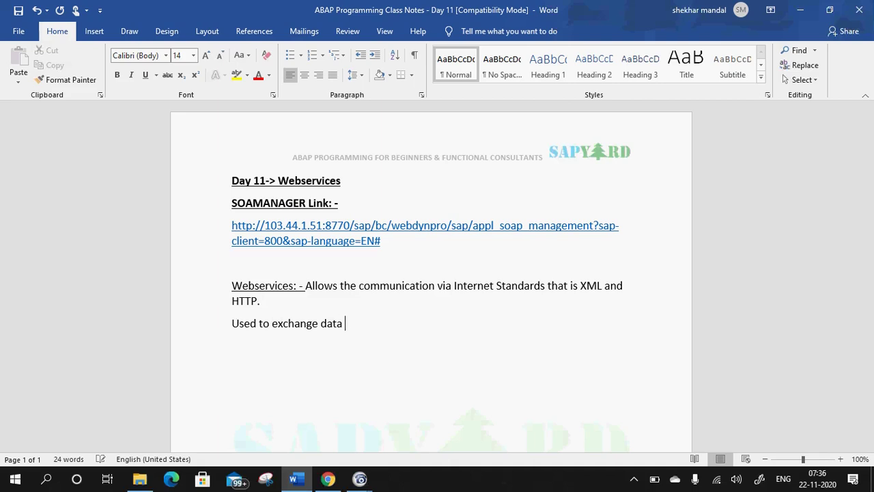
Finish the web service definition with 'between SAP and Non-SAP systems.' and add a 'Webservice Provider and Consumers' line.
{"action": "type", "text": "between SAP an"}
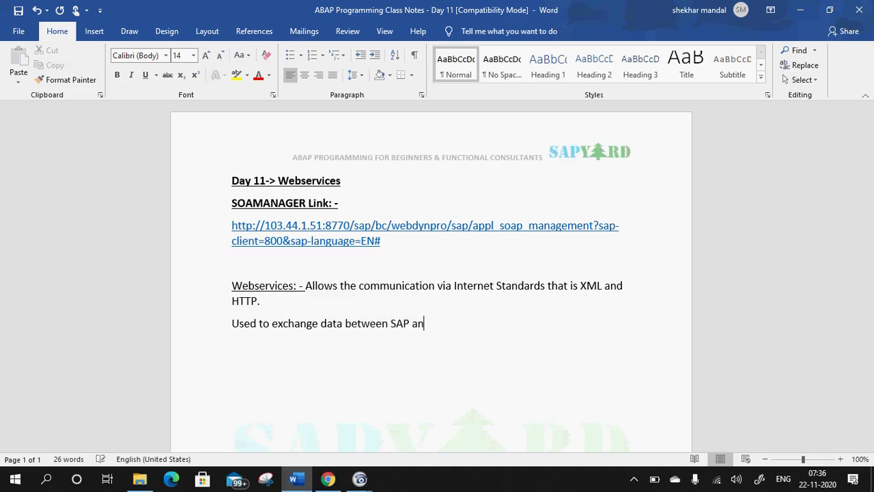
{"action": "type", "text": "d Non-SAP systems."}
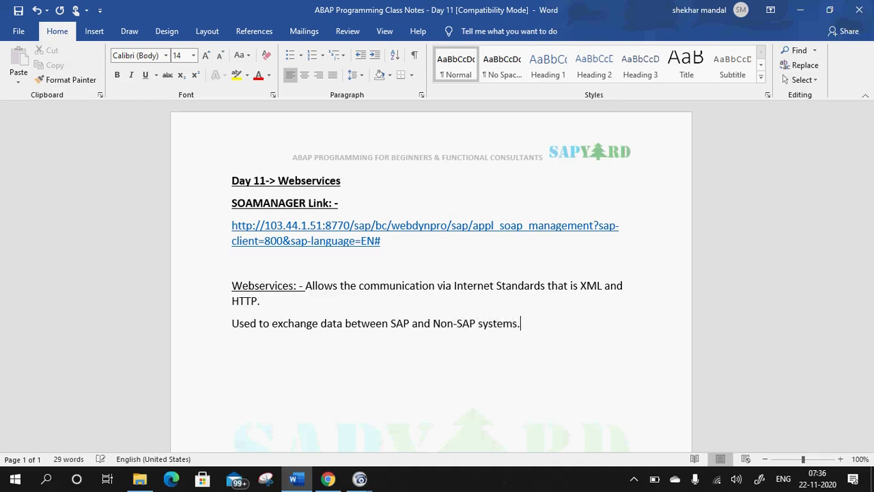
{"action": "key", "text": "Return"}
{"action": "type", "text": "Webservice P"}
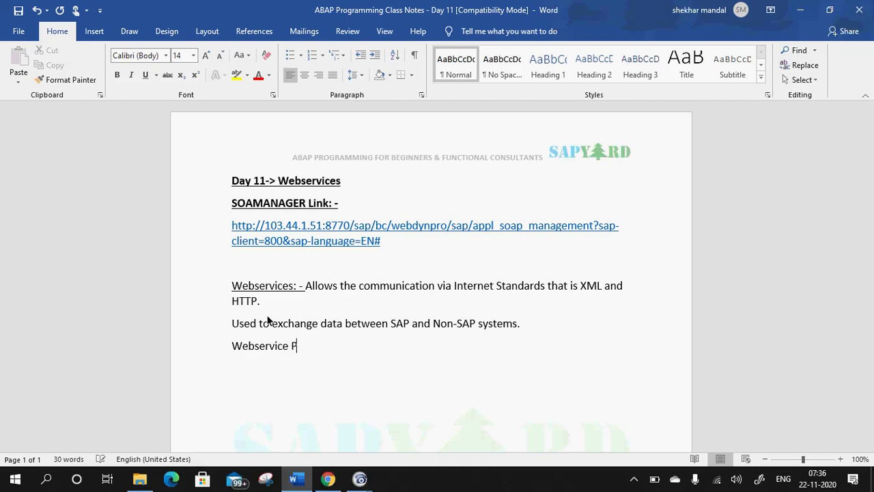
{"action": "type", "text": "rovider and Consumers"}
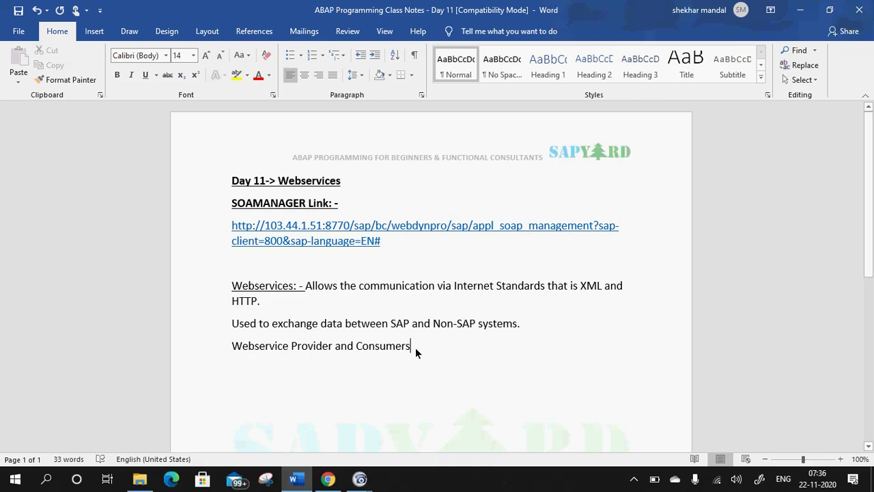
{"action": "mouse_move", "coordinate": [359, 479]}
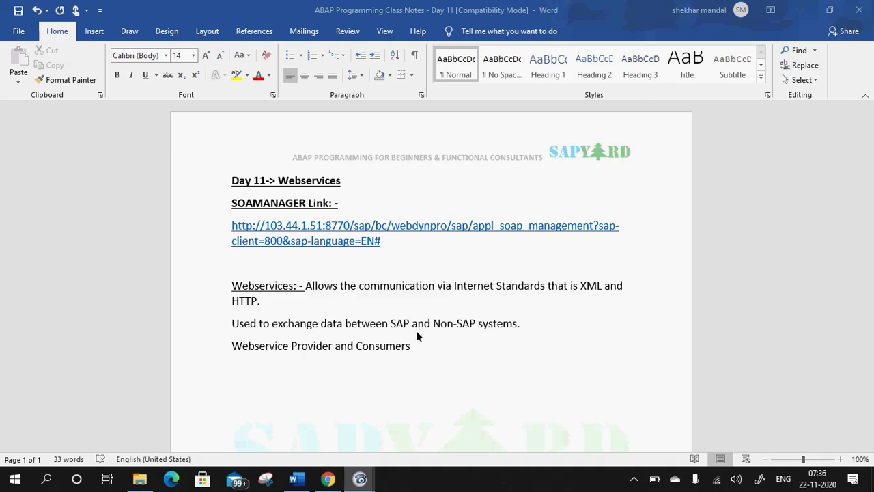
Launch SAP Logon and open the S4 HANA NEW connection's logon screen.
{"action": "left_click", "coordinate": [800, 9]}
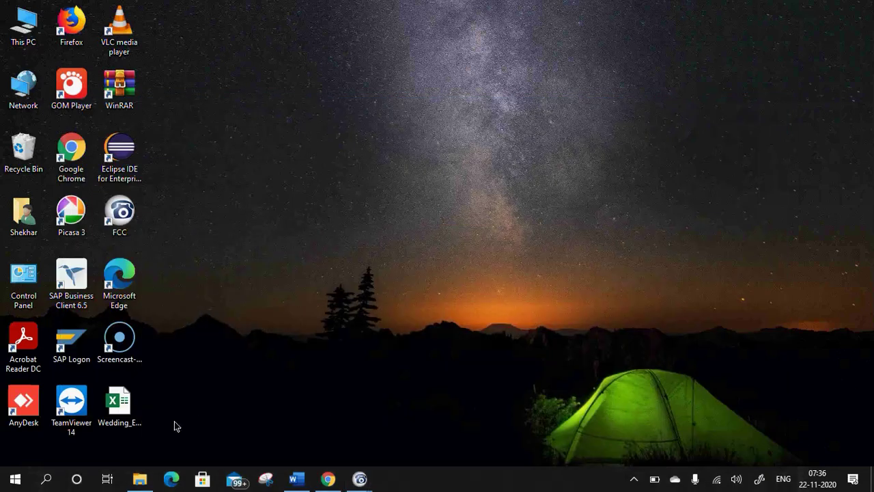
{"action": "left_click", "coordinate": [63, 336]}
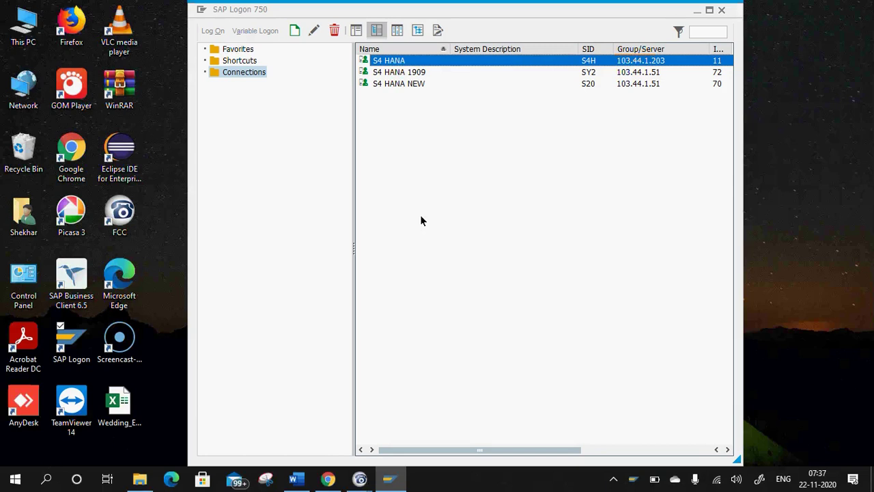
{"action": "left_click", "coordinate": [402, 83]}
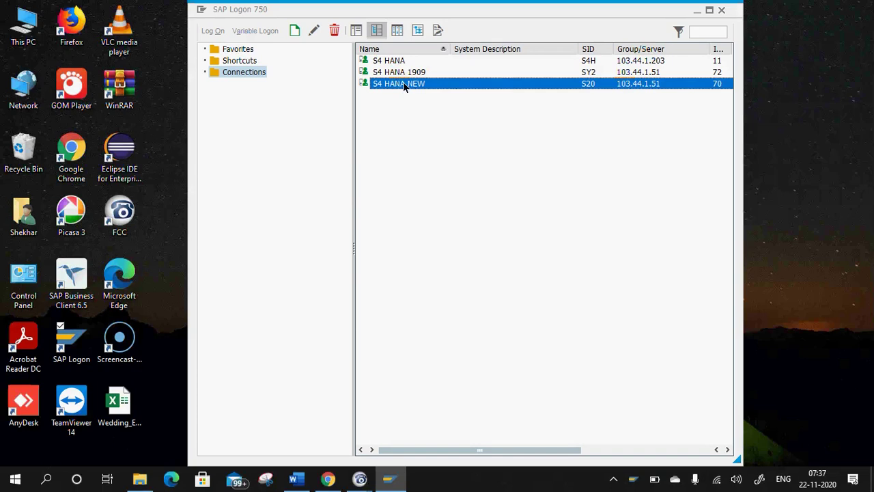
{"action": "double_click", "coordinate": [566, 84]}
Log on with the saved user and start transaction se37 for the Function Builder.
{"action": "type", "text": "s"}
{"action": "left_click", "coordinate": [107, 135]}
{"action": "left_click", "coordinate": [106, 142]}
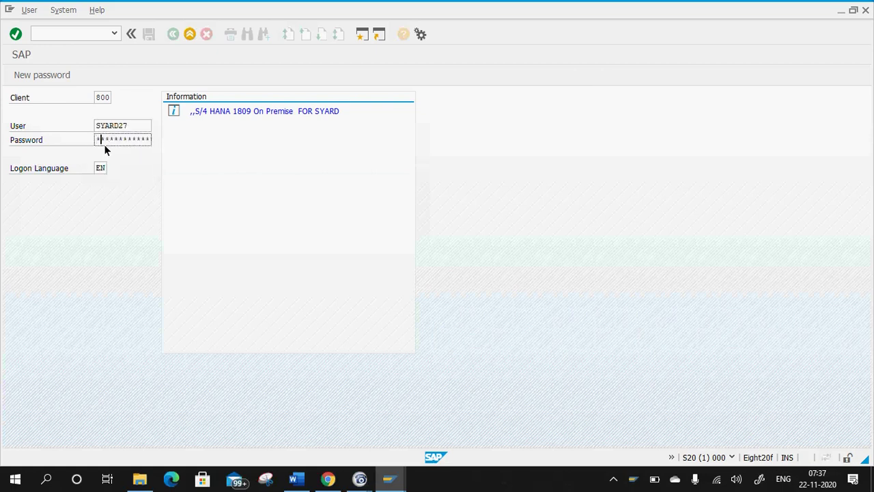
{"action": "key", "text": "Return"}
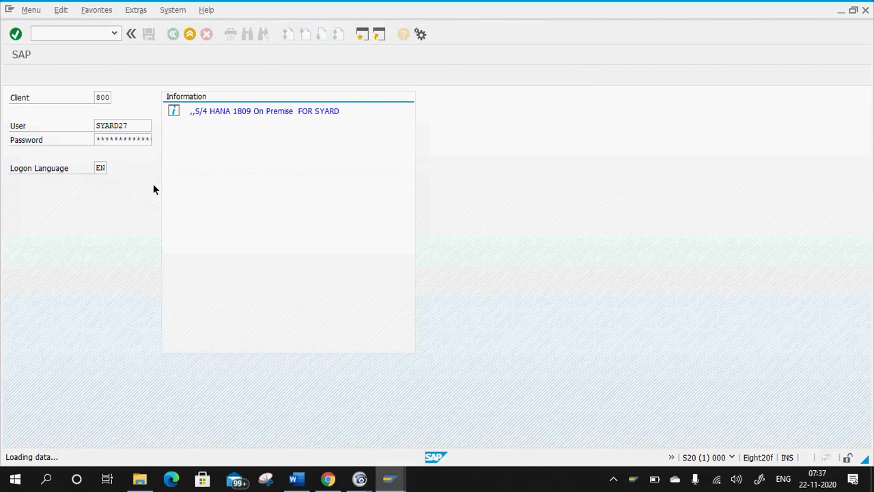
{"action": "type", "text": "se37"}
{"action": "key", "text": "Return"}
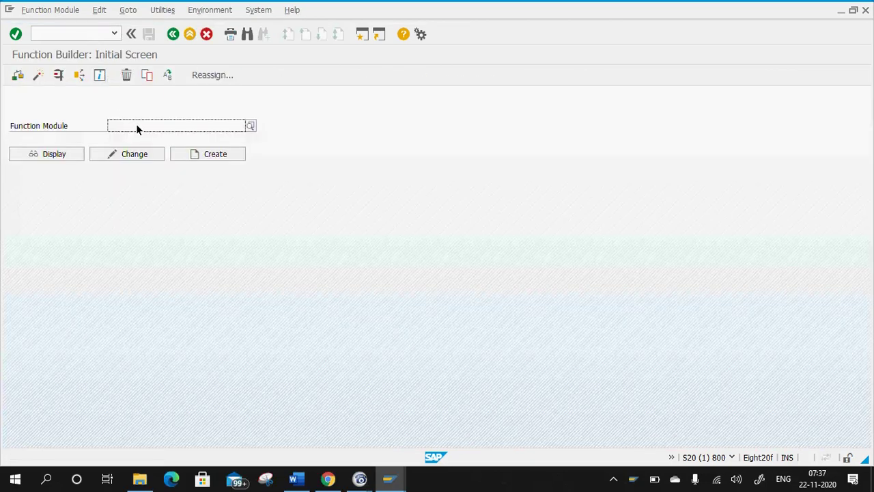
Display the ZFM_MAT_DETAIL source code, then bring the Word notes back.
{"action": "left_click", "coordinate": [138, 125]}
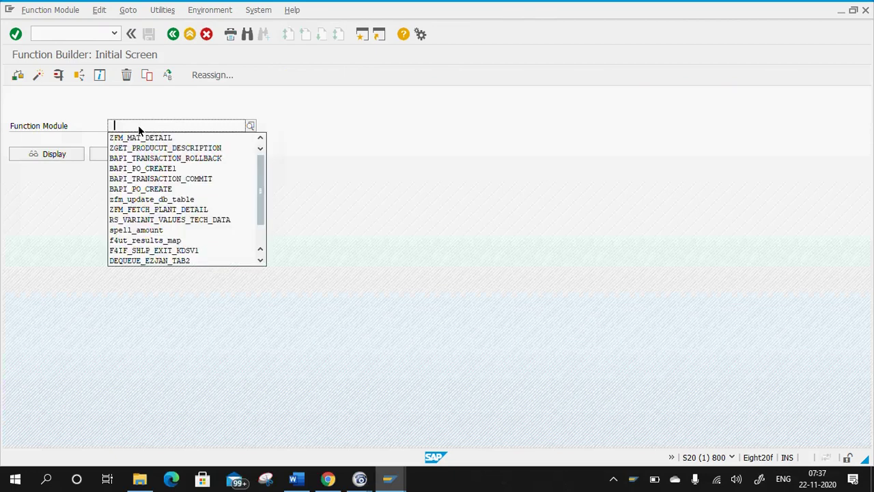
{"action": "left_click", "coordinate": [138, 134]}
{"action": "left_click", "coordinate": [66, 154]}
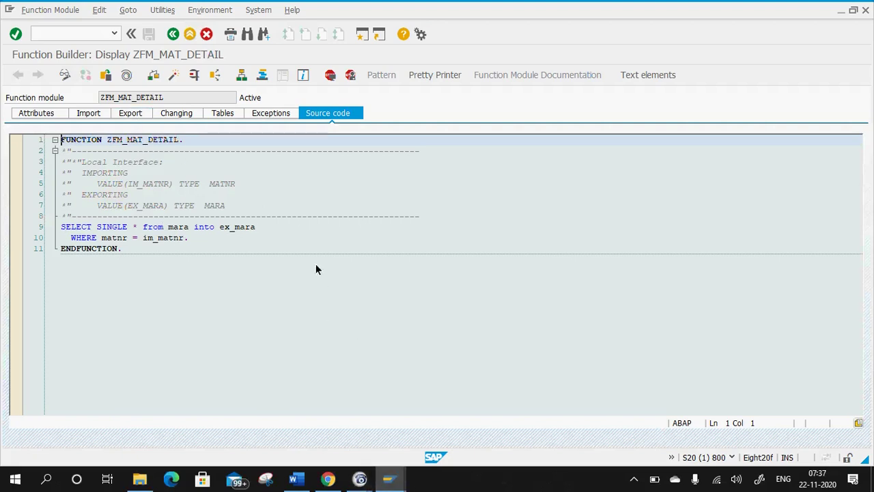
{"action": "left_click", "coordinate": [293, 479]}
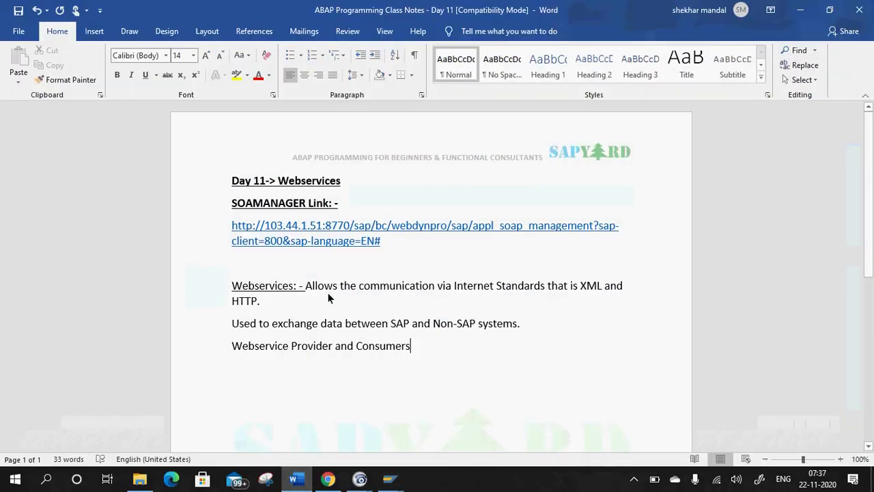
Make 'Provider:-' a heading line with list item '1. Create a FM and a FG' under it.
{"action": "key", "text": "Return"}
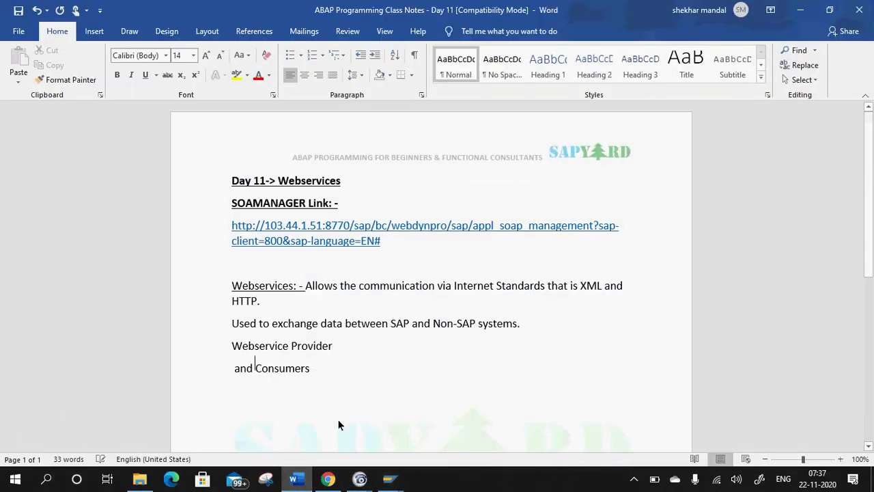
{"action": "left_click", "coordinate": [342, 348]}
{"action": "type", "text": ":-"}
{"action": "key", "text": "Return"}
{"action": "type", "text": "1. C"}
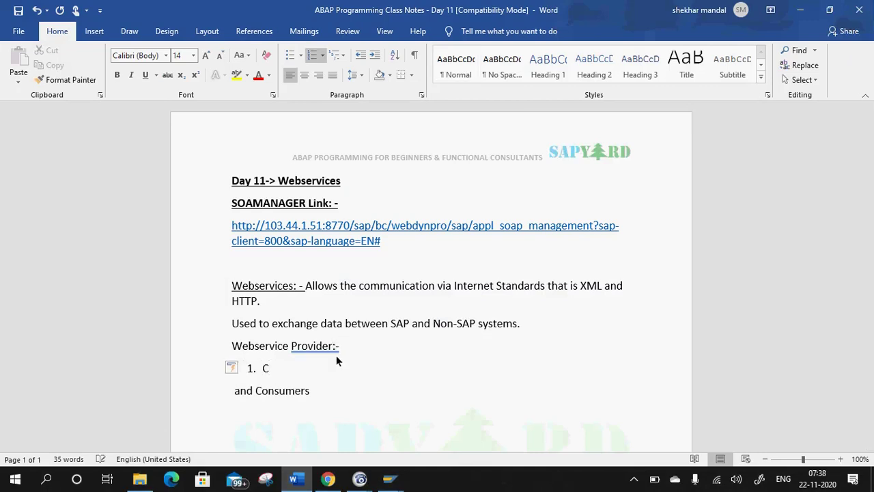
{"action": "type", "text": "reate a FM and a FG"}
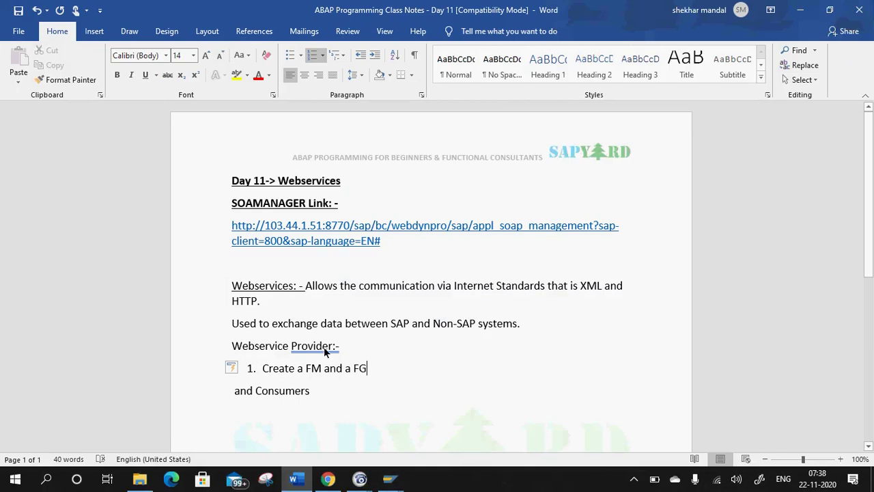
Correct the heading spelling and item 1 to 'Create a FM and FG', starting item 2.
{"action": "right_click", "coordinate": [342, 349]}
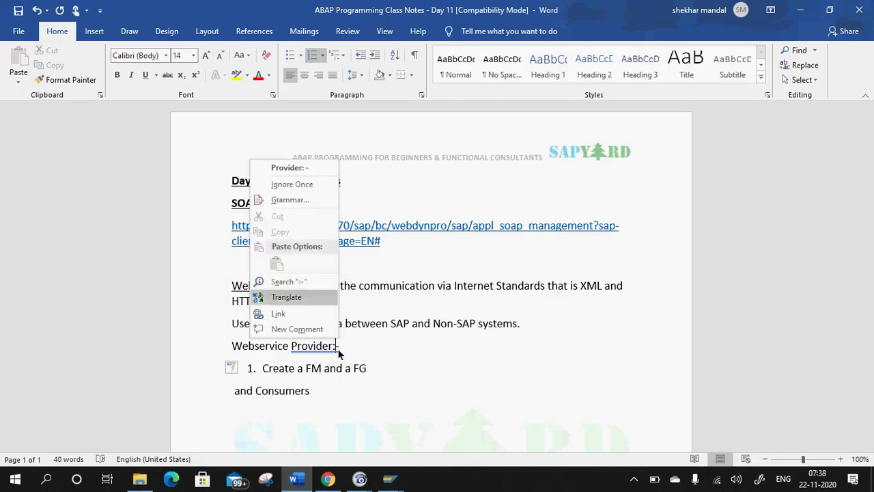
{"action": "left_click", "coordinate": [294, 168]}
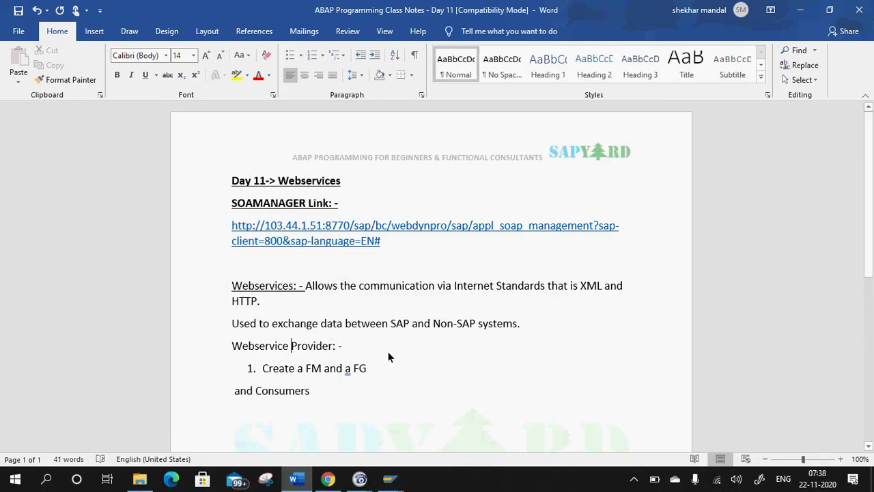
{"action": "left_click", "coordinate": [352, 368]}
{"action": "key", "text": "BackSpace"}
{"action": "key", "text": "BackSpace"}
{"action": "left_click", "coordinate": [361, 369]}
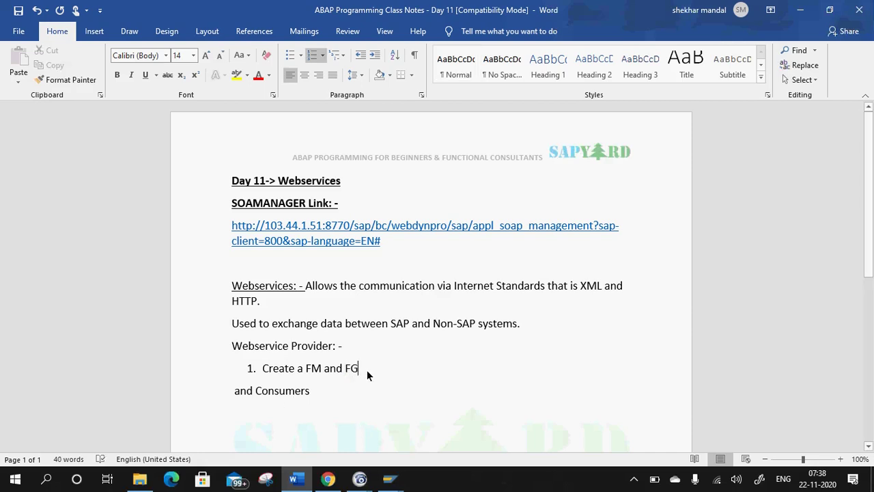
{"action": "key", "text": "Return"}
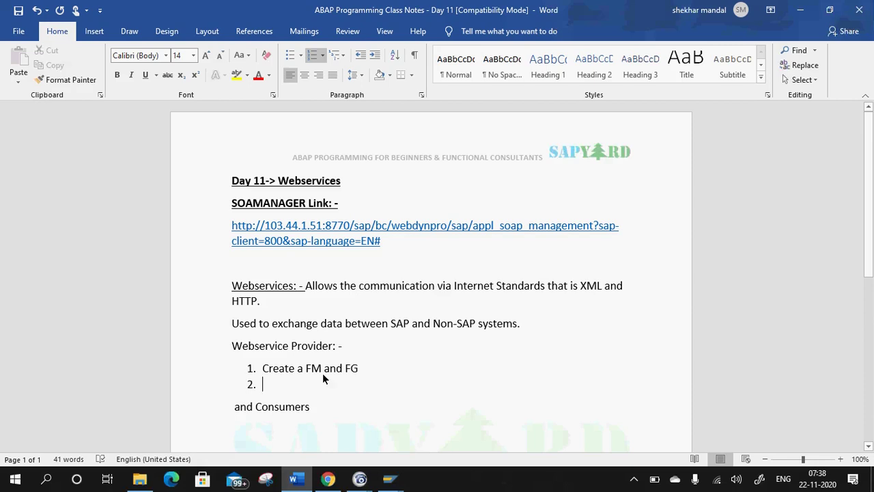
{"action": "key", "text": "alt+Tab"}
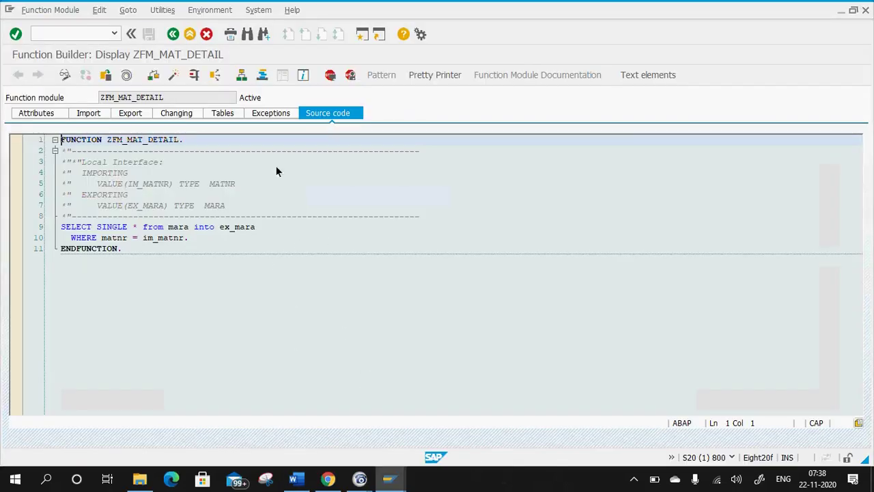
Start the Create Webservice wizard for function module ZFM_MAT_DETAIL.
{"action": "left_click", "coordinate": [168, 11]}
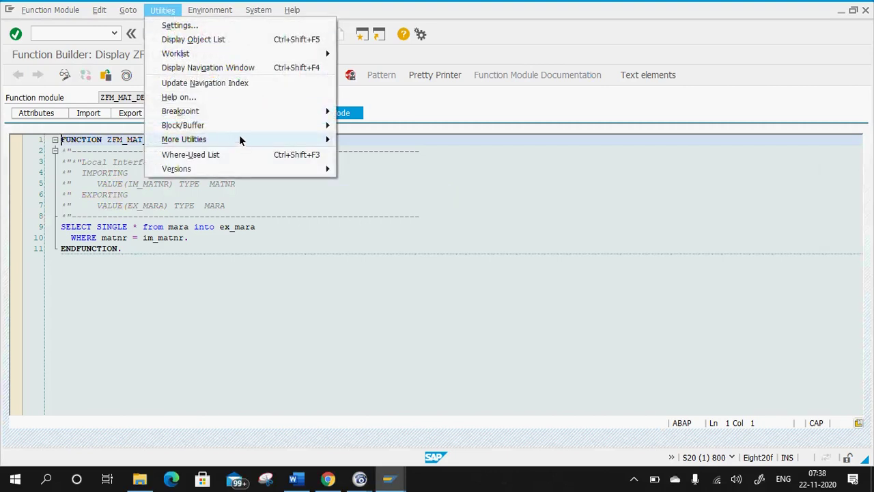
{"action": "mouse_move", "coordinate": [240, 139]}
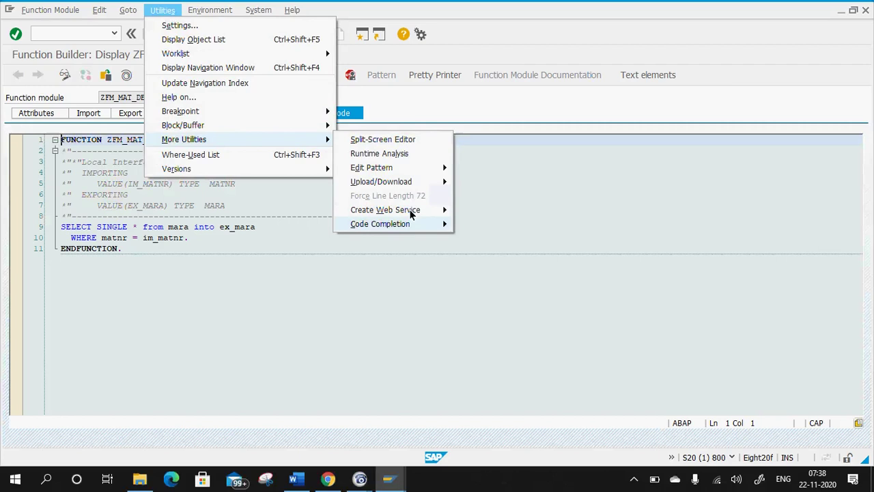
{"action": "mouse_move", "coordinate": [408, 213]}
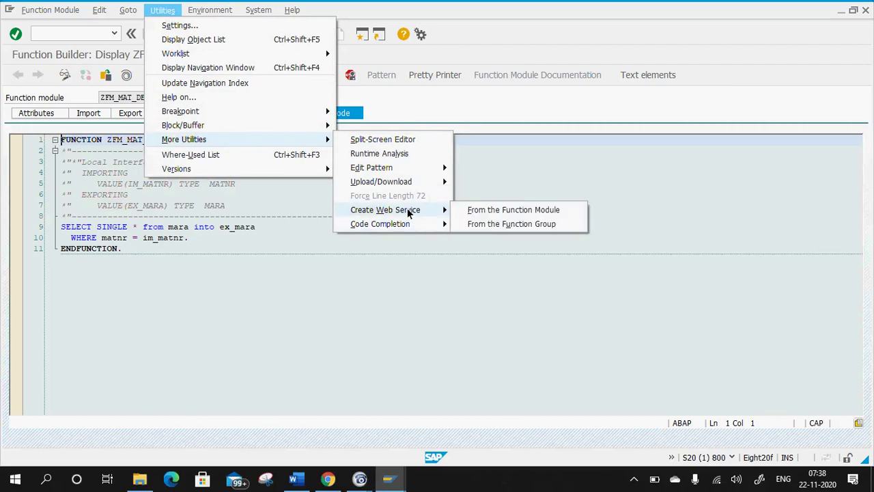
{"action": "left_click", "coordinate": [477, 211]}
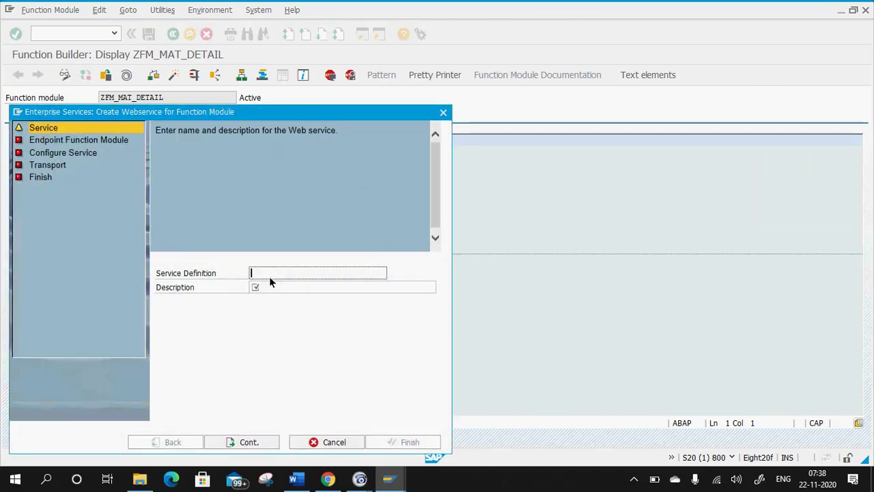
Enter service definition ZWEB_DEMO_SRV with description 'Demo Web Service'.
{"action": "type", "text": "Z"}
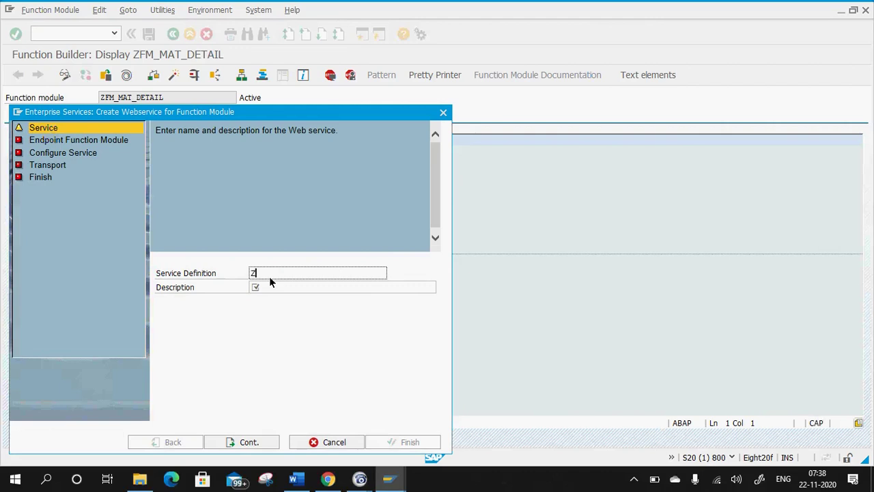
{"action": "type", "text": "W"}
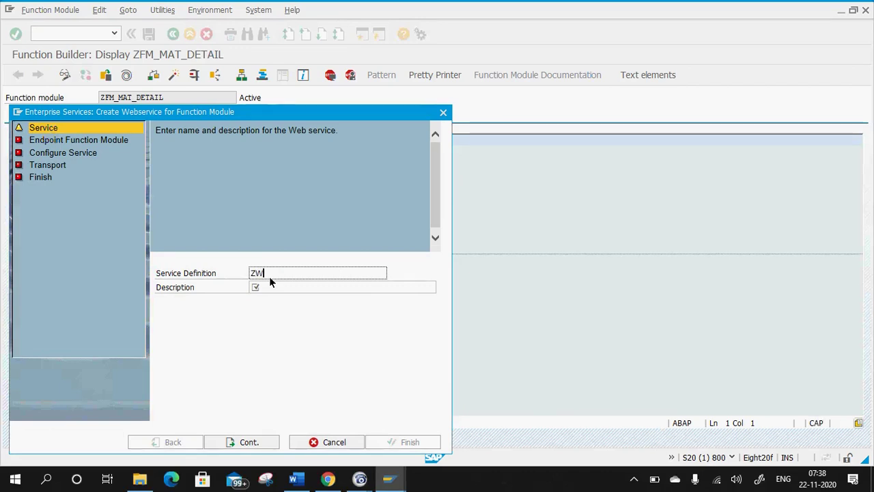
{"action": "type", "text": "EB_"}
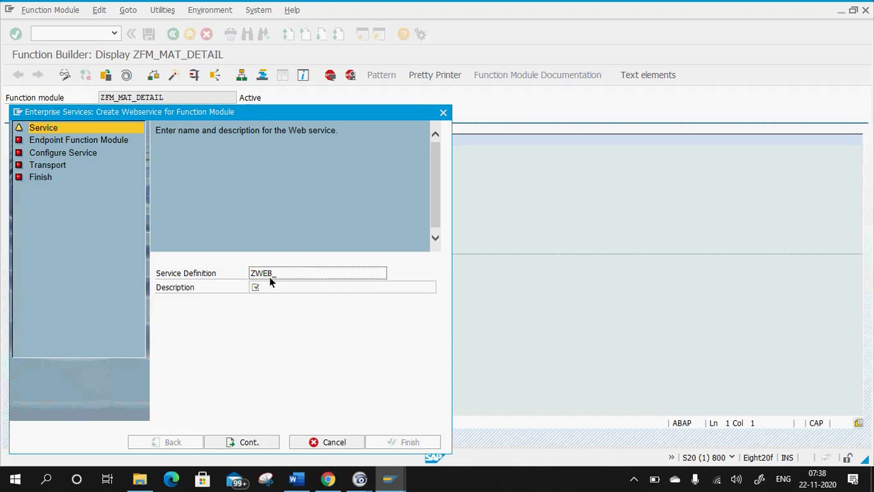
{"action": "type", "text": "DEMO_SRV"}
{"action": "left_click", "coordinate": [272, 288]}
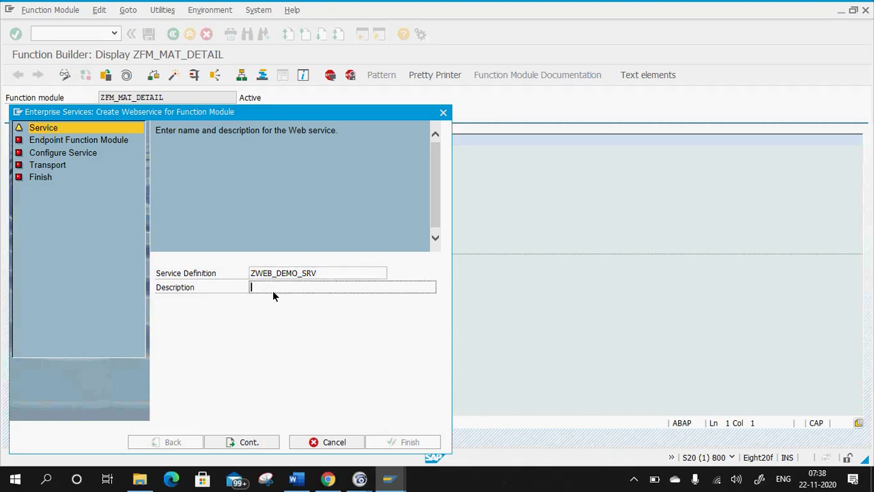
{"action": "type", "text": "DEMO wEB sERVICE"}
{"action": "key", "text": "shift+Tab"}
{"action": "key", "text": "ctrl+c"}
{"action": "left_click_drag", "start_coordinate": [344, 291], "coordinate": [0, 255]}
{"action": "type", "text": "Demo Web Ser"}
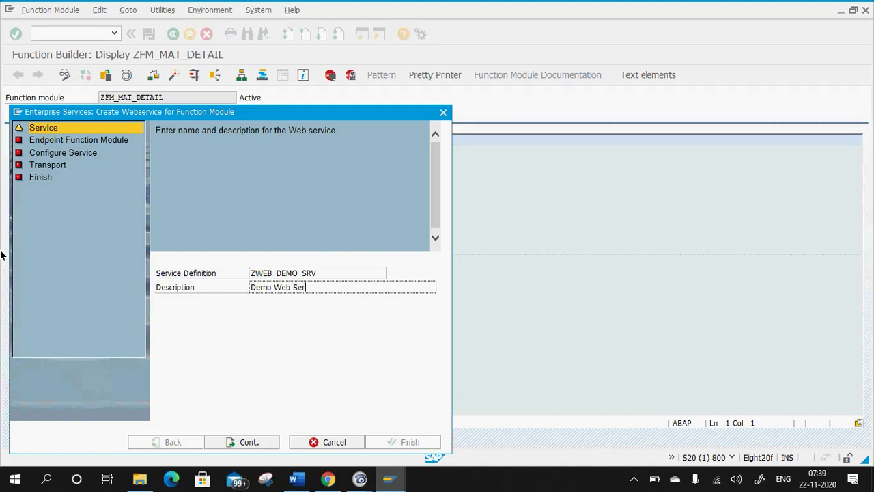
{"action": "type", "text": "vice"}
{"action": "key", "text": "shift+Tab"}
{"action": "key", "text": "Home"}
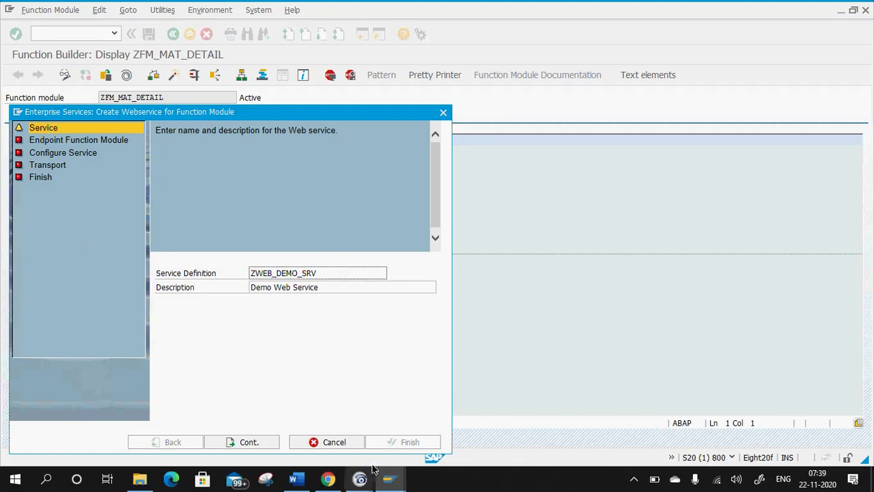
{"action": "left_click", "coordinate": [304, 483]}
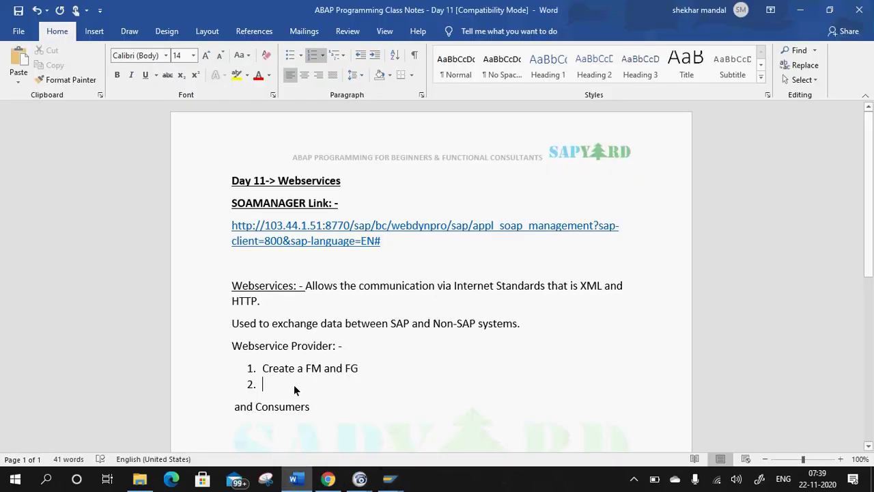
Note item 2 as 'ZWEB_DEMO_SRV => Service Definition Name', then continue the SAP wizard.
{"action": "key", "text": "ctrl+v"}
{"action": "type", "text": "=> Service Dee"}
{"action": "key", "text": "BackSpace"}
{"action": "type", "text": "fin"}
{"action": "key", "text": "BackSpace"}
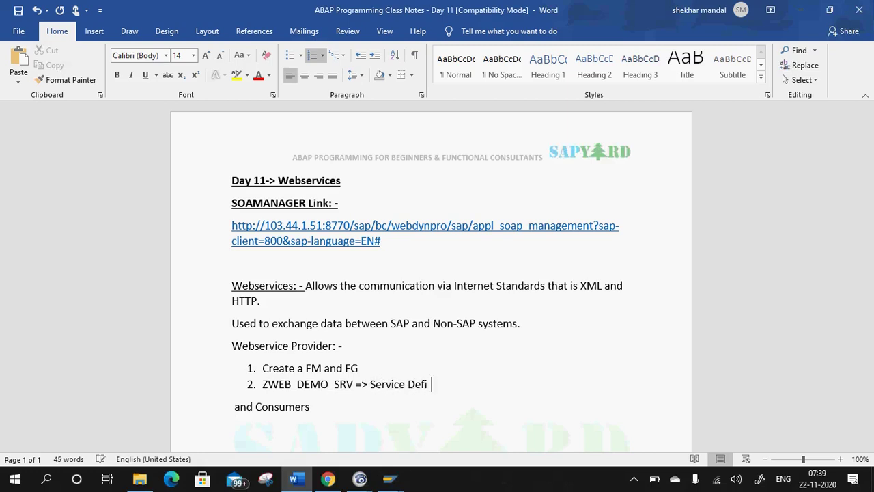
{"action": "type", "text": "nition Name"}
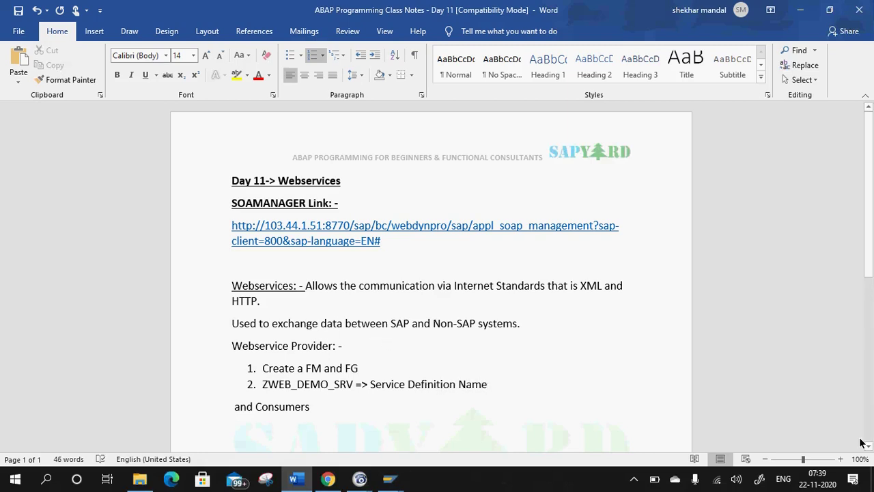
{"action": "key", "text": "alt+Tab"}
{"action": "left_click", "coordinate": [248, 442]}
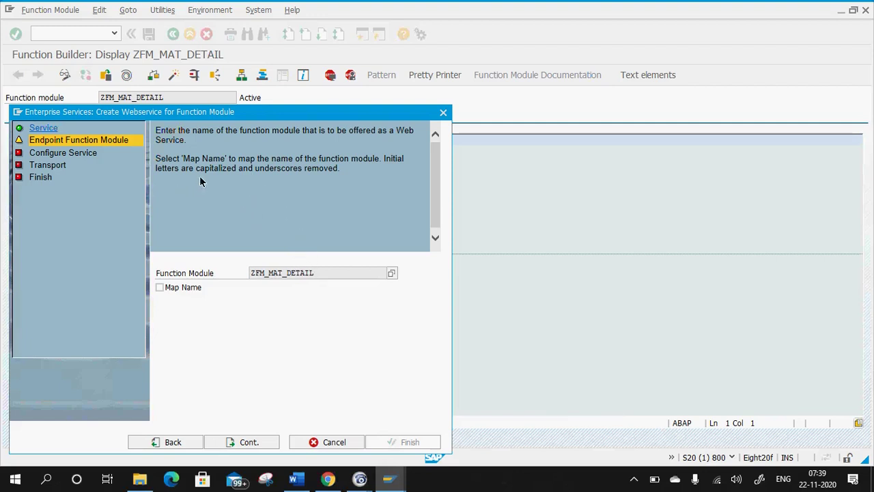
Map the function module name and set the security profile to PRF_DT_IF_SEC_LOW.
{"action": "left_click", "coordinate": [159, 287]}
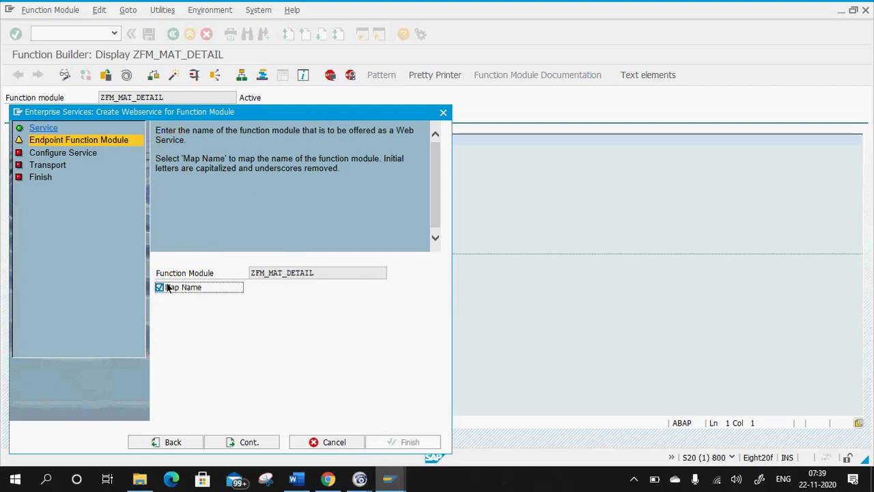
{"action": "left_click", "coordinate": [250, 444]}
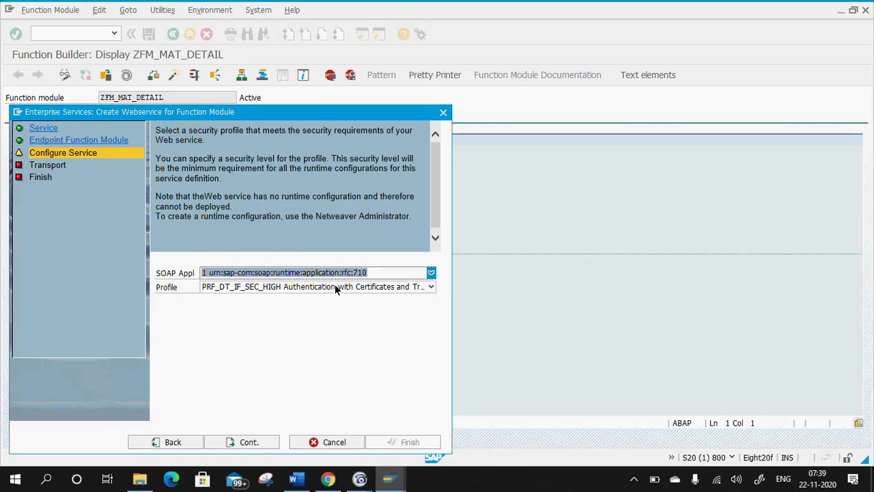
{"action": "left_click", "coordinate": [421, 286]}
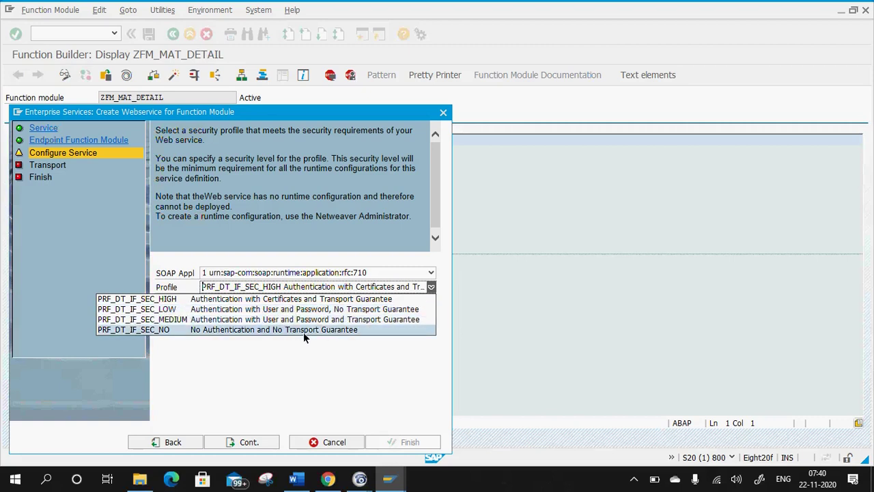
{"action": "left_click", "coordinate": [231, 311]}
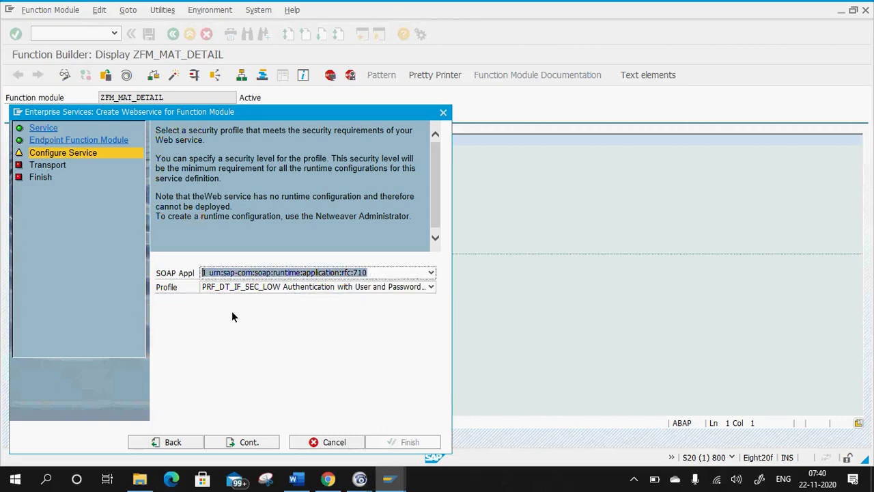
{"action": "left_click", "coordinate": [245, 441]}
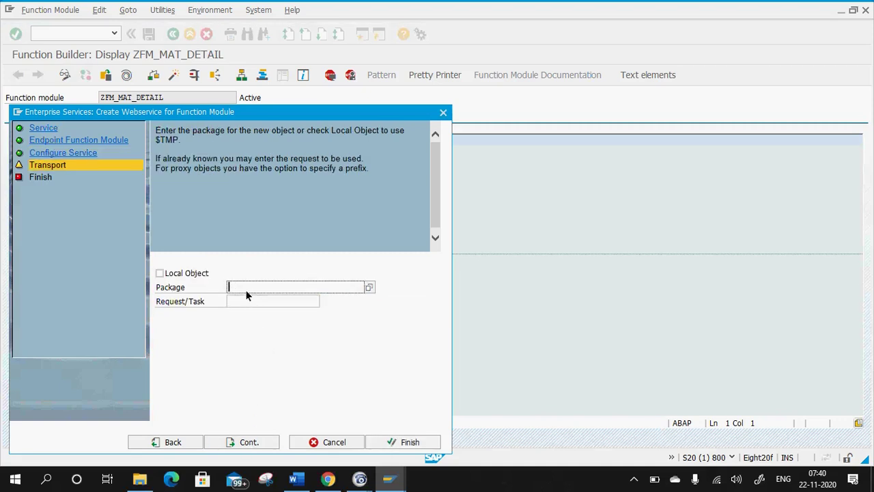
Assign package ZABAP_TRNG and own transport request S20K900848 to the web service.
{"action": "key", "text": "Caps_Lock"}
{"action": "type", "text": "ZABAP_TRNG"}
{"action": "left_click", "coordinate": [271, 301]}
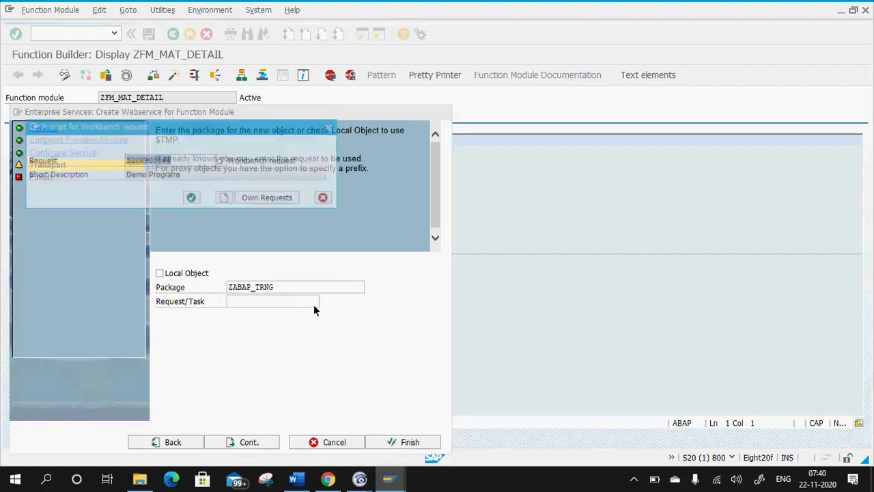
{"action": "left_click", "coordinate": [267, 198]}
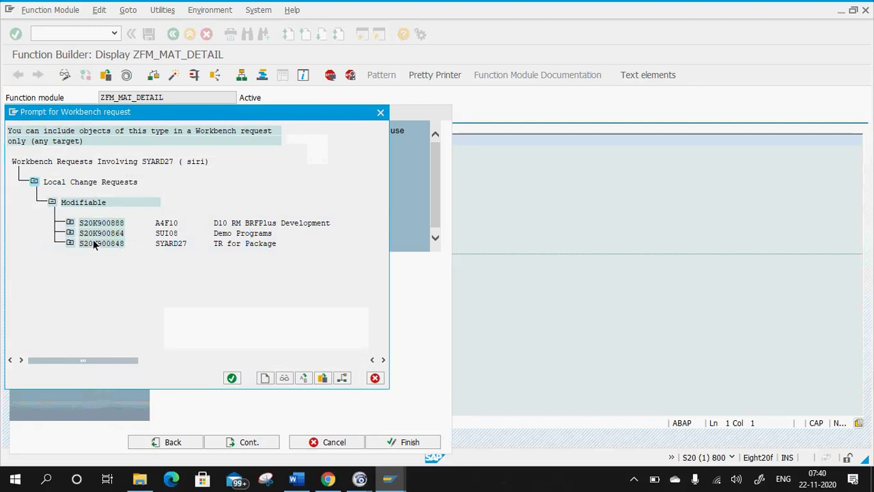
{"action": "double_click", "coordinate": [93, 243]}
{"action": "left_click", "coordinate": [190, 201]}
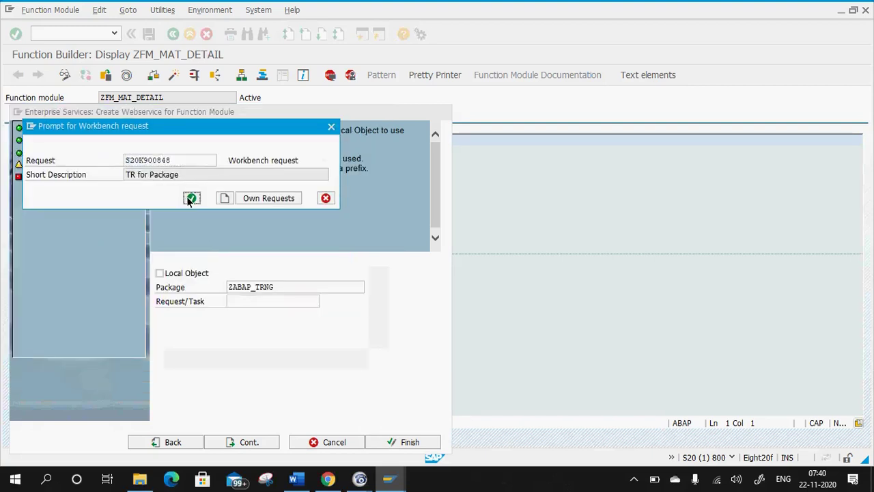
{"action": "left_click", "coordinate": [238, 442]}
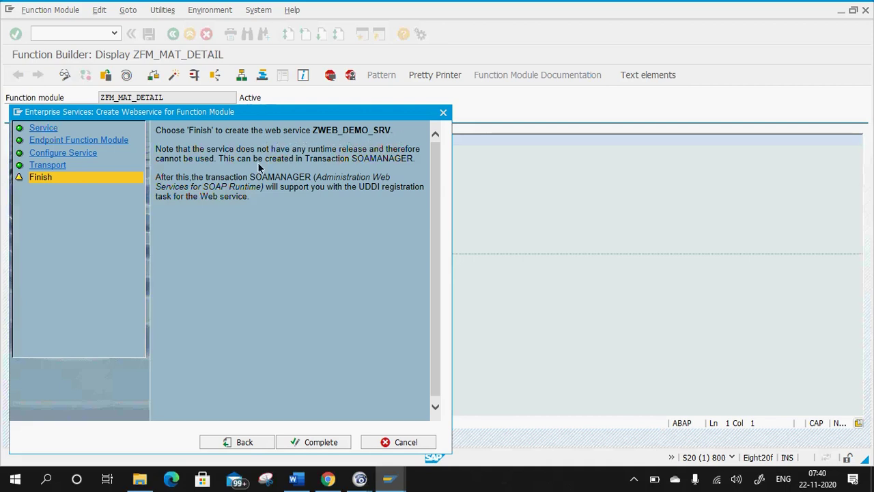
Complete the wizard to create ZWEB_DEMO_SRV and save the service definition.
{"action": "left_click", "coordinate": [300, 443]}
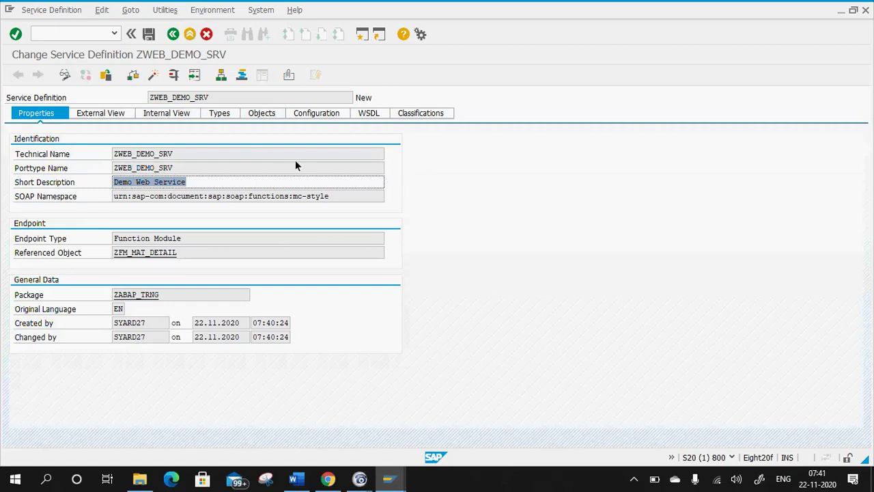
{"action": "left_click", "coordinate": [148, 34]}
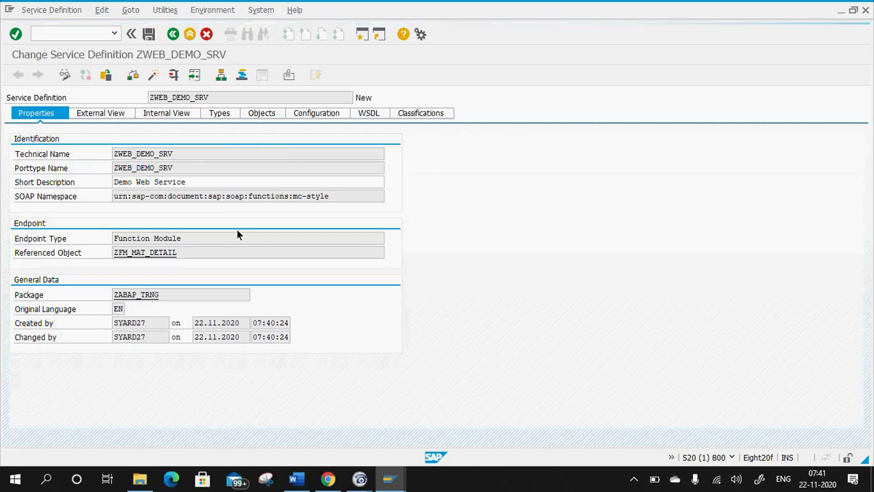
Activate ZWEB_DEMO_SRV, confirming it in the Inactive Objects list.
{"action": "left_click", "coordinate": [153, 75]}
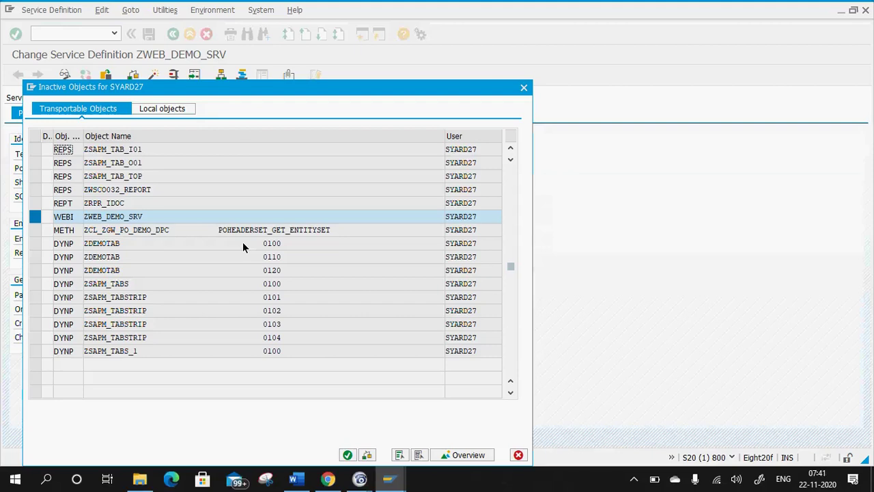
{"action": "left_click", "coordinate": [347, 455]}
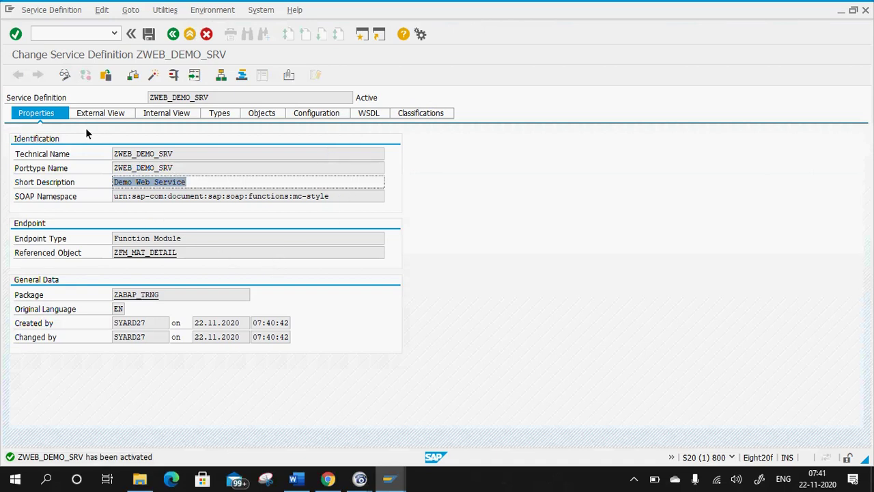
{"action": "left_click", "coordinate": [122, 250]}
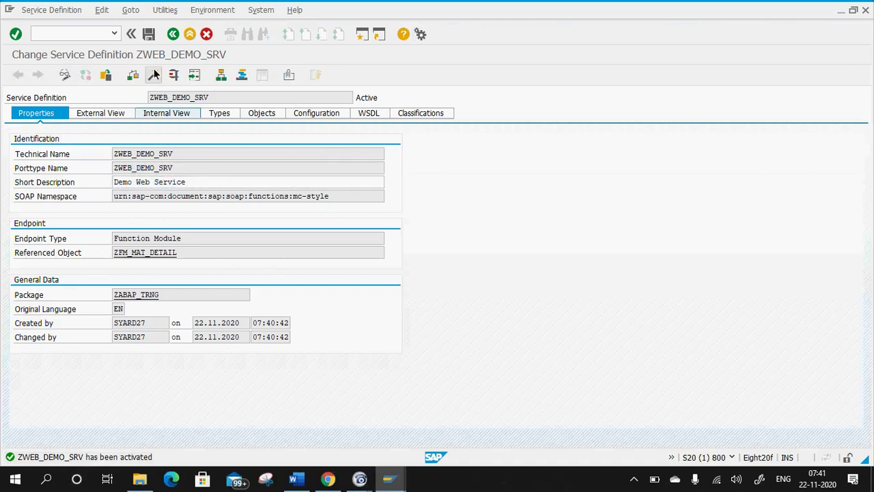
View the ZFM_MAT_DETAIL function module source, then show the service's ZfmMatDetail operation on the External View.
{"action": "double_click", "coordinate": [148, 253]}
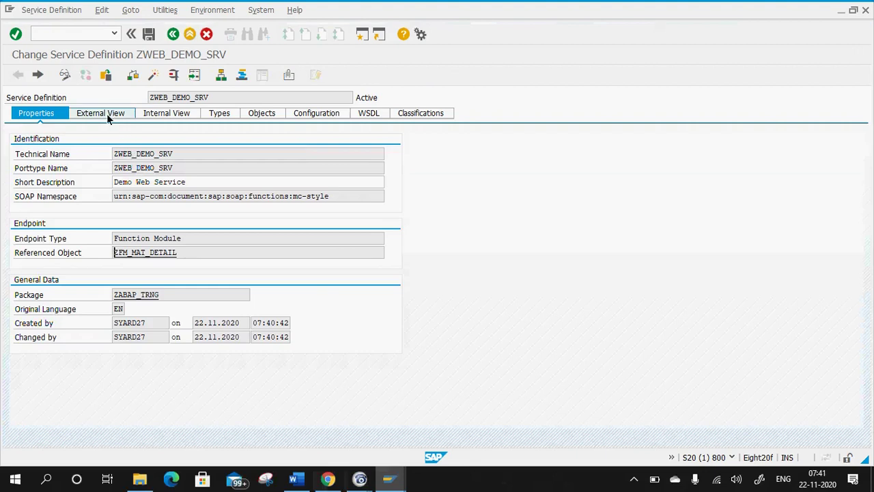
{"action": "left_click", "coordinate": [107, 114]}
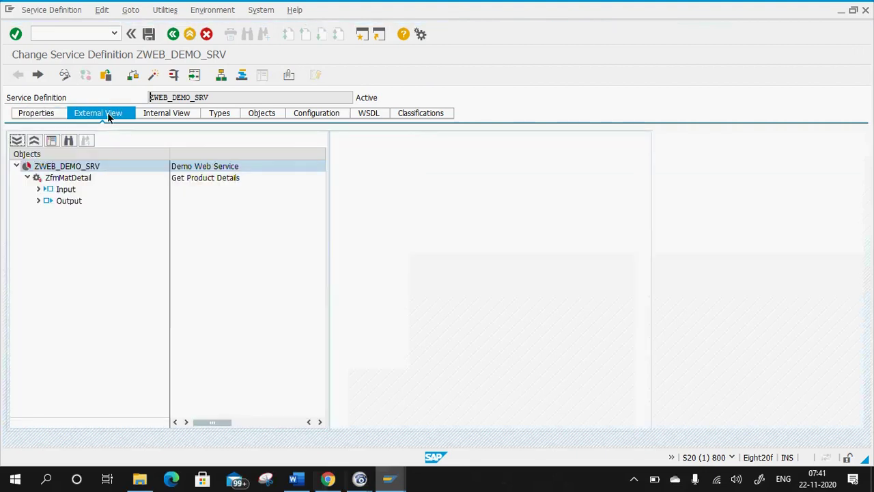
Expand and collapse ZfmMatDetail's Input and Output parameters, then check the service's internal view.
{"action": "left_click", "coordinate": [39, 190]}
{"action": "left_click", "coordinate": [38, 212]}
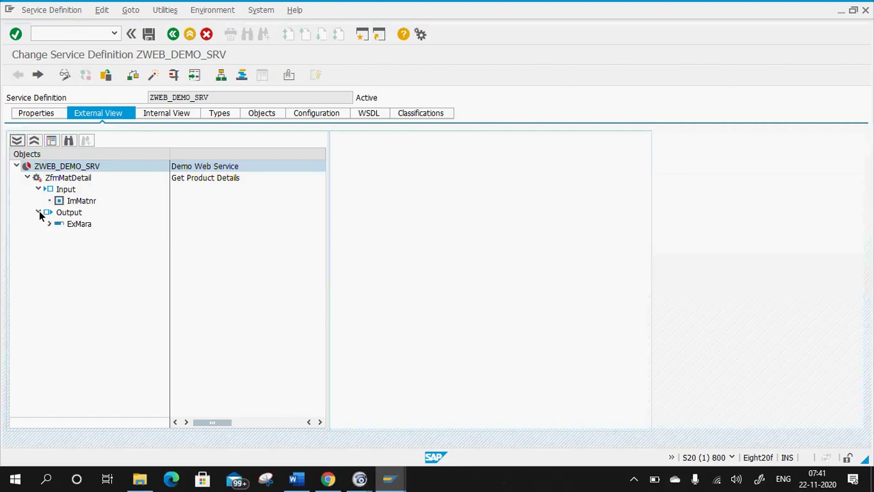
{"action": "left_click", "coordinate": [39, 212]}
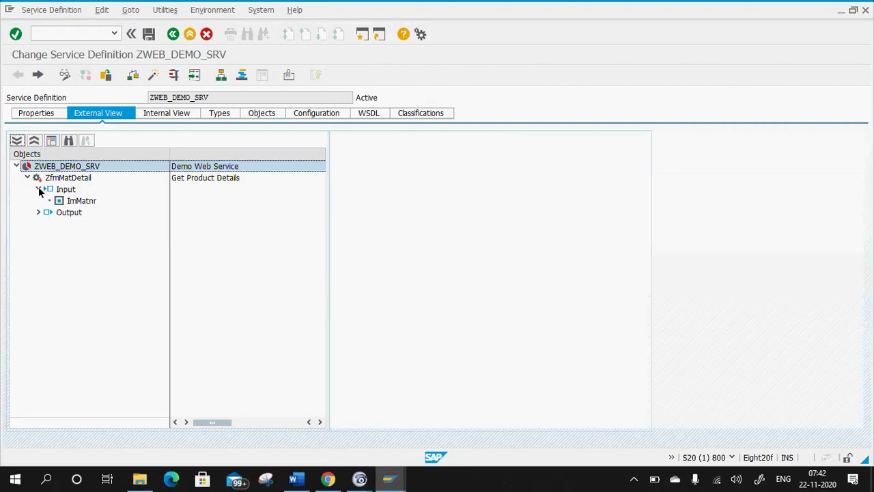
{"action": "left_click", "coordinate": [39, 189]}
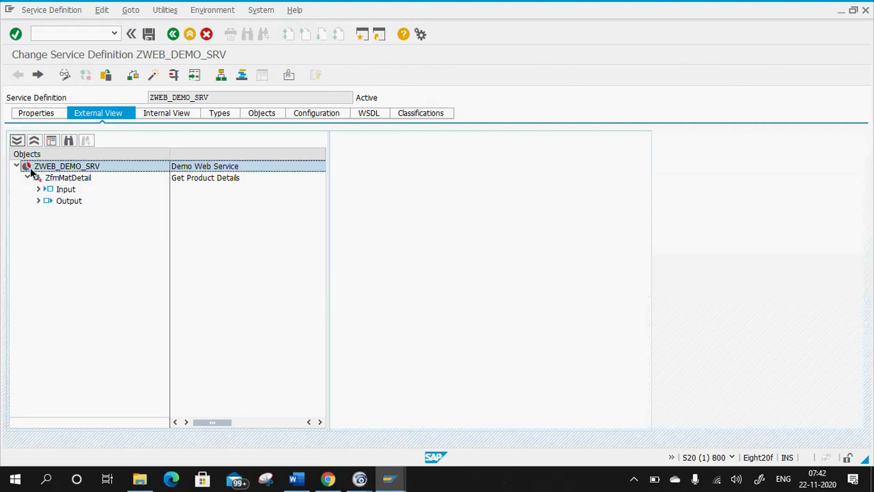
{"action": "left_click", "coordinate": [166, 115]}
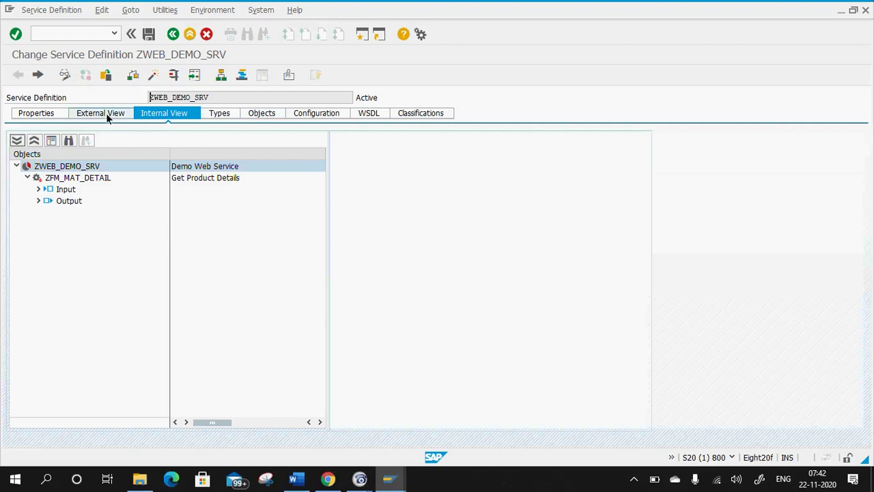
Inspect the MARA fields under Original Types on the Types tab, then collapse them.
{"action": "left_click", "coordinate": [218, 116]}
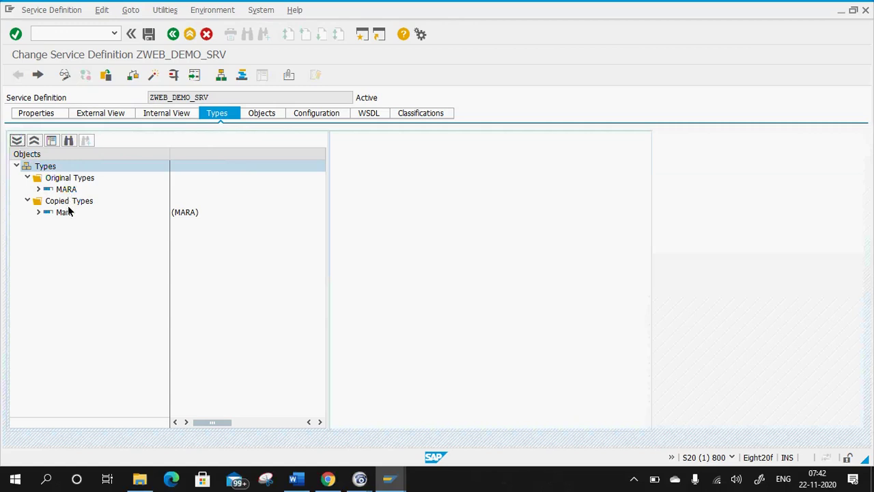
{"action": "left_click", "coordinate": [38, 189]}
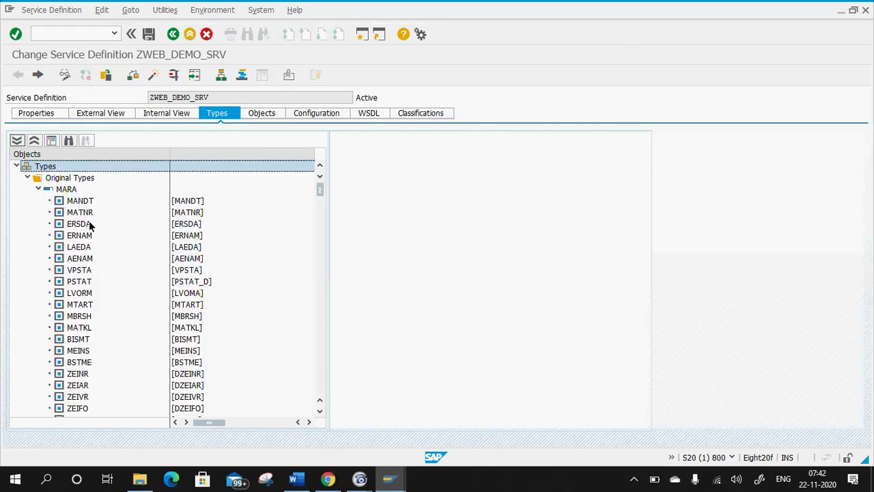
{"action": "scroll", "coordinate": [90, 224], "scroll_direction": "down", "scroll_amount": 3}
{"action": "scroll", "coordinate": [96, 232], "scroll_direction": "up", "scroll_amount": 3}
{"action": "left_click", "coordinate": [39, 189]}
{"action": "left_click", "coordinate": [28, 178]}
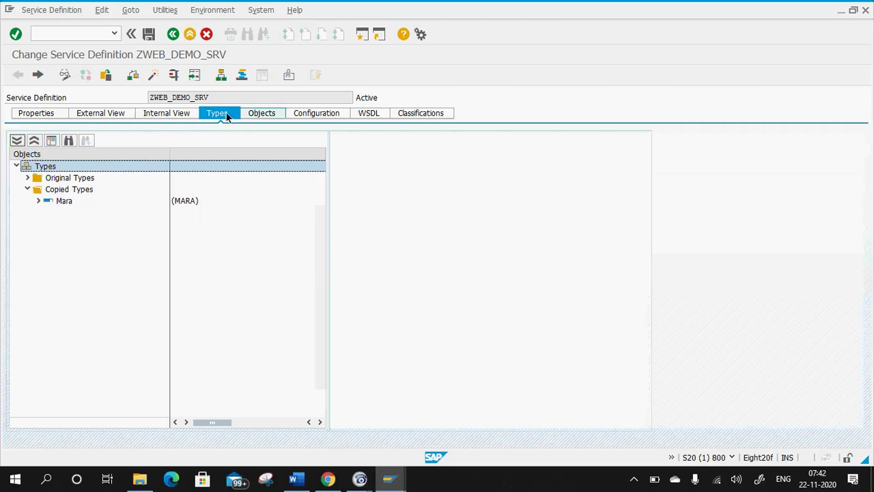
Review the service's Configuration and its generated DOC_STYLE WSDL, then switch to the Word notes.
{"action": "left_click", "coordinate": [338, 113]}
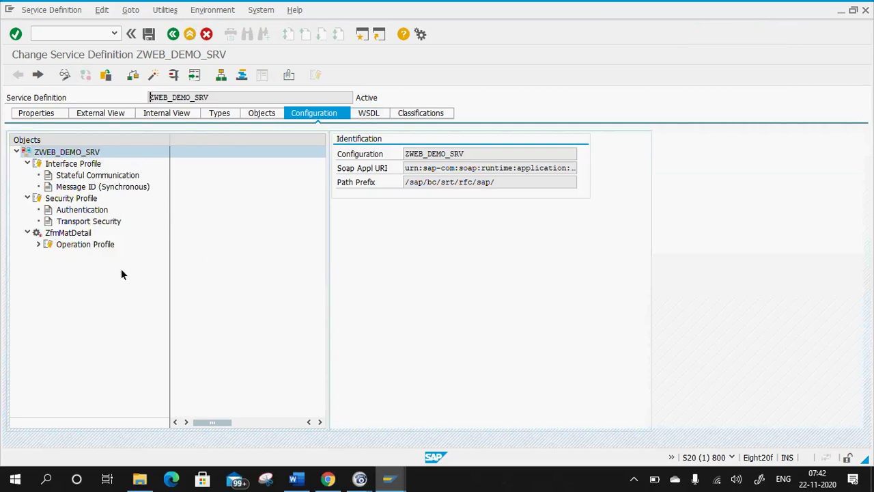
{"action": "left_click", "coordinate": [376, 111]}
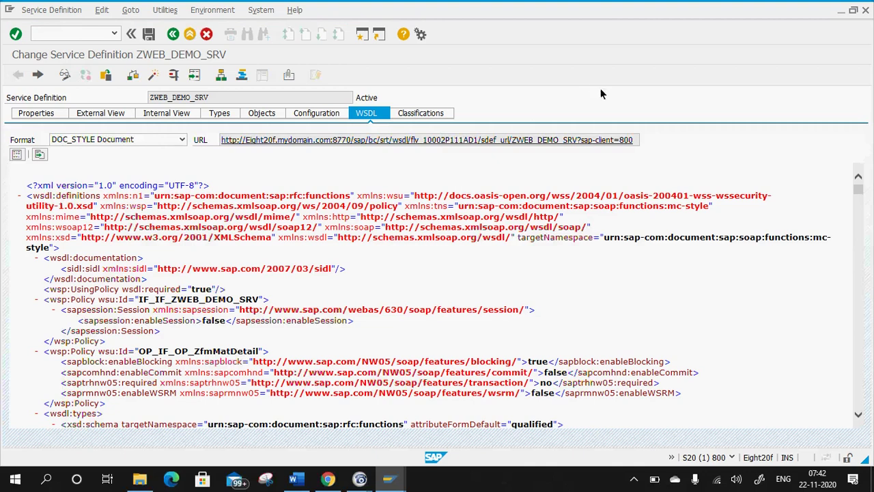
{"action": "left_click", "coordinate": [294, 478]}
Add numbered item 3 'WSDL -> Web Service Description Language' below item 2, fixing typos.
{"action": "left_click", "coordinate": [504, 387]}
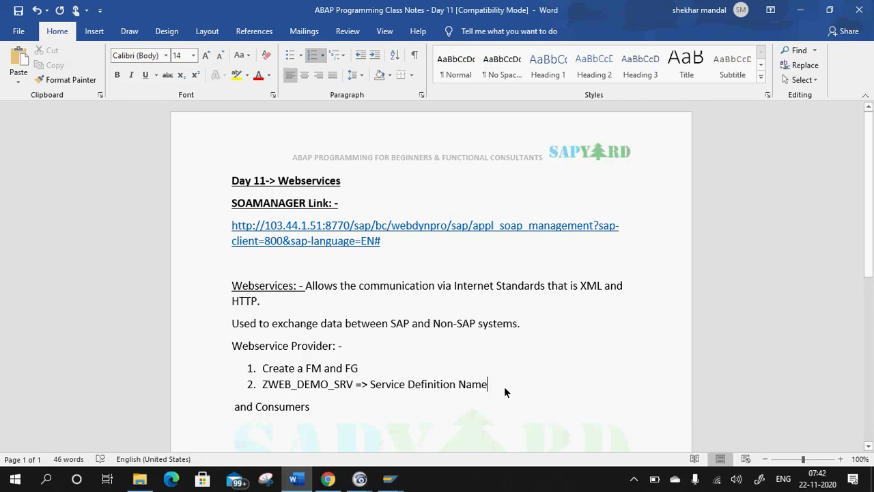
{"action": "key", "text": "Return"}
{"action": "type", "text": "WSD"}
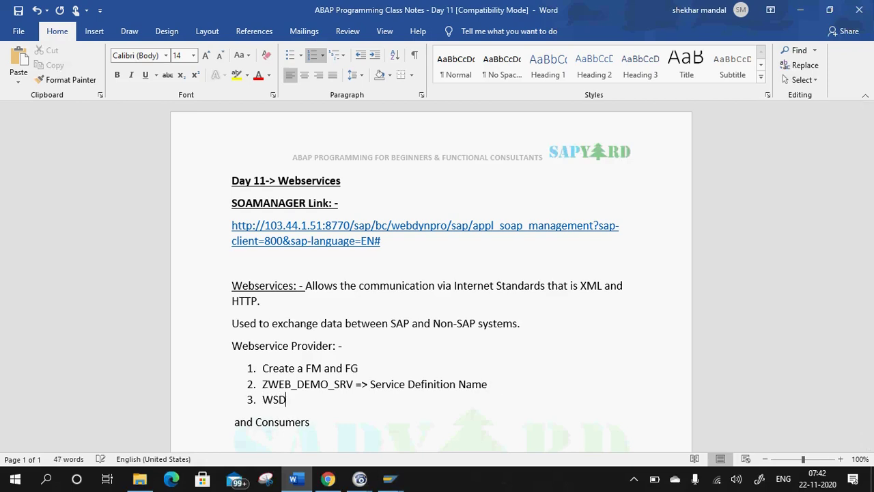
{"action": "type", "text": "L-"}
{"action": "key", "text": "shift+Up"}
{"action": "type", "text": ">"}
{"action": "key", "text": "ctrl+z"}
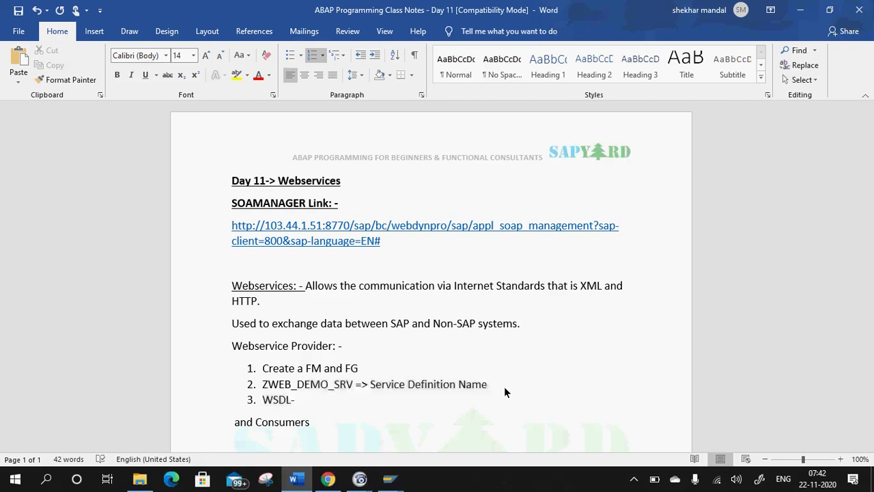
{"action": "left_click", "coordinate": [319, 406]}
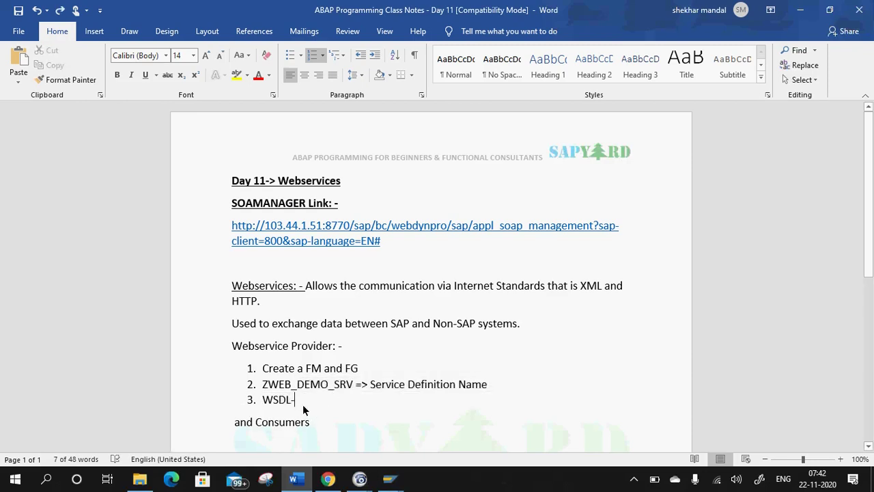
{"action": "type", "text": "-"}
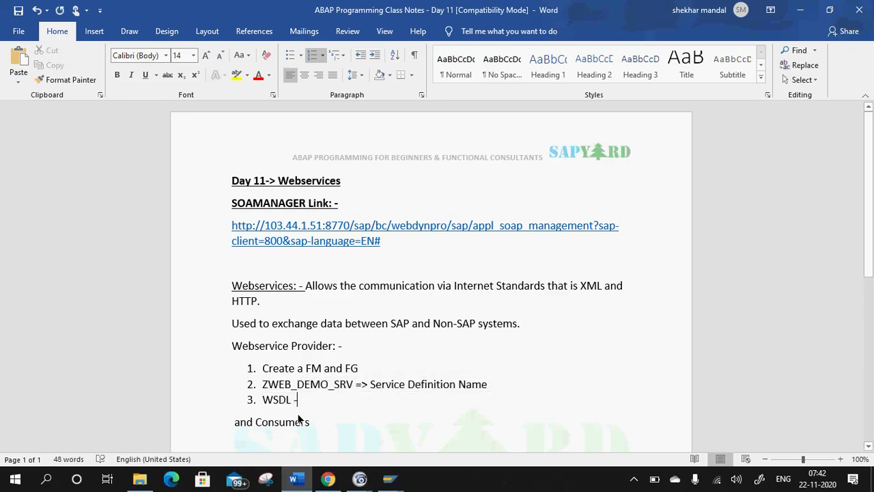
{"action": "type", "text": "> Web Service "}
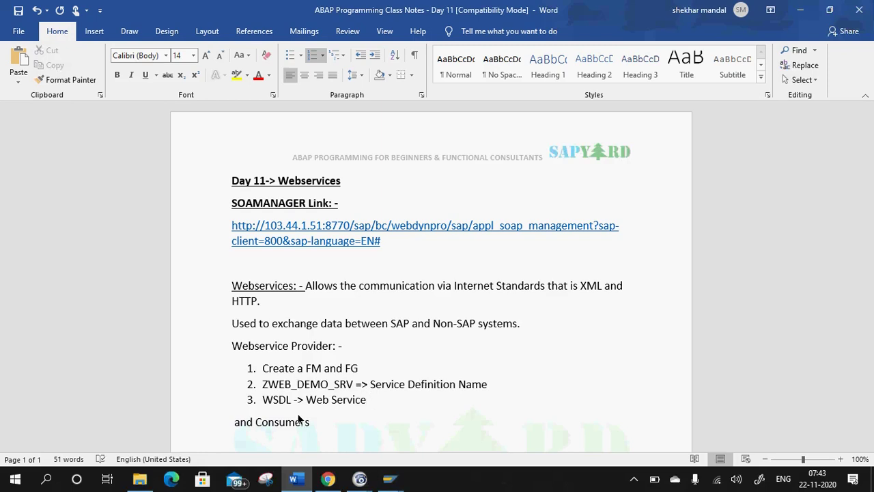
{"action": "type", "text": "Description Lnaguag"}
{"action": "key", "text": "BackSpace"}
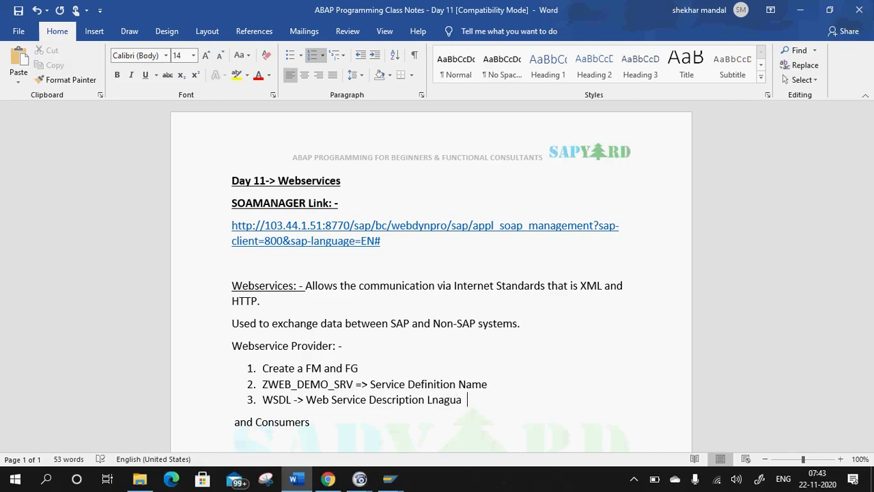
{"action": "key", "text": "BackSpace"}
{"action": "key", "text": "BackSpace"}
{"action": "key", "text": "BackSpace"}
{"action": "key", "text": "BackSpace"}
{"action": "key", "text": "BackSpace"}
{"action": "type", "text": "a"}
{"action": "key", "text": "BackSpace"}
{"action": "type", "text": "Language"}
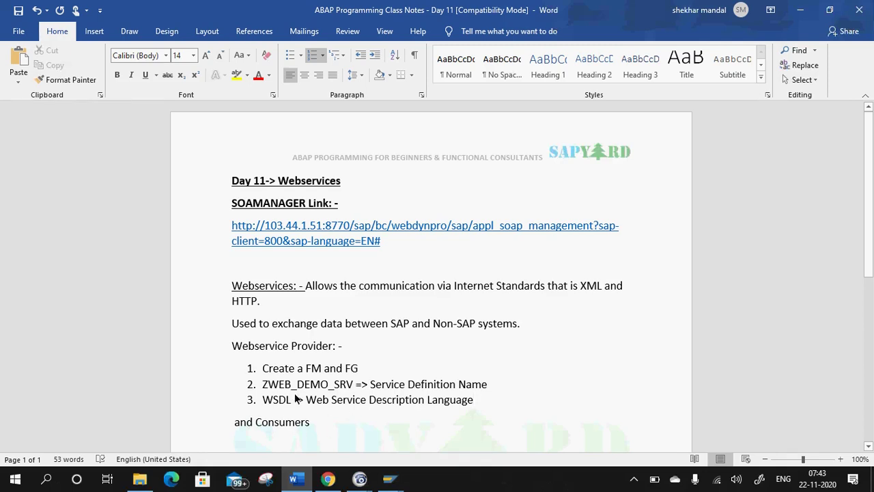
{"action": "left_click", "coordinate": [391, 480]}
{"action": "left_click", "coordinate": [444, 435]}
{"action": "scroll", "coordinate": [274, 223], "scroll_direction": "down", "scroll_amount": 8}
{"action": "scroll", "coordinate": [274, 223], "scroll_direction": "up", "scroll_amount": 4}
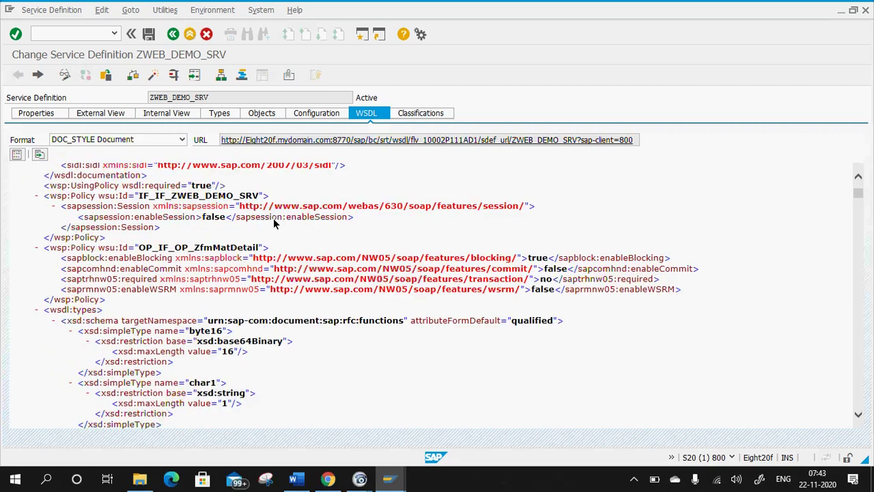
{"action": "scroll", "coordinate": [273, 223], "scroll_direction": "up", "scroll_amount": 1}
{"action": "scroll", "coordinate": [280, 269], "scroll_direction": "down", "scroll_amount": 12}
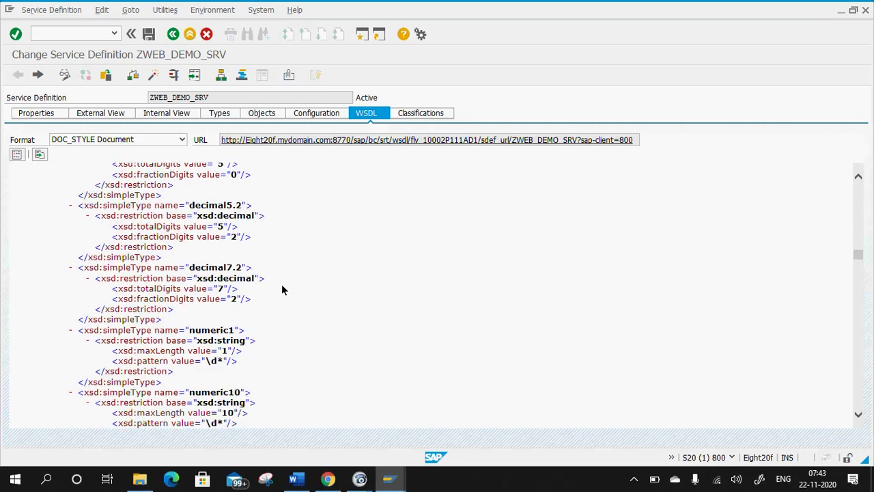
{"action": "scroll", "coordinate": [307, 273], "scroll_direction": "up", "scroll_amount": 12}
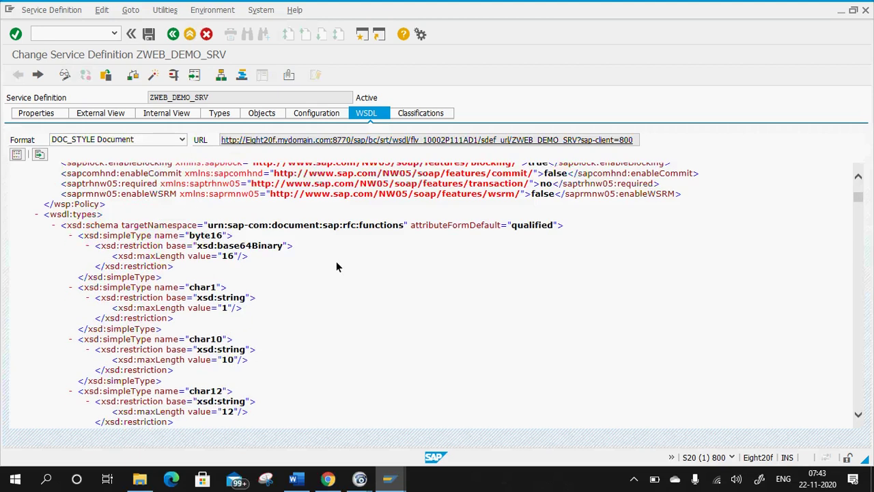
{"action": "scroll", "coordinate": [334, 258], "scroll_direction": "up", "scroll_amount": 6}
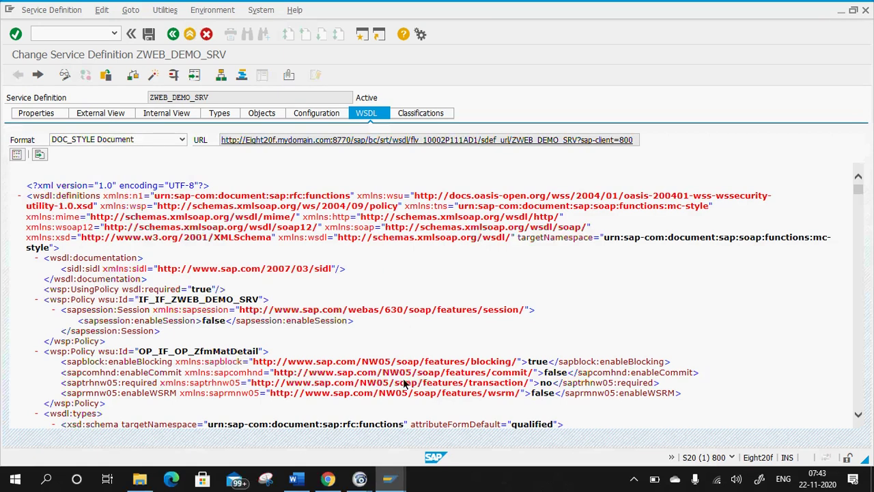
{"action": "left_click", "coordinate": [299, 482]}
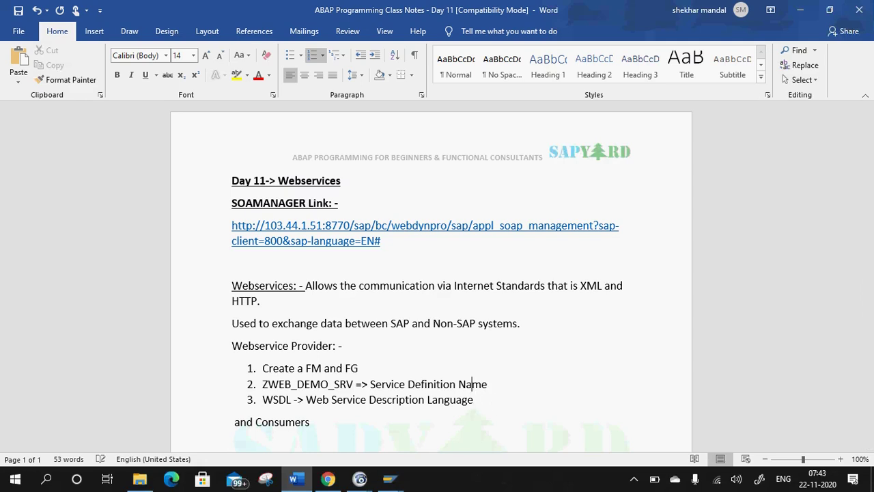
Begin a bracketed note '(Service Provider' at the end of the WSDL item.
{"action": "key", "text": "Up"}
{"action": "key", "text": "Up"}
{"action": "left_click", "coordinate": [482, 391]}
{"action": "left_click", "coordinate": [474, 398]}
{"action": "type", "text": "("}
{"action": "type", "text": "Web"}
{"action": "key", "text": "BackSpace"}
{"action": "key", "text": "BackSpace"}
{"action": "key", "text": "BackSpace"}
{"action": "key", "text": "BackSpace"}
{"action": "type", "text": "(Service Provider"}
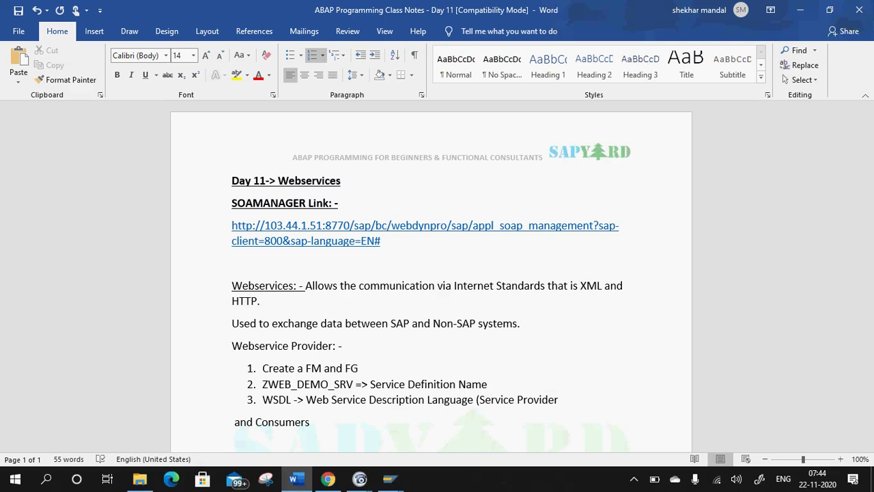
Finish the note with 'will have a corresponding XML-based description of the Web Service in the WSDL).' and return to SAP.
{"action": "type", "text": "will have a corresp"}
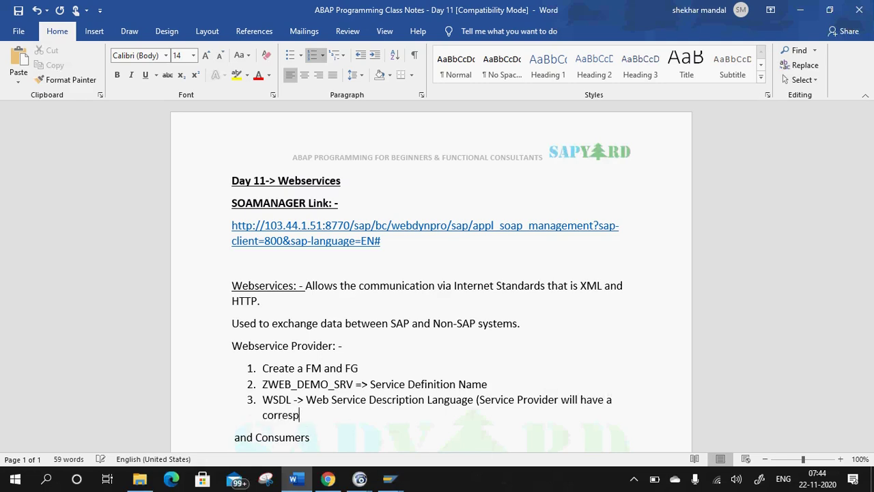
{"action": "type", "text": "onding XML-based "}
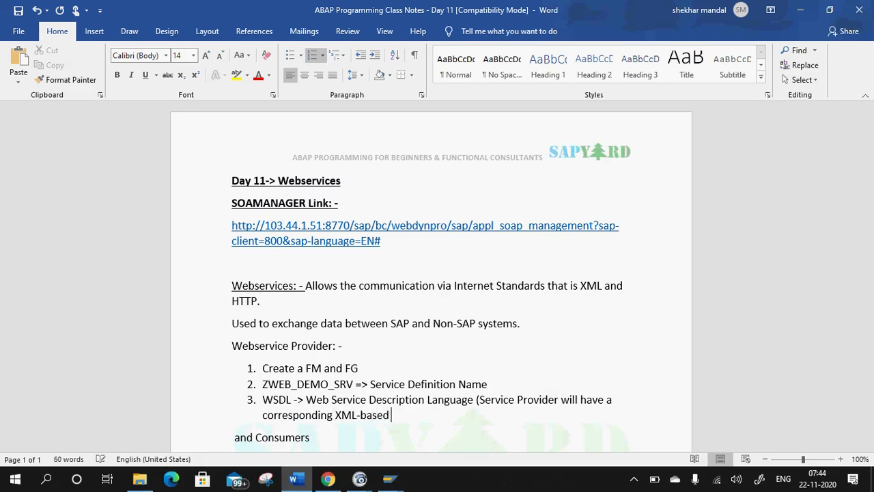
{"action": "type", "text": "description of t"}
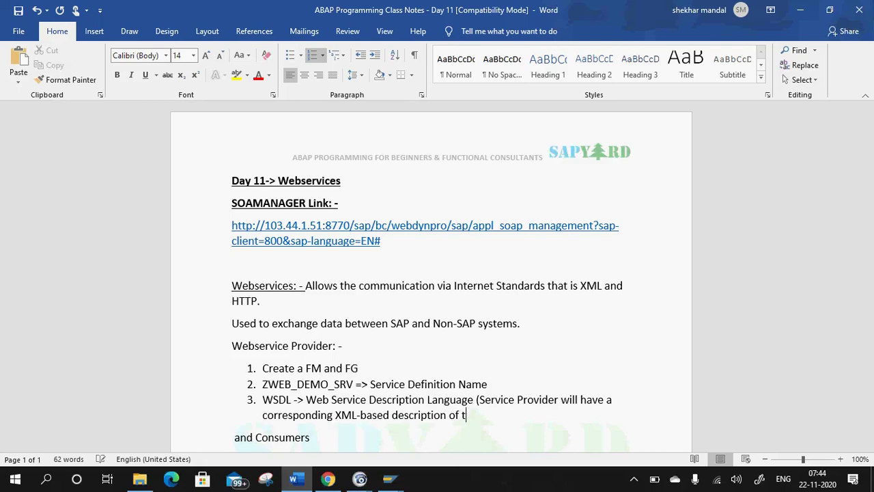
{"action": "type", "text": "he Webv S"}
{"action": "key", "text": "BackSpace"}
{"action": "key", "text": "BackSpace"}
{"action": "key", "text": "BackSpace"}
{"action": "type", "text": "Service "}
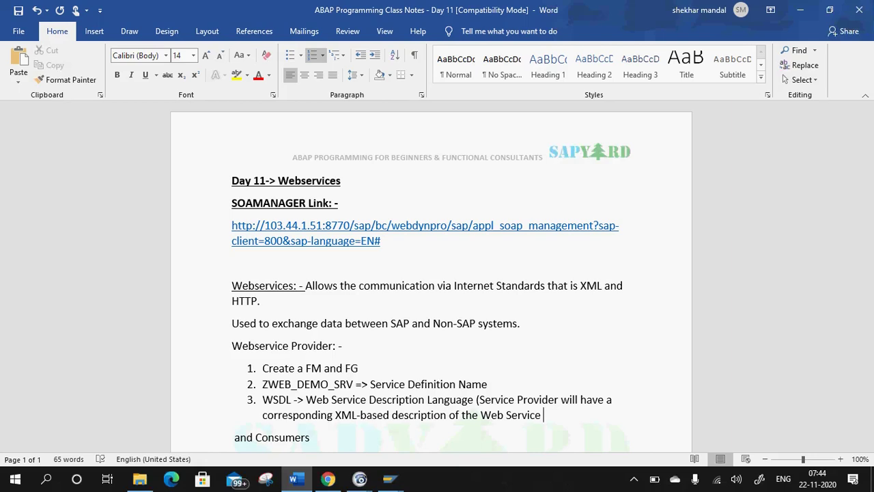
{"action": "type", "text": "in the WSDL )"}
{"action": "key", "text": "BackSpace"}
{"action": "key", "text": "BackSpace"}
{"action": "type", "text": ")."}
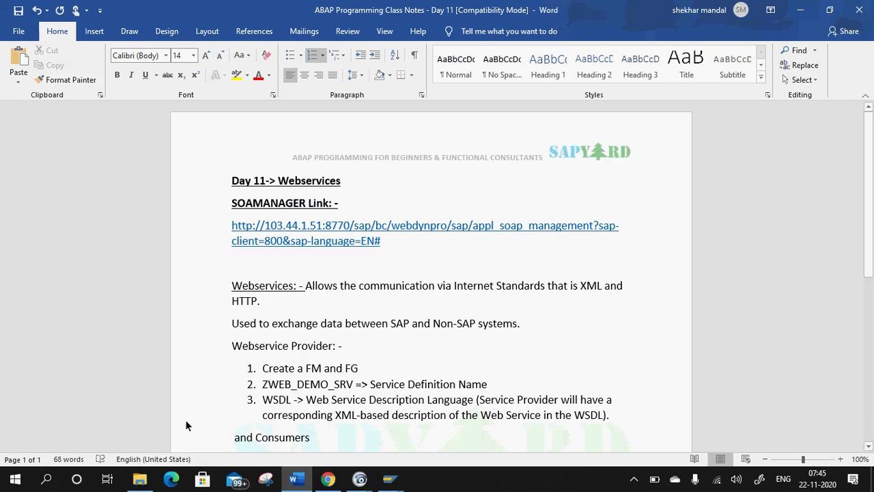
{"action": "mouse_move", "coordinate": [389, 478]}
{"action": "left_click", "coordinate": [442, 417]}
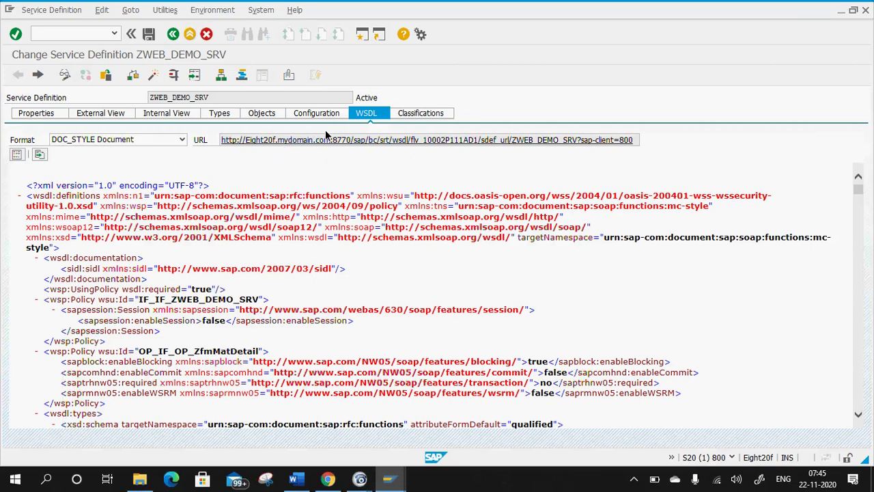
Open SE80 in a new session and choose Enterprise Services > Web Service Definition in Edit Object.
{"action": "left_click", "coordinate": [54, 32]}
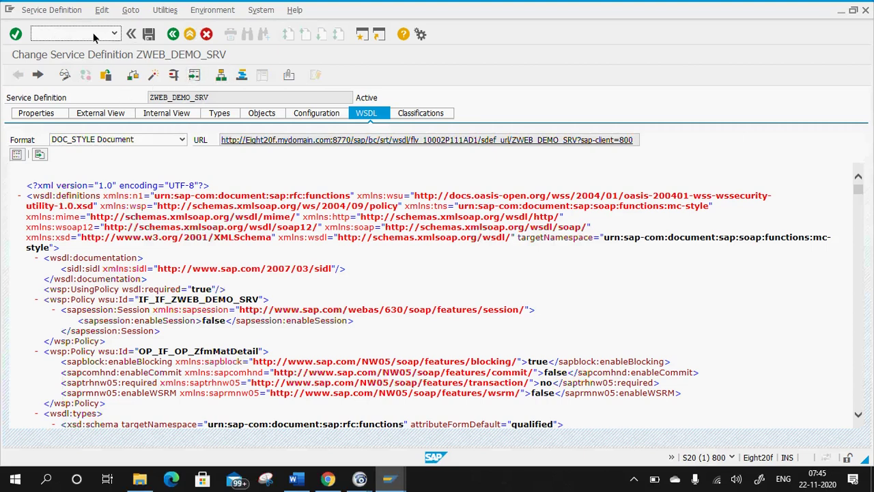
{"action": "type", "text": "/o se80"}
{"action": "key", "text": "Return"}
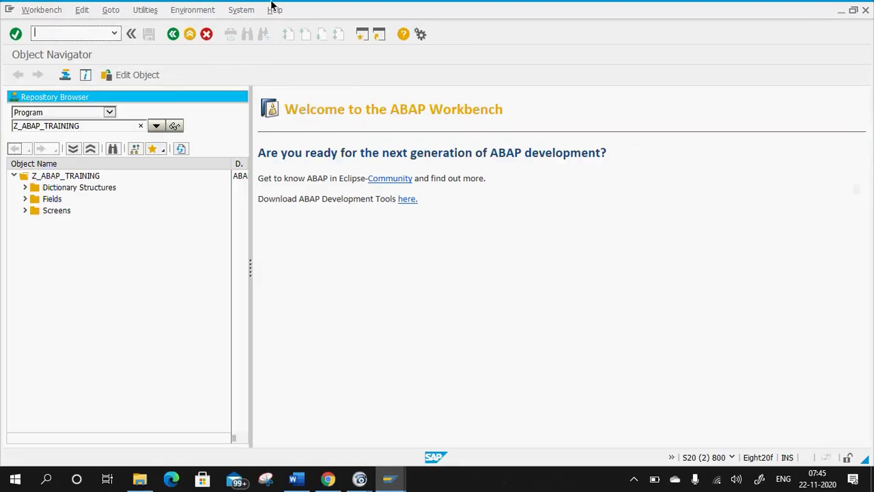
{"action": "left_click", "coordinate": [146, 77]}
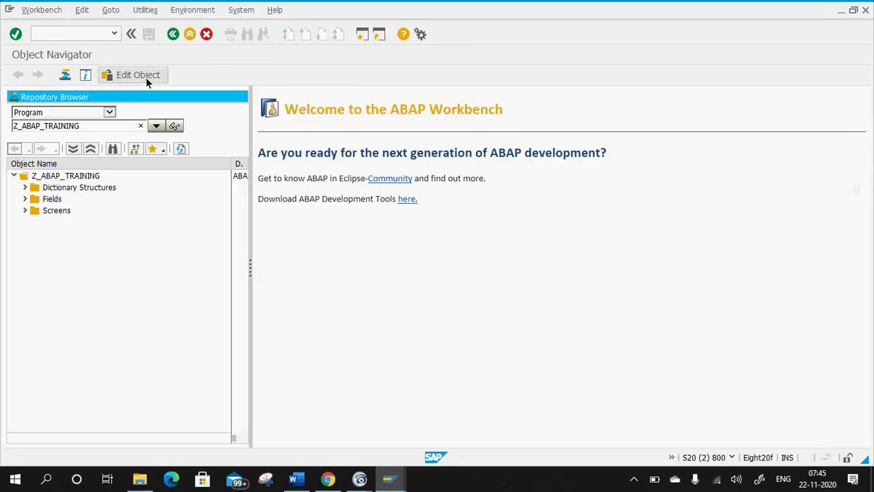
{"action": "left_click", "coordinate": [32, 189]}
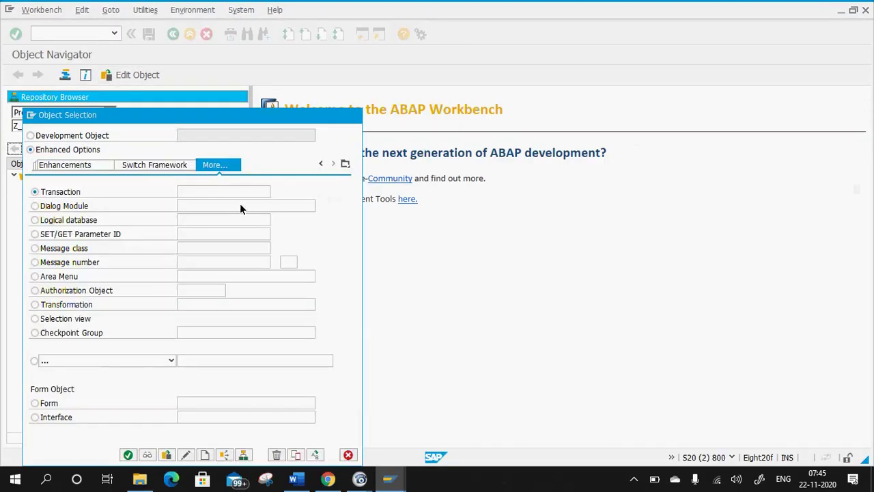
{"action": "left_click", "coordinate": [346, 164]}
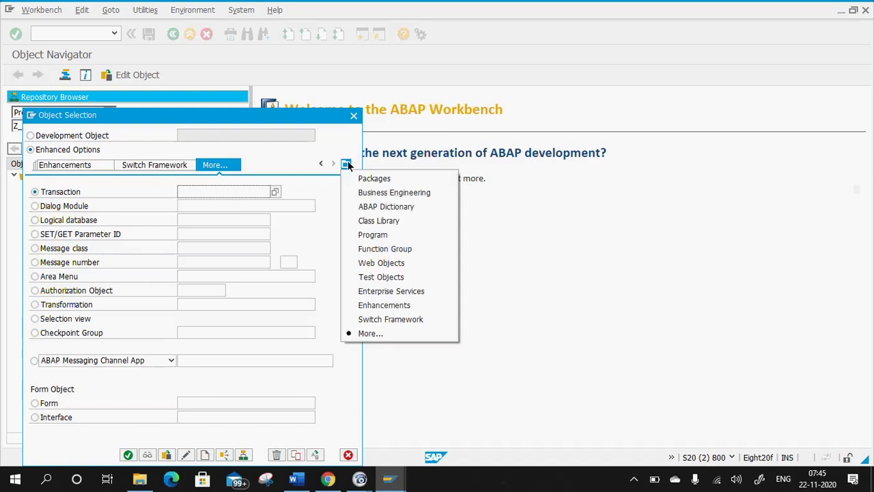
{"action": "left_click", "coordinate": [393, 291]}
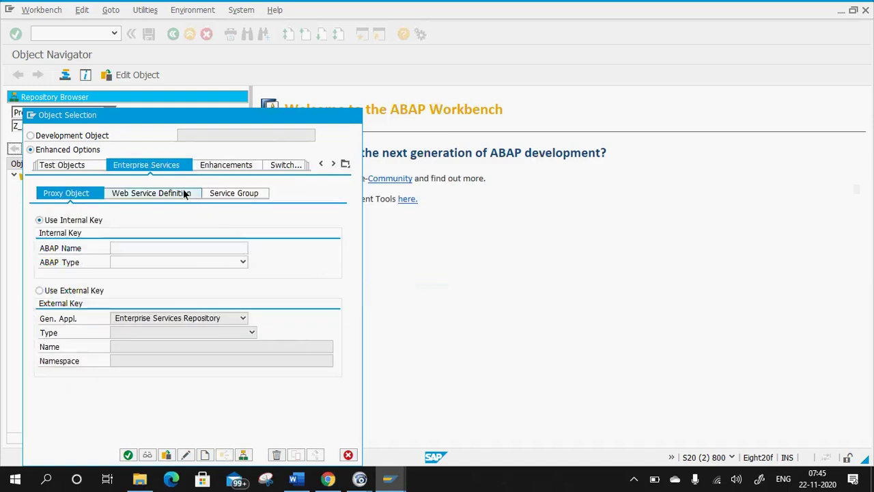
{"action": "left_click", "coordinate": [183, 193]}
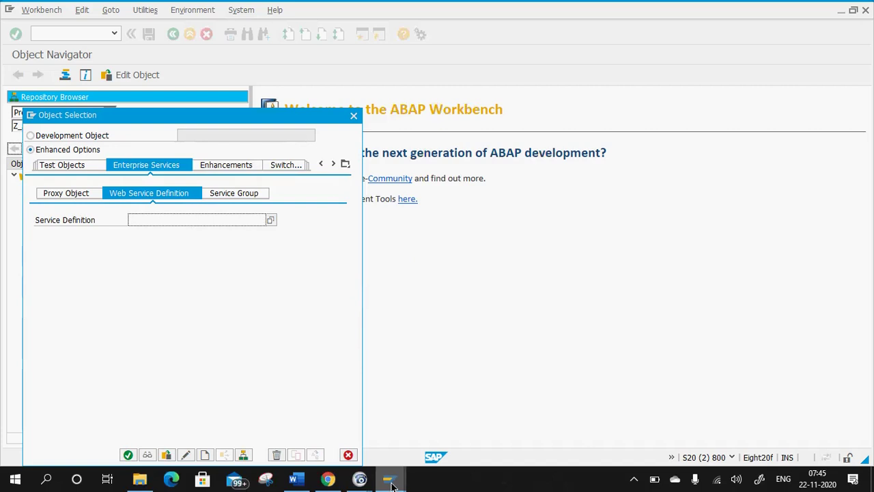
Copy ZWEB_DEMO_SRV from the other SAP window, paste it, and open that service definition.
{"action": "mouse_move", "coordinate": [389, 478]}
{"action": "left_click", "coordinate": [395, 435]}
{"action": "left_click", "coordinate": [222, 100]}
{"action": "key", "text": "alt+Tab"}
{"action": "left_click", "coordinate": [179, 220]}
{"action": "type", "text": "ZWEB_DEMO_SRV"}
{"action": "left_click", "coordinate": [128, 454]}
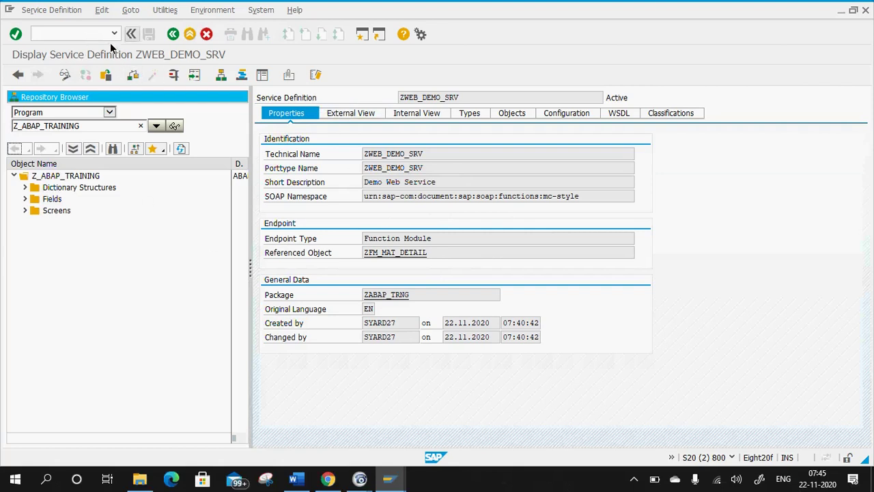
Go back to SAP Easy Access and relaunch SE80.
{"action": "left_click", "coordinate": [172, 37]}
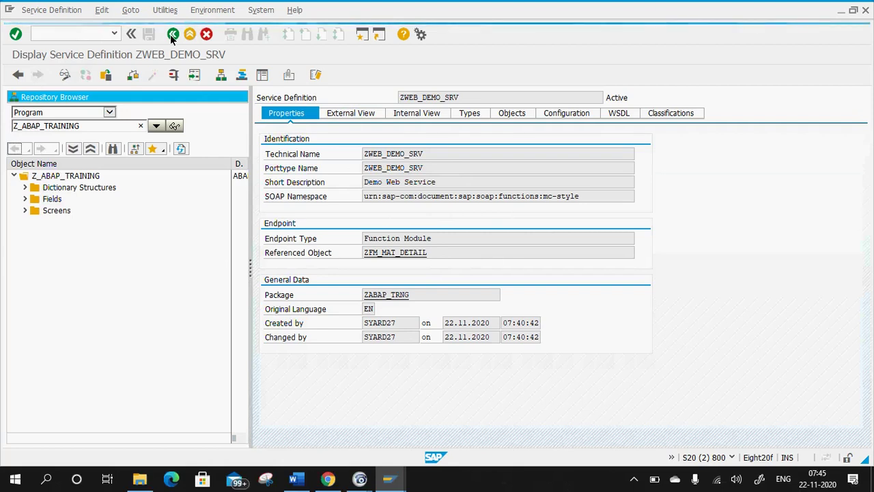
{"action": "left_click", "coordinate": [172, 38]}
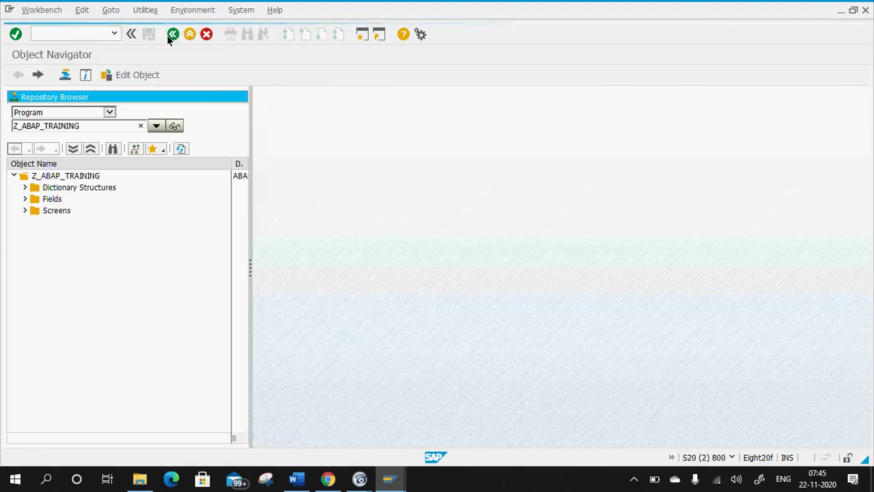
{"action": "type", "text": "se80"}
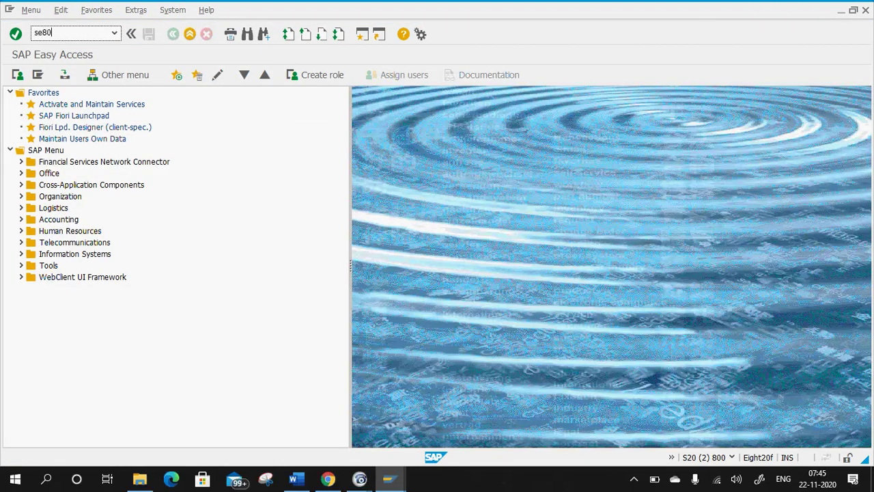
{"action": "key", "text": "Return"}
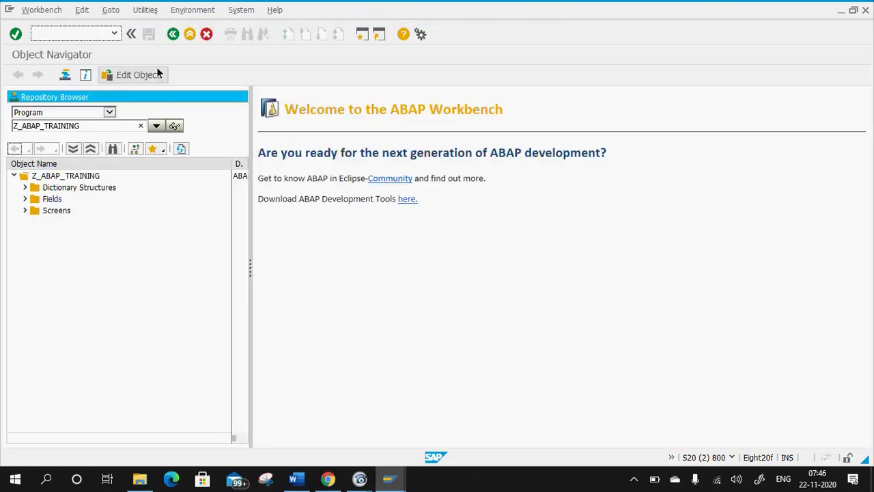
Reopen ZWEB_DEMO_SRV through Enterprise Services > Web Service Definition, picking it from input history.
{"action": "left_click", "coordinate": [140, 78]}
{"action": "left_click", "coordinate": [59, 192]}
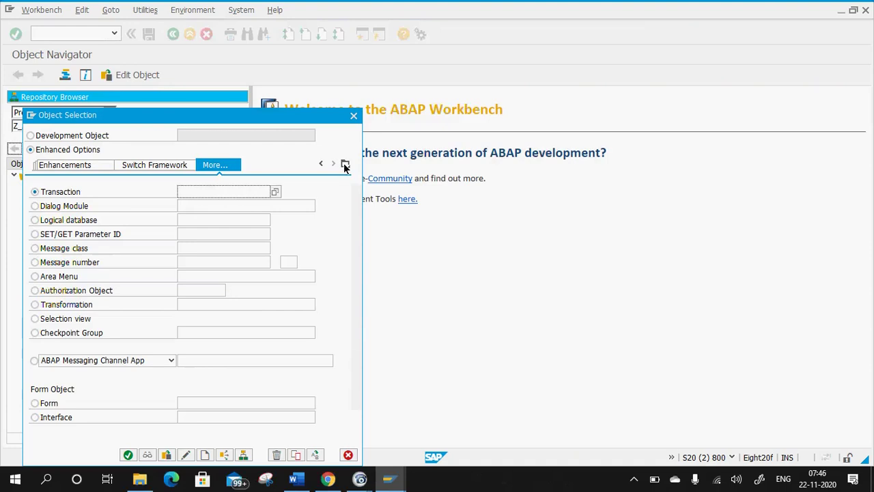
{"action": "left_click", "coordinate": [344, 164]}
{"action": "left_click", "coordinate": [378, 291]}
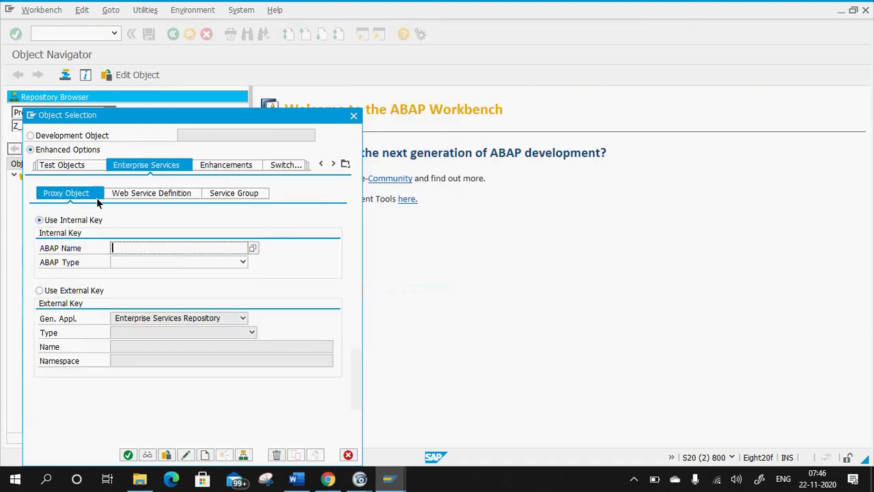
{"action": "left_click", "coordinate": [147, 195]}
{"action": "type", "text": "Z"}
{"action": "left_click", "coordinate": [167, 231]}
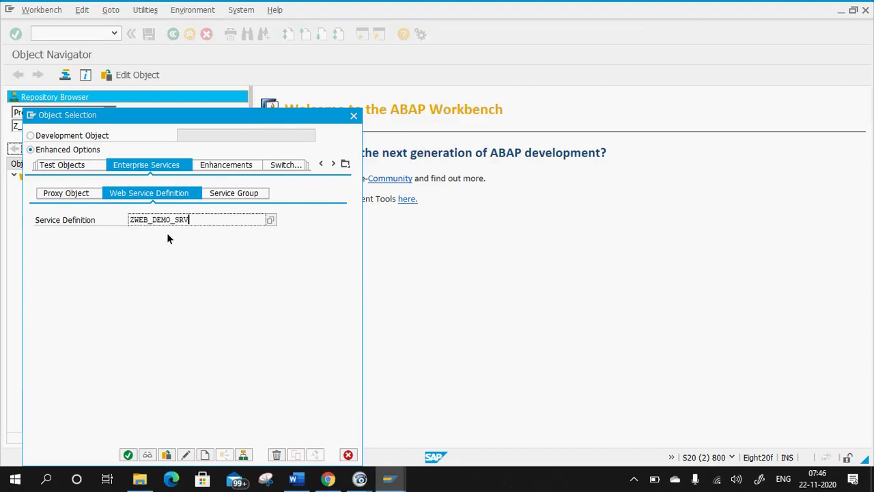
{"action": "left_click", "coordinate": [128, 455]}
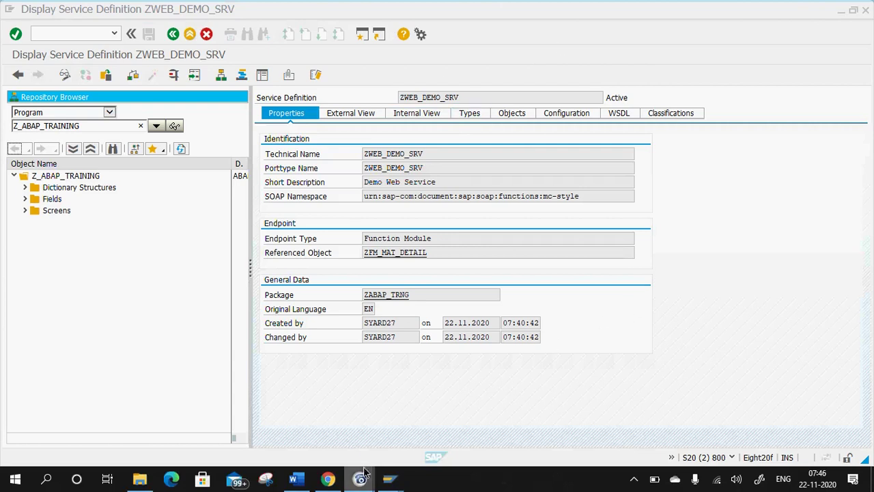
{"action": "mouse_move", "coordinate": [360, 477]}
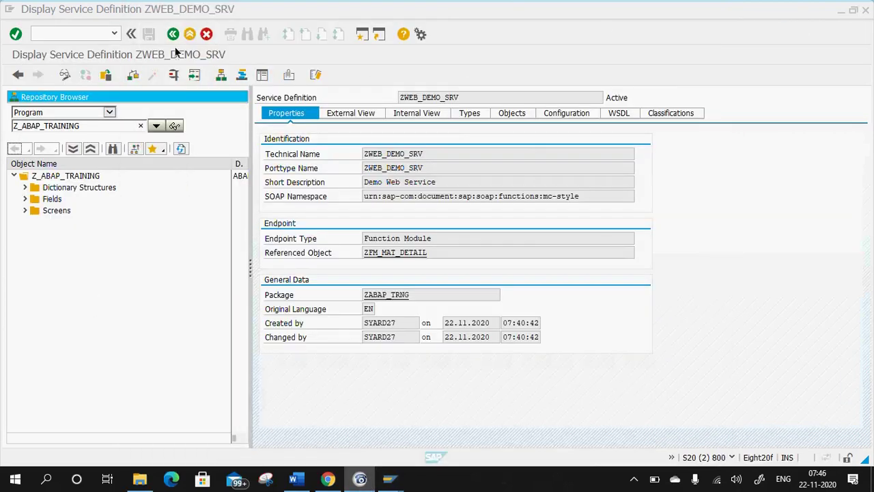
{"action": "left_click", "coordinate": [113, 5]}
{"action": "left_click", "coordinate": [619, 113]}
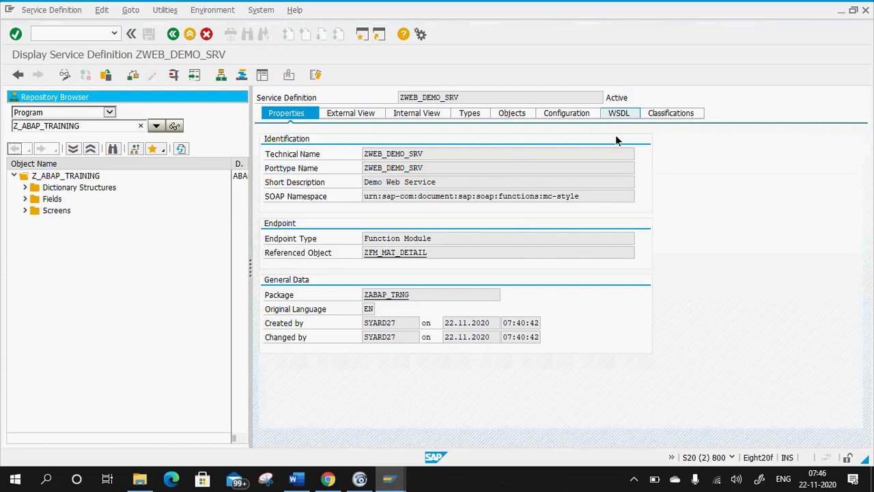
{"action": "scroll", "coordinate": [420, 292], "scroll_direction": "down", "scroll_amount": 15}
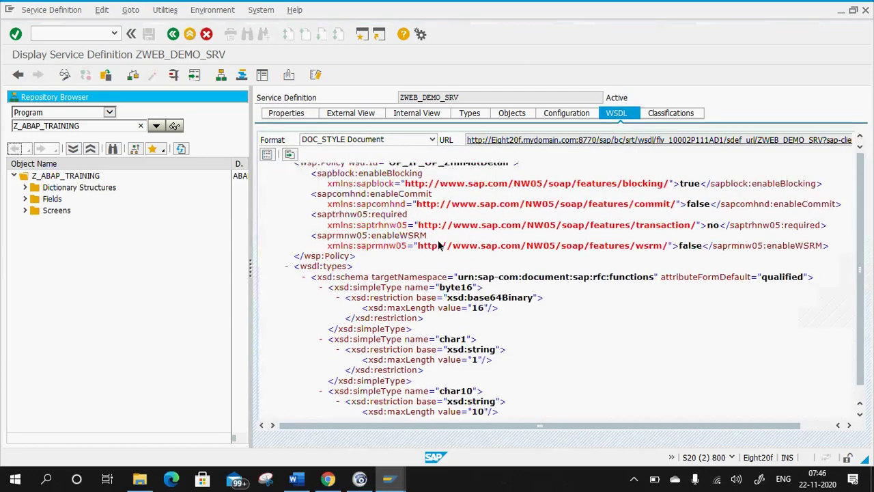
{"action": "scroll", "coordinate": [420, 291], "scroll_direction": "up", "scroll_amount": 20}
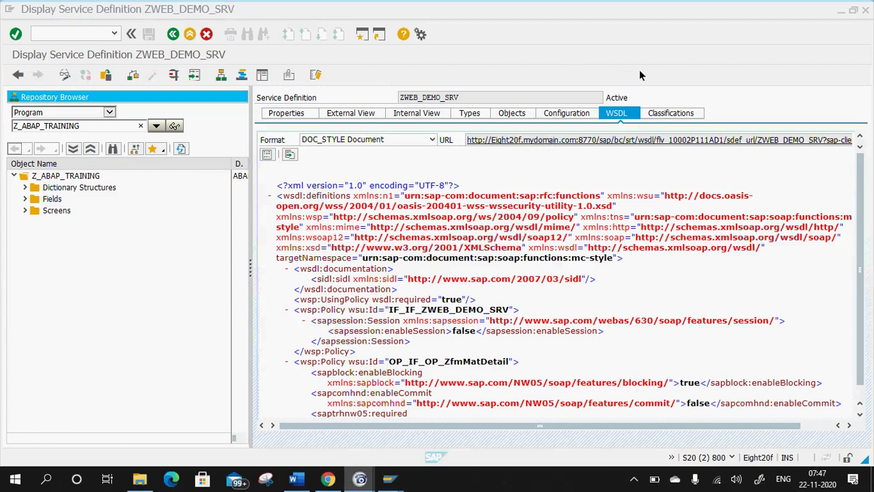
{"action": "left_click", "coordinate": [678, 28]}
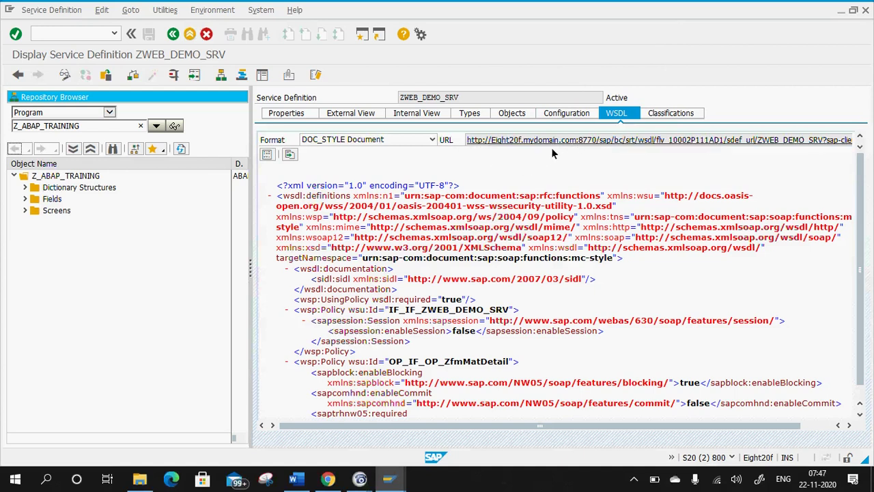
{"action": "left_click", "coordinate": [290, 115]}
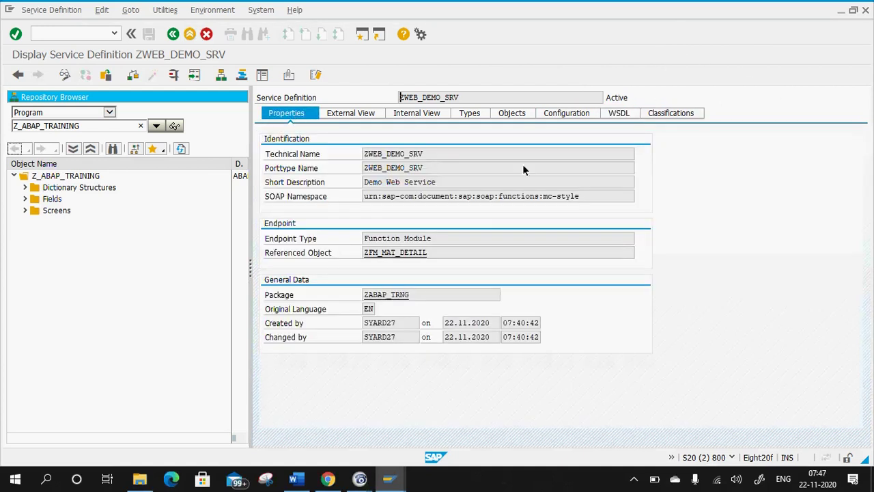
Launch SOAMANAGER in a new session with /o soamanager.
{"action": "left_click", "coordinate": [360, 480]}
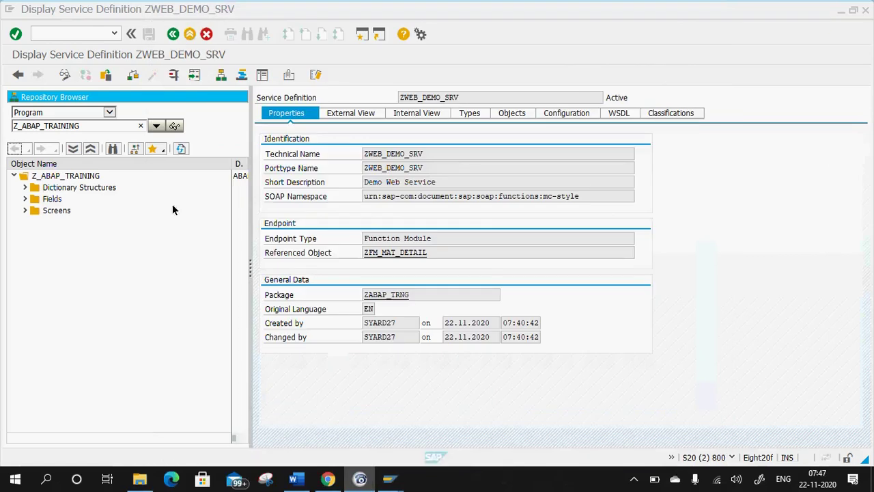
{"action": "left_click", "coordinate": [110, 306]}
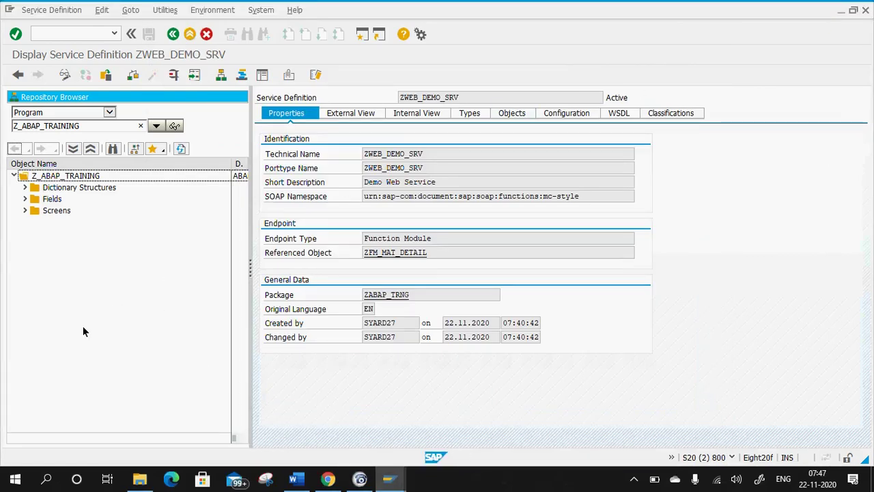
{"action": "left_click", "coordinate": [85, 37]}
{"action": "type", "text": "/o"}
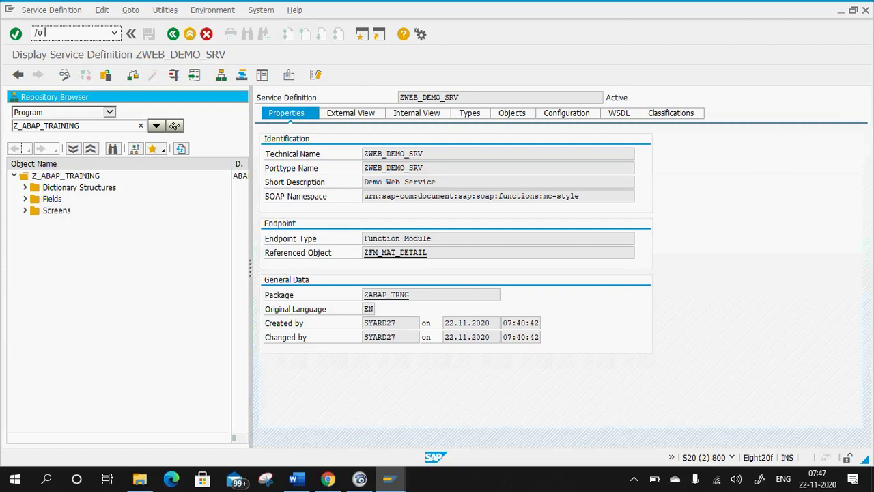
{"action": "type", "text": " soamanager"}
{"action": "key", "text": "Return"}
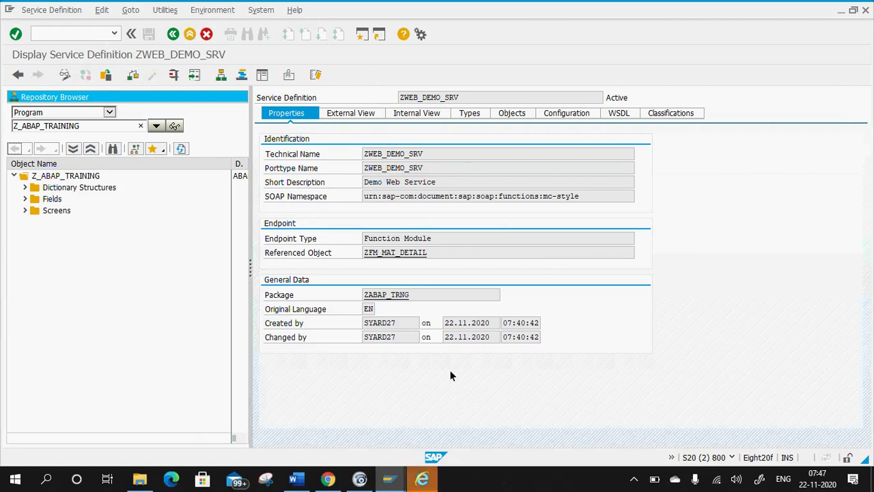
Dismiss the browser setup prompt, close the opened browser window, and return to the Word notes.
{"action": "left_click", "coordinate": [427, 480]}
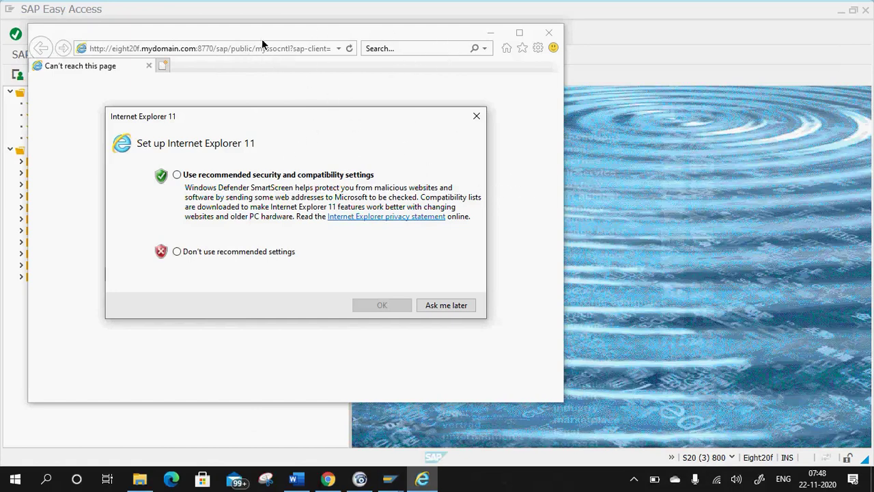
{"action": "left_click", "coordinate": [446, 305]}
{"action": "left_click", "coordinate": [554, 33]}
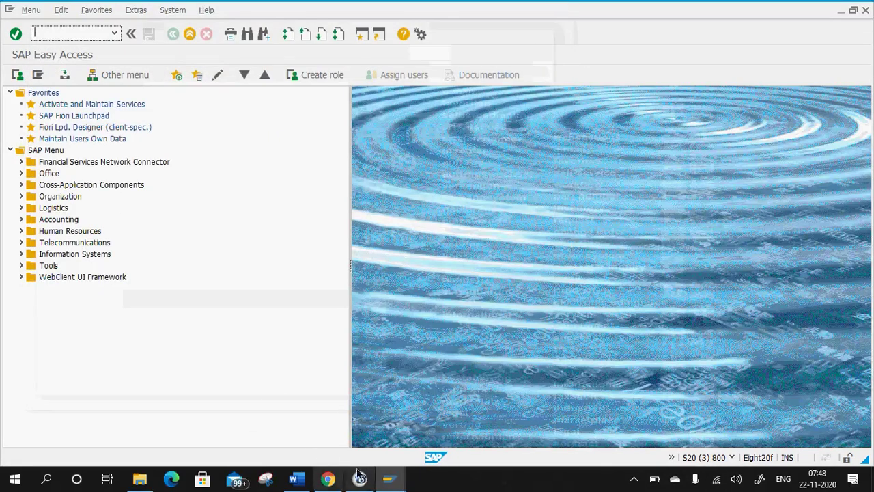
{"action": "left_click", "coordinate": [305, 485]}
{"action": "scroll", "coordinate": [382, 284], "scroll_direction": "down", "scroll_amount": 3}
{"action": "scroll", "coordinate": [377, 238], "scroll_direction": "up", "scroll_amount": 3}
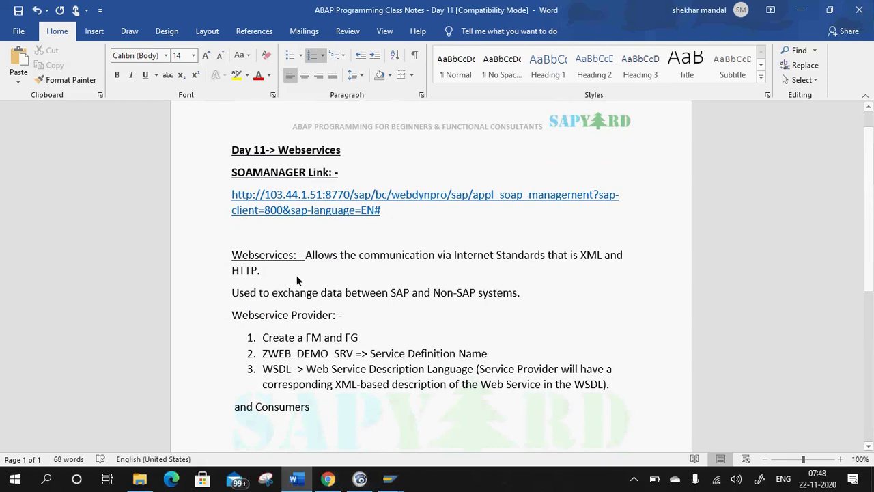
Add a line 'T-code :- SOAMANAGER' below the Non-SAP systems sentence.
{"action": "left_click", "coordinate": [300, 277]}
{"action": "left_click", "coordinate": [529, 292]}
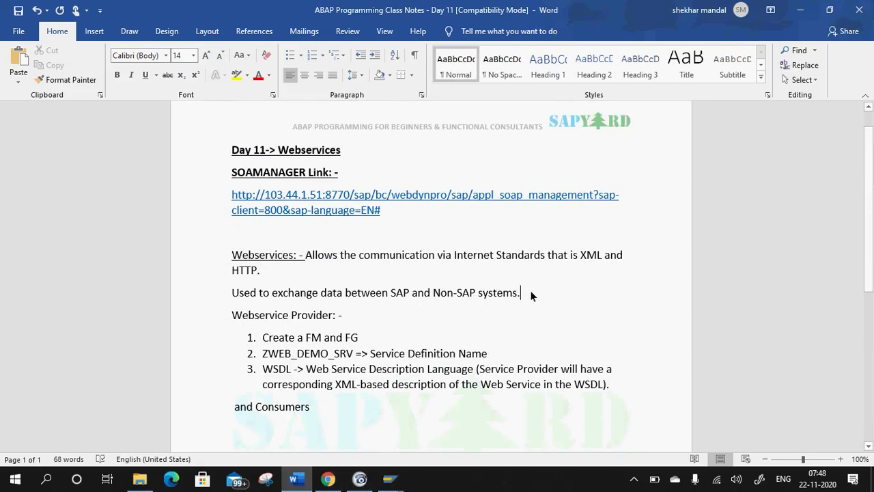
{"action": "key", "text": "Return"}
{"action": "type", "text": "t"}
{"action": "key", "text": "BackSpace"}
{"action": "type", "text": "T-code "}
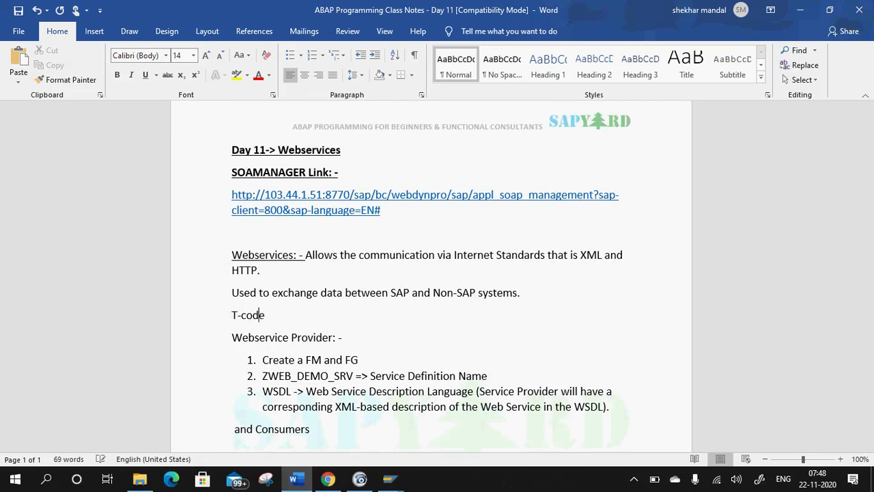
{"action": "type", "text": ":- SOAMANAGER"}
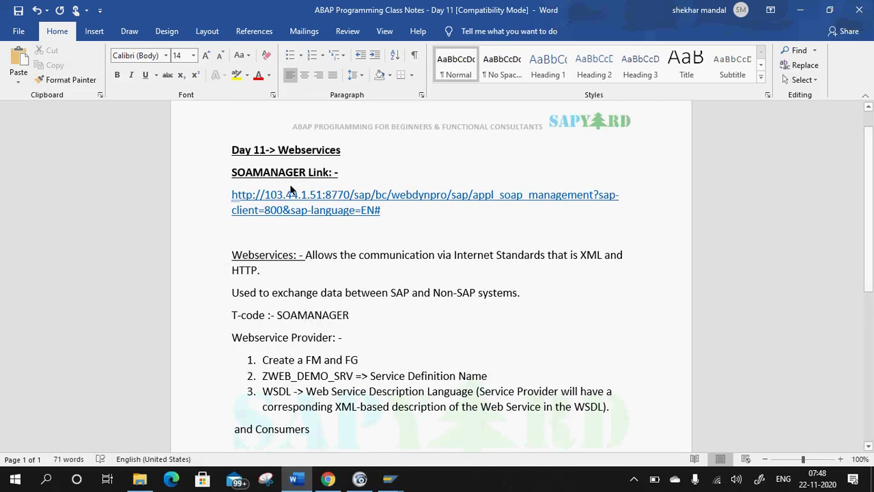
Put the SOAMANAGER link URL on the clipboard and switch to a new Chrome window.
{"action": "left_click_drag", "start_coordinate": [384, 211], "coordinate": [226, 194]}
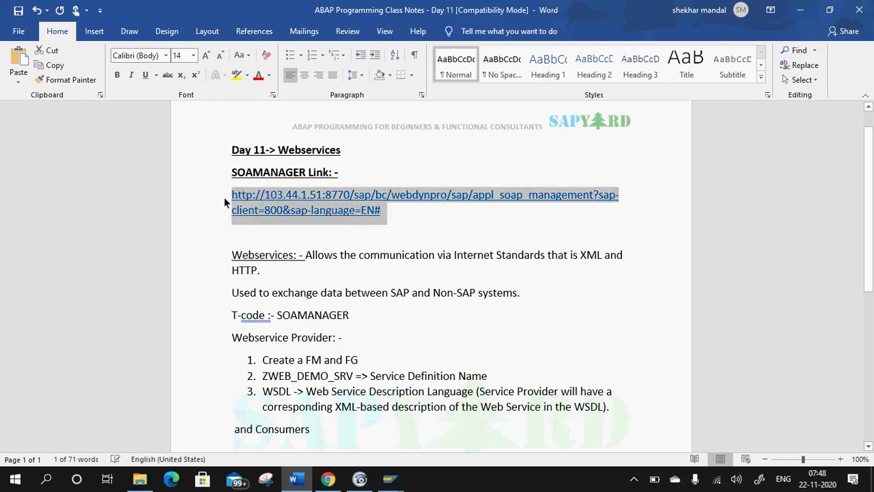
{"action": "key", "text": "ctrl+x"}
{"action": "key", "text": "ctrl+z"}
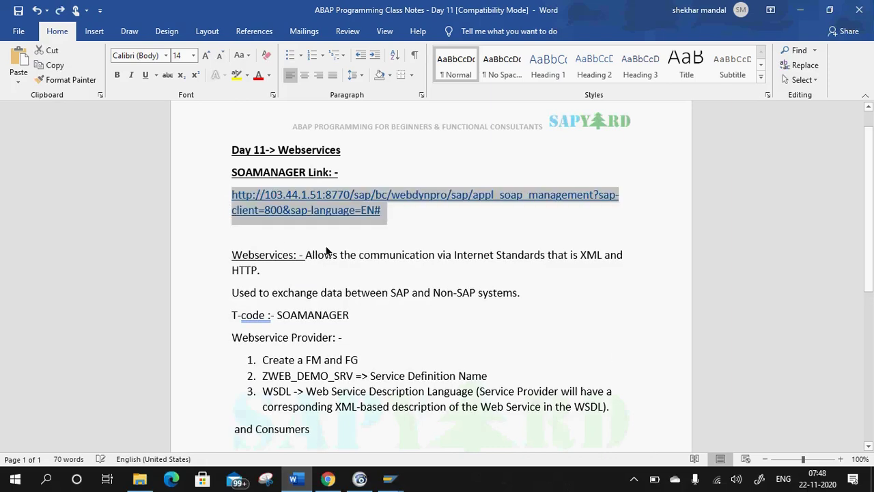
{"action": "left_click", "coordinate": [389, 209]}
{"action": "left_click_drag", "start_coordinate": [388, 209], "coordinate": [227, 197]}
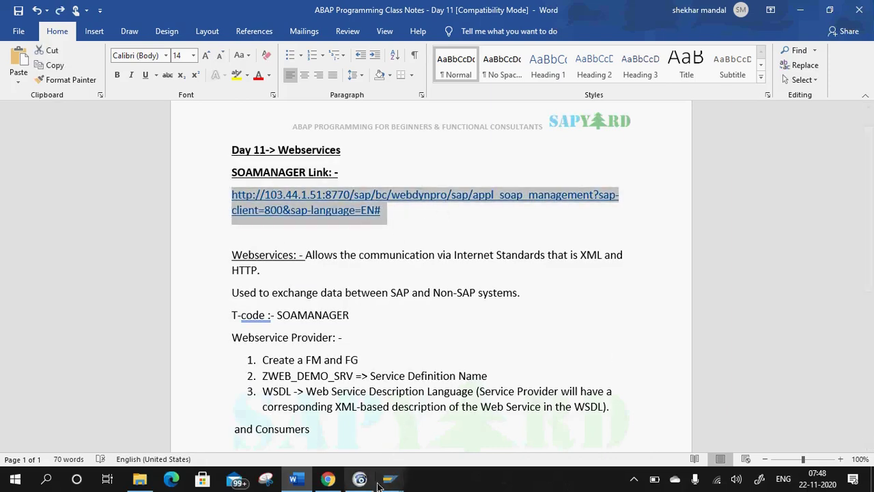
{"action": "left_click", "coordinate": [328, 478]}
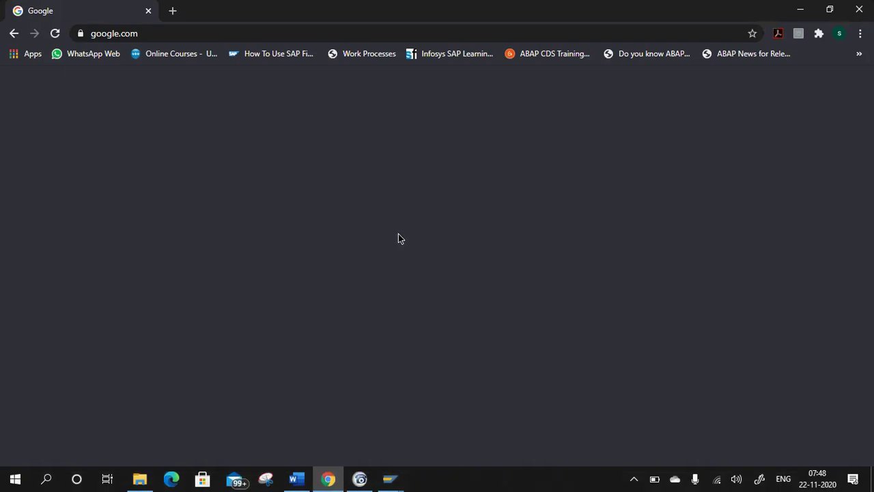
Load the pasted SOAMANAGER URL in Chrome, log on, and decline saving the password.
{"action": "left_click", "coordinate": [190, 37]}
{"action": "key", "text": "ctrl+v"}
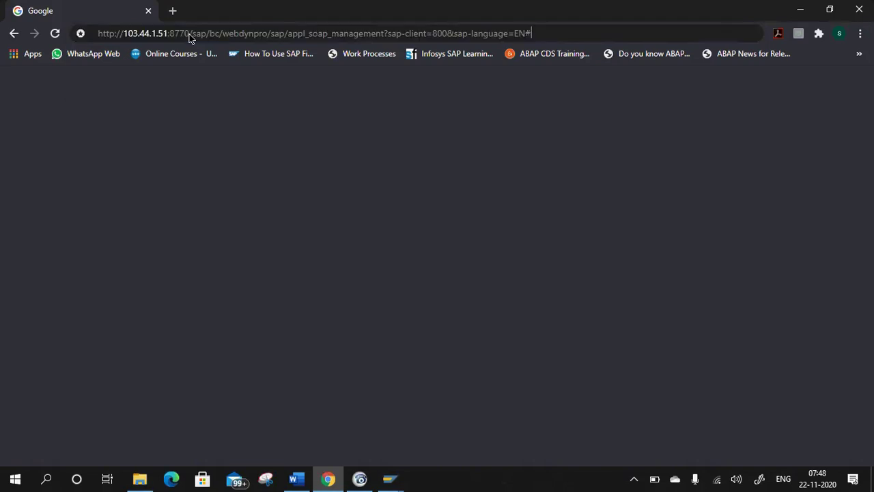
{"action": "key", "text": "Return"}
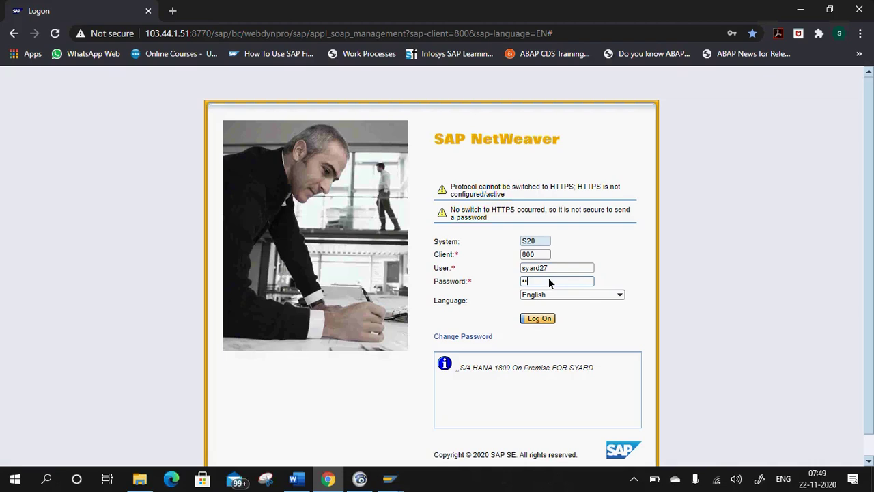
{"action": "left_click", "coordinate": [542, 319]}
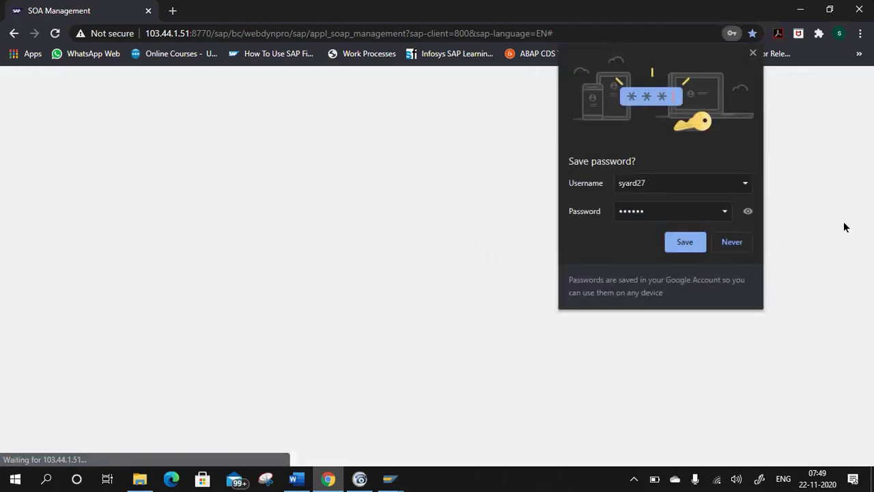
{"action": "left_click", "coordinate": [734, 246]}
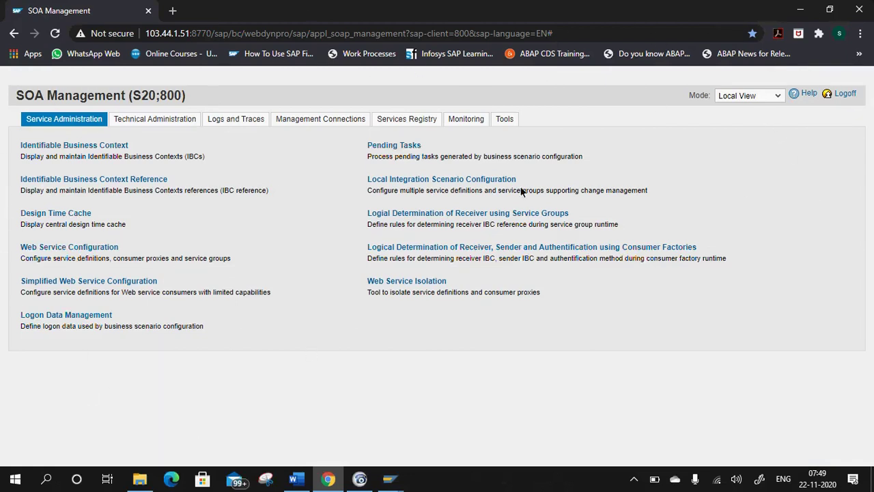
Search Web Service Configuration for object name ZWEB_DEMO_SRV, copied from the SAP GUI window.
{"action": "left_click", "coordinate": [68, 249]}
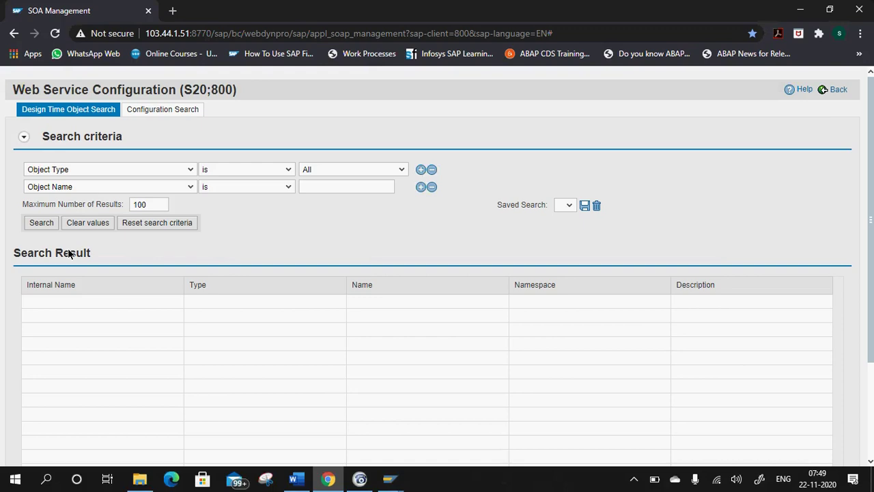
{"action": "left_click", "coordinate": [390, 478]}
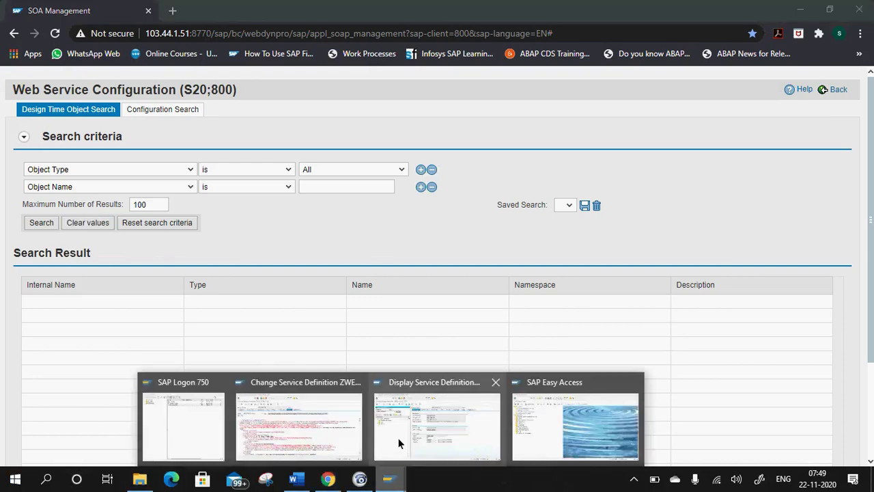
{"action": "left_click", "coordinate": [381, 406]}
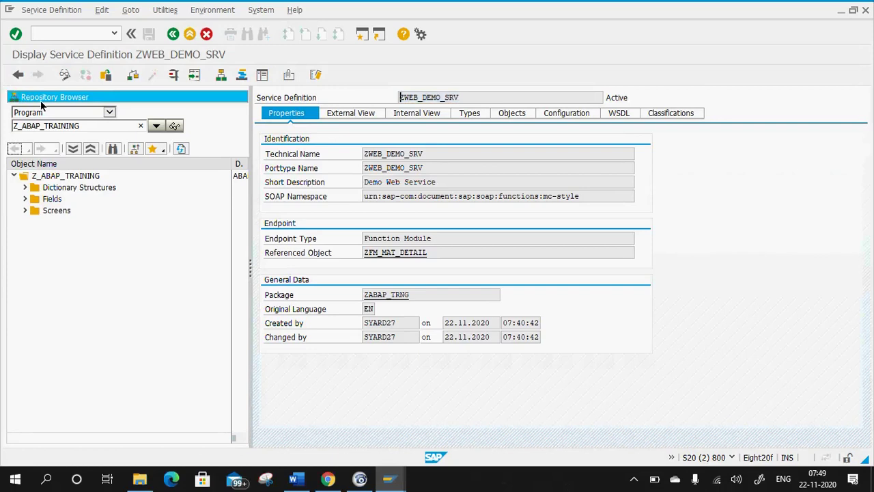
{"action": "key", "text": "alt+Tab"}
{"action": "left_click", "coordinate": [342, 188]}
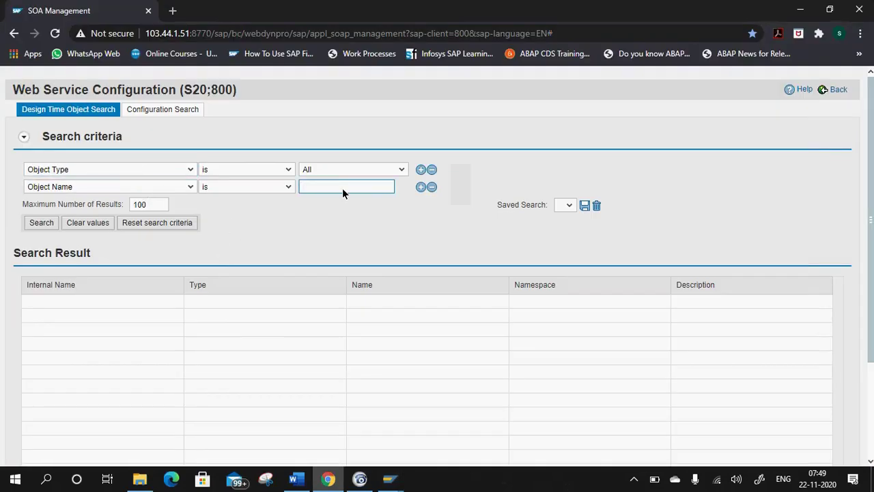
{"action": "key", "text": "ctrl+v"}
{"action": "key", "text": "Return"}
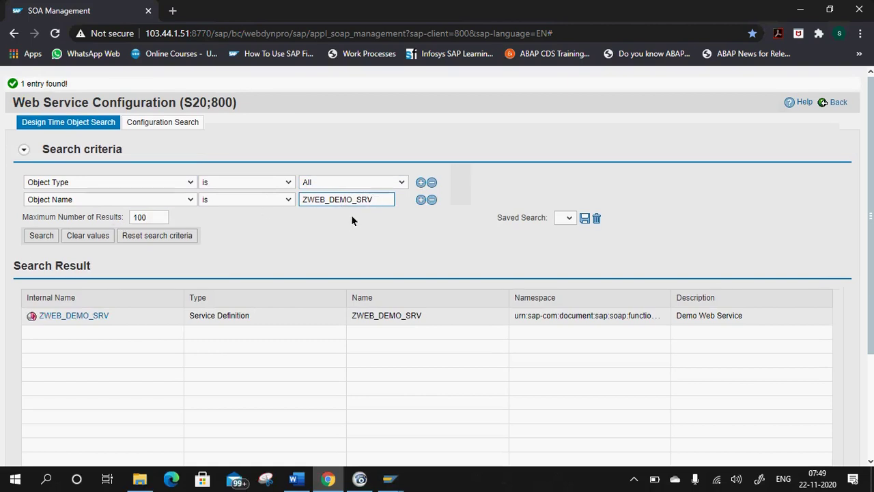
Open the ZWEB_DEMO_SRV search result to view its empty services and bindings list.
{"action": "left_click", "coordinate": [85, 316]}
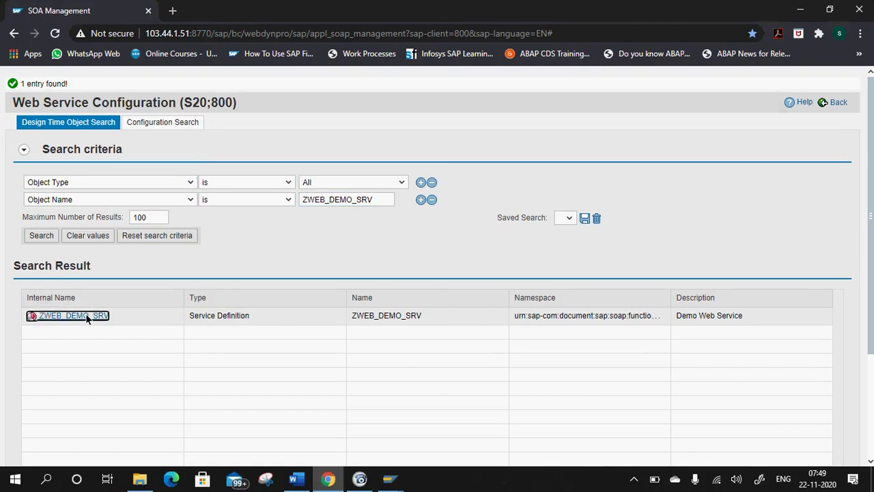
{"action": "left_click", "coordinate": [85, 314]}
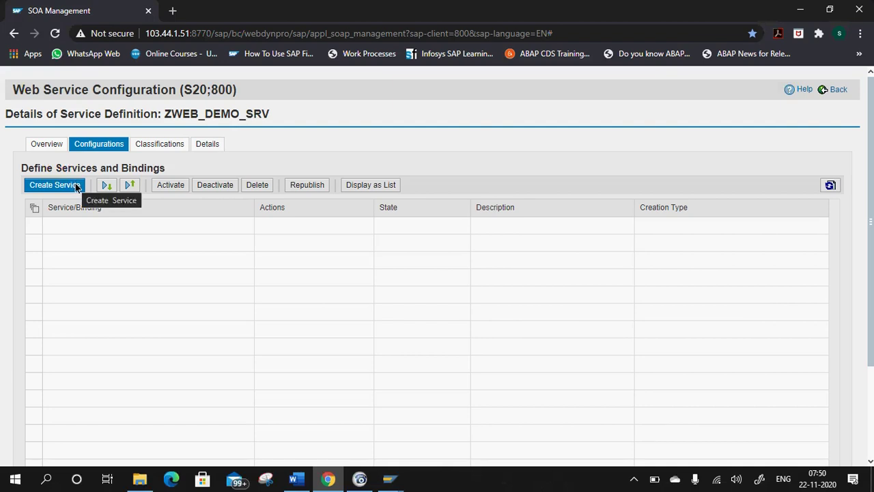
{"action": "left_click", "coordinate": [841, 90]}
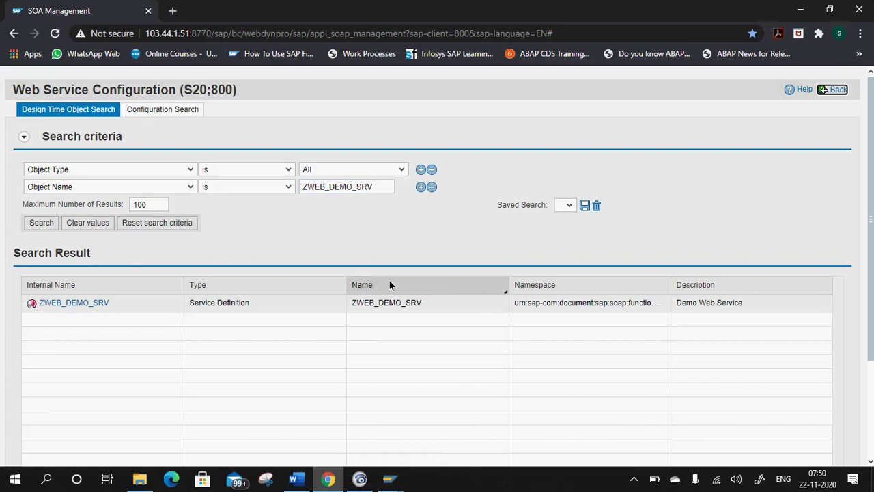
{"action": "left_click", "coordinate": [59, 303]}
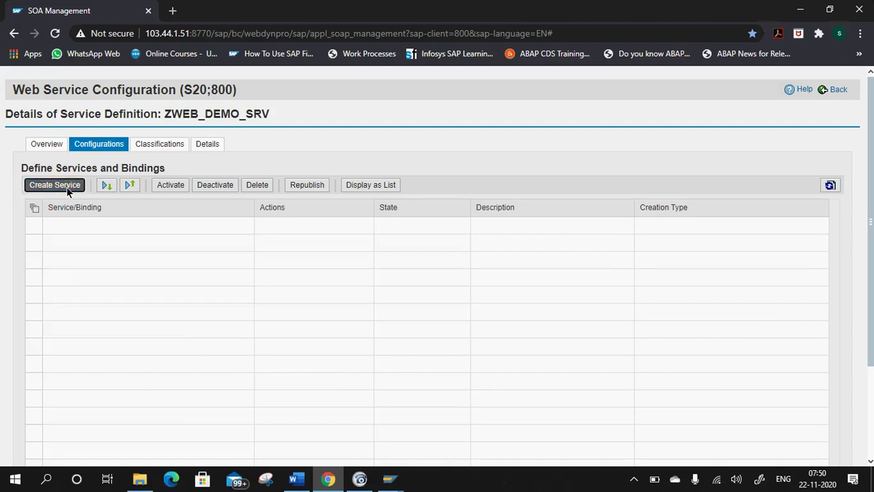
Create a new service named ZWEB_DEMO_SERVICE, adapted from the copied ZWEB_DEMO_SRV name.
{"action": "left_click", "coordinate": [67, 186]}
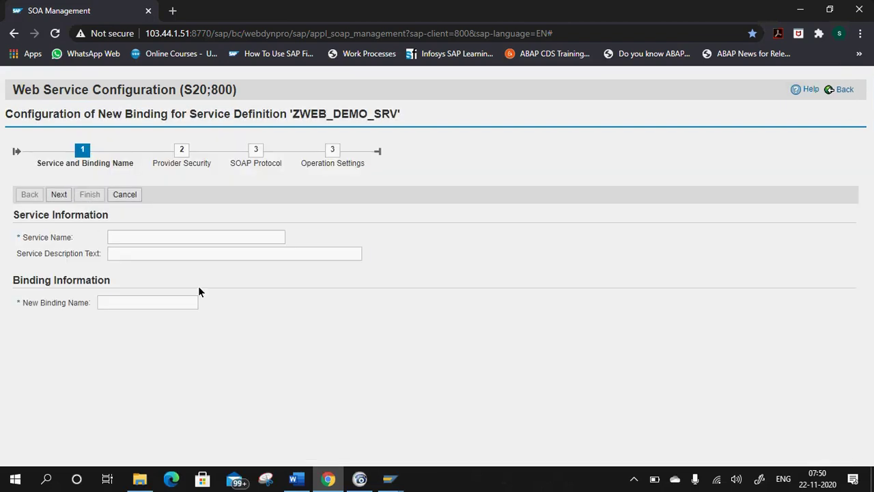
{"action": "left_click", "coordinate": [161, 236]}
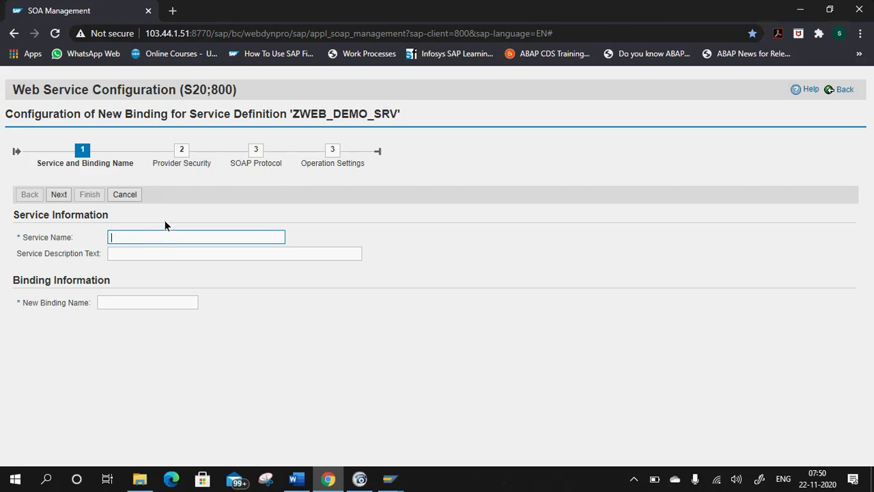
{"action": "left_click", "coordinate": [389, 479]}
{"action": "left_click", "coordinate": [404, 425]}
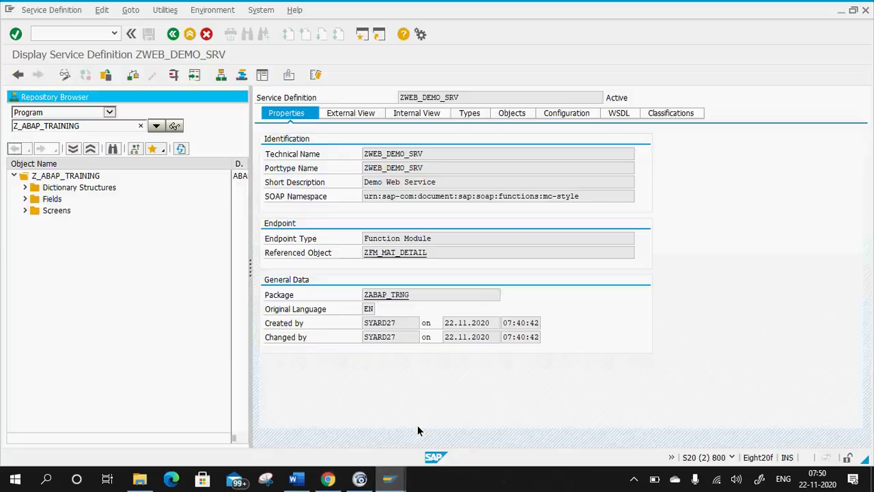
{"action": "left_click_drag", "start_coordinate": [453, 99], "coordinate": [3, 156]}
{"action": "key", "text": "ctrl+c"}
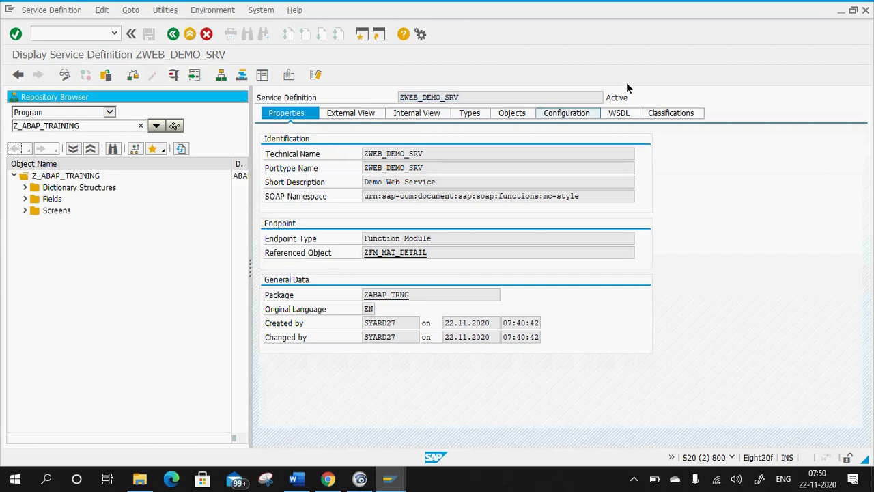
{"action": "left_click", "coordinate": [840, 11]}
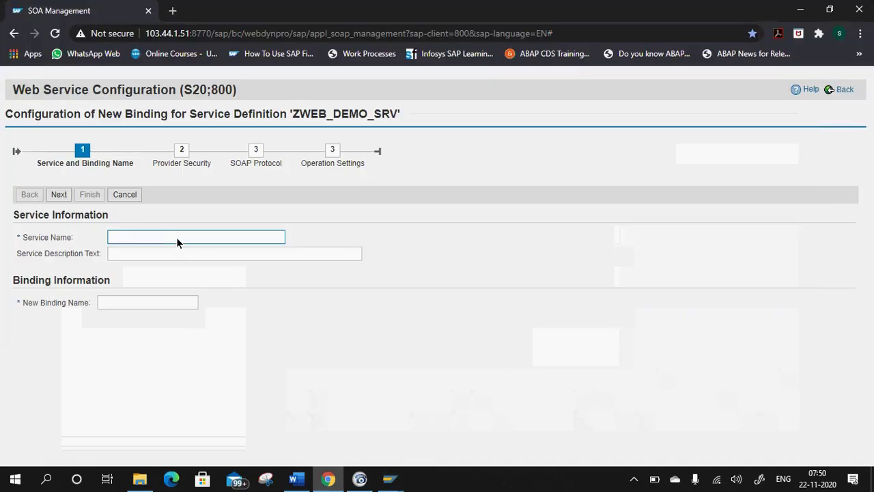
{"action": "key", "text": "ctrl+v"}
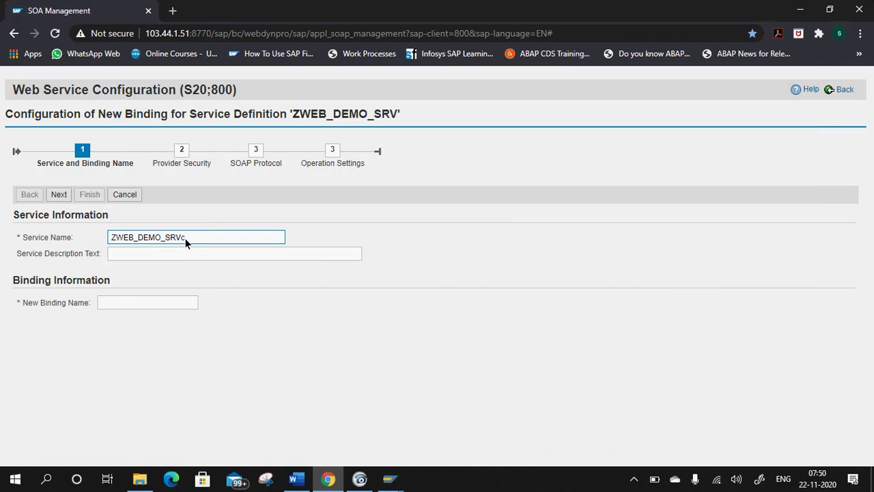
{"action": "key", "text": "BackSpace"}
{"action": "type", "text": "VICE"}
Enter description Demo and binding name ZWEB_DEMO_BIND, then proceed to Provider Security.
{"action": "left_click", "coordinate": [188, 255]}
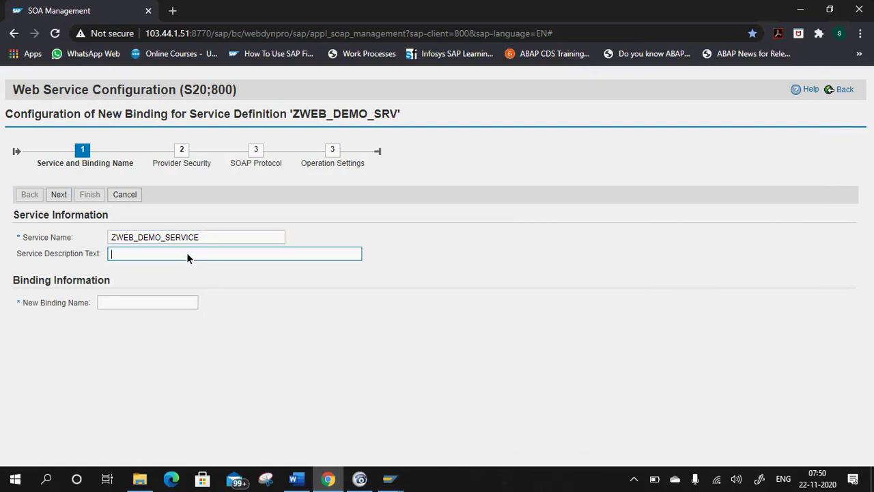
{"action": "type", "text": "Demo"}
{"action": "left_click", "coordinate": [133, 308]}
{"action": "left_click", "coordinate": [135, 301]}
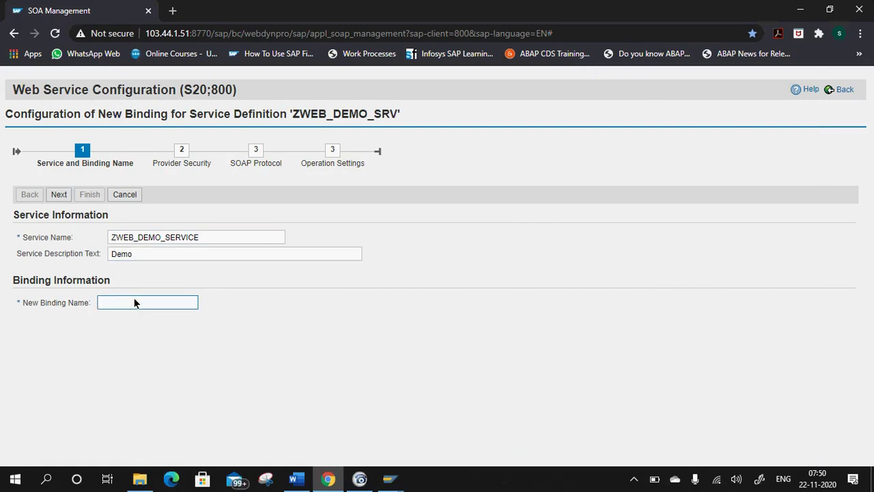
{"action": "type", "text": "ZWEB_DEMO_BINDI"}
{"action": "key", "text": "BackSpace"}
{"action": "key", "text": "ctrl+a"}
{"action": "left_click", "coordinate": [231, 331]}
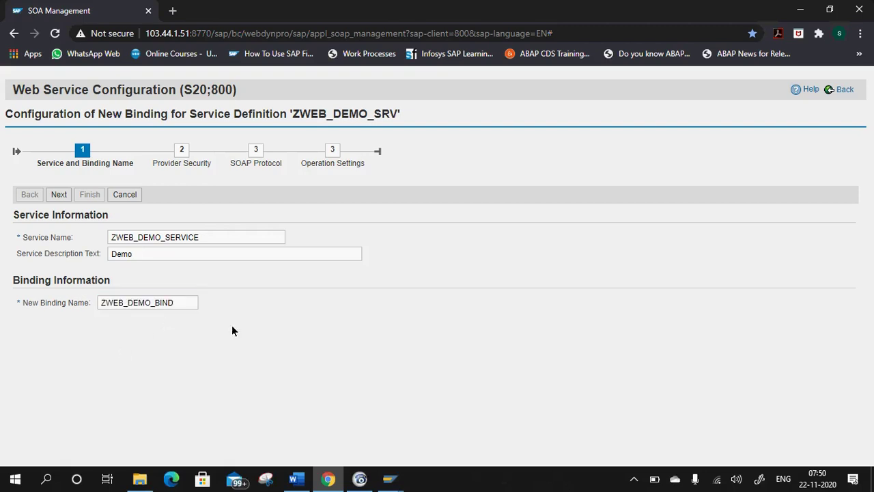
{"action": "left_click", "coordinate": [58, 195]}
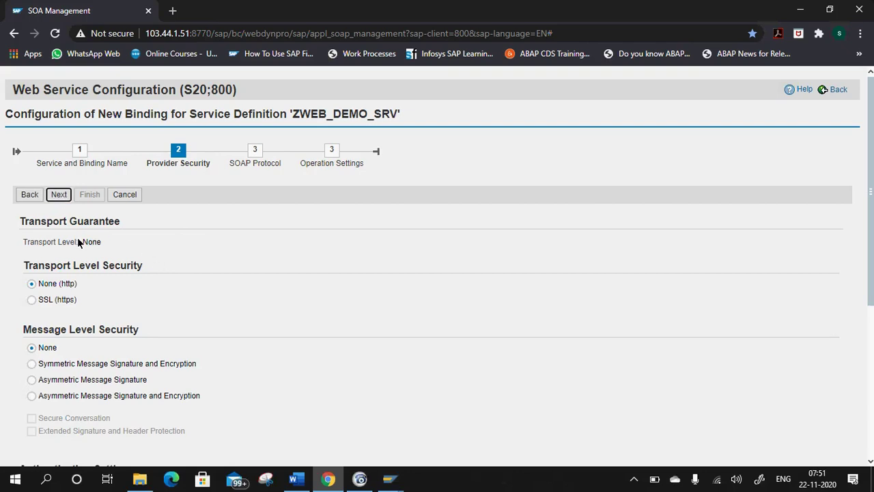
{"action": "scroll", "coordinate": [70, 219], "scroll_direction": "down", "scroll_amount": 2}
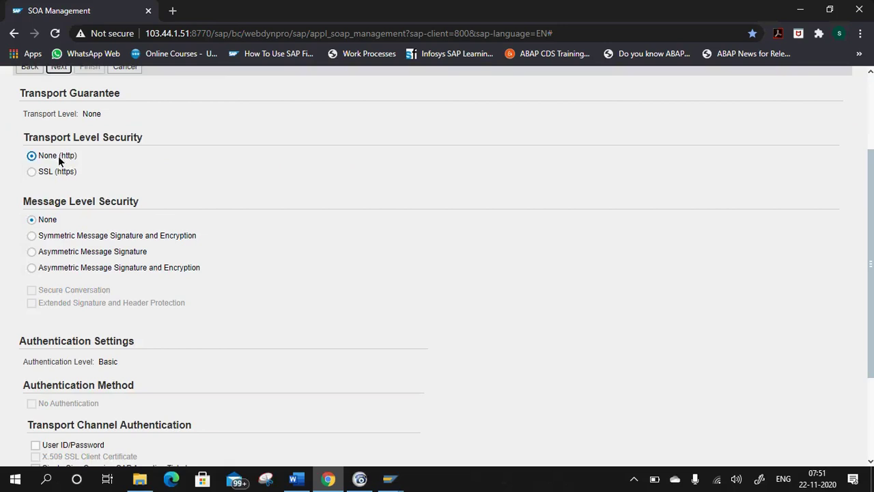
Require user ID/password transport authentication and advance to the SOAP Protocol step.
{"action": "scroll", "coordinate": [96, 310], "scroll_direction": "down", "scroll_amount": 1}
{"action": "scroll", "coordinate": [96, 310], "scroll_direction": "down", "scroll_amount": 2}
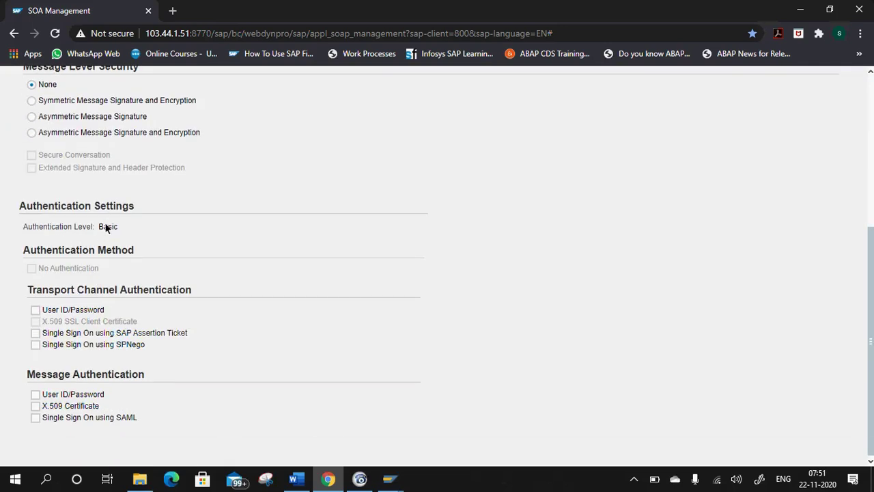
{"action": "left_click", "coordinate": [36, 310]}
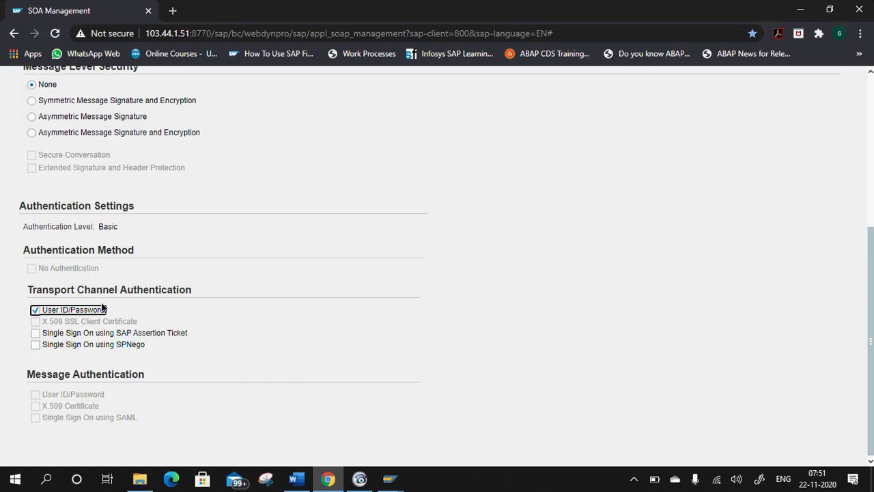
{"action": "scroll", "coordinate": [136, 280], "scroll_direction": "up", "scroll_amount": 4}
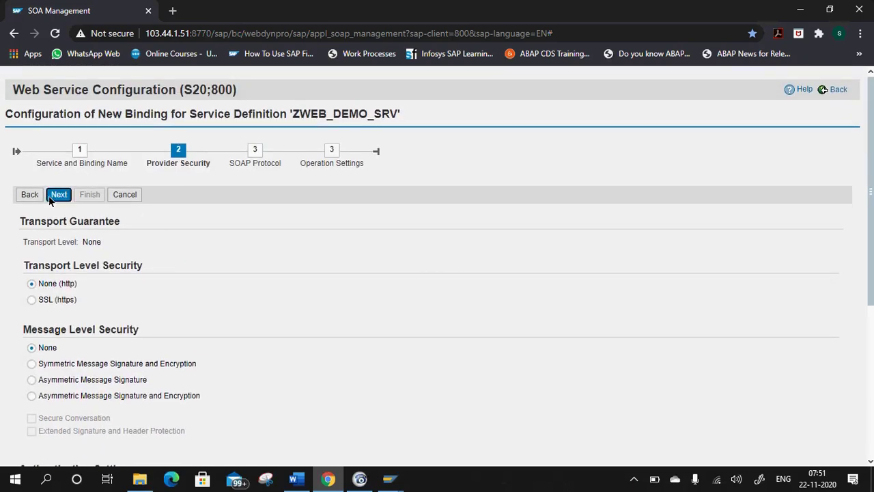
{"action": "left_click", "coordinate": [58, 195]}
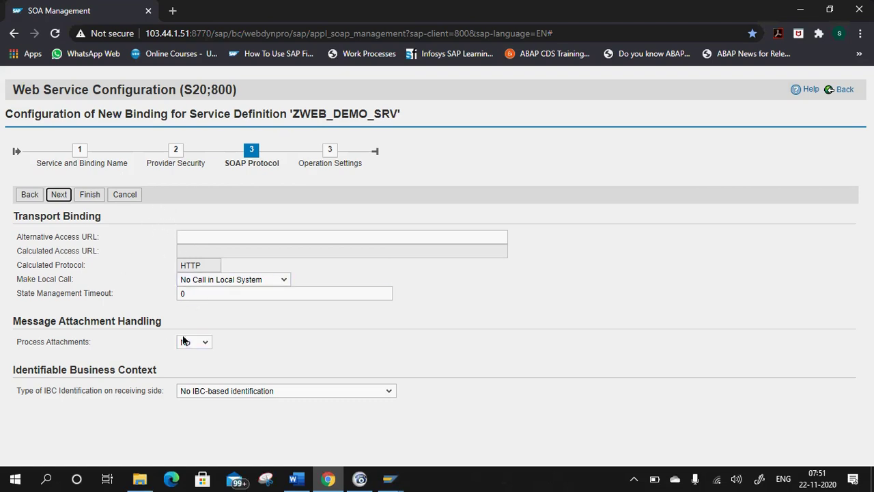
Step back to Service and Binding Name and select the ZWEB_DEMO_BIND binding name.
{"action": "left_click", "coordinate": [29, 194]}
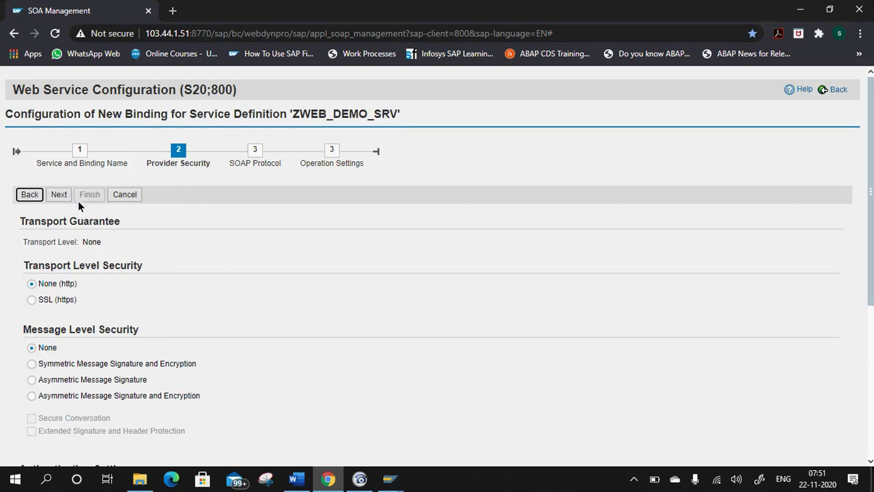
{"action": "left_click", "coordinate": [41, 195]}
{"action": "left_click_drag", "start_coordinate": [182, 303], "coordinate": [1, 281]}
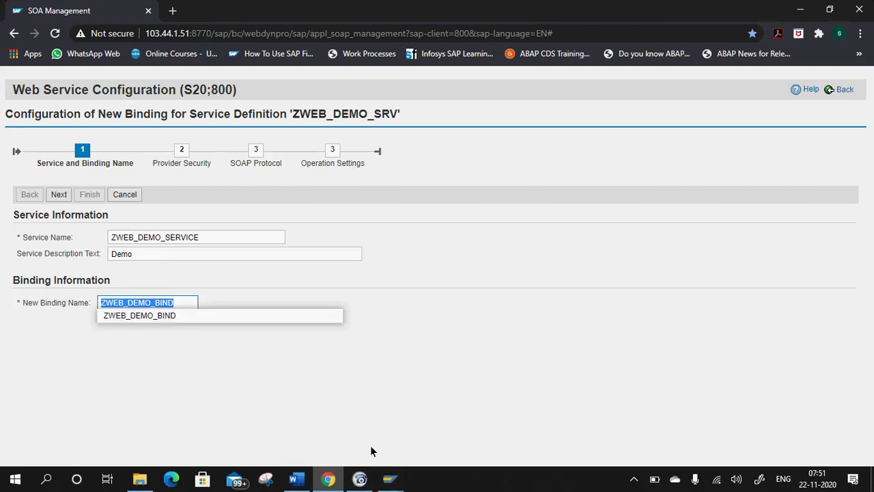
Capture the binding wizard's first step with Snipping Tool and copy the snip.
{"action": "left_click", "coordinate": [273, 389]}
{"action": "left_click", "coordinate": [297, 252]}
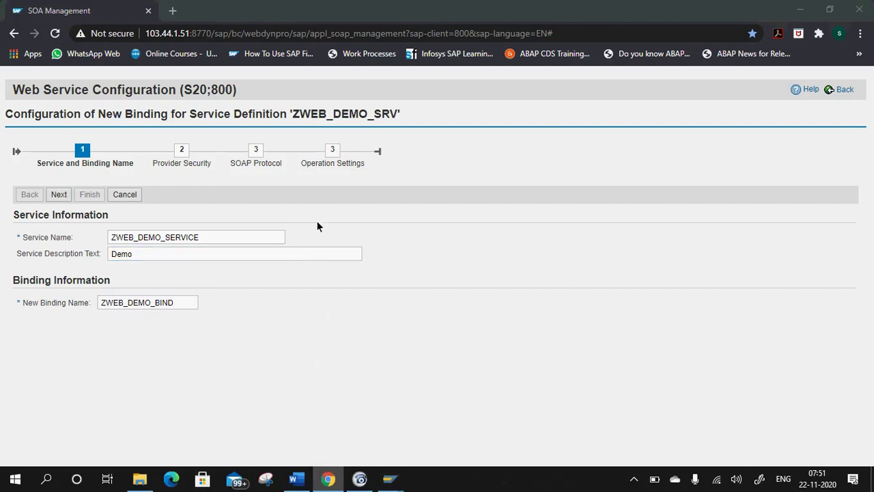
{"action": "left_click", "coordinate": [472, 264]}
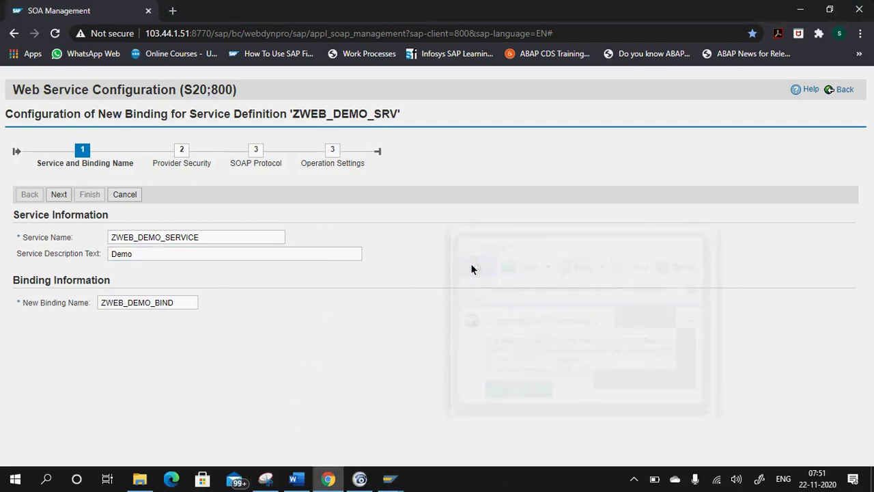
{"action": "left_click_drag", "start_coordinate": [2, 70], "coordinate": [624, 348]}
{"action": "right_click", "coordinate": [284, 217]}
{"action": "left_click", "coordinate": [336, 236]}
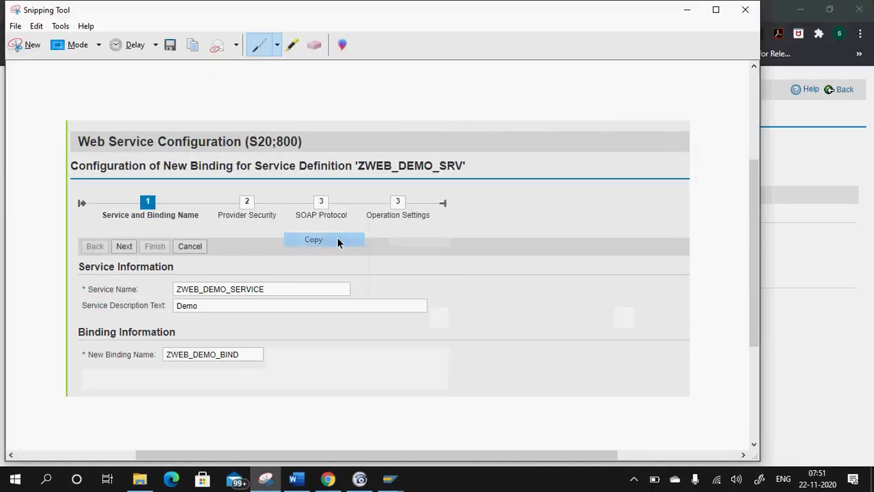
Paste the wizard screenshot on an unnumbered line below item 3 in the Word notes.
{"action": "left_click", "coordinate": [296, 479]}
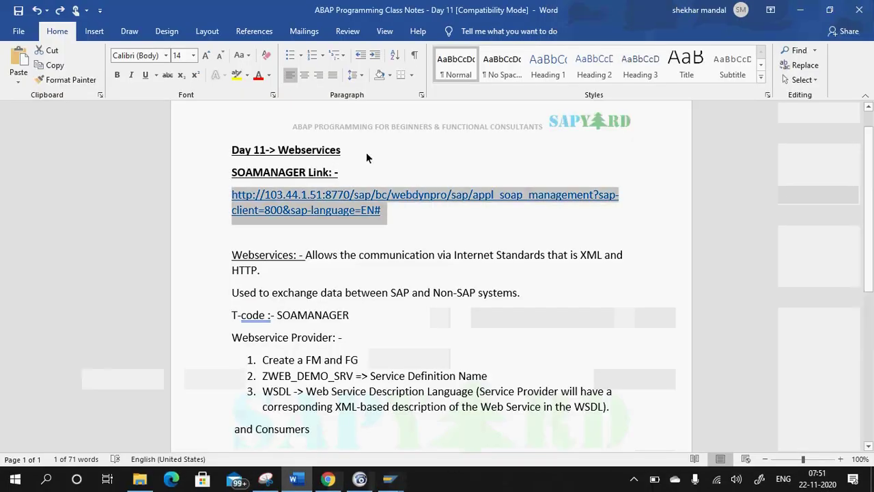
{"action": "scroll", "coordinate": [381, 305], "scroll_direction": "down", "scroll_amount": 3}
{"action": "left_click", "coordinate": [631, 287]}
{"action": "key", "text": "Return"}
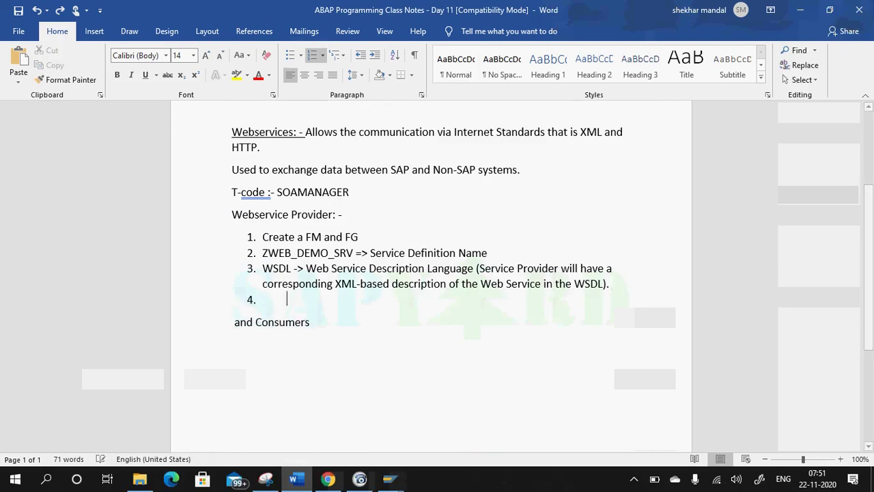
{"action": "key", "text": "BackSpace"}
{"action": "key", "text": "Return"}
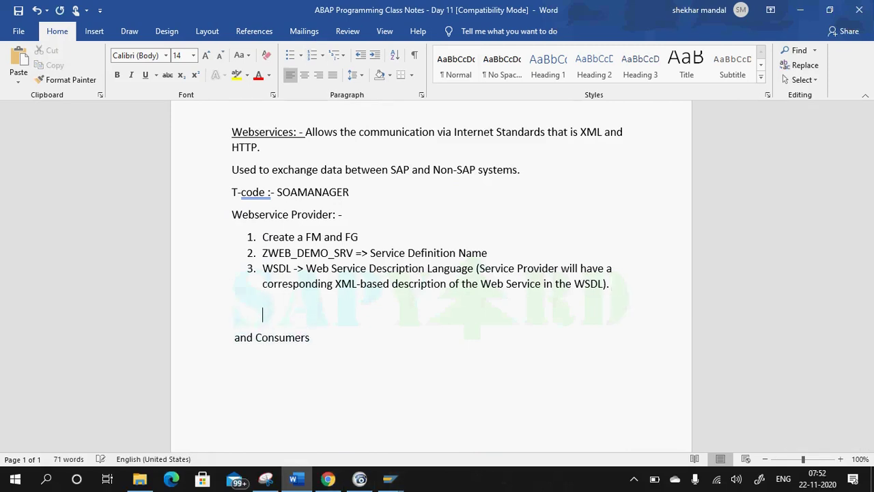
{"action": "key", "text": "ctrl+v"}
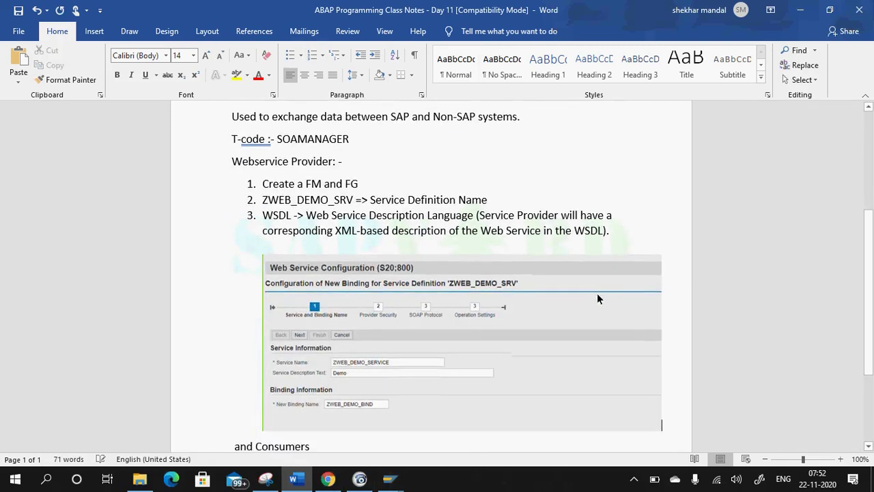
{"action": "left_click", "coordinate": [456, 68]}
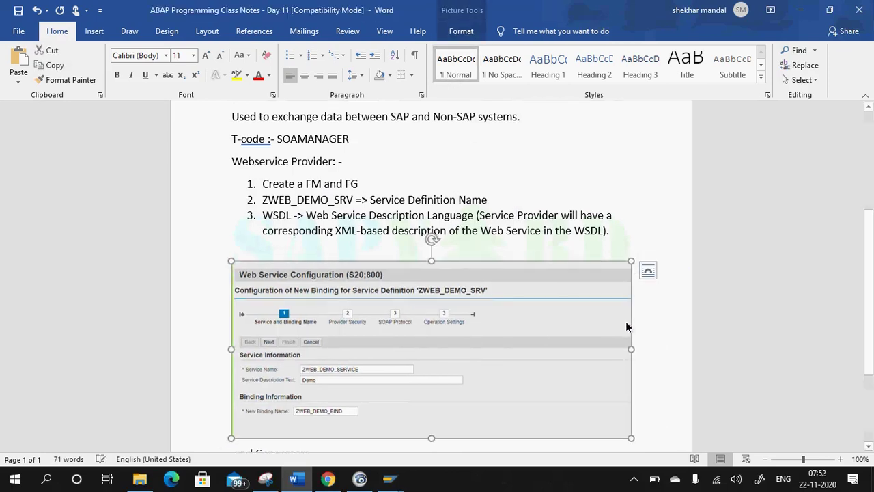
Close Snipping Tool without saving the snip and return to SOA Management.
{"action": "key", "text": "alt+Tab"}
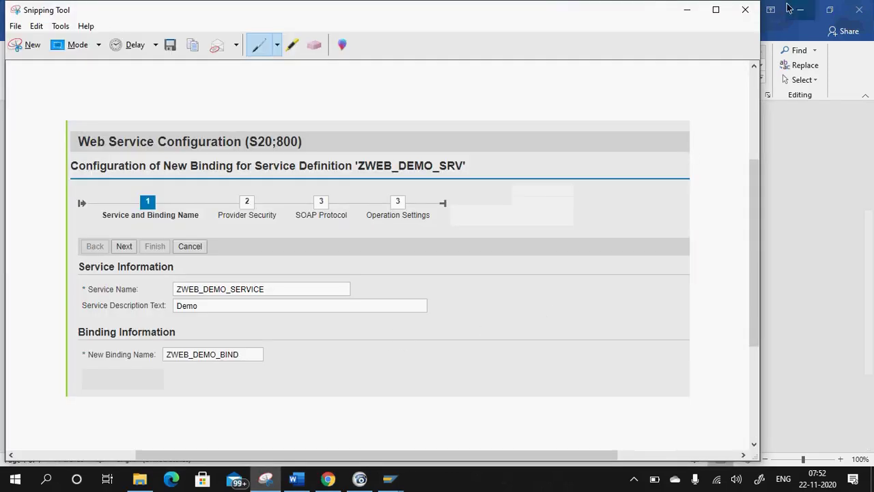
{"action": "left_click", "coordinate": [745, 10]}
{"action": "key", "text": "Tab"}
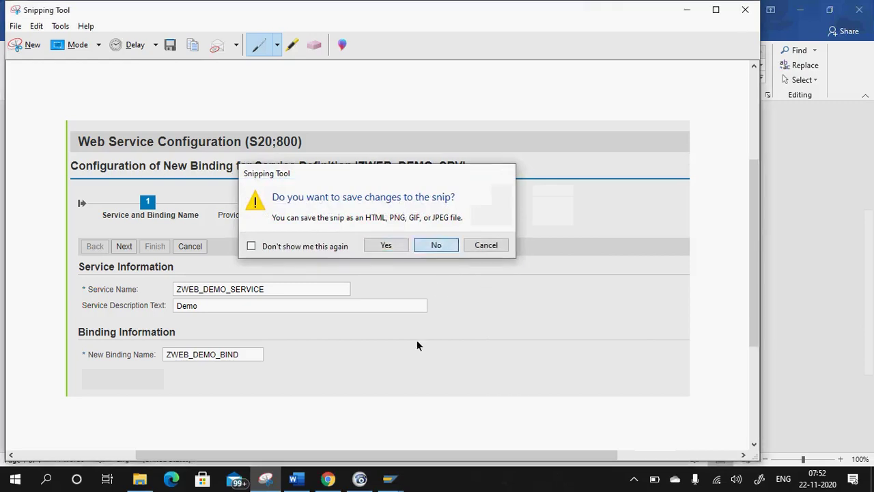
{"action": "key", "text": "Return"}
{"action": "left_click", "coordinate": [328, 478]}
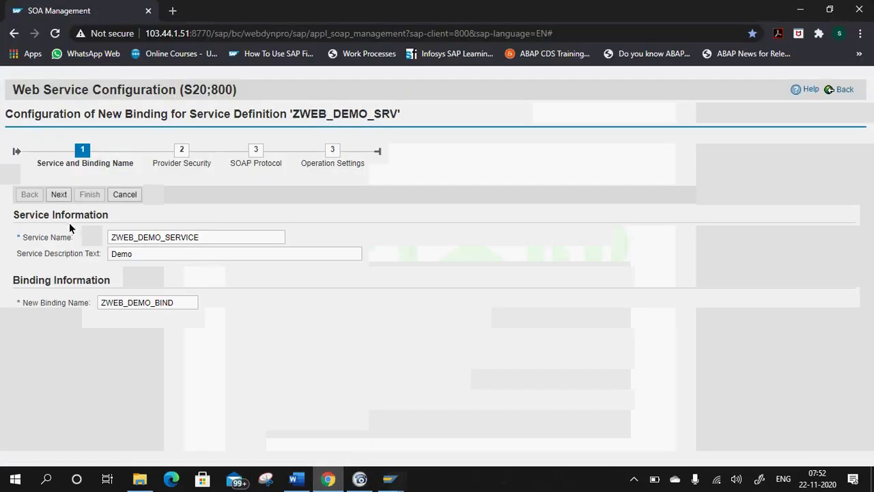
On provider security, tick Transport Channel Authentication User ID/Password and continue the wizard.
{"action": "left_click", "coordinate": [59, 195]}
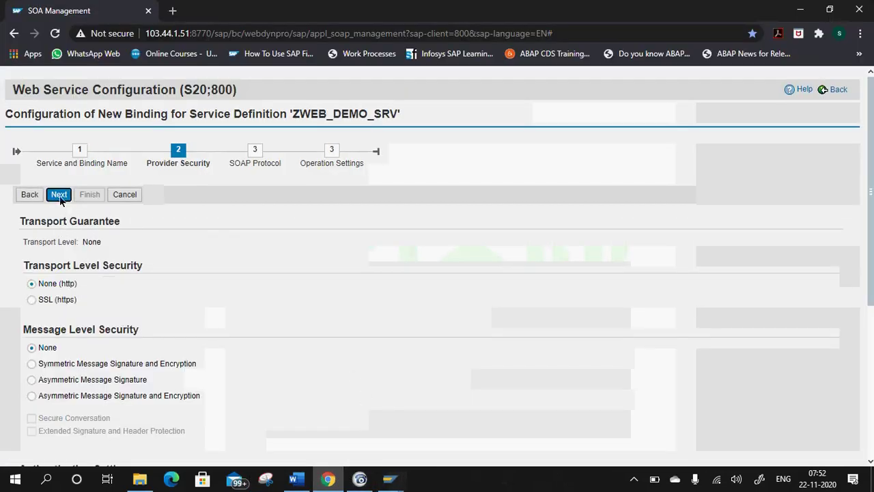
{"action": "scroll", "coordinate": [20, 300], "scroll_direction": "down", "scroll_amount": 2}
{"action": "left_click", "coordinate": [35, 315]}
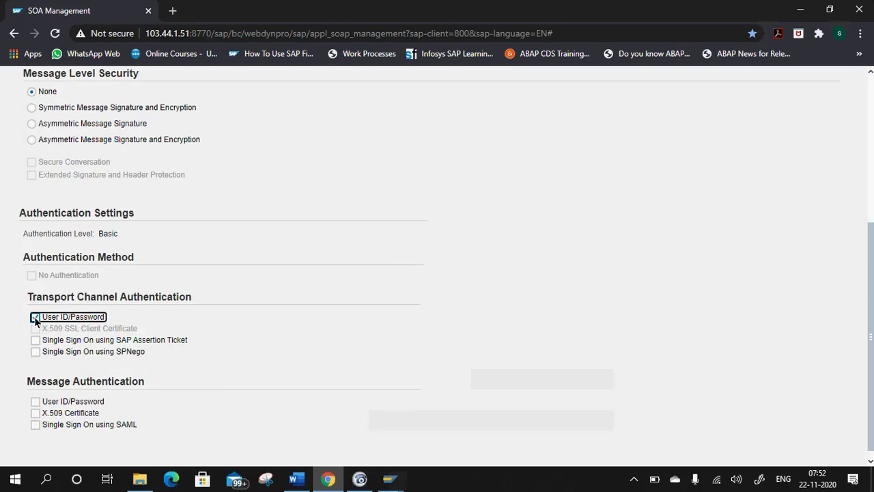
{"action": "scroll", "coordinate": [64, 419], "scroll_direction": "down", "scroll_amount": 5}
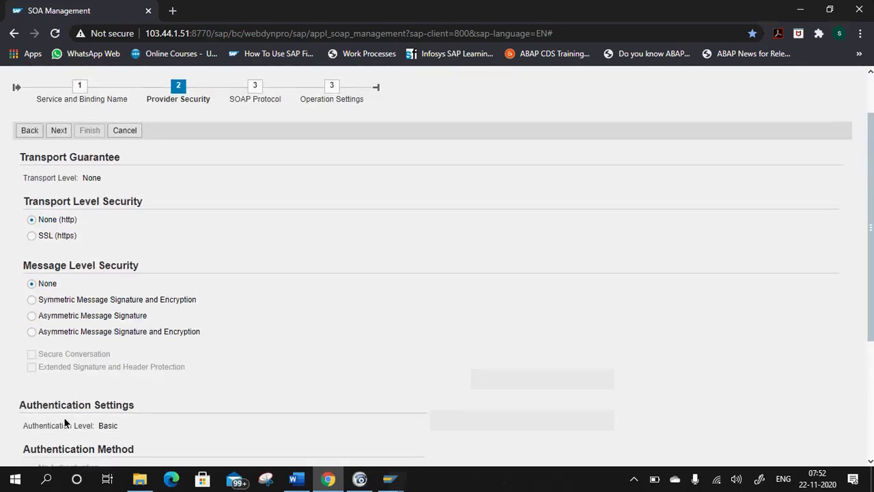
{"action": "scroll", "coordinate": [88, 218], "scroll_direction": "up", "scroll_amount": 4}
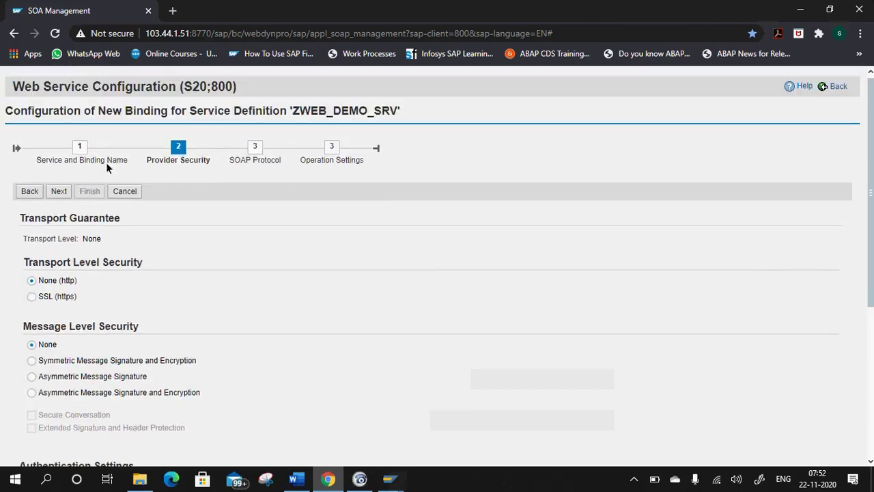
{"action": "left_click", "coordinate": [58, 196]}
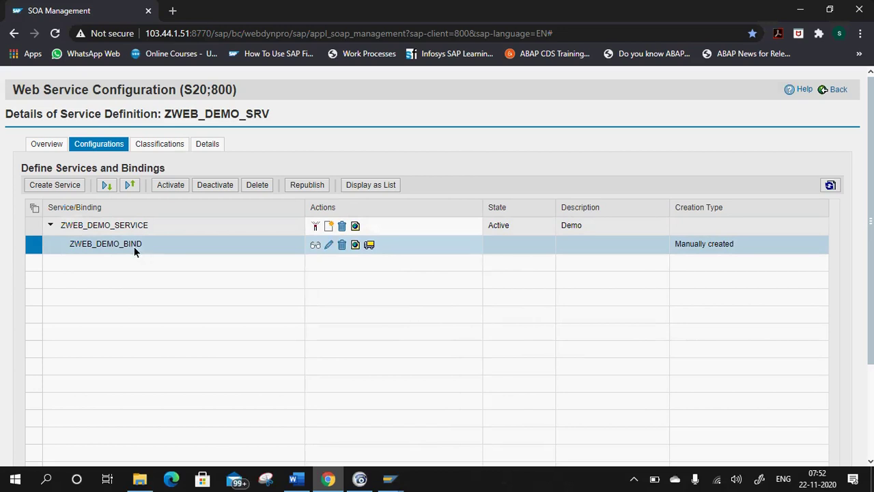
Check the Word class notes, then return to the SOA Management configuration.
{"action": "left_click", "coordinate": [296, 478]}
{"action": "scroll", "coordinate": [315, 387], "scroll_direction": "down", "scroll_amount": 2}
{"action": "scroll", "coordinate": [314, 388], "scroll_direction": "down", "scroll_amount": 1}
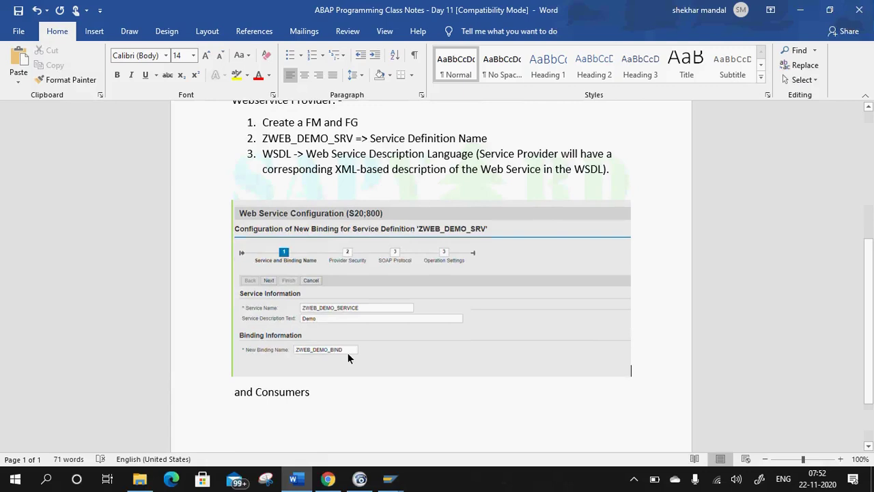
{"action": "key", "text": "alt+Tab"}
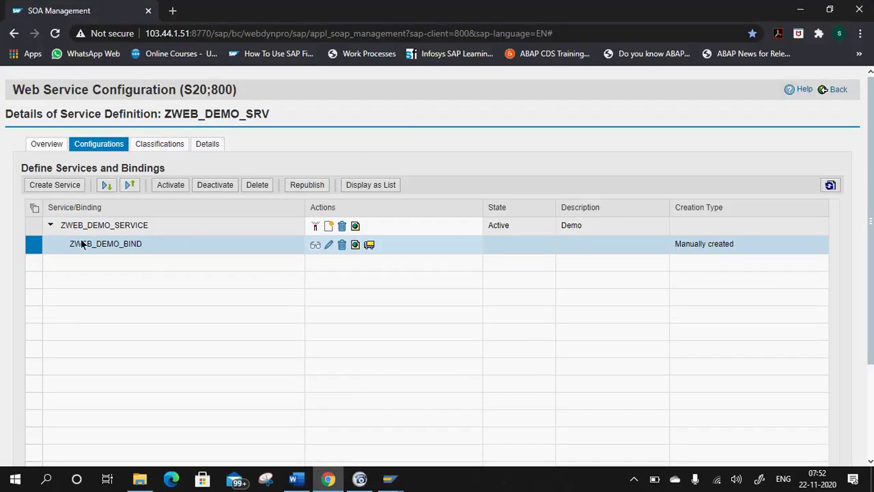
Generate the WSDL for ZWEB_DEMO_BIND, select its full WSDL URL for Binding, and close the window.
{"action": "left_click", "coordinate": [356, 246]}
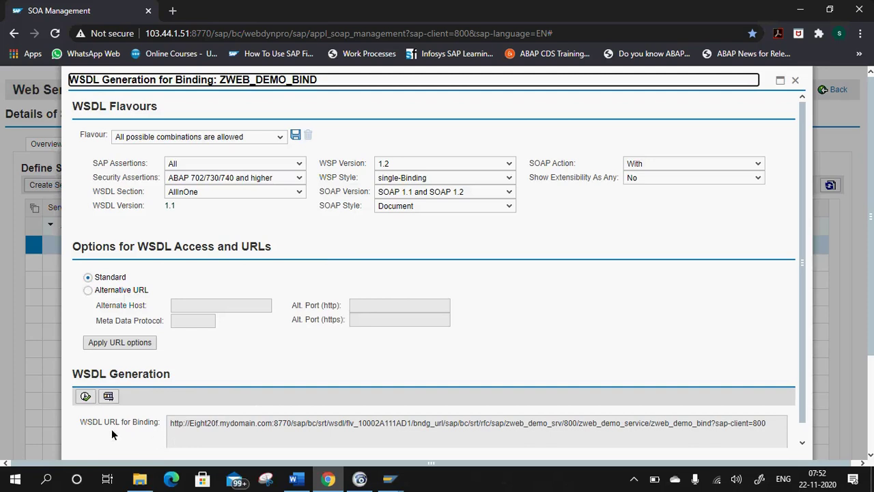
{"action": "left_click", "coordinate": [172, 426]}
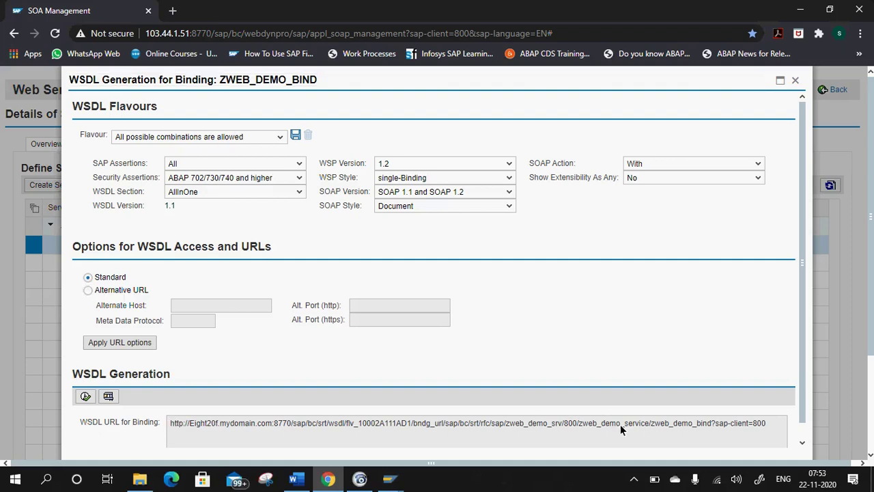
{"action": "scroll", "coordinate": [655, 427], "scroll_direction": "down", "scroll_amount": 1}
{"action": "left_click_drag", "start_coordinate": [738, 416], "coordinate": [179, 428]}
{"action": "key", "text": "ctrl+c"}
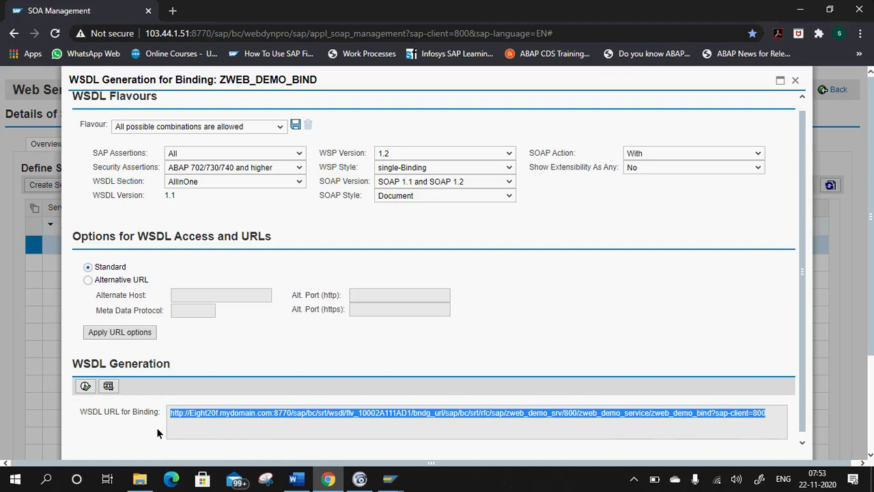
{"action": "left_click", "coordinate": [796, 86]}
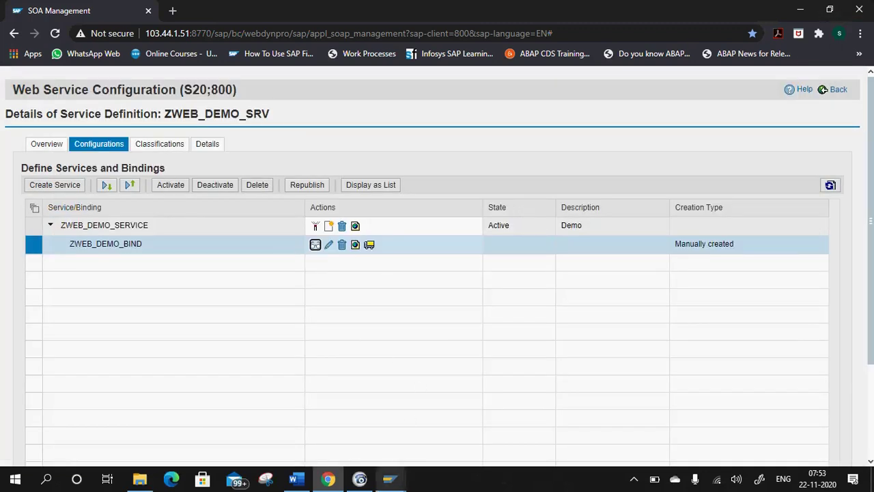
Add the label 'WSDL url for Binding:-' and paste the binding's WSDL URL below it.
{"action": "left_click", "coordinate": [309, 480]}
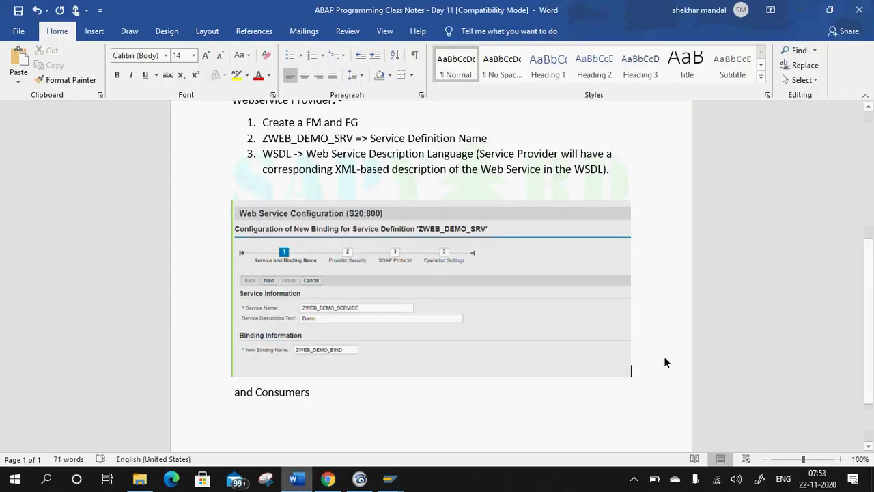
{"action": "key", "text": "Return"}
{"action": "key", "text": "Return"}
{"action": "type", "text": "WSDL url for Binding"}
{"action": "key", "text": "BackSpace"}
{"action": "key", "text": "BackSpace"}
{"action": "key", "text": "BackSpace"}
{"action": "type", "text": "ing:-"}
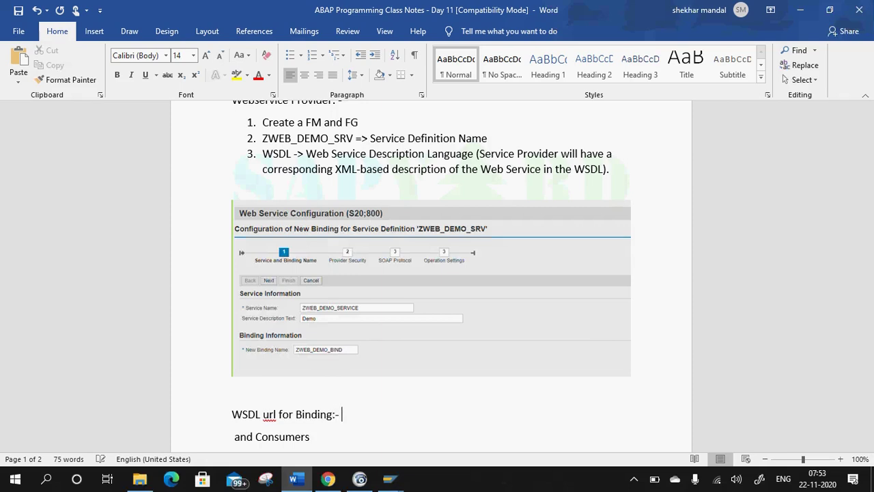
{"action": "key", "text": "Return"}
{"action": "key", "text": "ctrl+v"}
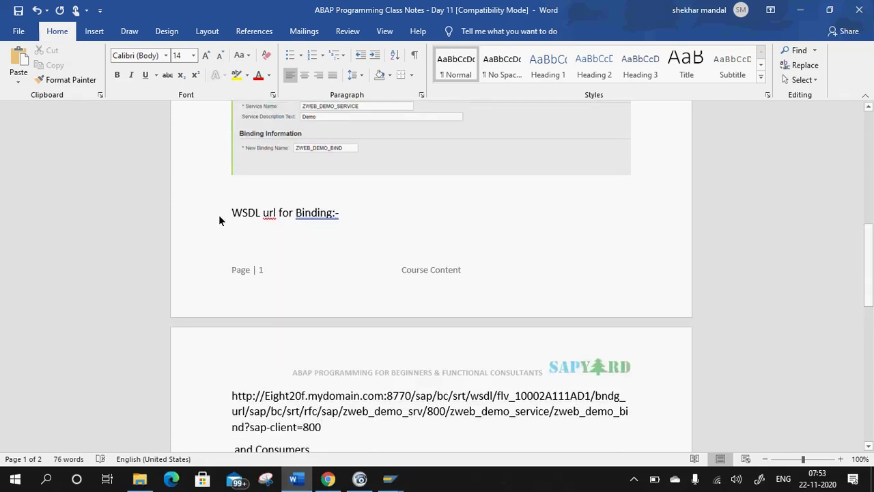
{"action": "key", "text": "ctrl+Return"}
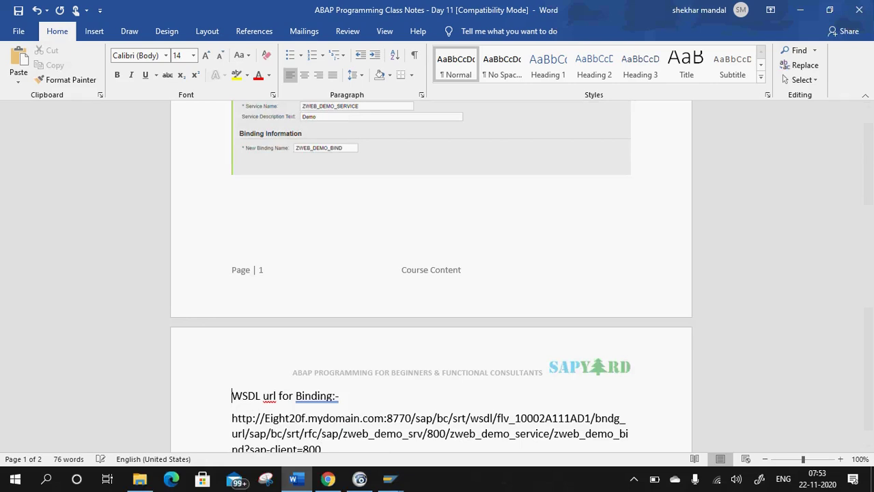
Make the 'WSDL url for Binding:-' heading bold and underlined.
{"action": "left_click_drag", "start_coordinate": [345, 396], "coordinate": [214, 388]}
{"action": "left_click", "coordinate": [117, 74]}
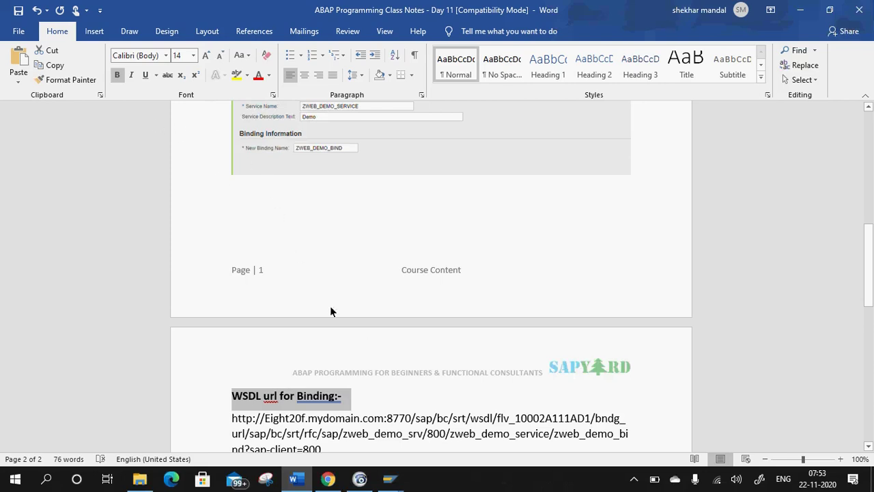
{"action": "left_click", "coordinate": [376, 396]}
{"action": "left_click_drag", "start_coordinate": [345, 394], "coordinate": [231, 396]}
{"action": "left_click", "coordinate": [361, 398]}
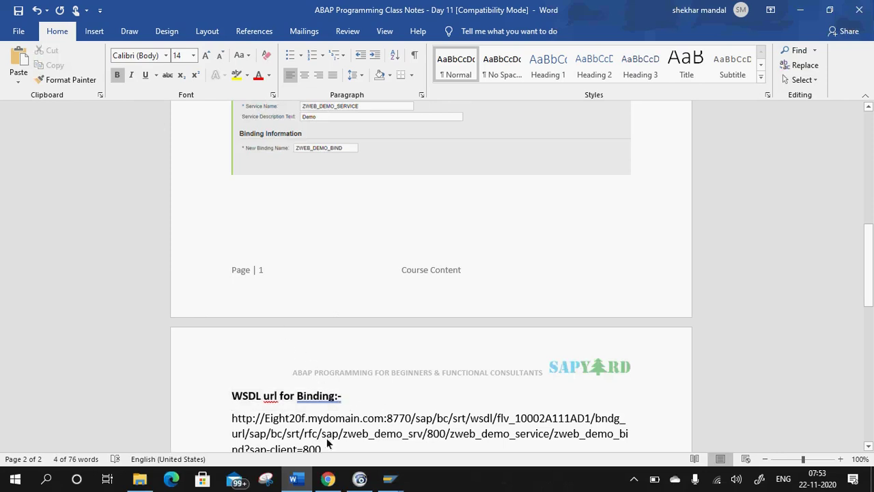
{"action": "left_click_drag", "start_coordinate": [353, 403], "coordinate": [207, 407]}
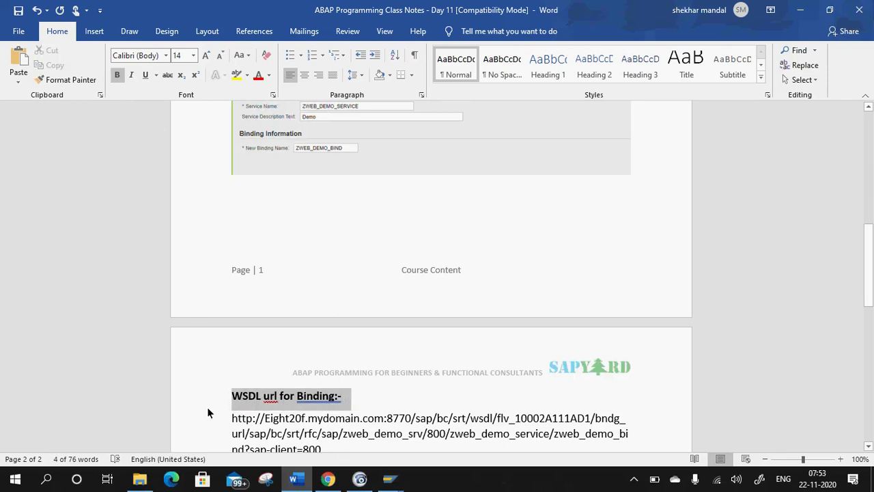
{"action": "left_click", "coordinate": [156, 75]}
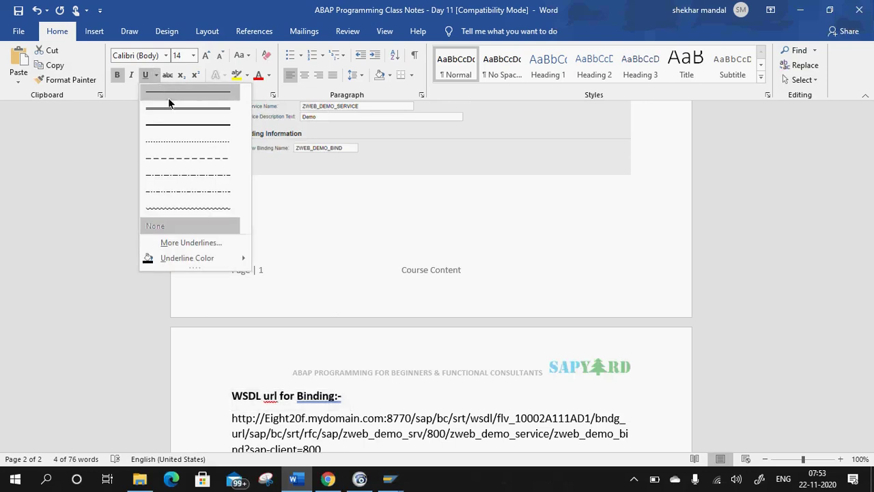
{"action": "left_click", "coordinate": [177, 92]}
{"action": "left_click", "coordinate": [428, 394]}
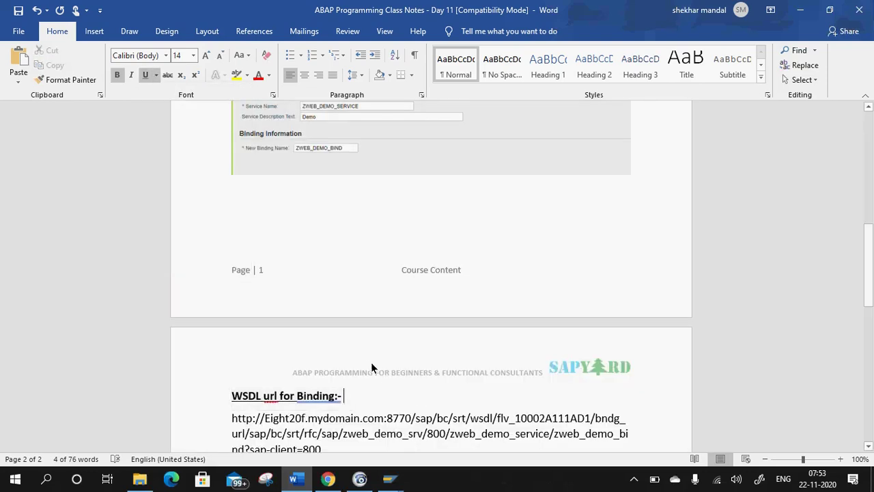
Ignore the spelling flag on 'Binding:-' and correct 'url' to 'URL' in the heading.
{"action": "right_click", "coordinate": [328, 402]}
{"action": "left_click", "coordinate": [300, 235]}
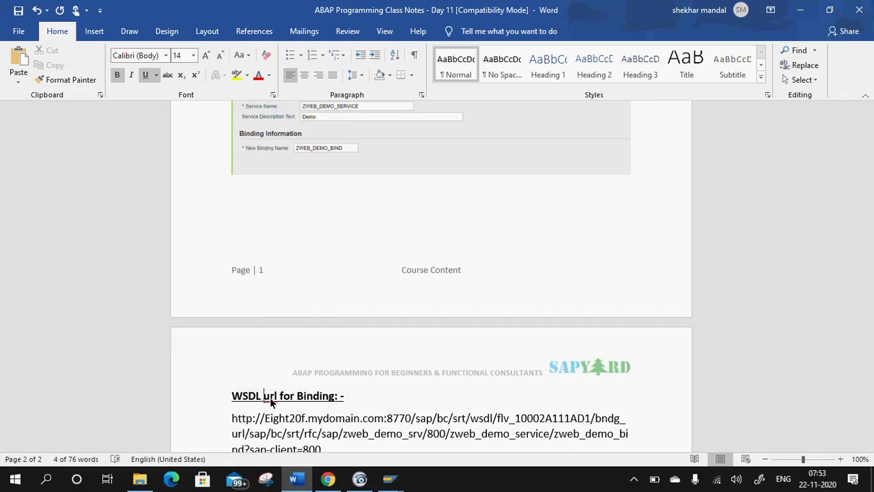
{"action": "right_click", "coordinate": [271, 398]}
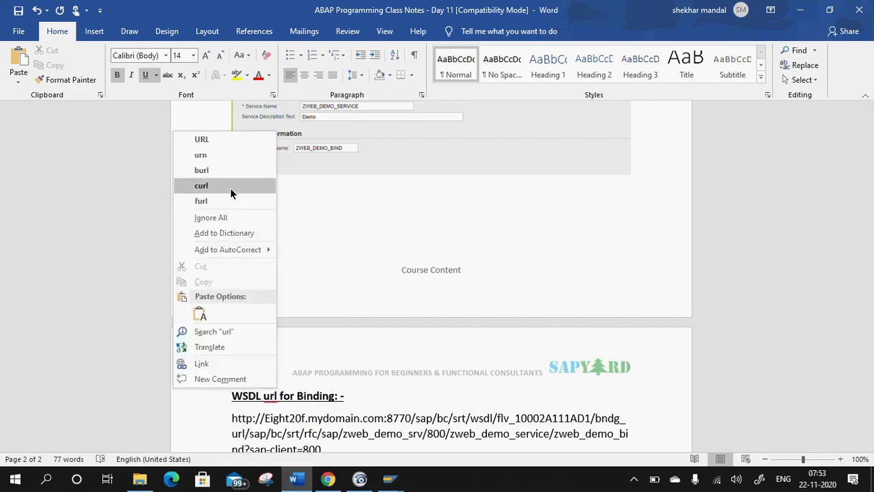
{"action": "left_click", "coordinate": [205, 138]}
Add blank lines after the binding's WSDL URL hyperlink.
{"action": "scroll", "coordinate": [295, 406], "scroll_direction": "down", "scroll_amount": 2}
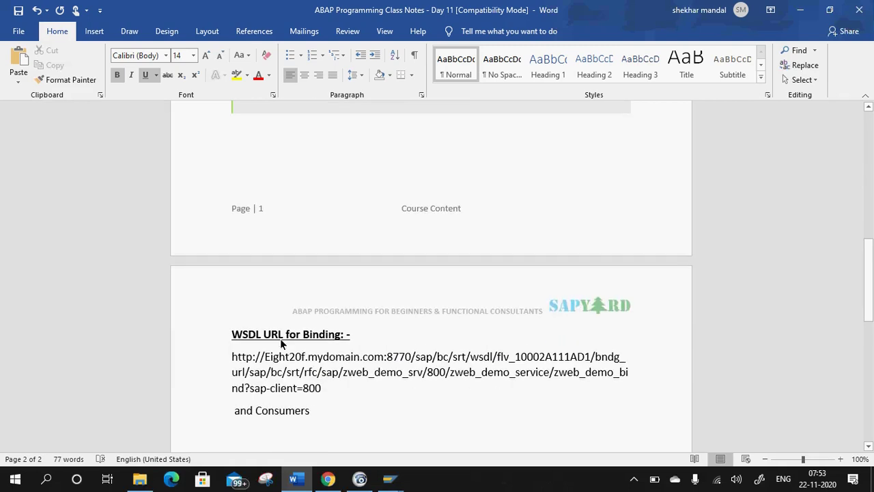
{"action": "left_click", "coordinate": [332, 398]}
{"action": "key", "text": "Return"}
{"action": "key", "text": "Return"}
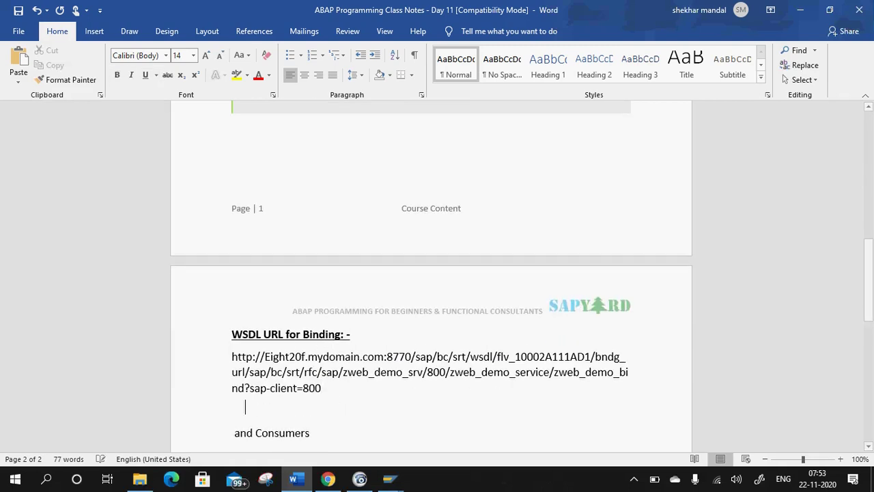
{"action": "scroll", "coordinate": [432, 361], "scroll_direction": "up", "scroll_amount": 10}
{"action": "scroll", "coordinate": [455, 339], "scroll_direction": "up", "scroll_amount": 2}
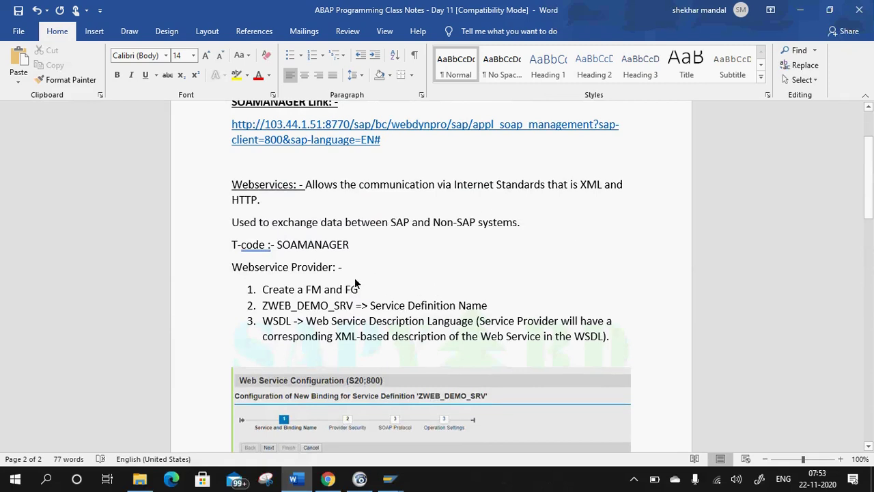
{"action": "scroll", "coordinate": [428, 339], "scroll_direction": "down", "scroll_amount": 4}
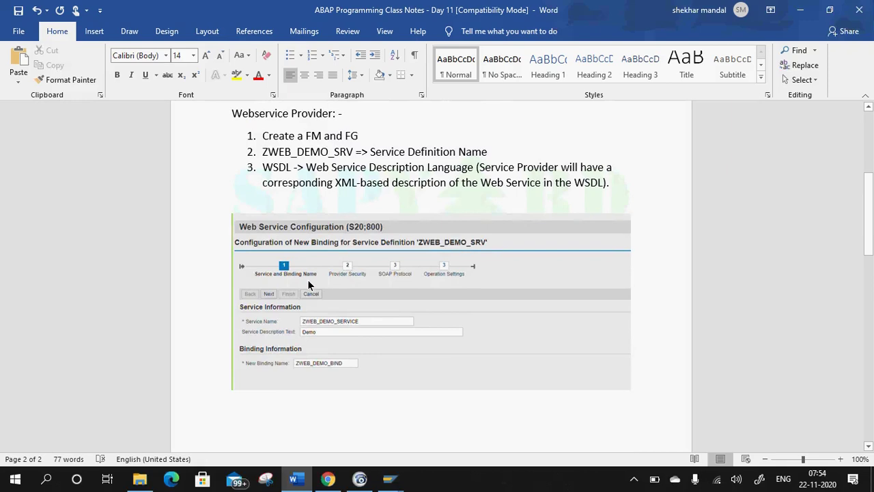
{"action": "scroll", "coordinate": [318, 202], "scroll_direction": "down", "scroll_amount": 3}
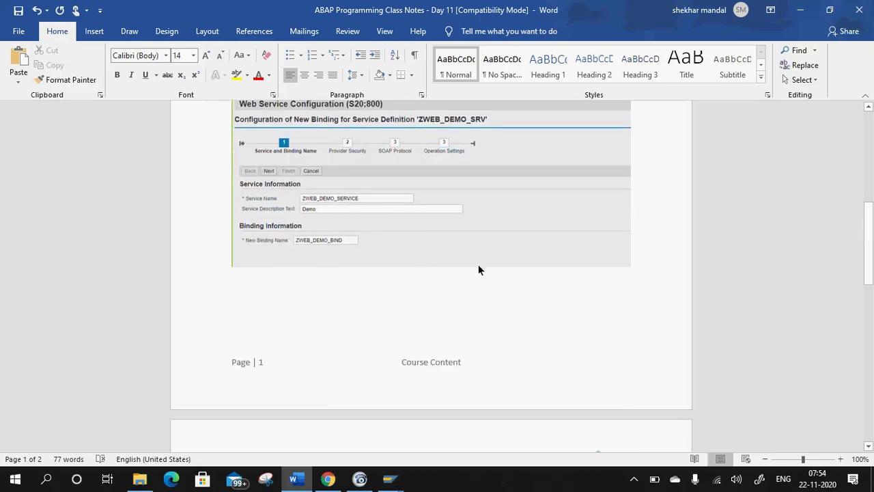
{"action": "scroll", "coordinate": [331, 191], "scroll_direction": "down", "scroll_amount": 6}
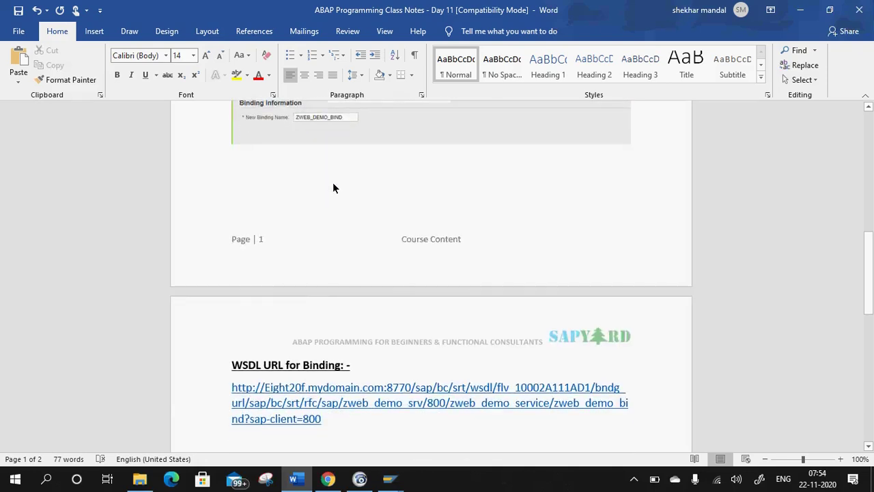
Switch to the SOA Management Configurations tab showing ZWEB_DEMO_SERVICE and ZWEB_DEMO_BIND.
{"action": "left_click", "coordinate": [328, 479]}
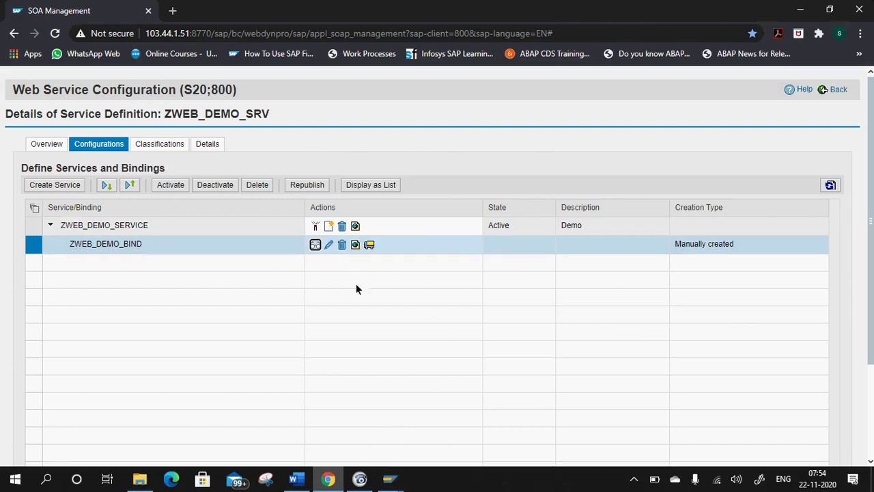
{"action": "mouse_move", "coordinate": [302, 480]}
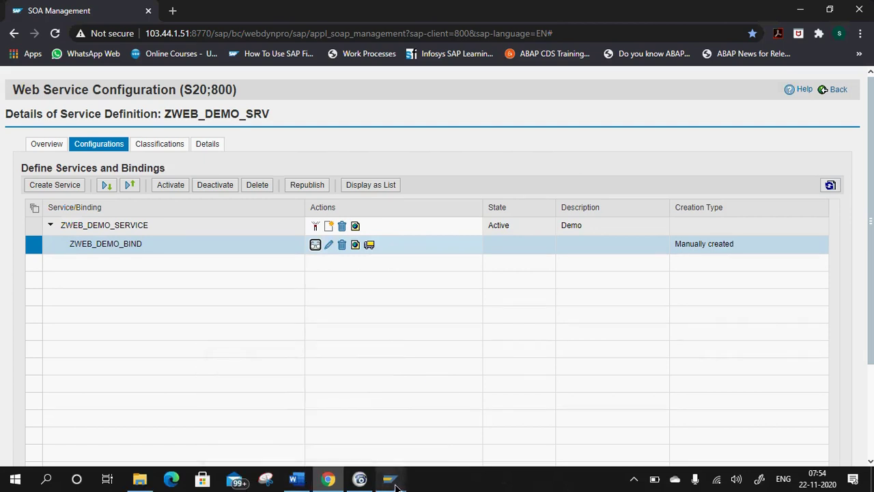
Select the WSDL URL on ZWEB_DEMO_SRV's Change Service Definition WSDL tab, then return to Word.
{"action": "mouse_move", "coordinate": [390, 479]}
{"action": "left_click", "coordinate": [340, 436]}
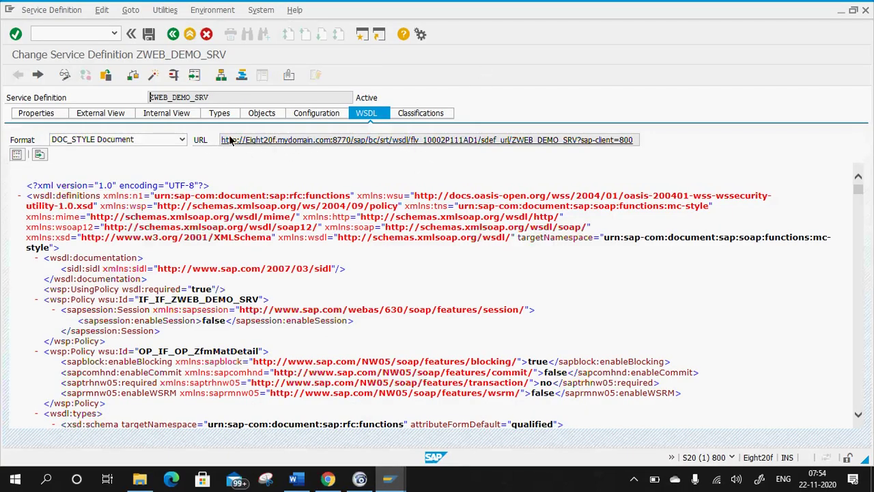
{"action": "left_click_drag", "start_coordinate": [220, 140], "coordinate": [639, 140]}
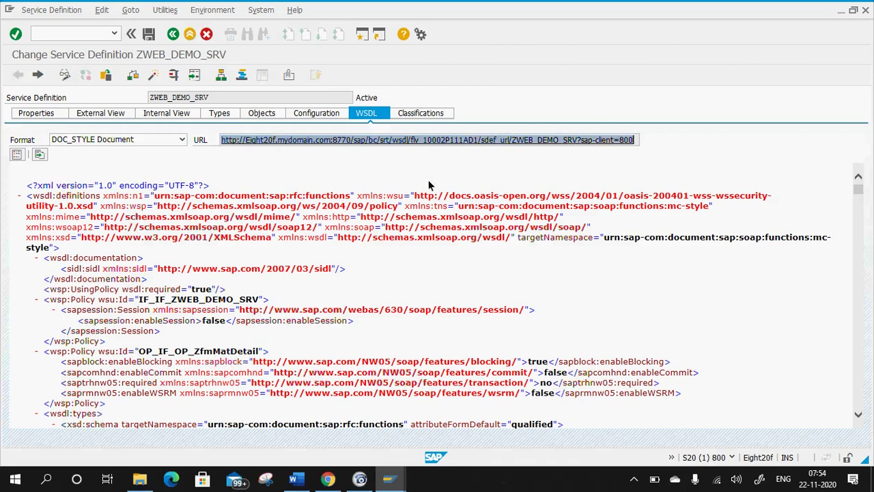
{"action": "left_click", "coordinate": [298, 480]}
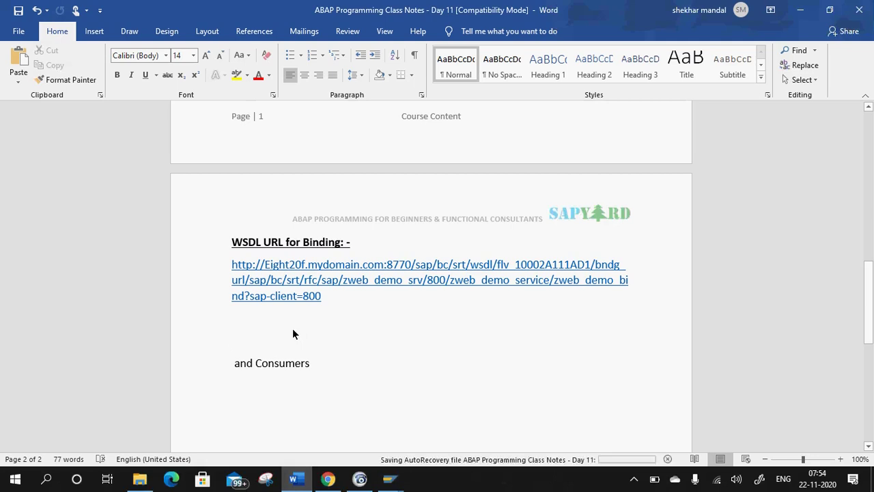
Type 'Share the WSDL and Binding URLs with the Non-SAP Team which will consume our service.'.
{"action": "type", "text": "Share the WSDL and "}
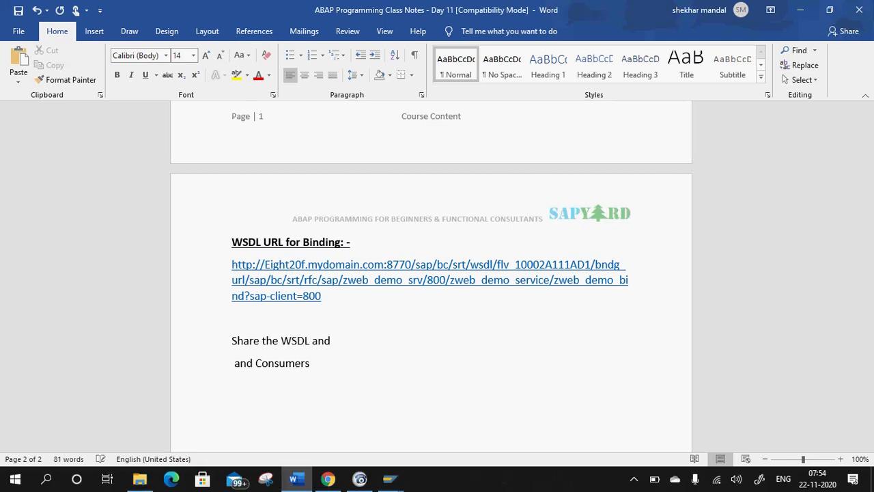
{"action": "type", "text": "Binding URL"}
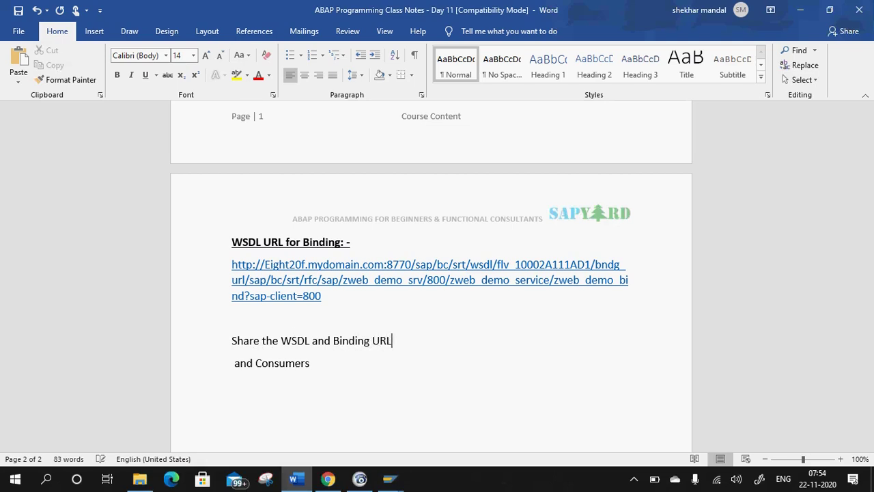
{"action": "type", "text": "s with thje"}
{"action": "key", "text": "BackSpace"}
{"action": "key", "text": "BackSpace"}
{"action": "key", "text": "BackSpace"}
{"action": "type", "text": "e Non"}
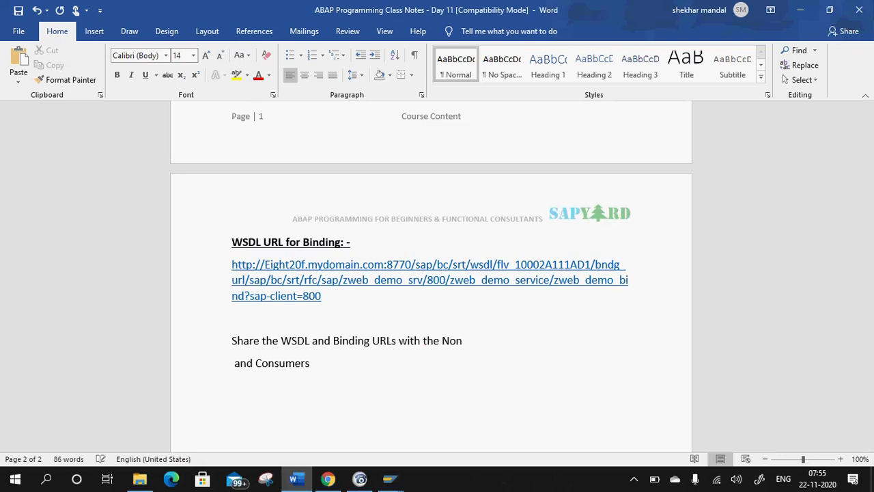
{"action": "type", "text": "-SAP Team which wo"}
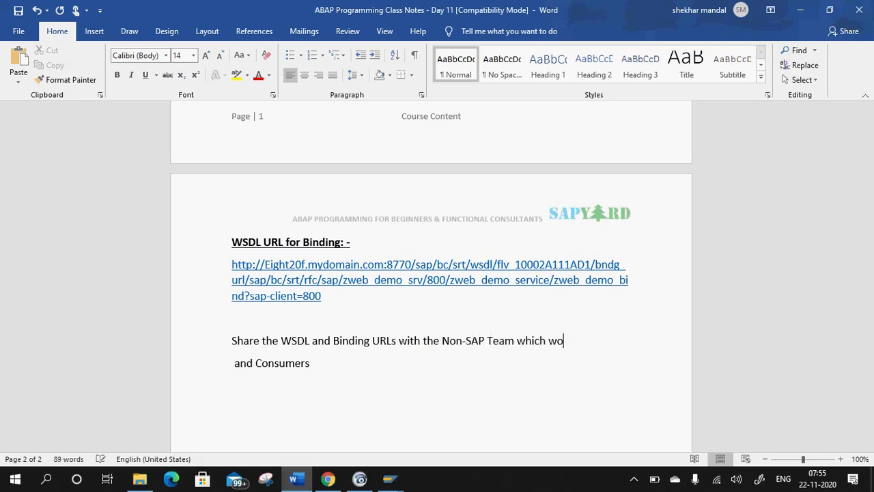
{"action": "key", "text": "BackSpace"}
{"action": "type", "text": "ill consue"}
{"action": "key", "text": "BackSpace"}
{"action": "key", "text": "BackSpace"}
{"action": "type", "text": "ue"}
{"action": "key", "text": "BackSpace"}
{"action": "key", "text": "BackSpace"}
{"action": "type", "text": "ume our "}
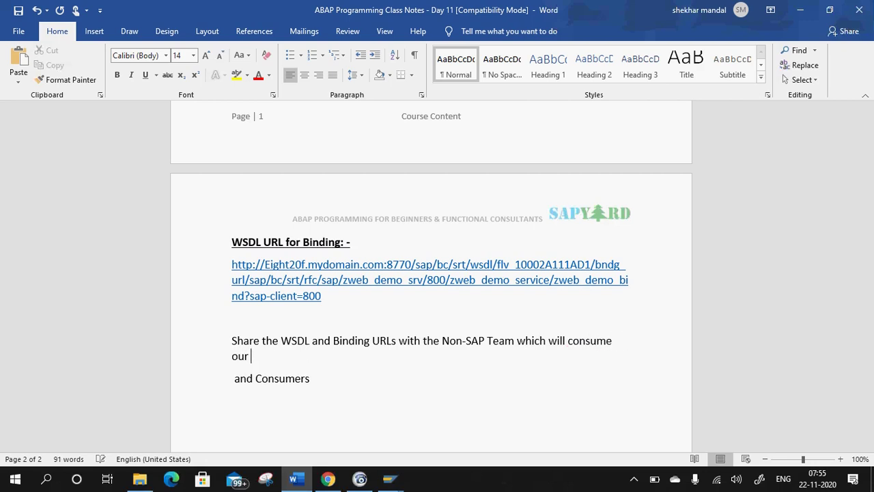
{"action": "type", "text": "service."}
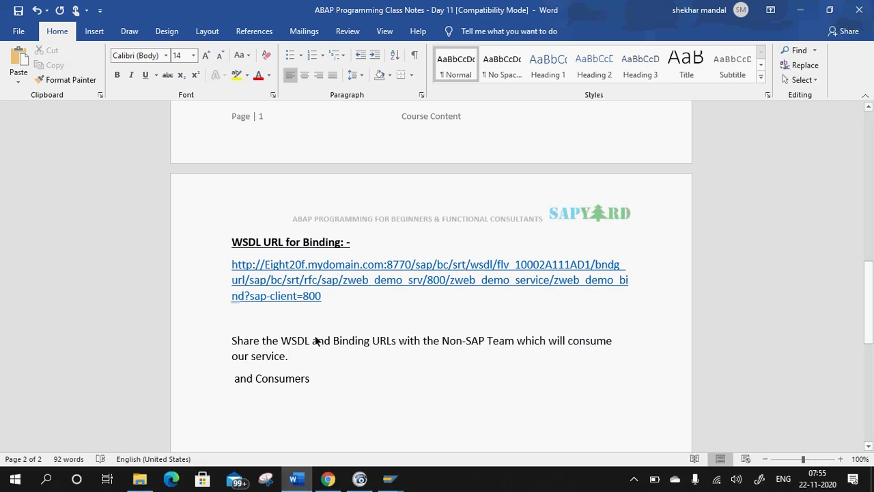
{"action": "scroll", "coordinate": [305, 330], "scroll_direction": "up", "scroll_amount": 10}
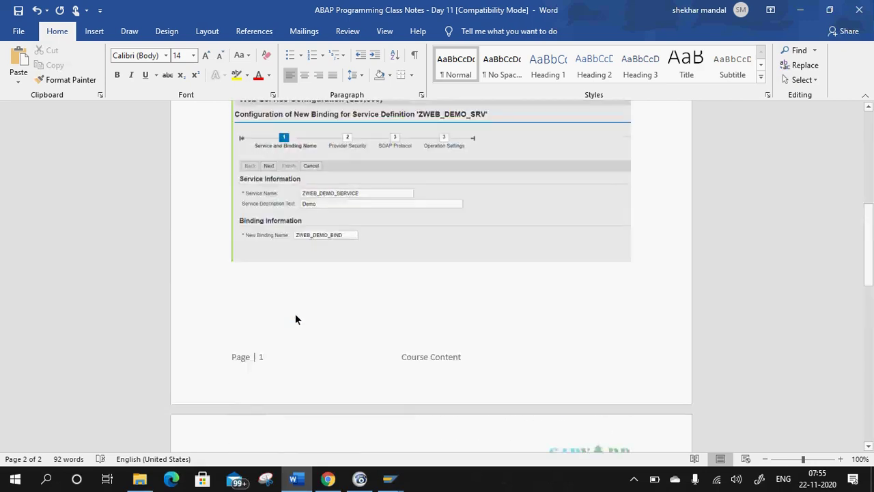
Add a 'WSDL Url:-' line under item 3 and paste the service definition's WSDL URL unindented.
{"action": "left_click", "coordinate": [631, 281]}
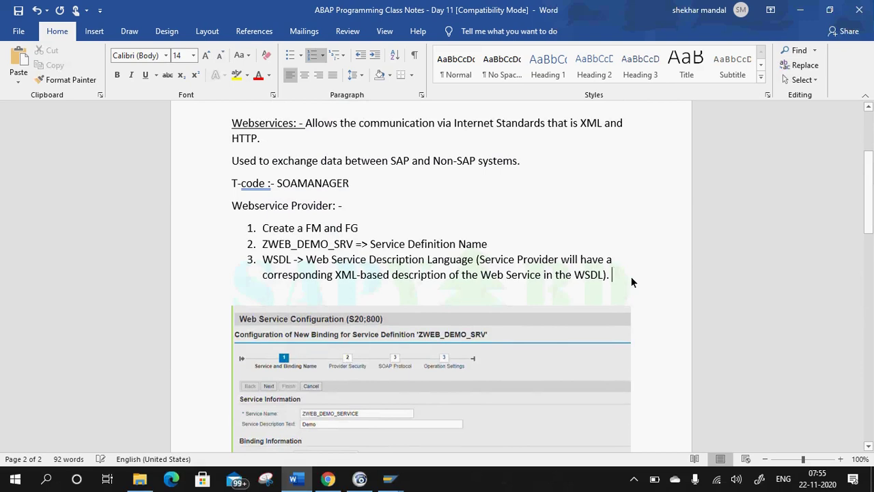
{"action": "key", "text": "Return"}
{"action": "key", "text": "BackSpace"}
{"action": "type", "text": "WSDL Url:-"}
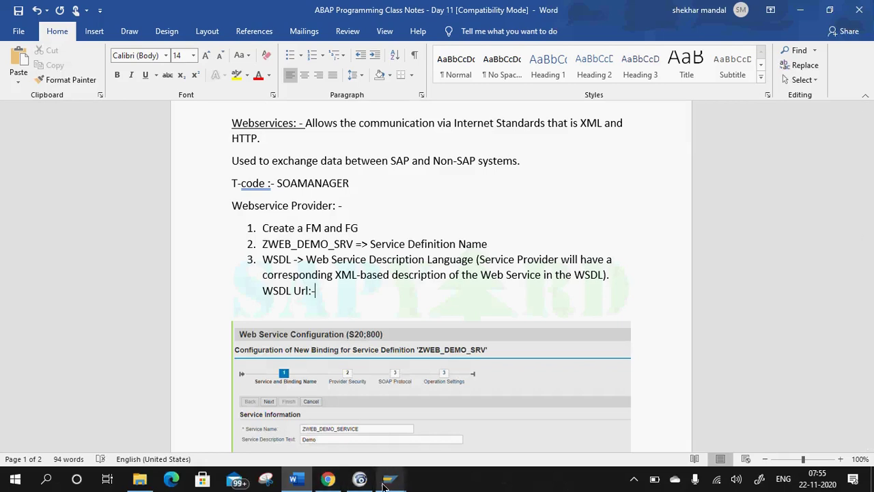
{"action": "key", "text": "alt+Tab"}
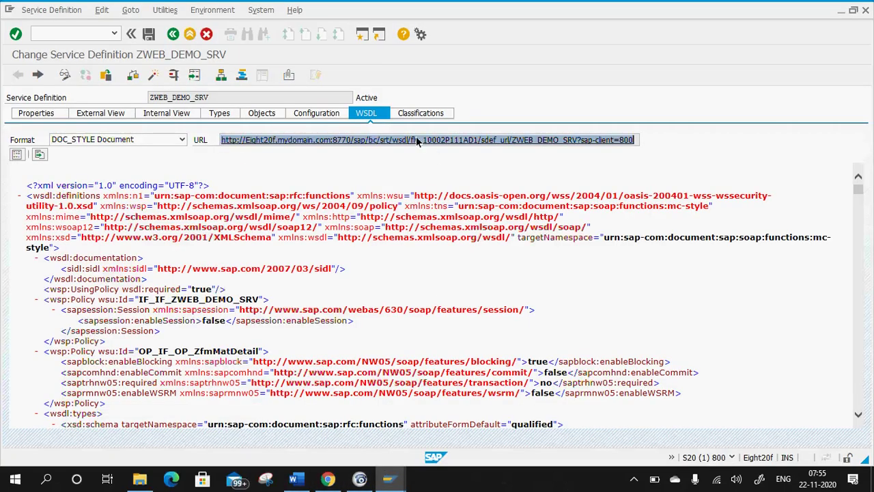
{"action": "double_click", "coordinate": [496, 139]}
{"action": "key", "text": "ctrl+c"}
{"action": "left_click", "coordinate": [15, 142]}
{"action": "key", "text": "alt+Tab"}
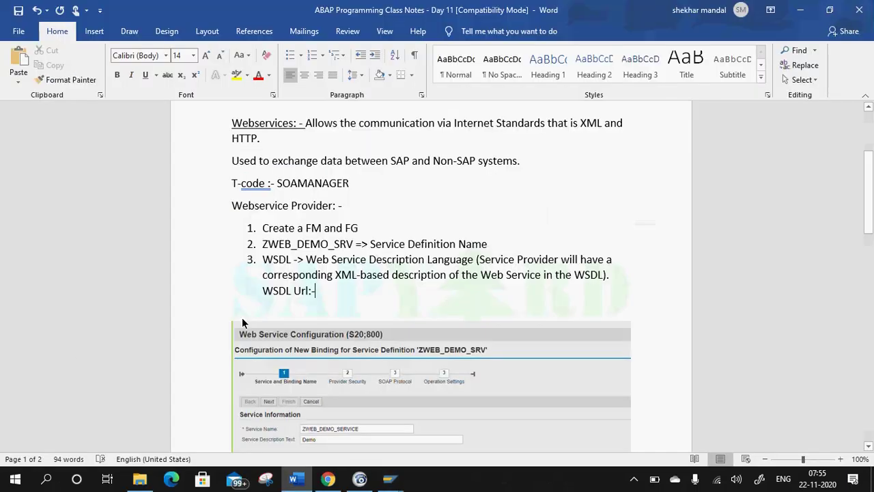
{"action": "key", "text": "ctrl+v"}
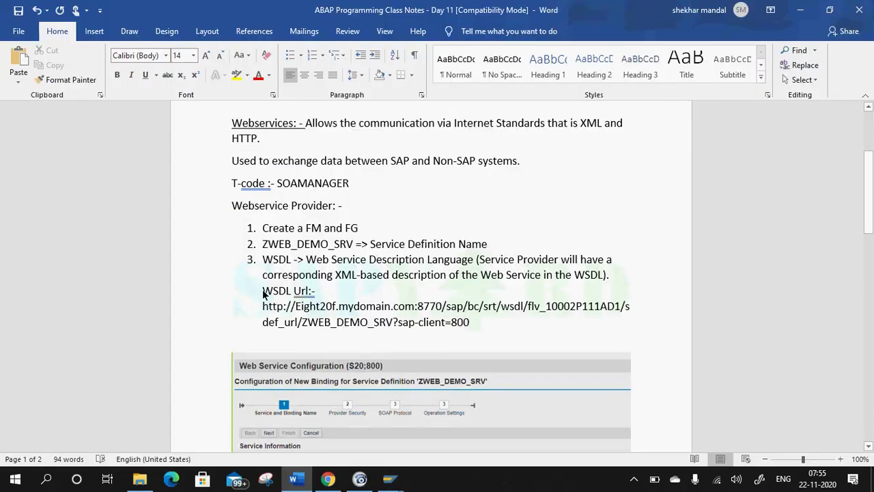
{"action": "key", "text": "BackSpace"}
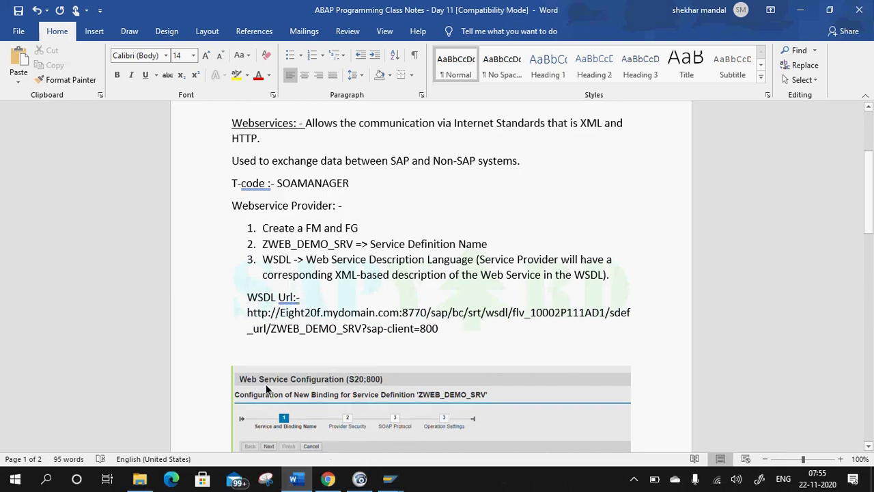
Make the 'WSDL Url:-' label bold and underlined.
{"action": "left_click_drag", "start_coordinate": [310, 305], "coordinate": [247, 300]}
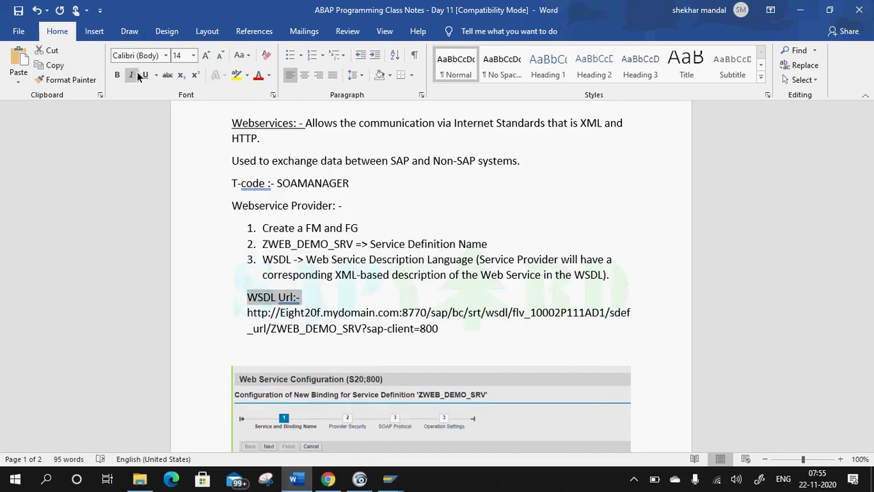
{"action": "left_click", "coordinate": [117, 75]}
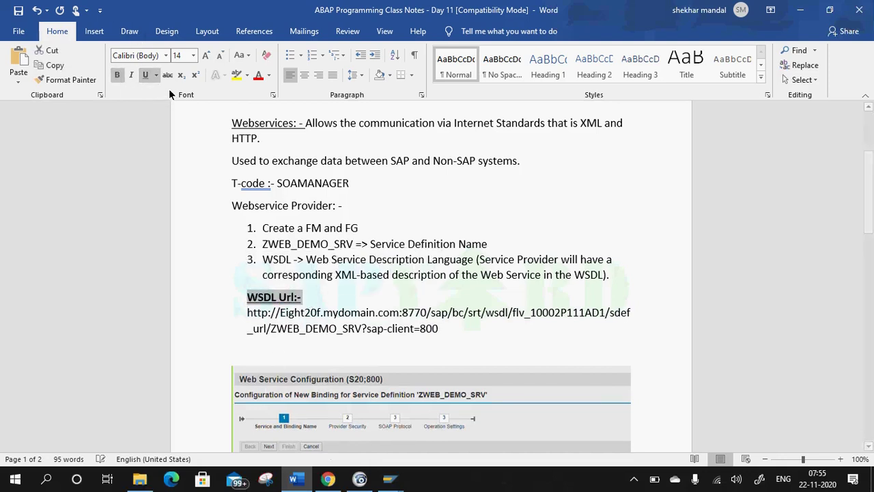
{"action": "left_click", "coordinate": [278, 299]}
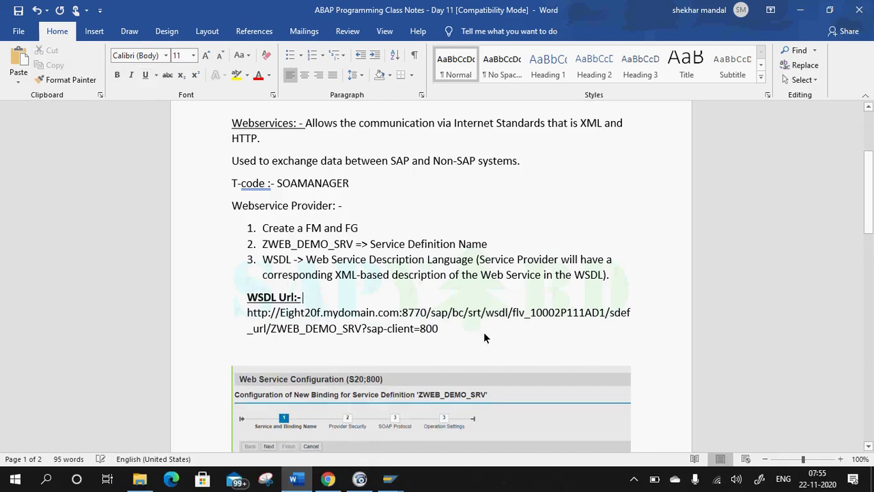
{"action": "scroll", "coordinate": [456, 349], "scroll_direction": "down", "scroll_amount": 5}
Delete the empty lines above 'WSDL URL for Binding' at the top of page 2.
{"action": "scroll", "coordinate": [456, 350], "scroll_direction": "down", "scroll_amount": 3}
{"action": "scroll", "coordinate": [420, 307], "scroll_direction": "up", "scroll_amount": 4}
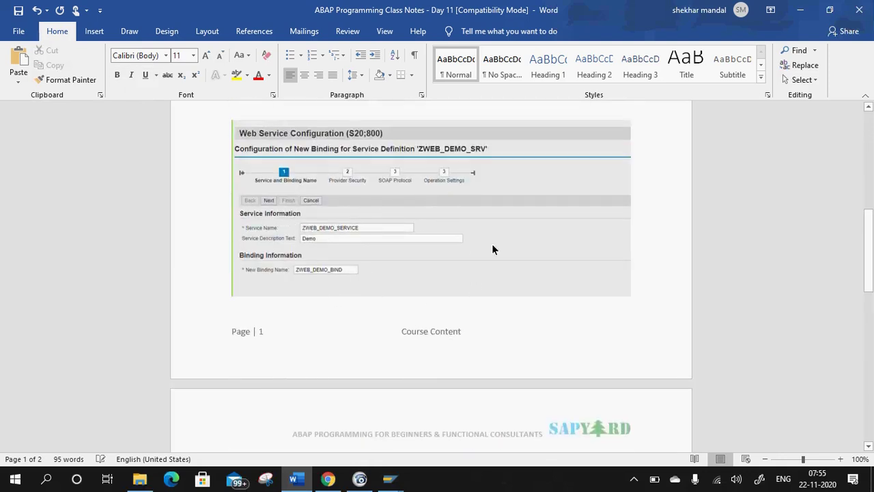
{"action": "scroll", "coordinate": [372, 226], "scroll_direction": "down", "scroll_amount": 9}
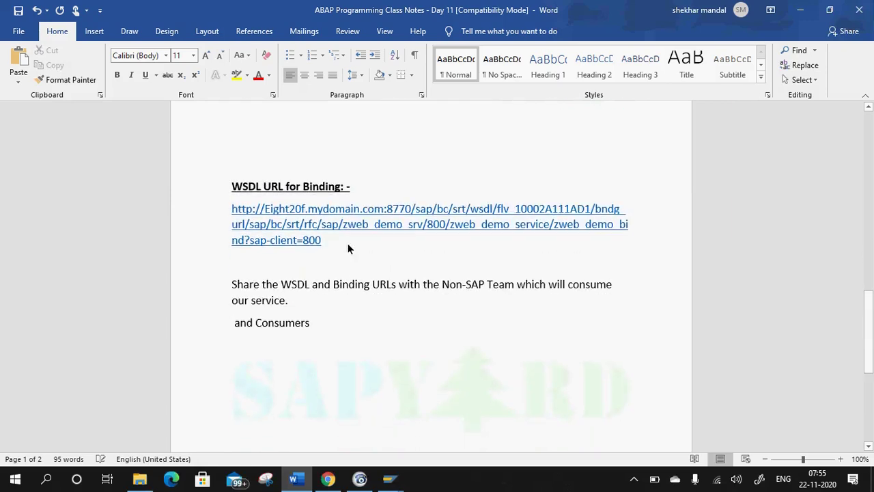
{"action": "left_click", "coordinate": [312, 131]}
{"action": "scroll", "coordinate": [307, 205], "scroll_direction": "up", "scroll_amount": 1}
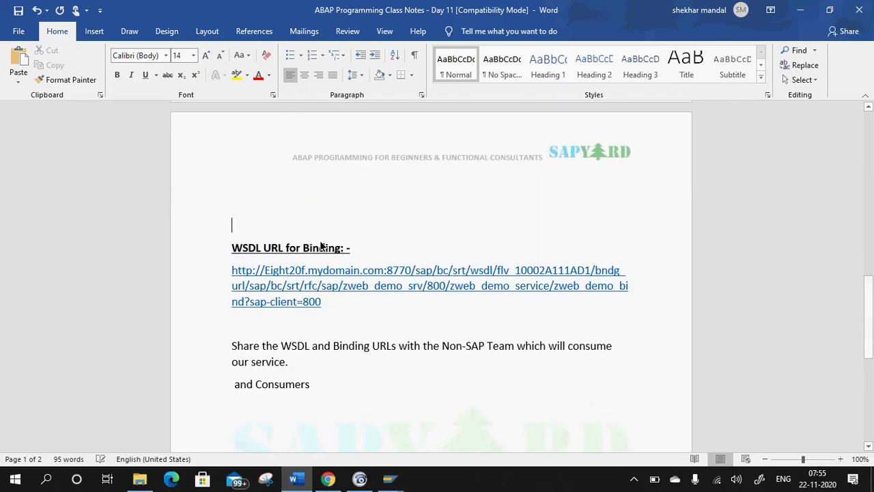
{"action": "key", "text": "BackSpace"}
{"action": "key", "text": "BackSpace"}
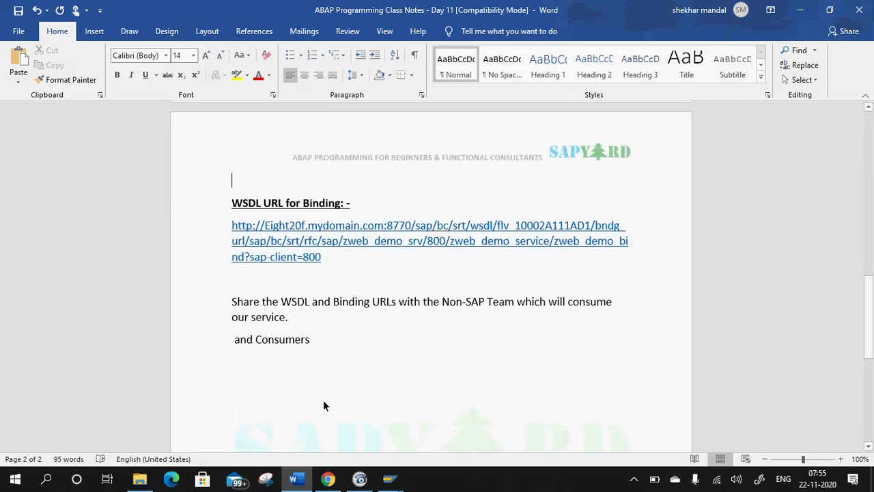
{"action": "left_click", "coordinate": [382, 320]}
{"action": "scroll", "coordinate": [383, 265], "scroll_direction": "up", "scroll_amount": 15}
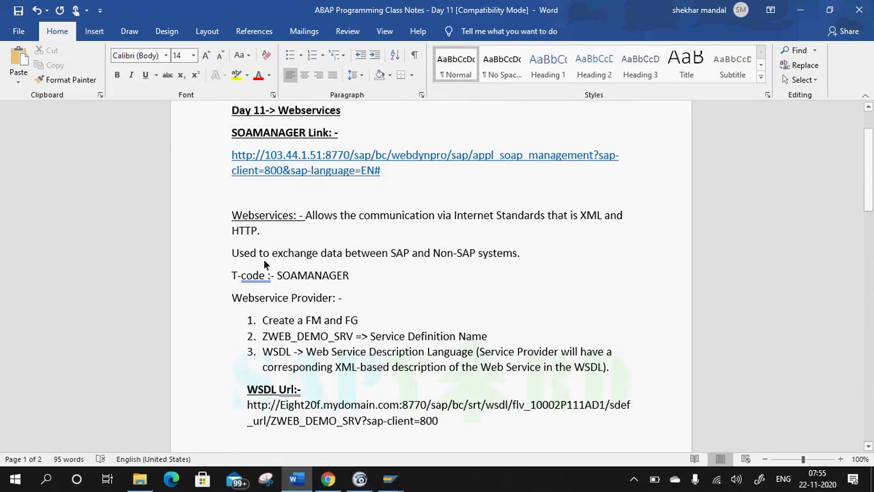
Underline the T-code line and accept corrections so it reads 'T-code: - SOAMANAGER'.
{"action": "left_click_drag", "start_coordinate": [233, 277], "coordinate": [374, 274]}
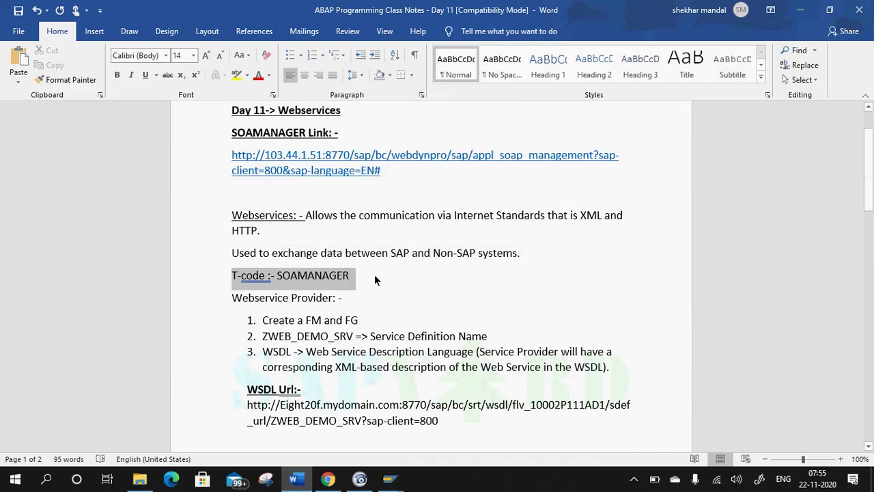
{"action": "left_click", "coordinate": [396, 273]}
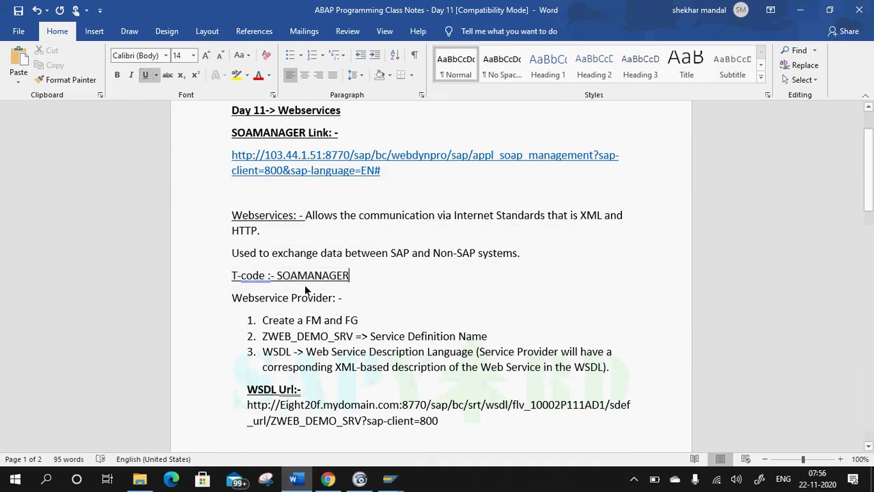
{"action": "right_click", "coordinate": [257, 280]}
{"action": "left_click", "coordinate": [198, 290]}
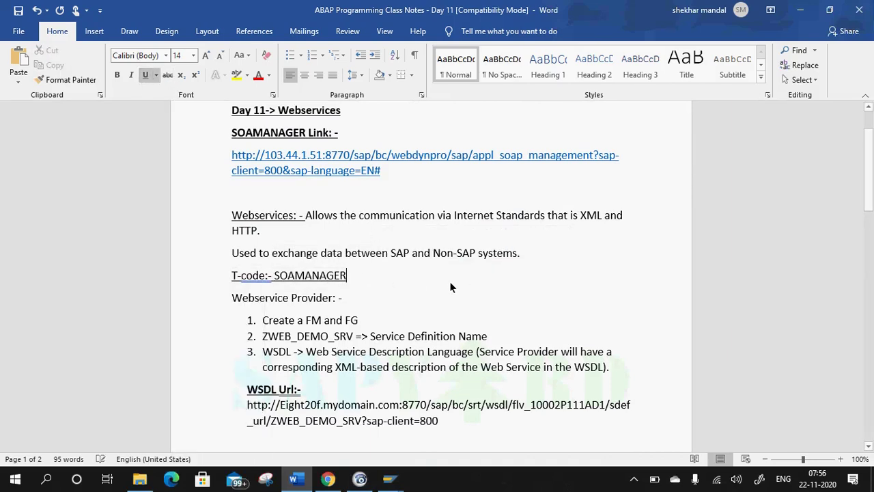
{"action": "right_click", "coordinate": [263, 280]}
{"action": "left_click", "coordinate": [263, 291]}
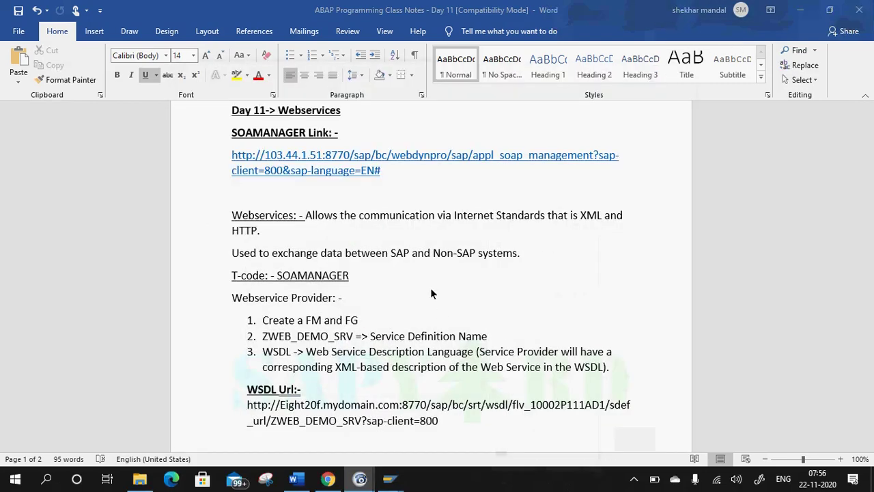
{"action": "scroll", "coordinate": [406, 238], "scroll_direction": "up", "scroll_amount": 2}
{"action": "scroll", "coordinate": [429, 294], "scroll_direction": "down", "scroll_amount": 10}
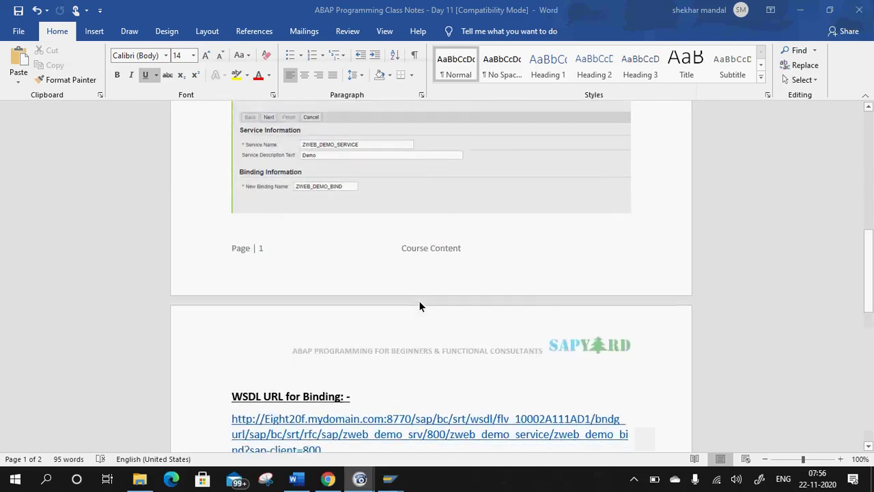
{"action": "scroll", "coordinate": [419, 306], "scroll_direction": "down", "scroll_amount": 5}
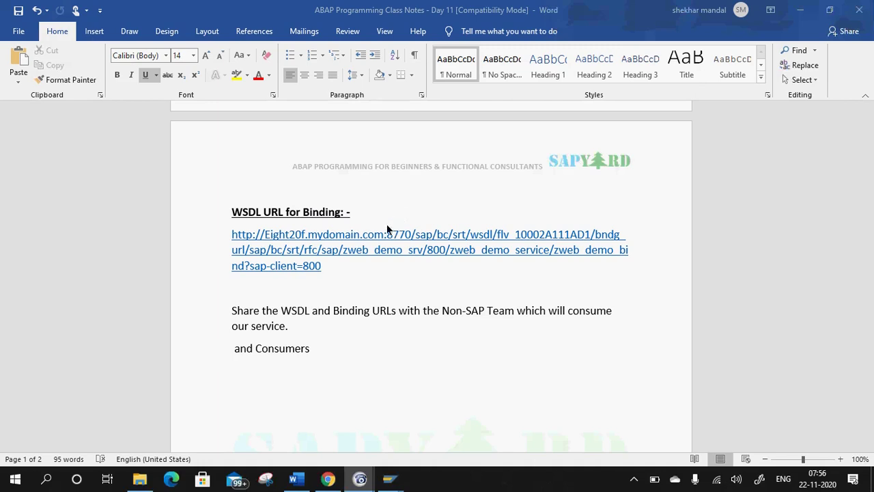
{"action": "scroll", "coordinate": [387, 229], "scroll_direction": "down", "scroll_amount": 2}
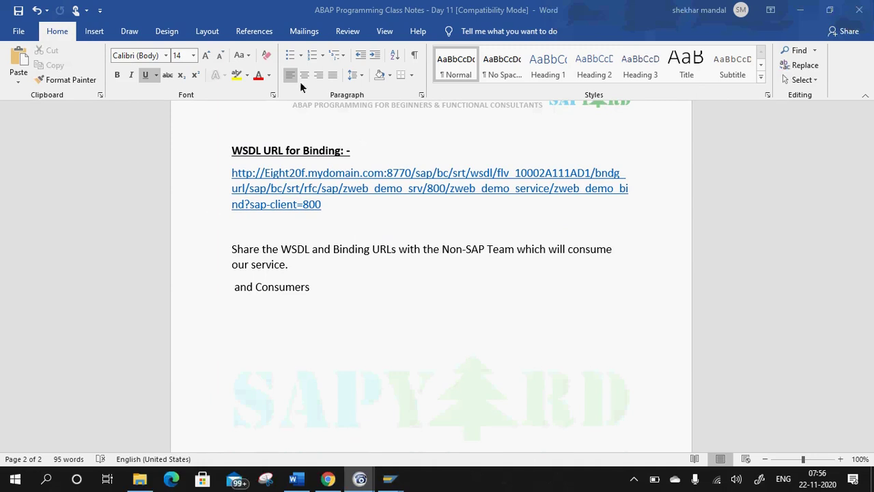
Back in SOAMANAGER in Chrome, bring up the ZWEB_DEMO_BIND binding's configuration.
{"action": "left_click", "coordinate": [327, 478]}
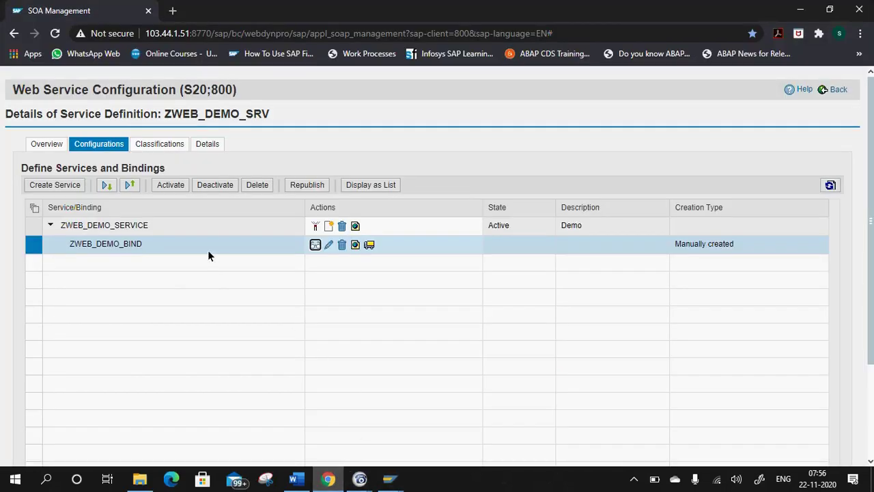
{"action": "left_click", "coordinate": [315, 245]}
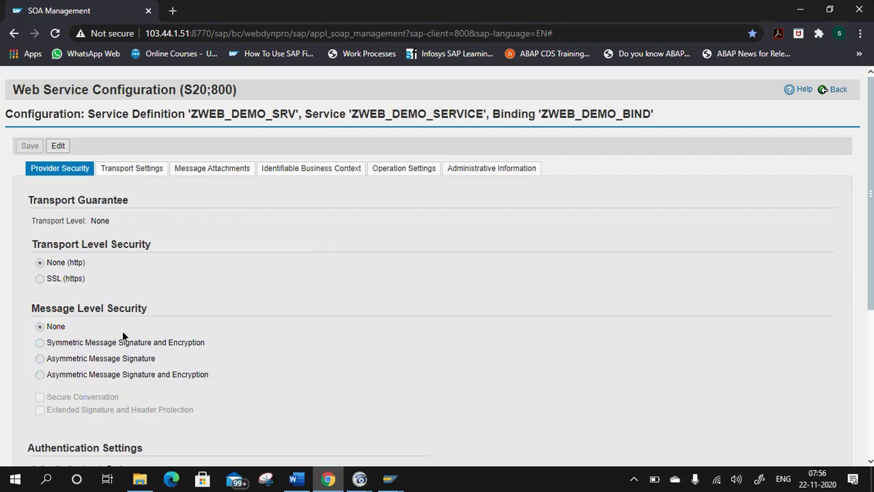
{"action": "scroll", "coordinate": [122, 335], "scroll_direction": "down", "scroll_amount": 3}
{"action": "scroll", "coordinate": [69, 251], "scroll_direction": "up", "scroll_amount": 1}
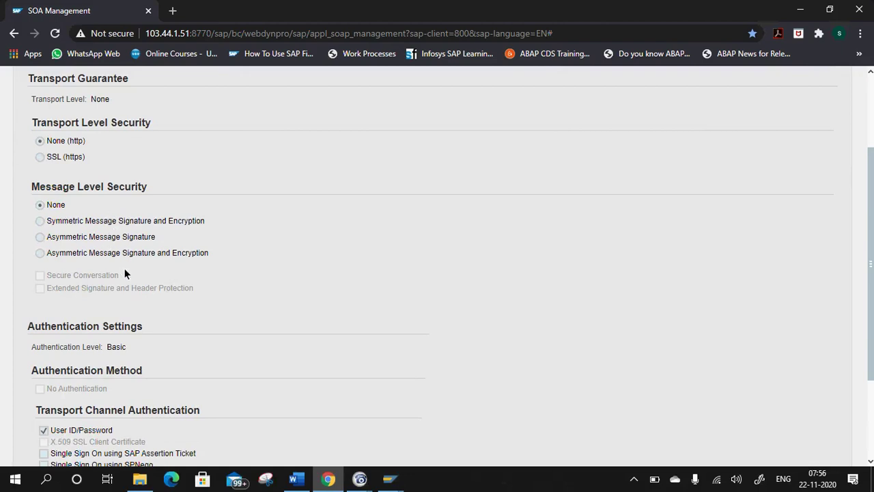
{"action": "scroll", "coordinate": [348, 301], "scroll_direction": "up", "scroll_amount": 2}
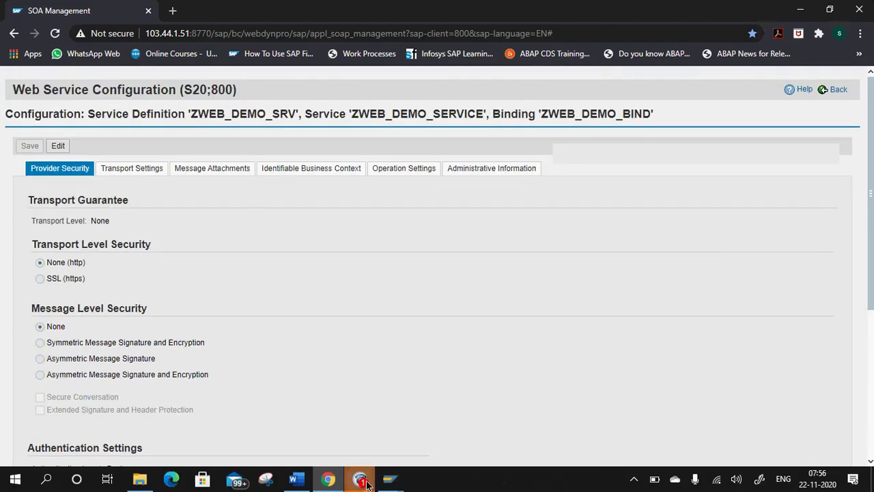
{"action": "left_click", "coordinate": [368, 483]}
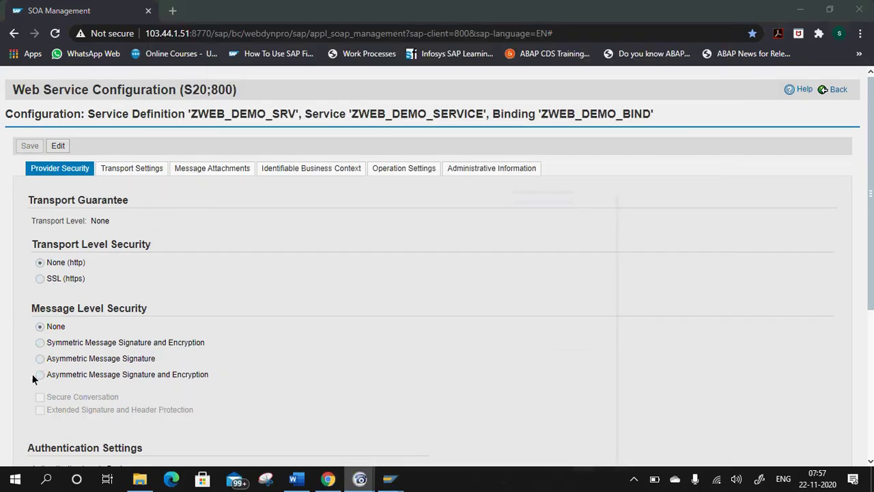
{"action": "scroll", "coordinate": [69, 369], "scroll_direction": "down", "scroll_amount": 2}
{"action": "scroll", "coordinate": [74, 257], "scroll_direction": "up", "scroll_amount": 2}
Make the binding editable and check Provider Security: no transport or message security, Basic User ID/Password.
{"action": "left_click", "coordinate": [58, 145]}
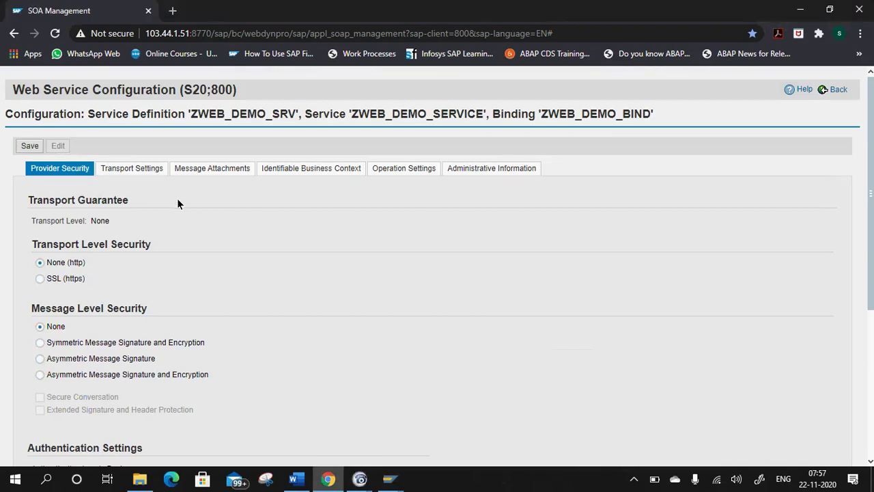
{"action": "scroll", "coordinate": [125, 311], "scroll_direction": "down", "scroll_amount": 2}
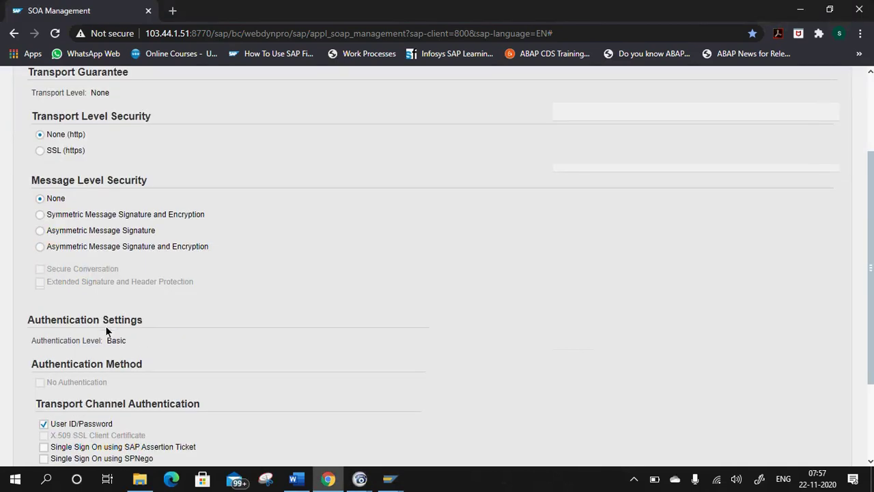
{"action": "scroll", "coordinate": [67, 235], "scroll_direction": "up", "scroll_amount": 2}
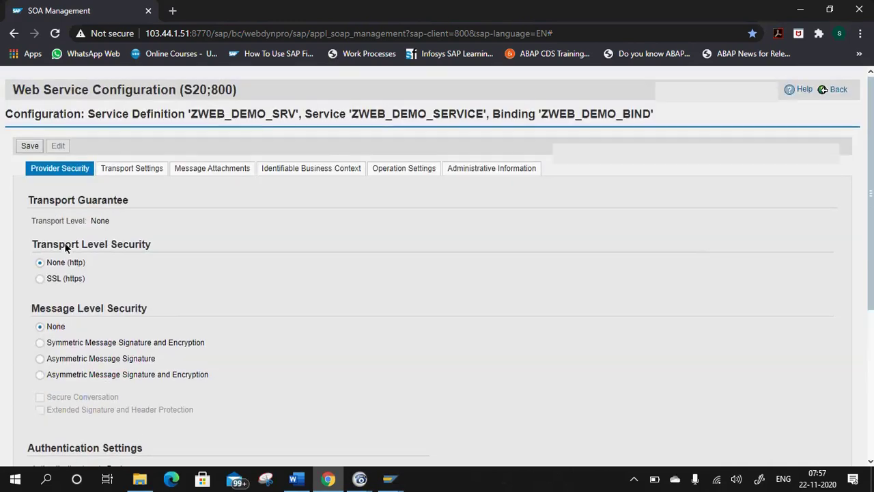
{"action": "scroll", "coordinate": [62, 275], "scroll_direction": "down", "scroll_amount": 2}
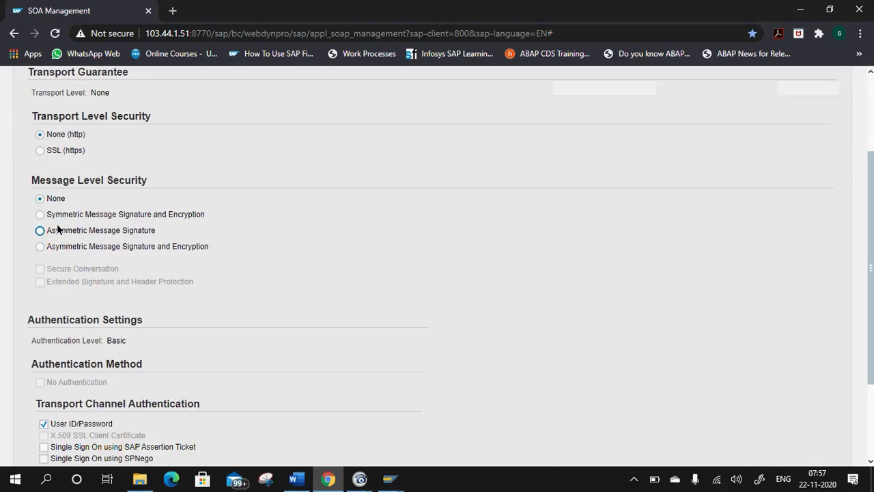
{"action": "scroll", "coordinate": [140, 150], "scroll_direction": "up", "scroll_amount": 2}
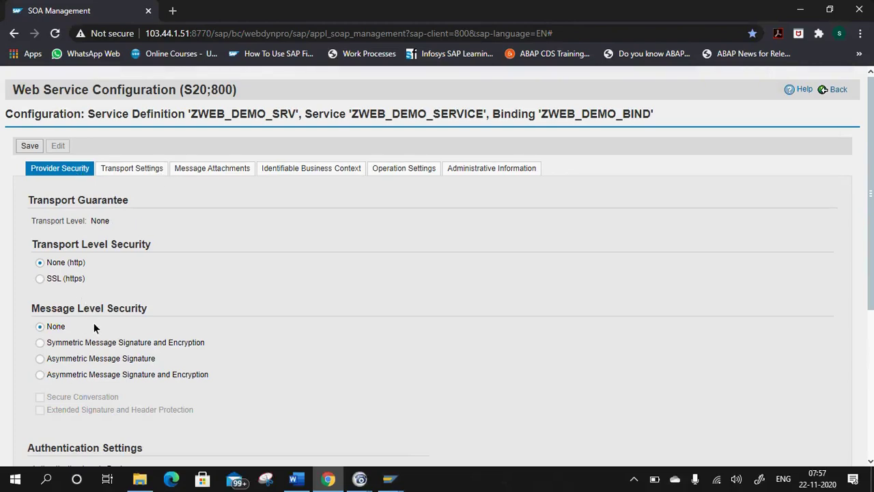
{"action": "scroll", "coordinate": [93, 323], "scroll_direction": "down", "scroll_amount": 3}
{"action": "scroll", "coordinate": [95, 330], "scroll_direction": "down", "scroll_amount": 1}
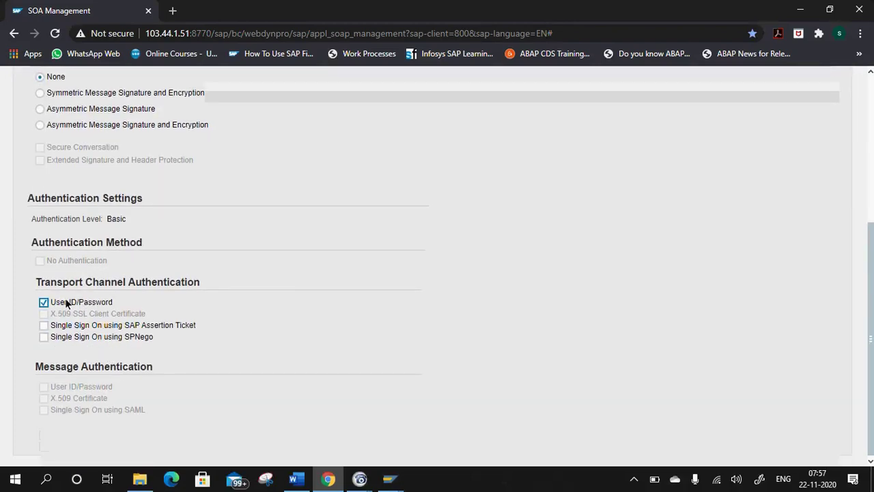
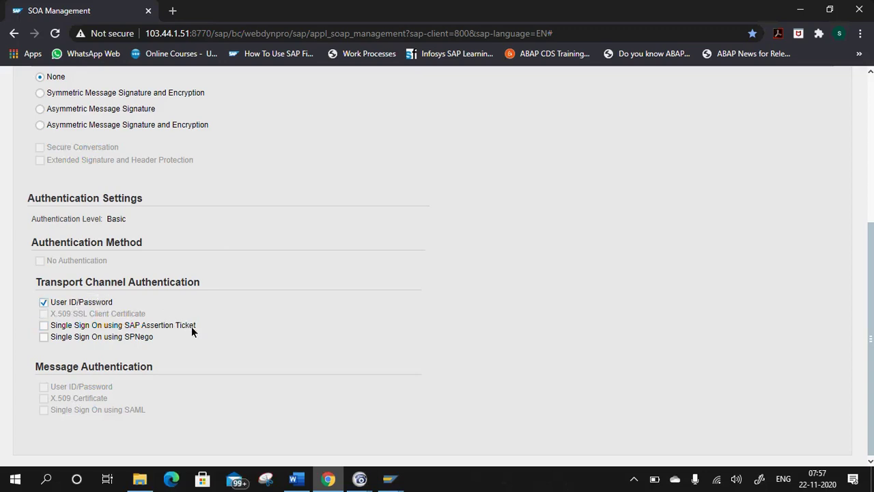
Save the ZWEB_DEMO_BIND provider security settings and go back to the ZWEB_DEMO_SRV Configurations tab.
{"action": "scroll", "coordinate": [227, 263], "scroll_direction": "up", "scroll_amount": 4}
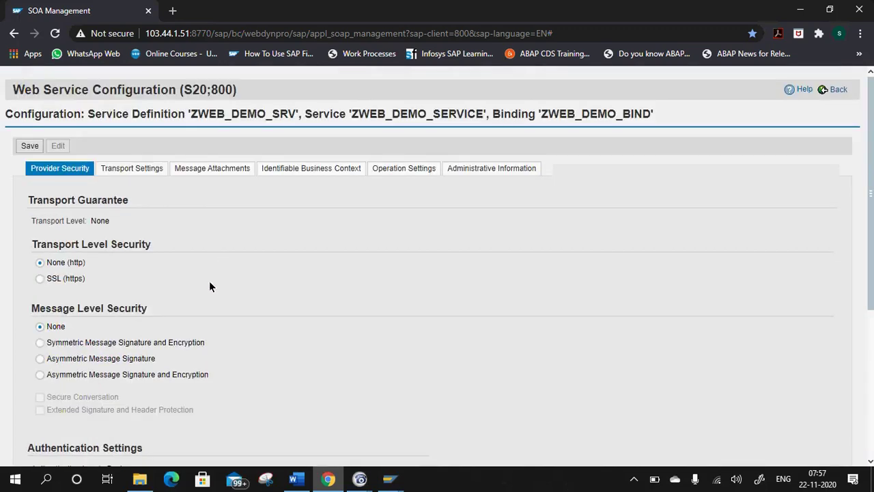
{"action": "scroll", "coordinate": [146, 326], "scroll_direction": "down", "scroll_amount": 4}
{"action": "scroll", "coordinate": [109, 262], "scroll_direction": "up", "scroll_amount": 5}
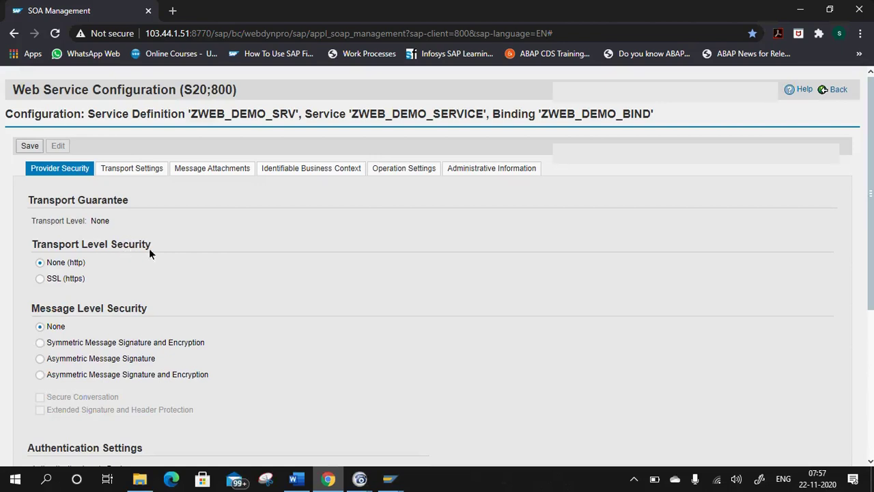
{"action": "scroll", "coordinate": [386, 211], "scroll_direction": "down", "scroll_amount": 3}
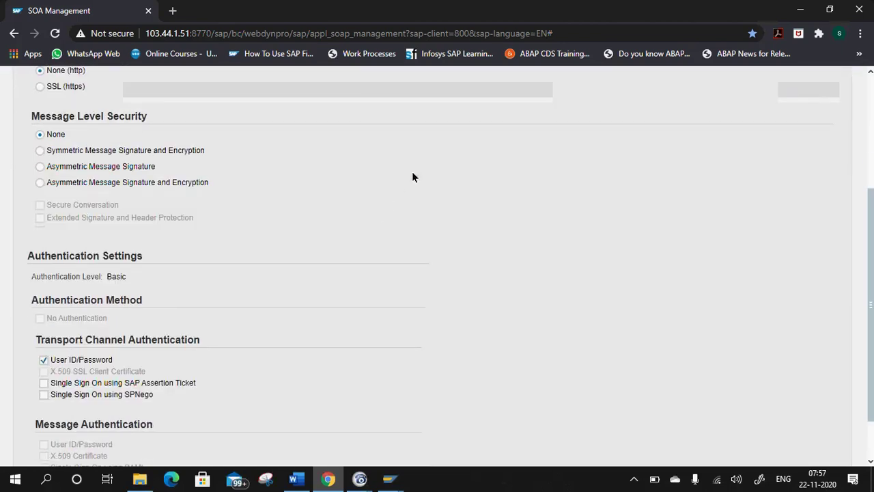
{"action": "scroll", "coordinate": [329, 225], "scroll_direction": "up", "scroll_amount": 3}
{"action": "left_click", "coordinate": [31, 146]}
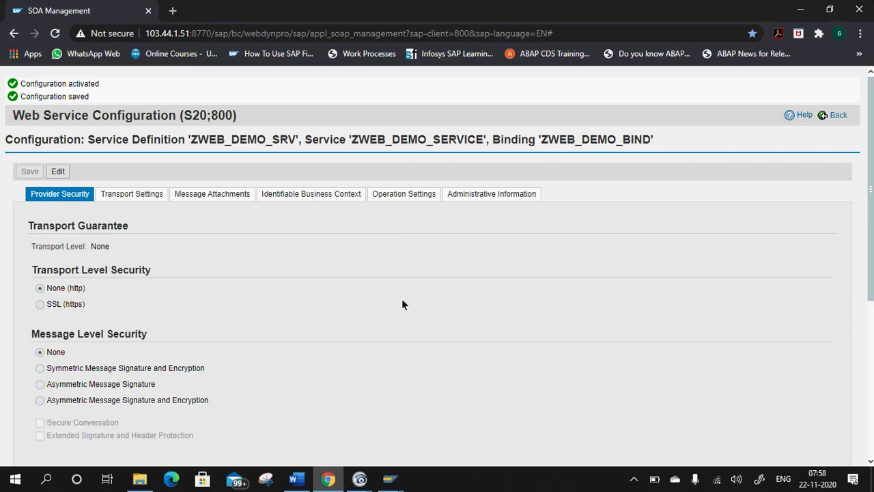
{"action": "left_click", "coordinate": [833, 115]}
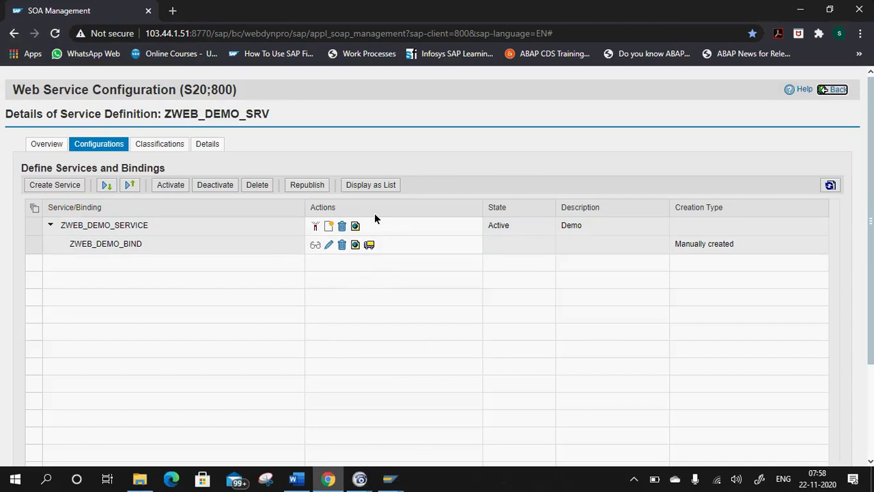
Review the ZWEB_DEMO_SRV WSDL Url and binding screenshot in the Word notes, then return to SAP.
{"action": "left_click", "coordinate": [390, 478]}
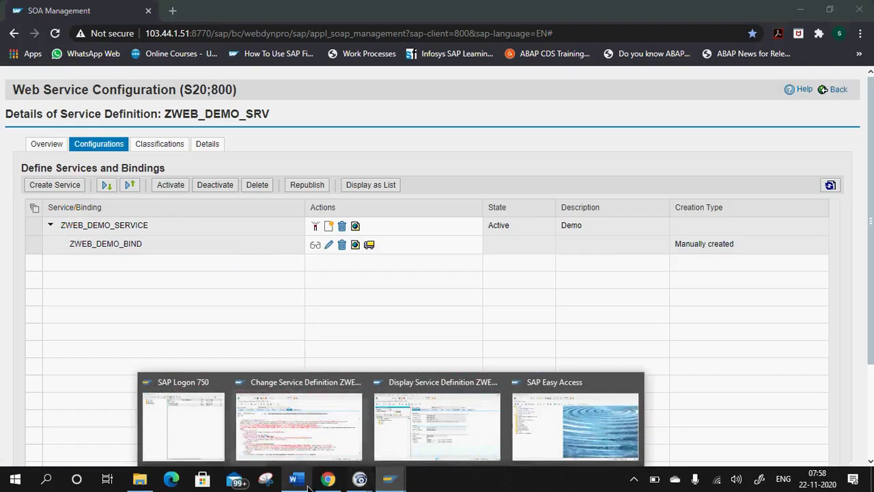
{"action": "left_click", "coordinate": [294, 479]}
{"action": "scroll", "coordinate": [293, 254], "scroll_direction": "up", "scroll_amount": 10}
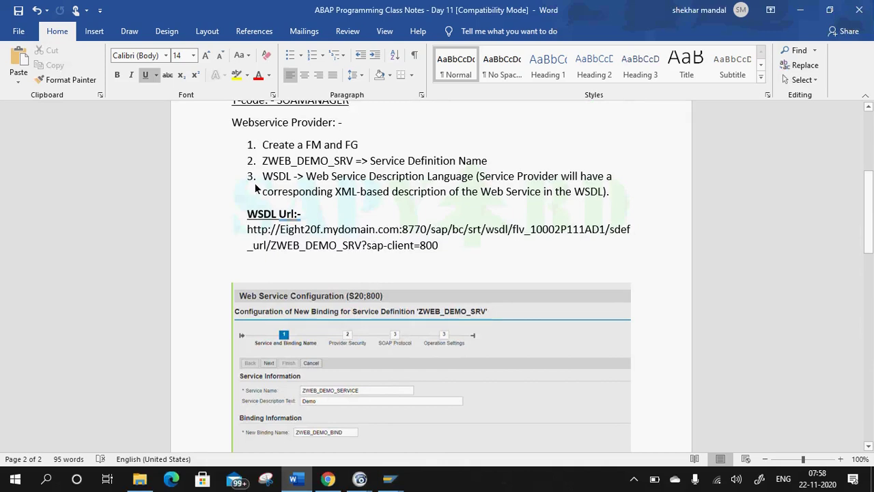
{"action": "left_click", "coordinate": [305, 213]}
{"action": "scroll", "coordinate": [349, 262], "scroll_direction": "down", "scroll_amount": 3}
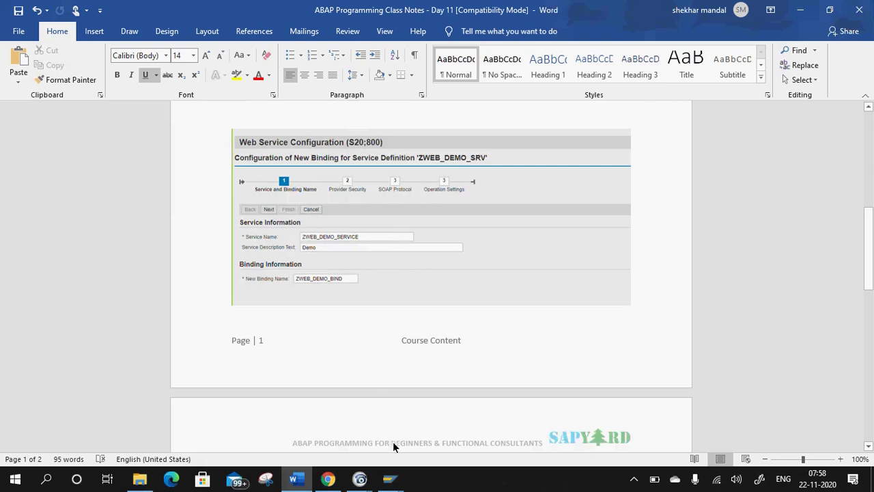
{"action": "mouse_move", "coordinate": [389, 479]}
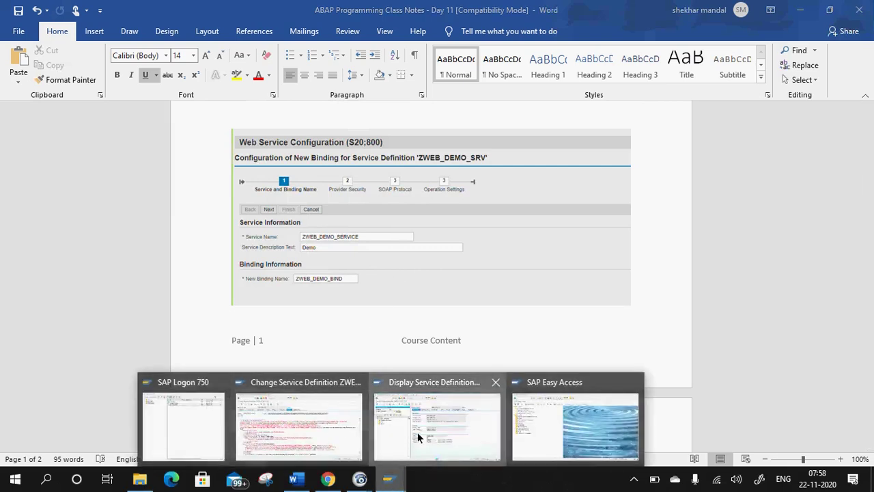
{"action": "left_click", "coordinate": [420, 437]}
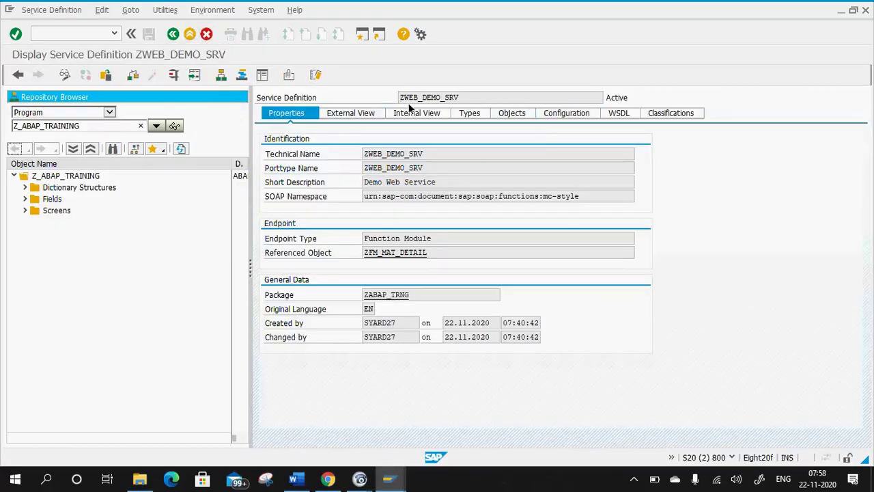
Run the ZWEB_DEMO_SRV test and dismiss the connection error details.
{"action": "left_click", "coordinate": [171, 76]}
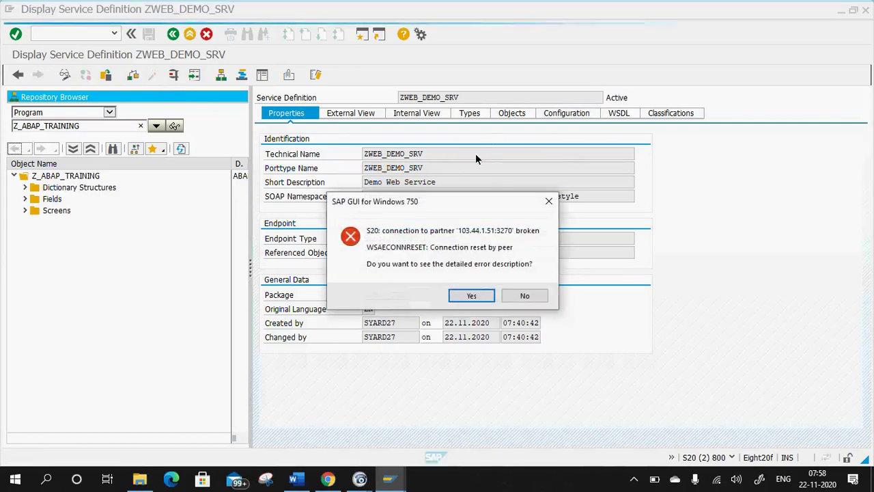
{"action": "left_click", "coordinate": [471, 295]}
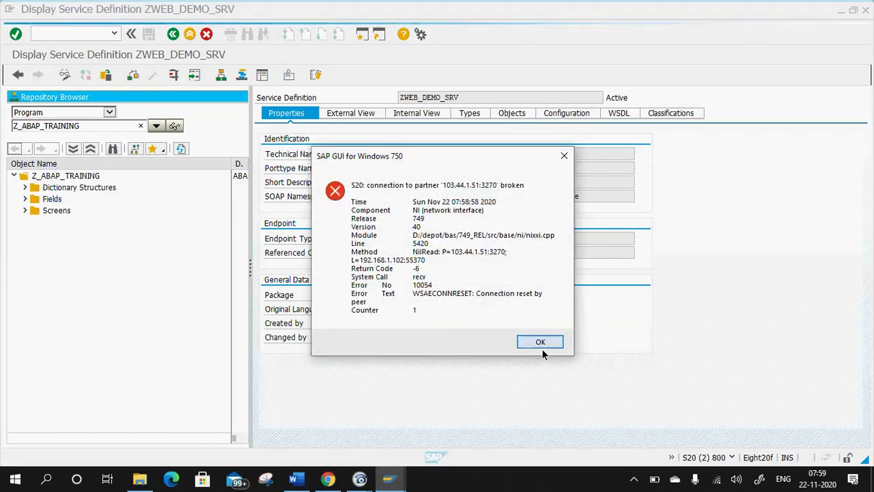
{"action": "left_click", "coordinate": [542, 348]}
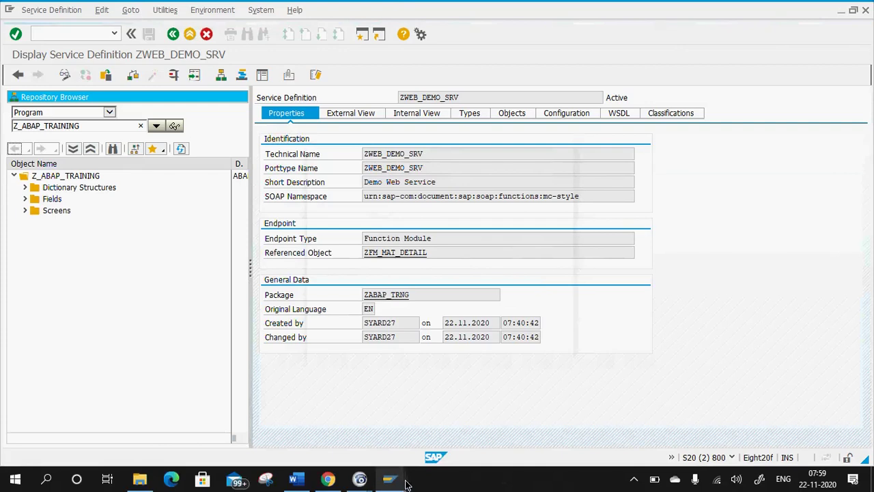
Log on to S4 HANA NEW with the user name and password, ending other logon sessions.
{"action": "left_click", "coordinate": [389, 478]}
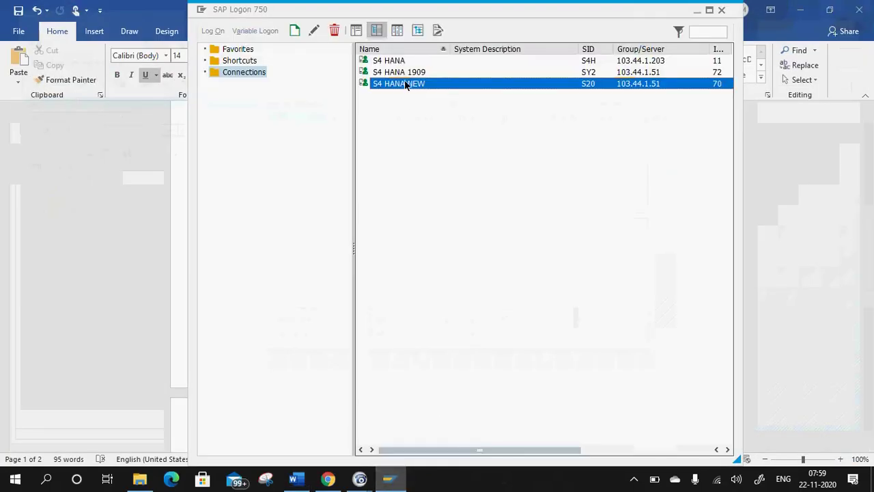
{"action": "key", "text": "Return"}
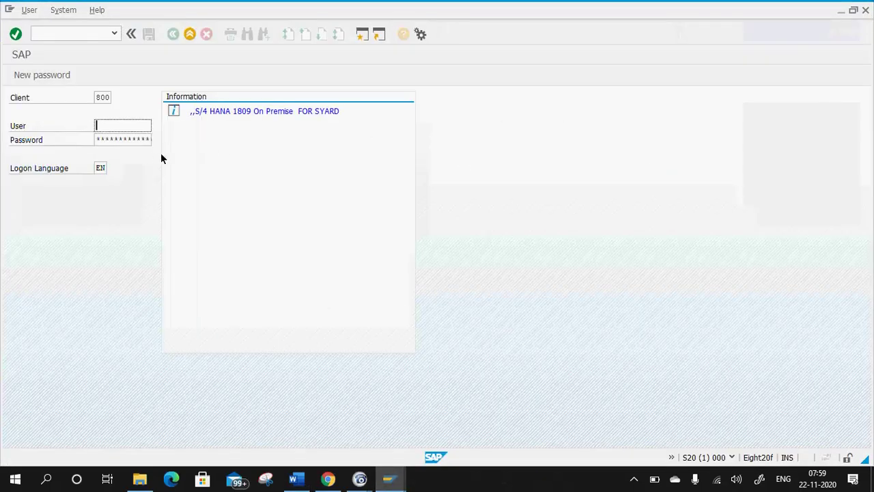
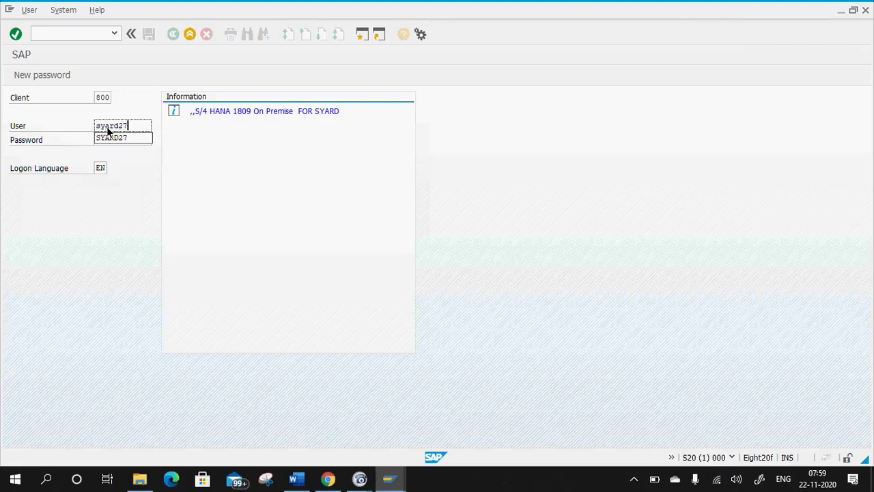
{"action": "left_click", "coordinate": [129, 140]}
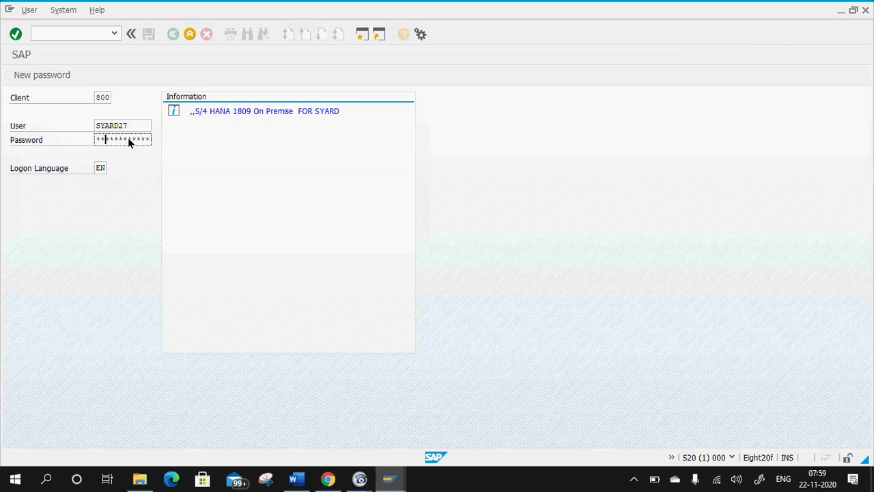
{"action": "key", "text": "Return"}
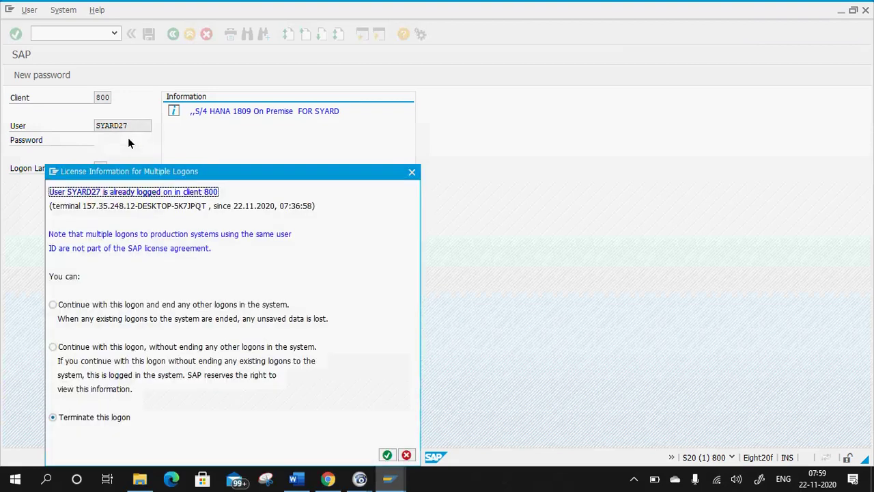
{"action": "left_click", "coordinate": [183, 304]}
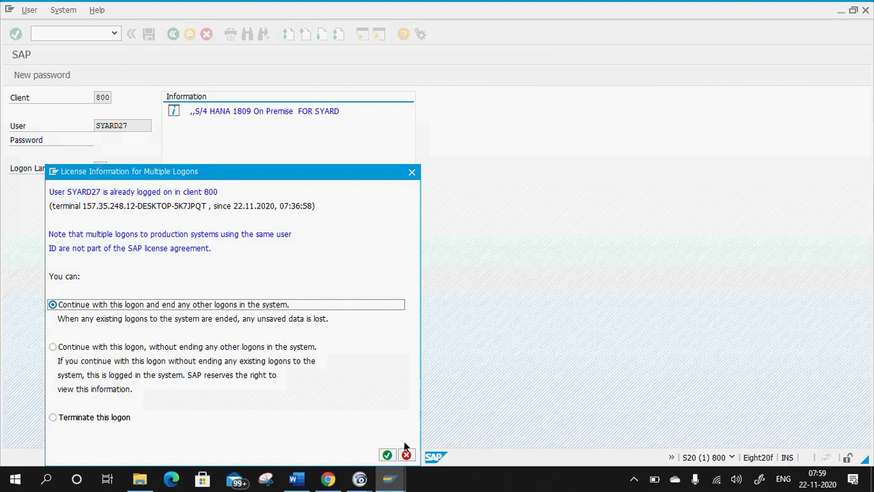
{"action": "key", "text": "Return"}
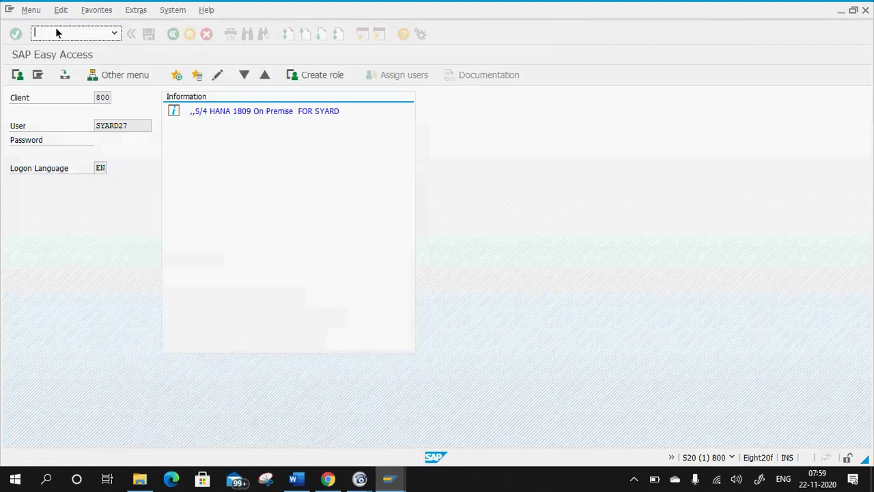
Open Web Service Definition ZWEB_DEMO_SRV in the Object Navigator (se80).
{"action": "type", "text": "se8"}
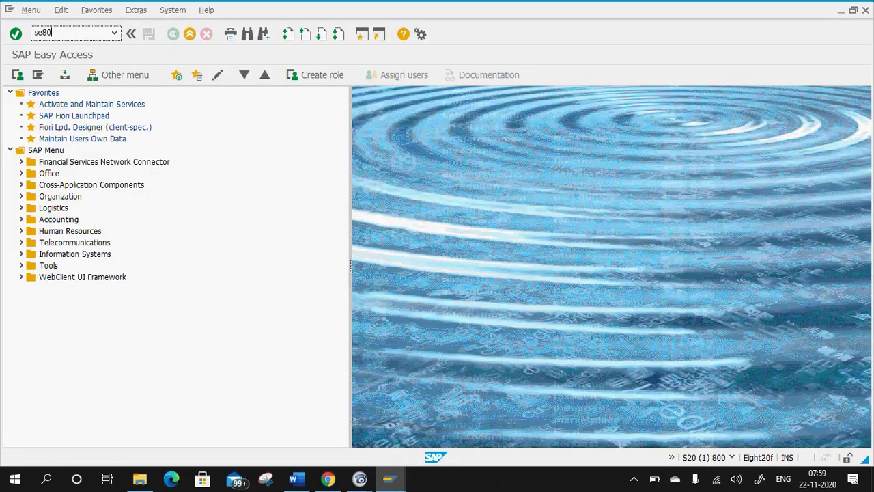
{"action": "type", "text": "0"}
{"action": "key", "text": "Return"}
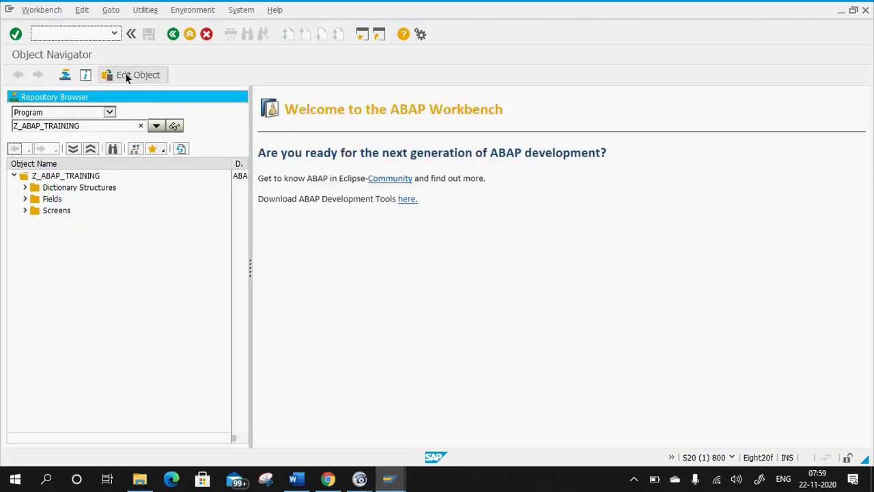
{"action": "left_click", "coordinate": [127, 74]}
{"action": "left_click", "coordinate": [95, 188]}
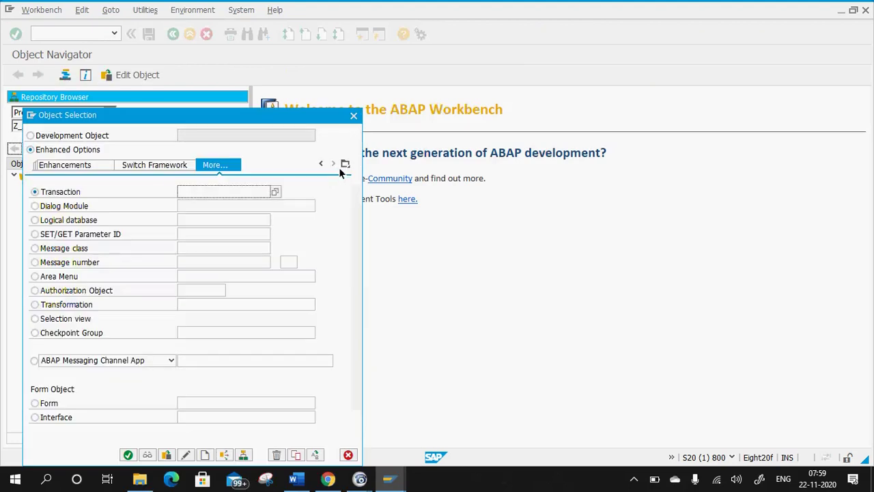
{"action": "left_click", "coordinate": [345, 163]}
{"action": "left_click", "coordinate": [370, 301]}
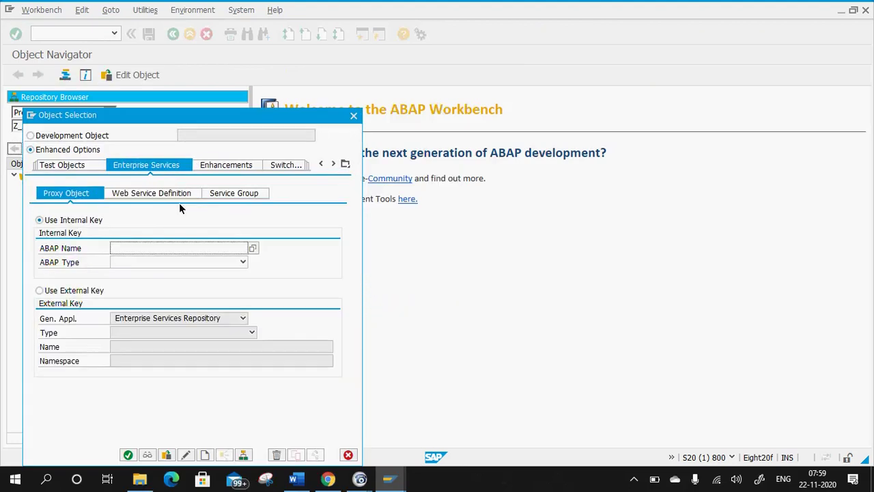
{"action": "left_click", "coordinate": [146, 193]}
{"action": "left_click", "coordinate": [159, 223]}
{"action": "left_click", "coordinate": [149, 234]}
{"action": "left_click", "coordinate": [129, 453]}
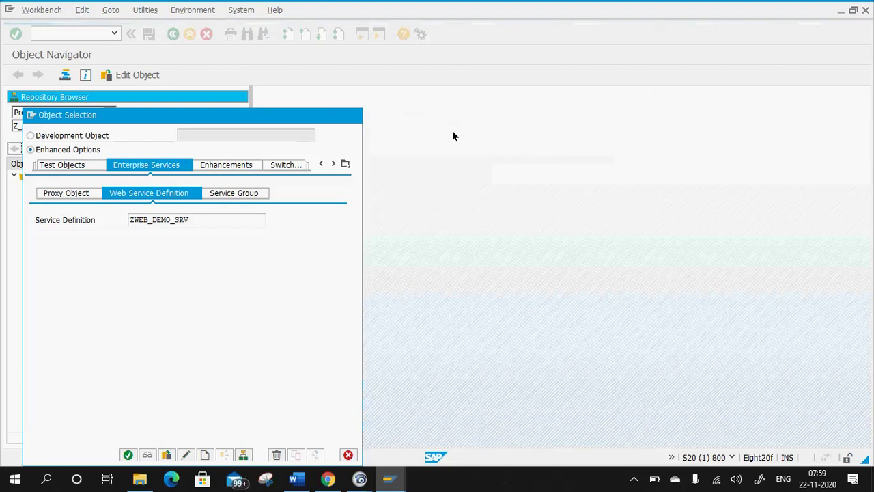
Start the Test Service Definition dialog for operation ZfmMatDetail.
{"action": "left_click", "coordinate": [173, 76]}
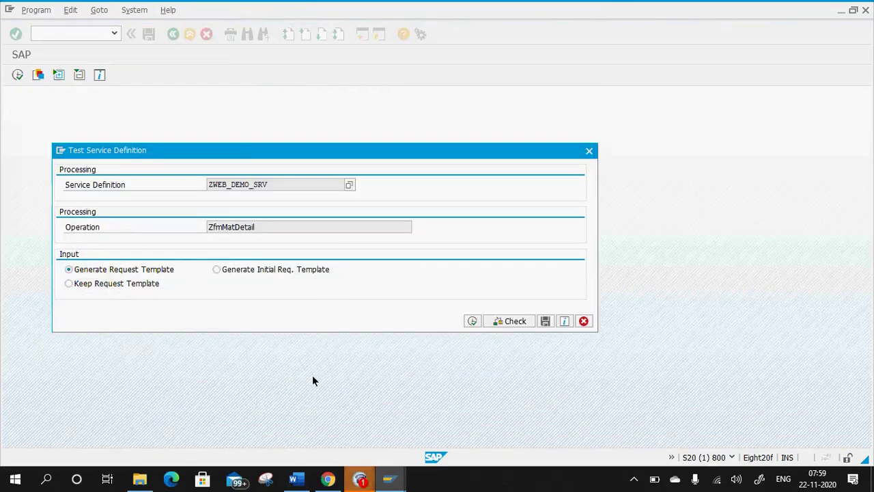
{"action": "mouse_move", "coordinate": [359, 478]}
{"action": "left_click", "coordinate": [303, 424]}
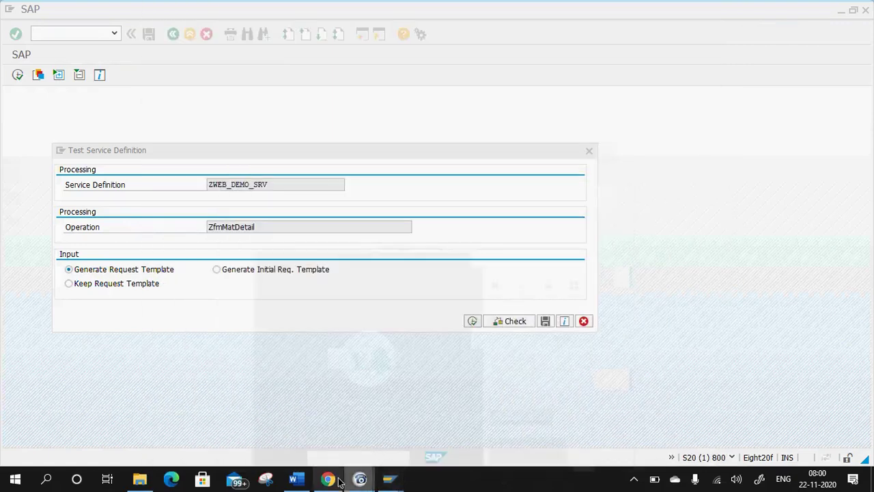
{"action": "left_click", "coordinate": [296, 479]}
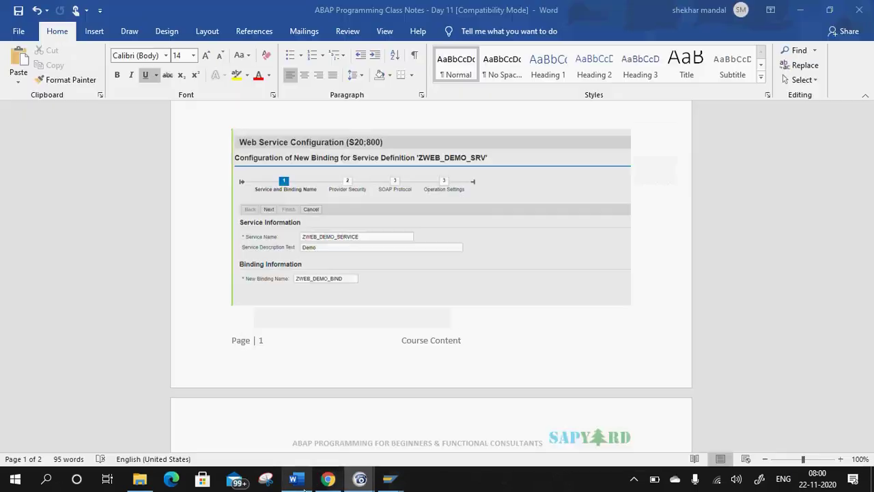
{"action": "scroll", "coordinate": [327, 225], "scroll_direction": "up", "scroll_amount": 6}
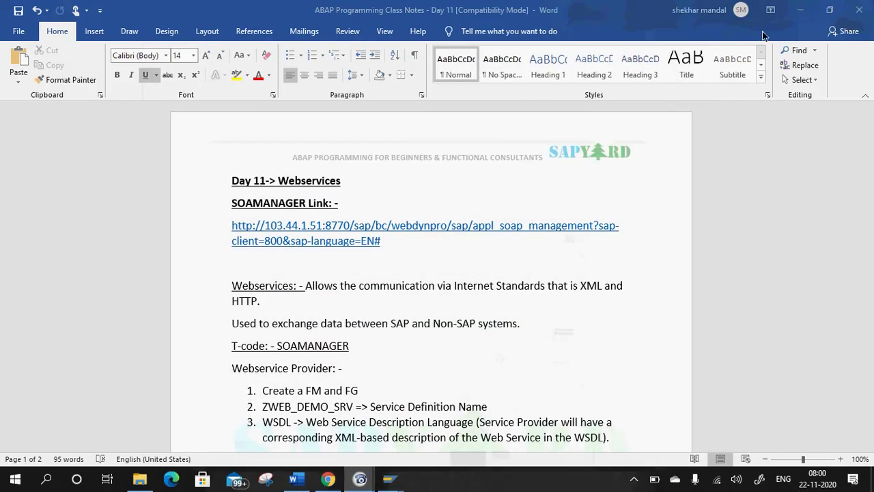
{"action": "mouse_move", "coordinate": [389, 478]}
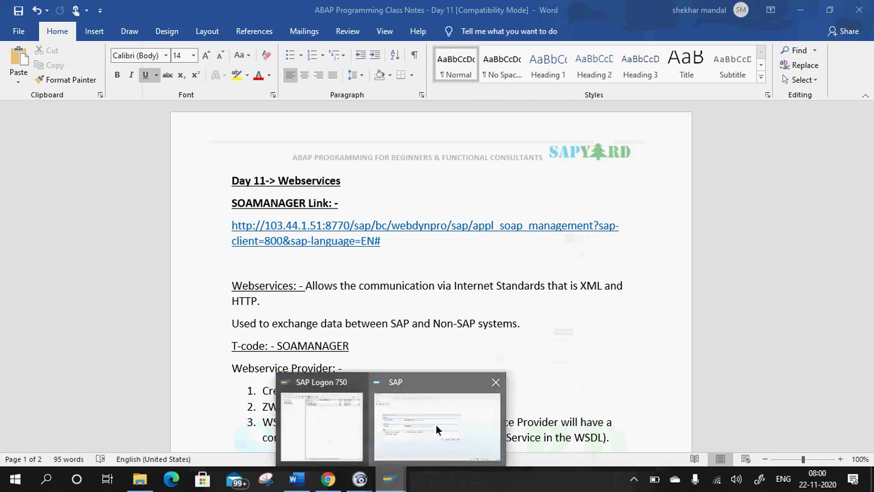
{"action": "left_click", "coordinate": [436, 424]}
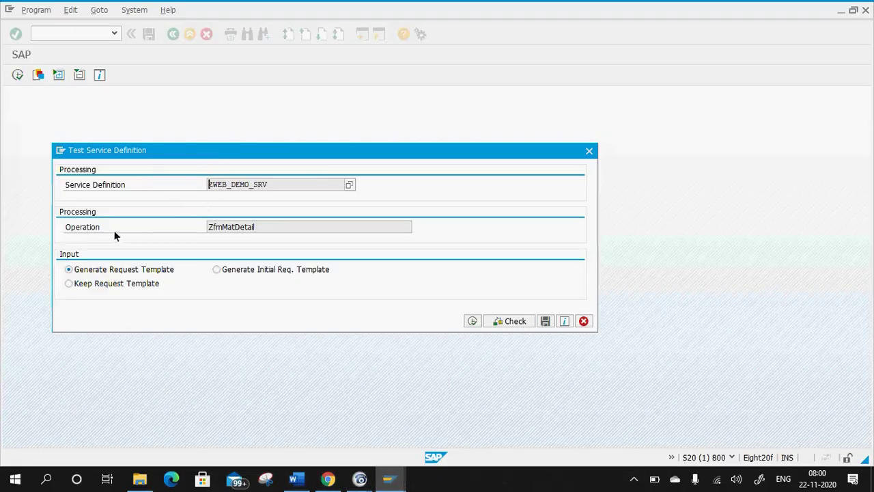
{"action": "left_click", "coordinate": [473, 322]}
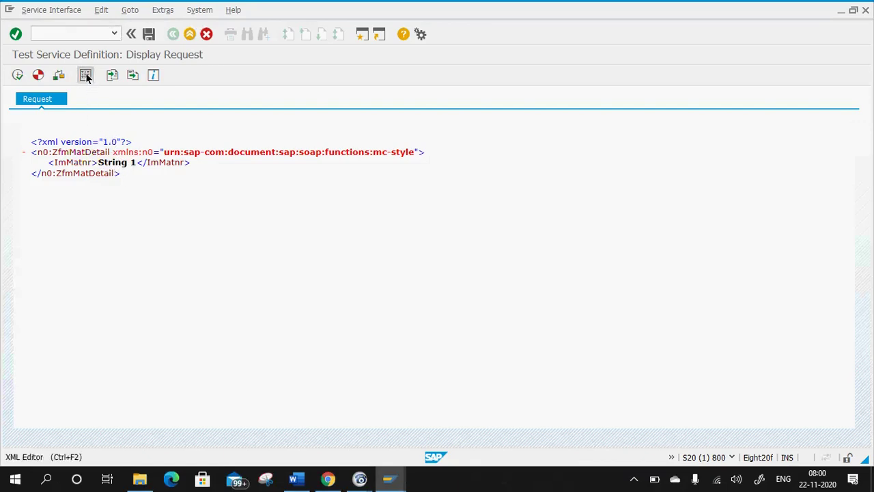
{"action": "left_click", "coordinate": [85, 75]}
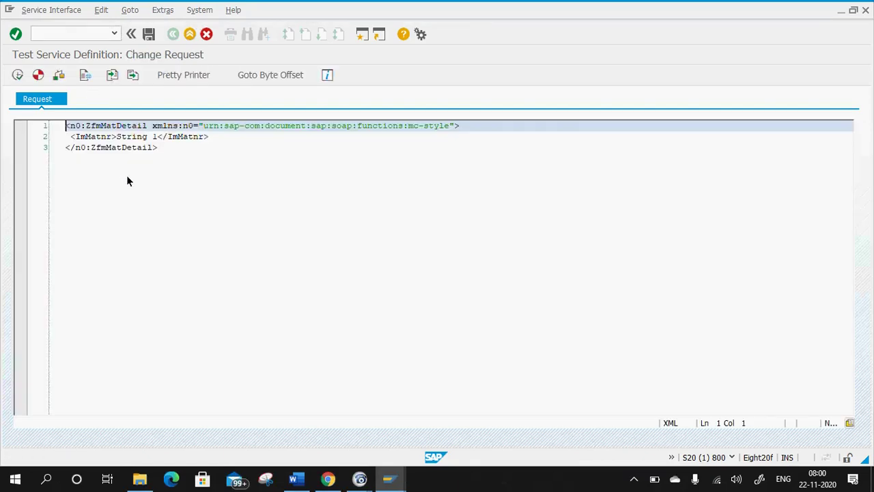
{"action": "left_click", "coordinate": [86, 75]}
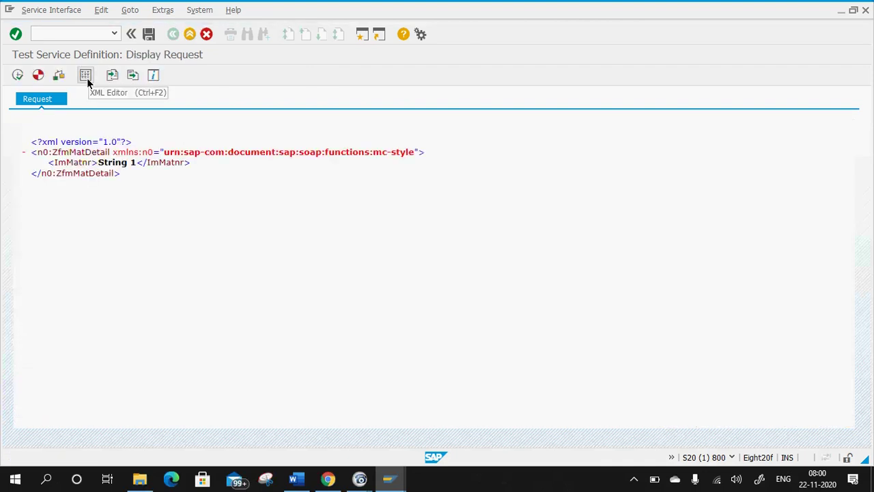
{"action": "left_click", "coordinate": [85, 75]}
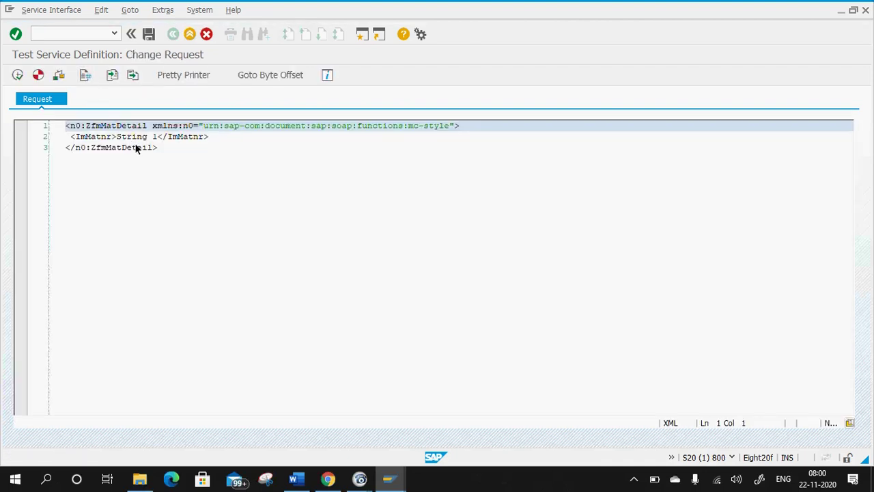
{"action": "left_click_drag", "start_coordinate": [156, 138], "coordinate": [118, 137]}
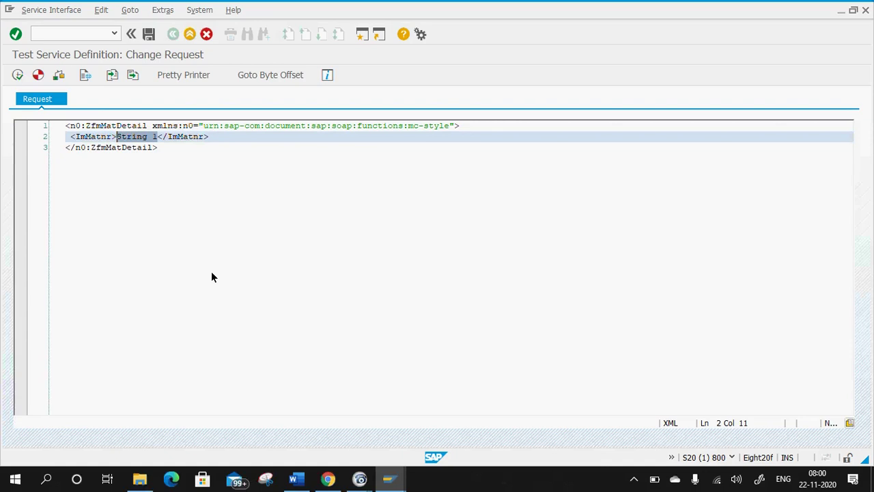
{"action": "type", "text": "00000000"}
{"action": "type", "text": "000000000"}
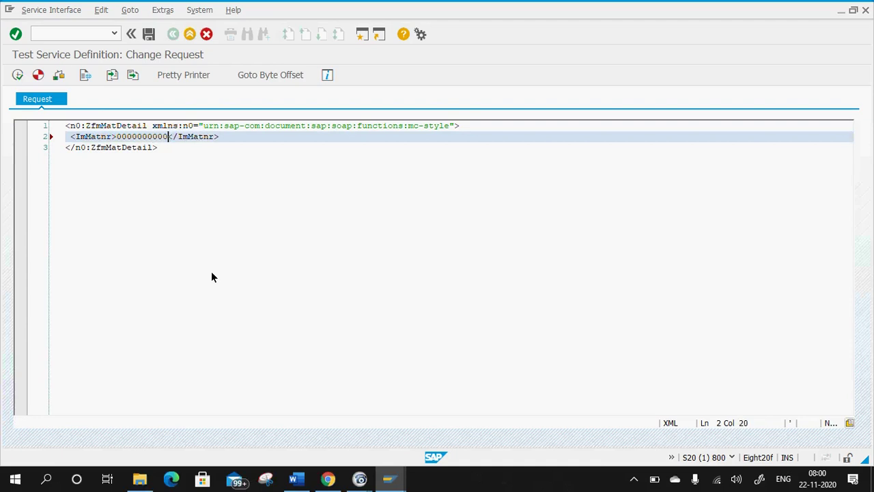
{"action": "type", "text": "21"}
Execute the request, review the returned ExMara details, and go back to the request.
{"action": "left_click", "coordinate": [19, 75]}
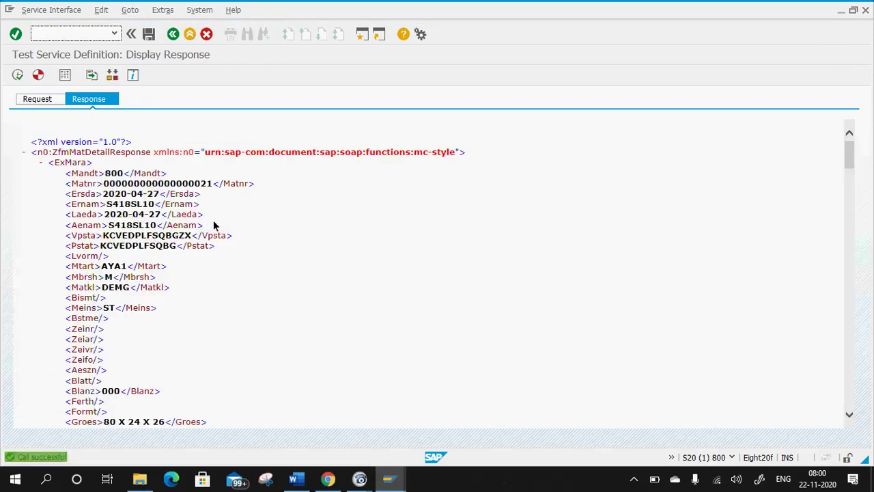
{"action": "scroll", "coordinate": [167, 273], "scroll_direction": "down", "scroll_amount": 20}
{"action": "scroll", "coordinate": [171, 280], "scroll_direction": "down", "scroll_amount": 5}
{"action": "scroll", "coordinate": [171, 272], "scroll_direction": "up", "scroll_amount": 20}
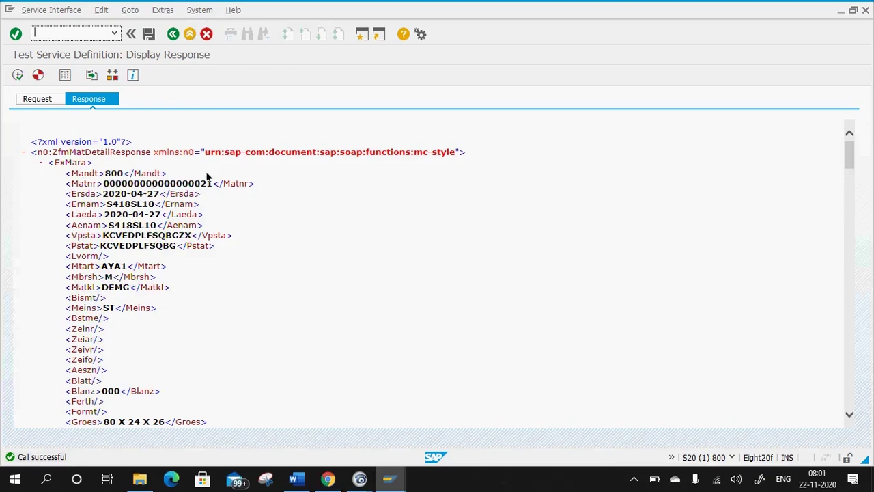
{"action": "left_click", "coordinate": [174, 34]}
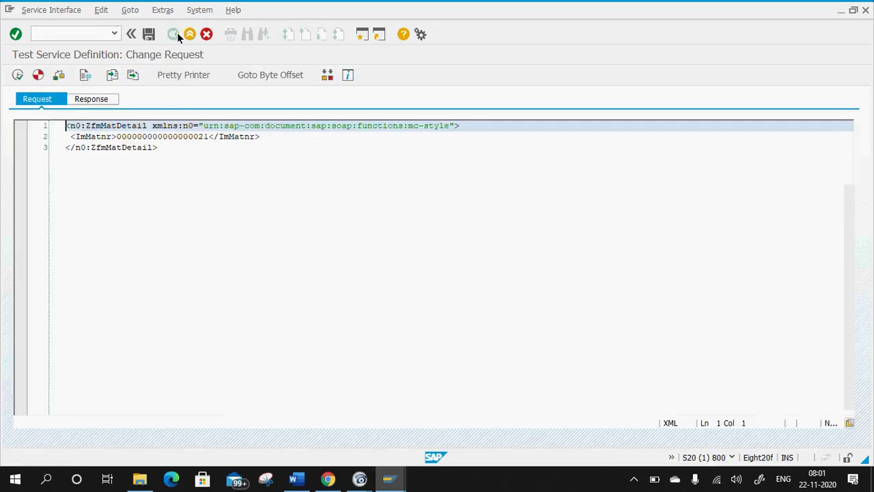
Return to ZWEB_DEMO_SRV and generate a fresh ZfmMatDetail request template.
{"action": "left_click", "coordinate": [187, 34]}
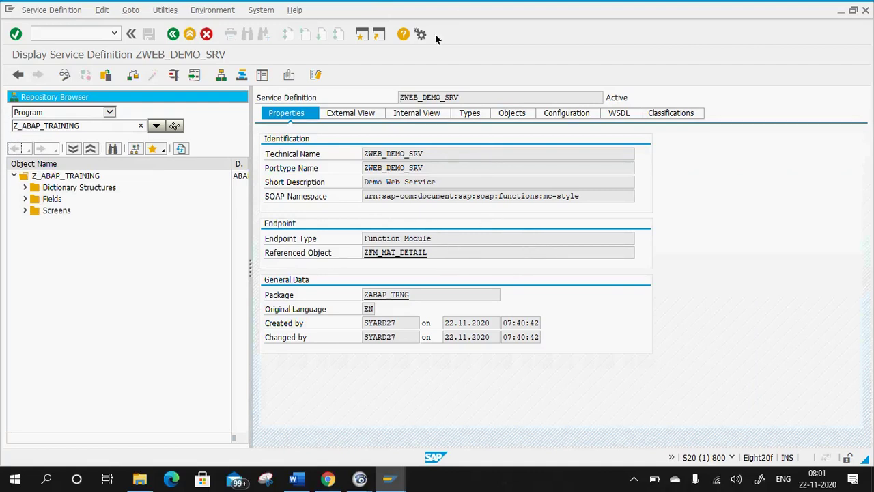
{"action": "left_click", "coordinate": [173, 74]}
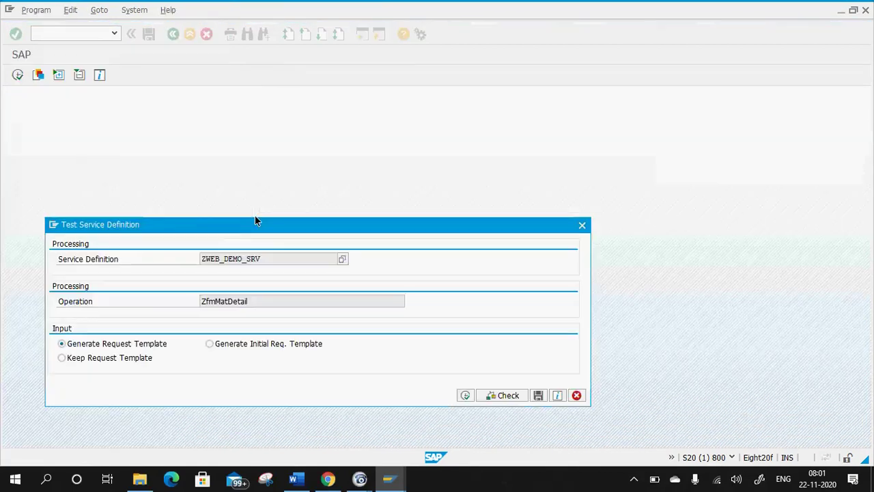
{"action": "left_click_drag", "start_coordinate": [201, 224], "coordinate": [203, 181]}
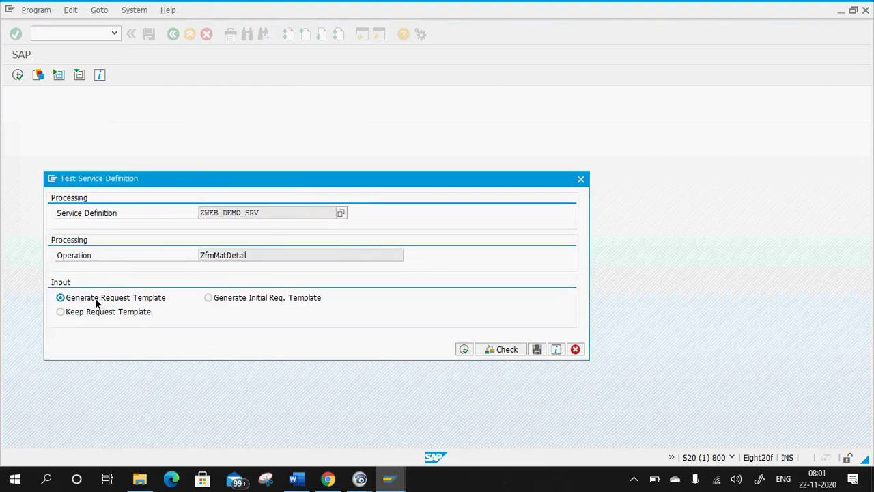
{"action": "left_click", "coordinate": [463, 349]}
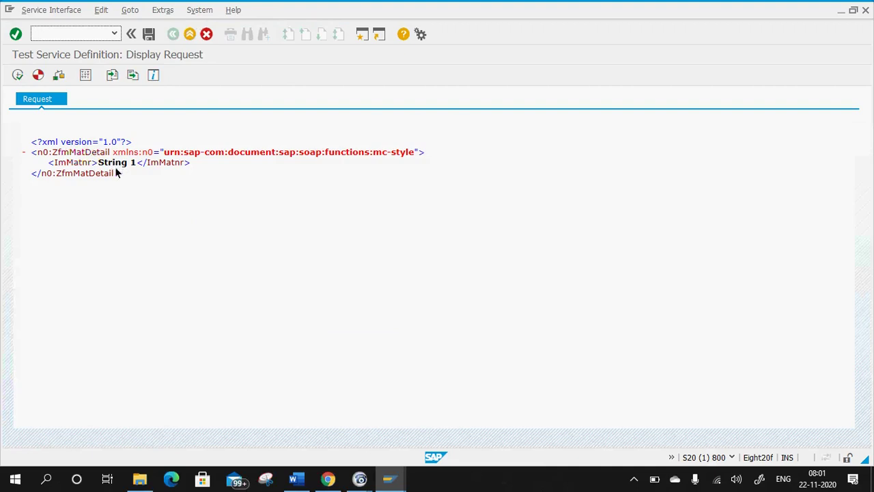
{"action": "left_click", "coordinate": [84, 73]}
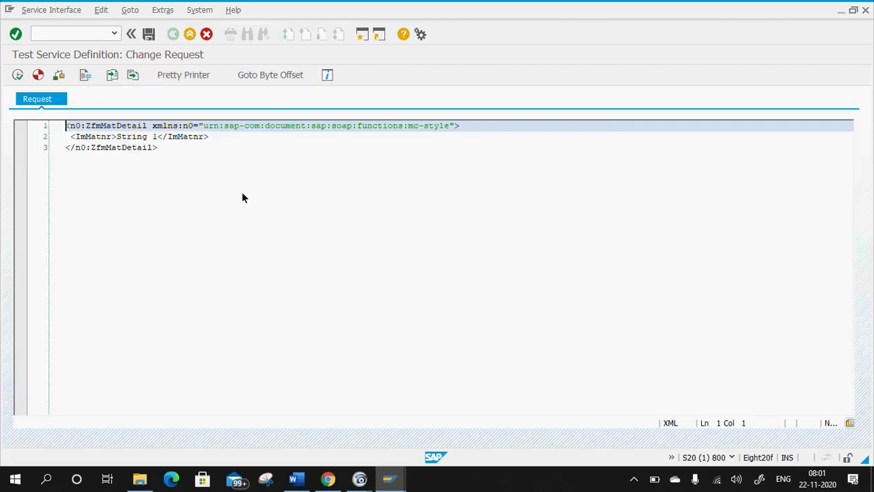
{"action": "left_click_drag", "start_coordinate": [157, 137], "coordinate": [118, 137]}
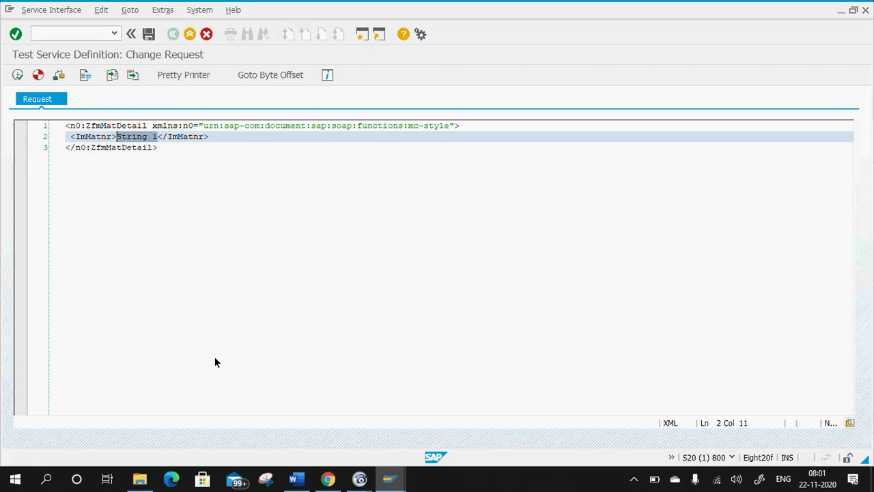
{"action": "type", "text": "00000000"}
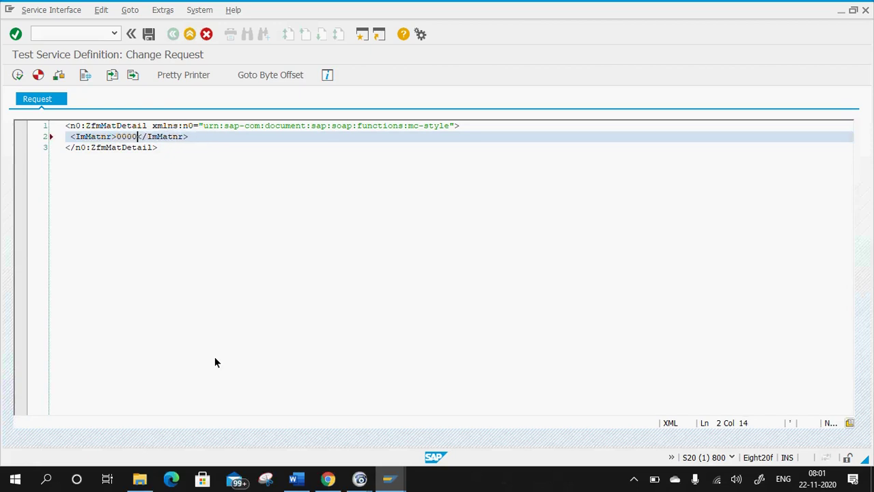
{"action": "type", "text": "0000000000"}
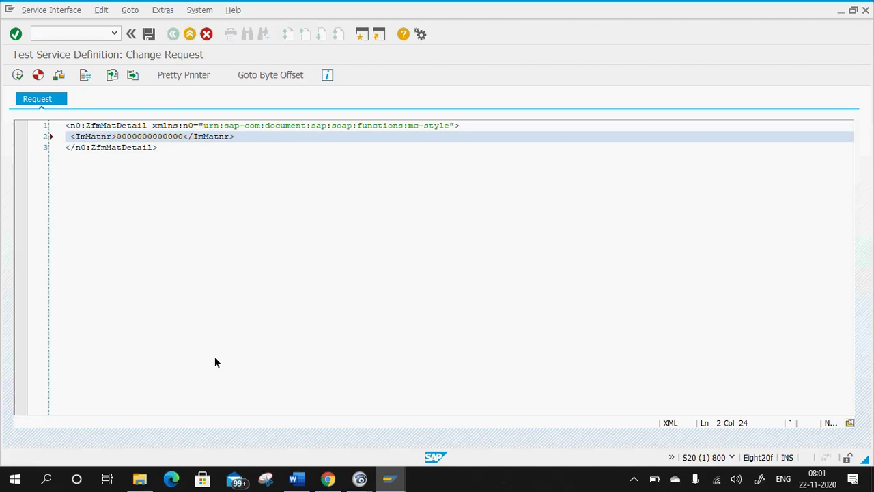
{"action": "type", "text": "19"}
{"action": "left_click", "coordinate": [17, 74]}
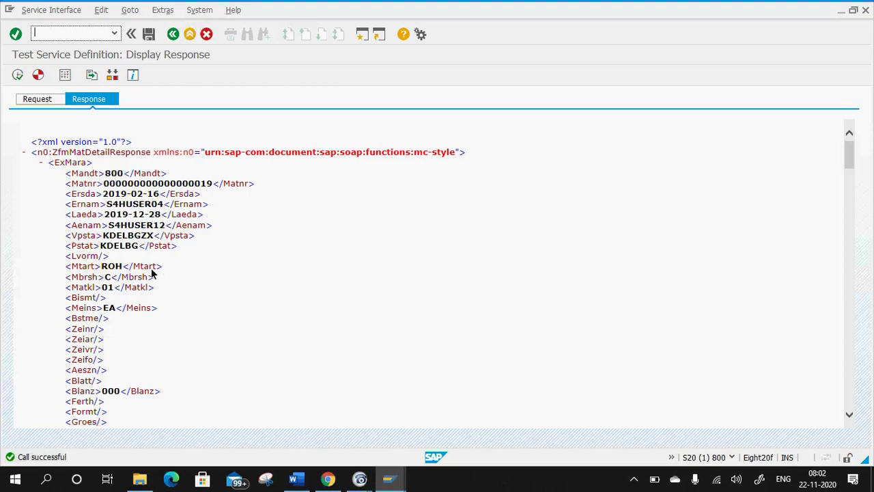
{"action": "scroll", "coordinate": [164, 301], "scroll_direction": "down", "scroll_amount": 15}
{"action": "scroll", "coordinate": [172, 321], "scroll_direction": "down", "scroll_amount": 15}
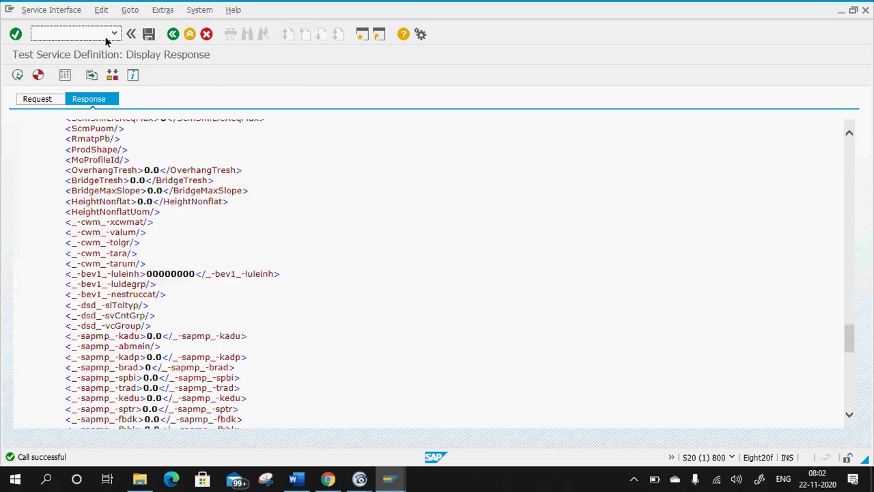
{"action": "left_click", "coordinate": [173, 34]}
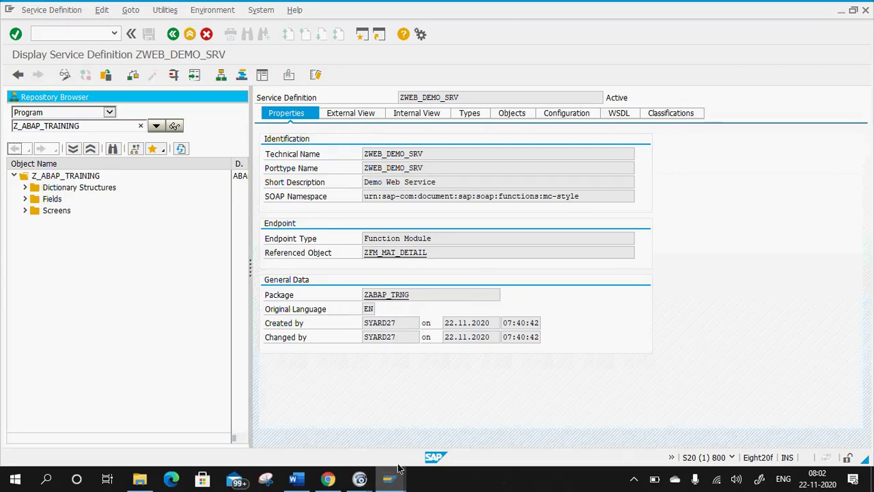
Enter /o in SAP's command field, then show the Word notes at the WSDL URL for Binding.
{"action": "left_click", "coordinate": [76, 34]}
{"action": "type", "text": "/o"}
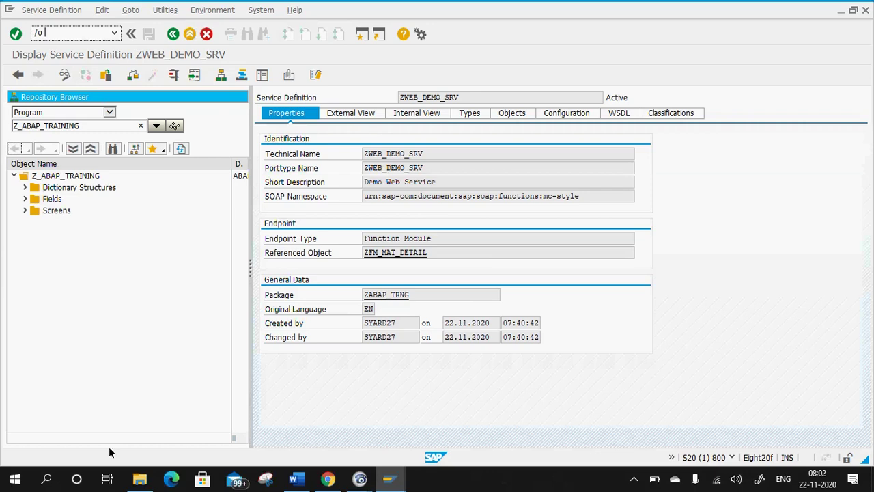
{"action": "left_click", "coordinate": [294, 479]}
{"action": "scroll", "coordinate": [320, 348], "scroll_direction": "down", "scroll_amount": 5}
{"action": "scroll", "coordinate": [320, 349], "scroll_direction": "down", "scroll_amount": 5}
{"action": "scroll", "coordinate": [311, 307], "scroll_direction": "up", "scroll_amount": 1}
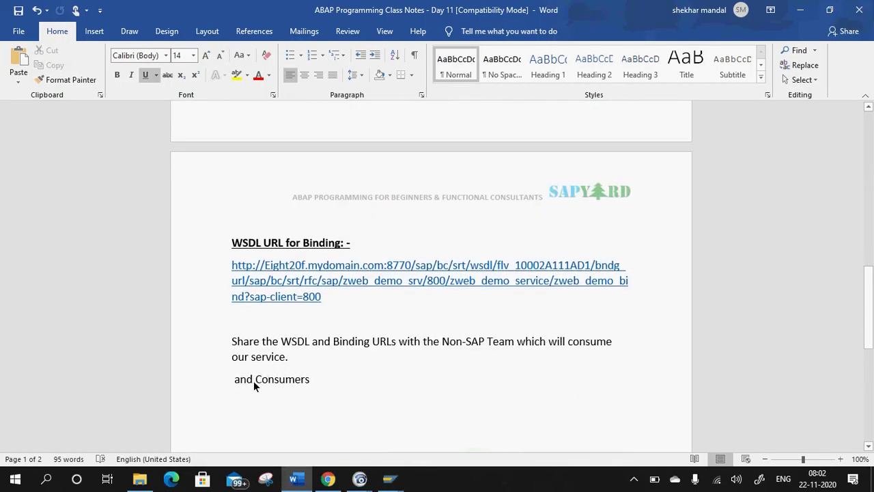
Replace 'and' before Consumers with 'WebService' and make the heading bold.
{"action": "left_click_drag", "start_coordinate": [252, 380], "coordinate": [232, 383]}
{"action": "type", "text": "WebSe"}
{"action": "type", "text": "el"}
{"action": "key", "text": "BackSpace"}
{"action": "key", "text": "BackSpace"}
{"action": "type", "text": "rvice"}
{"action": "left_click_drag", "start_coordinate": [349, 379], "coordinate": [263, 389]}
{"action": "left_click", "coordinate": [246, 403]}
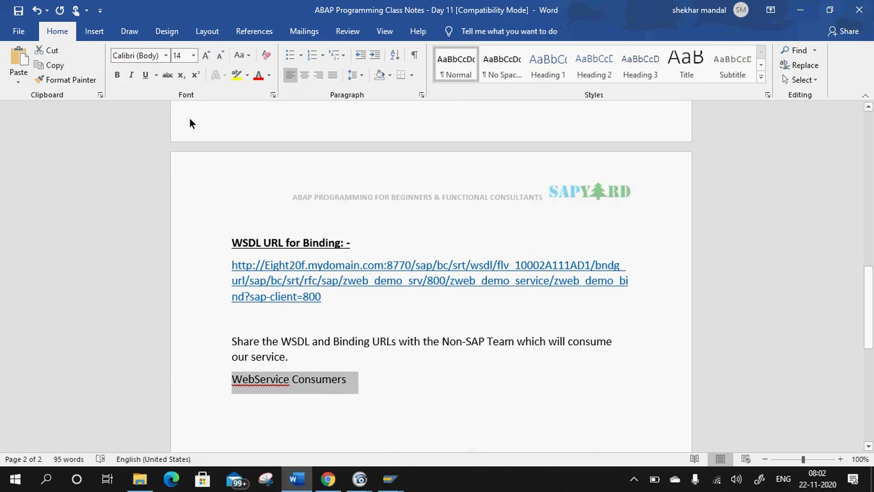
{"action": "left_click", "coordinate": [116, 75]}
{"action": "left_click", "coordinate": [357, 398]}
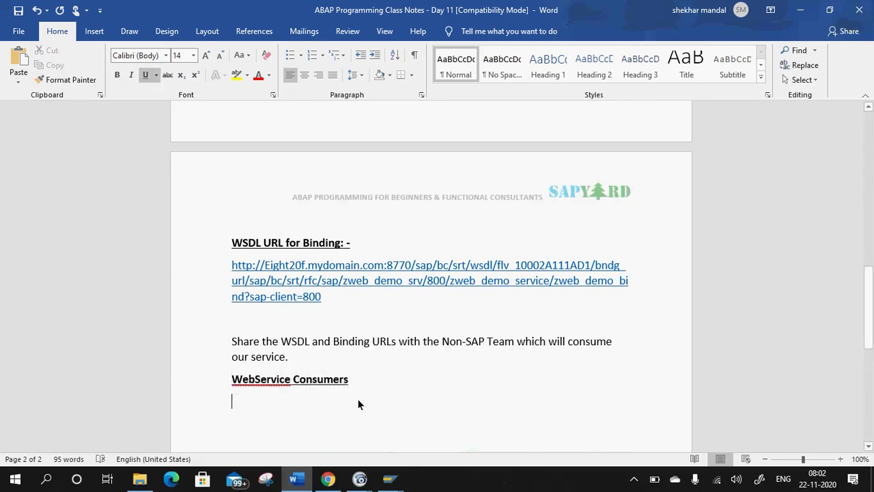
Correct the heading to 'Webservice Consumers: -' and start a new line below it.
{"action": "right_click", "coordinate": [276, 380]}
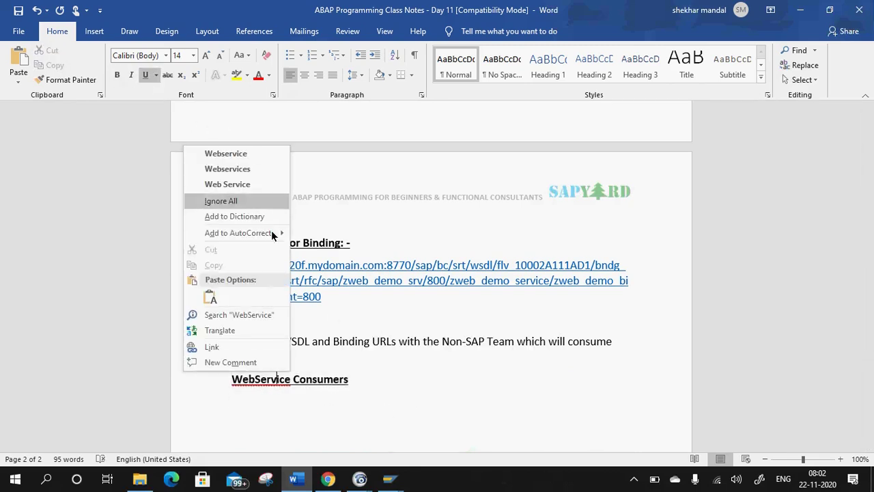
{"action": "left_click", "coordinate": [266, 156]}
{"action": "left_click", "coordinate": [350, 380]}
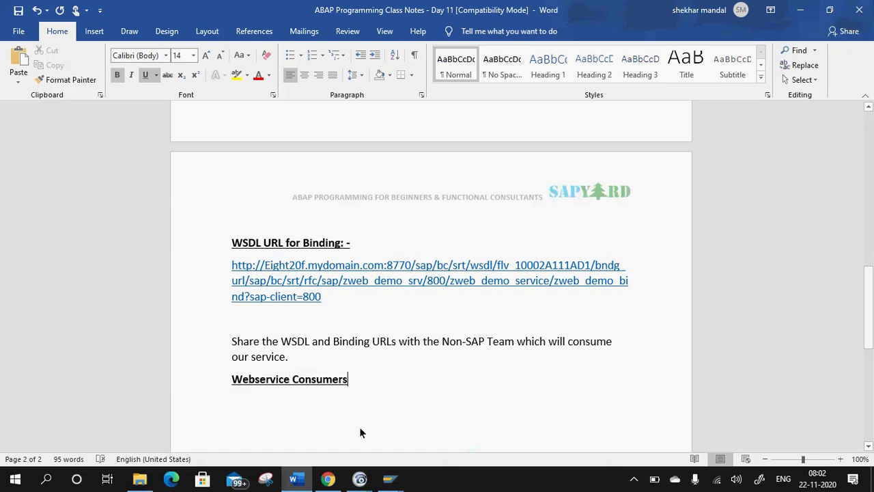
{"action": "type", "text": ":-"}
{"action": "key", "text": "Return"}
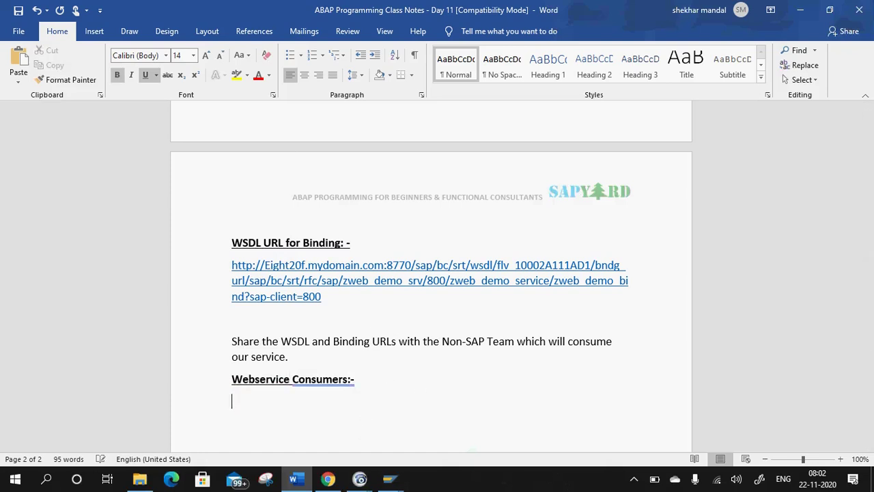
{"action": "right_click", "coordinate": [349, 384]}
{"action": "left_click", "coordinate": [321, 201]}
{"action": "left_click", "coordinate": [243, 407]}
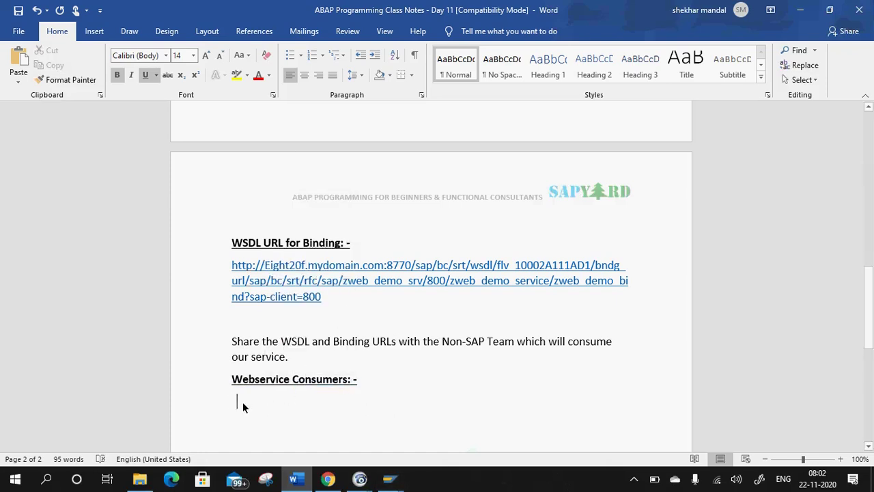
Switch back to SAP and enter /nse80 in the command field.
{"action": "key", "text": "alt+Tab"}
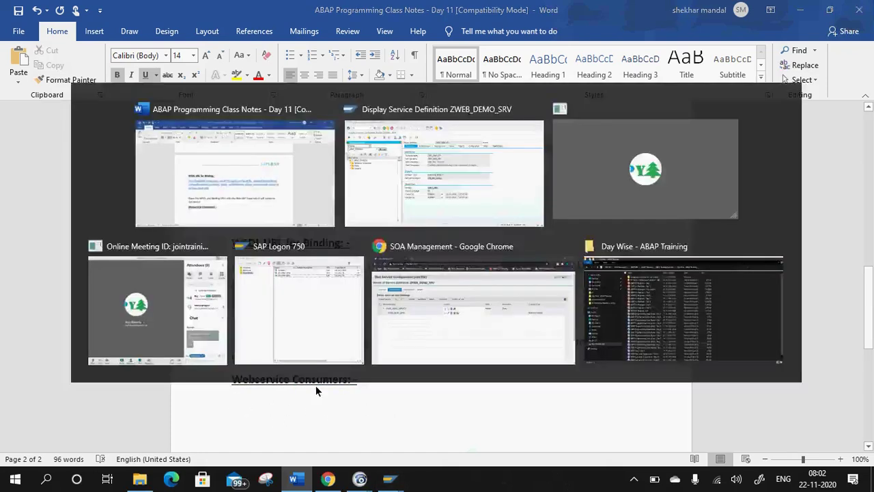
{"action": "left_click", "coordinate": [89, 35]}
{"action": "key", "text": "BackSpace"}
{"action": "key", "text": "BackSpace"}
{"action": "type", "text": "/"}
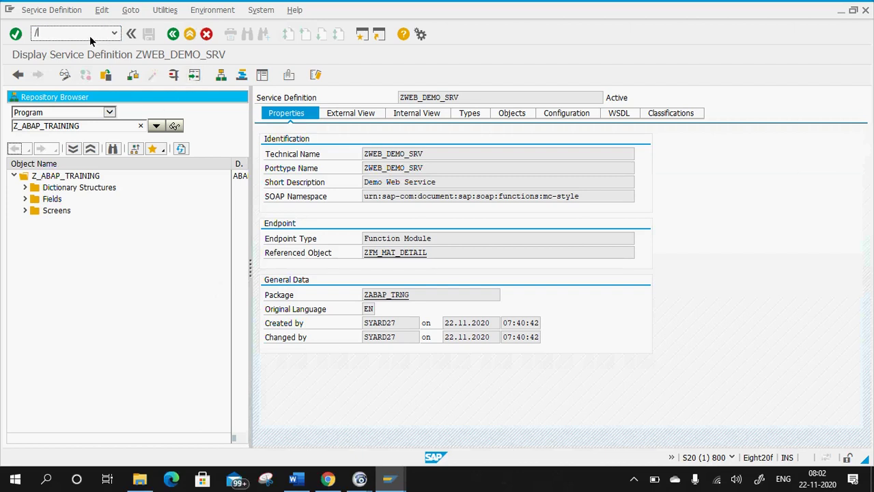
{"action": "type", "text": "nse80"}
In the Object Navigator, expand Enterprise Services and open the Service Definitions search.
{"action": "key", "text": "Return"}
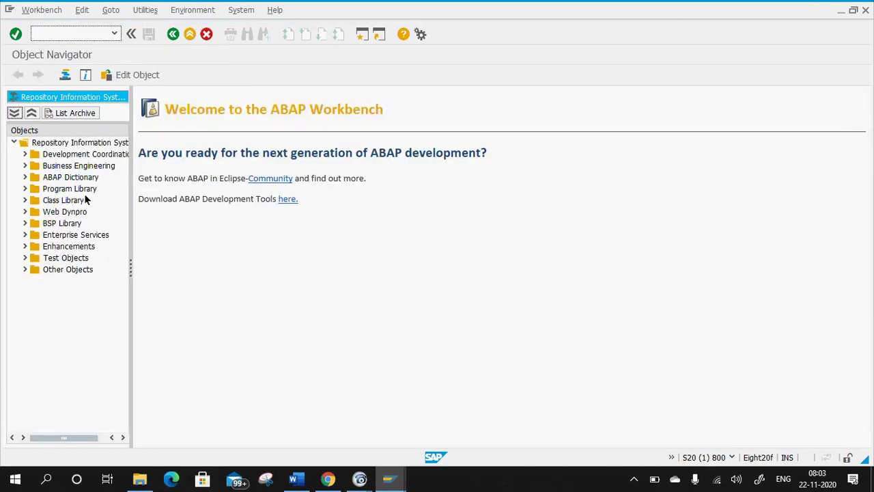
{"action": "left_click", "coordinate": [66, 236]}
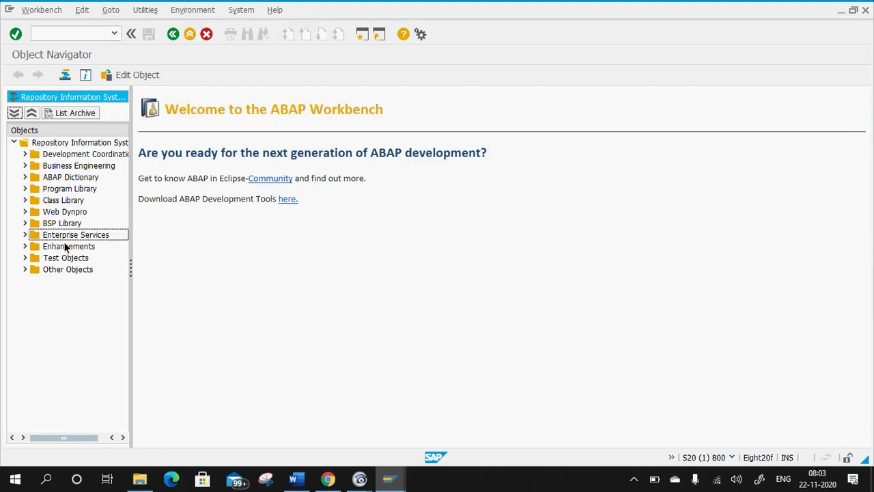
{"action": "left_click", "coordinate": [24, 235]}
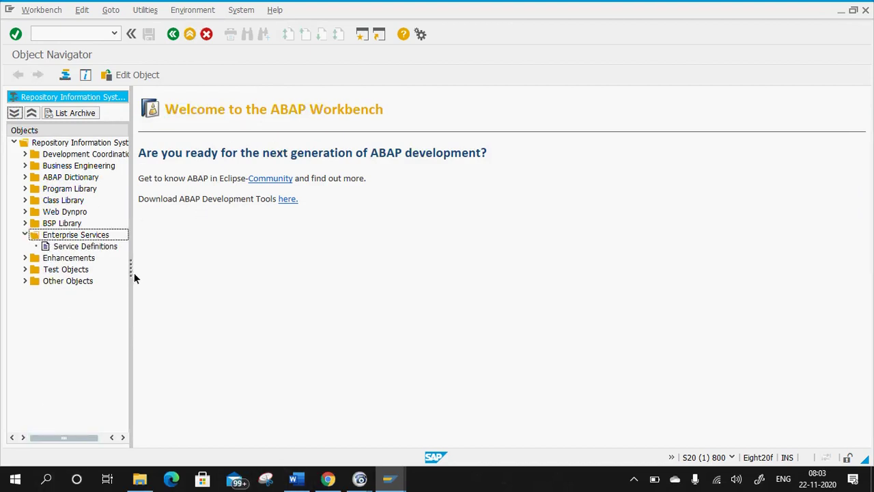
{"action": "left_click_drag", "start_coordinate": [134, 276], "coordinate": [185, 273]}
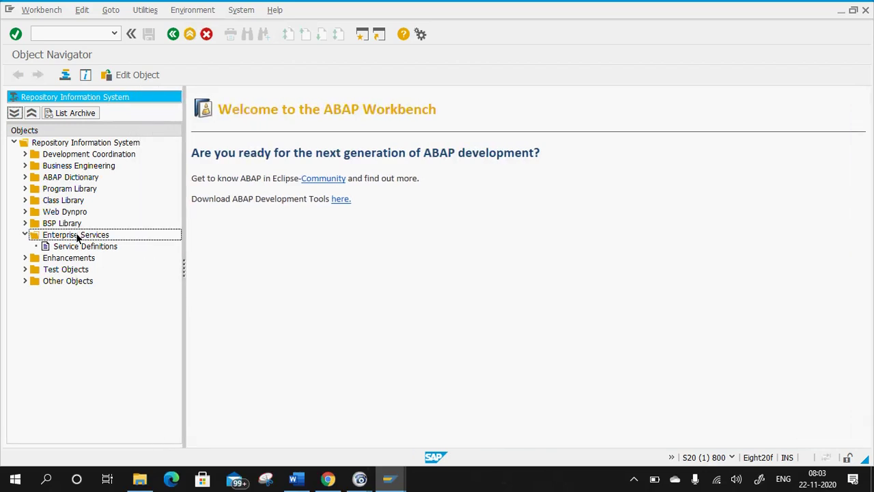
{"action": "left_click", "coordinate": [78, 247]}
{"action": "right_click", "coordinate": [78, 247]}
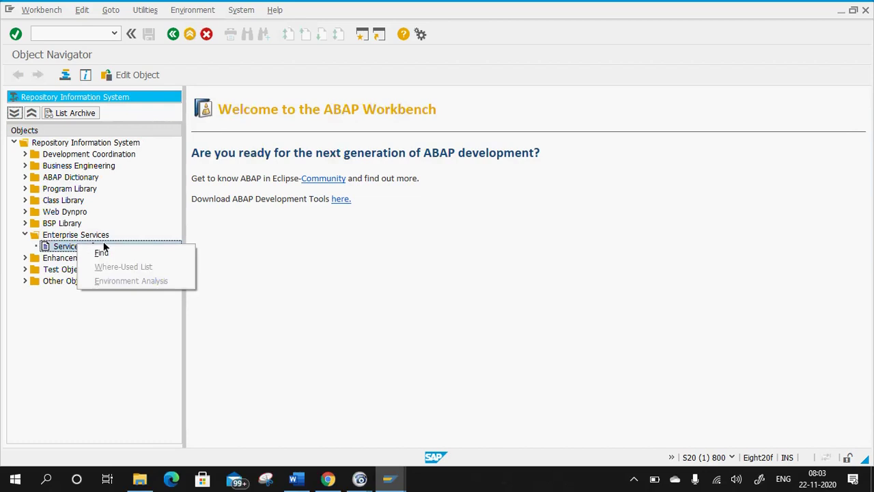
{"action": "left_click", "coordinate": [81, 284]}
{"action": "double_click", "coordinate": [80, 247]}
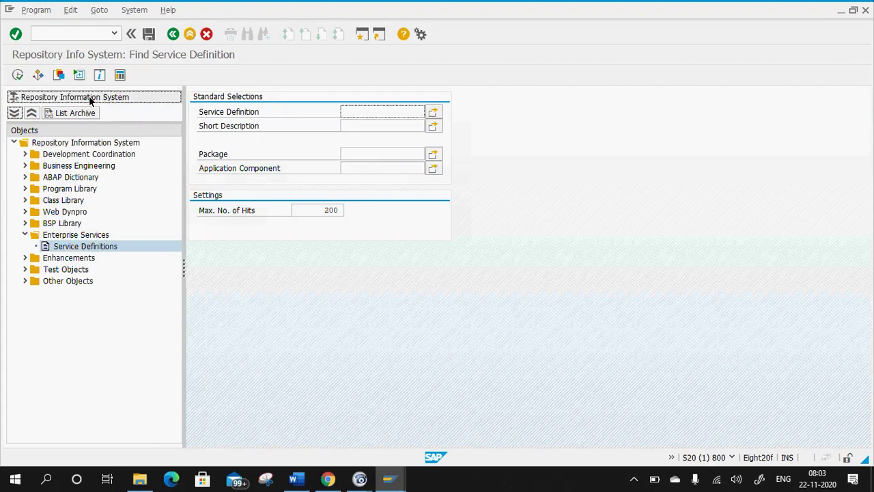
Collapse Enterprise Services and leave the Find Service Definition screen.
{"action": "right_click", "coordinate": [69, 143]}
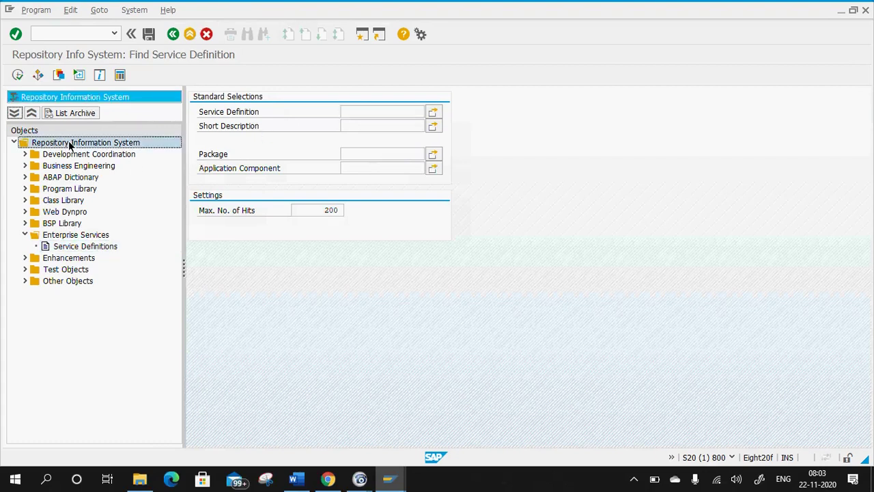
{"action": "left_click", "coordinate": [269, 388]}
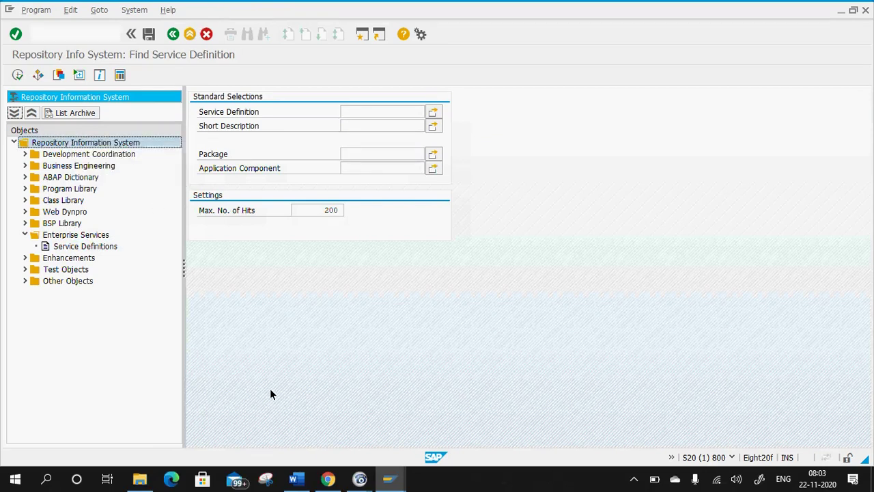
{"action": "left_click", "coordinate": [25, 234]}
{"action": "left_click", "coordinate": [172, 36]}
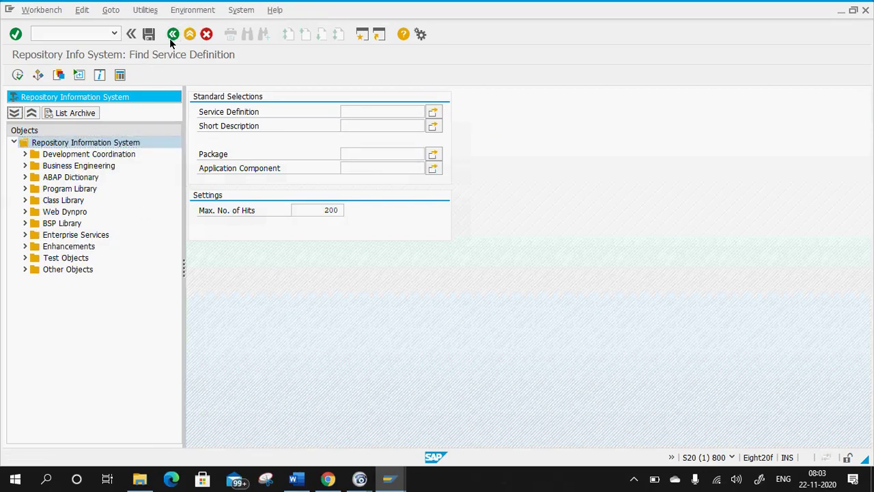
{"action": "left_click", "coordinate": [172, 37]}
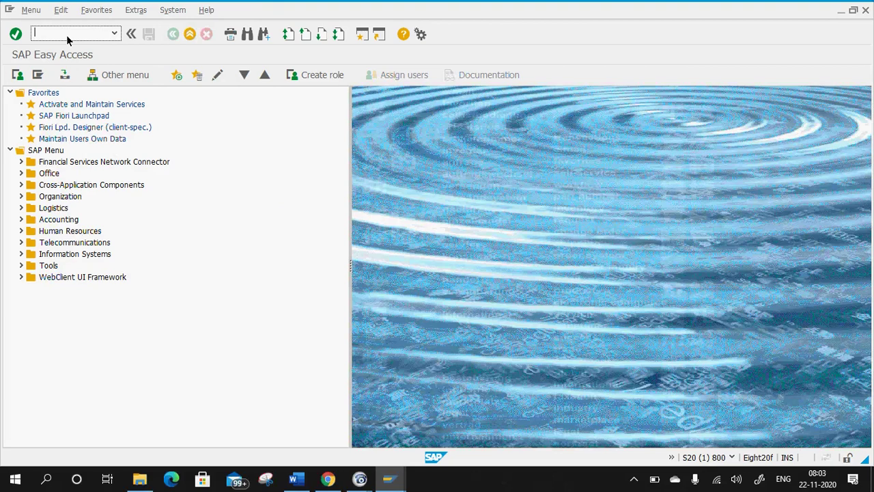
{"action": "type", "text": "se80"}
{"action": "key", "text": "Return"}
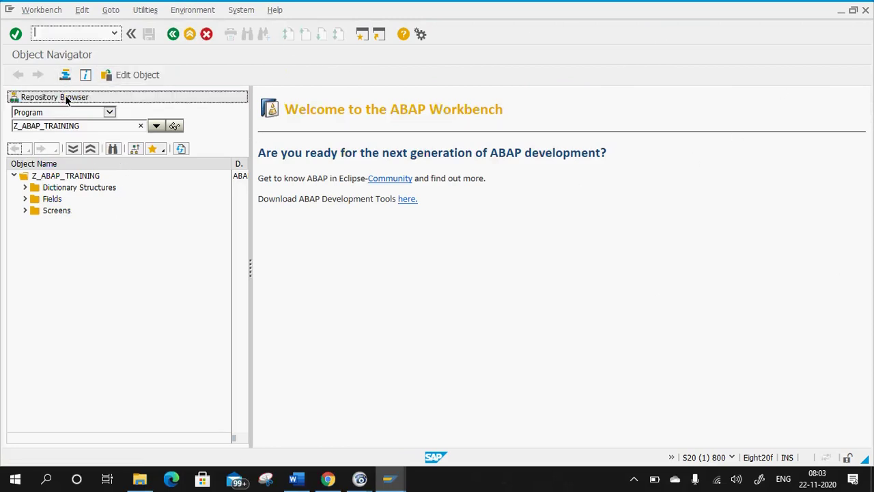
{"action": "left_click", "coordinate": [75, 177]}
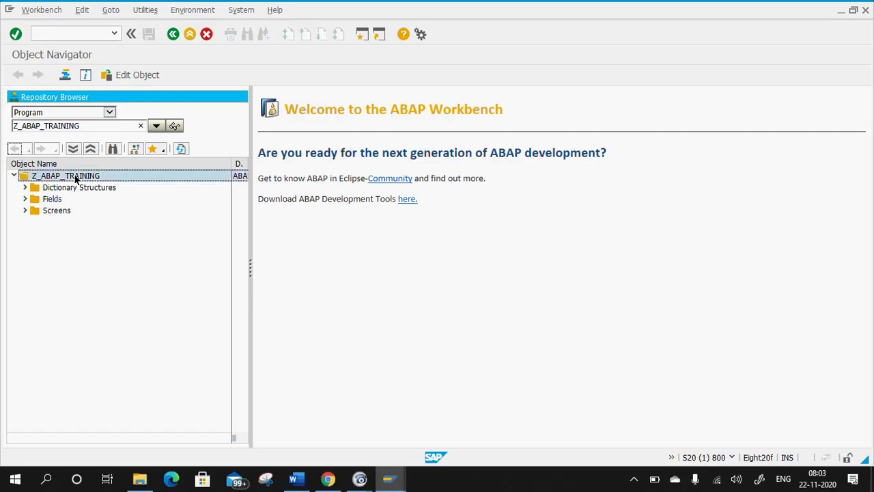
{"action": "left_click", "coordinate": [51, 128]}
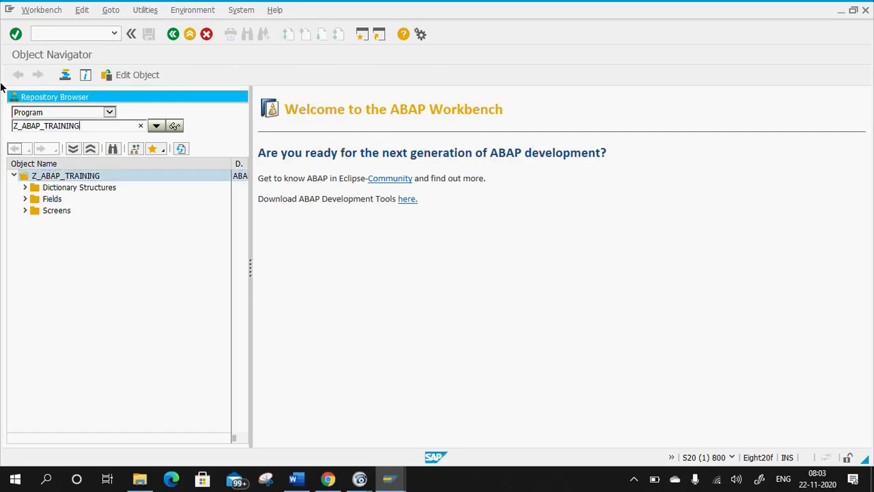
{"action": "left_click", "coordinate": [100, 113]}
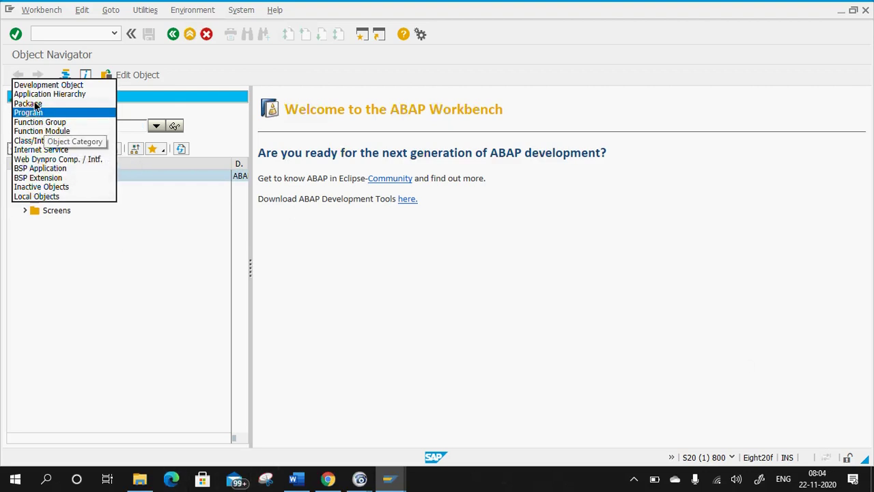
{"action": "left_click", "coordinate": [36, 104]}
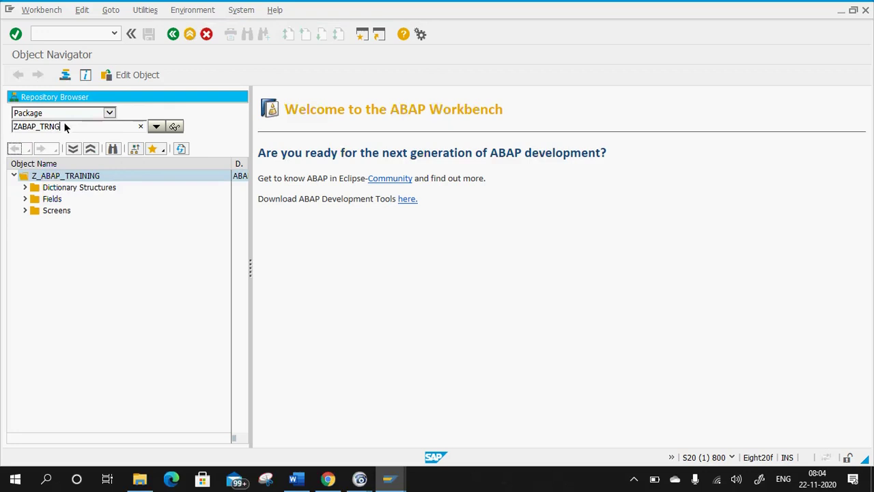
{"action": "key", "text": "Return"}
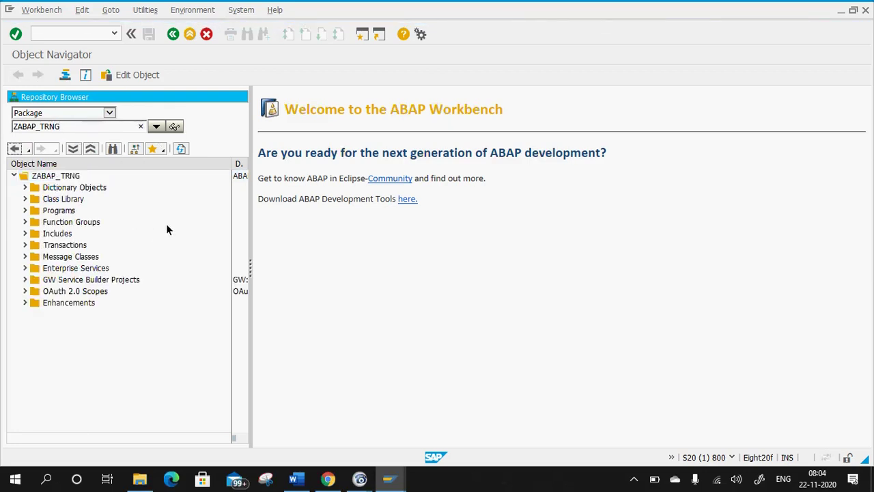
{"action": "left_click", "coordinate": [57, 176]}
{"action": "right_click", "coordinate": [55, 175]}
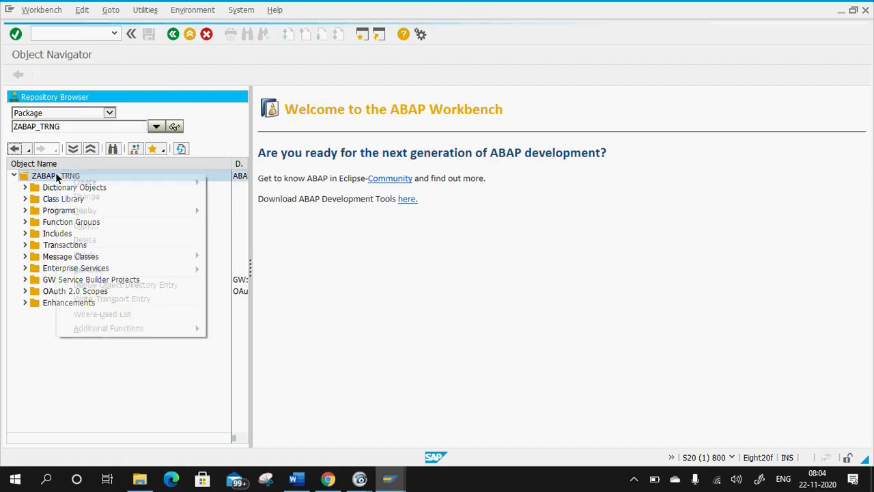
{"action": "mouse_move", "coordinate": [106, 181]}
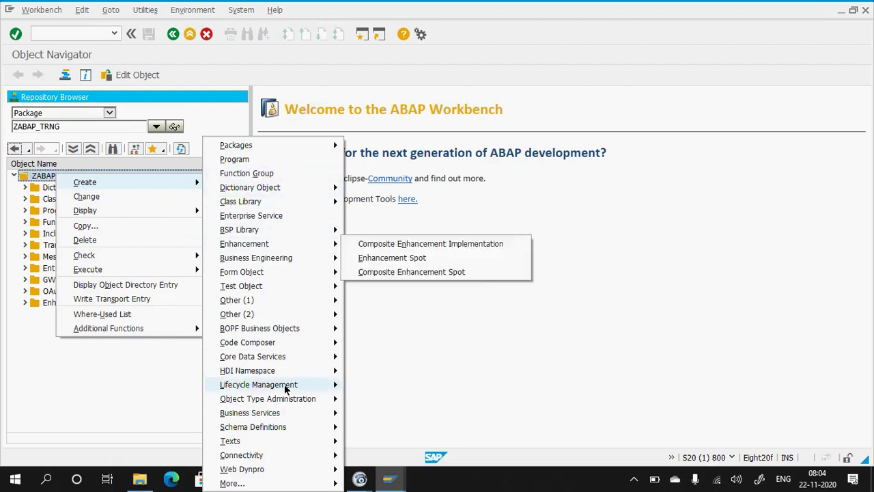
{"action": "mouse_move", "coordinate": [298, 418]}
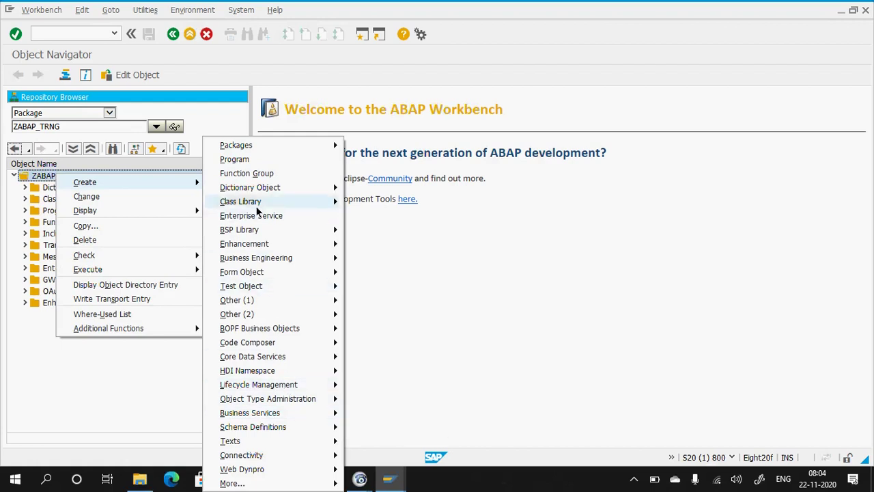
{"action": "mouse_move", "coordinate": [251, 149]}
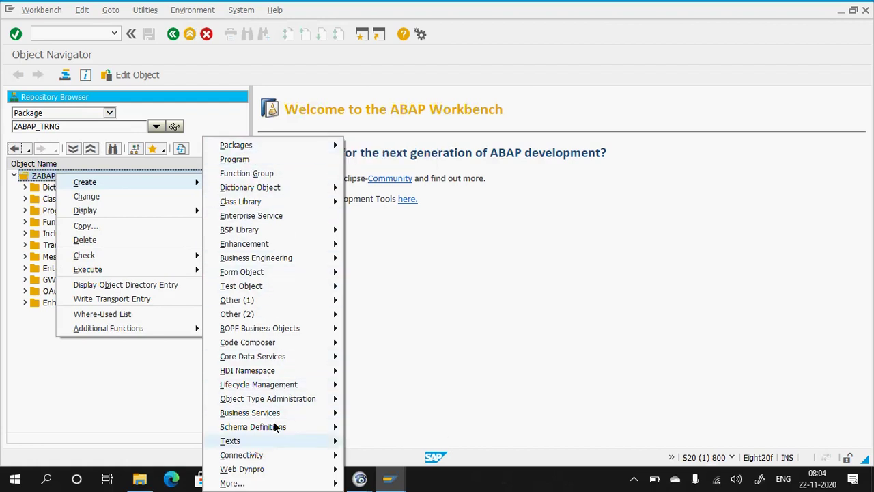
{"action": "left_click", "coordinate": [624, 235]}
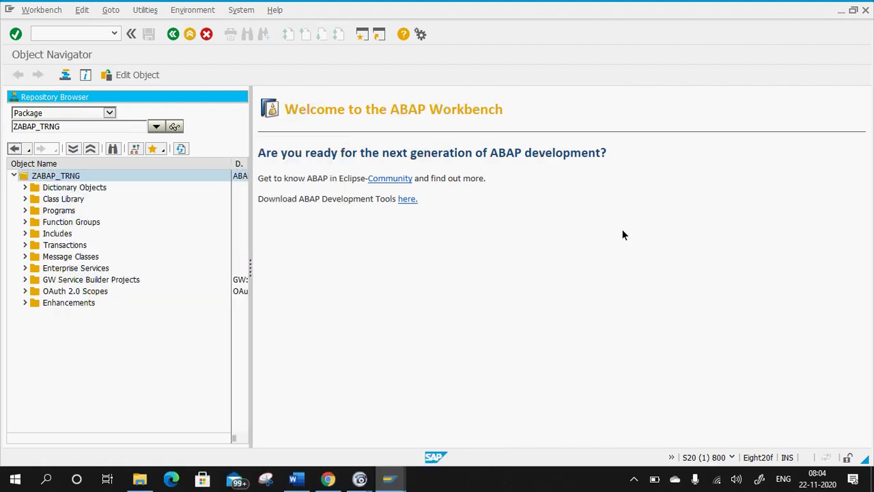
{"action": "left_click", "coordinate": [299, 419]}
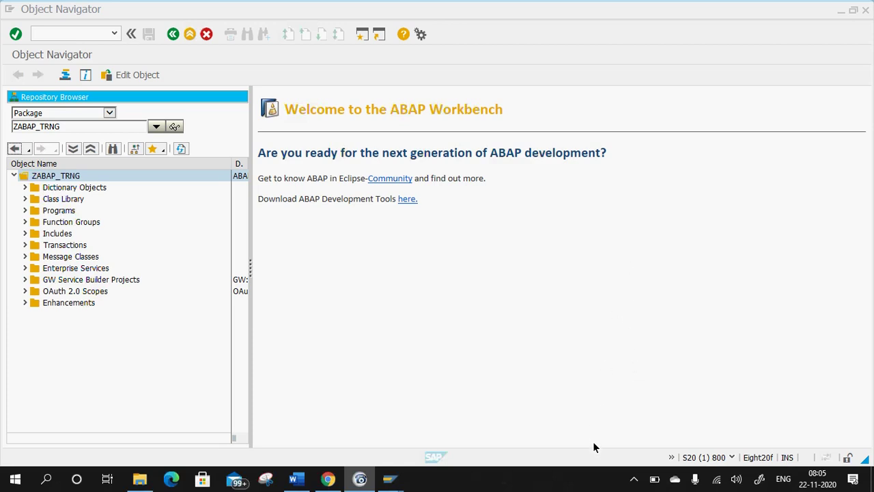
{"action": "left_click", "coordinate": [296, 479]}
Scroll the Word notes between the binding WSDL URL and the Webservice Provider steps, then return to SAP.
{"action": "scroll", "coordinate": [321, 282], "scroll_direction": "up", "scroll_amount": 12}
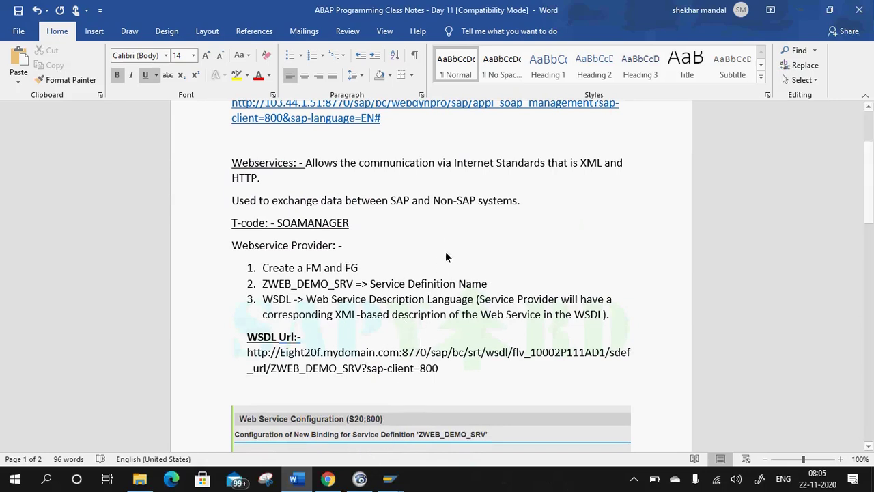
{"action": "scroll", "coordinate": [414, 283], "scroll_direction": "down", "scroll_amount": 6}
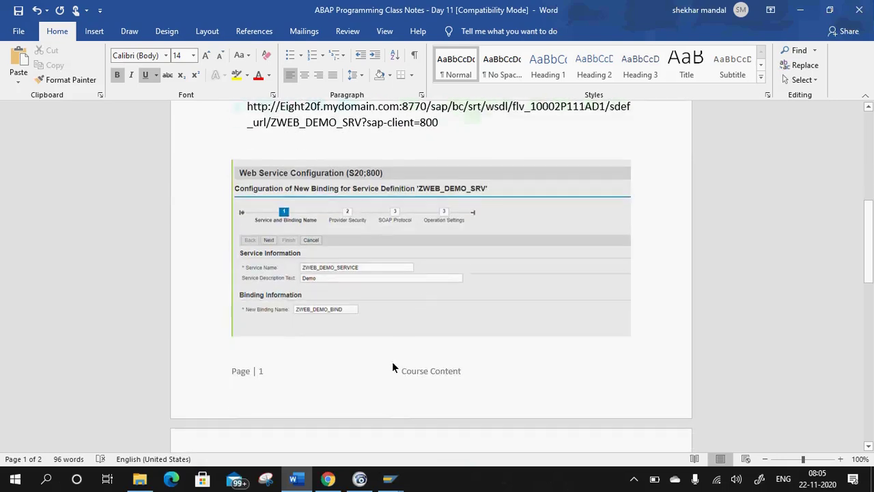
{"action": "scroll", "coordinate": [400, 386], "scroll_direction": "down", "scroll_amount": 5}
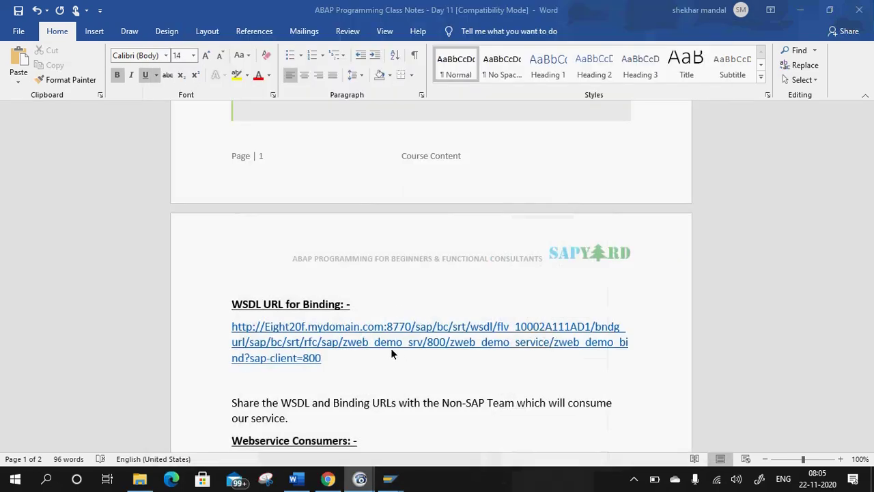
{"action": "scroll", "coordinate": [392, 345], "scroll_direction": "up", "scroll_amount": 10}
{"action": "scroll", "coordinate": [388, 332], "scroll_direction": "up", "scroll_amount": 1}
{"action": "scroll", "coordinate": [381, 223], "scroll_direction": "down", "scroll_amount": 3}
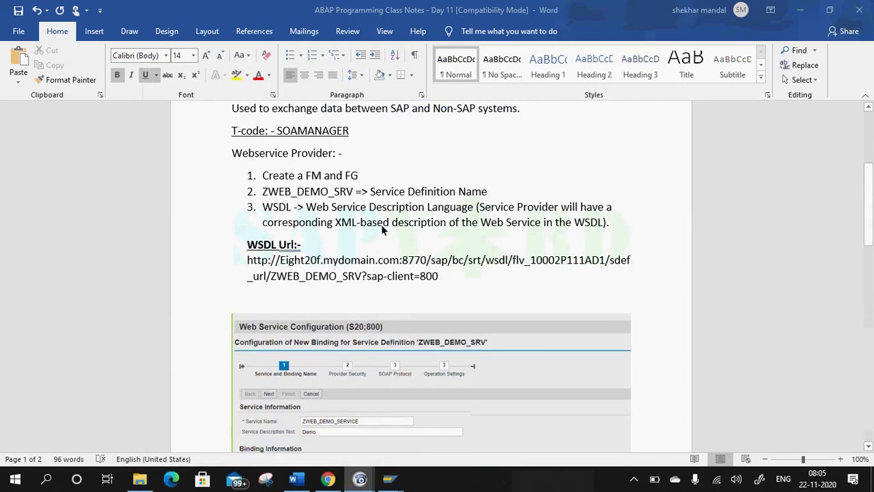
{"action": "mouse_move", "coordinate": [389, 478]}
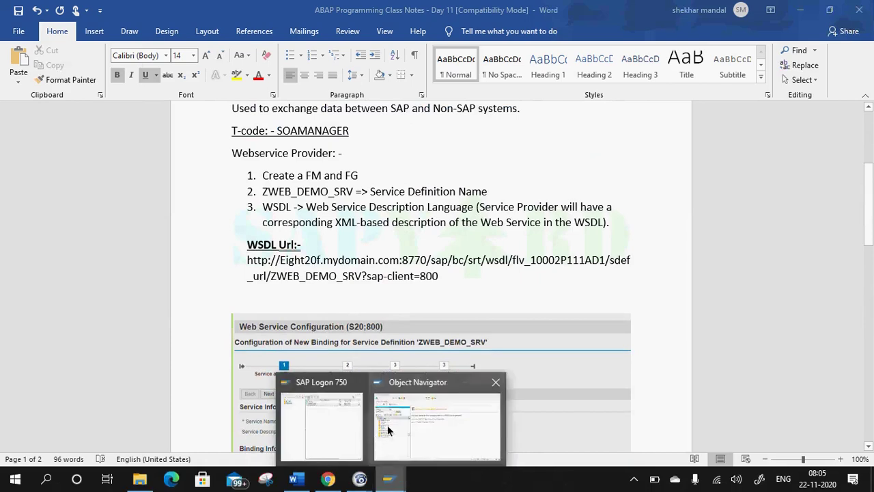
{"action": "left_click", "coordinate": [403, 430]}
Open the Function Builder with /o se37 in a new session and display ZFM_MAT_DETAIL.
{"action": "left_click", "coordinate": [63, 36]}
{"action": "type", "text": "/o se37"}
{"action": "key", "text": "Return"}
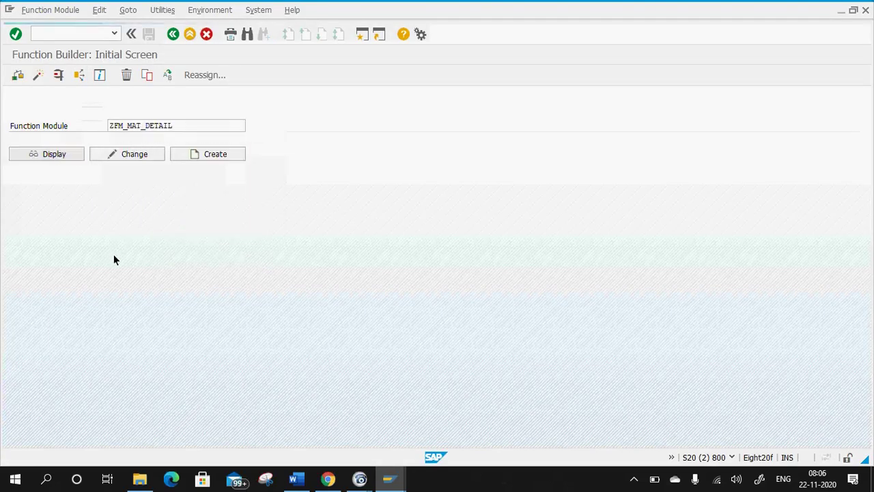
{"action": "key", "text": "F7"}
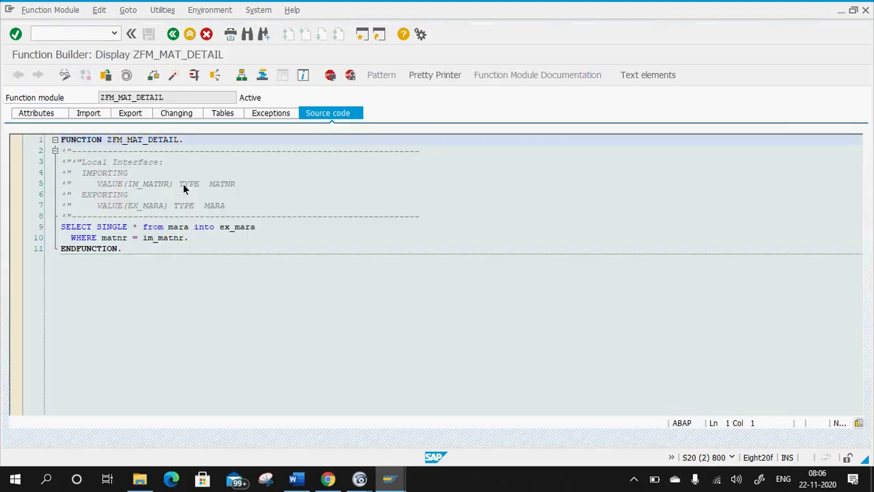
Glance at the Word class notes, then return to the Function Builder.
{"action": "left_click", "coordinate": [310, 485]}
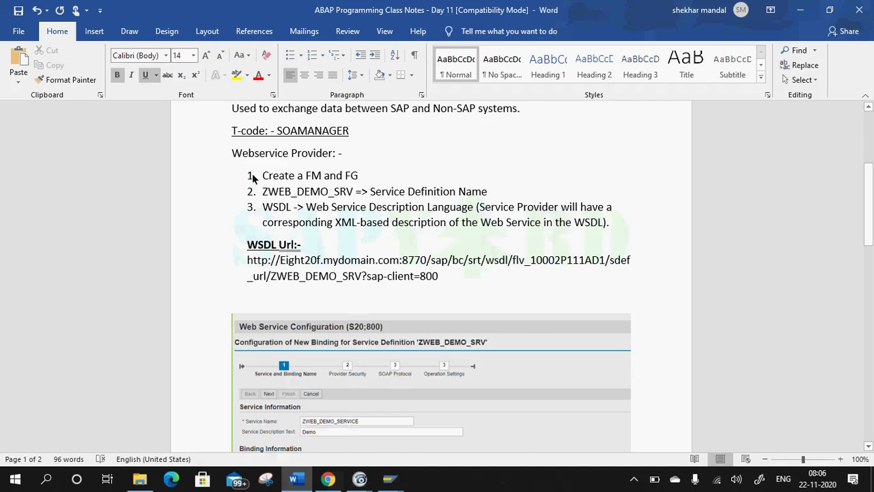
{"action": "mouse_move", "coordinate": [393, 483]}
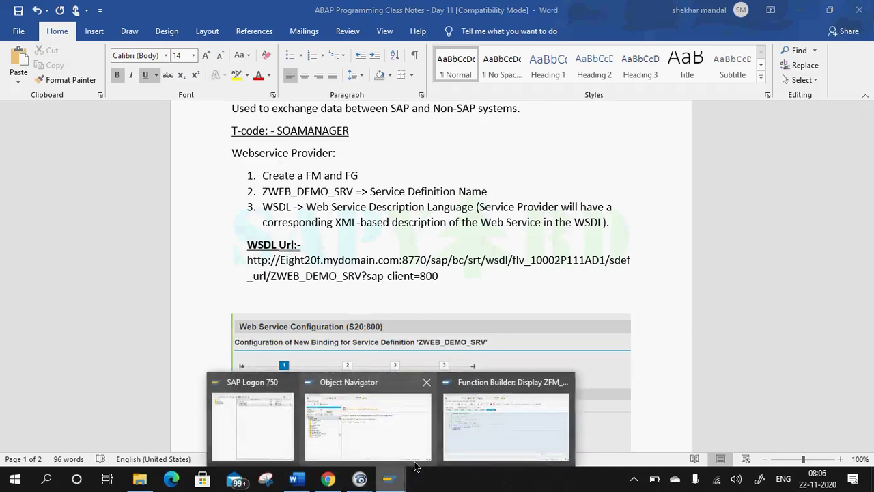
{"action": "left_click", "coordinate": [505, 410]}
Browse Utilities > More Utilities for Create Web Service, dismiss it, and return to Word.
{"action": "left_click", "coordinate": [161, 11]}
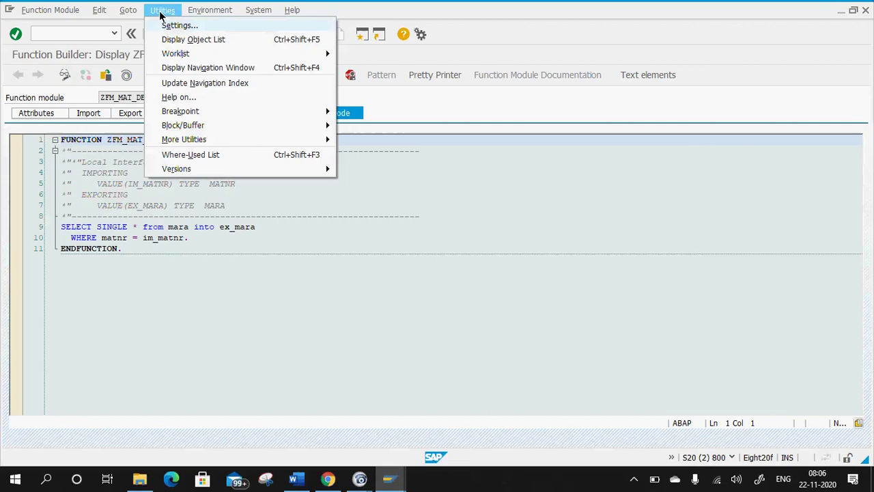
{"action": "mouse_move", "coordinate": [253, 140]}
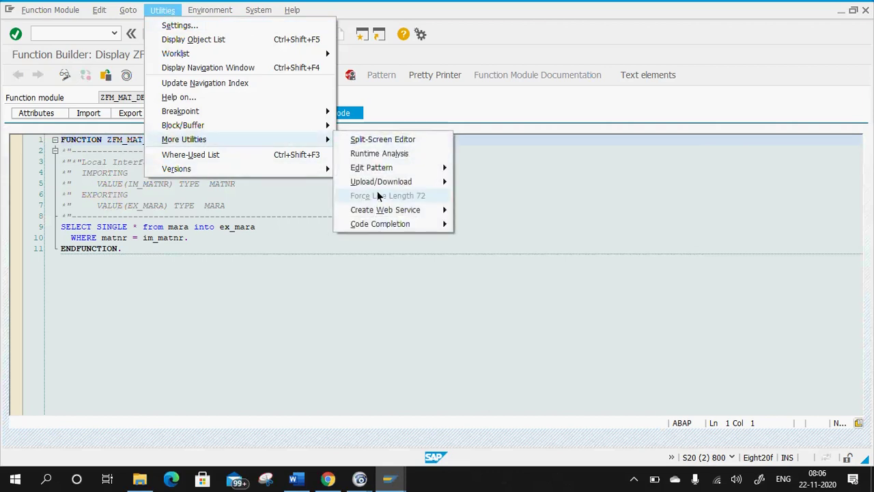
{"action": "mouse_move", "coordinate": [388, 212]}
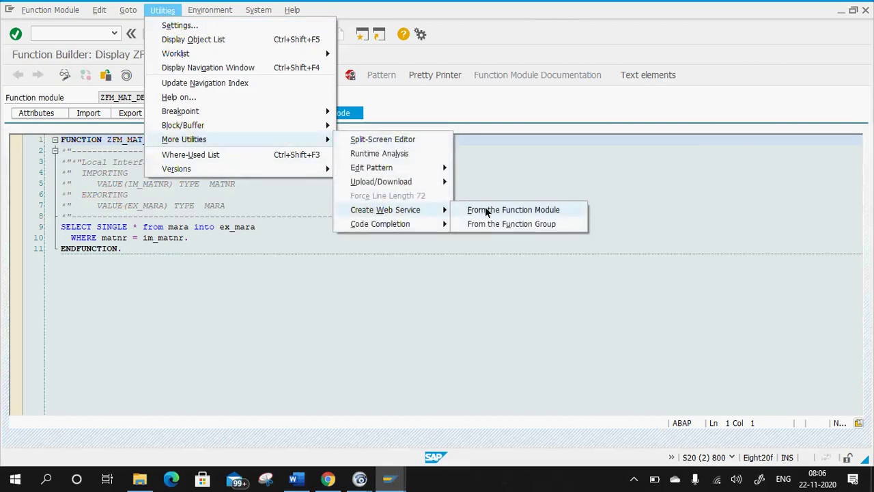
{"action": "left_click", "coordinate": [519, 162]}
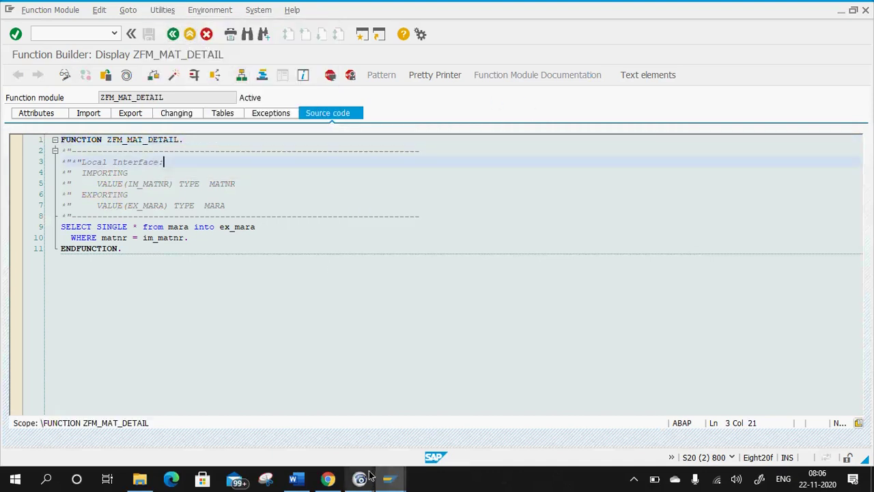
{"action": "mouse_move", "coordinate": [360, 478]}
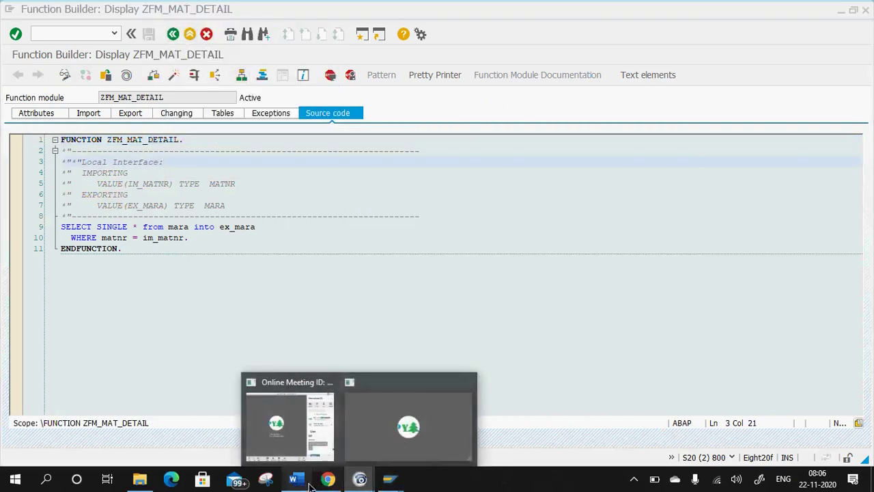
{"action": "left_click", "coordinate": [296, 478]}
Scroll the notes to the SOAMANAGER link and select its URL.
{"action": "scroll", "coordinate": [352, 246], "scroll_direction": "up", "scroll_amount": 2}
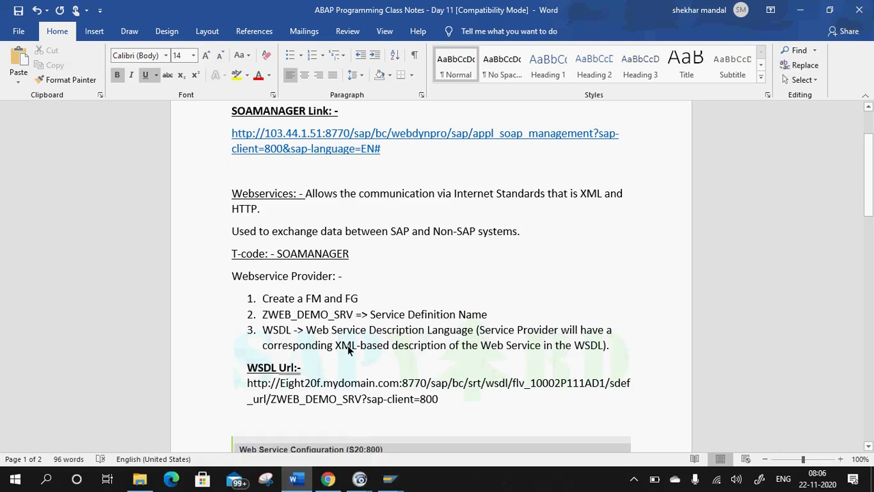
{"action": "scroll", "coordinate": [317, 383], "scroll_direction": "down", "scroll_amount": 7}
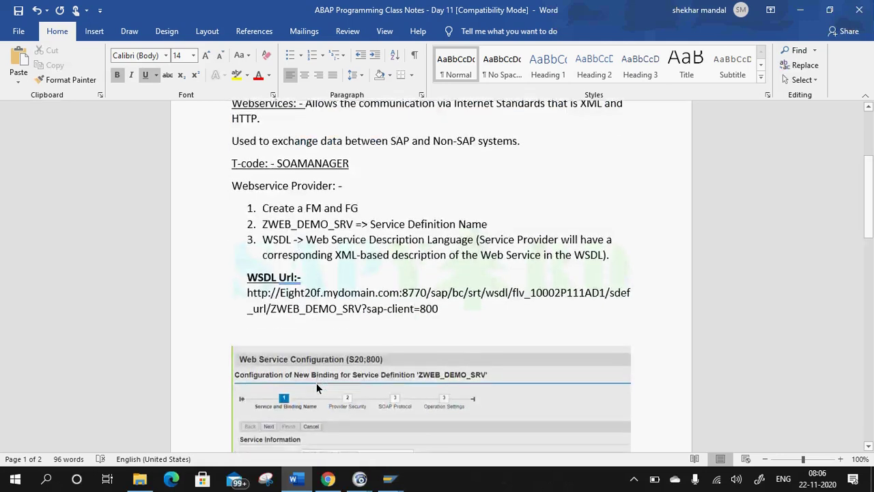
{"action": "scroll", "coordinate": [317, 379], "scroll_direction": "down", "scroll_amount": 5}
{"action": "scroll", "coordinate": [310, 356], "scroll_direction": "up", "scroll_amount": 15}
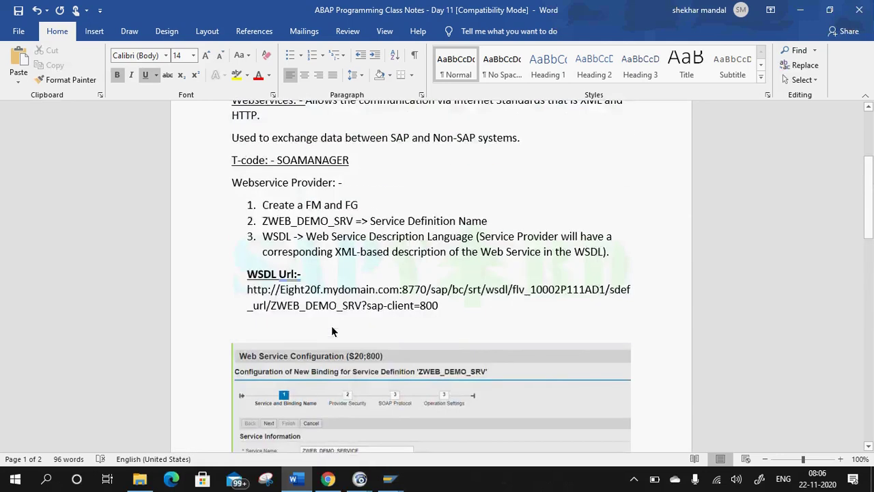
{"action": "left_click_drag", "start_coordinate": [383, 241], "coordinate": [229, 228]}
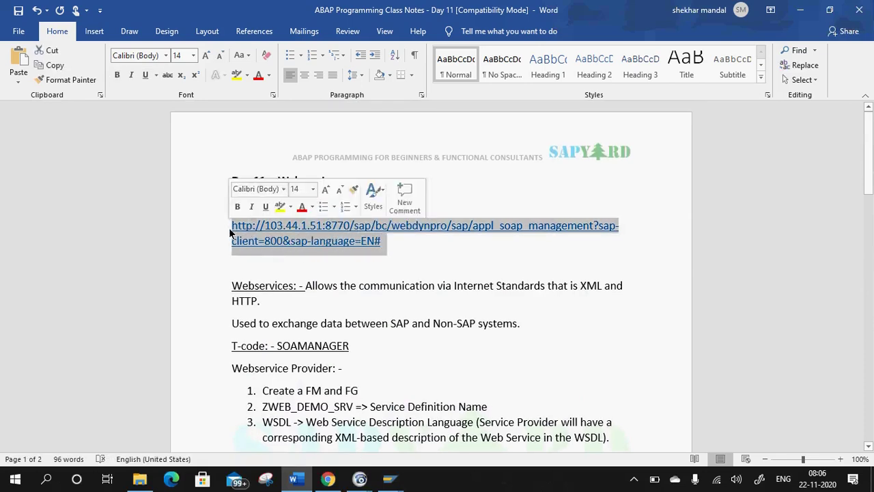
Bring up the online meeting window and scroll down to the WSDL URL section.
{"action": "left_click", "coordinate": [360, 478]}
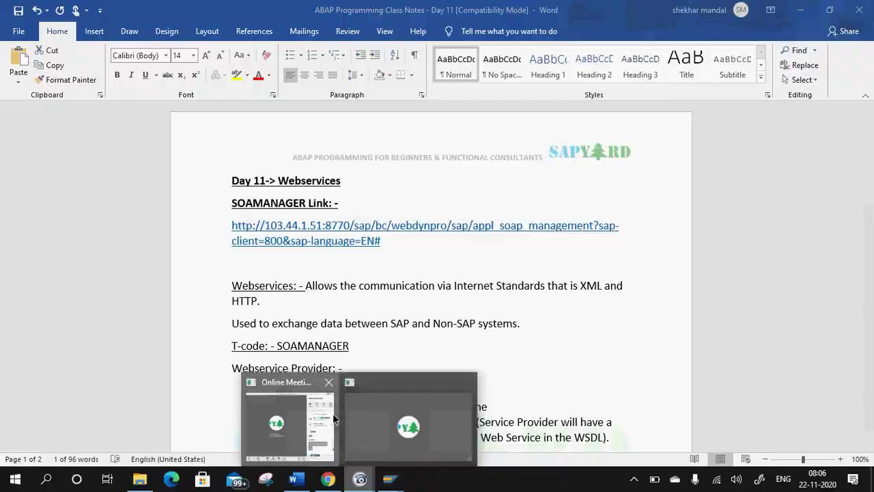
{"action": "left_click", "coordinate": [332, 413]}
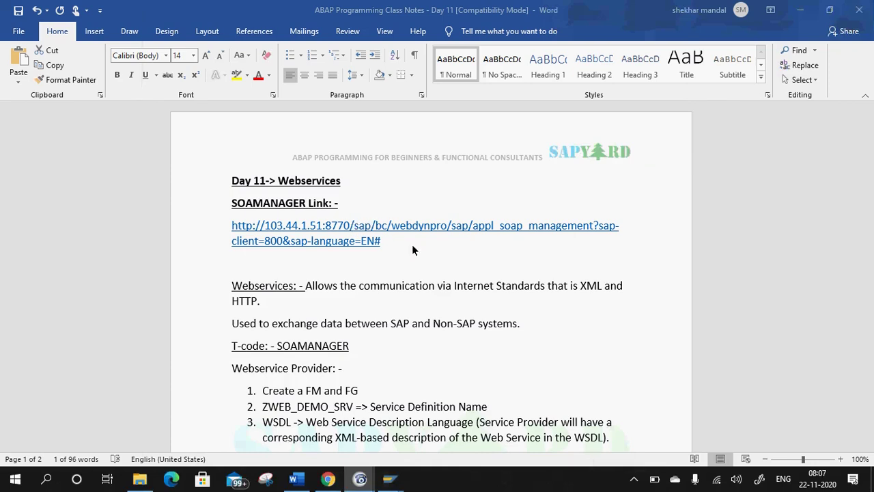
{"action": "scroll", "coordinate": [402, 237], "scroll_direction": "down", "scroll_amount": 8}
{"action": "mouse_move", "coordinate": [360, 477]}
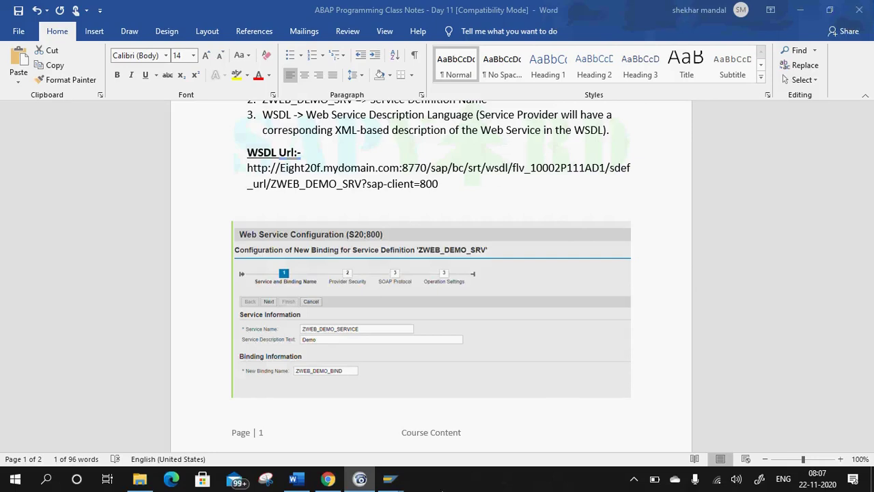
Review ZFM_MAT_DETAIL's attributes, import parameters and export parameters.
{"action": "left_click", "coordinate": [484, 419]}
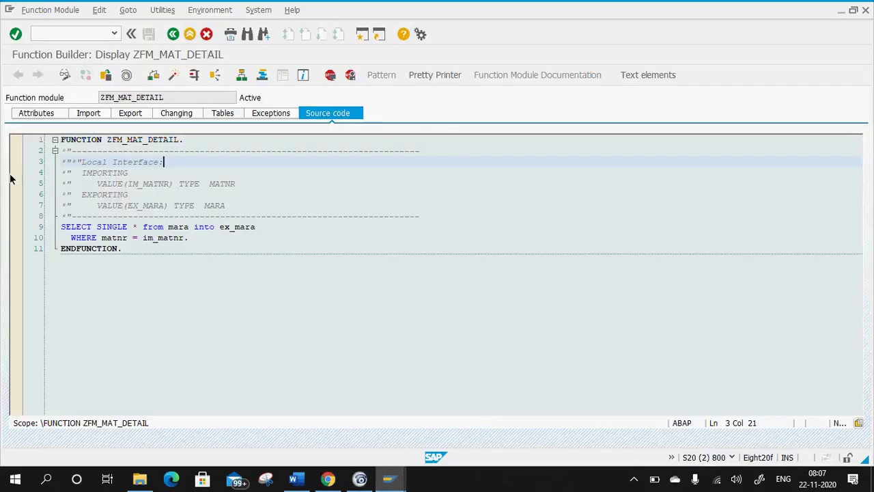
{"action": "left_click", "coordinate": [38, 114]}
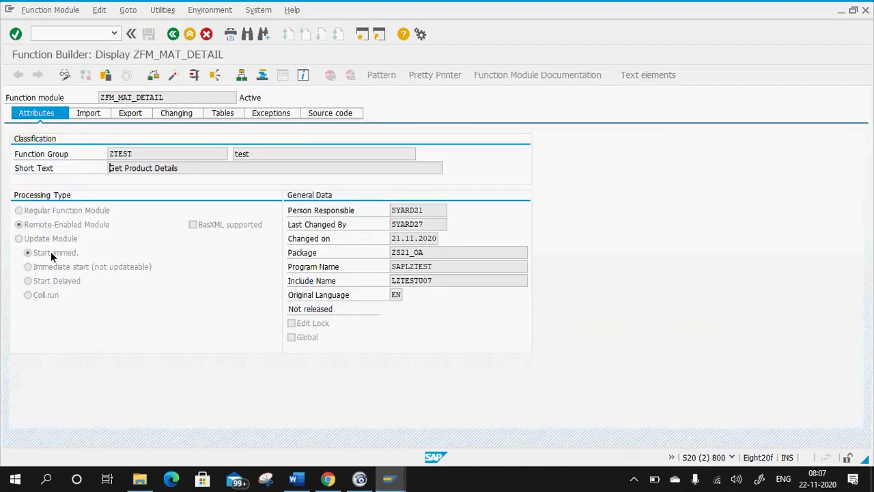
{"action": "left_click", "coordinate": [84, 113]}
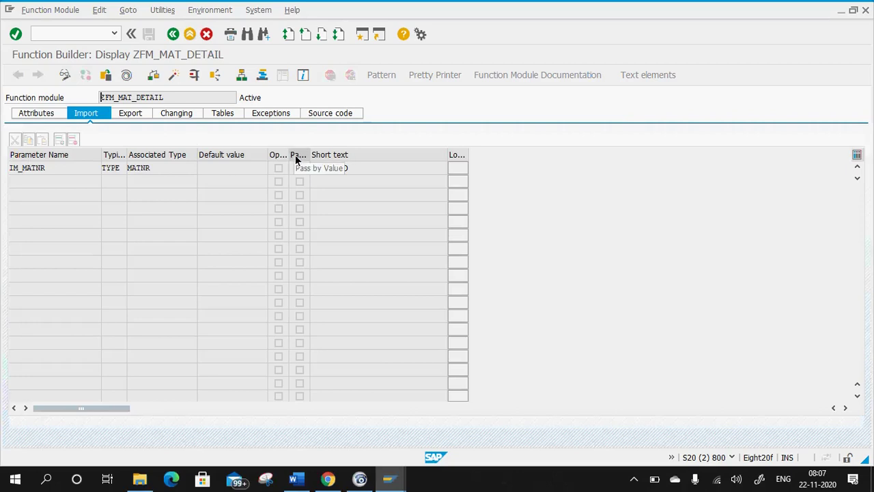
{"action": "left_click", "coordinate": [136, 115]}
{"action": "left_click", "coordinate": [38, 113]}
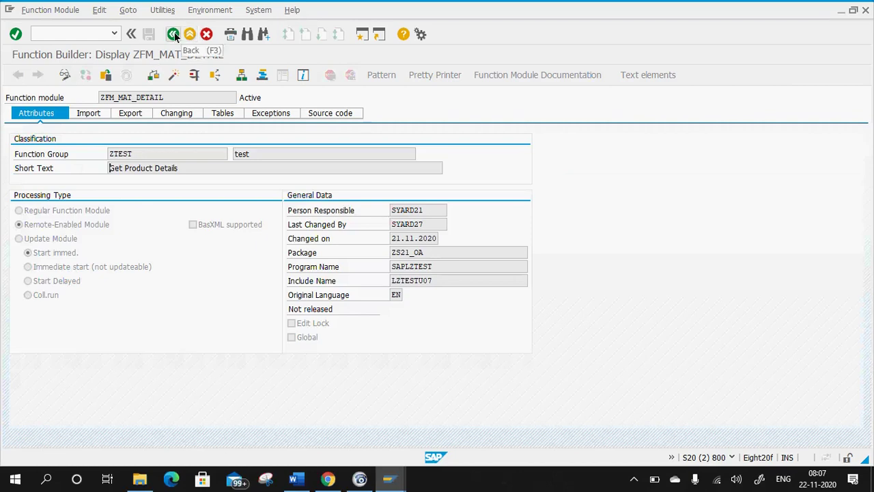
Go back and display the ZFM_MAT_DETAIL source code, then bring the Word notes forward.
{"action": "left_click", "coordinate": [174, 34]}
{"action": "left_click", "coordinate": [75, 155]}
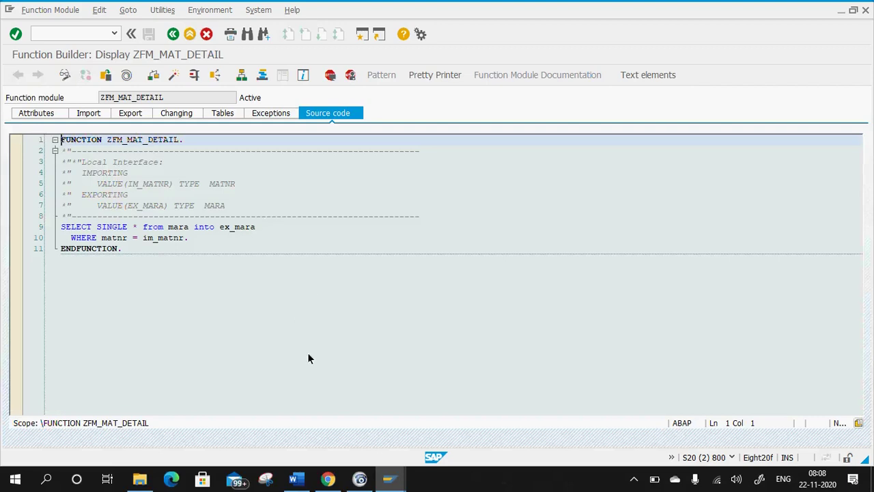
{"action": "left_click", "coordinate": [298, 480]}
{"action": "scroll", "coordinate": [370, 303], "scroll_direction": "up", "scroll_amount": 6}
Append '(RFC enabled FM)' to list item 1, making it 'Create a FM and FG (RFC enabled FM)'.
{"action": "scroll", "coordinate": [327, 294], "scroll_direction": "down", "scroll_amount": 3}
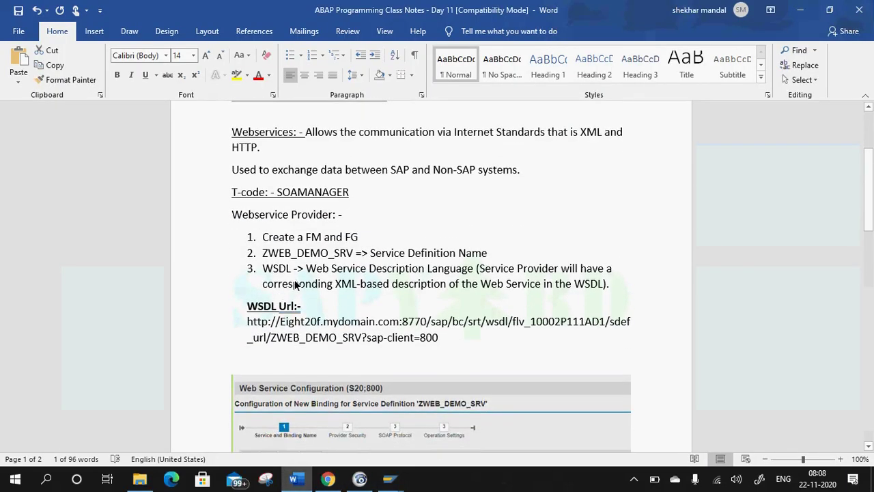
{"action": "left_click", "coordinate": [361, 237]}
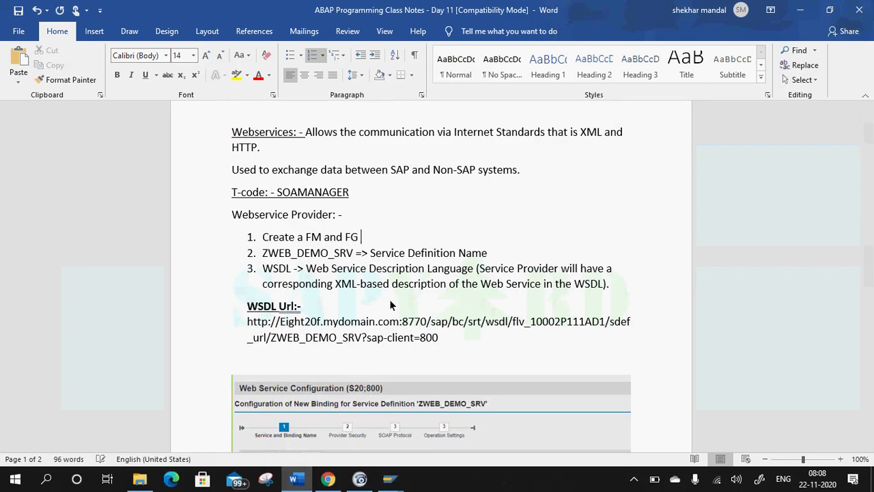
{"action": "type", "text": "(RFC enabled "}
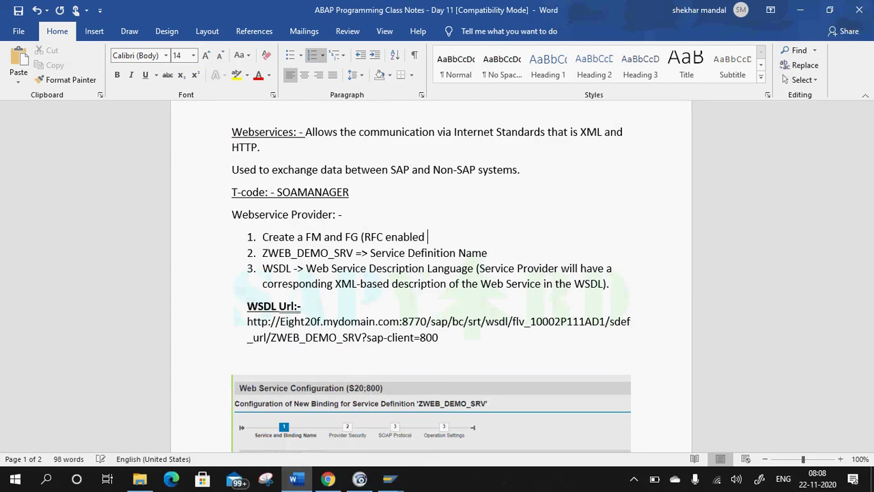
{"action": "type", "text": "FM)"}
{"action": "left_click", "coordinate": [492, 212]}
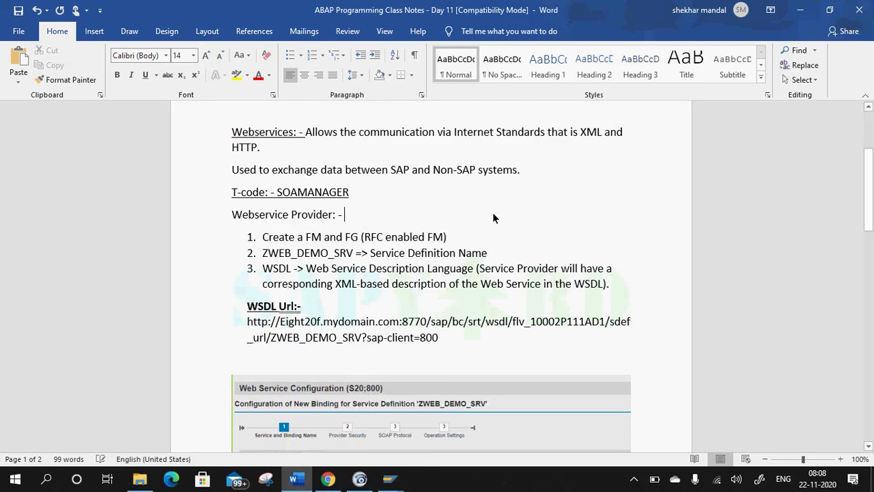
{"action": "scroll", "coordinate": [451, 229], "scroll_direction": "down", "scroll_amount": 6}
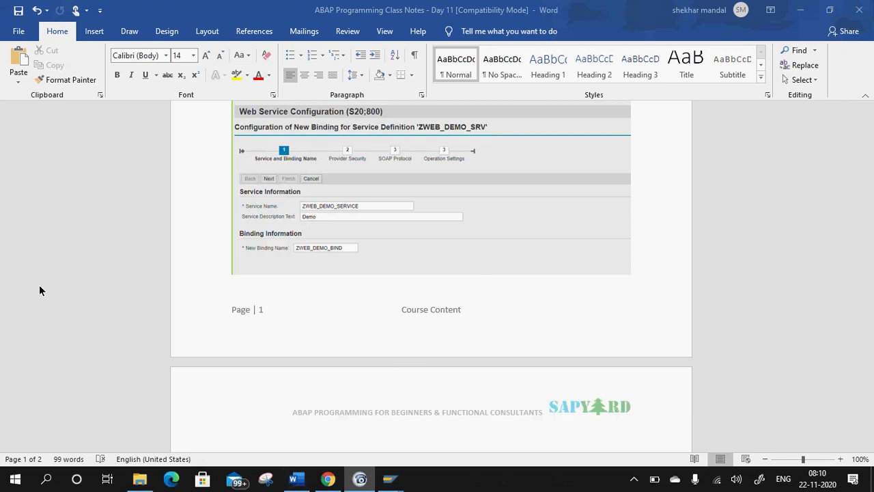
{"action": "scroll", "coordinate": [379, 232], "scroll_direction": "down", "scroll_amount": 8}
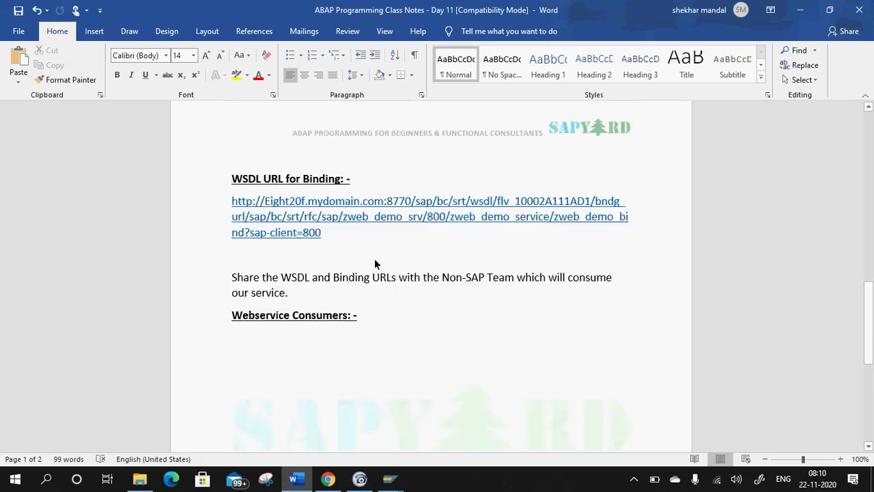
{"action": "scroll", "coordinate": [396, 256], "scroll_direction": "up", "scroll_amount": 5}
{"action": "scroll", "coordinate": [413, 266], "scroll_direction": "up", "scroll_amount": 3}
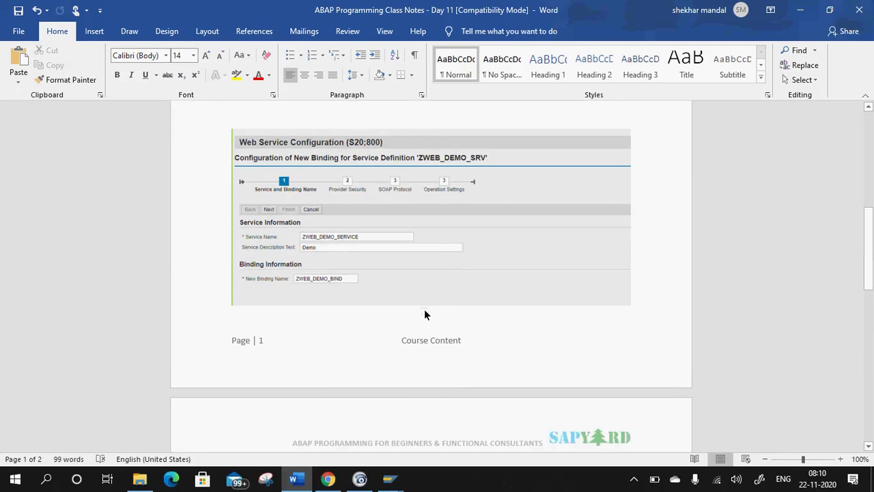
{"action": "scroll", "coordinate": [376, 245], "scroll_direction": "up", "scroll_amount": 5}
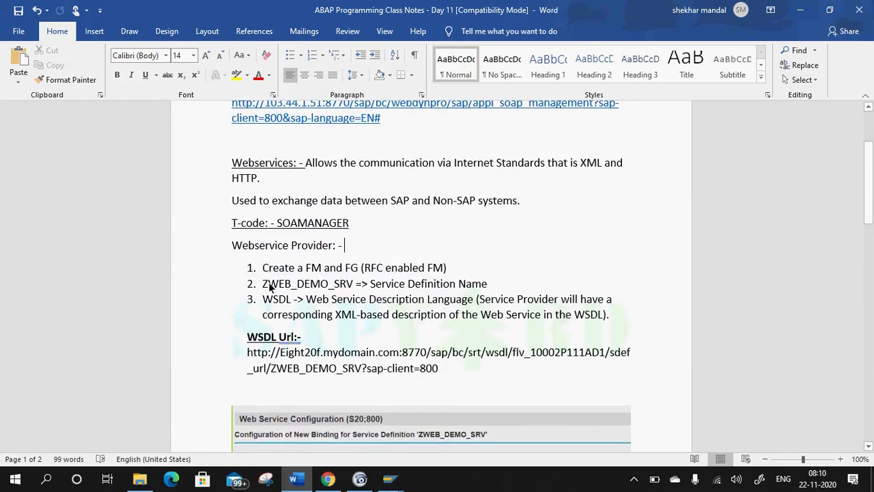
{"action": "scroll", "coordinate": [301, 299], "scroll_direction": "down", "scroll_amount": 2}
{"action": "scroll", "coordinate": [301, 298], "scroll_direction": "down", "scroll_amount": 10}
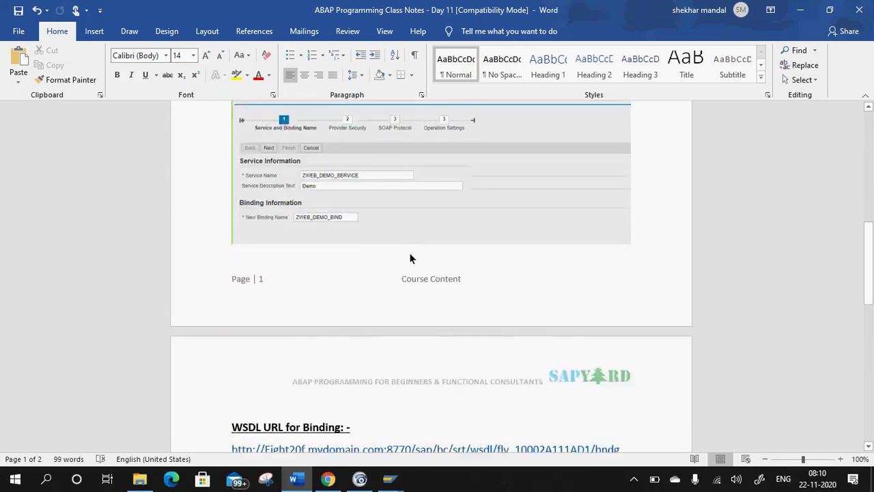
{"action": "scroll", "coordinate": [454, 242], "scroll_direction": "up", "scroll_amount": 12}
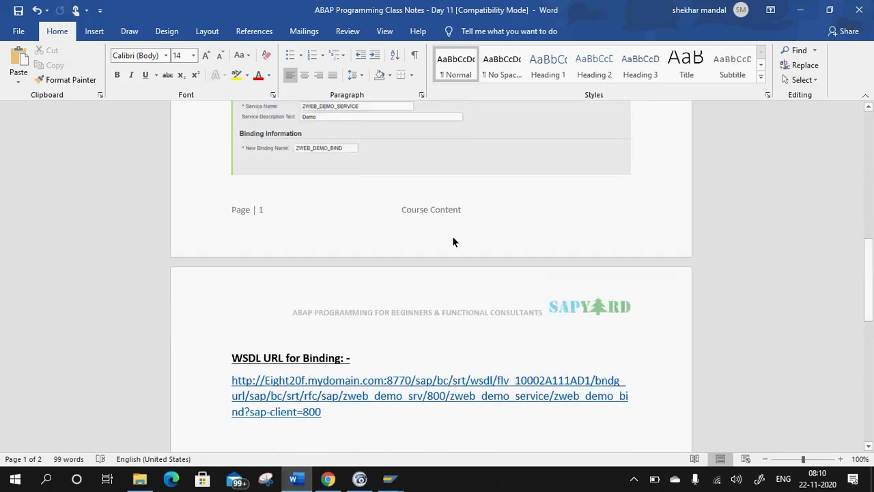
{"action": "scroll", "coordinate": [454, 242], "scroll_direction": "up", "scroll_amount": 3}
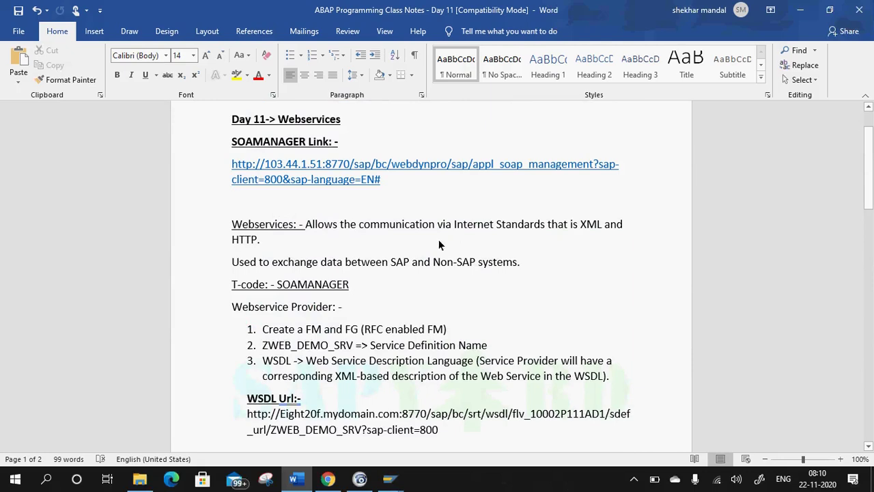
{"action": "scroll", "coordinate": [412, 306], "scroll_direction": "down", "scroll_amount": 8}
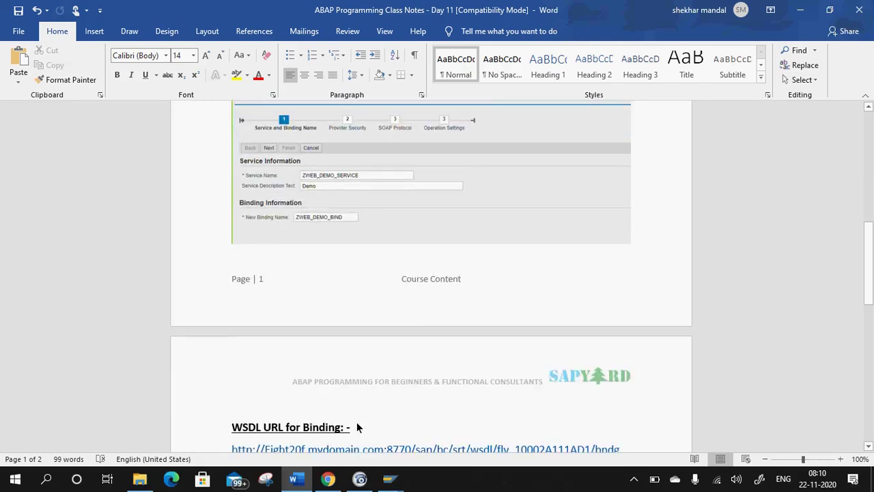
Insert 'via SOAMANAGER' after 'Binding' in the heading, then start a line under Webservice Consumers.
{"action": "left_click", "coordinate": [342, 428]}
{"action": "mouse_move", "coordinate": [360, 484]}
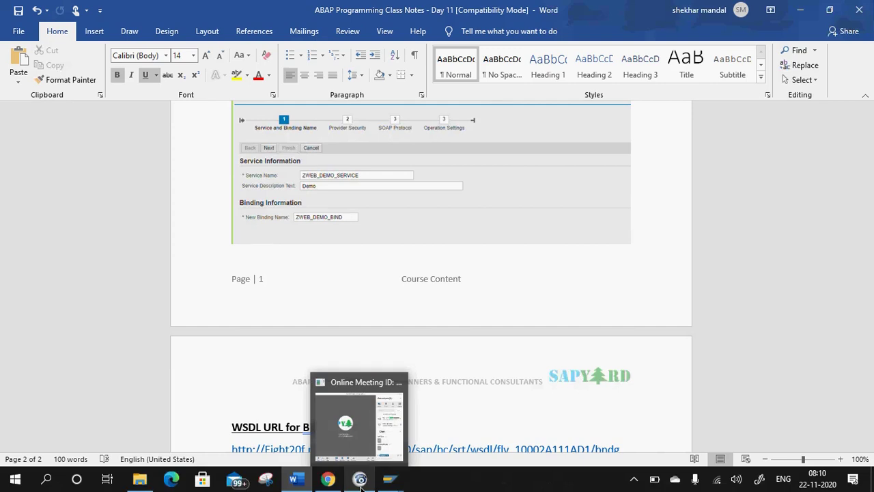
{"action": "left_click", "coordinate": [449, 367]}
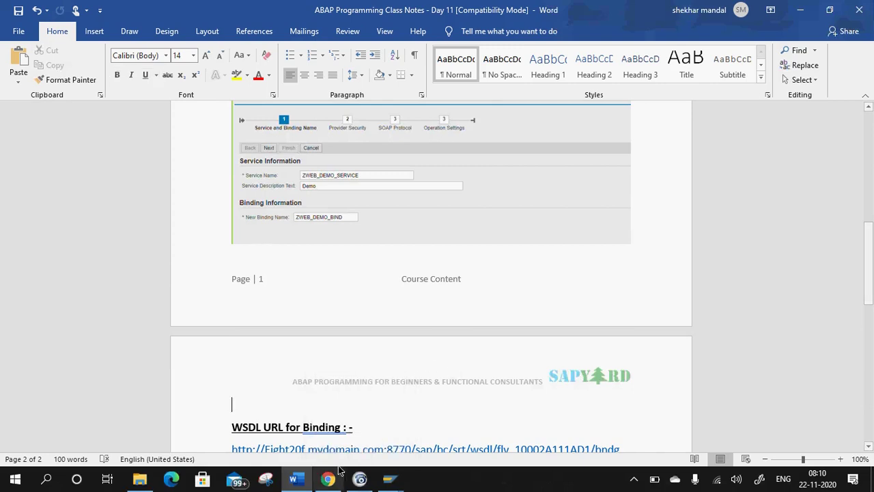
{"action": "left_click", "coordinate": [346, 429]}
{"action": "type", "text": "via SOA "}
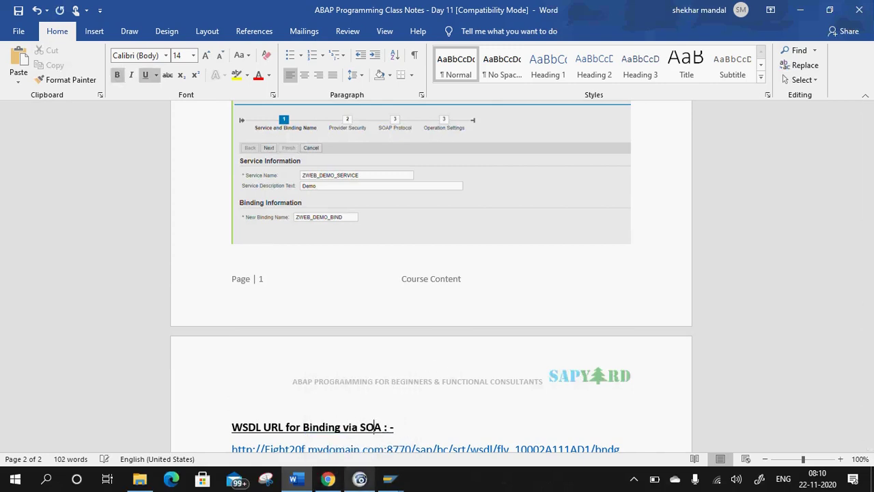
{"action": "type", "text": "MANAGER"}
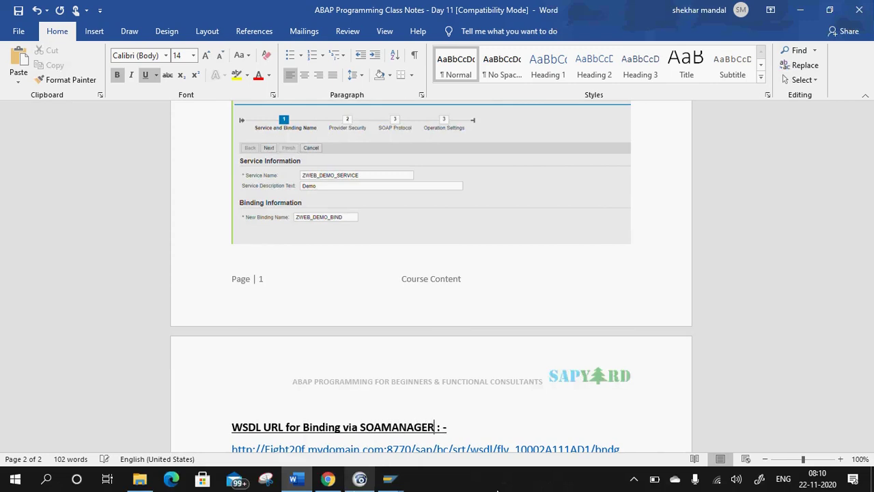
{"action": "left_click", "coordinate": [478, 422]}
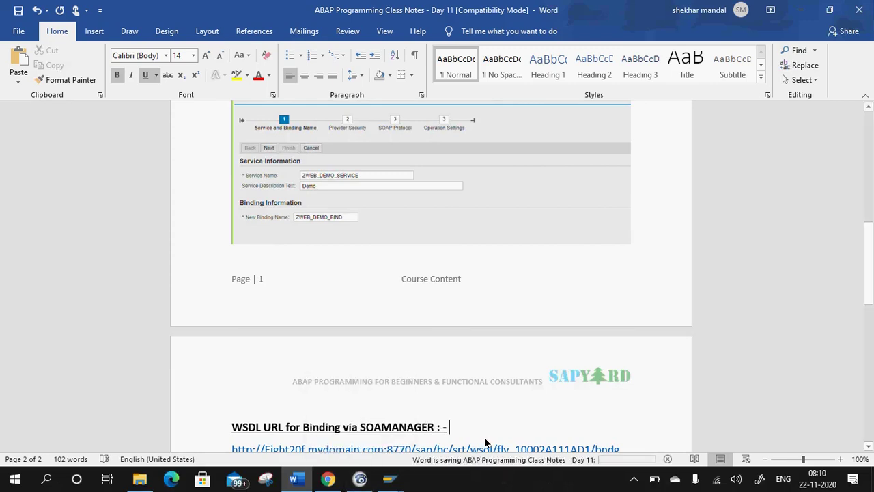
{"action": "scroll", "coordinate": [479, 367], "scroll_direction": "down", "scroll_amount": 8}
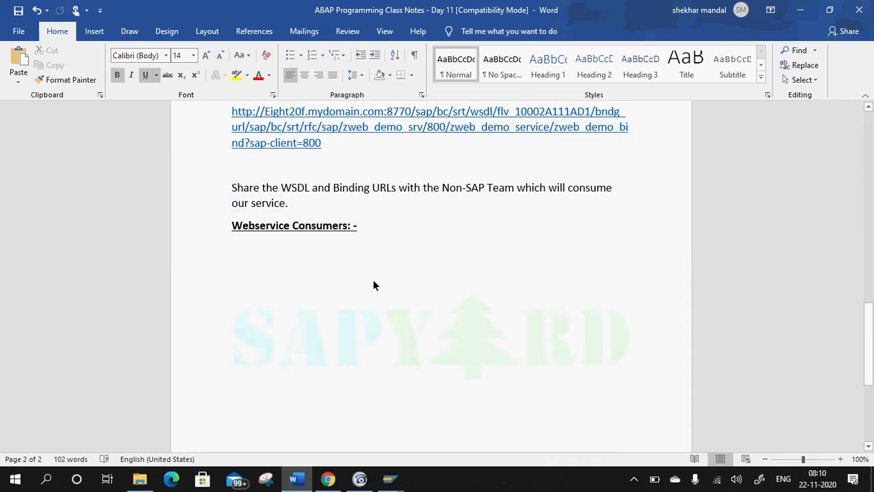
{"action": "left_click", "coordinate": [265, 254]}
{"action": "scroll", "coordinate": [396, 242], "scroll_direction": "up", "scroll_amount": 10}
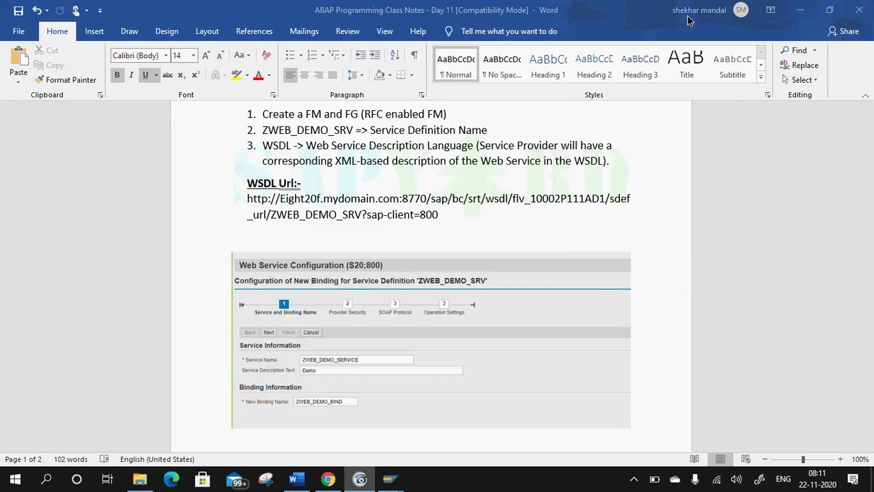
{"action": "scroll", "coordinate": [368, 228], "scroll_direction": "up", "scroll_amount": 4}
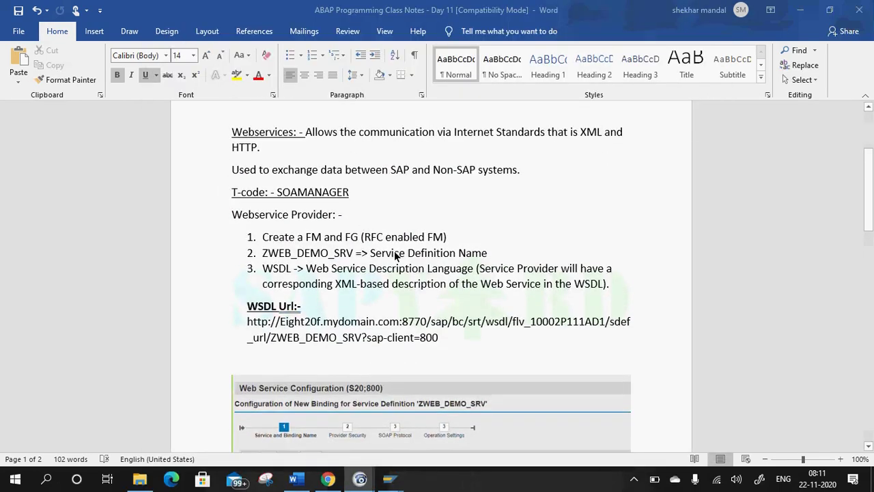
{"action": "scroll", "coordinate": [402, 242], "scroll_direction": "up", "scroll_amount": 1}
{"action": "scroll", "coordinate": [403, 244], "scroll_direction": "down", "scroll_amount": 4}
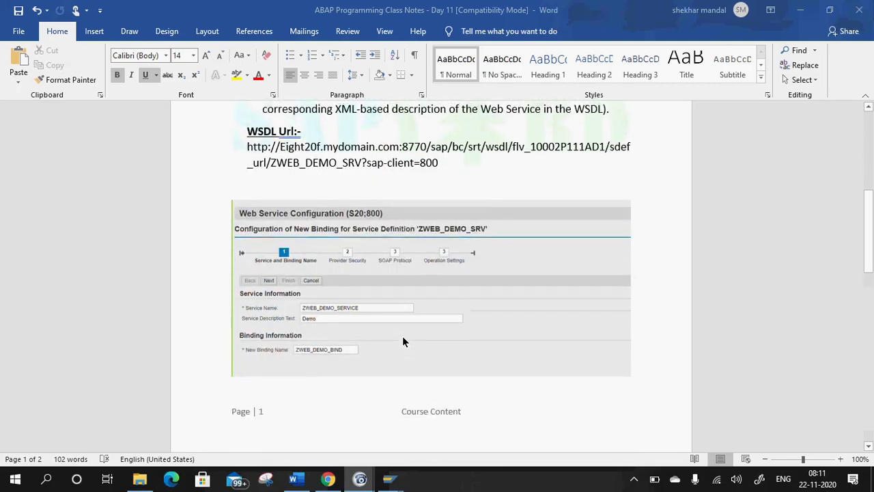
{"action": "left_click", "coordinate": [289, 416]}
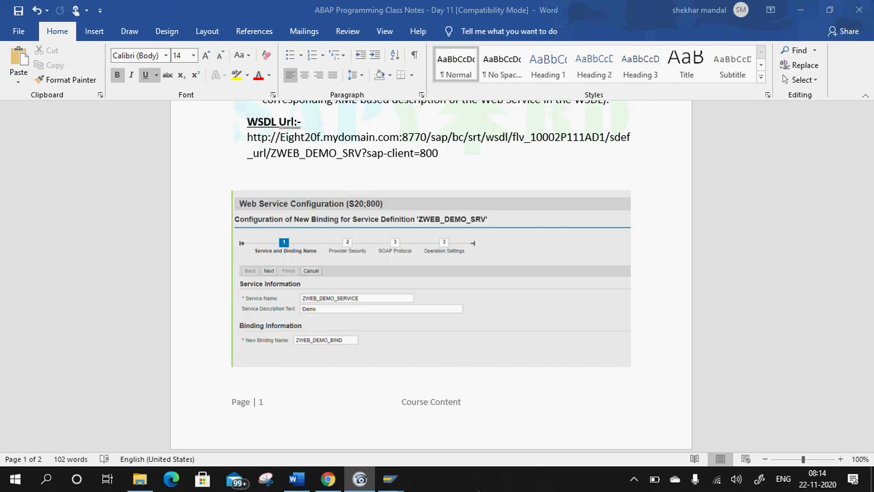
{"action": "scroll", "coordinate": [304, 345], "scroll_direction": "up", "scroll_amount": 3}
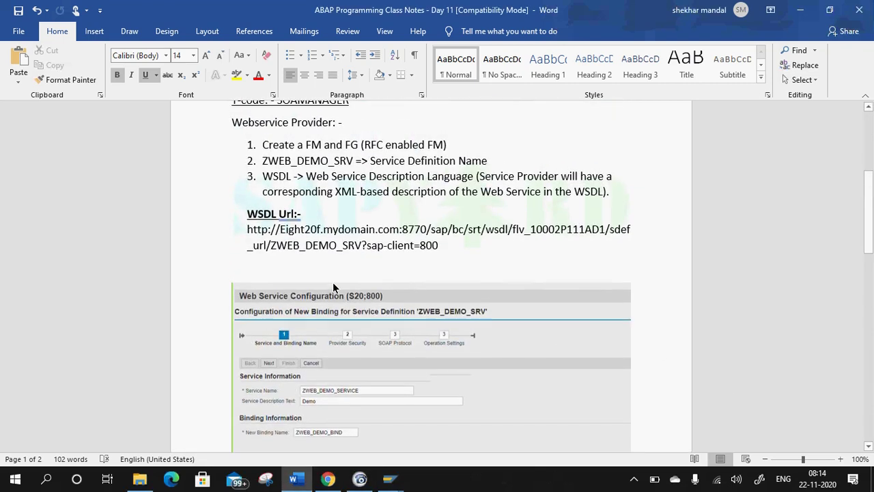
{"action": "scroll", "coordinate": [333, 286], "scroll_direction": "up", "scroll_amount": 4}
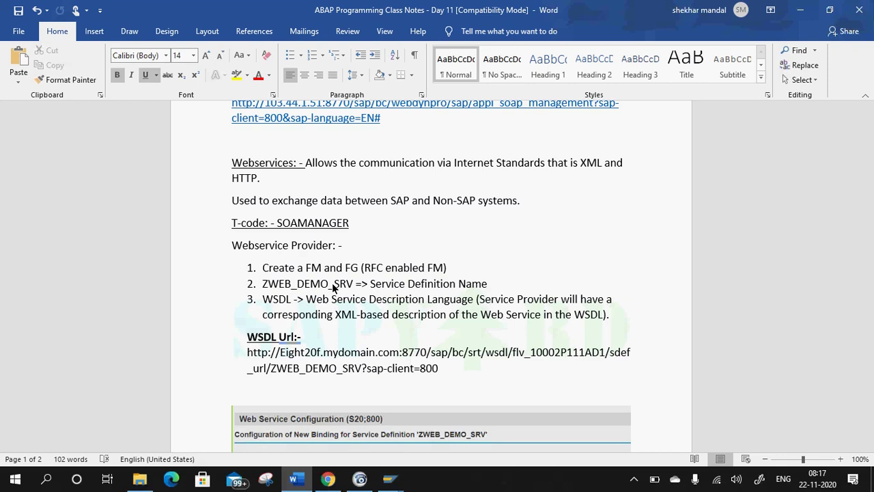
Return to the Day 11 notes and scroll to the 'Webservice Consumers: -' heading.
{"action": "left_click", "coordinate": [360, 478]}
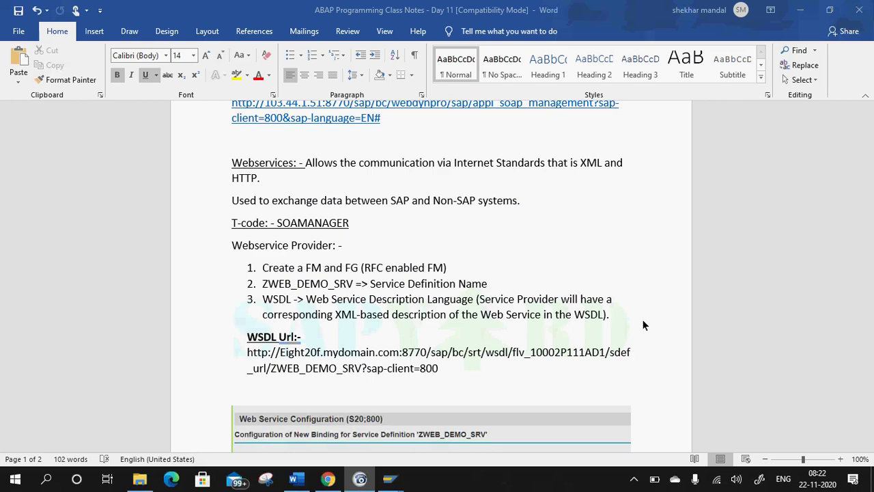
{"action": "left_click", "coordinate": [295, 478]}
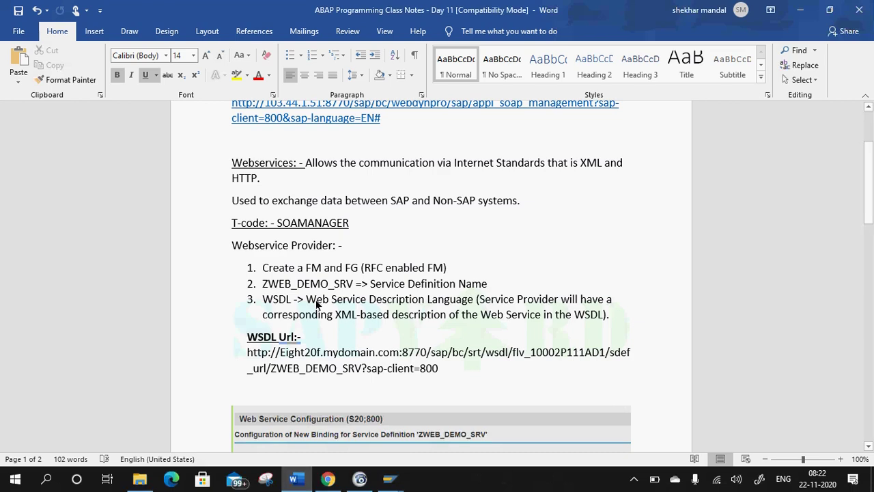
{"action": "scroll", "coordinate": [365, 356], "scroll_direction": "down", "scroll_amount": 15}
{"action": "left_click", "coordinate": [366, 168]}
Start a new line under the heading with bold and underline turned off.
{"action": "left_click", "coordinate": [344, 164]}
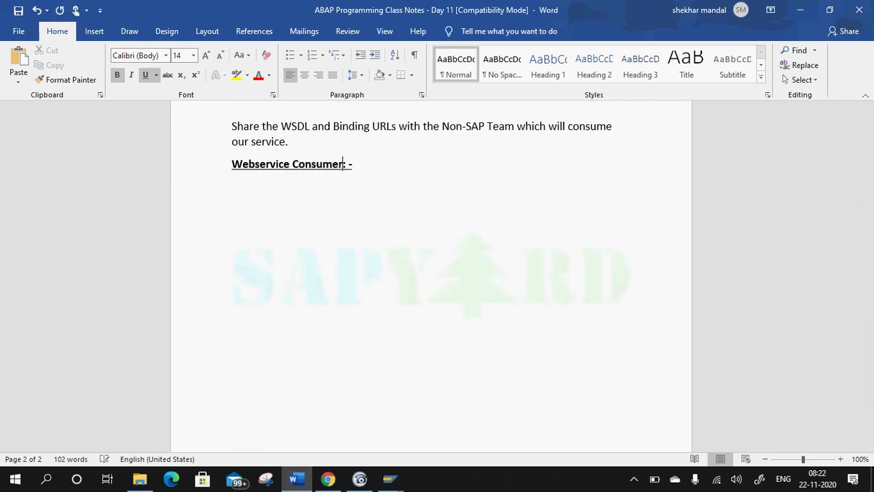
{"action": "key", "text": "Return"}
{"action": "left_click", "coordinate": [118, 75]}
{"action": "left_click", "coordinate": [156, 75]}
{"action": "left_click", "coordinate": [201, 230]}
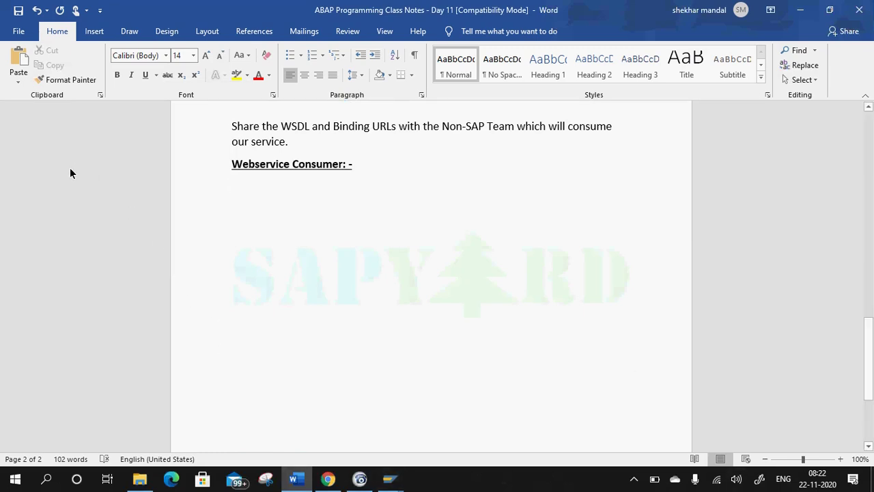
Type 'To call external WebService in our SAP system' on the new line.
{"action": "type", "text": "To cakl"}
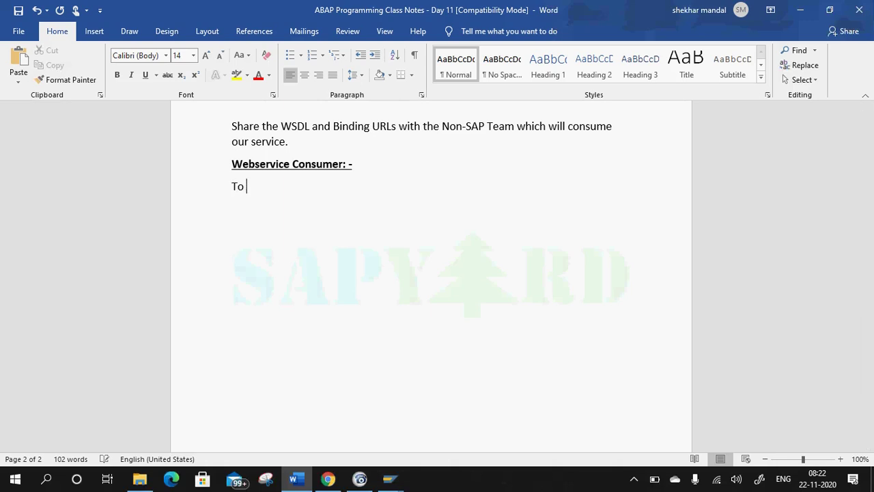
{"action": "key", "text": "BackSpace"}
{"action": "key", "text": "BackSpace"}
{"action": "type", "text": "ll extern"}
{"action": "type", "text": "al WebService "}
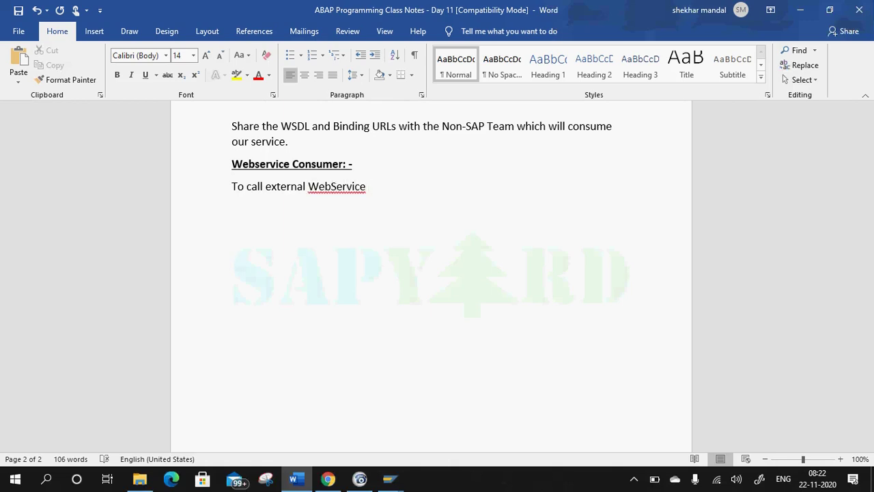
{"action": "type", "text": "fro"}
{"action": "key", "text": "BackSpace"}
{"action": "type", "text": "in our SAP system"}
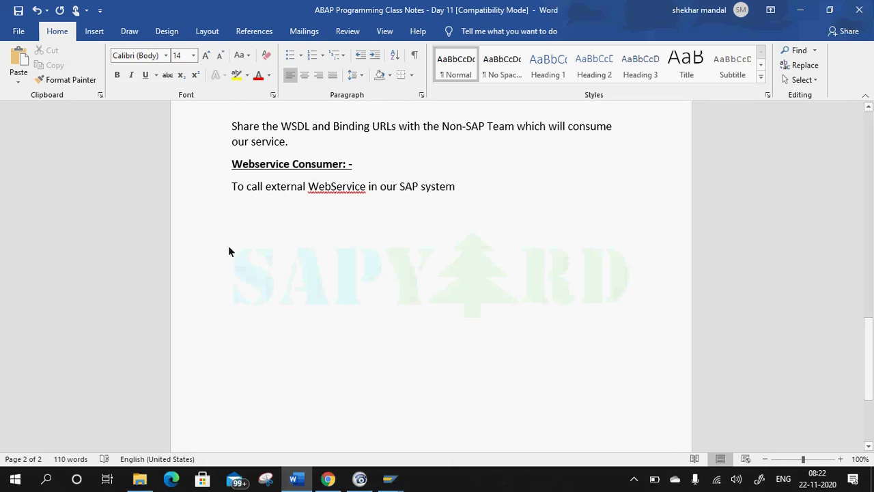
Correct the spelling to 'Webservice' and save the class notes.
{"action": "right_click", "coordinate": [331, 188]}
{"action": "left_click", "coordinate": [317, 203]}
{"action": "left_click", "coordinate": [442, 198]}
{"action": "key", "text": "ctrl+s"}
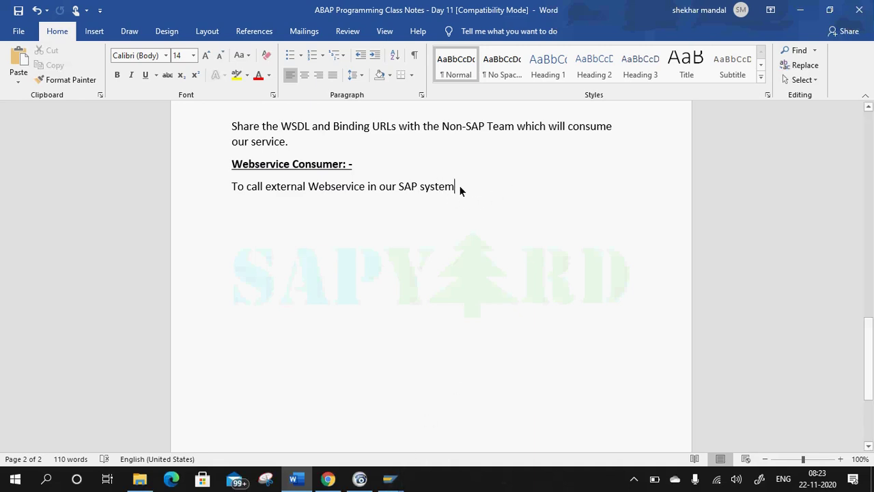
{"action": "key", "text": "BackSpace"}
{"action": "key", "text": "ctrl+s"}
{"action": "left_click", "coordinate": [360, 478]}
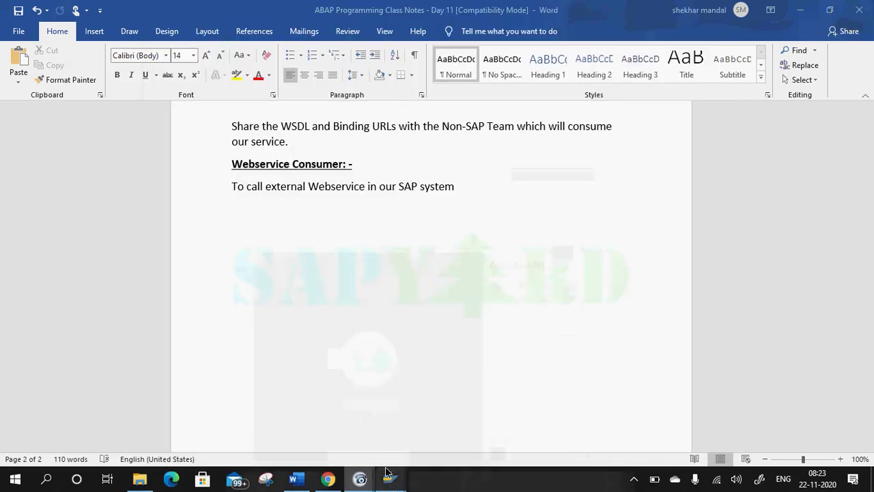
Dismiss the broken-connection error and start entering the saved user ID on the client 800 logon screen.
{"action": "mouse_move", "coordinate": [389, 478]}
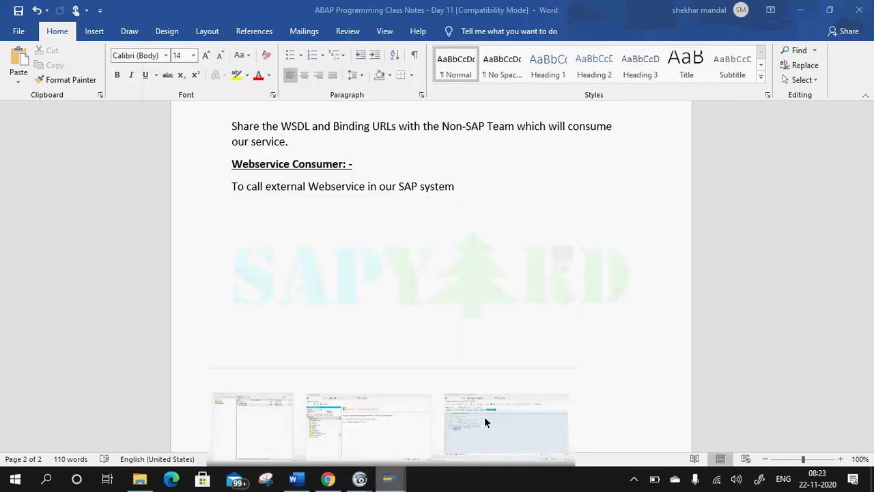
{"action": "left_click", "coordinate": [484, 417]}
{"action": "left_click", "coordinate": [191, 36]}
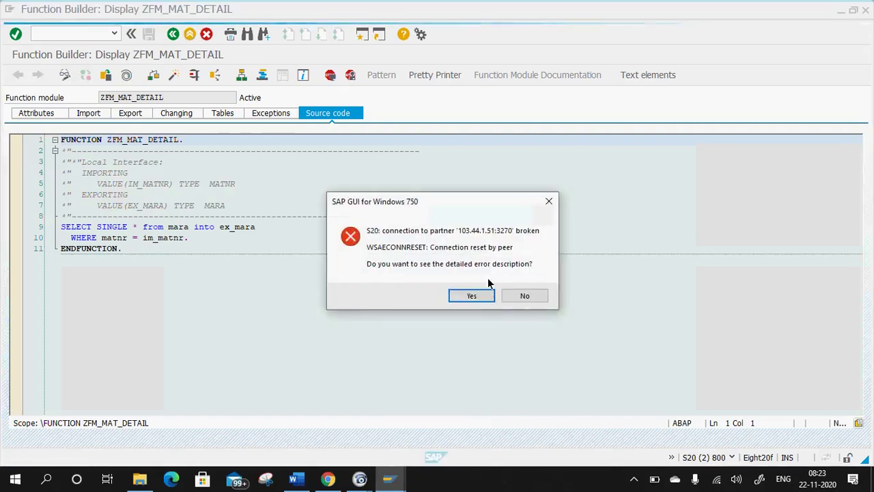
{"action": "left_click", "coordinate": [474, 297]}
{"action": "left_click", "coordinate": [539, 343]}
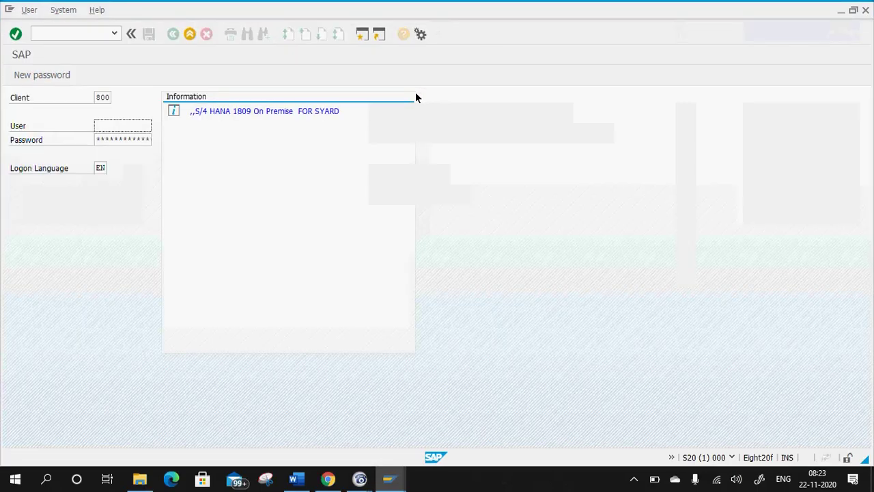
{"action": "type", "text": "S"}
{"action": "left_click", "coordinate": [121, 137]}
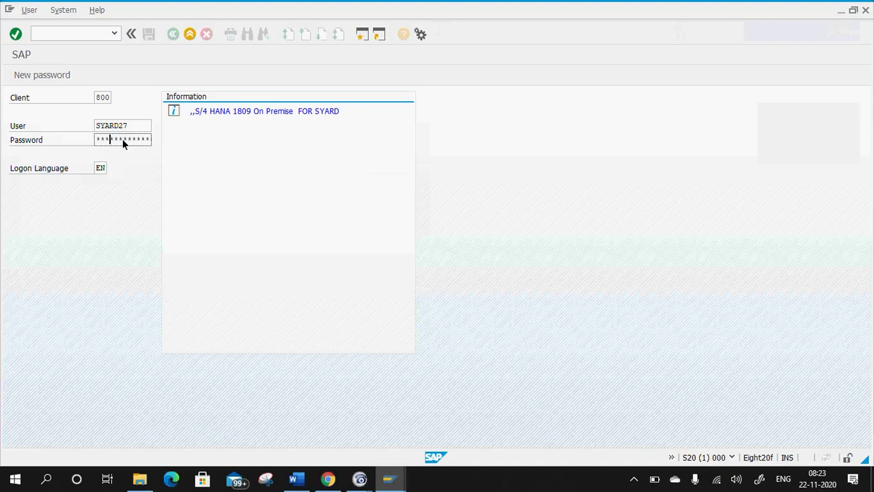
Log on to client 800 and run SE80 to open the Object Navigator on ZABAP_TRNG.
{"action": "key", "text": "Return"}
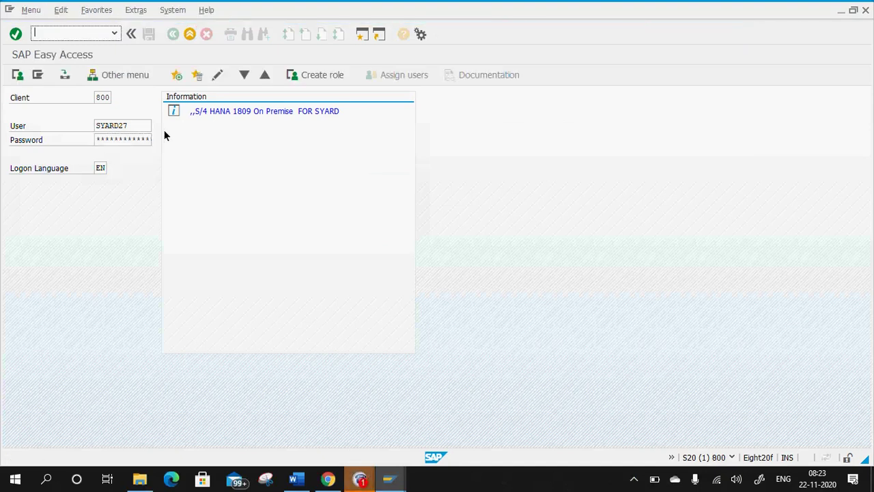
{"action": "left_click", "coordinate": [360, 478]}
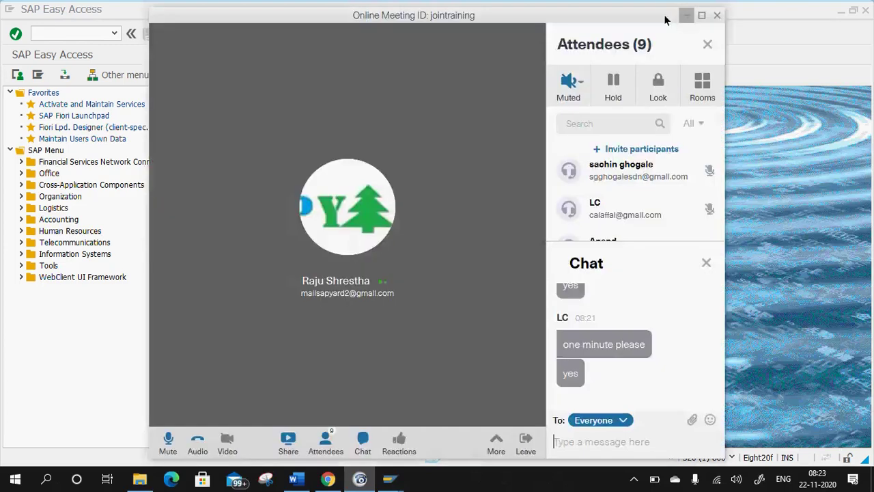
{"action": "left_click", "coordinate": [669, 15]}
{"action": "left_click", "coordinate": [77, 35]}
{"action": "type", "text": "se80"}
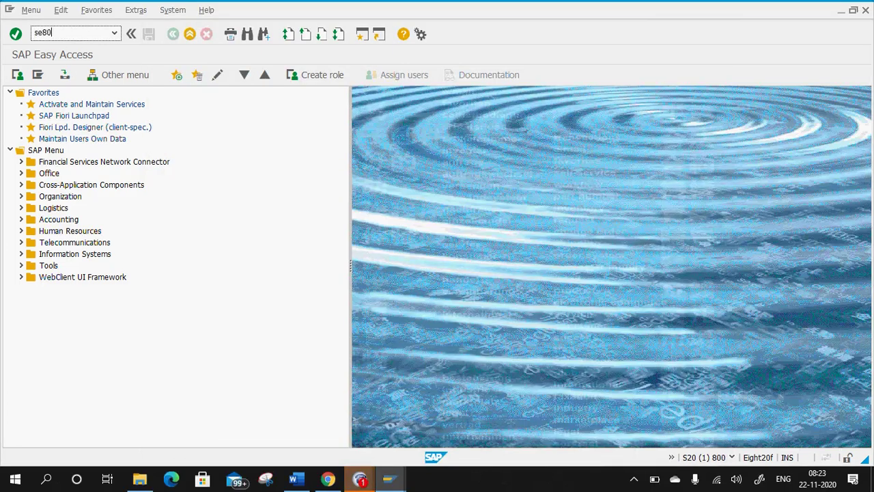
{"action": "key", "text": "Return"}
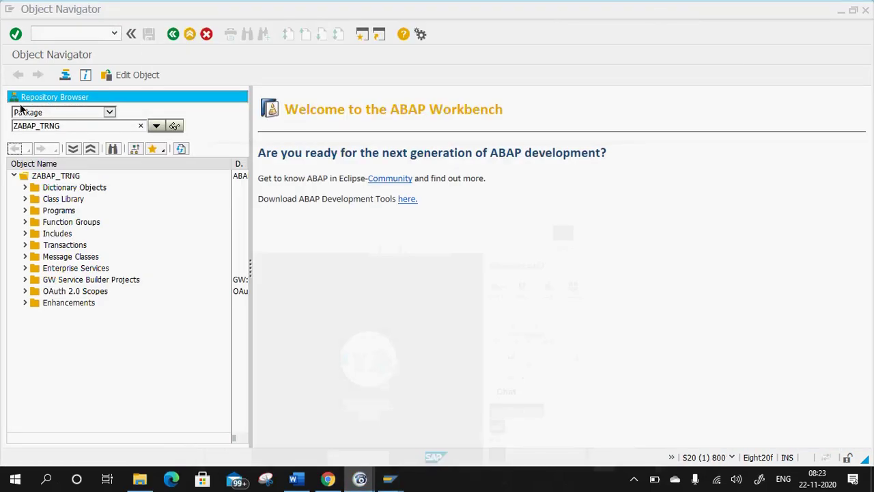
Choose Create > Enterprise Service from package ZABAP_TRNG's context menu.
{"action": "left_click", "coordinate": [54, 177]}
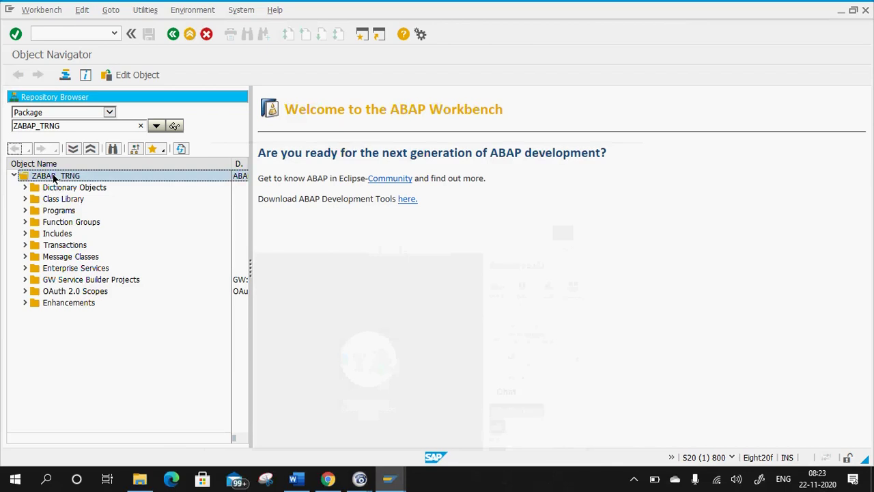
{"action": "right_click", "coordinate": [54, 176]}
{"action": "mouse_move", "coordinate": [96, 185]}
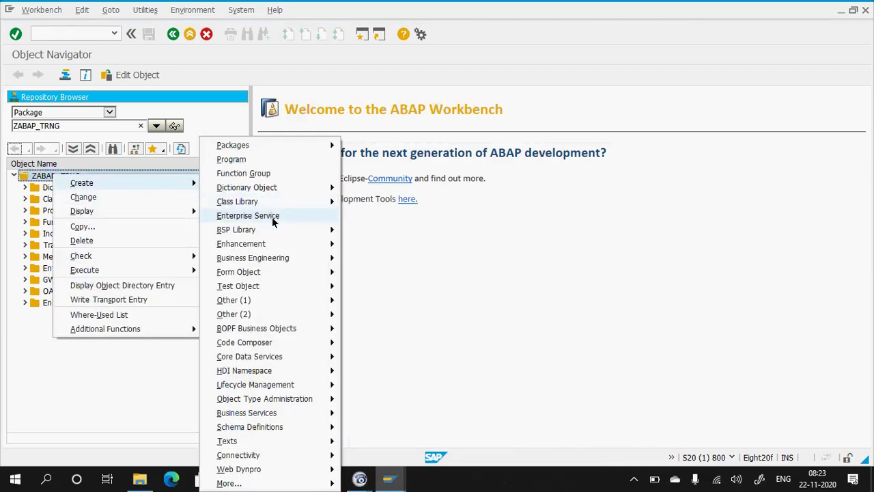
{"action": "left_click", "coordinate": [272, 217]}
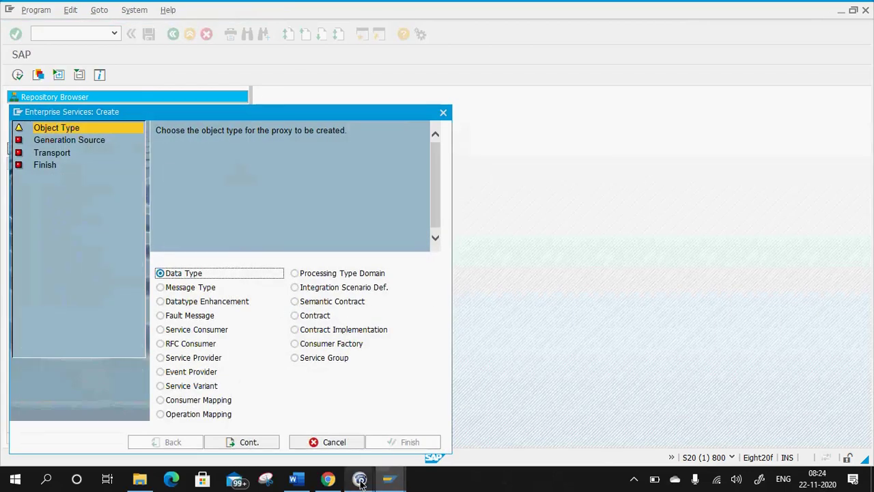
{"action": "left_click", "coordinate": [295, 478]}
Add 'Right Click on the Package -> Create -> Enterprise Service ->' to the Word notes.
{"action": "type", "text": "Right C"}
{"action": "type", "text": "lick on t"}
{"action": "type", "text": "he Packa"}
{"action": "type", "text": "gh"}
{"action": "key", "text": "BackSpace"}
{"action": "key", "text": "BackSpace"}
{"action": "type", "text": "ge -> Create"}
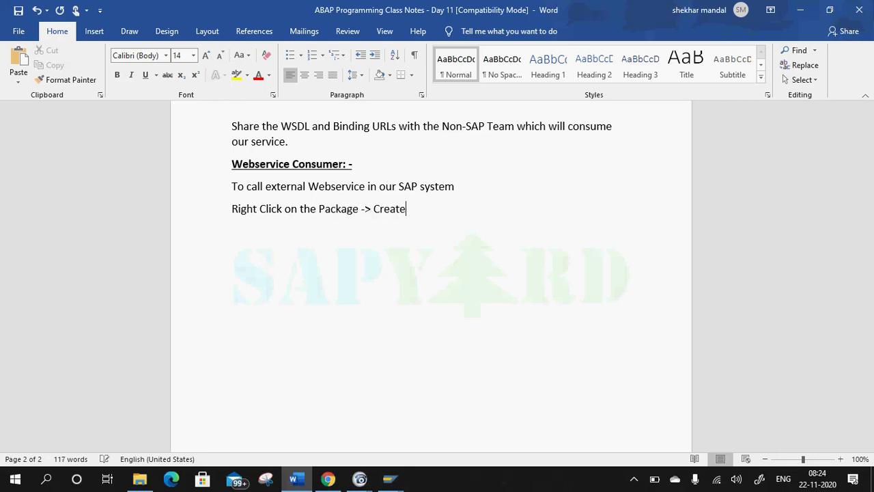
{"action": "type", "text": " -> Enterprise Serv"}
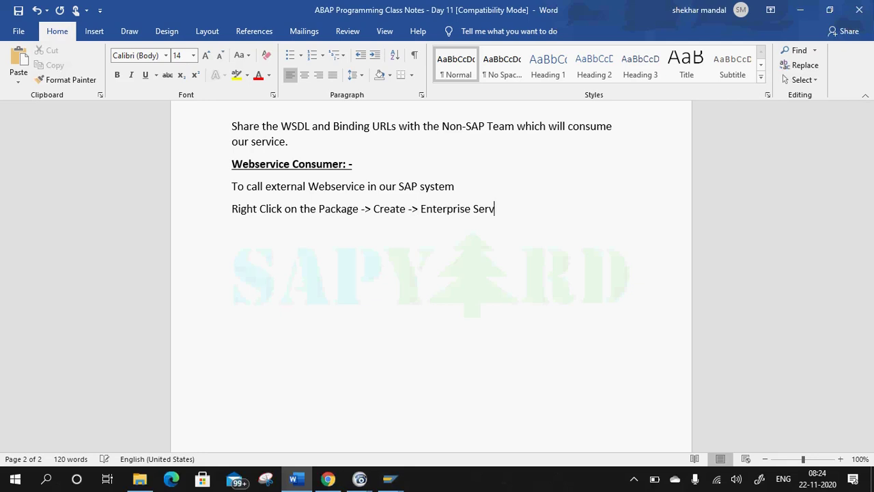
{"action": "type", "text": "bce ->"}
In the wizard, choose Service Consumer as the proxy type and continue.
{"action": "key", "text": "alt+Tab"}
{"action": "left_click", "coordinate": [202, 330]}
{"action": "left_click", "coordinate": [256, 444]}
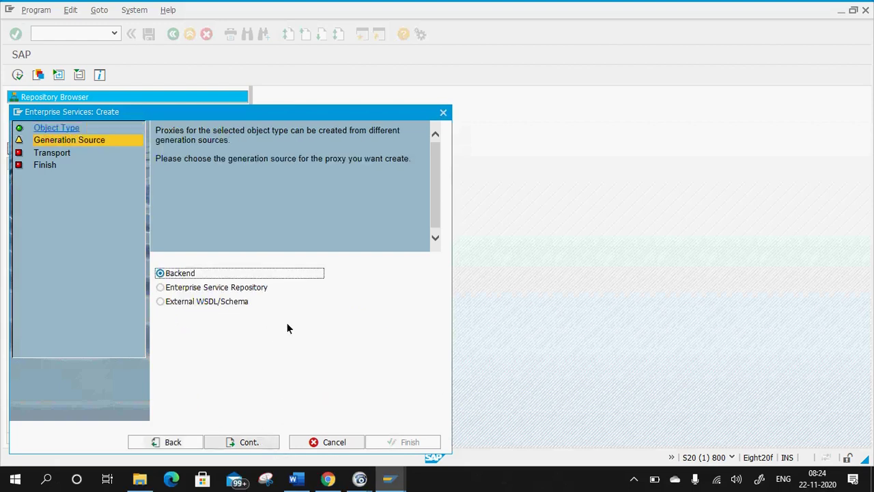
Add the 'Service Consumer ->' line to the notes and return to the wizard.
{"action": "key", "text": "alt+Tab"}
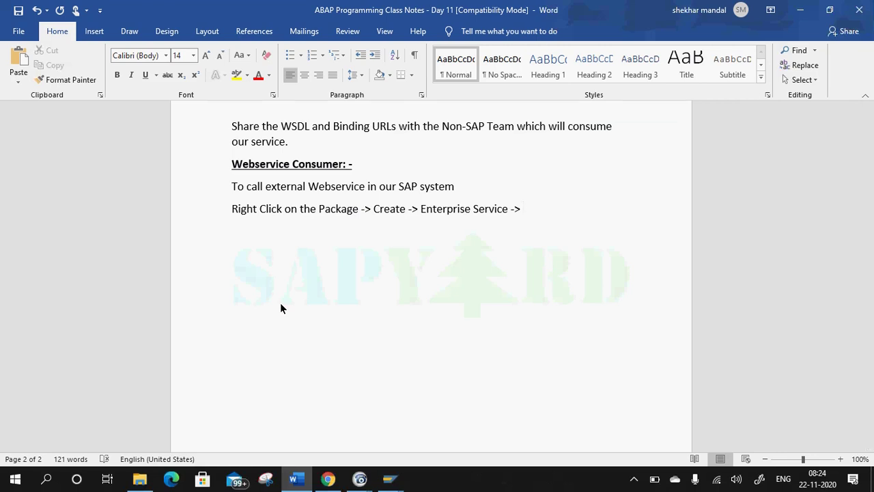
{"action": "key", "text": "alt+Tab"}
{"action": "type", "text": "Service Consumer"}
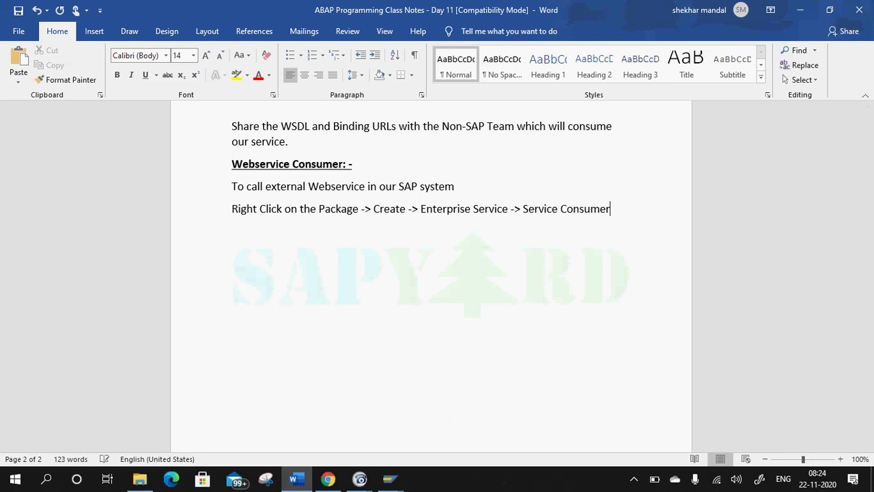
{"action": "type", "text": " ->"}
{"action": "key", "text": "Return"}
{"action": "key", "text": "alt+Tab"}
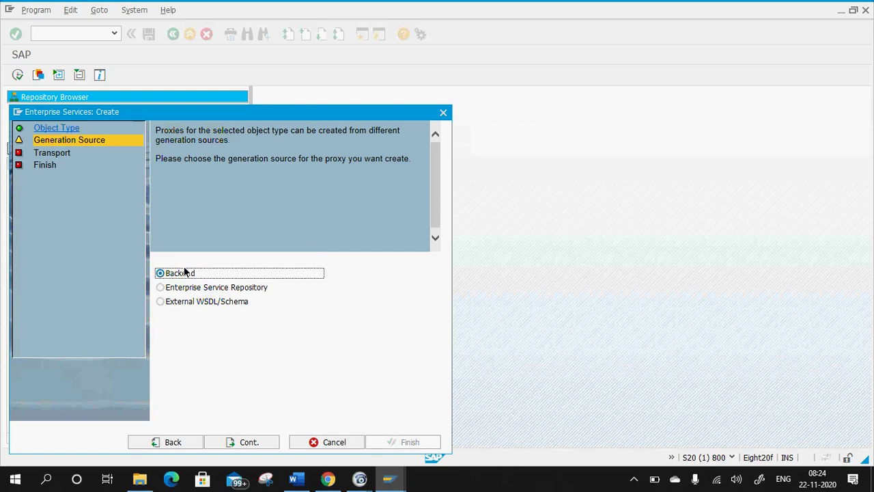
Choose External WSDL/Schema as the generation source, then URL as the WSDL location, continuing each step.
{"action": "left_click", "coordinate": [198, 304]}
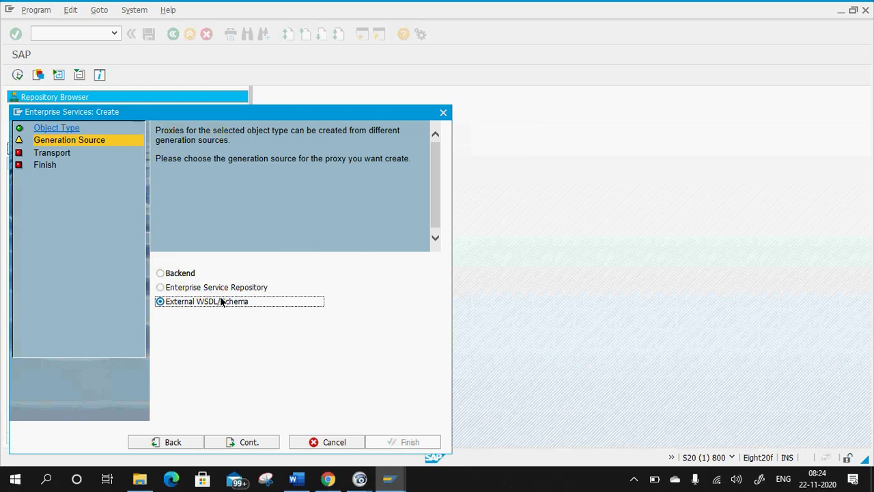
{"action": "left_click", "coordinate": [293, 478]}
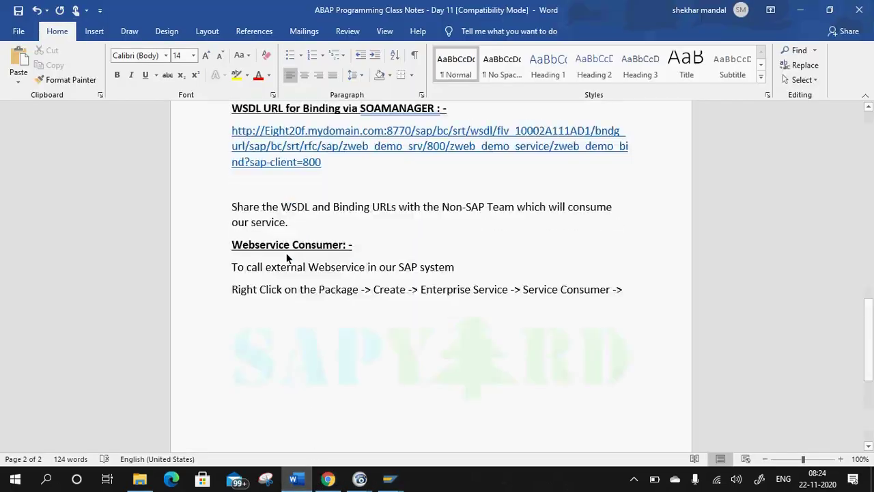
{"action": "scroll", "coordinate": [287, 258], "scroll_direction": "up", "scroll_amount": 1}
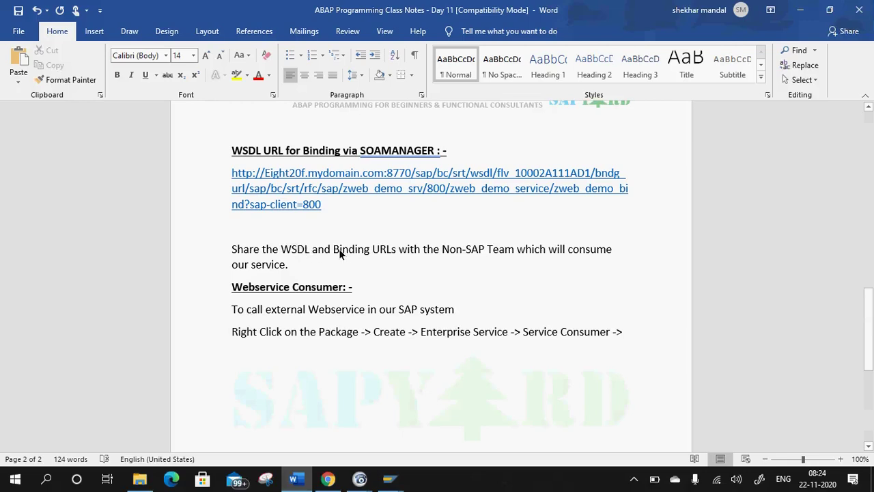
{"action": "left_click", "coordinate": [727, 164]}
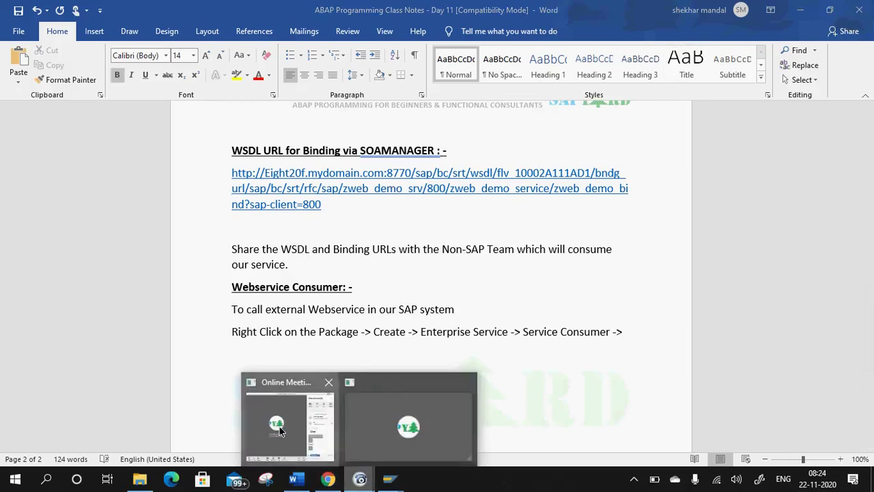
{"action": "left_click", "coordinate": [800, 9]}
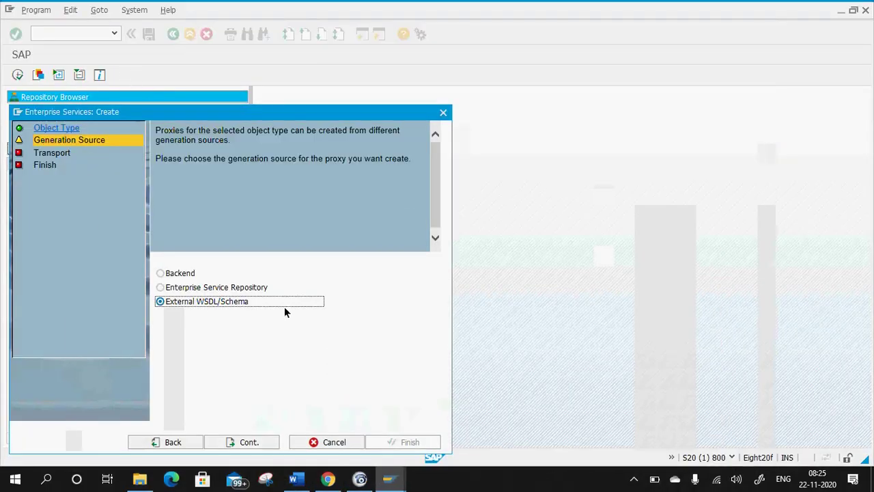
{"action": "left_click", "coordinate": [263, 441]}
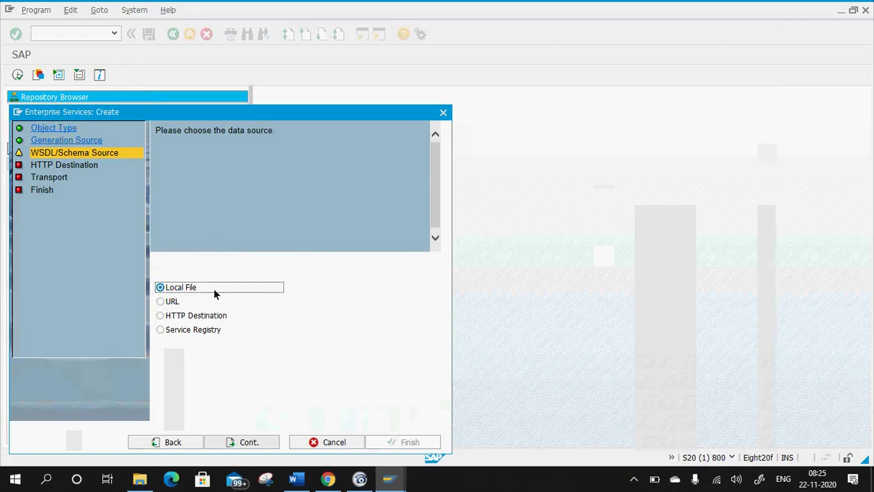
{"action": "left_click", "coordinate": [179, 303]}
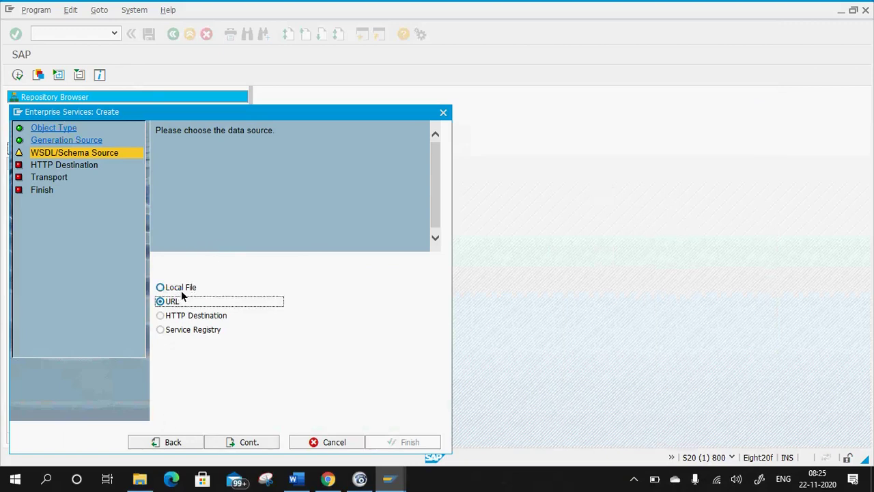
{"action": "left_click", "coordinate": [256, 446]}
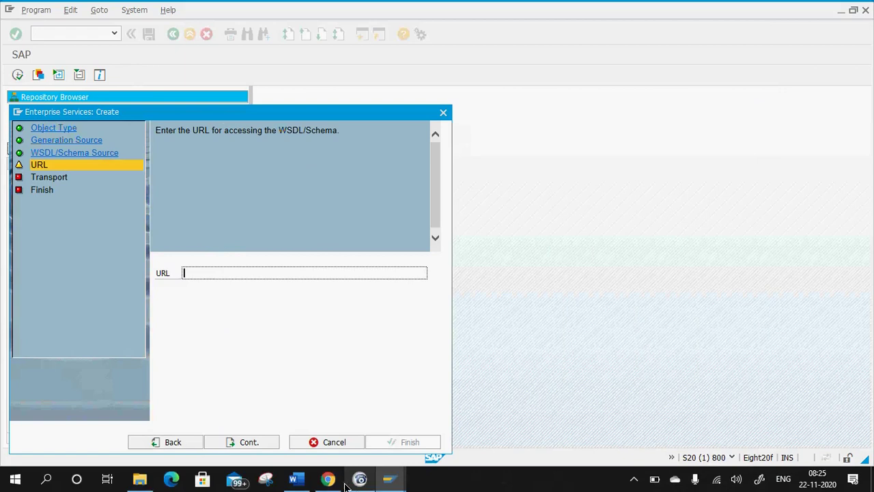
Paste the notes' WSDL URL into the wizard, replacing host Eight20f.mydomain.com with 103.44.1.51.
{"action": "left_click", "coordinate": [294, 479]}
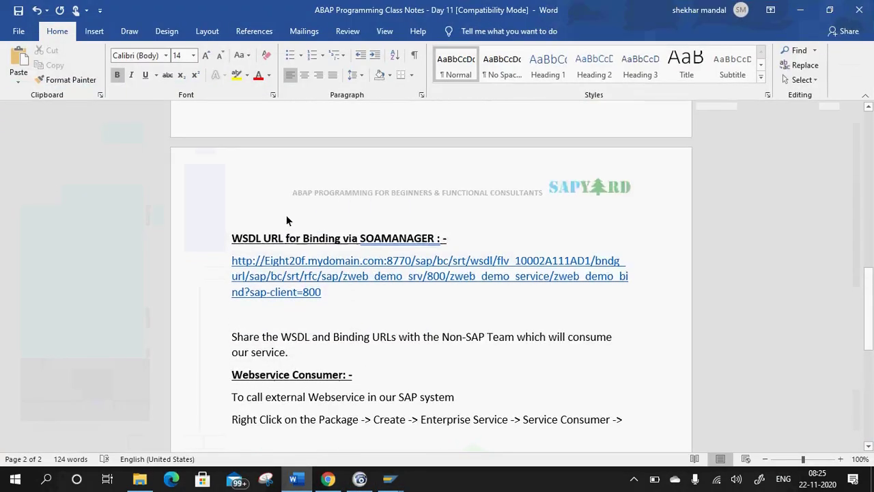
{"action": "scroll", "coordinate": [286, 215], "scroll_direction": "up", "scroll_amount": 10}
{"action": "left_click_drag", "start_coordinate": [440, 275], "coordinate": [243, 268]}
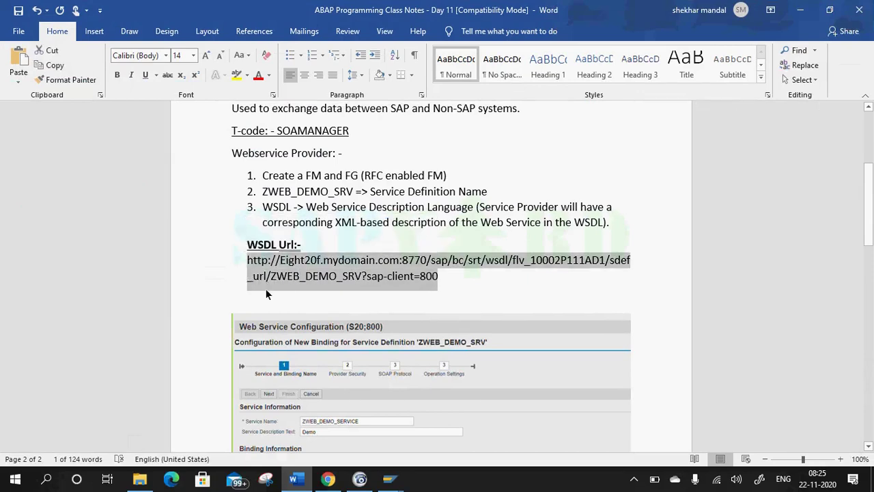
{"action": "key", "text": "alt+Tab"}
{"action": "key", "text": "ctrl+v"}
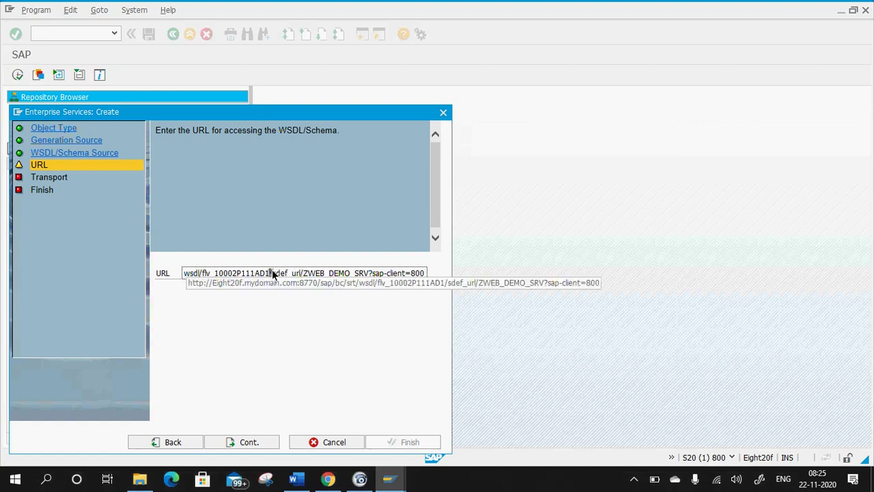
{"action": "left_click_drag", "start_coordinate": [273, 274], "coordinate": [148, 253]}
{"action": "left_click", "coordinate": [236, 274]}
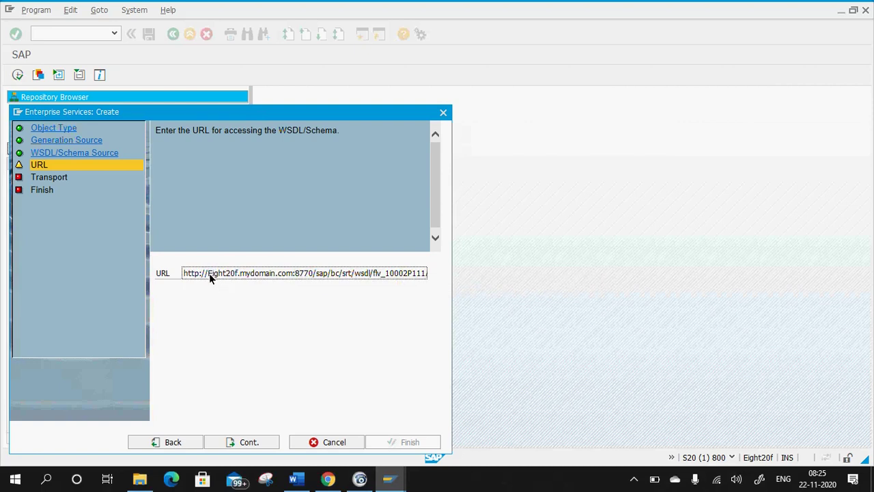
{"action": "left_click_drag", "start_coordinate": [208, 273], "coordinate": [291, 274]}
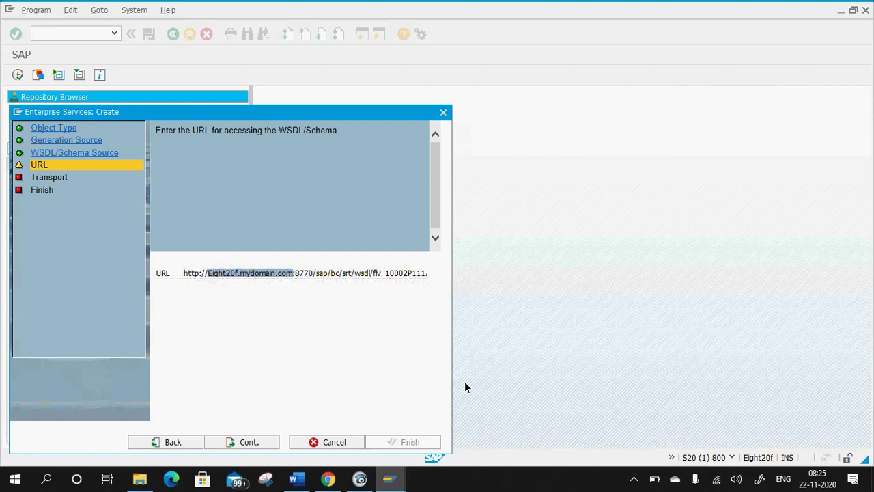
{"action": "type", "text": "10"}
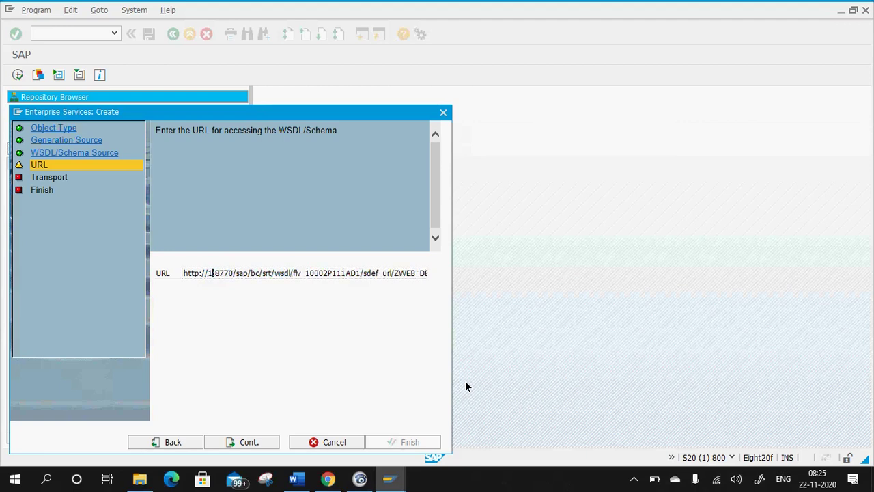
{"action": "type", "text": "3.44"}
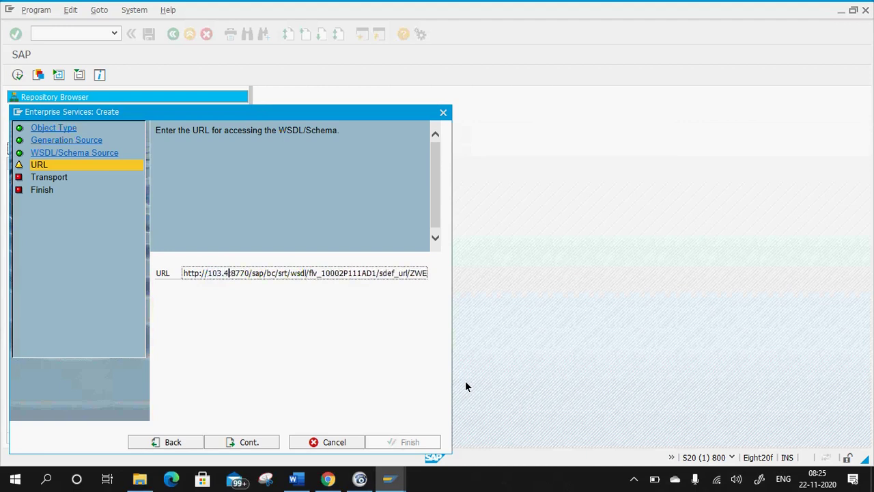
{"action": "type", "text": ".1.51"}
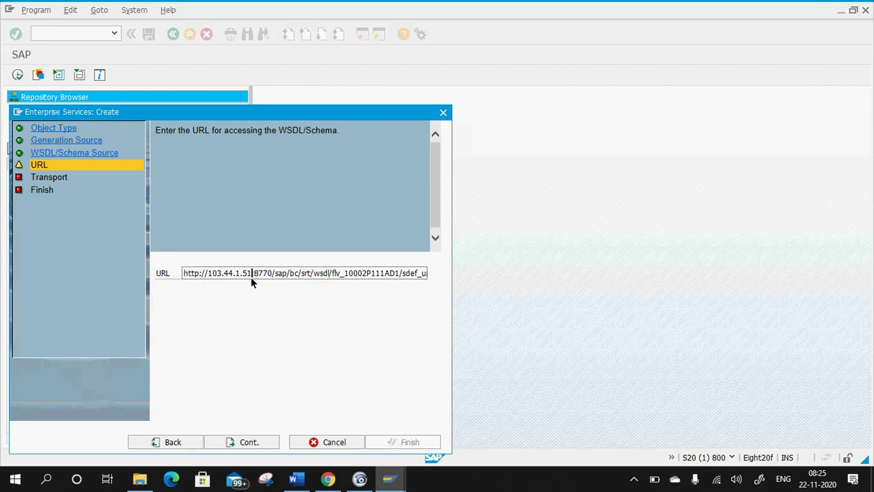
{"action": "key", "text": "Return"}
Replace Eight20f.mydomain.com with 103.44.1.51 in the notes' WSDL URL too.
{"action": "key", "text": "alt+Tab"}
{"action": "left_click", "coordinate": [417, 276]}
{"action": "left_click", "coordinate": [399, 260]}
{"action": "left_click_drag", "start_coordinate": [394, 262], "coordinate": [285, 267]}
{"action": "key", "text": "BackSpace"}
{"action": "type", "text": "103."}
{"action": "type", "text": "44.1."}
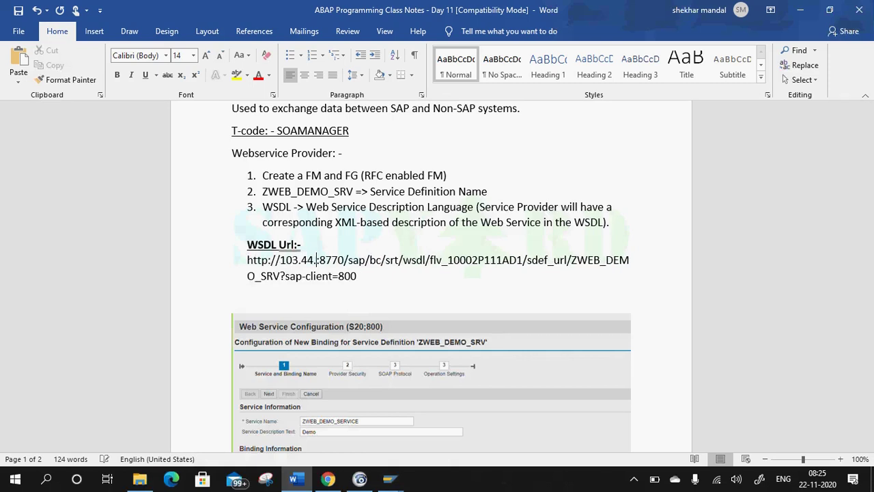
{"action": "type", "text": "51"}
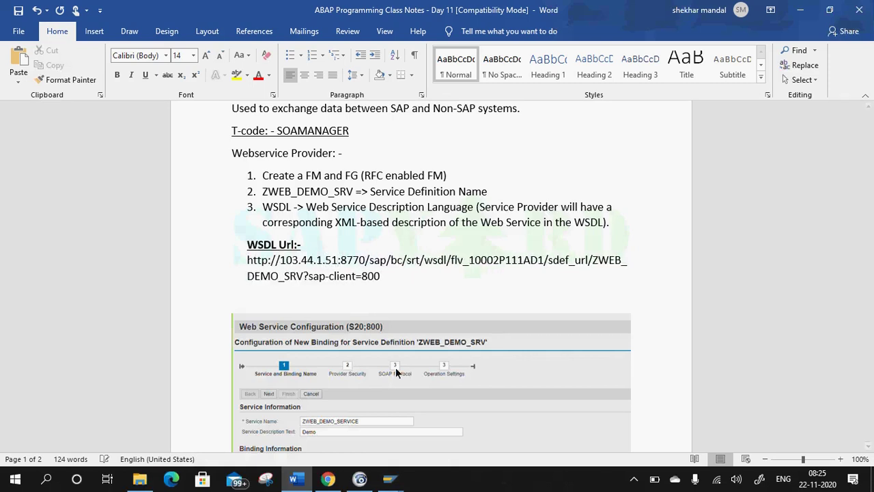
{"action": "key", "text": "alt+Tab"}
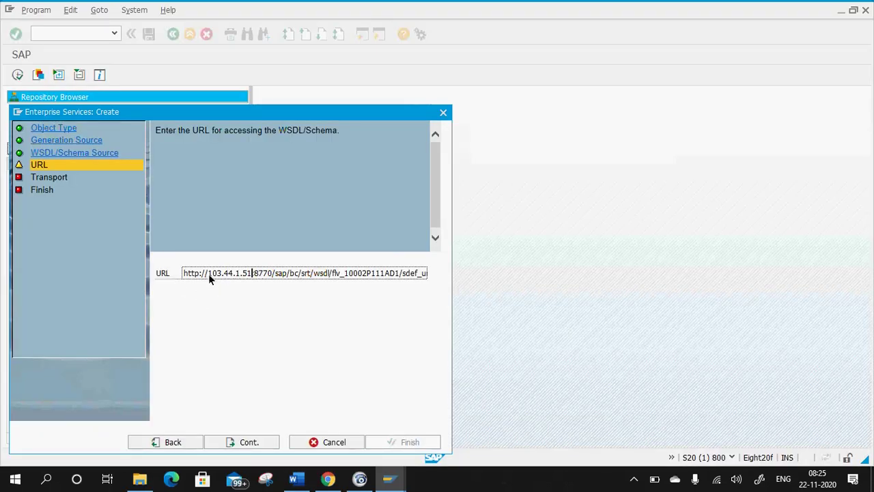
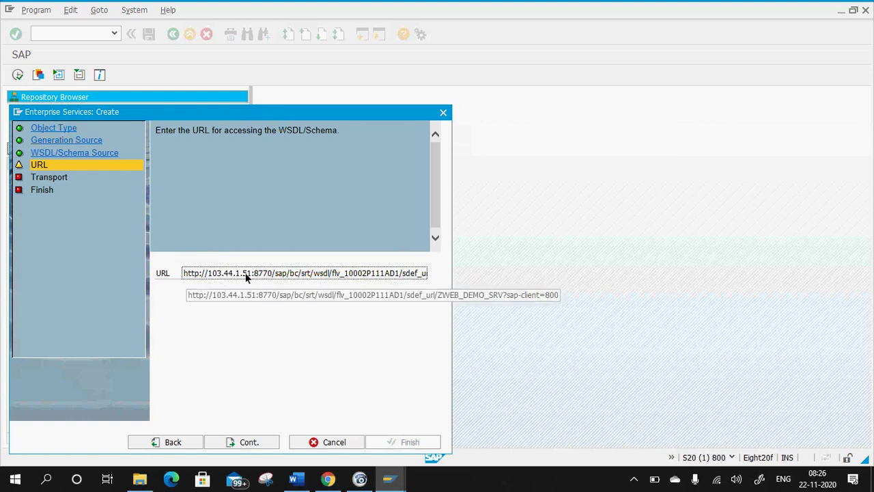
Check the WSDL URL in the class notes, then continue past the wizard's URL step.
{"action": "key", "text": "alt+Tab"}
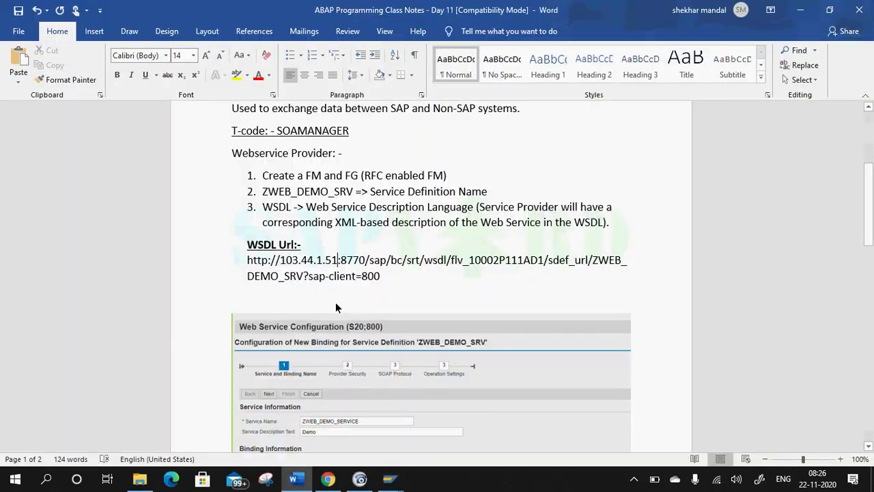
{"action": "scroll", "coordinate": [373, 261], "scroll_direction": "up", "scroll_amount": 8}
{"action": "scroll", "coordinate": [383, 293], "scroll_direction": "down", "scroll_amount": 10}
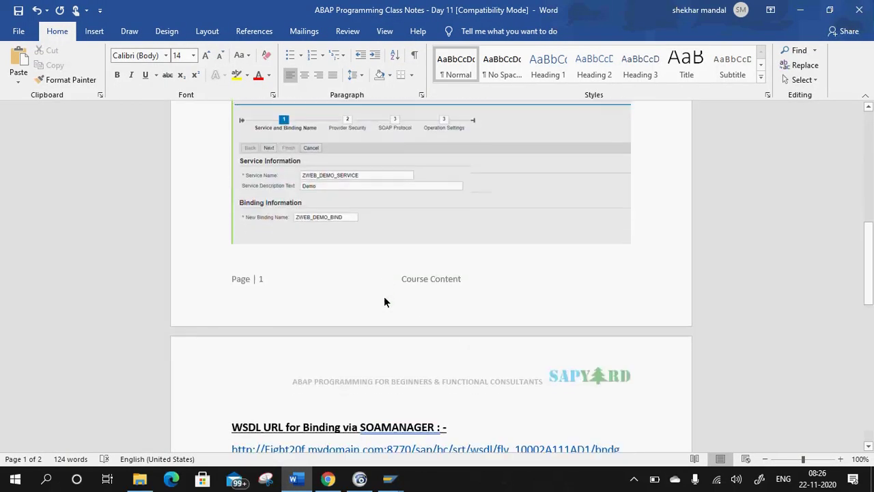
{"action": "key", "text": "alt+Tab"}
{"action": "left_click", "coordinate": [246, 442]}
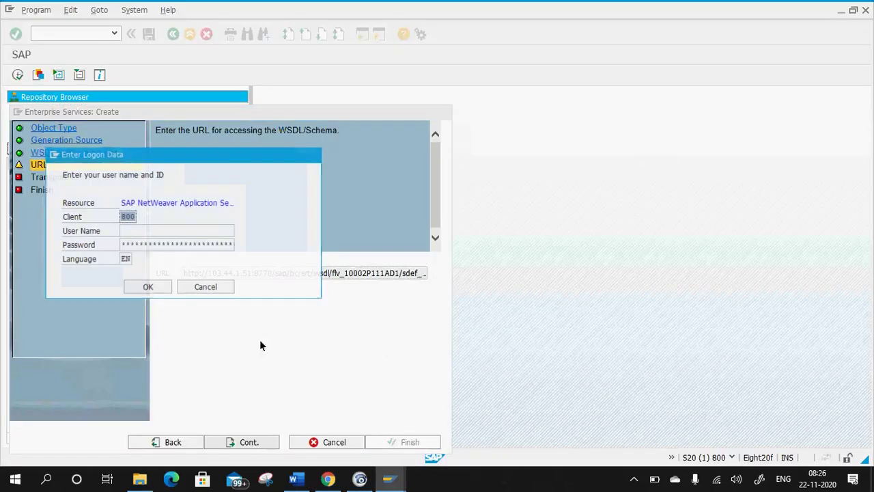
Enter the user name and password in Enter Logon Data and confirm.
{"action": "left_click", "coordinate": [142, 231]}
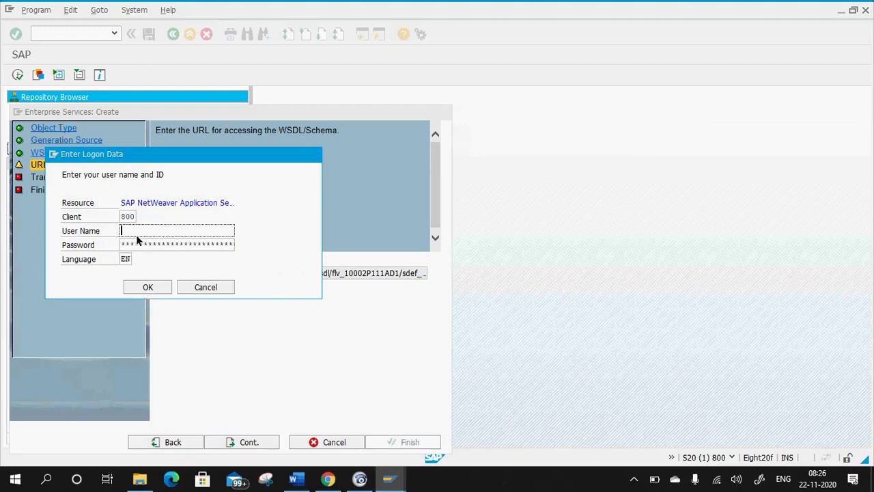
{"action": "key", "text": "Tab"}
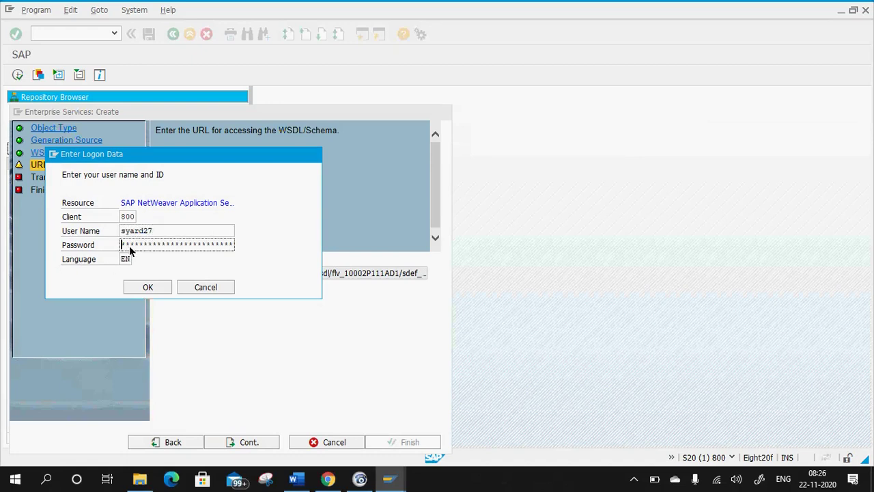
{"action": "left_click", "coordinate": [155, 288]}
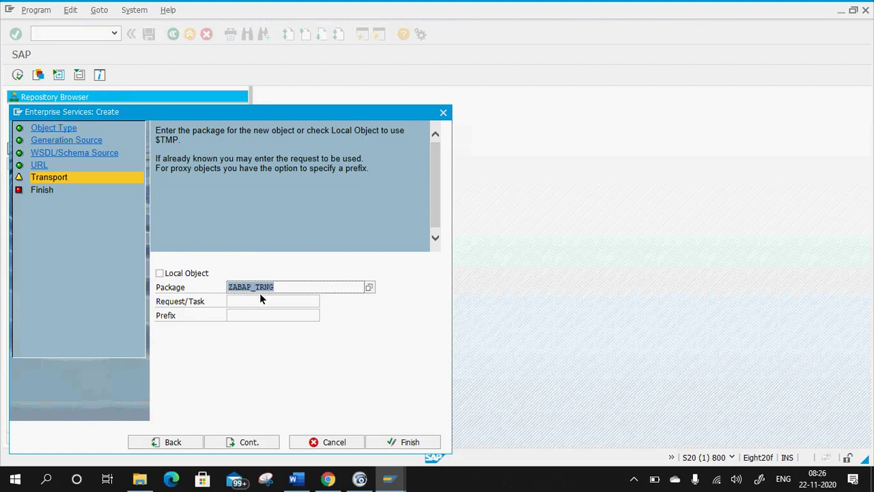
Assign workbench request S20K900848, use prefix ZCO_, and complete the wizard to generate the proxy.
{"action": "left_click", "coordinate": [294, 301]}
{"action": "key", "text": "Return"}
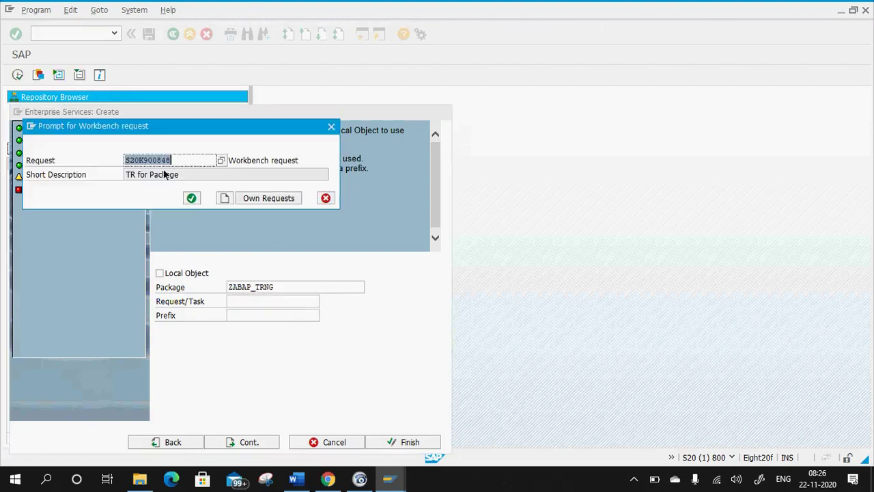
{"action": "left_click", "coordinate": [192, 197]}
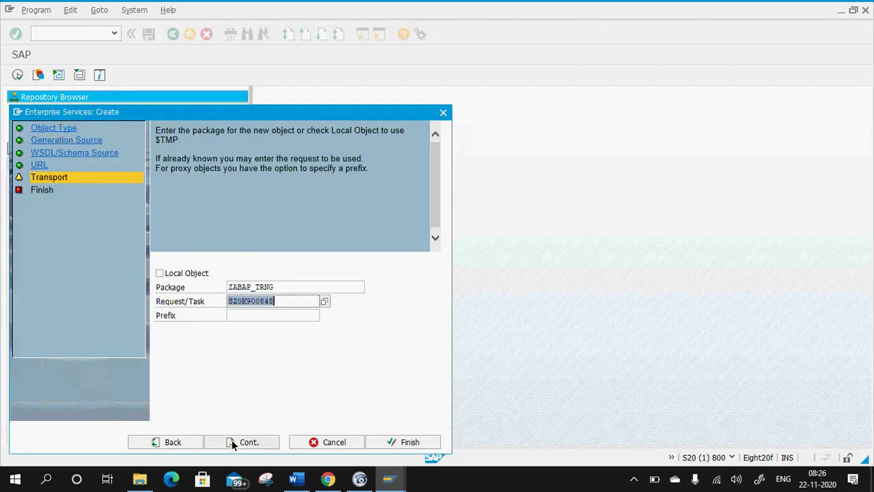
{"action": "left_click", "coordinate": [239, 316]}
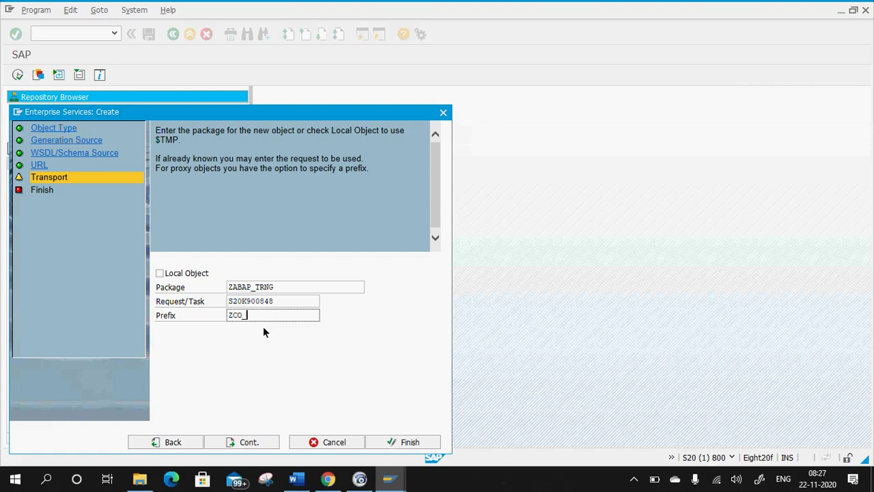
{"action": "left_click", "coordinate": [248, 442]}
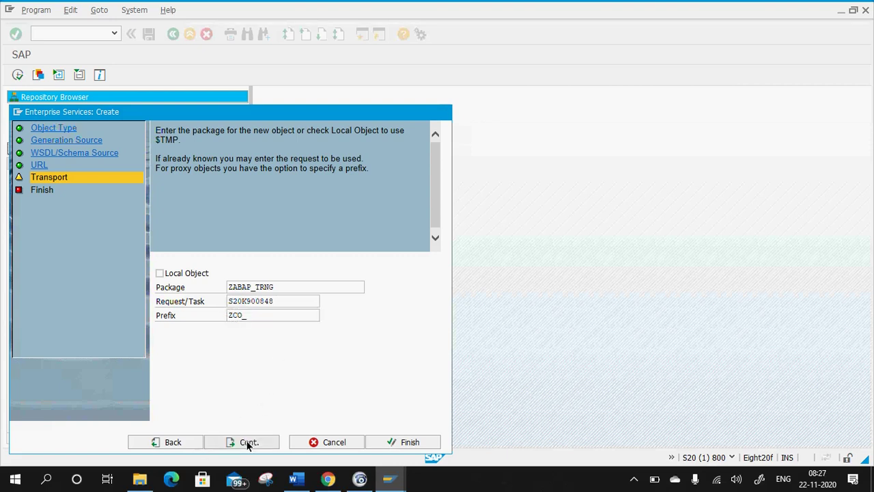
{"action": "left_click", "coordinate": [319, 443]}
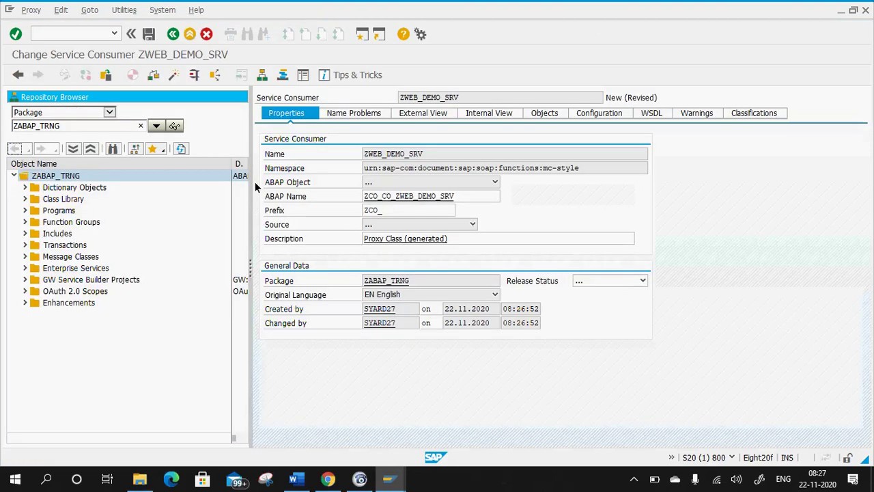
Review the class notes, then save service consumer ZWEB_DEMO_SRV.
{"action": "left_click", "coordinate": [394, 196]}
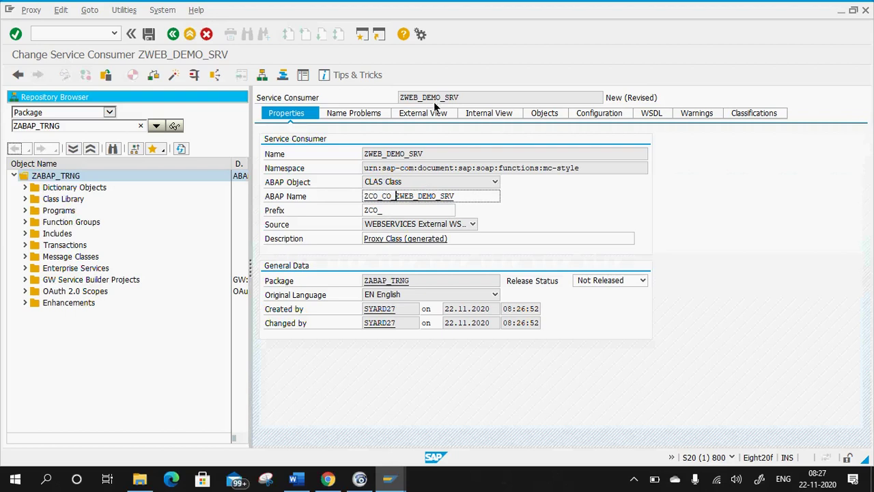
{"action": "left_click", "coordinate": [295, 478]}
{"action": "scroll", "coordinate": [341, 183], "scroll_direction": "up", "scroll_amount": 5}
{"action": "scroll", "coordinate": [342, 183], "scroll_direction": "up", "scroll_amount": 4}
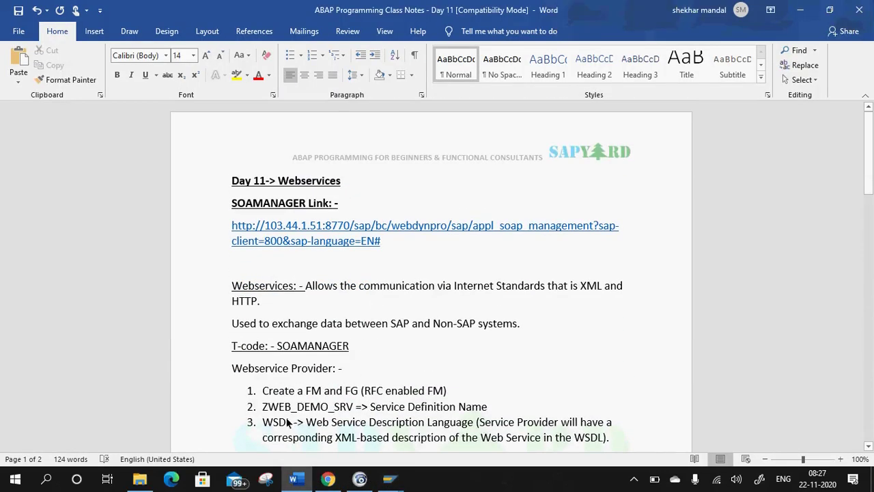
{"action": "left_click", "coordinate": [799, 10]}
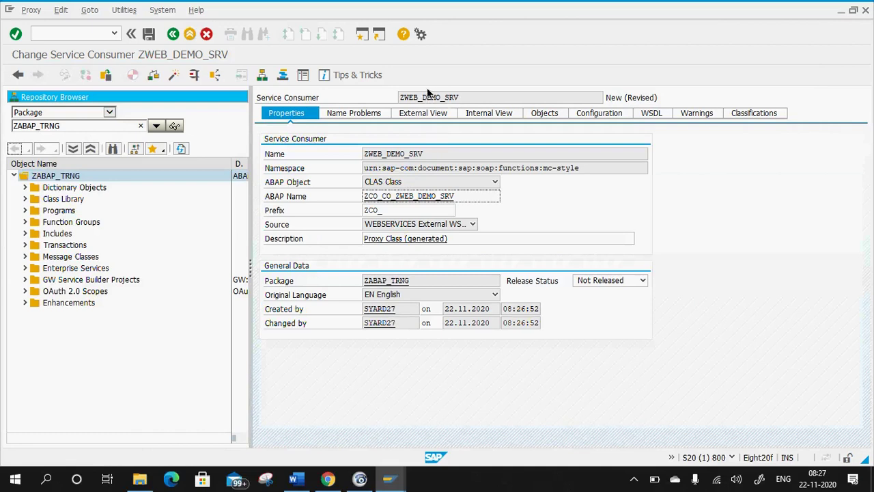
{"action": "left_click", "coordinate": [153, 39]}
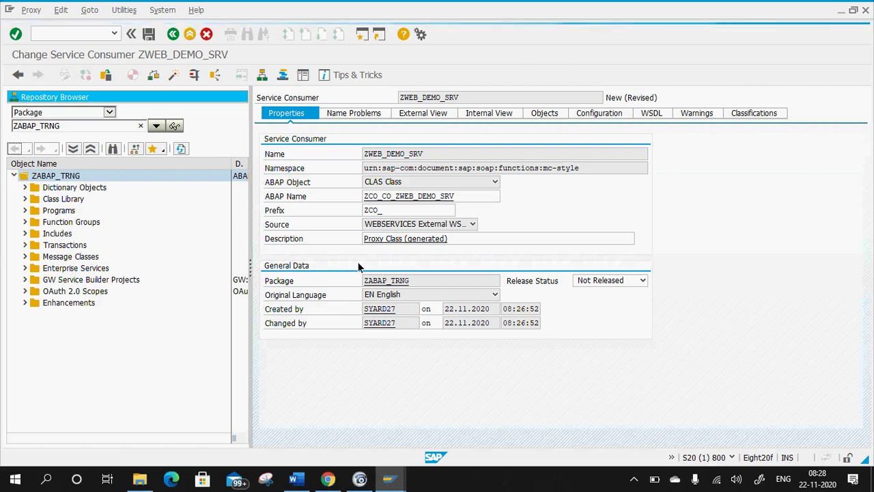
Glance at the notes again, then activate service consumer ZWEB_DEMO_SRV.
{"action": "left_click", "coordinate": [295, 479]}
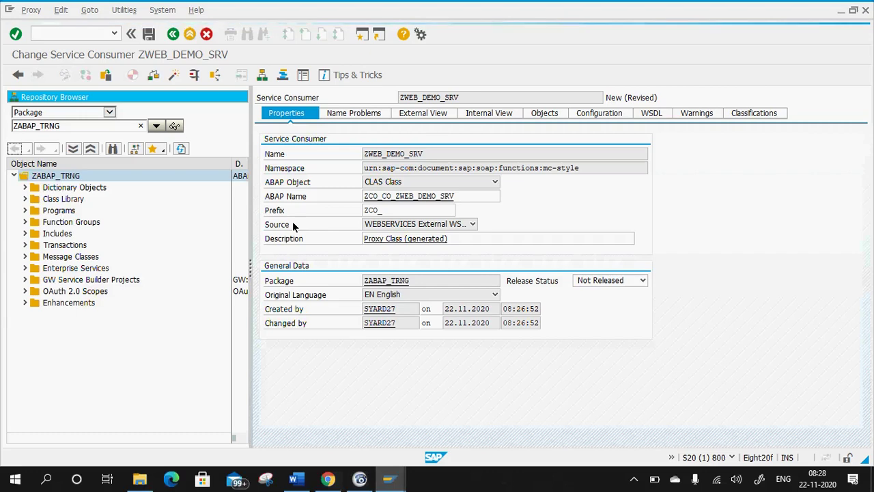
{"action": "left_click", "coordinate": [295, 479]}
{"action": "scroll", "coordinate": [368, 311], "scroll_direction": "down", "scroll_amount": 15}
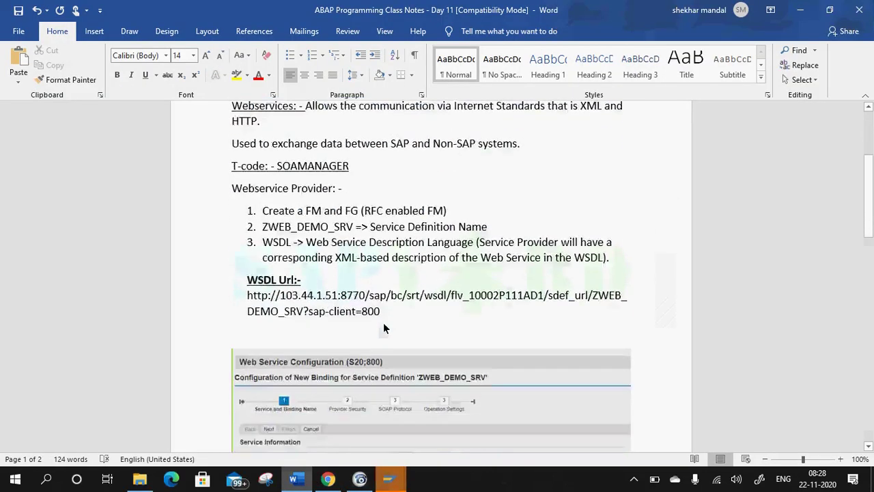
{"action": "mouse_move", "coordinate": [389, 480]}
{"action": "left_click", "coordinate": [426, 455]}
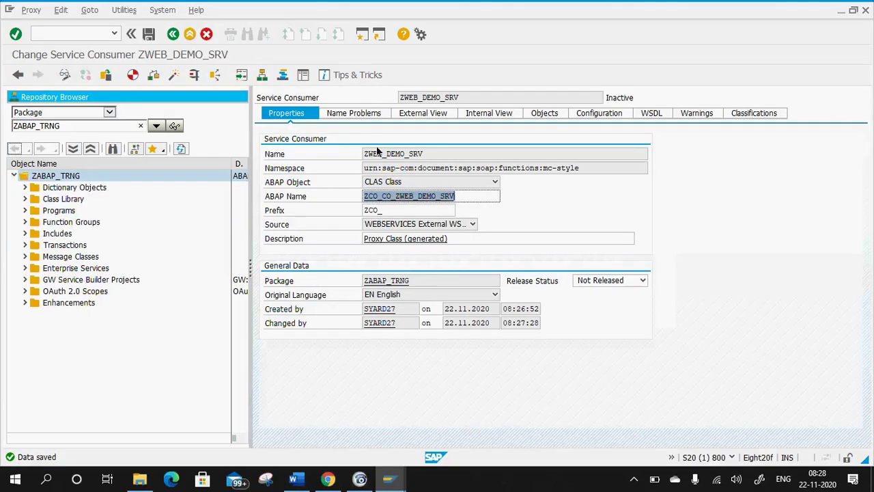
{"action": "left_click", "coordinate": [182, 78]}
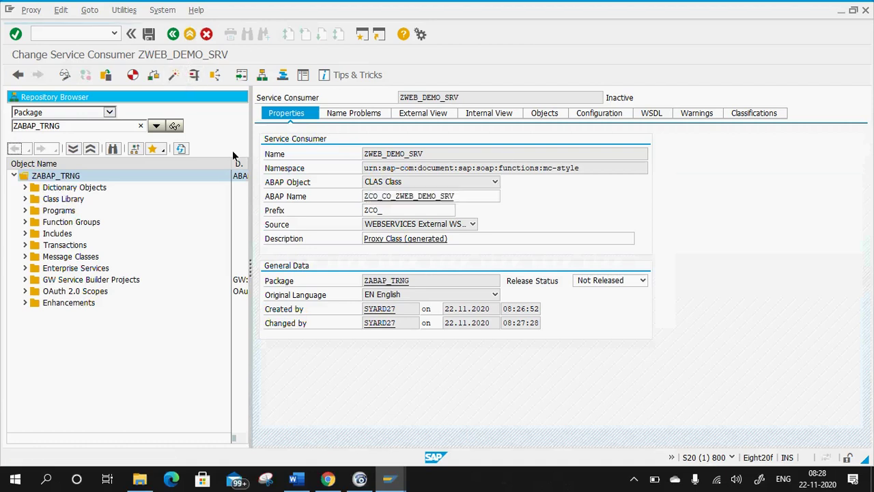
{"action": "key", "text": "ctrl+s"}
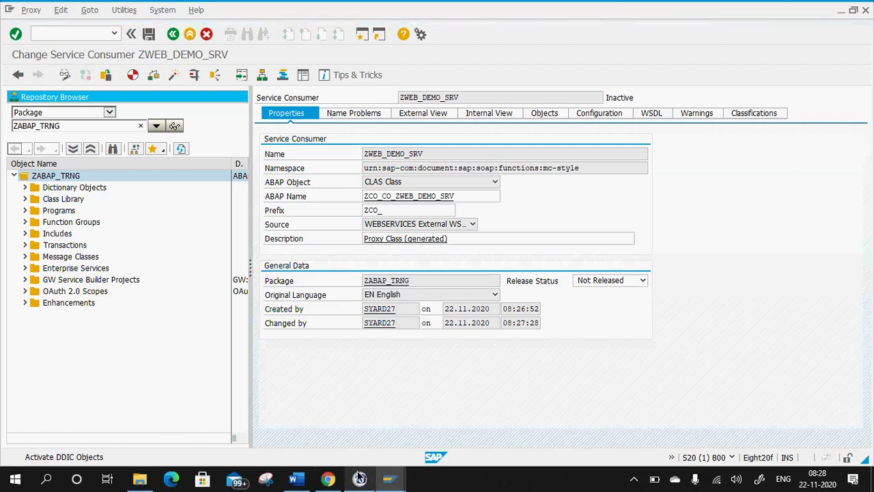
Add a new notes line 'Provide the WSDL URL ->', dropping the host-replacement remark.
{"action": "left_click", "coordinate": [294, 478]}
{"action": "scroll", "coordinate": [358, 323], "scroll_direction": "down", "scroll_amount": 1}
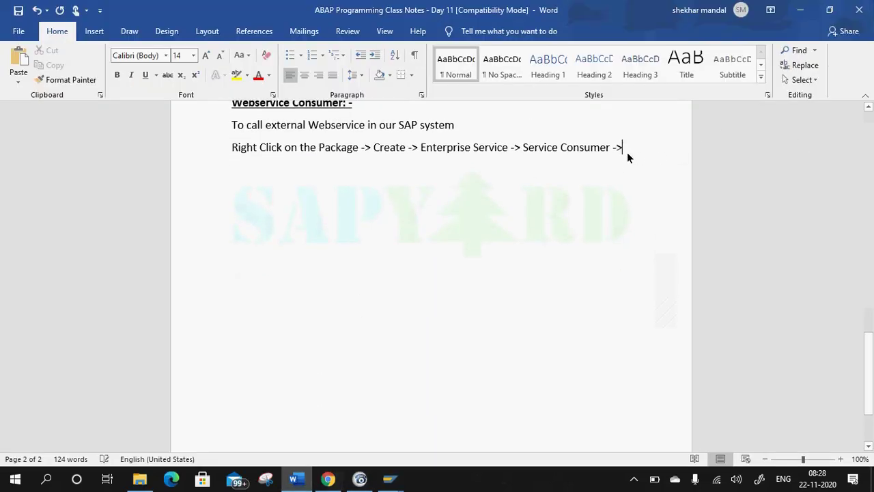
{"action": "key", "text": "Return"}
{"action": "type", "text": "P"}
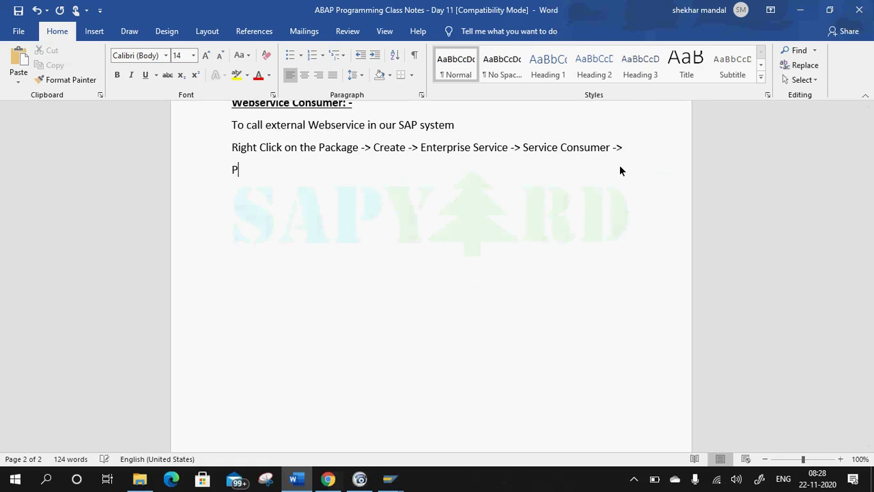
{"action": "type", "text": "rovide the "}
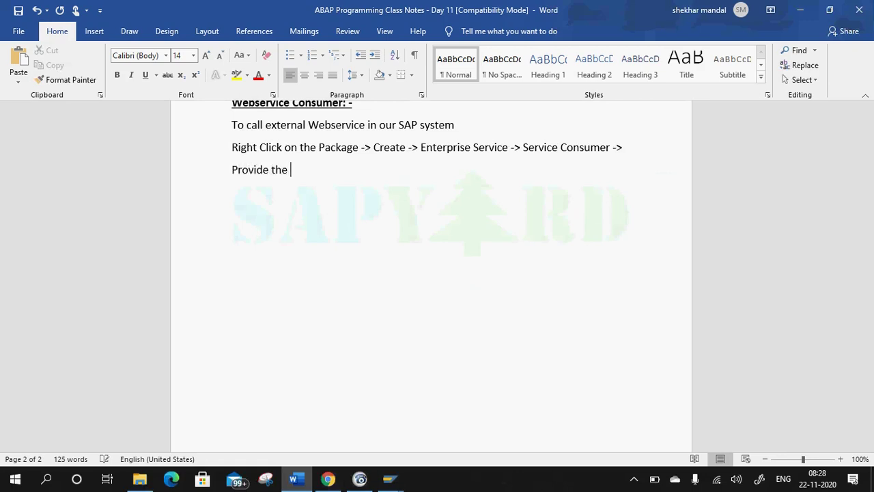
{"action": "type", "text": "WSDL URL (Replae"}
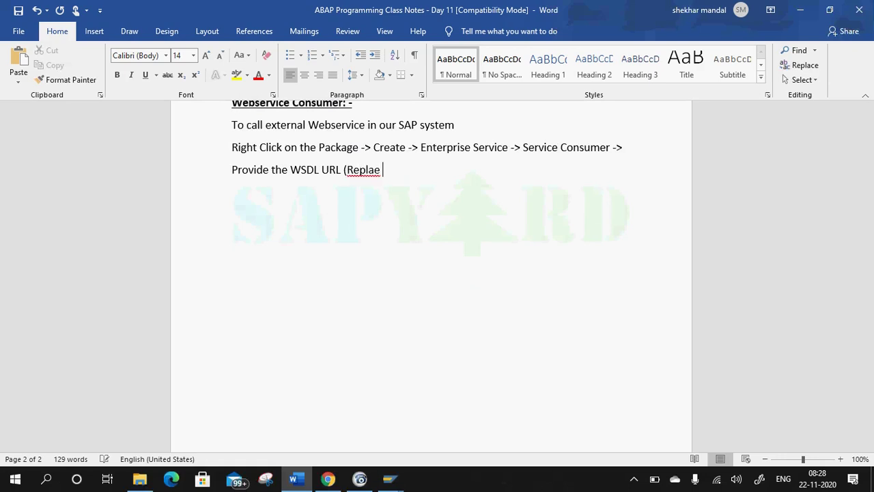
{"action": "key", "text": "BackSpace"}
{"action": "key", "text": "BackSpace"}
{"action": "type", "text": "ce the Host with "}
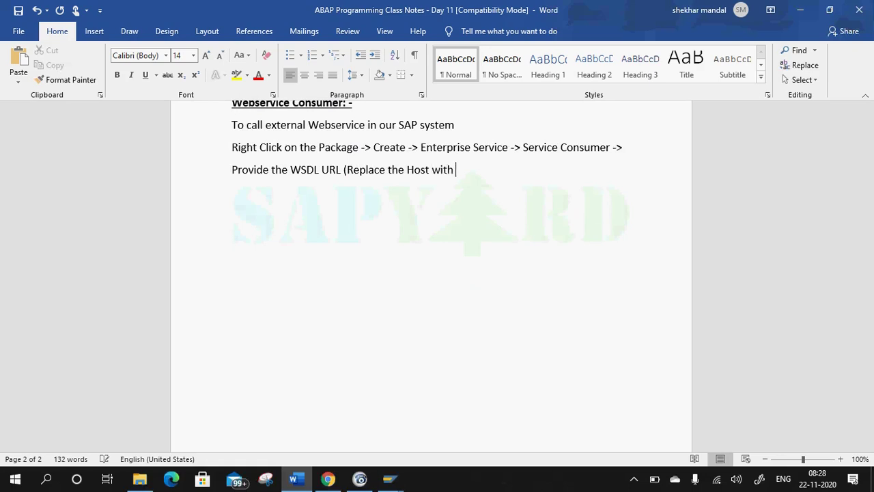
{"action": "type", "text": "IP"}
{"action": "key", "text": "BackSpace"}
{"action": "key", "text": "BackSpace"}
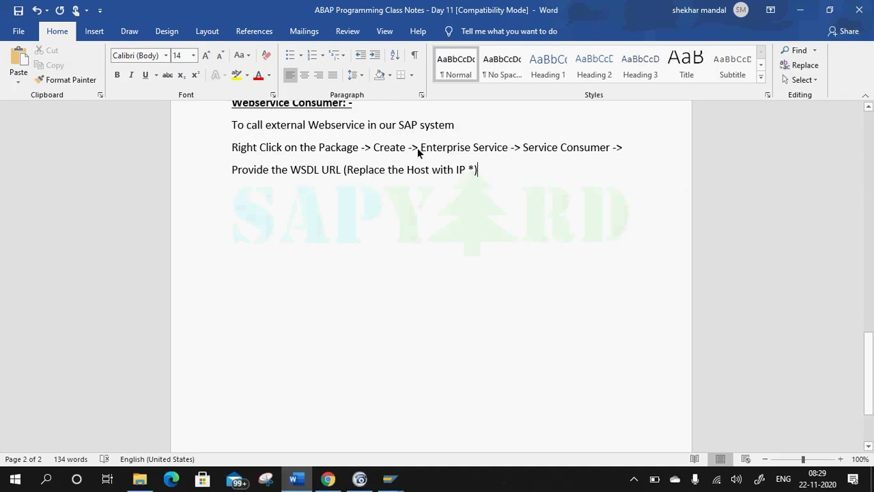
{"action": "left_click_drag", "start_coordinate": [471, 170], "coordinate": [356, 177]}
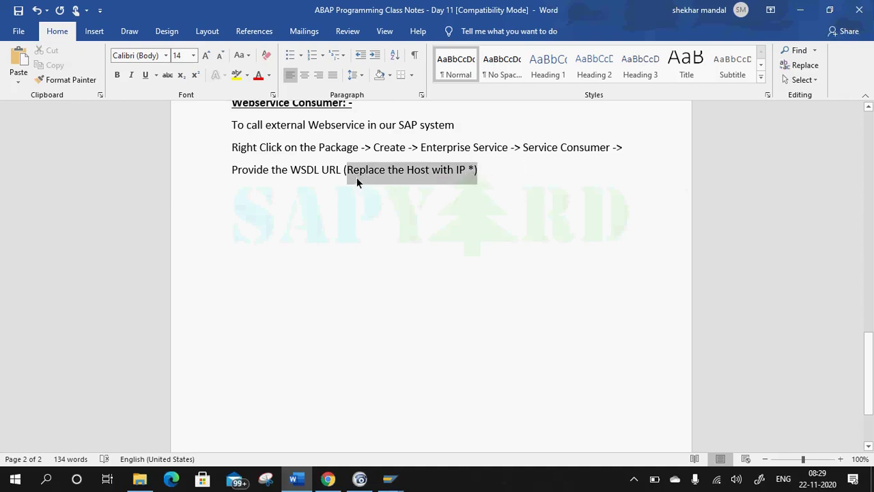
{"action": "key", "text": "Delete"}
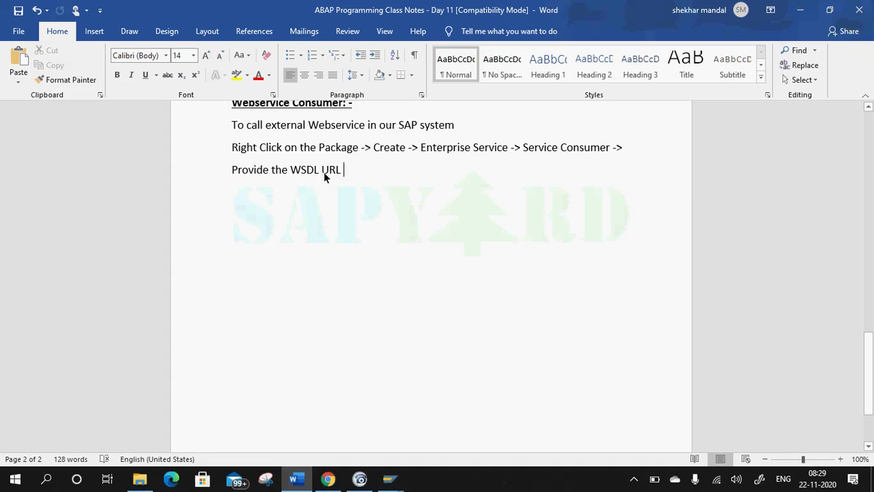
{"action": "type", "text": "-"}
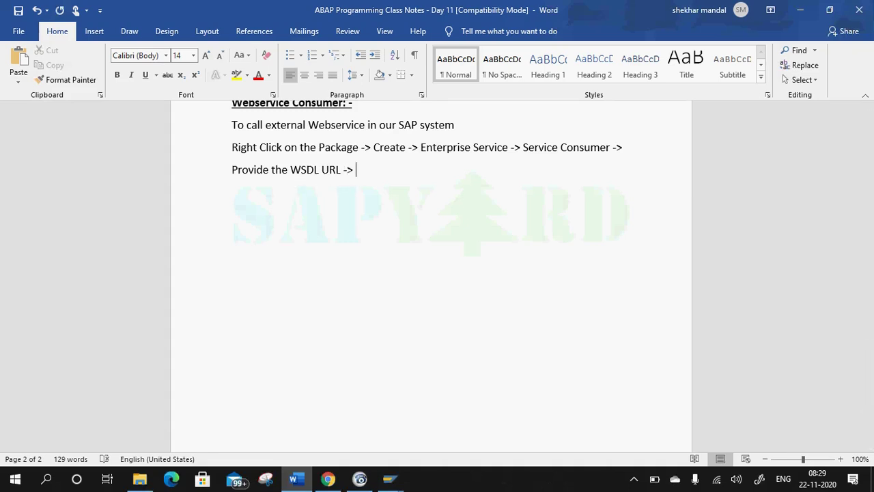
{"action": "type", "text": "> \\"}
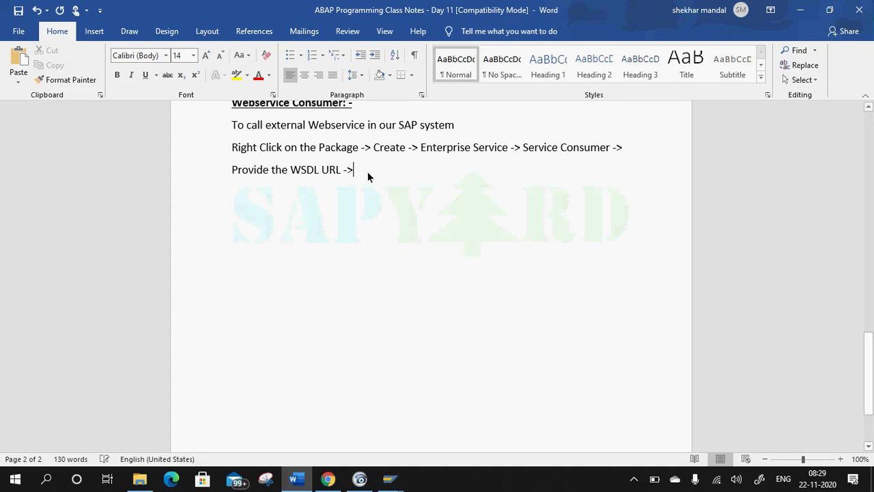
Finish the line with 'Service Consumer -> ABAP Class will also get created' and return to SAP.
{"action": "key", "text": "alt+Tab"}
{"action": "key", "text": "alt+Tab"}
{"action": "type", "text": "Service Cosn"}
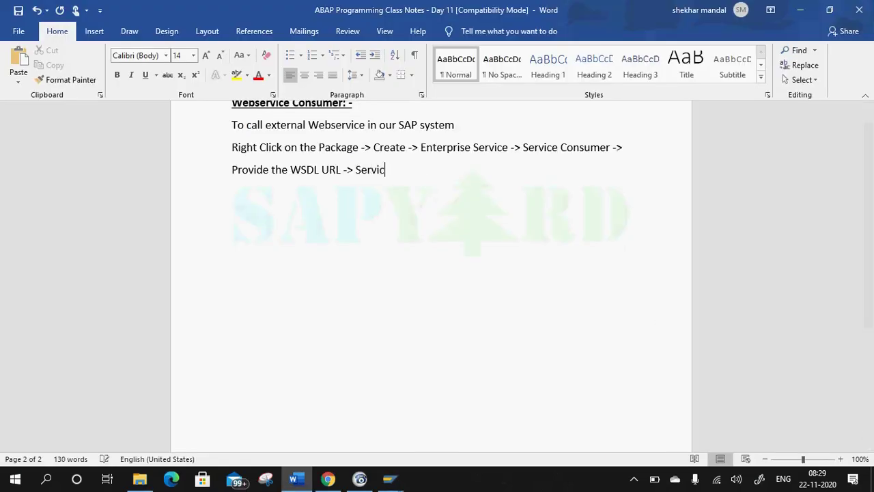
{"action": "key", "text": "BackSpace"}
{"action": "key", "text": "BackSpace"}
{"action": "type", "text": "nsumer -"}
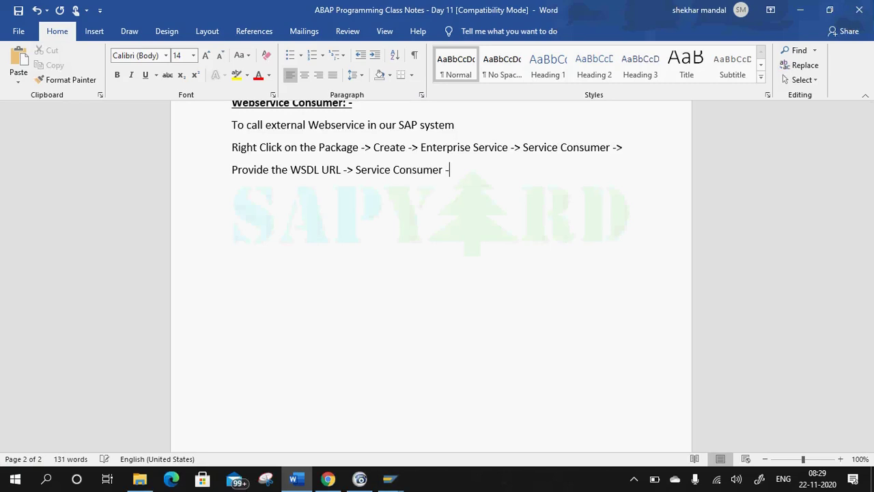
{"action": "key", "text": "alt+Tab"}
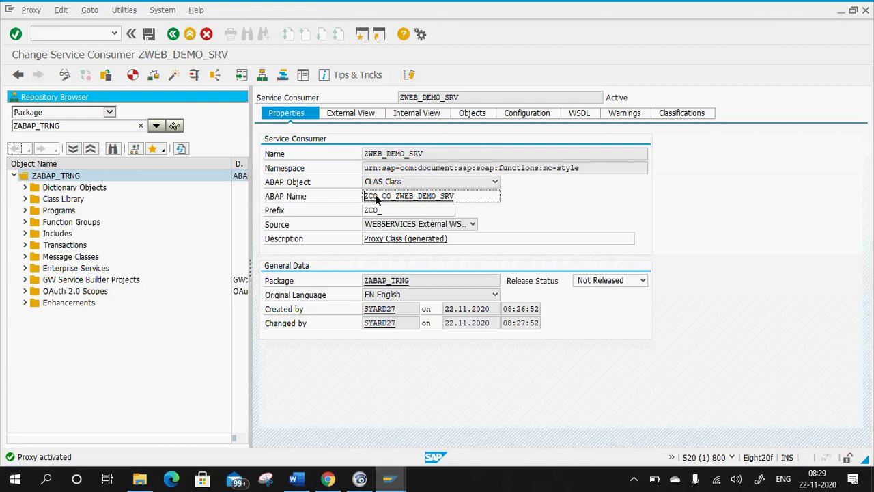
{"action": "key", "text": "alt+Tab"}
{"action": "type", "text": "> ABAP "}
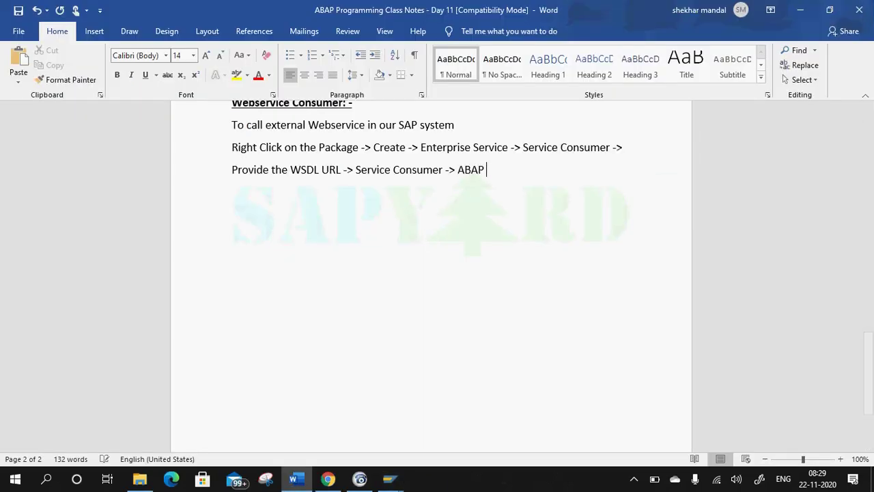
{"action": "type", "text": "Class "}
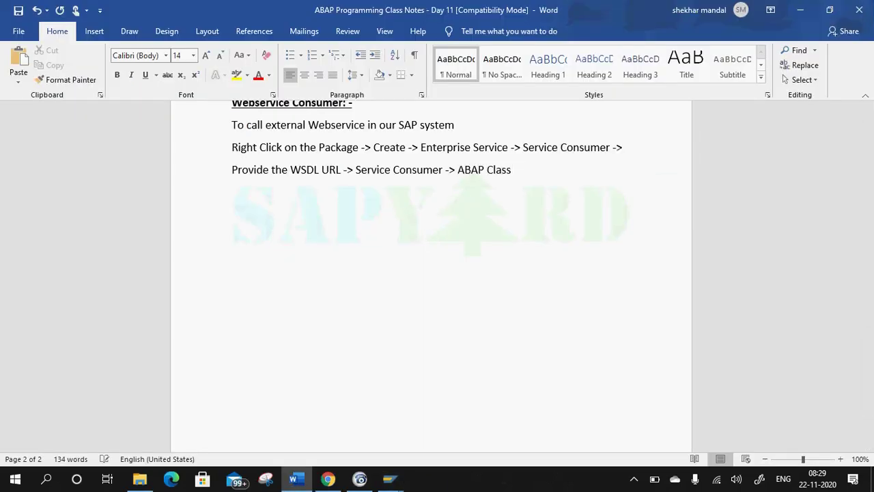
{"action": "type", "text": "will alsp"}
{"action": "key", "text": "BackSpace"}
{"action": "key", "text": "BackSpace"}
{"action": "type", "text": "so get created"}
{"action": "key", "text": "alt+Tab"}
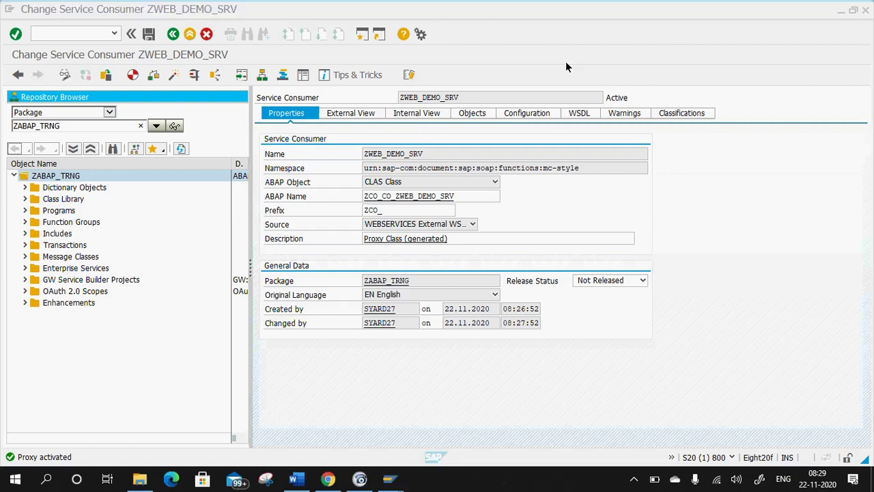
{"action": "double_click", "coordinate": [415, 199]}
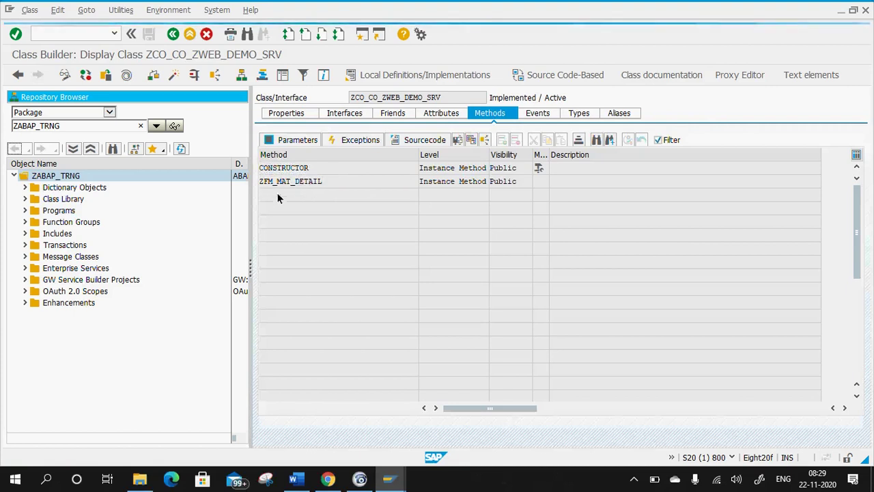
{"action": "double_click", "coordinate": [321, 182]}
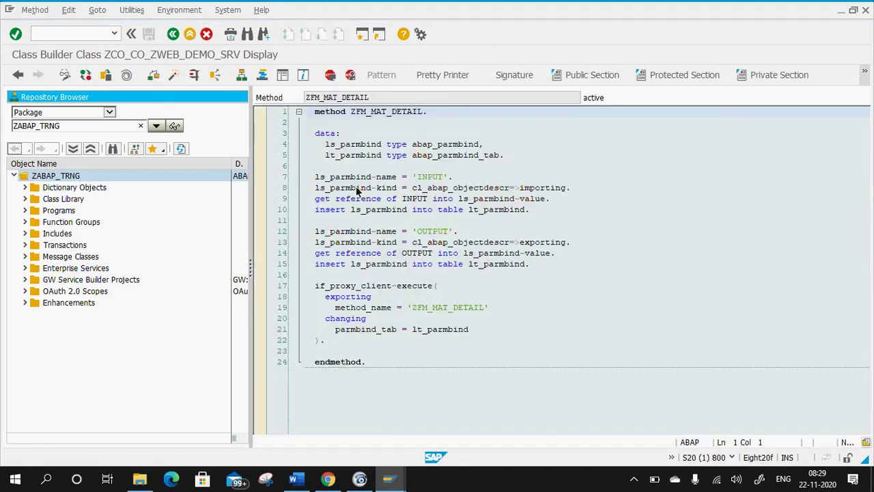
{"action": "scroll", "coordinate": [387, 235], "scroll_direction": "down", "scroll_amount": 3}
{"action": "scroll", "coordinate": [368, 178], "scroll_direction": "up", "scroll_amount": 3}
{"action": "left_click", "coordinate": [174, 38]}
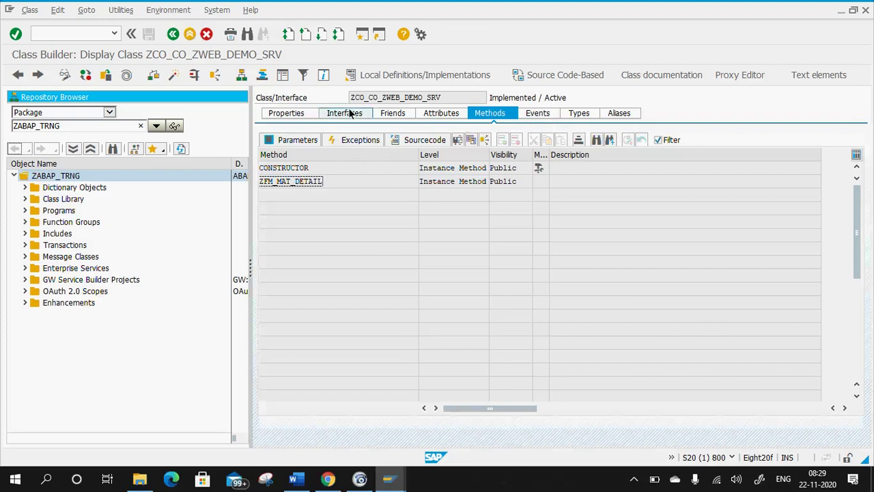
{"action": "left_click", "coordinate": [352, 113]}
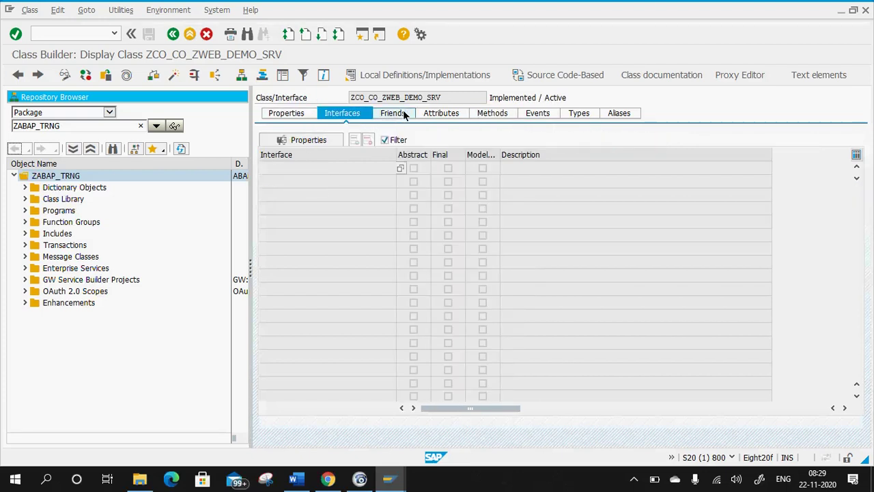
{"action": "left_click", "coordinate": [478, 116]}
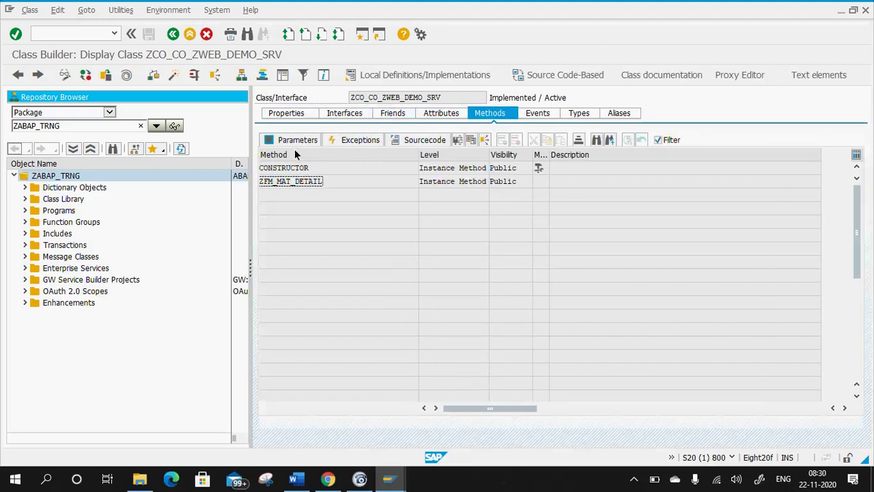
{"action": "left_click", "coordinate": [299, 138]}
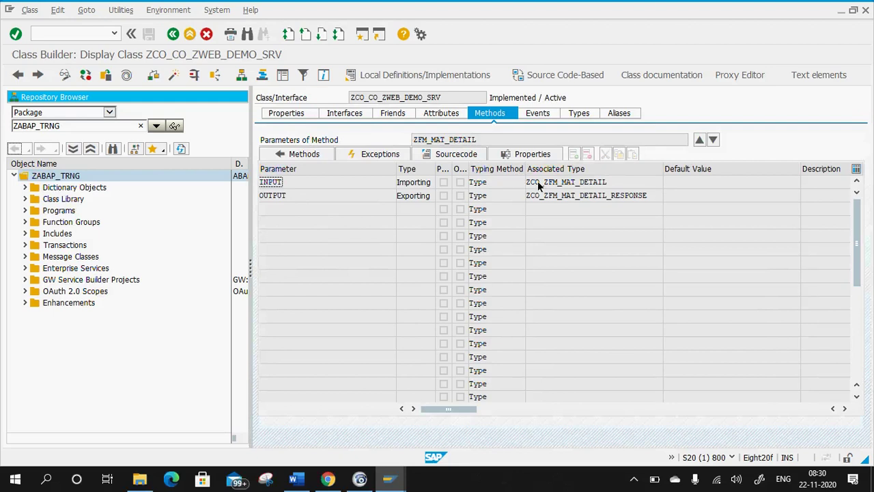
{"action": "left_click", "coordinate": [304, 154]}
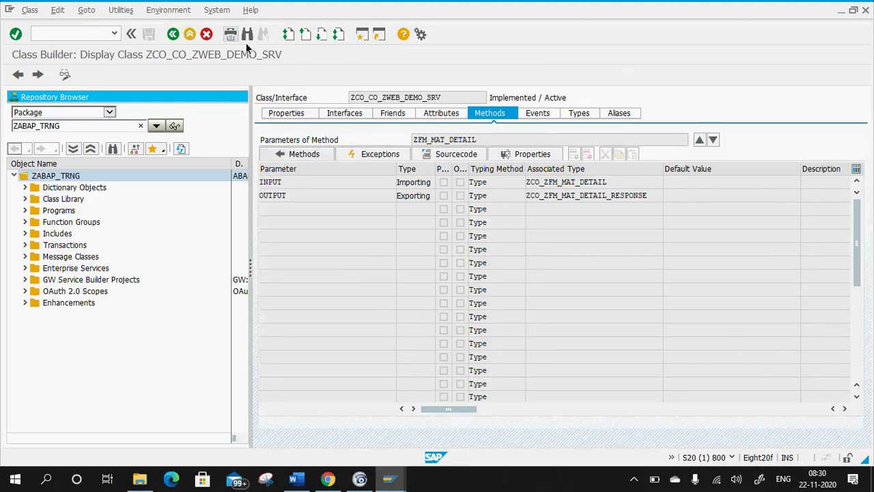
{"action": "left_click", "coordinate": [174, 35]}
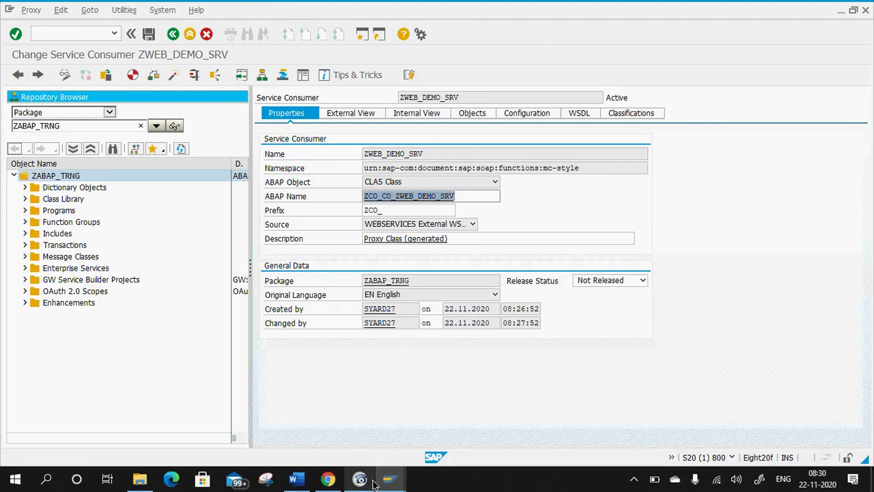
{"action": "left_click", "coordinate": [307, 479]}
Type 'Once the WebService Consumer is created => We need to create a Port to Consume the same' on a new line.
{"action": "key", "text": "Return"}
{"action": "type", "text": "Olcne"}
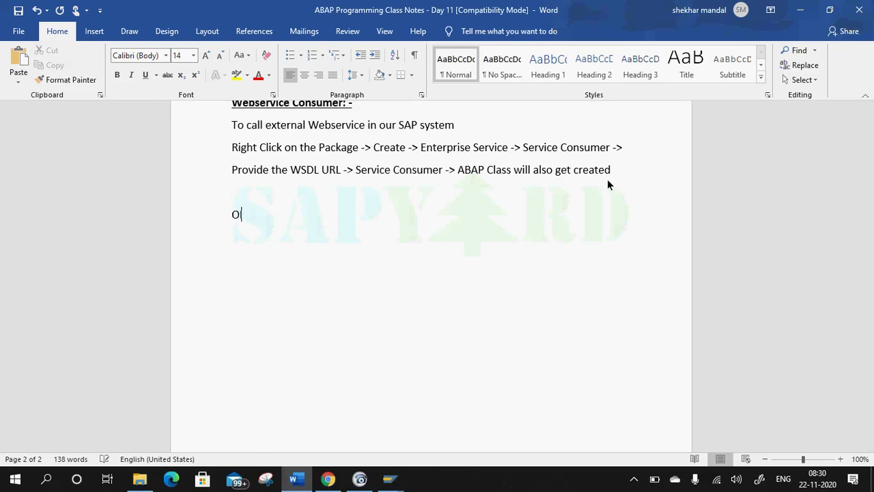
{"action": "key", "text": "BackSpace"}
{"action": "key", "text": "BackSpace"}
{"action": "key", "text": "BackSpace"}
{"action": "key", "text": "BackSpace"}
{"action": "type", "text": "nce thw"}
{"action": "type", "text": " W"}
{"action": "key", "text": "BackSpace"}
{"action": "key", "text": "BackSpace"}
{"action": "key", "text": "BackSpace"}
{"action": "type", "text": "e WebServi8ce"}
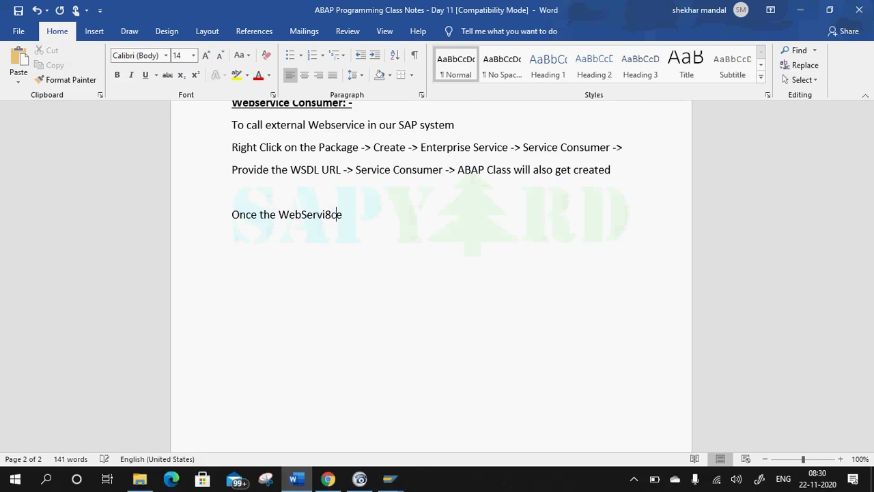
{"action": "key", "text": "BackSpace"}
{"action": "key", "text": "BackSpace"}
{"action": "key", "text": "BackSpace"}
{"action": "type", "text": "ce "}
{"action": "type", "text": "Cons"}
{"action": "type", "text": "umer on"}
{"action": "key", "text": "BackSpace"}
{"action": "key", "text": "BackSpace"}
{"action": "type", "text": "is created"}
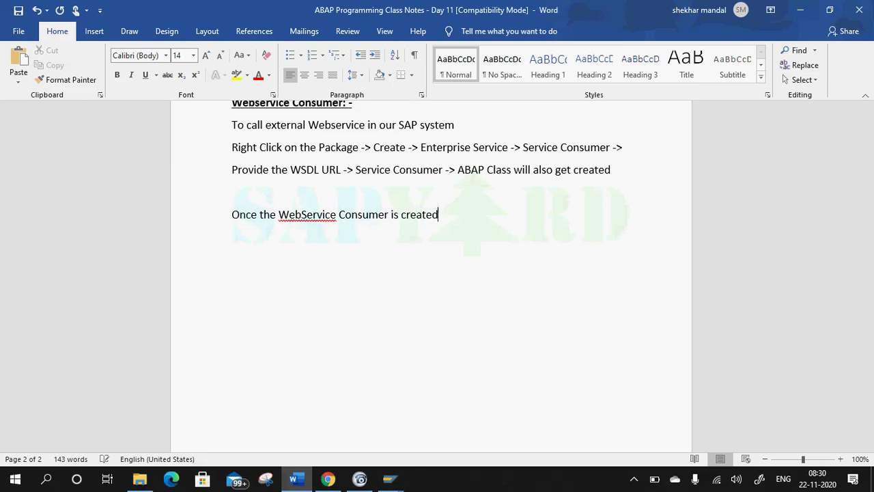
{"action": "type", "text": " => WE need"}
{"action": "key", "text": "BackSpace"}
{"action": "key", "text": "BackSpace"}
{"action": "key", "text": "BackSpace"}
{"action": "key", "text": "BackSpace"}
{"action": "key", "text": "BackSpace"}
{"action": "key", "text": "BackSpace"}
{"action": "key", "text": "BackSpace"}
{"action": "type", "text": "e need to c"}
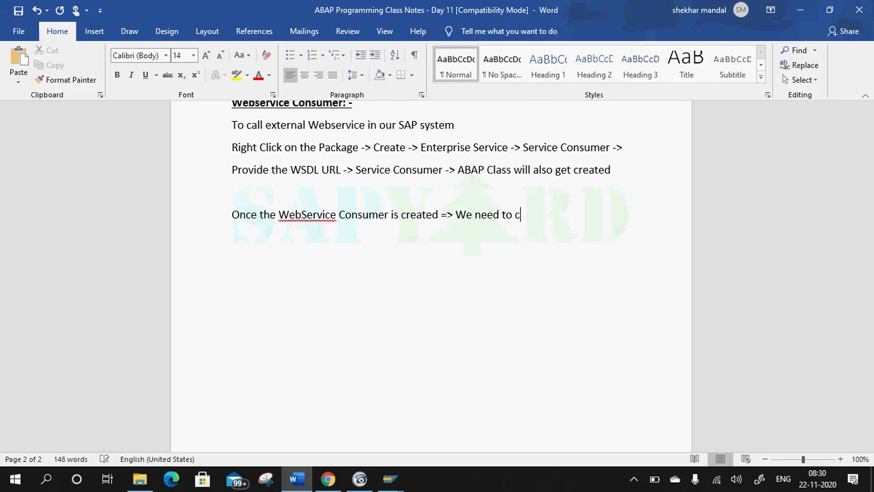
{"action": "type", "text": "reate a Port to Consume the same."}
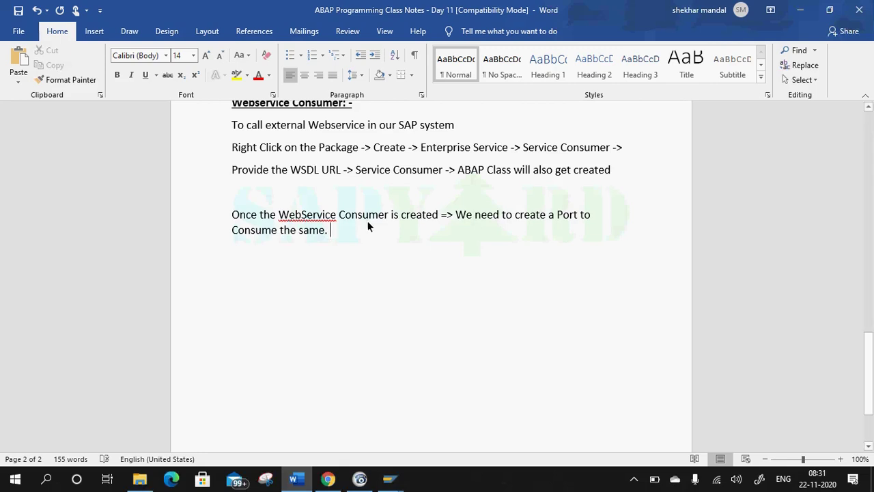
Insert 'via SOAMANAGER' after 'Port' in that sentence.
{"action": "left_click", "coordinate": [580, 214]}
{"action": "key", "text": "BackSpace"}
{"action": "type", "text": "via SOA"}
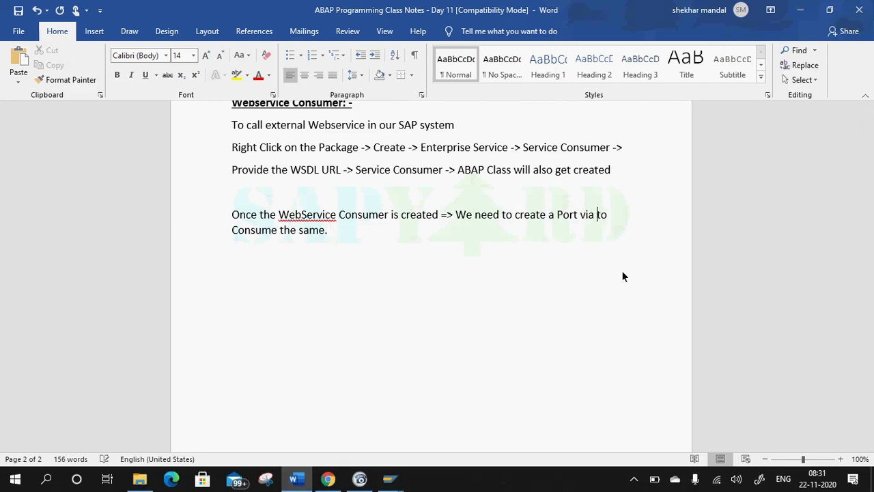
{"action": "type", "text": "MANAGER"}
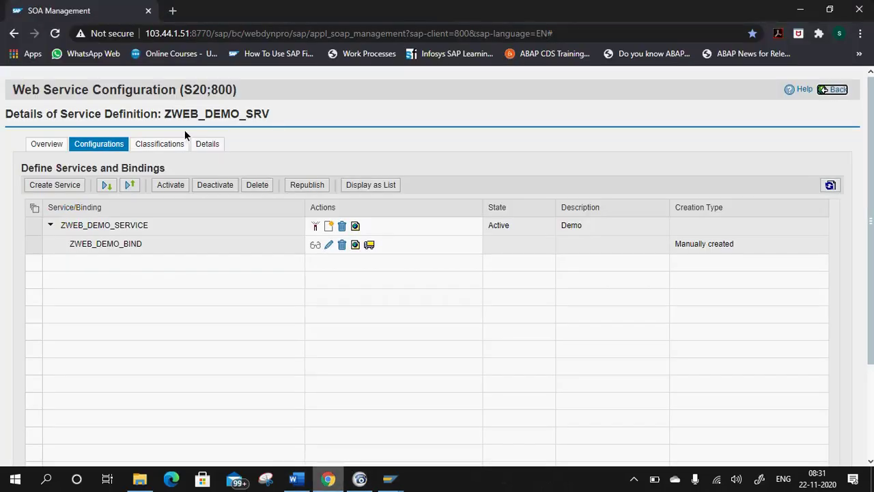
Reload SOA Management in Chrome and log on with the user name and password.
{"action": "left_click", "coordinate": [328, 478]}
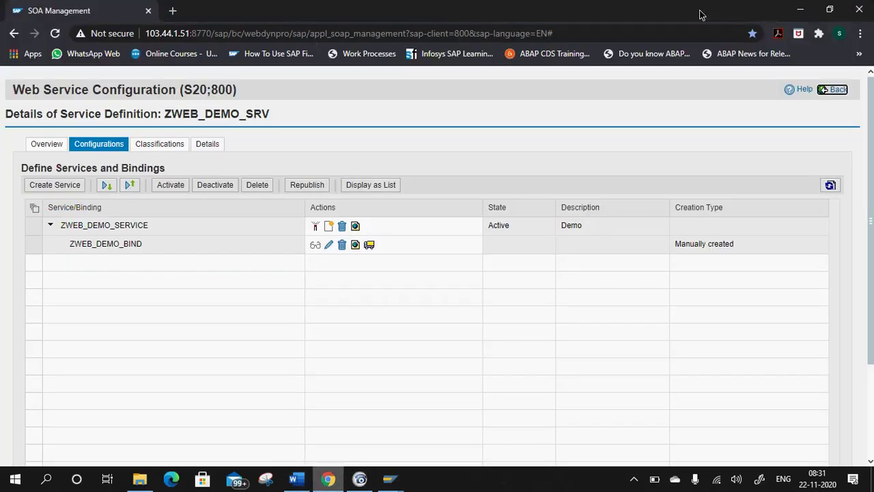
{"action": "left_click", "coordinate": [59, 34]}
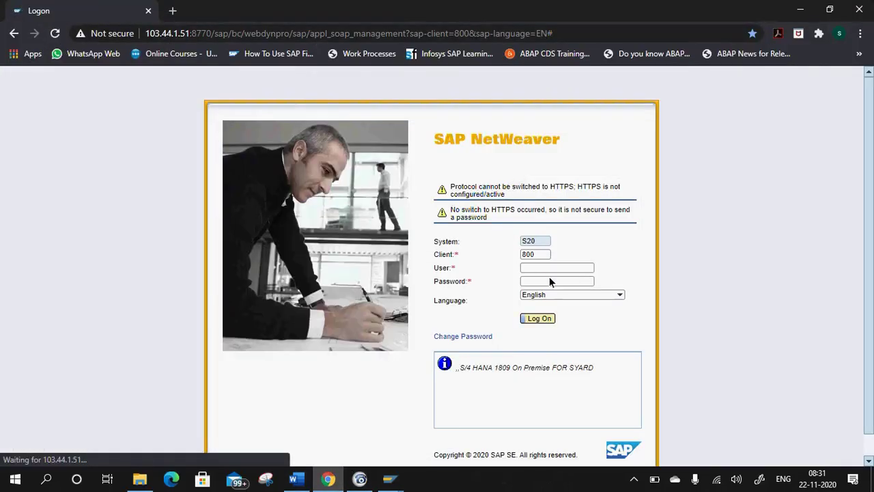
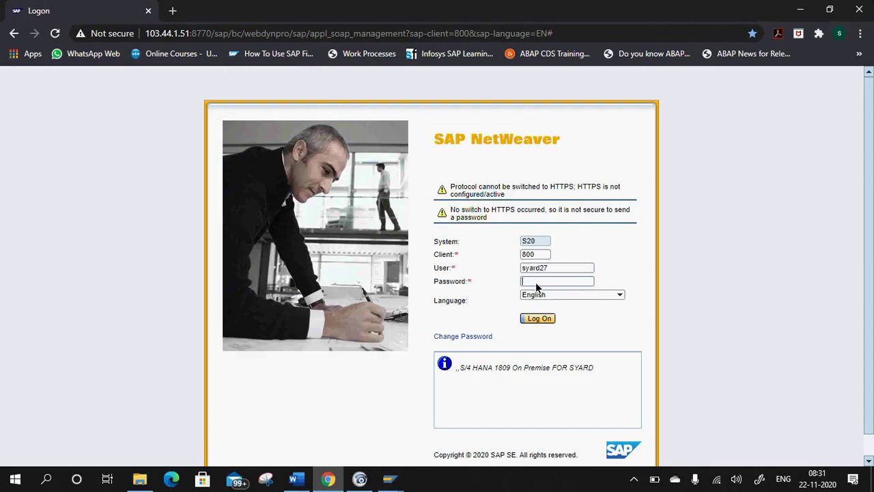
{"action": "left_click", "coordinate": [536, 282]}
{"action": "type", "text": "••••••"}
{"action": "left_click", "coordinate": [544, 319]}
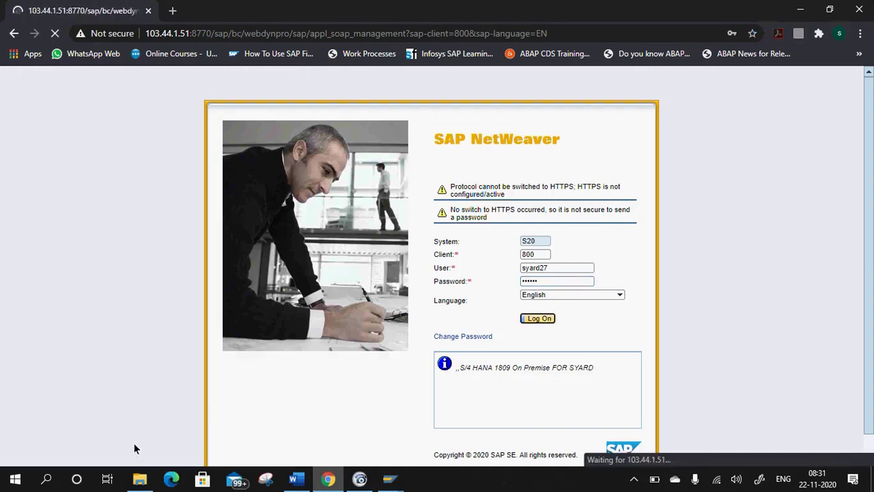
Copy proxy name ZCO_CO_ZWEB_DEMO_SRV from SAP GUI and search for it in Web Service Configuration.
{"action": "left_click", "coordinate": [86, 250]}
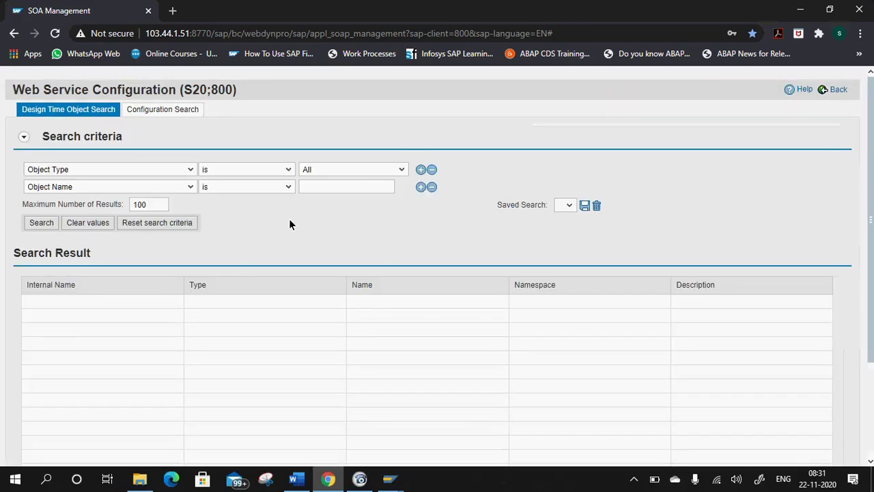
{"action": "left_click", "coordinate": [390, 478]}
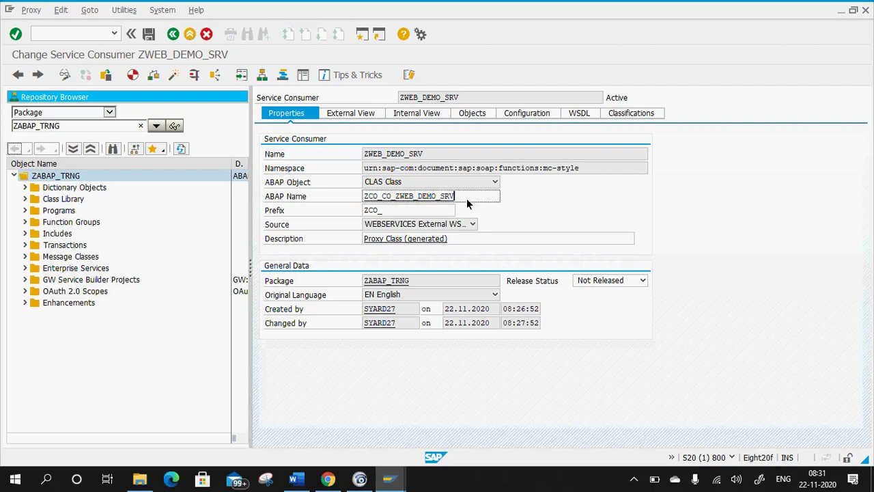
{"action": "left_click_drag", "start_coordinate": [470, 195], "coordinate": [241, 197]}
{"action": "key", "text": "ctrl+c"}
{"action": "key", "text": "alt+Tab"}
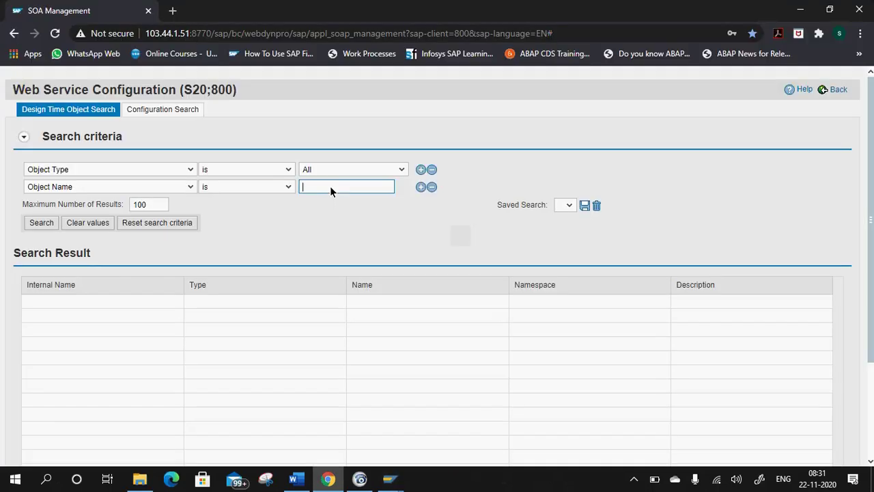
{"action": "key", "text": "ctrl+v"}
{"action": "key", "text": "ctrl+a"}
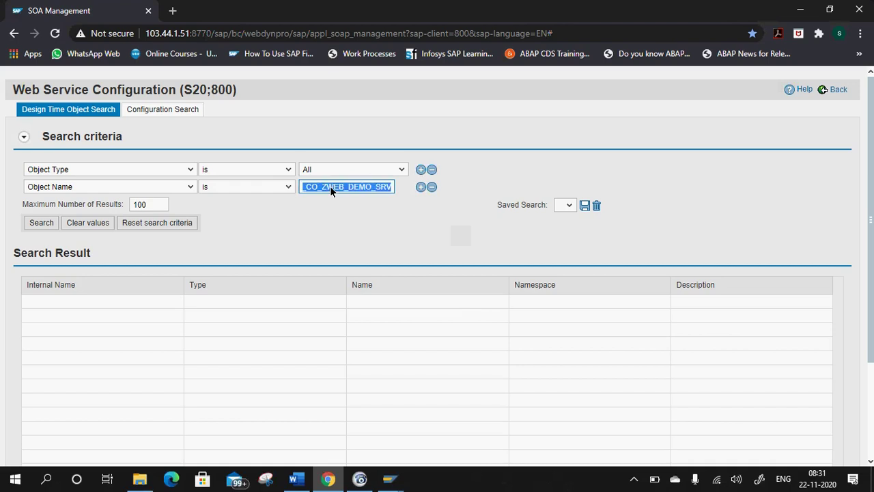
{"action": "key", "text": "Return"}
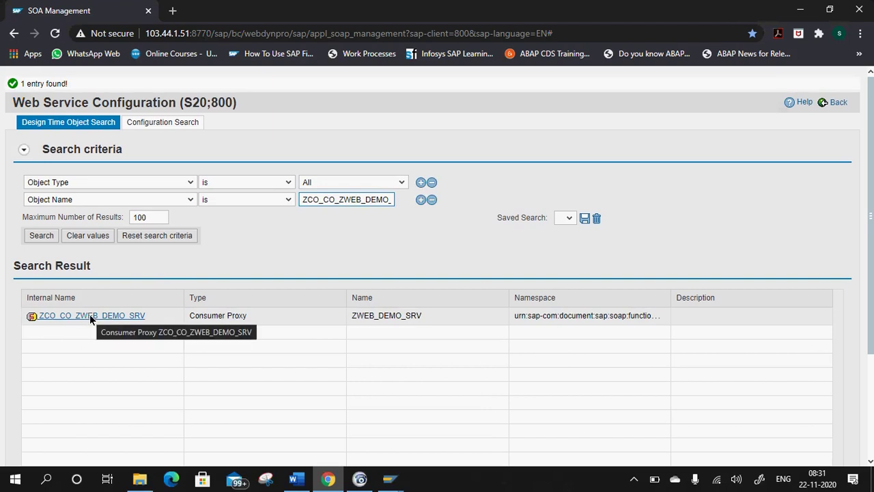
Open the found proxy ZCO_CO_ZWEB_DEMO_SRV and insert 'Logical' before 'Port' in the notes.
{"action": "left_click", "coordinate": [89, 314]}
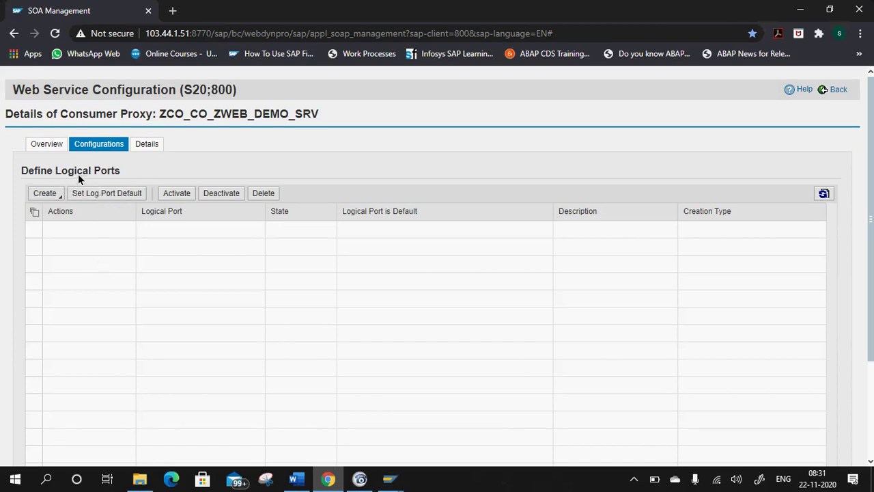
{"action": "left_click", "coordinate": [298, 478]}
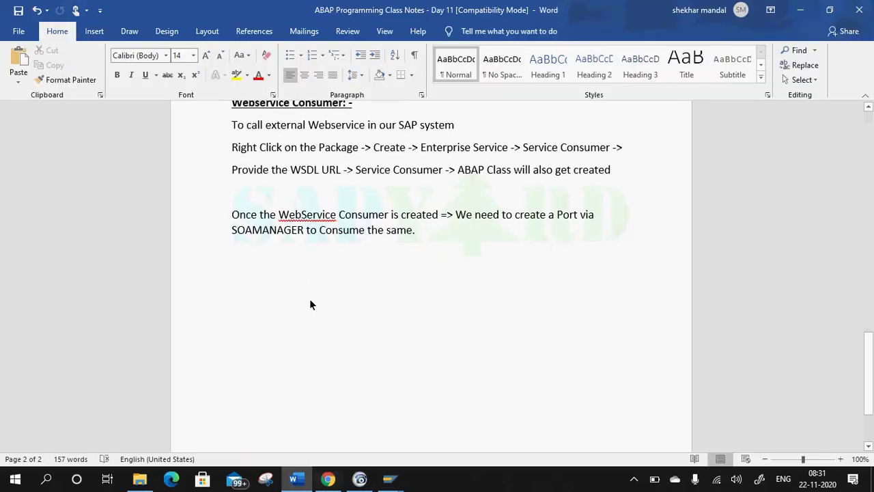
{"action": "left_click", "coordinate": [556, 217]}
{"action": "type", "text": "Logical"}
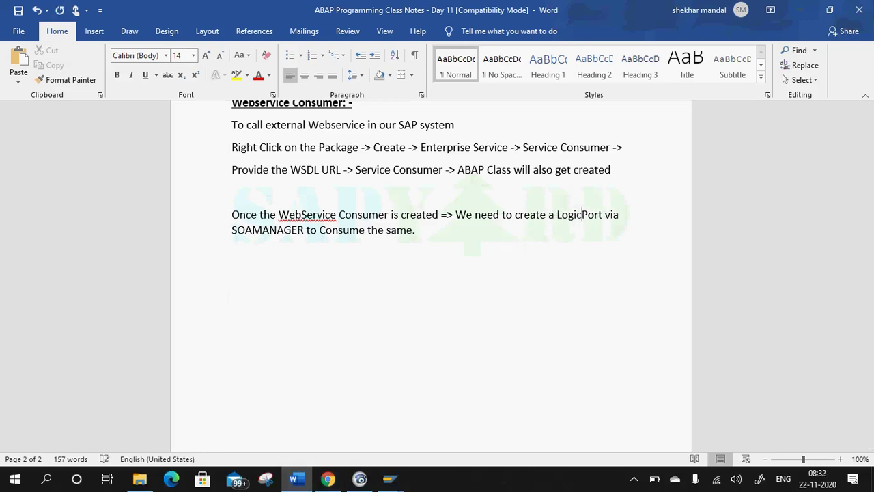
Start a WSDL Based Configuration for the proxy and begin a new notes line 'For Logica'.
{"action": "key", "text": "alt+Tab"}
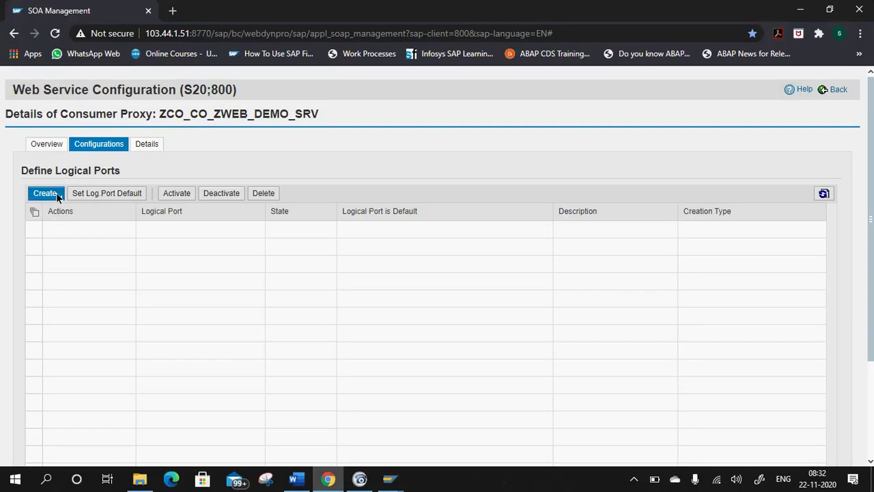
{"action": "left_click", "coordinate": [56, 193]}
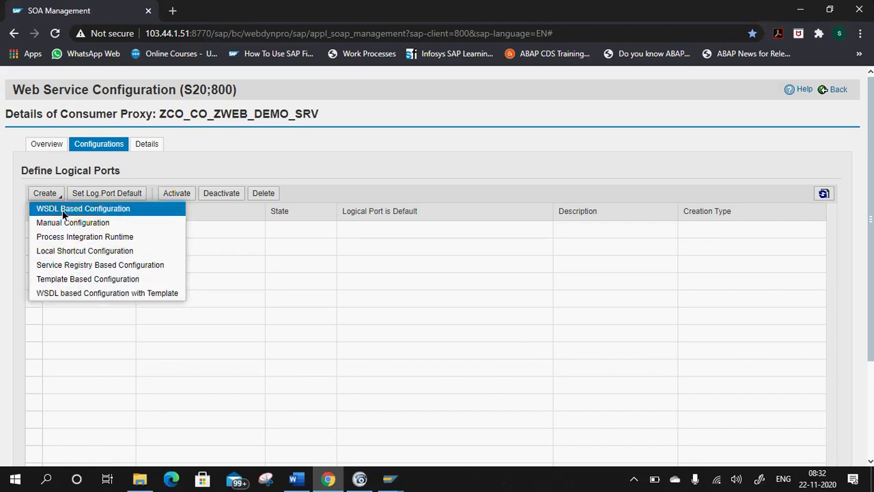
{"action": "left_click", "coordinate": [62, 212]}
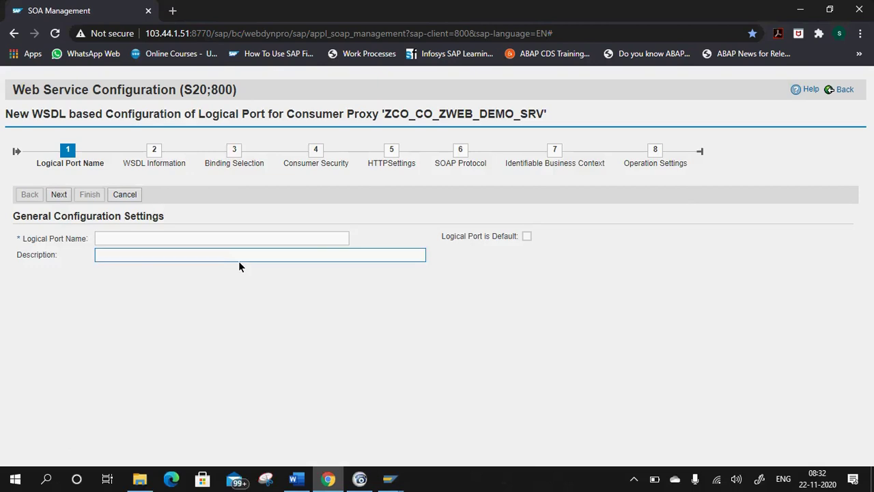
{"action": "key", "text": "alt+Tab"}
{"action": "key", "text": "Return"}
{"action": "key", "text": "Return"}
{"action": "type", "text": "For "}
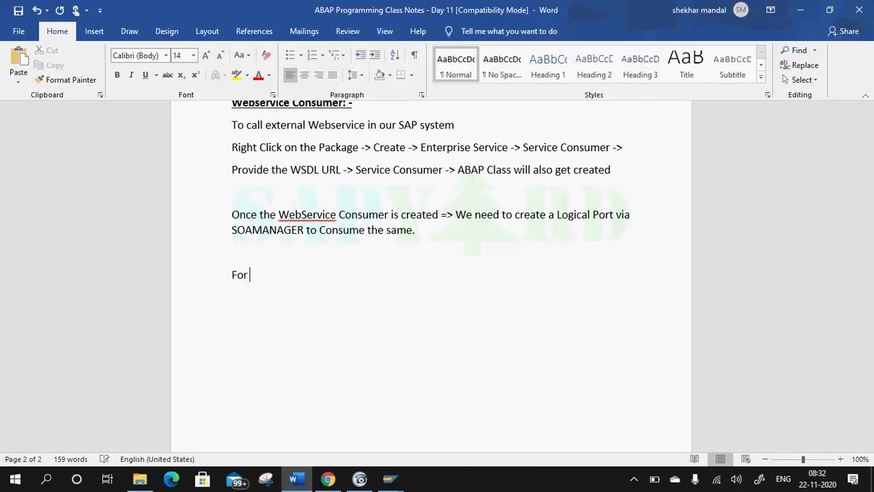
{"action": "type", "text": "Logical Port Crea"}
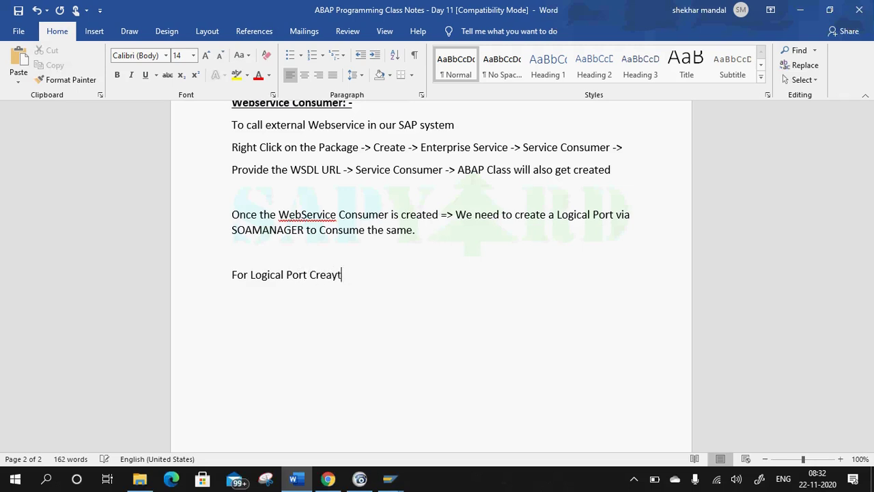
Continue the notes line as 'For Logical Port Creation =>'.
{"action": "type", "text": "tion"}
{"action": "key", "text": "BackSpace"}
{"action": "key", "text": "BackSpace"}
{"action": "key", "text": "BackSpace"}
{"action": "type", "text": "ion => \\"}
Finish the line with 'WSDL Service Configuration' and go back to the logical port wizard.
{"action": "key", "text": "alt+Tab"}
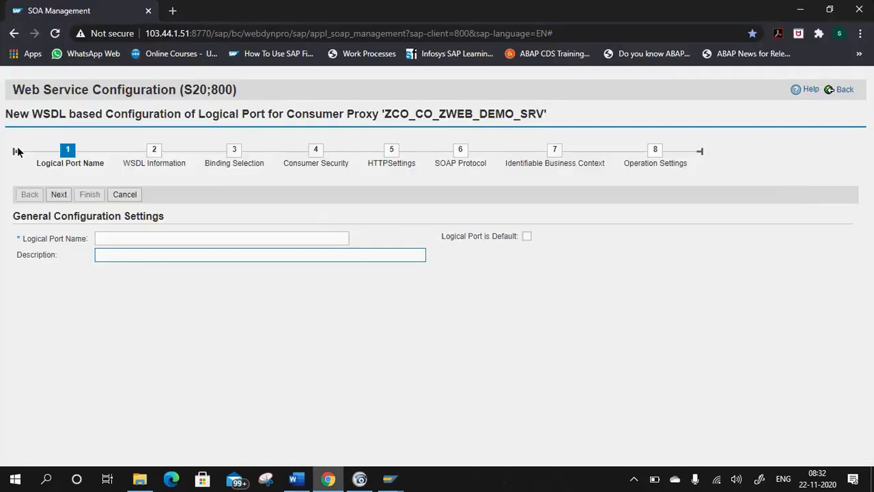
{"action": "key", "text": "alt+Tab"}
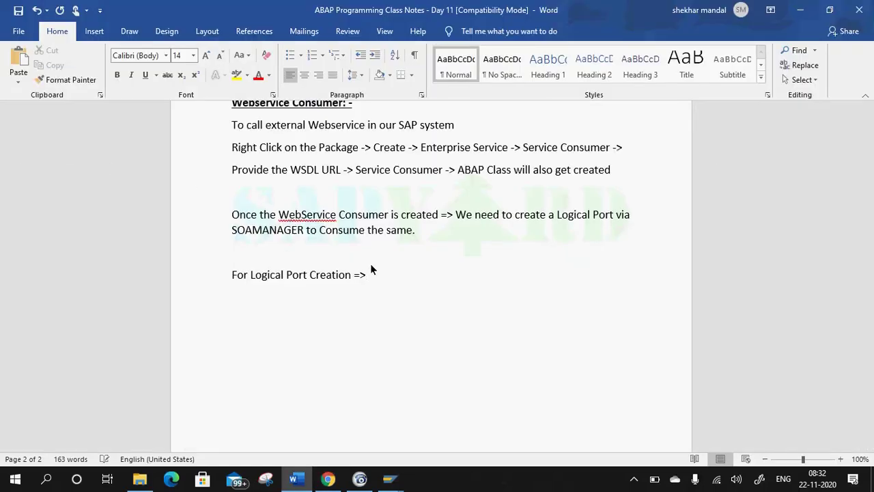
{"action": "key", "text": "BackSpace"}
{"action": "type", "text": "WSDL Service"}
{"action": "type", "text": "Configuraty"}
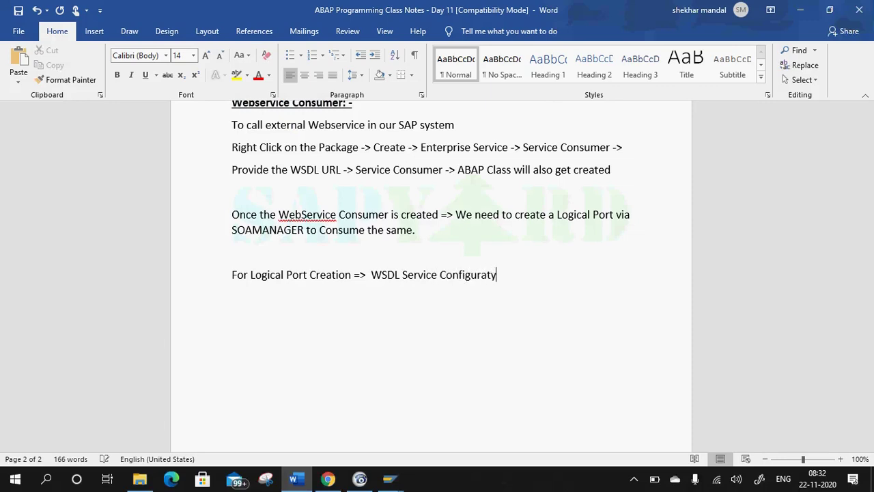
{"action": "key", "text": "BackSpace"}
{"action": "type", "text": "ion"}
{"action": "key", "text": "alt+Tab"}
{"action": "left_click", "coordinate": [142, 240]}
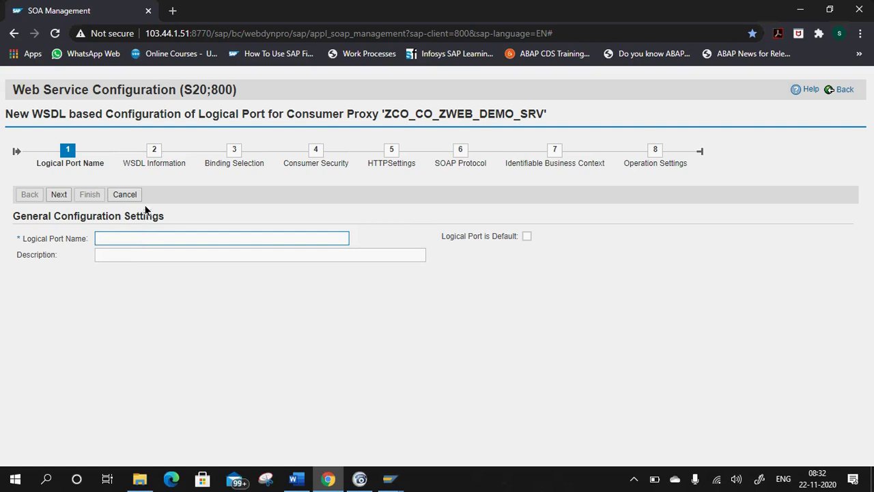
Enter ZDEMO_LP as logical port name and 'Logical Port Demo' as description, then go Next.
{"action": "type", "text": "ZDEMO"}
{"action": "left_click", "coordinate": [157, 257]}
{"action": "type", "text": "Logical"}
{"action": "key", "text": "BackSpace"}
{"action": "key", "text": "BackSpace"}
{"action": "key", "text": "BackSpace"}
{"action": "type", "text": "cal Port D"}
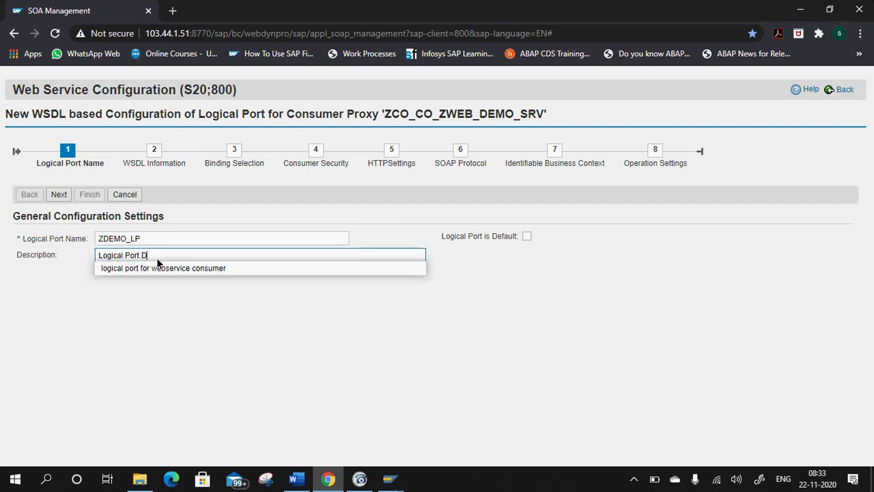
{"action": "type", "text": "E"}
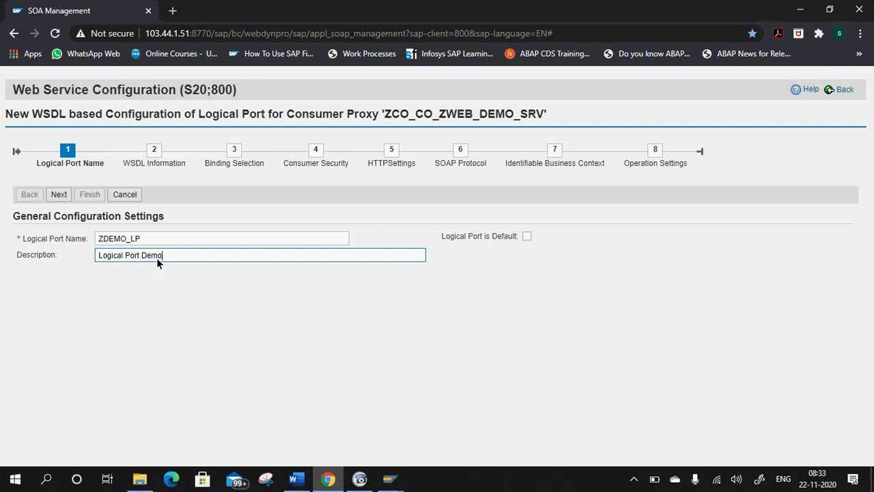
{"action": "left_click", "coordinate": [61, 194]}
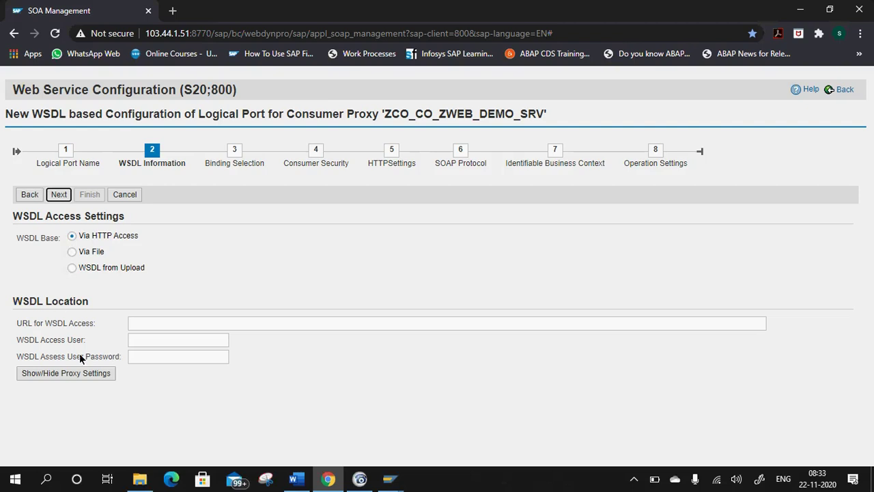
{"action": "left_click", "coordinate": [93, 268]}
{"action": "left_click", "coordinate": [89, 237]}
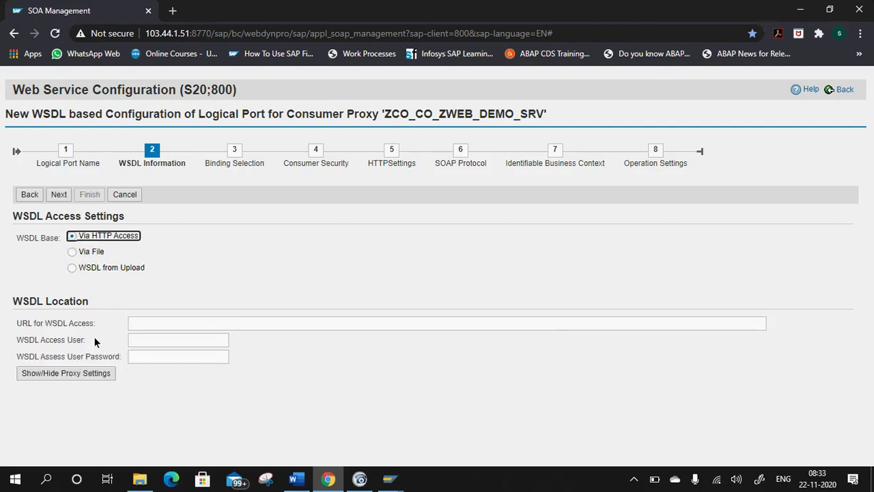
{"action": "left_click", "coordinate": [85, 253]}
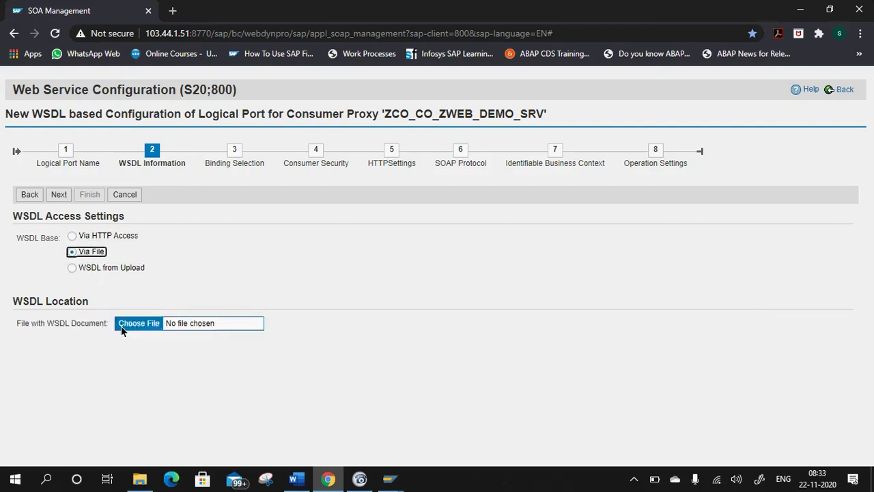
{"action": "left_click", "coordinate": [106, 236]}
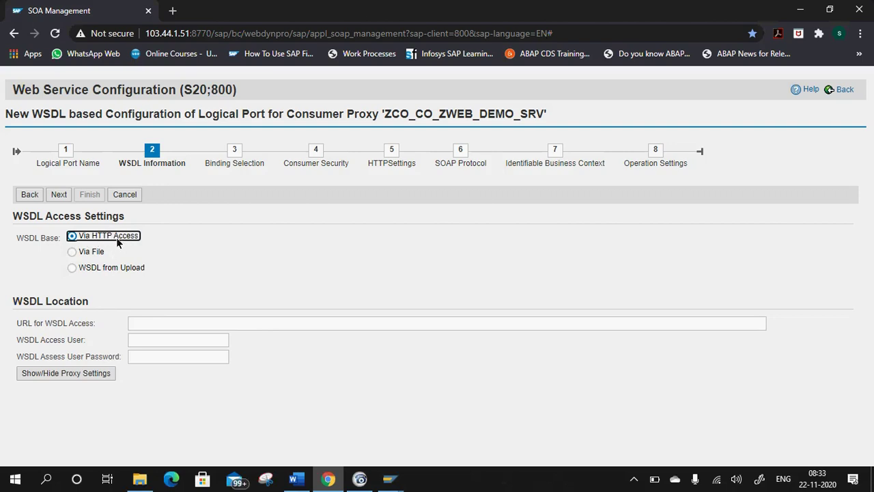
{"action": "left_click", "coordinate": [198, 323]}
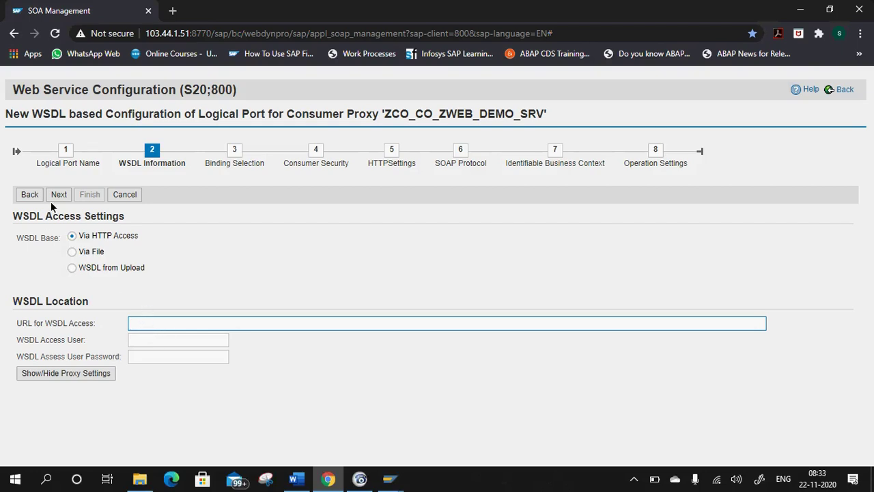
{"action": "left_click", "coordinate": [266, 479]}
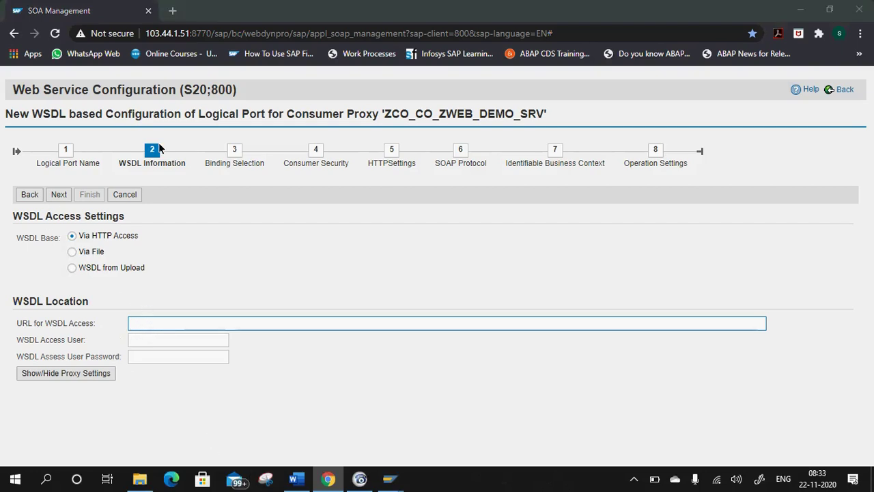
{"action": "left_click", "coordinate": [475, 265]}
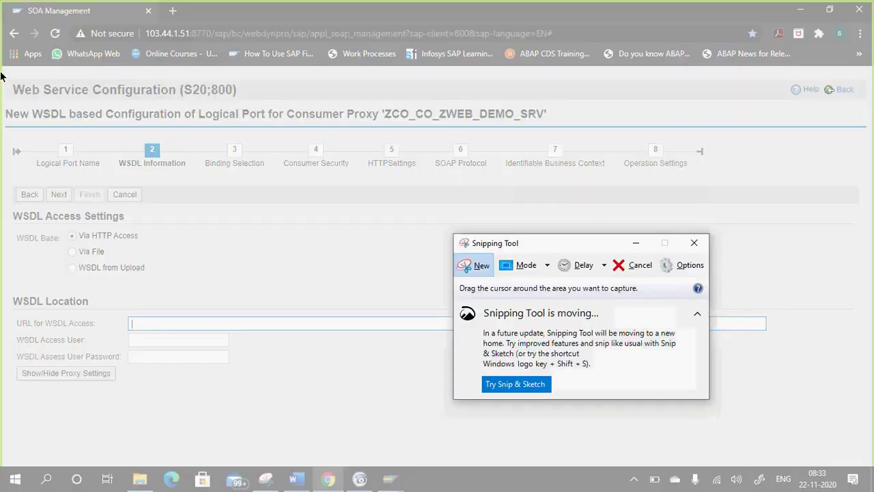
Snip the WSDL Information page, paste it on a new notes line, and close Snipping Tool unsaved.
{"action": "left_click_drag", "start_coordinate": [1, 43], "coordinate": [786, 383]}
{"action": "right_click", "coordinate": [323, 349]}
{"action": "left_click", "coordinate": [343, 367]}
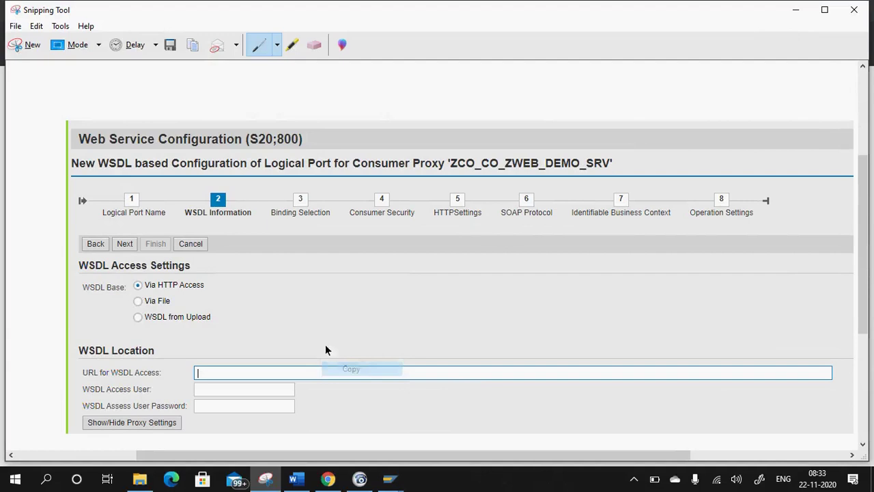
{"action": "left_click", "coordinate": [295, 478]}
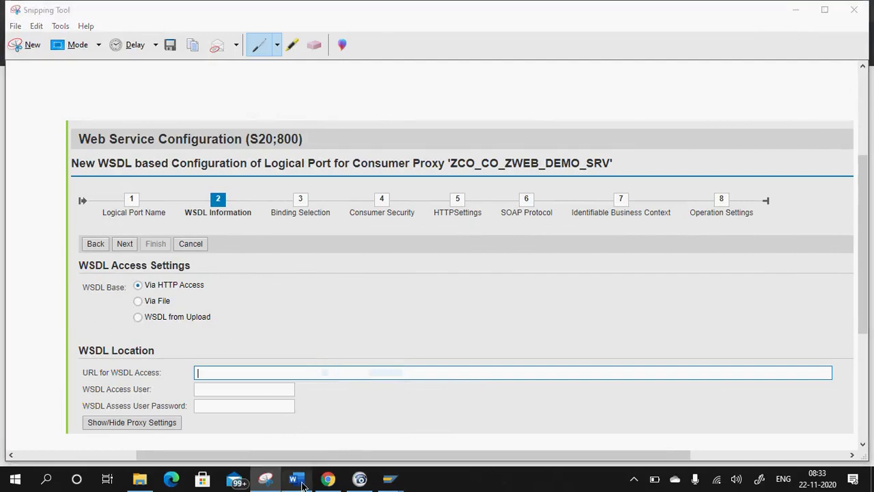
{"action": "key", "text": "Return"}
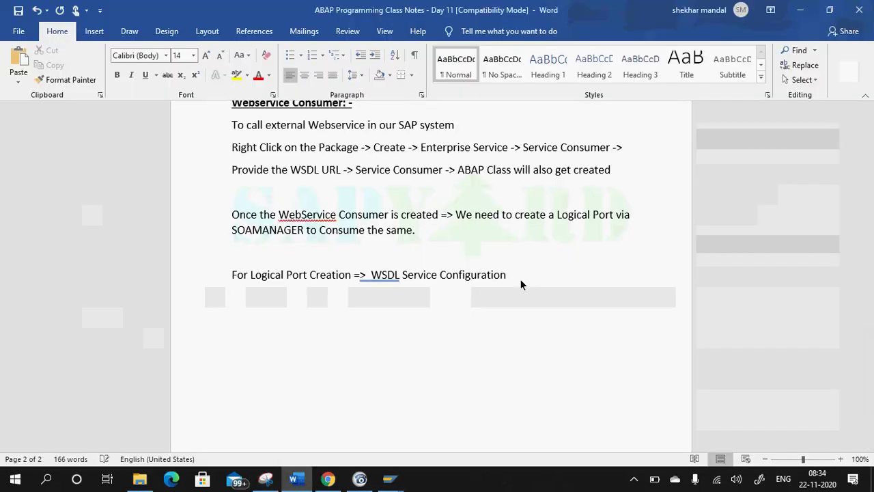
{"action": "key", "text": "ctrl+v"}
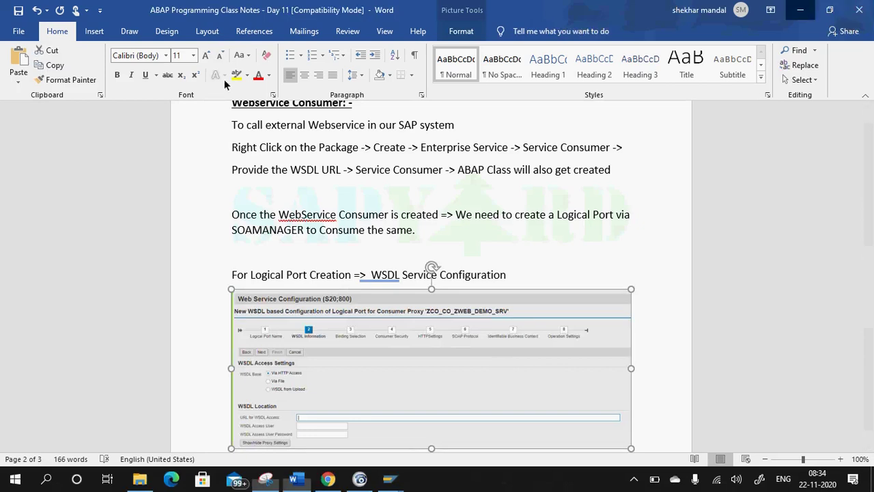
{"action": "left_click", "coordinate": [801, 11]}
{"action": "left_click", "coordinate": [854, 9]}
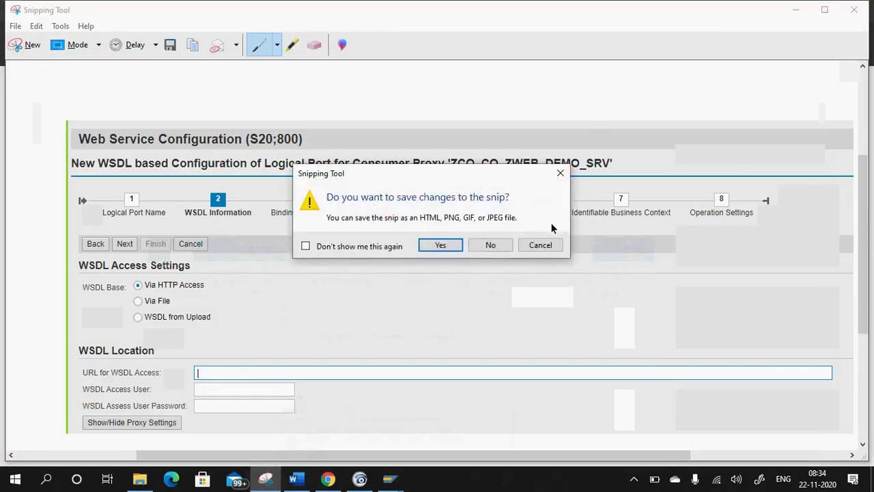
{"action": "left_click", "coordinate": [492, 245]}
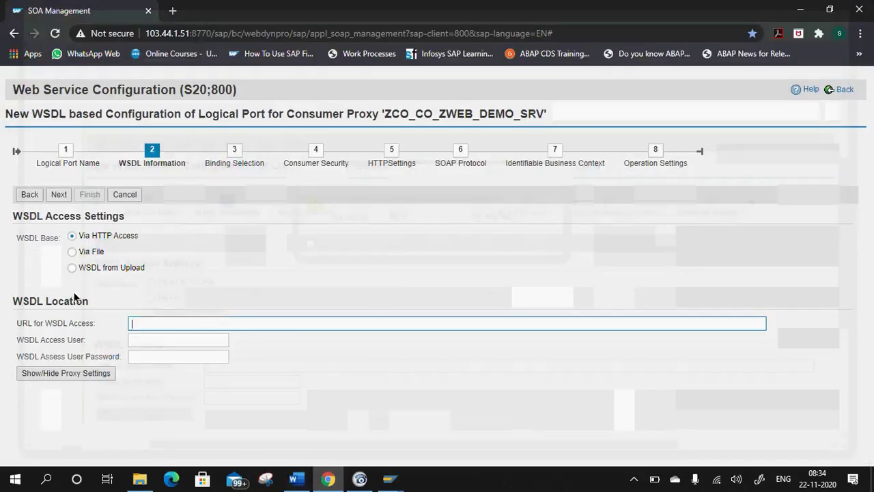
Paste the Word notes' WSDL URL into 'URL for WSDL Access' and change its host to 103.44.1.51.
{"action": "left_click", "coordinate": [295, 478]}
{"action": "scroll", "coordinate": [311, 252], "scroll_direction": "up", "scroll_amount": 3}
{"action": "scroll", "coordinate": [312, 253], "scroll_direction": "up", "scroll_amount": 3}
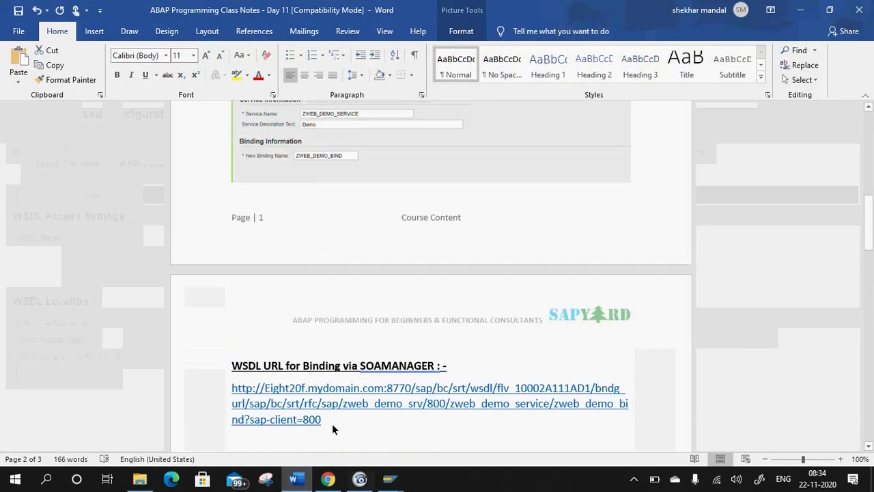
{"action": "left_click_drag", "start_coordinate": [322, 420], "coordinate": [221, 388]}
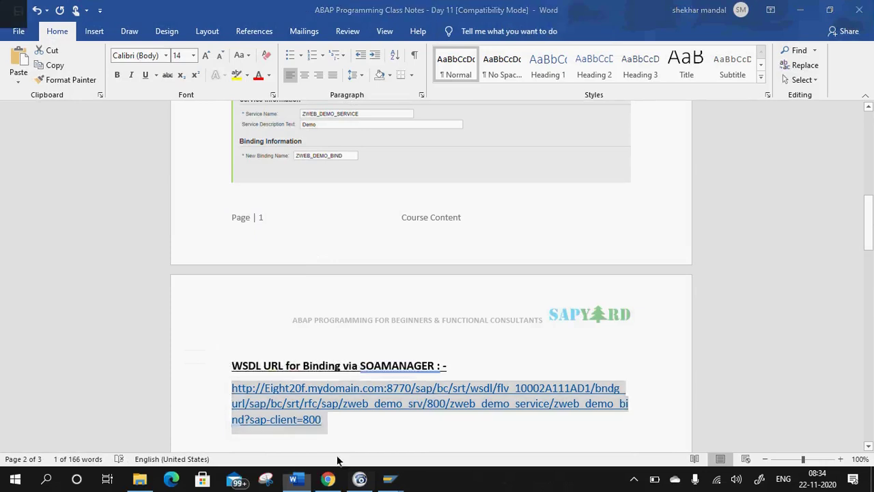
{"action": "left_click", "coordinate": [328, 478]}
{"action": "key", "text": "ctrl+v"}
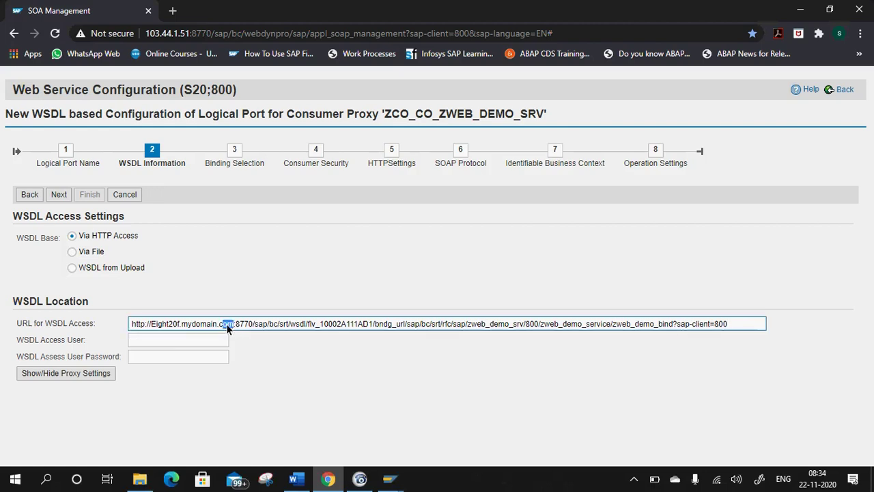
{"action": "left_click_drag", "start_coordinate": [227, 323], "coordinate": [151, 322]}
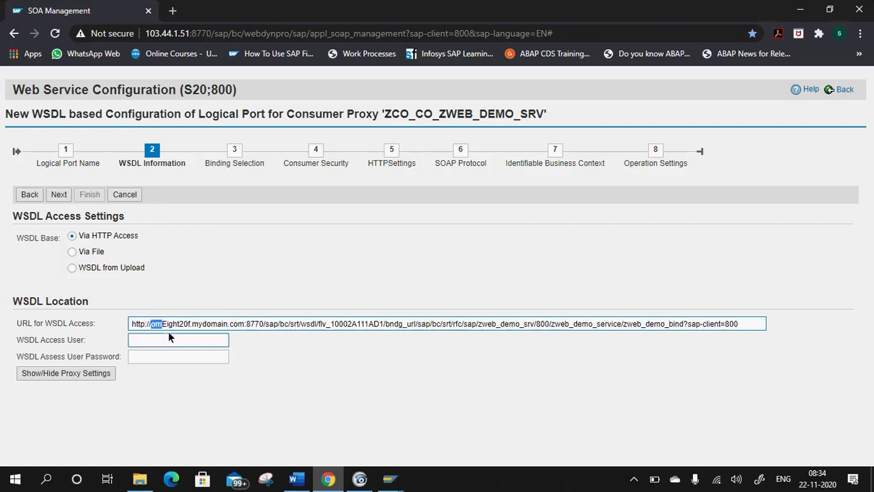
{"action": "key", "text": "Delete"}
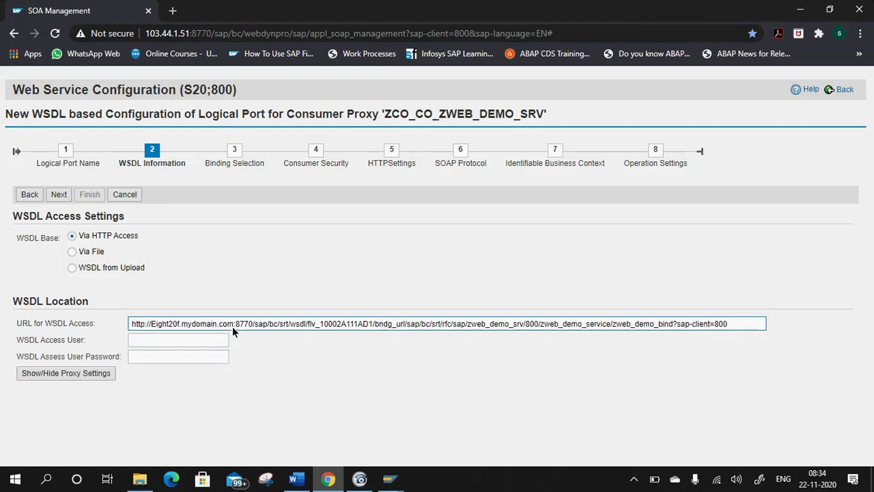
{"action": "left_click_drag", "start_coordinate": [233, 322], "coordinate": [151, 324]}
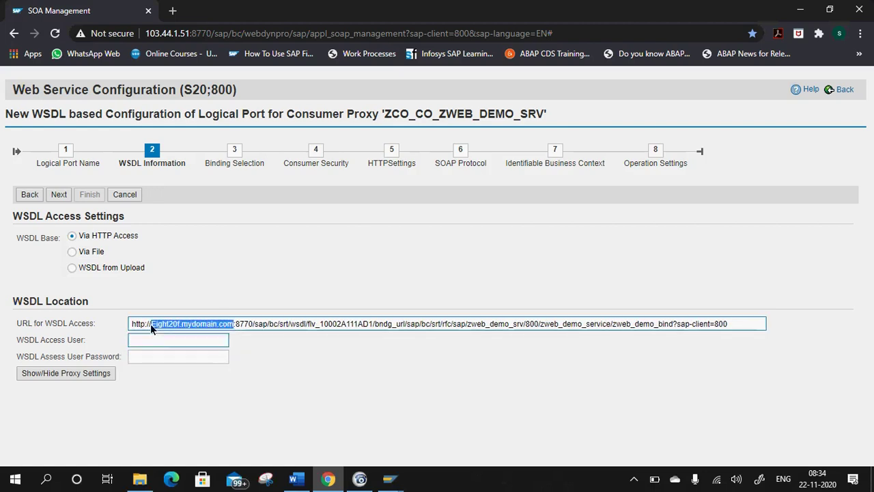
{"action": "type", "text": "103.44"}
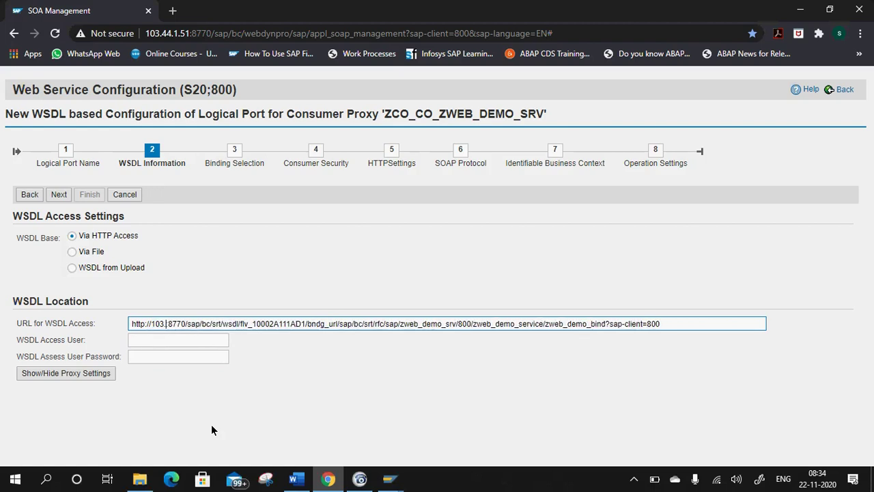
{"action": "type", "text": ".1.51"}
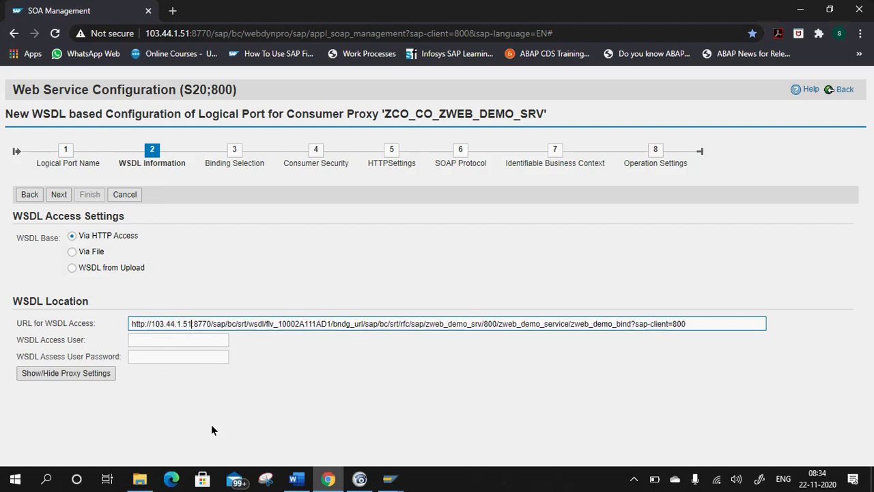
Enter the WSDL access user name and password.
{"action": "left_click", "coordinate": [135, 341]}
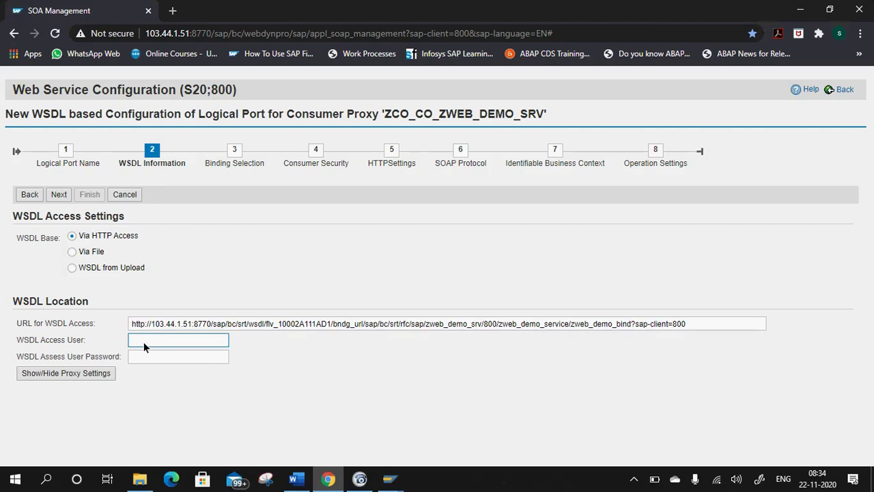
{"action": "left_click", "coordinate": [157, 356]}
{"action": "left_click", "coordinate": [156, 353]}
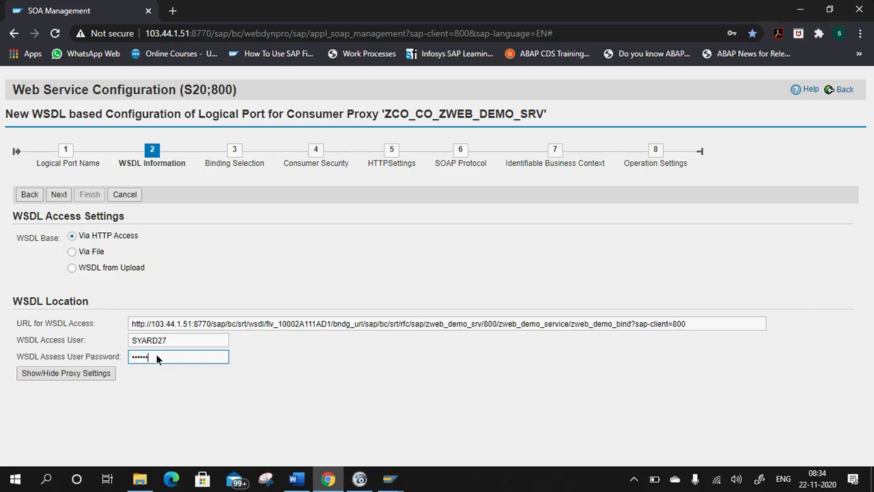
{"action": "left_click", "coordinate": [59, 193]}
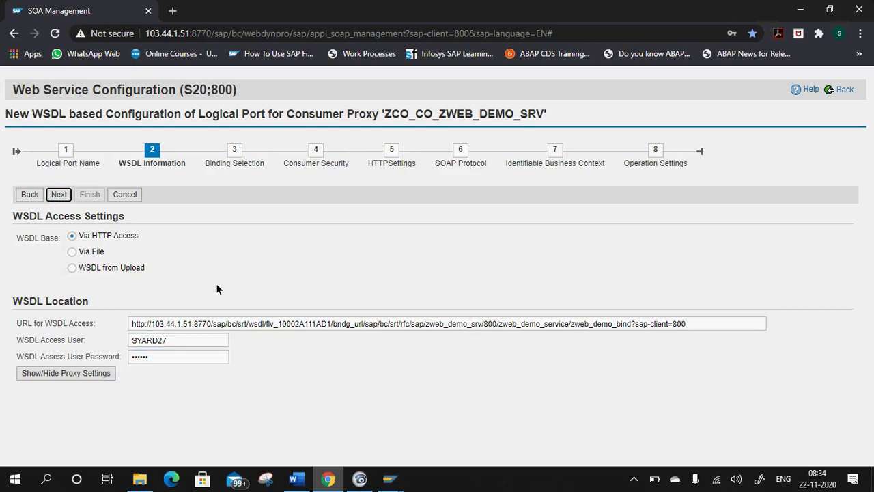
Advance the wizard to Binding Selection with ZWEB_DEMO_BIND, then bring back the Word notes.
{"action": "left_click", "coordinate": [59, 195]}
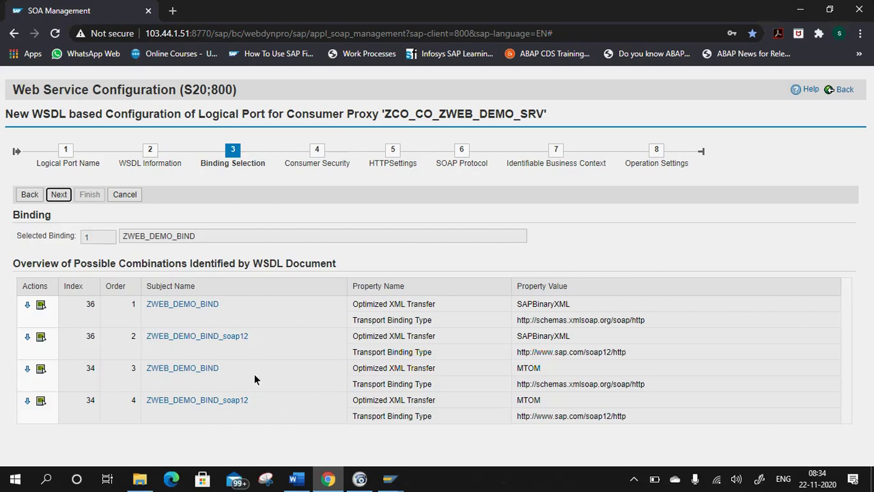
{"action": "left_click", "coordinate": [295, 478]}
{"action": "left_click", "coordinate": [307, 392]}
Replace the notes' URL host 'Eight20f.mydomain.com' with 103.44.1.51 and save the document.
{"action": "left_click_drag", "start_coordinate": [265, 387], "coordinate": [380, 386]}
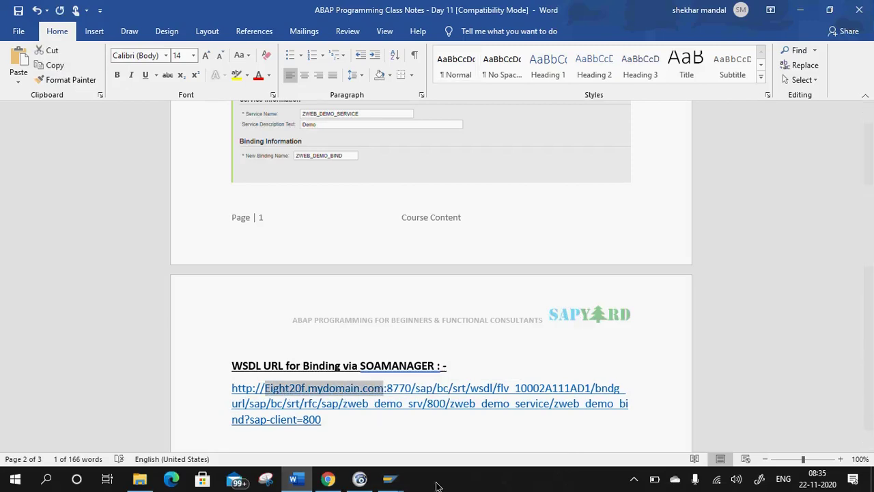
{"action": "type", "text": "10"}
{"action": "type", "text": "3.44.1"}
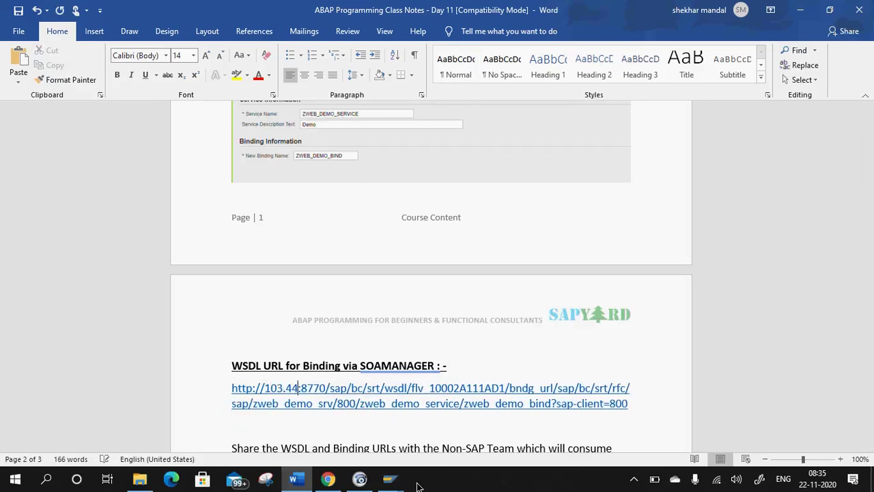
{"action": "type", "text": ".51"}
{"action": "key", "text": "ctrl+s"}
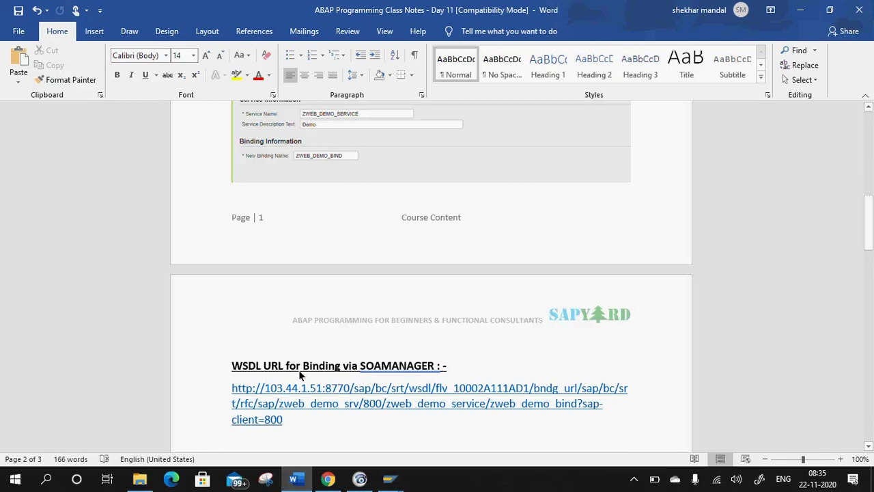
{"action": "key", "text": "alt+Tab"}
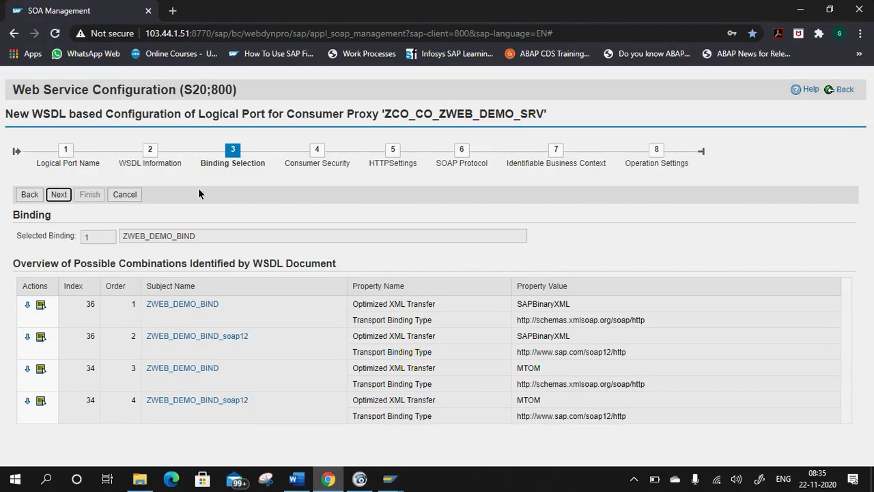
Fill in the Consumer Security user name and password, then continue to step 5 HTTP Settings.
{"action": "left_click", "coordinate": [58, 196]}
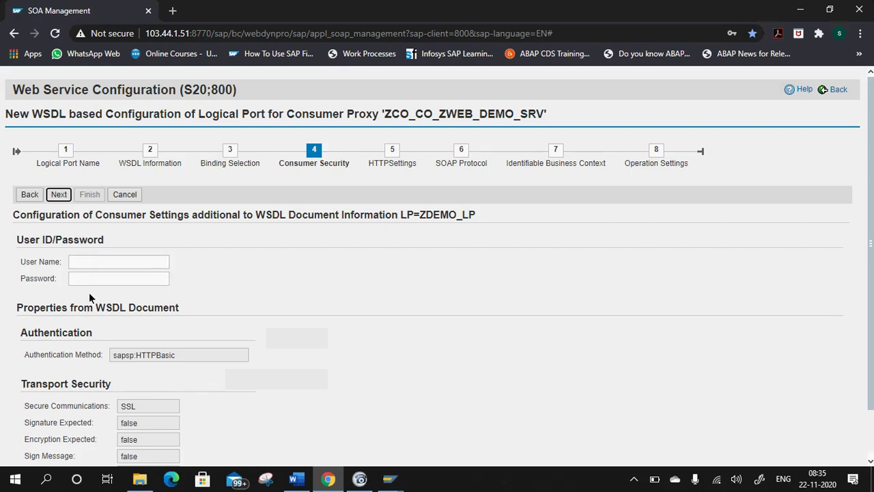
{"action": "left_click", "coordinate": [91, 261]}
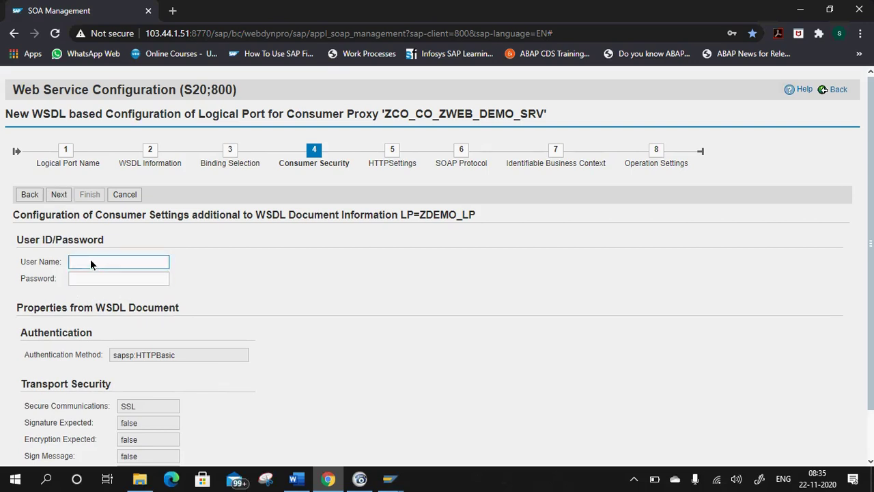
{"action": "left_click", "coordinate": [97, 274]}
{"action": "left_click", "coordinate": [99, 279]}
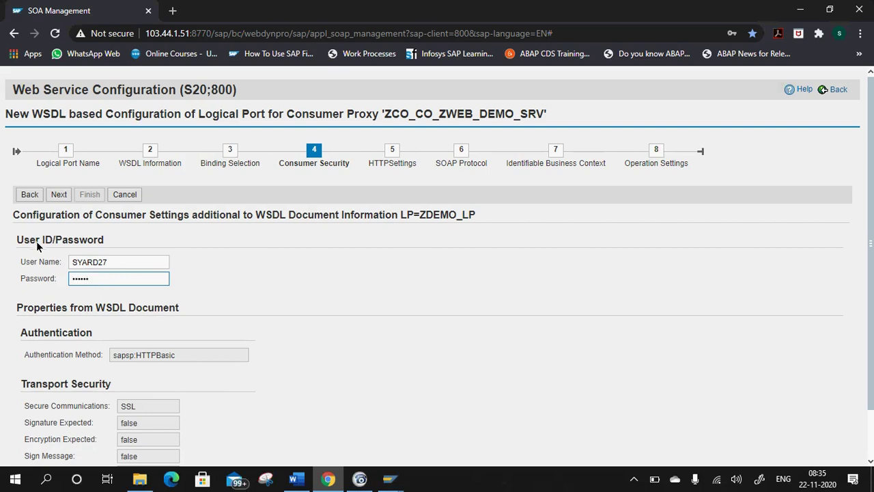
{"action": "left_click", "coordinate": [55, 198]}
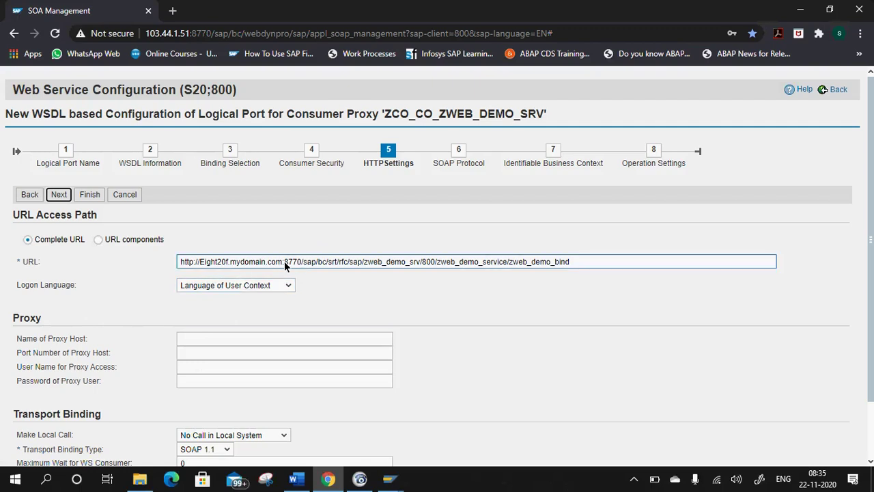
Change the HTTP URL host to 103.44.1.51 and advance three steps to Operation Settings.
{"action": "left_click_drag", "start_coordinate": [283, 266], "coordinate": [204, 265]}
{"action": "key", "text": "BackSpace"}
{"action": "type", "text": "103.44.1"}
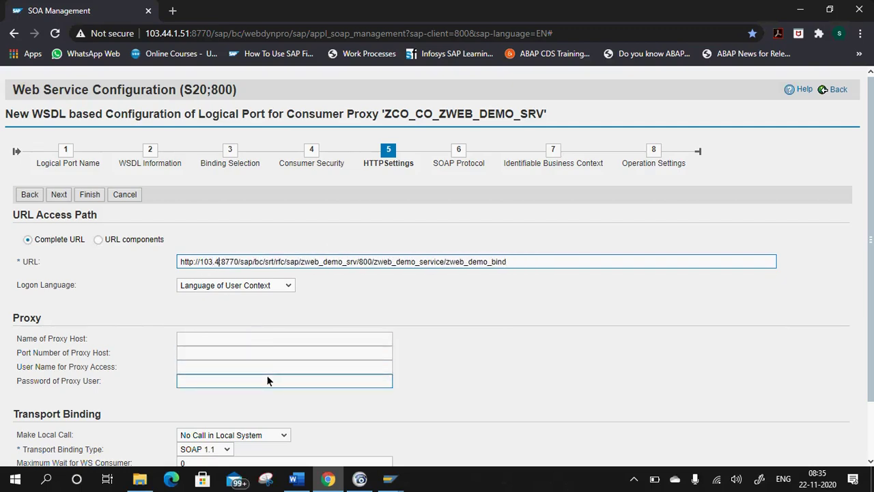
{"action": "type", "text": "."}
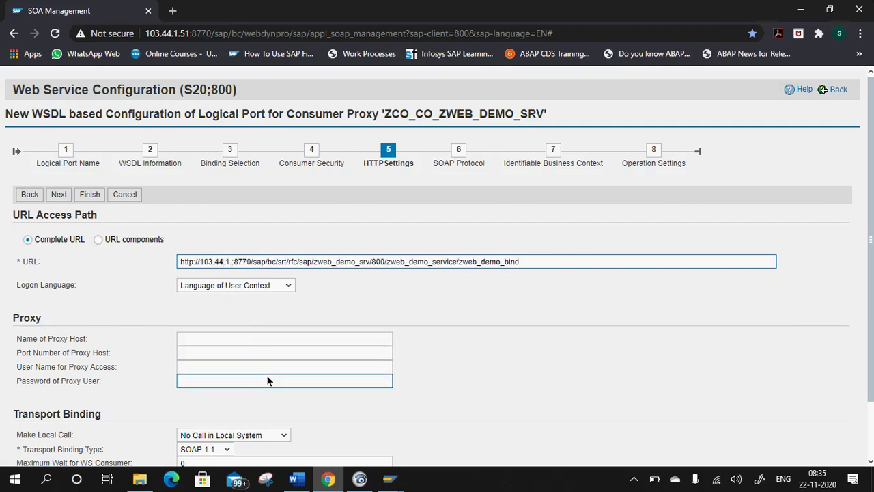
{"action": "type", "text": "51"}
{"action": "left_click", "coordinate": [59, 195]}
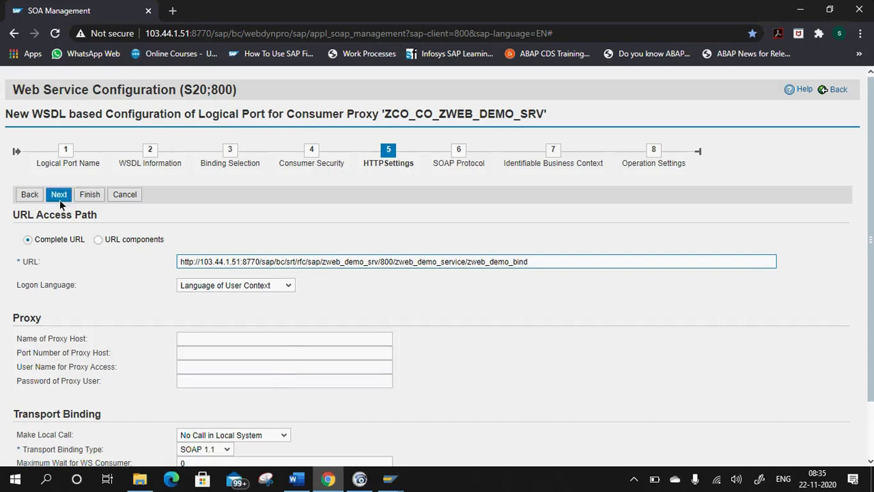
{"action": "left_click", "coordinate": [59, 195]}
{"action": "left_click", "coordinate": [59, 195]}
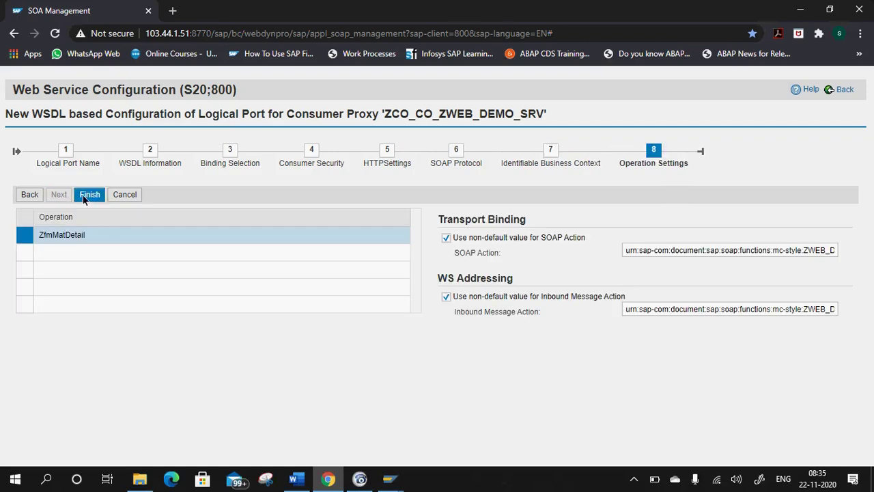
Finish creating logical port ZDEMO_LP and run a successful web service ping on it.
{"action": "left_click", "coordinate": [91, 195]}
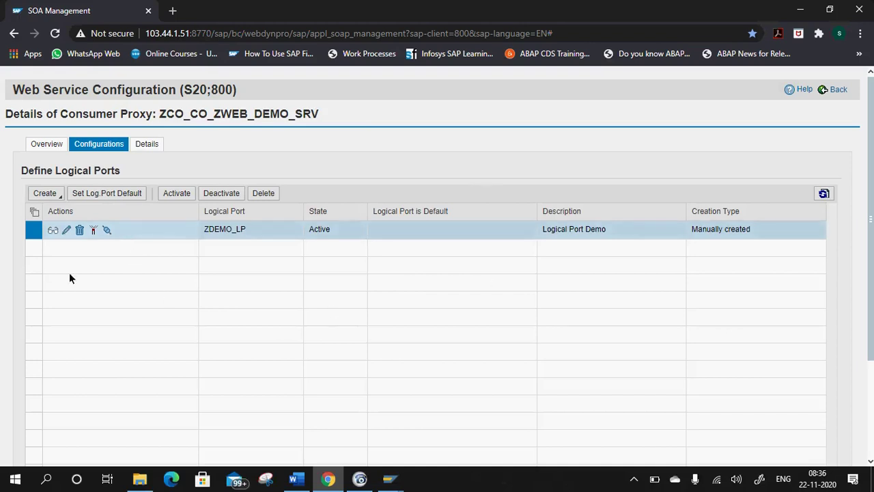
{"action": "left_click", "coordinate": [106, 230]}
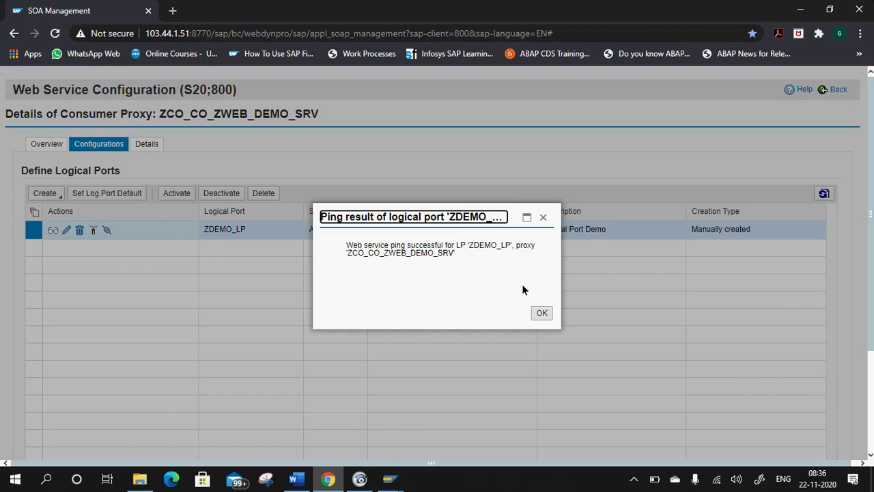
{"action": "left_click", "coordinate": [295, 479]}
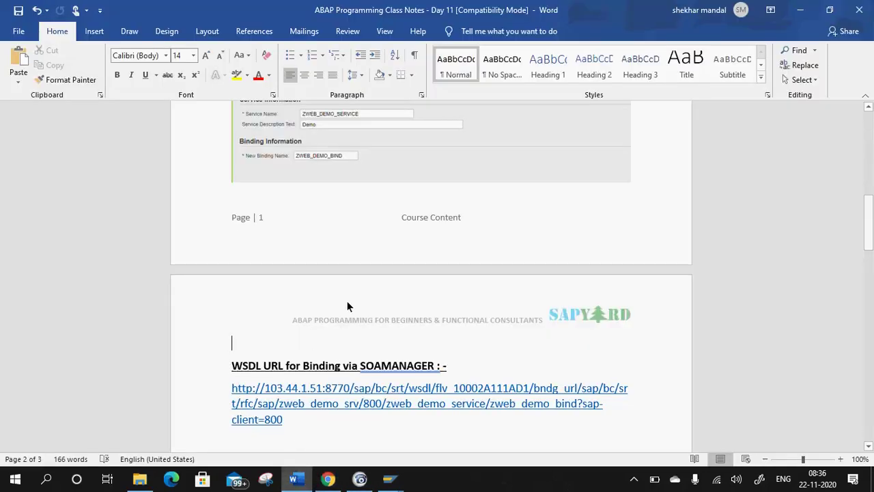
Start a line at the top of page 3 with bold off and underline set to None.
{"action": "scroll", "coordinate": [368, 342], "scroll_direction": "up", "scroll_amount": 5}
{"action": "scroll", "coordinate": [379, 341], "scroll_direction": "down", "scroll_amount": 3}
{"action": "scroll", "coordinate": [348, 286], "scroll_direction": "up", "scroll_amount": 4}
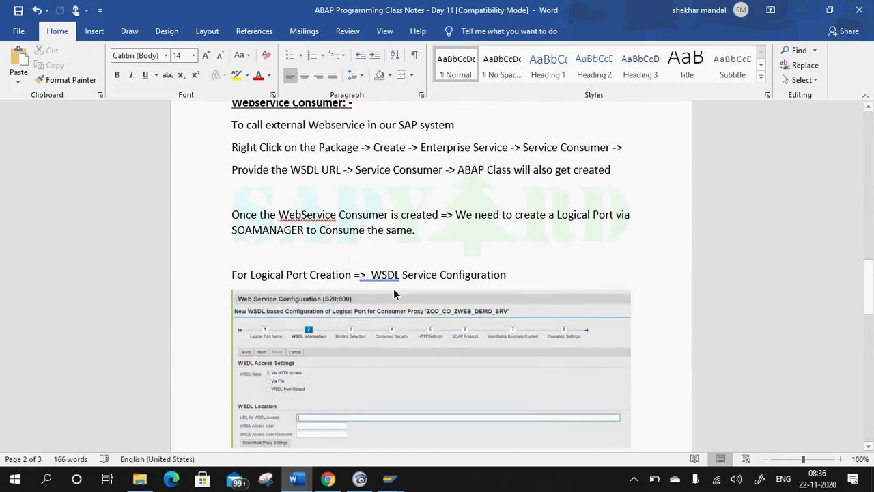
{"action": "scroll", "coordinate": [293, 342], "scroll_direction": "down", "scroll_amount": 1}
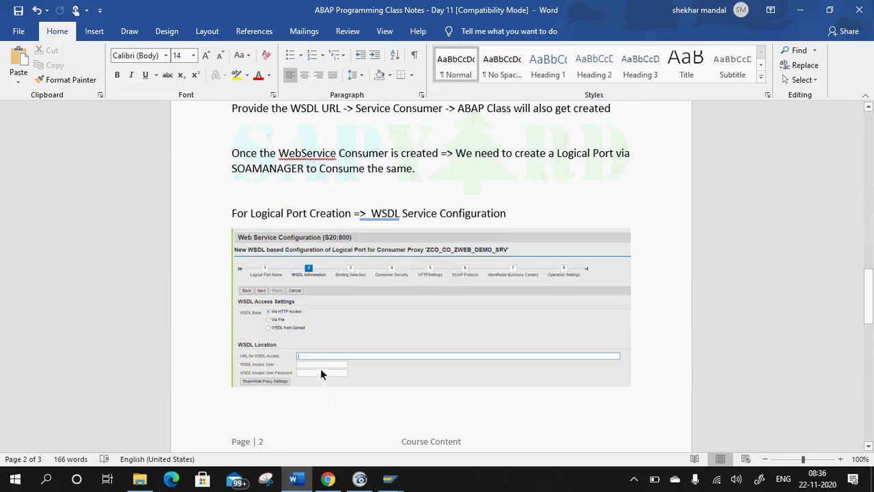
{"action": "scroll", "coordinate": [328, 369], "scroll_direction": "down", "scroll_amount": 5}
{"action": "left_click", "coordinate": [267, 283]}
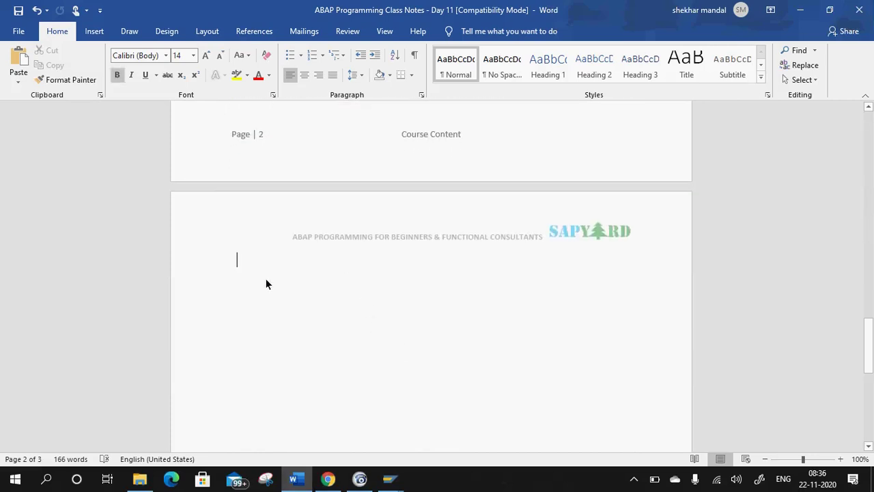
{"action": "type", "text": "Provide"}
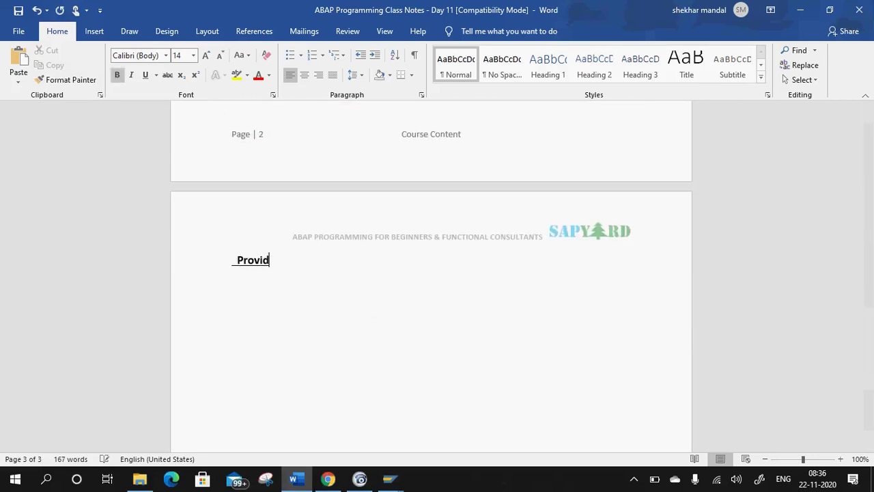
{"action": "key", "text": "BackSpace"}
{"action": "key", "text": "BackSpace"}
{"action": "key", "text": "BackSpace"}
{"action": "key", "text": "BackSpace"}
{"action": "key", "text": "BackSpace"}
{"action": "key", "text": "BackSpace"}
{"action": "key", "text": "BackSpace"}
{"action": "key", "text": "BackSpace"}
{"action": "left_click", "coordinate": [116, 75]}
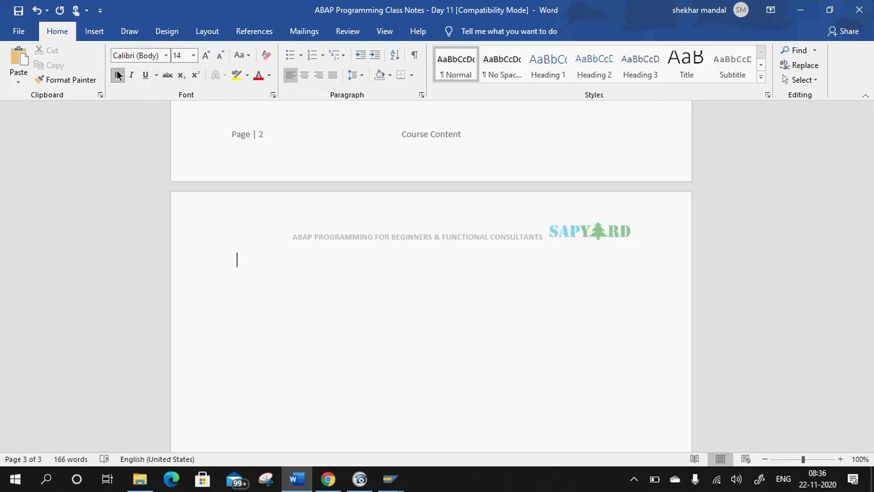
{"action": "left_click", "coordinate": [156, 75]}
{"action": "left_click", "coordinate": [185, 225]}
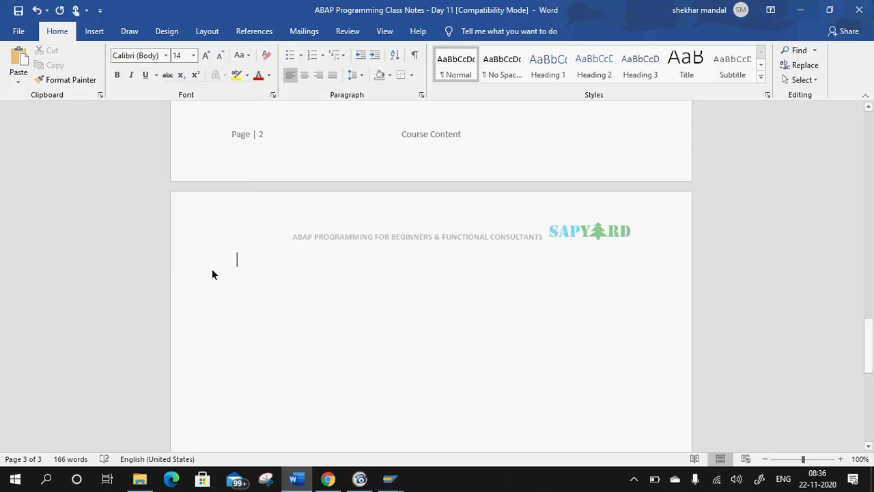
Retype 'Provide the' and clear its bold and underline formatting.
{"action": "type", "text": "Pro"}
{"action": "key", "text": "BackSpace"}
{"action": "key", "text": "BackSpace"}
{"action": "key", "text": "BackSpace"}
{"action": "key", "text": "BackSpace"}
{"action": "key", "text": "ctrl+b"}
{"action": "type", "text": "P"}
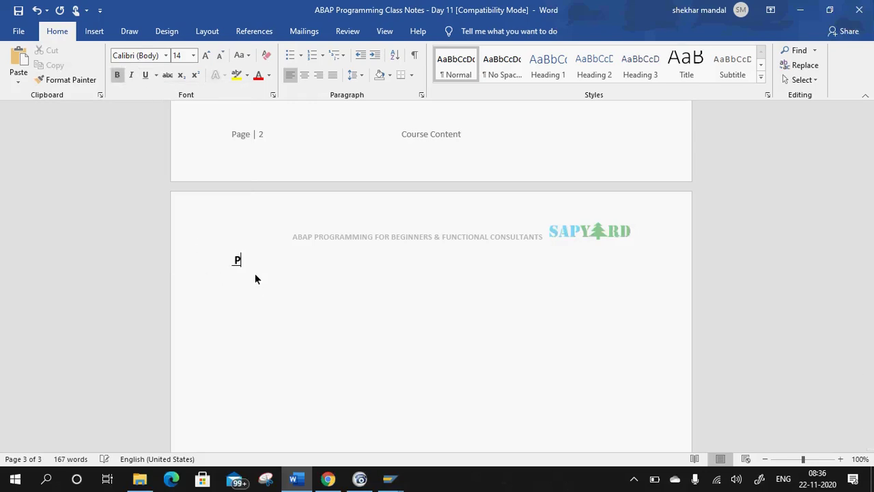
{"action": "type", "text": "rovide the"}
{"action": "left_click_drag", "start_coordinate": [305, 257], "coordinate": [181, 259]}
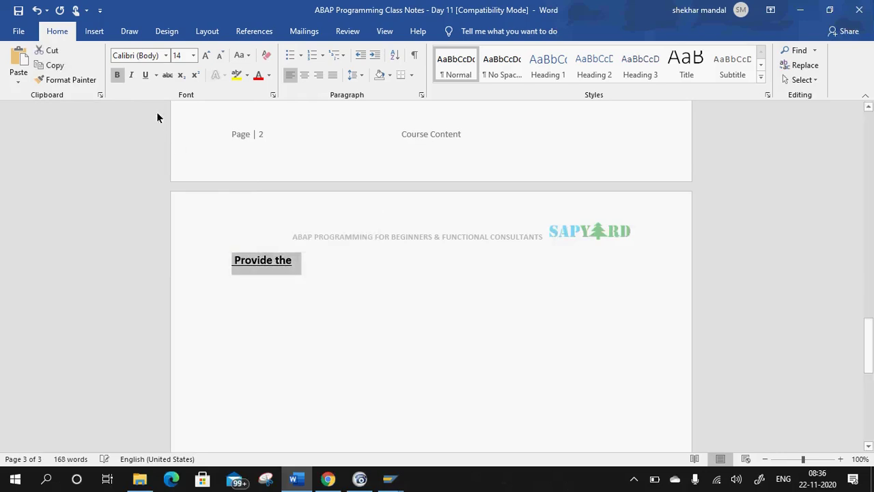
{"action": "left_click", "coordinate": [117, 76]}
{"action": "left_click", "coordinate": [157, 75]}
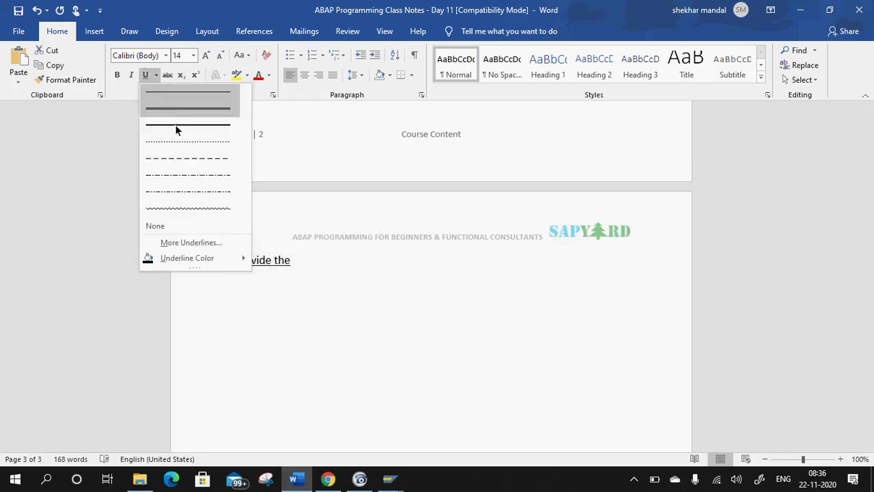
{"action": "left_click", "coordinate": [186, 226]}
{"action": "left_click", "coordinate": [318, 279]}
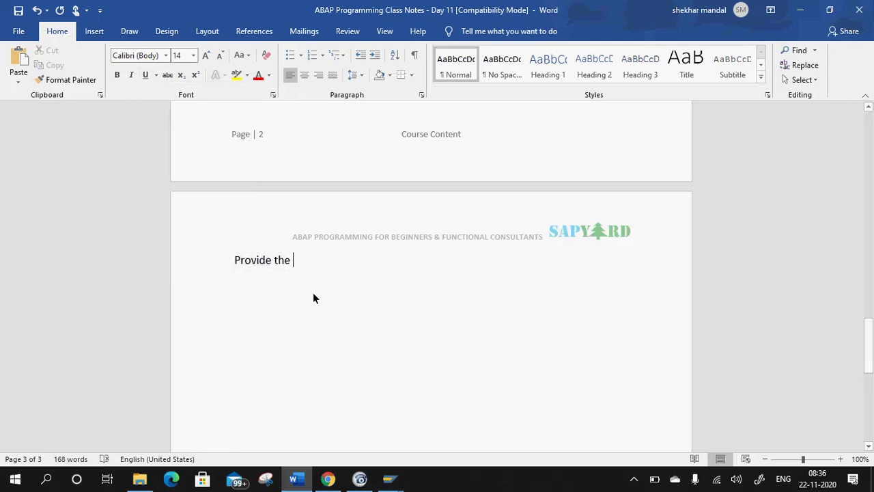
Complete the note '…Binding URL… credentials in case if we are choosing via HTTP access.' and add an '->' arrow line.
{"action": "type", "text": "Binding URL in the above st"}
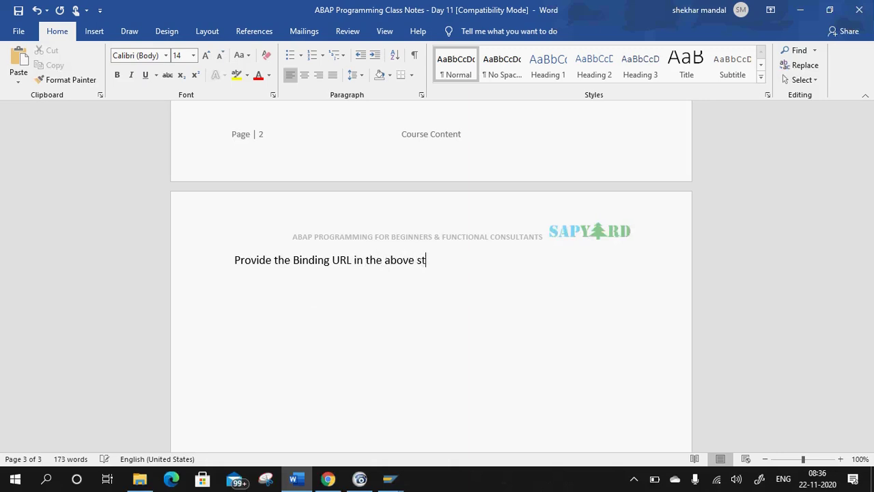
{"action": "type", "text": "ep along with your "}
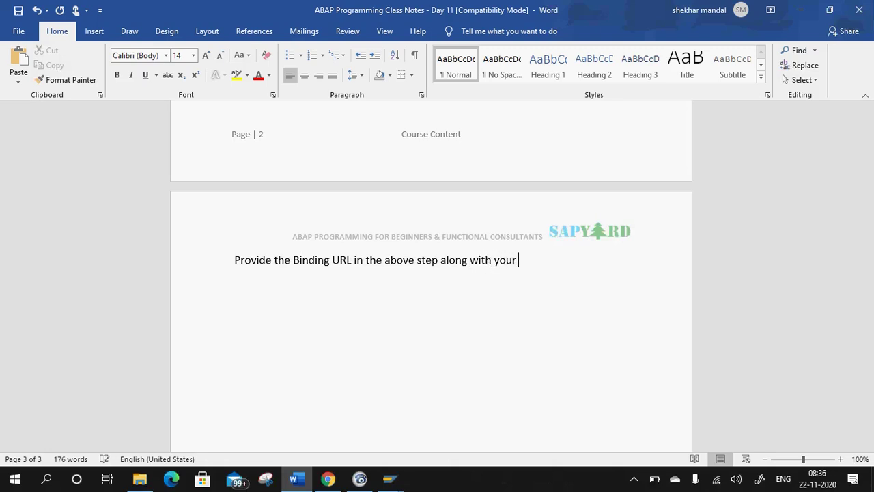
{"action": "type", "text": "credentials in case oif"}
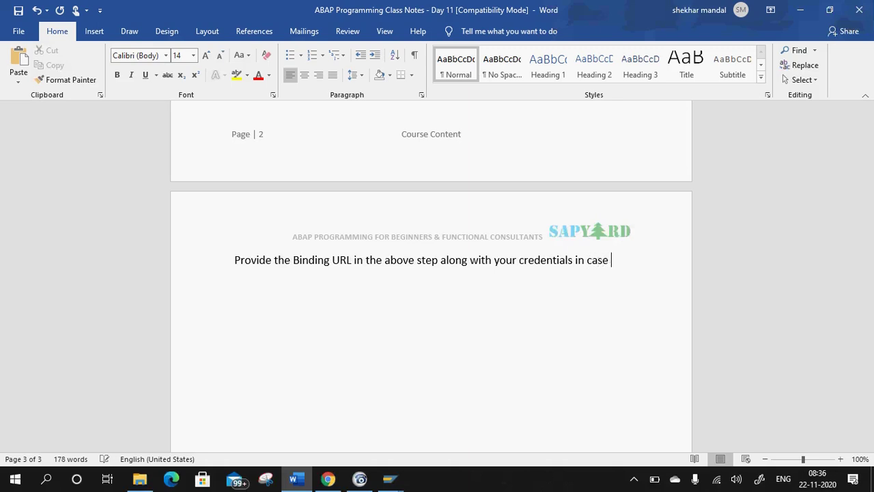
{"action": "key", "text": "BackSpace"}
{"action": "key", "text": "BackSpace"}
{"action": "key", "text": "BackSpace"}
{"action": "type", "text": "if we are choosin"}
{"action": "scroll", "coordinate": [324, 278], "scroll_direction": "up", "scroll_amount": 6}
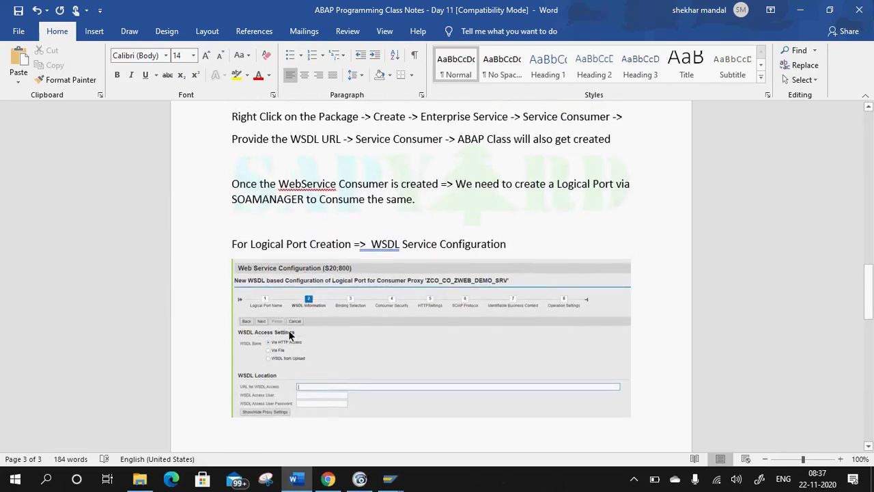
{"action": "type", "text": "g via HTT"}
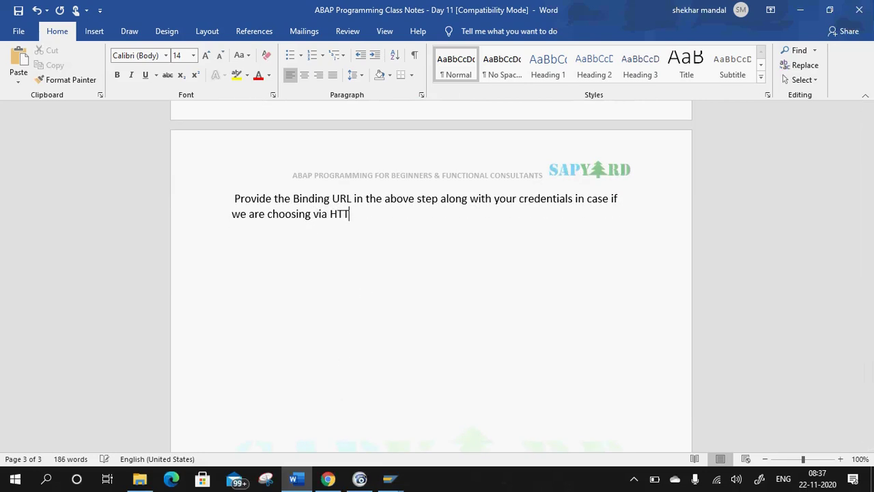
{"action": "type", "text": "P access."}
{"action": "scroll", "coordinate": [369, 291], "scroll_direction": "up", "scroll_amount": 8}
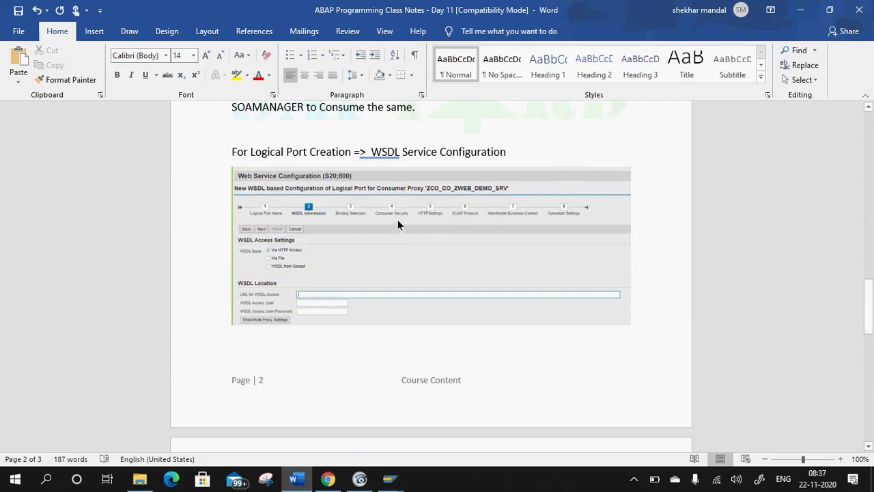
{"action": "scroll", "coordinate": [376, 257], "scroll_direction": "down", "scroll_amount": 5}
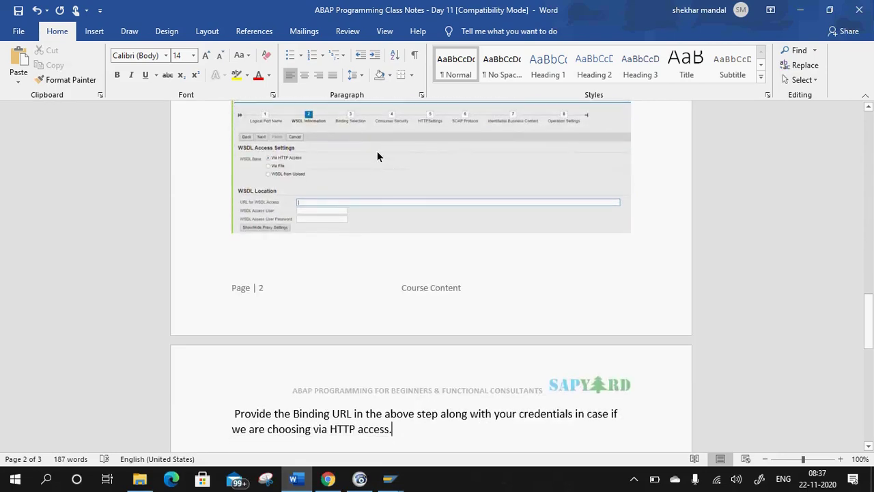
{"action": "key", "text": "Return"}
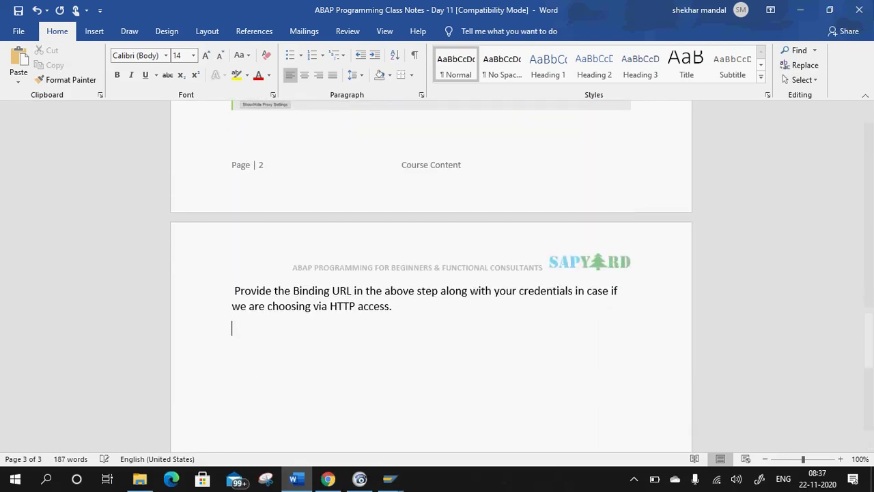
{"action": "type", "text": "->"}
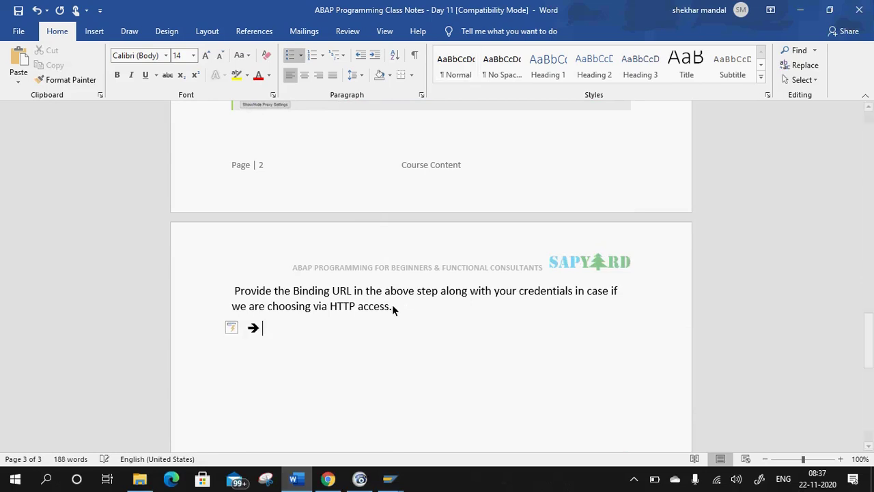
{"action": "key", "text": "alt+Tab"}
Dismiss the ping result and display ZDEMO_LP's Transport Settings with its generated URL.
{"action": "left_click", "coordinate": [542, 313]}
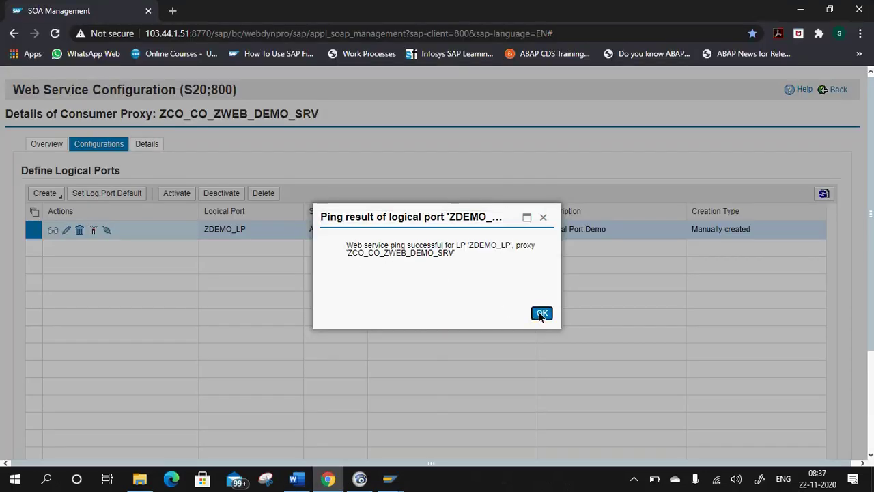
{"action": "left_click", "coordinate": [57, 231]}
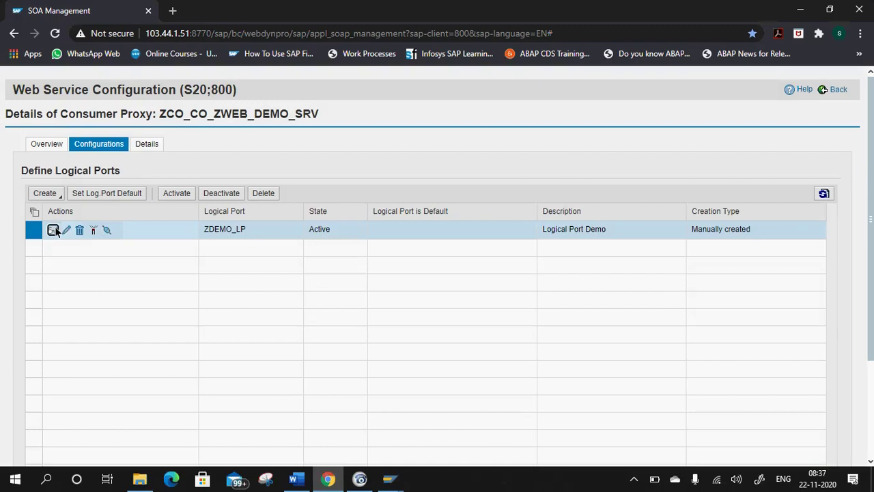
{"action": "left_click", "coordinate": [183, 168]}
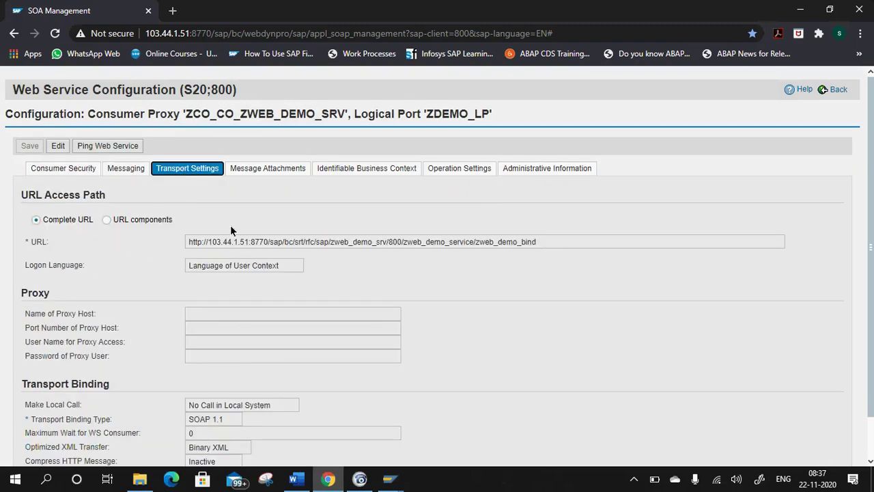
Return to the Word notes and paste into the new arrow line.
{"action": "left_click", "coordinate": [295, 478]}
{"action": "scroll", "coordinate": [355, 271], "scroll_direction": "up", "scroll_amount": 5}
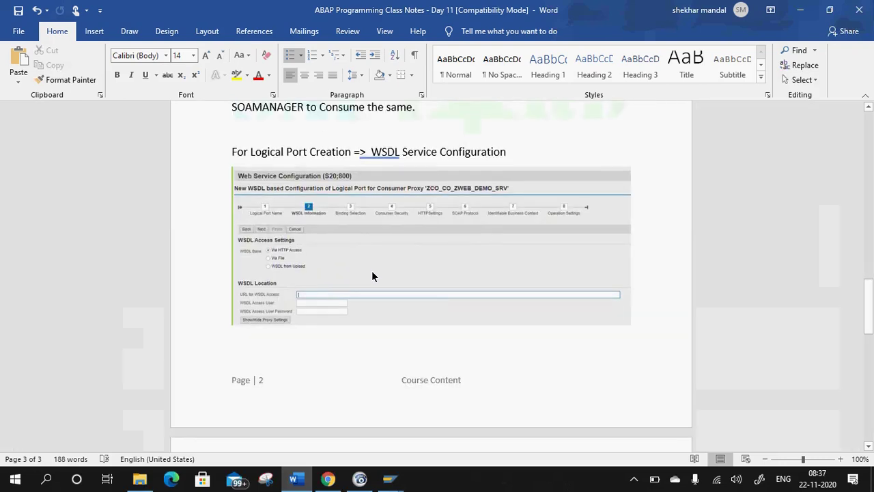
{"action": "key", "text": "alt+Tab"}
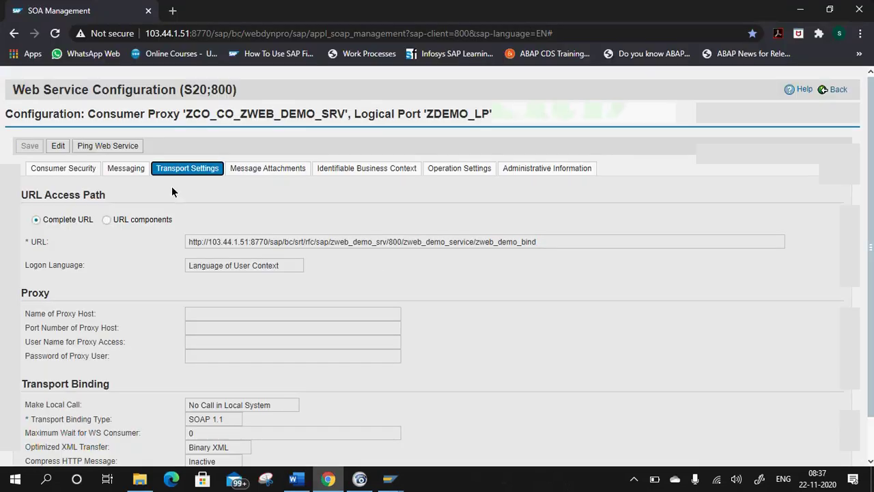
{"action": "key", "text": "alt+Tab"}
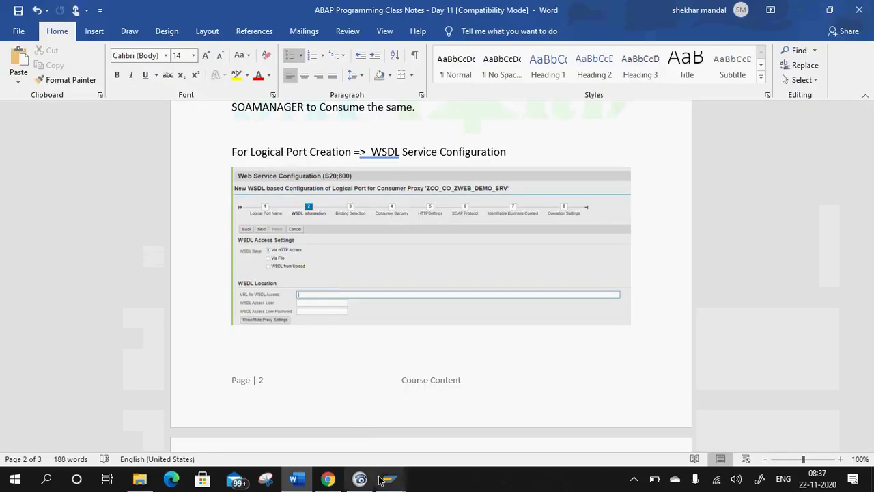
{"action": "key", "text": "alt+Tab"}
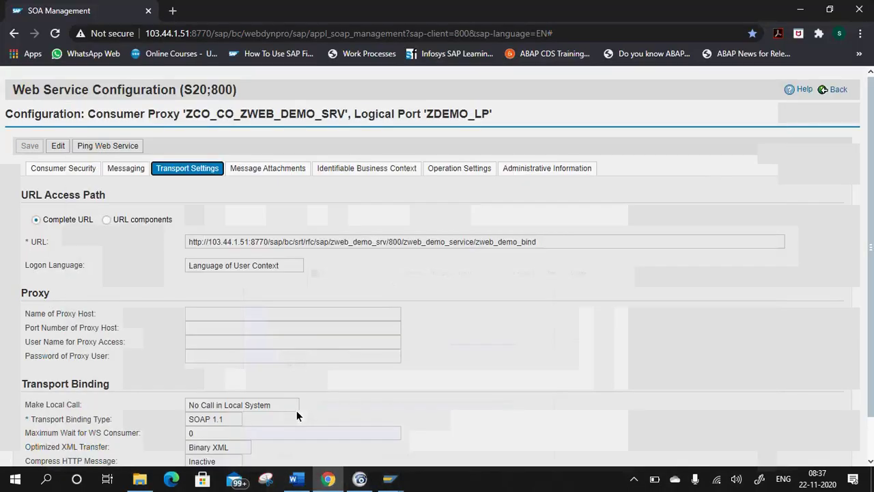
{"action": "key", "text": "alt+Tab"}
{"action": "scroll", "coordinate": [303, 364], "scroll_direction": "down", "scroll_amount": 4}
{"action": "key", "text": "ctrl+v"}
Type the arrow note 'URL will get generated automatically under Transport Settings.'.
{"action": "key", "text": "BackSpace"}
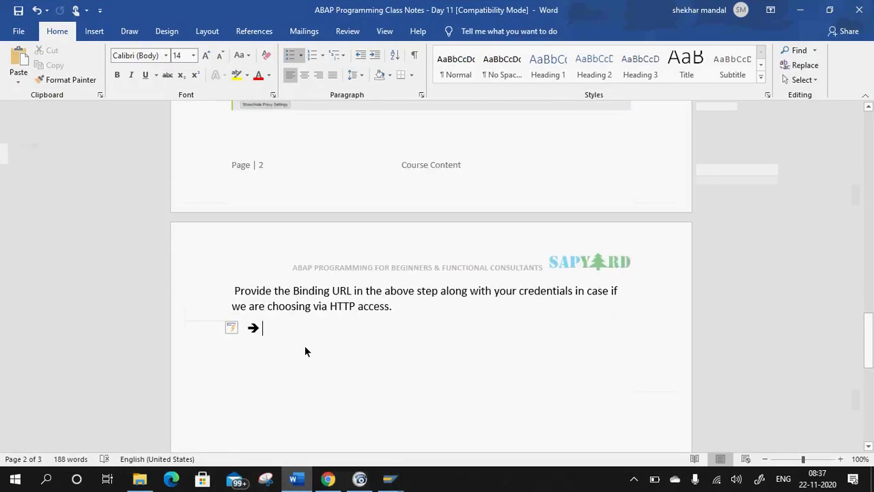
{"action": "type", "text": "Url"}
{"action": "key", "text": "BackSpace"}
{"action": "key", "text": "BackSpace"}
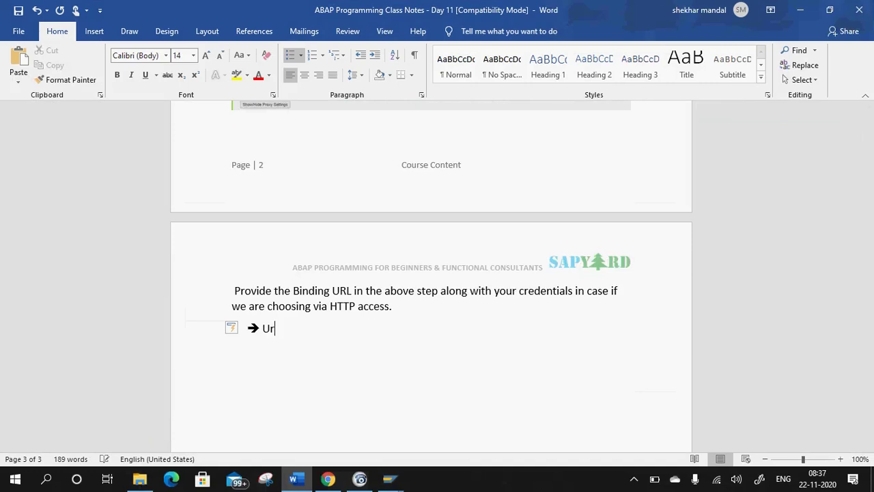
{"action": "type", "text": "RL will get generated autopm"}
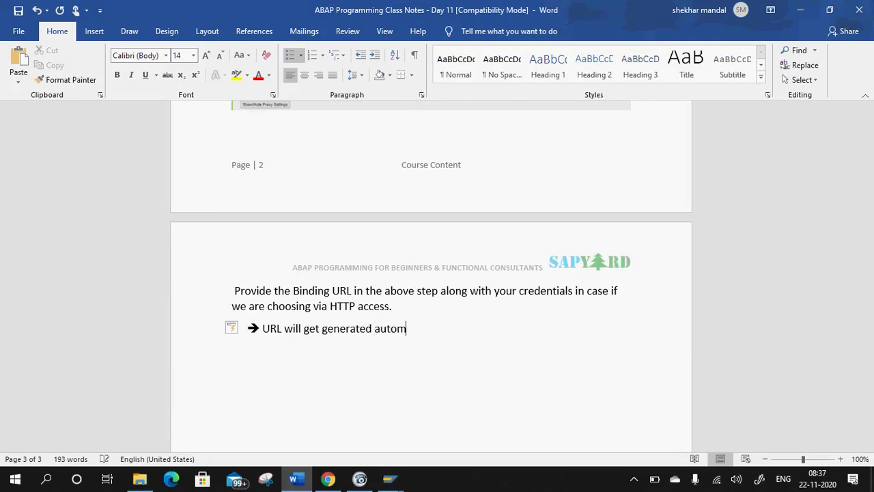
{"action": "type", "text": "atically undr"}
{"action": "key", "text": "BackSpace"}
{"action": "type", "text": "er Transport"}
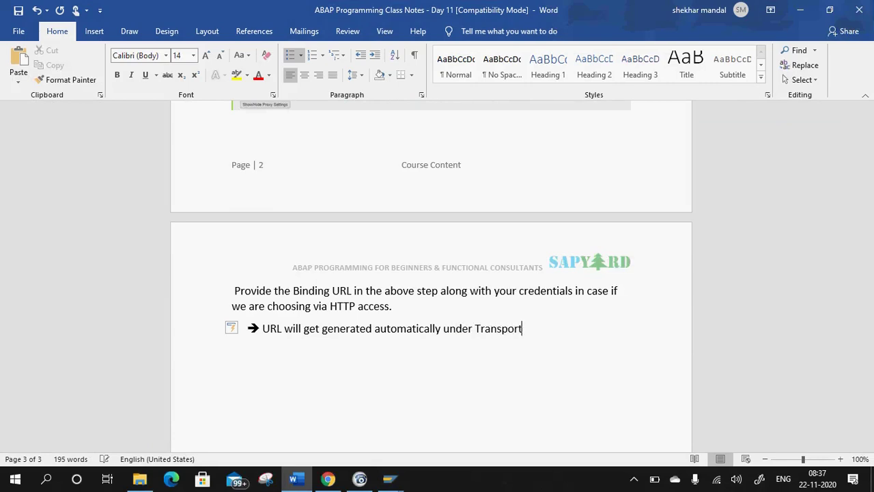
{"action": "type", "text": " Settings."}
Ping the web service in SOA Manager and close the success message.
{"action": "key", "text": "alt+Tab"}
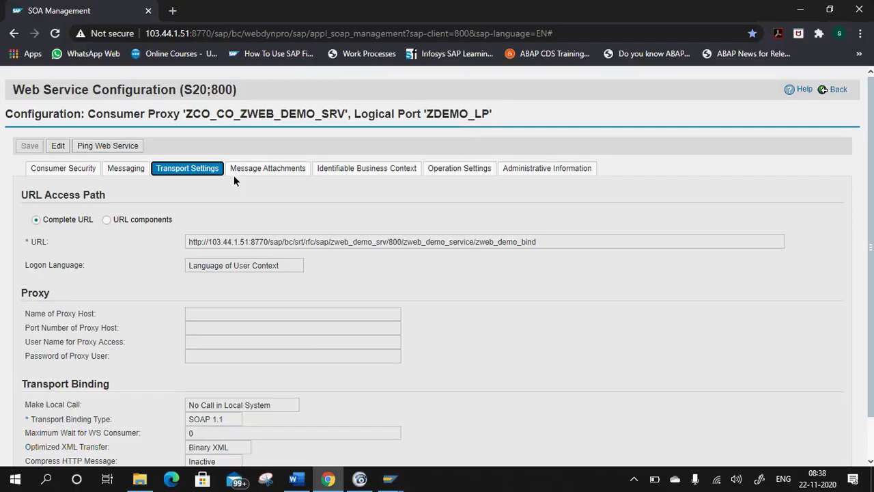
{"action": "left_click", "coordinate": [99, 148]}
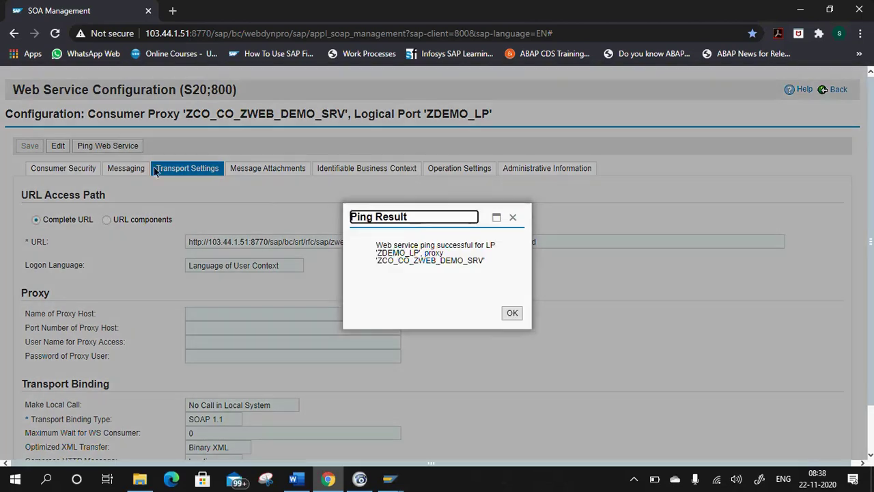
{"action": "key", "text": "Return"}
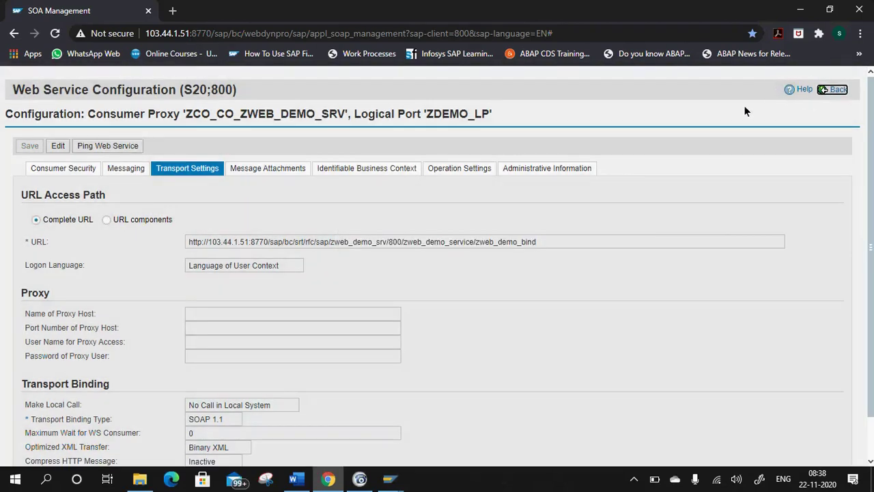
{"action": "key", "text": "alt+Tab"}
Add the arrow line 'Once all steps are done; Pinging of the Web Service should be successful.'.
{"action": "key", "text": "Return"}
{"action": "type", "text": "Once all step"}
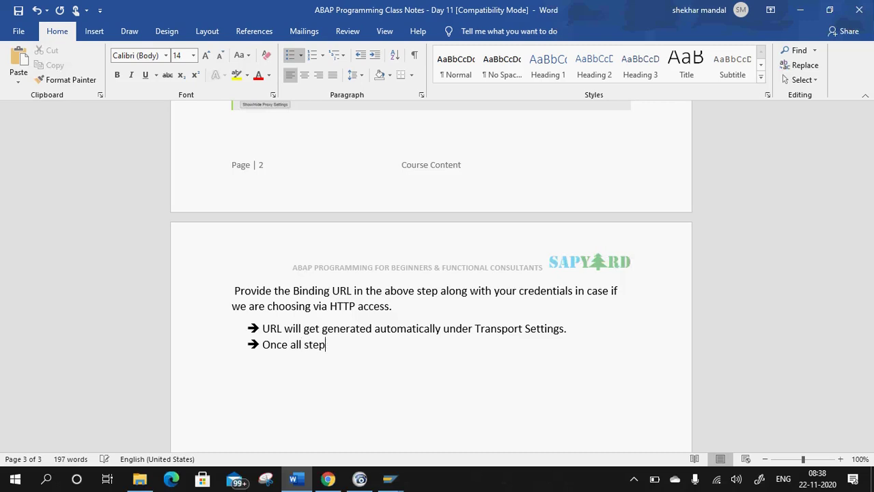
{"action": "type", "text": "s are done; Pingb"}
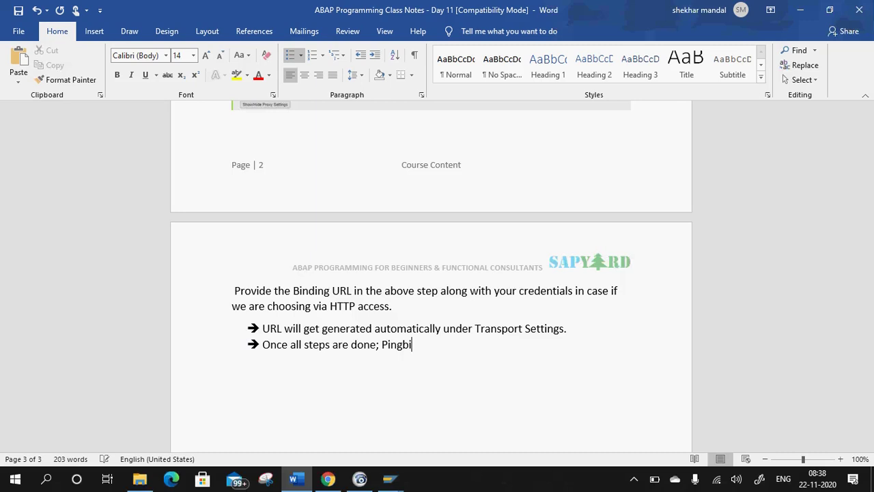
{"action": "key", "text": "BackSpace"}
{"action": "type", "text": "ing of the S"}
{"action": "key", "text": "BackSpace"}
{"action": "type", "text": "Web S"}
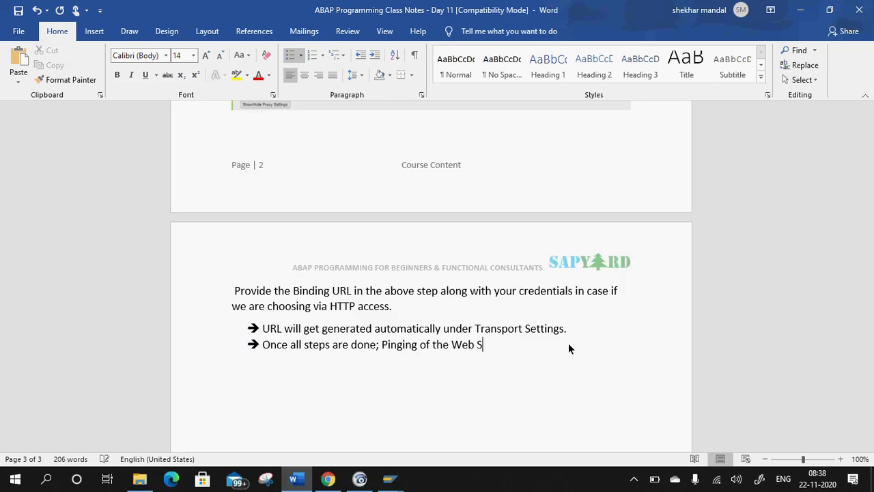
{"action": "type", "text": "ervice should be s"}
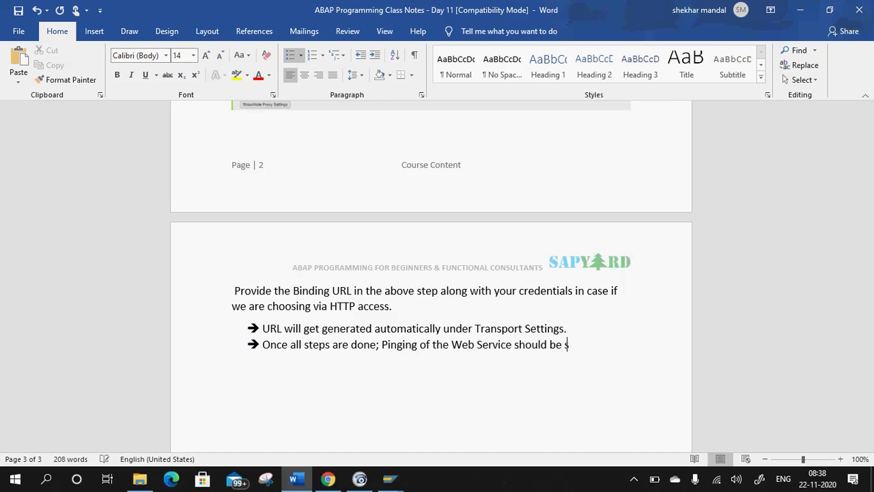
{"action": "type", "text": "uccessful."}
{"action": "key", "text": "Return"}
{"action": "key", "text": "BackSpace"}
{"action": "key", "text": "BackSpace"}
{"action": "scroll", "coordinate": [369, 299], "scroll_direction": "up", "scroll_amount": 5}
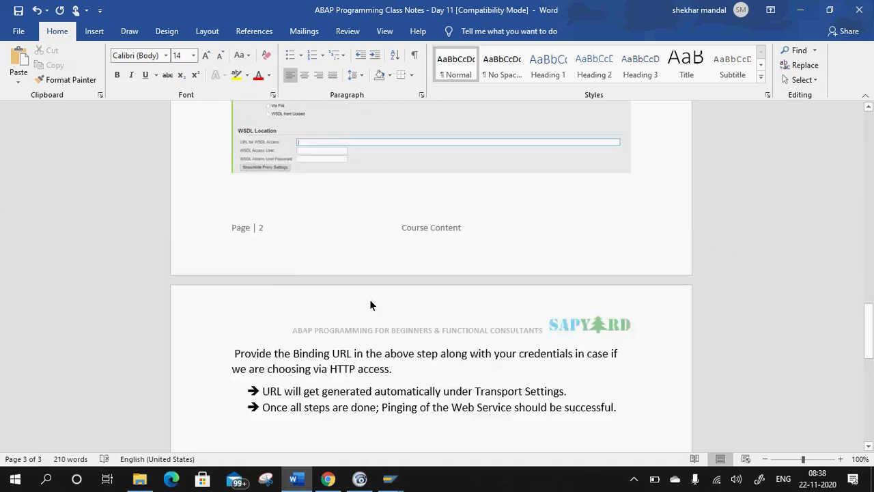
{"action": "scroll", "coordinate": [382, 295], "scroll_direction": "up", "scroll_amount": 5}
{"action": "scroll", "coordinate": [388, 340], "scroll_direction": "down", "scroll_amount": 10}
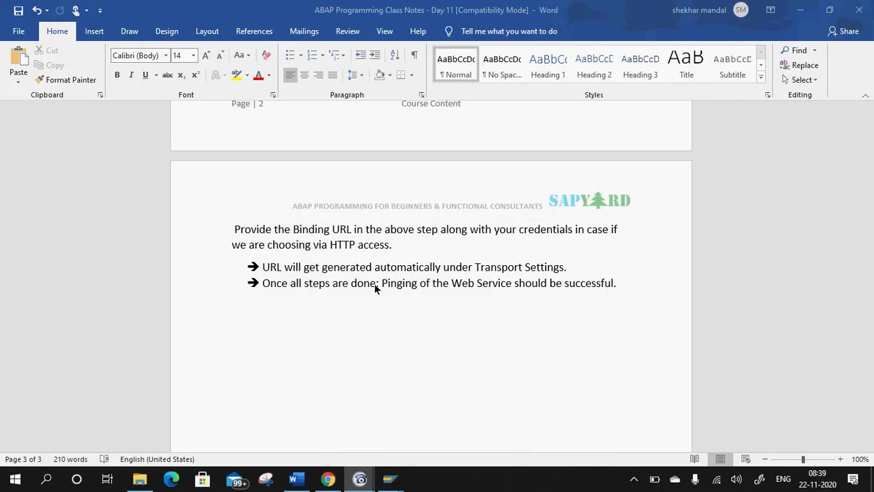
{"action": "mouse_move", "coordinate": [389, 478]}
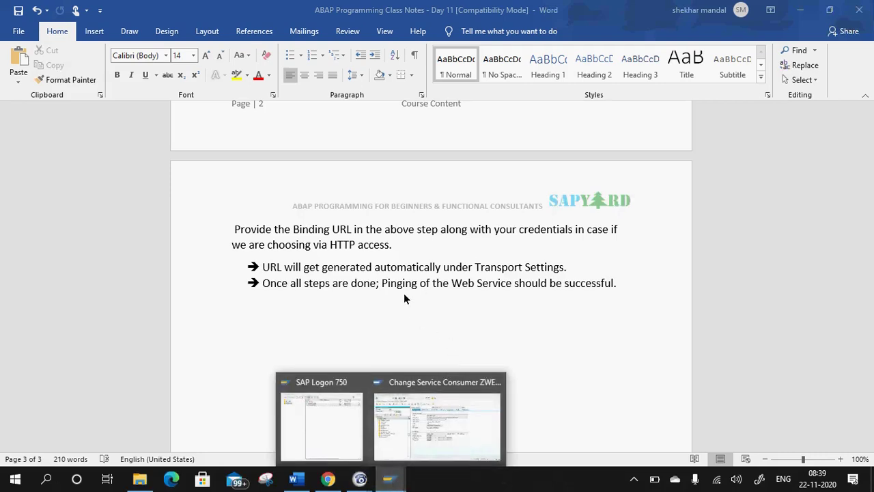
End the session with /i and dismiss the connection-broken error.
{"action": "left_click", "coordinate": [459, 444]}
{"action": "left_click", "coordinate": [74, 38]}
{"action": "type", "text": "/i"}
{"action": "key", "text": "Return"}
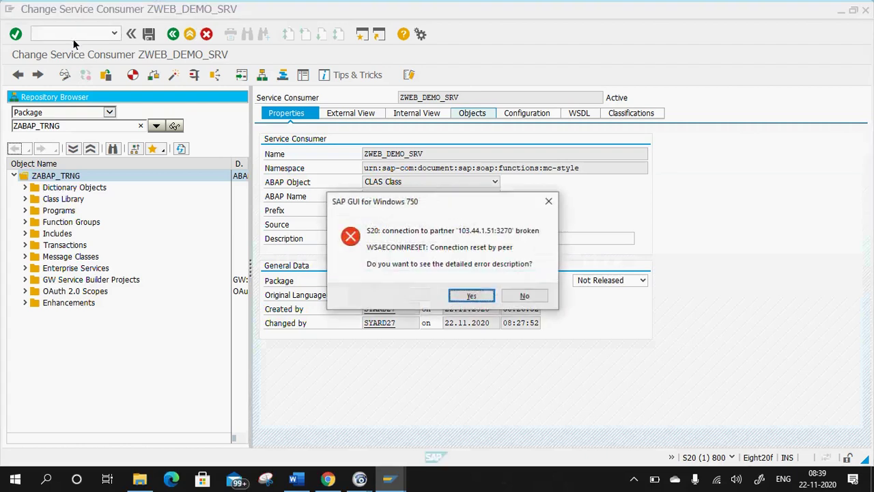
{"action": "left_click", "coordinate": [482, 299]}
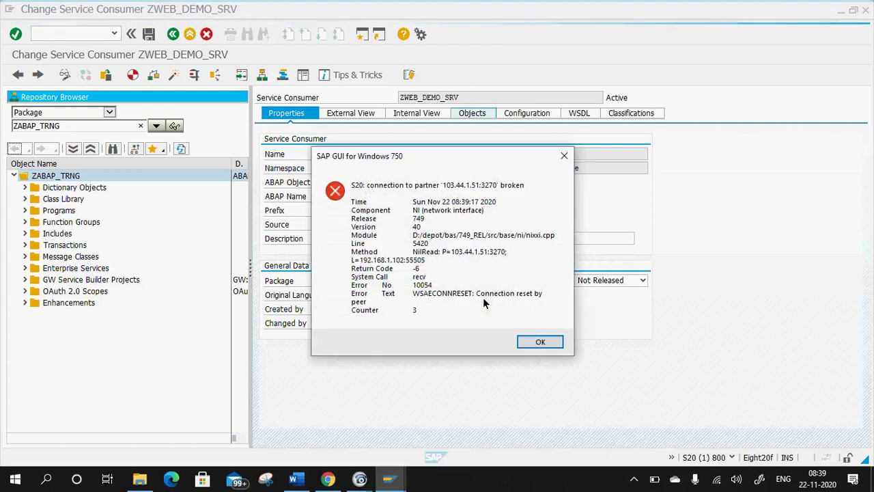
{"action": "left_click", "coordinate": [541, 343]}
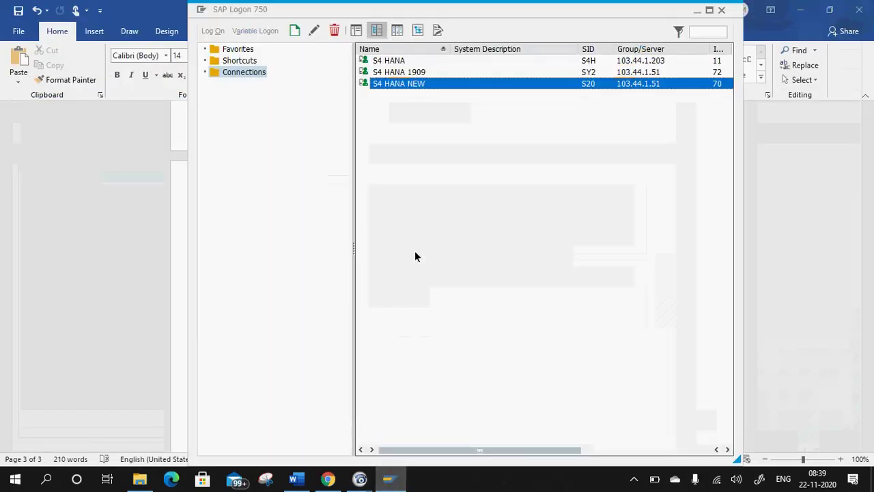
Log on to S4 HANA NEW with the saved user and password, continuing this logon.
{"action": "double_click", "coordinate": [399, 84]}
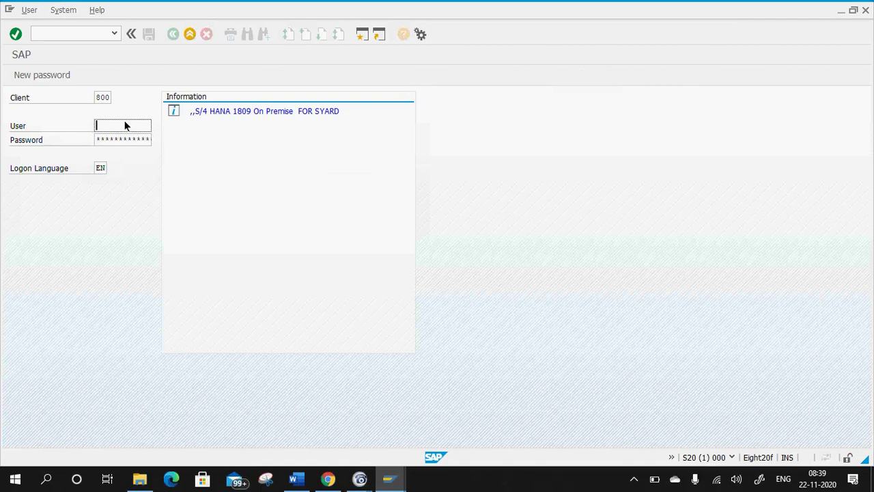
{"action": "type", "text": "s"}
{"action": "left_click", "coordinate": [119, 134]}
{"action": "left_click", "coordinate": [121, 139]}
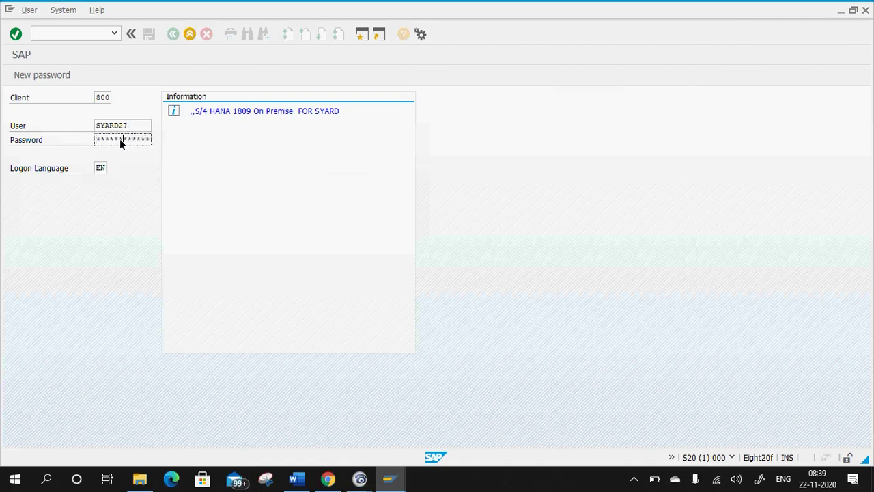
{"action": "key", "text": "Return"}
{"action": "left_click", "coordinate": [196, 308]}
{"action": "left_click", "coordinate": [386, 455]}
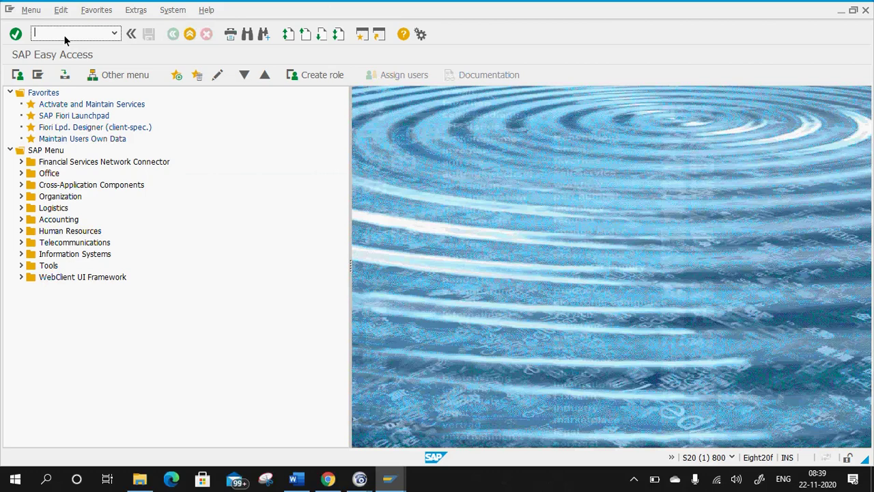
In SE38, start creating program ZDEMO_REPORT_WEBCONSMP, correcting the mistyped name first.
{"action": "type", "text": "se38"}
{"action": "key", "text": "Return"}
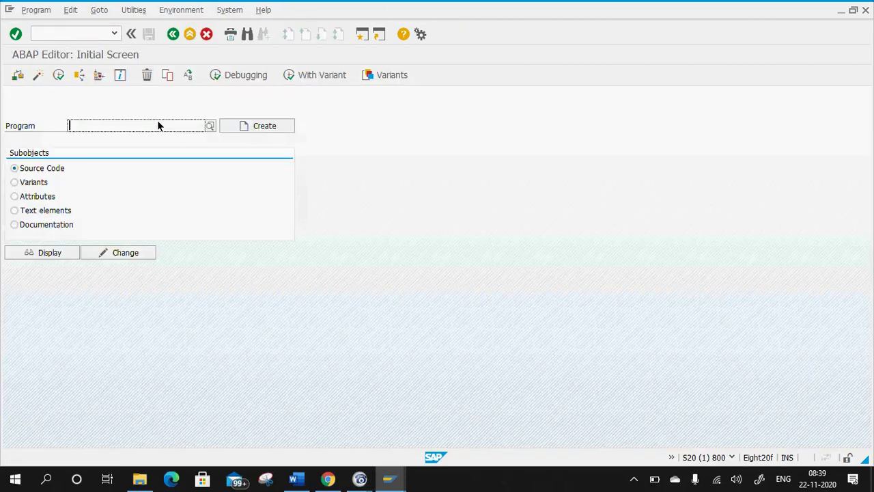
{"action": "type", "text": "ZDEM"}
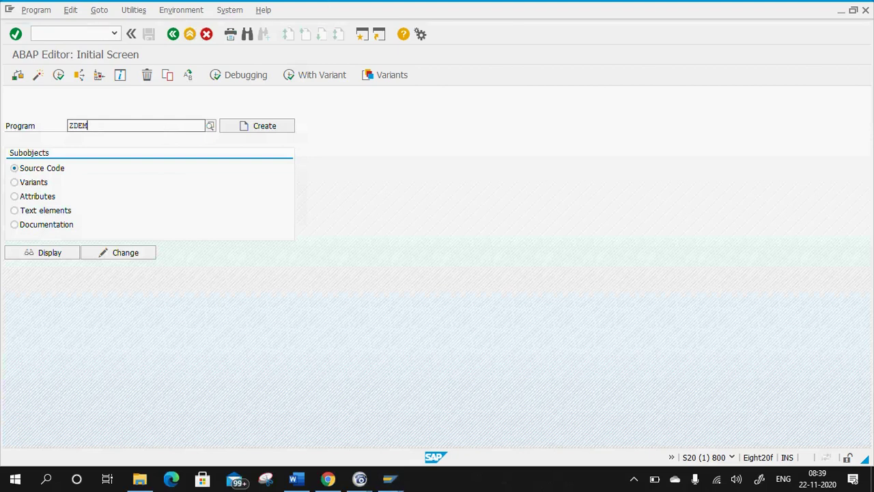
{"action": "type", "text": "O_REPORT_WEB"}
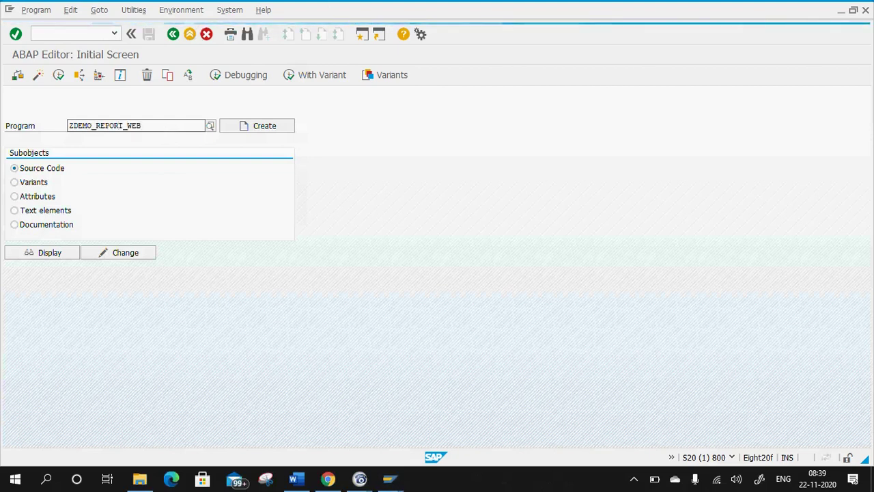
{"action": "type", "text": "CONSUME"}
{"action": "key", "text": "ctrl+a"}
{"action": "key", "text": "BackSpace"}
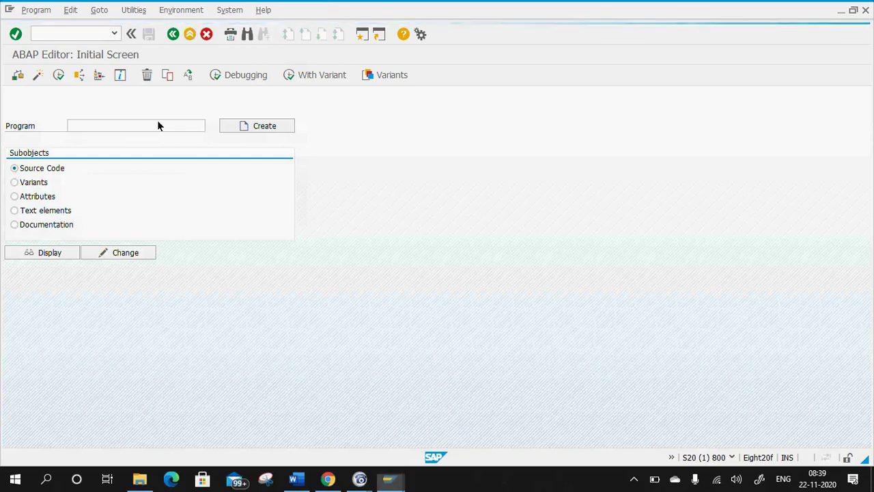
{"action": "type", "text": "ZDEMO_REPORT_WEBCONSMP"}
{"action": "left_click", "coordinate": [263, 127]}
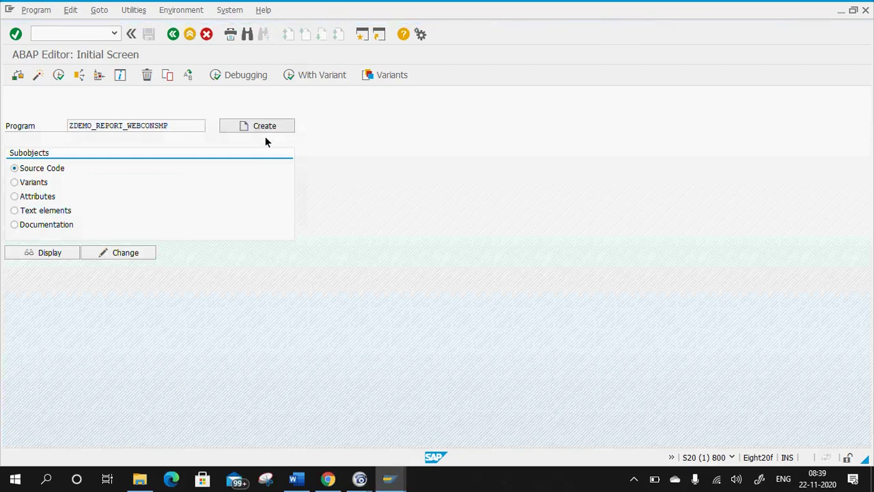
Title the program 'Demo Report to Cosnume Webservice', set type Executable program, and save the attributes.
{"action": "type", "text": "Demo Report to Cosnume Webservice"}
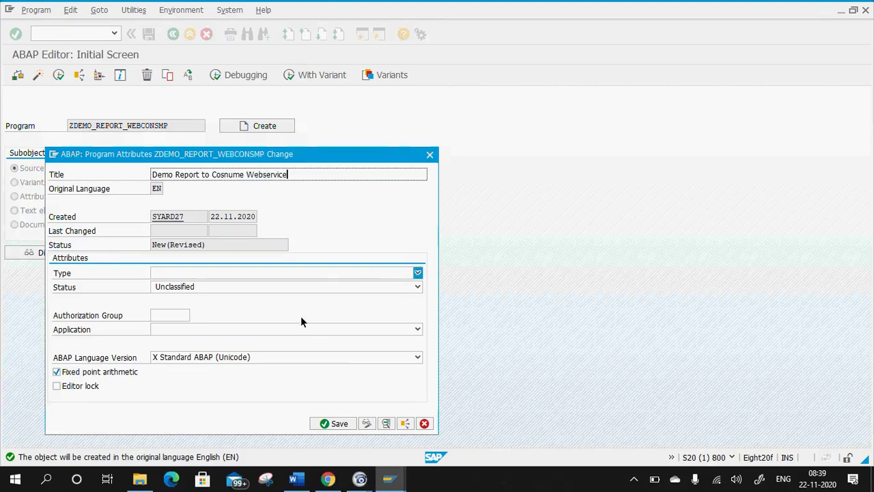
{"action": "left_click", "coordinate": [263, 273]}
{"action": "left_click", "coordinate": [237, 284]}
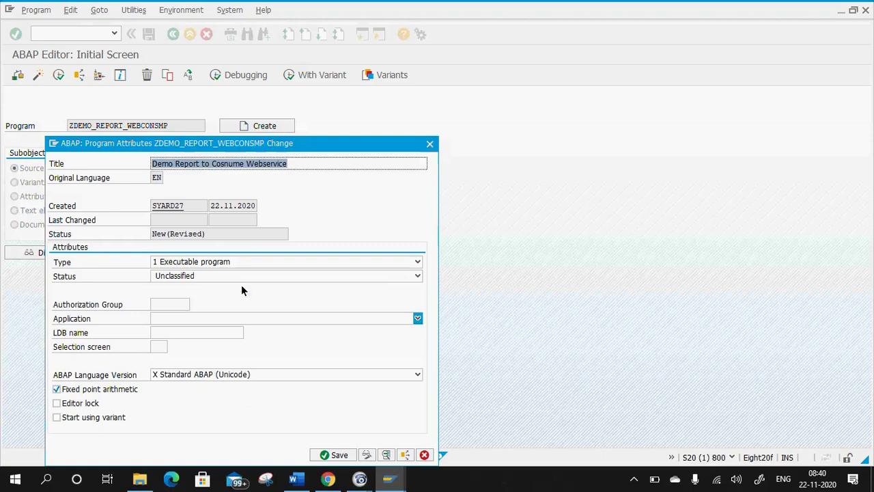
{"action": "left_click", "coordinate": [338, 455]}
Assign the program to package ZABAP_TRNG under workbench request S20K900848.
{"action": "left_click", "coordinate": [226, 190]}
{"action": "left_click", "coordinate": [219, 197]}
{"action": "left_click", "coordinate": [164, 296]}
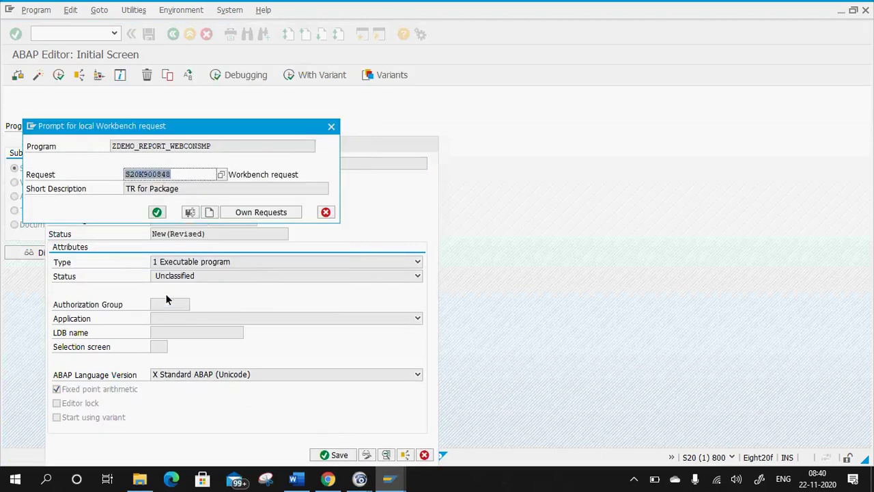
{"action": "left_click", "coordinate": [157, 212]}
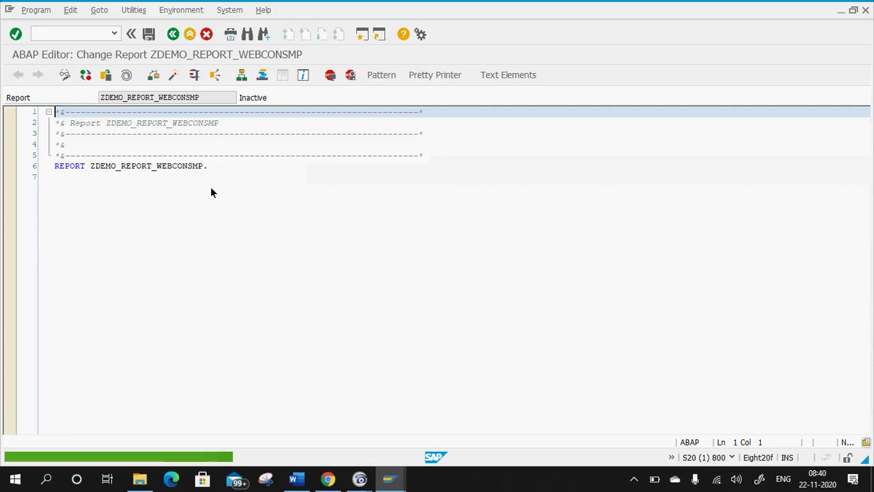
Add an empty line below the REPORT statement, then start SE80 in a new session.
{"action": "left_click", "coordinate": [220, 167]}
{"action": "key", "text": "Return"}
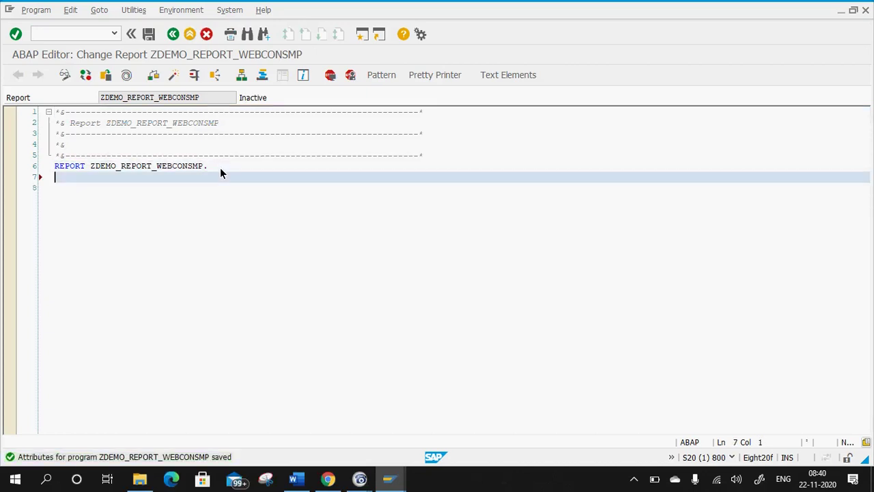
{"action": "left_click", "coordinate": [93, 35]}
{"action": "type", "text": "/o se80"}
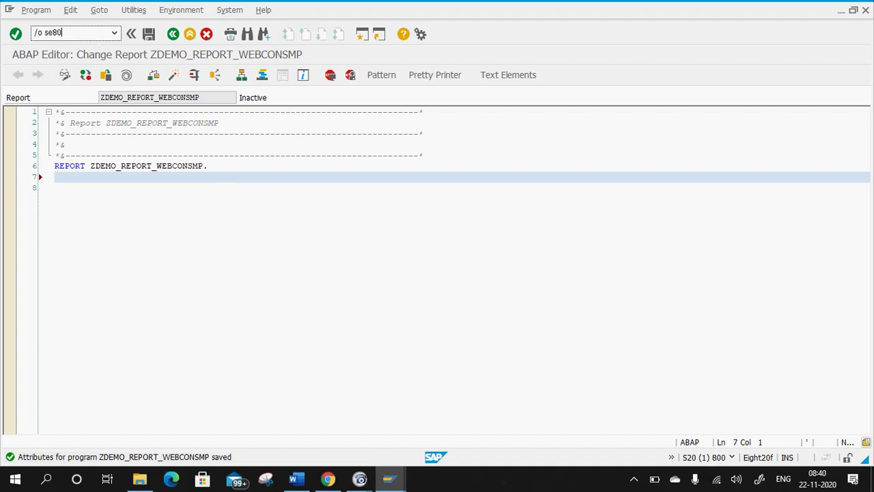
{"action": "key", "text": "Return"}
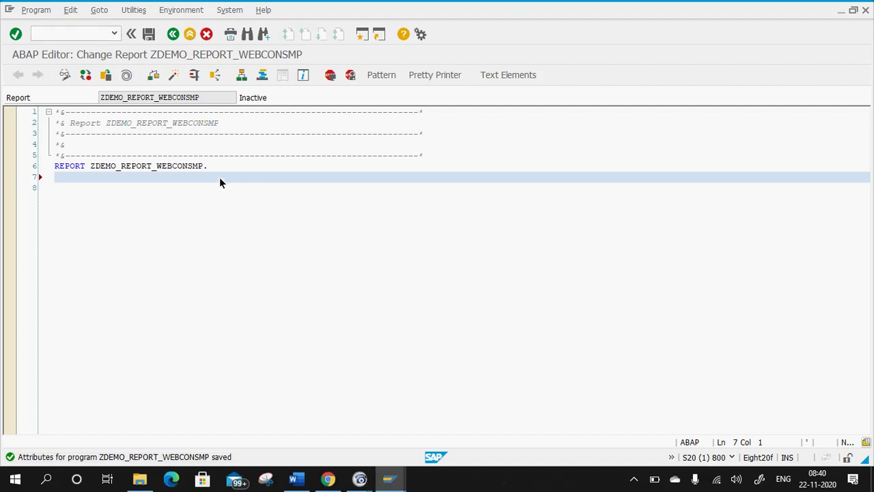
Select proxy name ZCO_CO_ZWEB_DEMO_SRV in SOA Management's search results, then return to the report editor.
{"action": "left_click", "coordinate": [327, 478]}
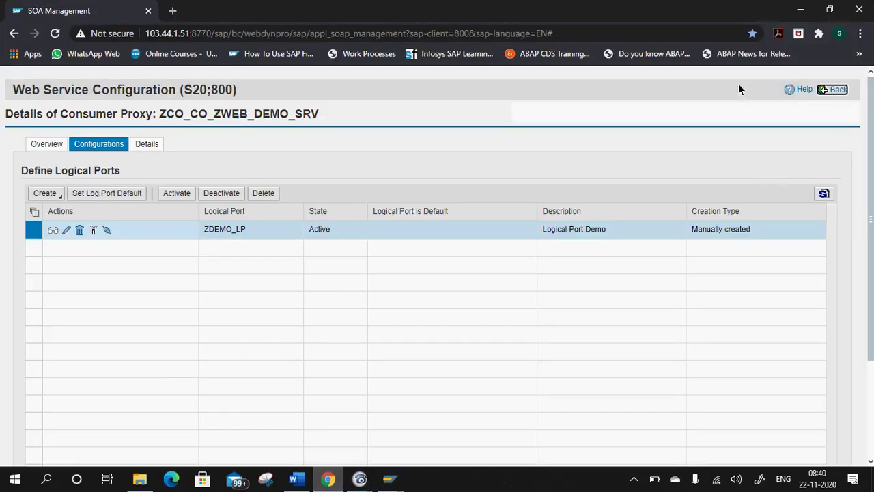
{"action": "left_click", "coordinate": [839, 90]}
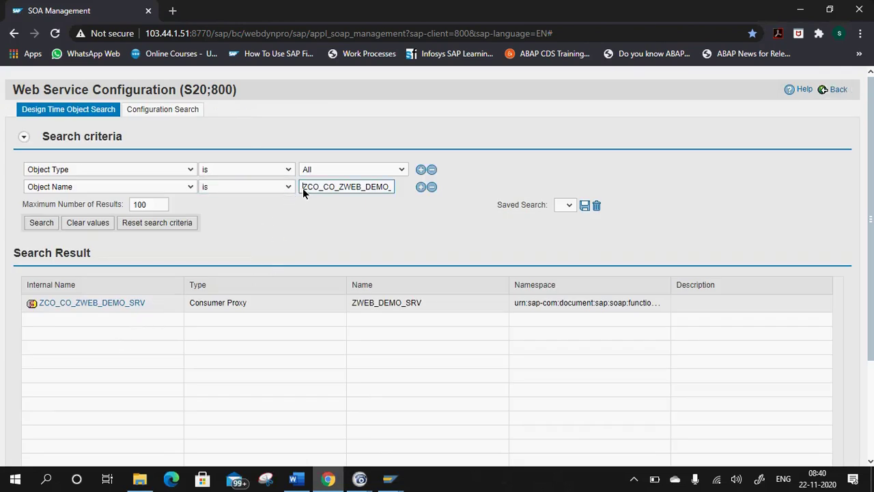
{"action": "left_click_drag", "start_coordinate": [303, 187], "coordinate": [394, 194]}
{"action": "key", "text": "ctrl+c"}
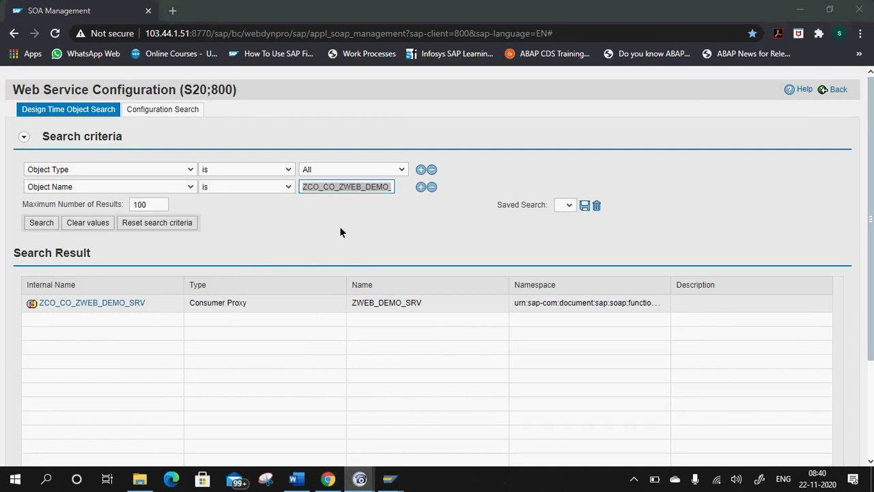
{"action": "mouse_move", "coordinate": [389, 478]}
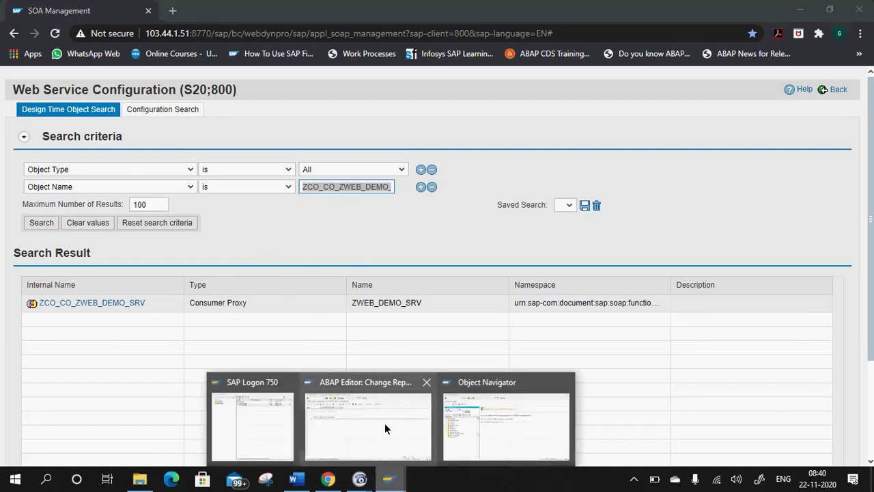
{"action": "left_click", "coordinate": [385, 428]}
Write 'DATA: lo_proxy TYPE REF TO ZCO_CO_ZWEB_DEMO_SRV.' on line 7 and save the report.
{"action": "left_click", "coordinate": [55, 176]}
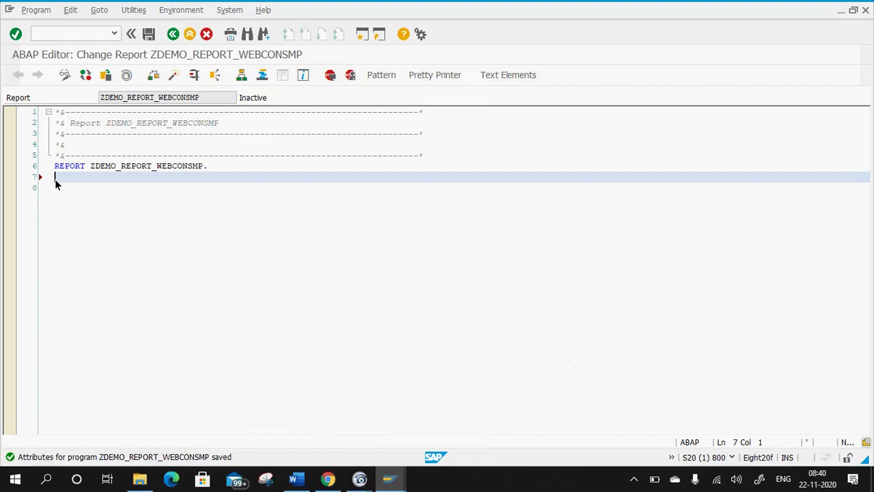
{"action": "key", "text": "Caps_Lock"}
{"action": "type", "text": "DATA"}
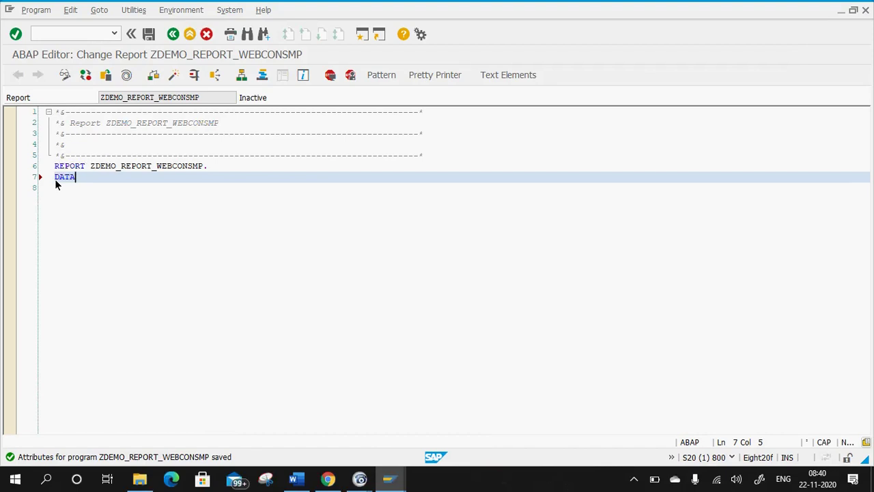
{"action": "type", "text": ":"}
{"action": "key", "text": "Caps_Lock"}
{"action": "type", "text": "lo_proxy"}
{"action": "key", "text": "Caps_Lock"}
{"action": "type", "text": "TYPE "}
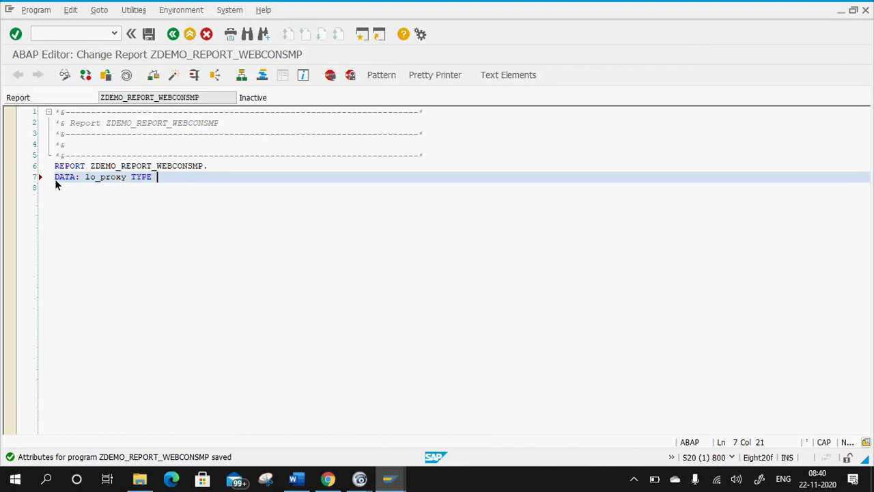
{"action": "type", "text": "REF TO"}
{"action": "key", "text": "ctrl+v"}
{"action": "type", "text": "."}
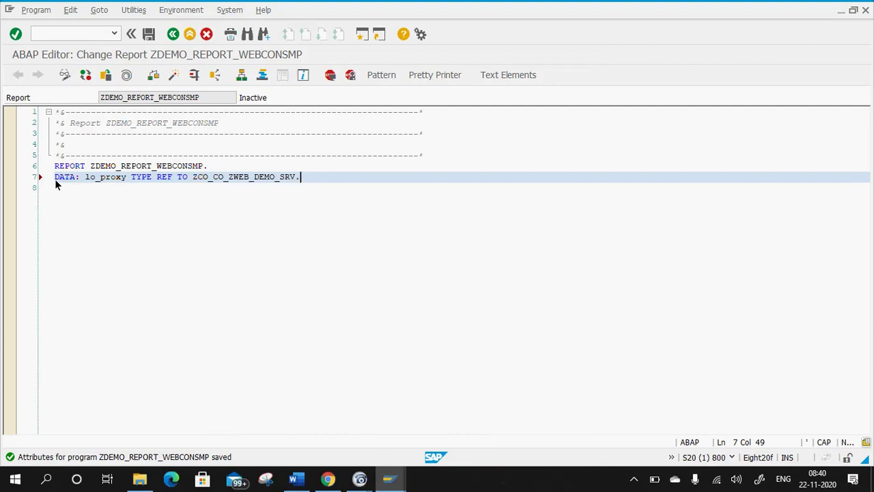
{"action": "key", "text": "ctrl+F3"}
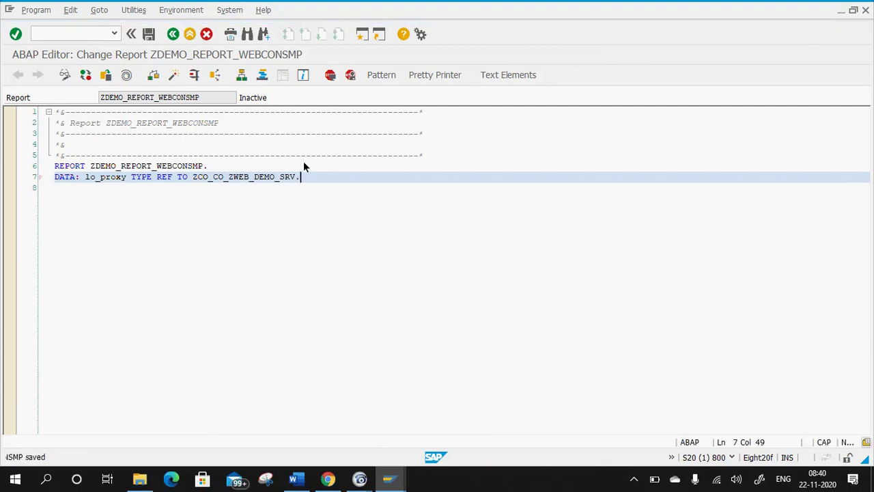
{"action": "left_click", "coordinate": [240, 176]}
Inspect class ZCO_CO_ZWEB_DEMO_SRV from the declaration, then return to the report source.
{"action": "double_click", "coordinate": [240, 176]}
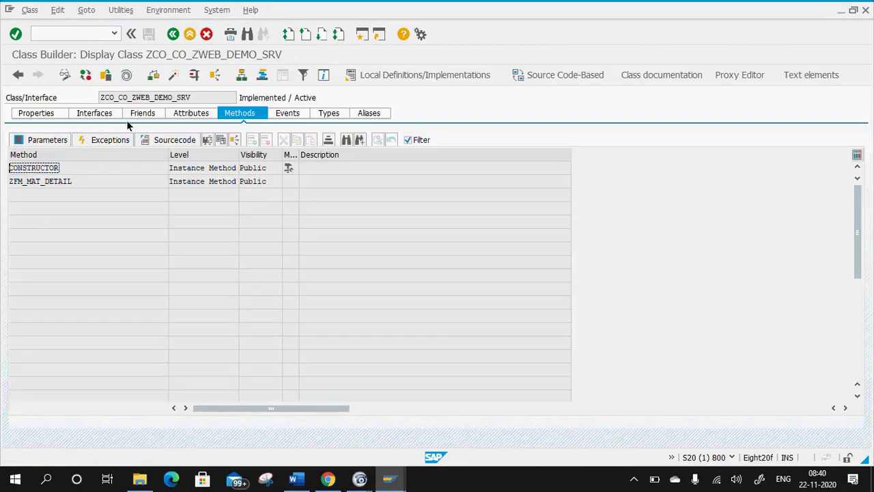
{"action": "left_click", "coordinate": [173, 34]}
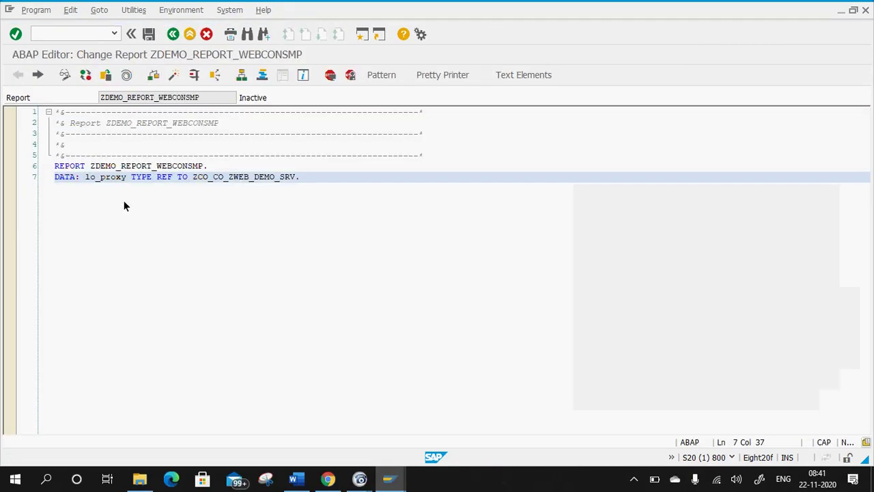
{"action": "left_click_drag", "start_coordinate": [188, 177], "coordinate": [106, 183]}
{"action": "left_click", "coordinate": [205, 193]}
{"action": "left_click", "coordinate": [307, 177]}
Rewrite line 7 as DATA(lo_proxy) = NEW zco_co_zweb_demo_srv( ) and run Pretty Printer.
{"action": "left_click", "coordinate": [85, 178]}
{"action": "key", "text": "BackSpace"}
{"action": "key", "text": "BackSpace"}
{"action": "type", "text": "("}
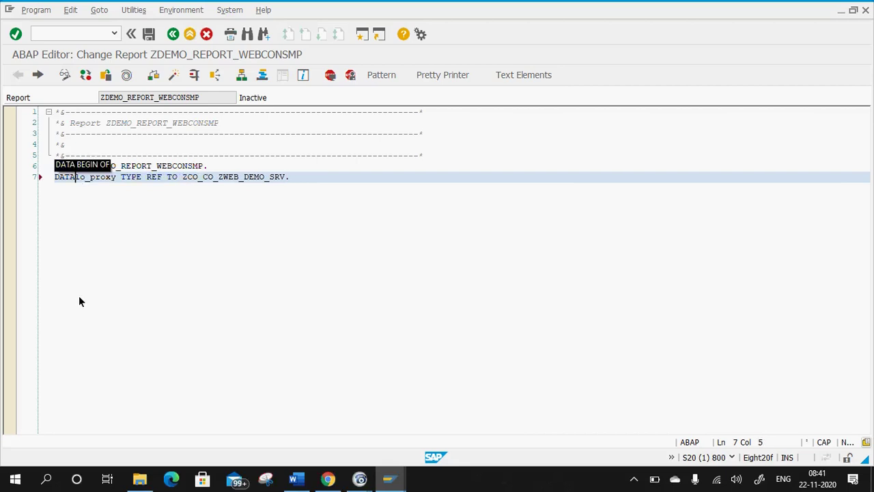
{"action": "left_click", "coordinate": [123, 179]}
{"action": "type", "text": ")"}
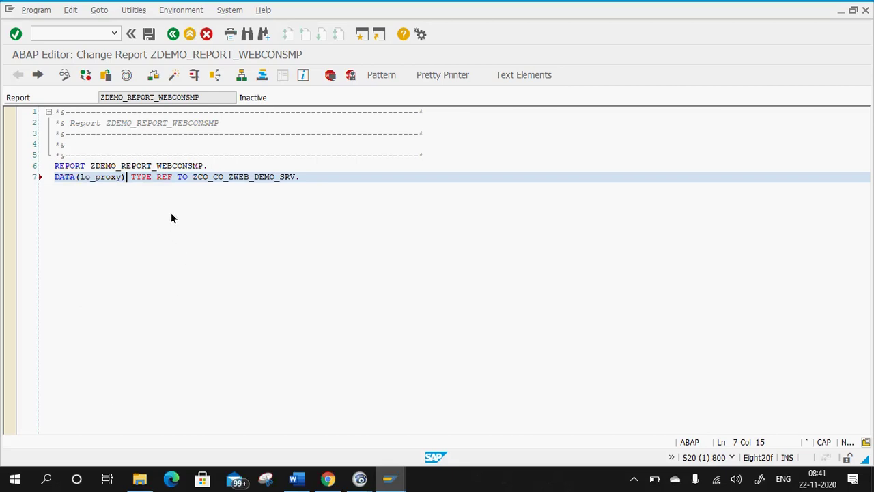
{"action": "left_click_drag", "start_coordinate": [191, 175], "coordinate": [128, 176]}
{"action": "type", "text": "new"}
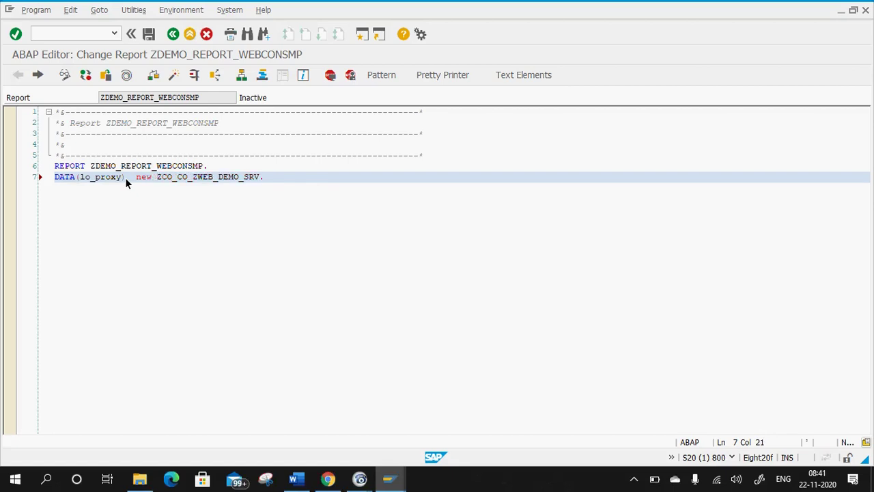
{"action": "left_click", "coordinate": [128, 176]}
{"action": "type", "text": "="}
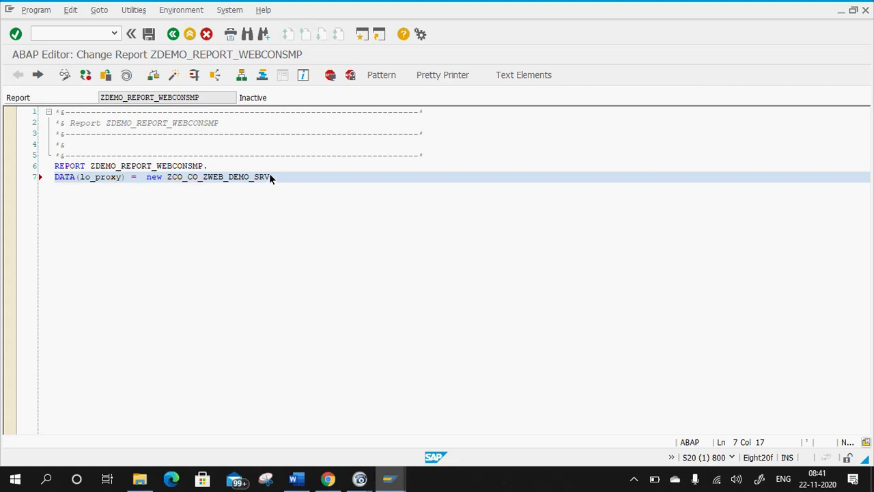
{"action": "left_click", "coordinate": [269, 177]}
{"action": "type", "text": "( )"}
{"action": "key", "text": "shift+F1"}
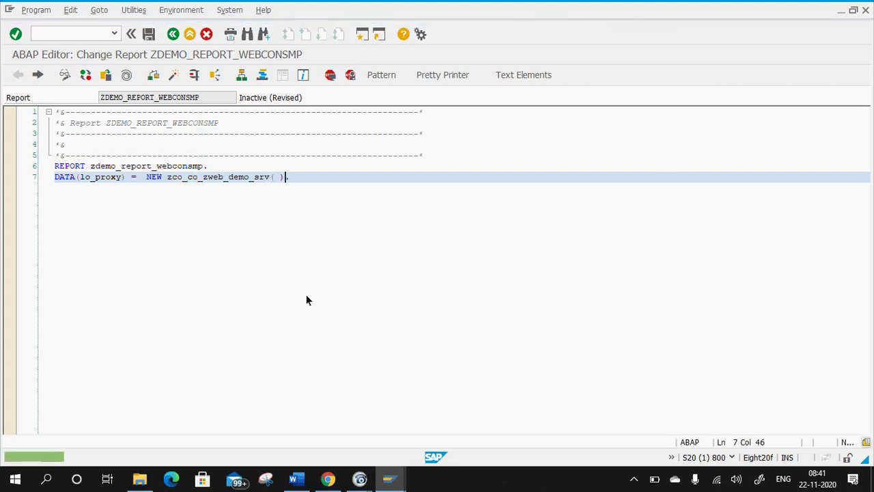
Add an empty line 8 and navigate to the proxy class definition.
{"action": "left_click", "coordinate": [325, 178]}
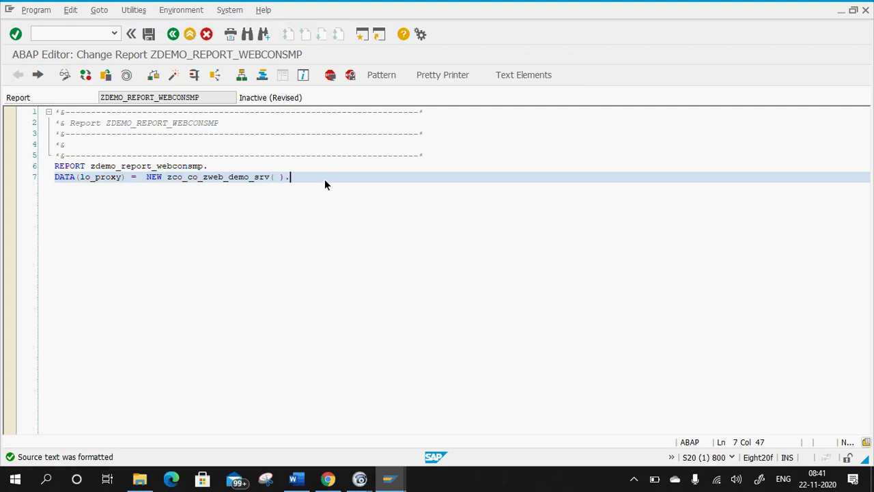
{"action": "key", "text": "Return"}
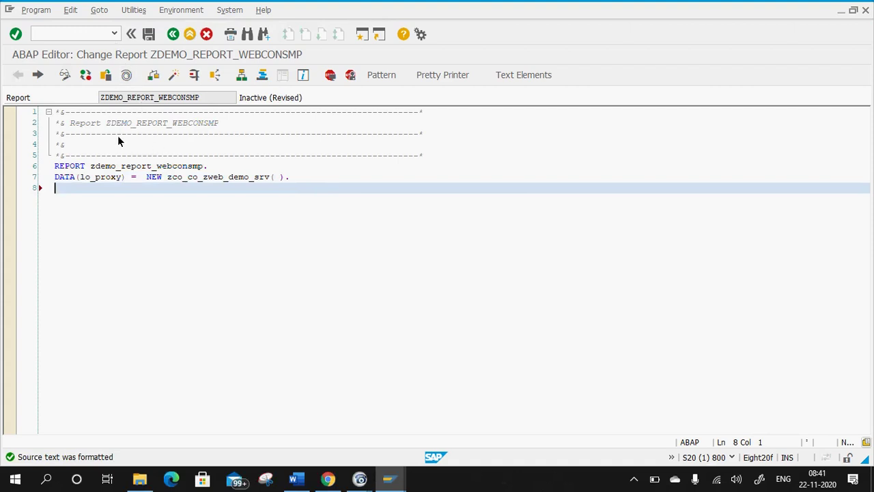
{"action": "left_click", "coordinate": [221, 179]}
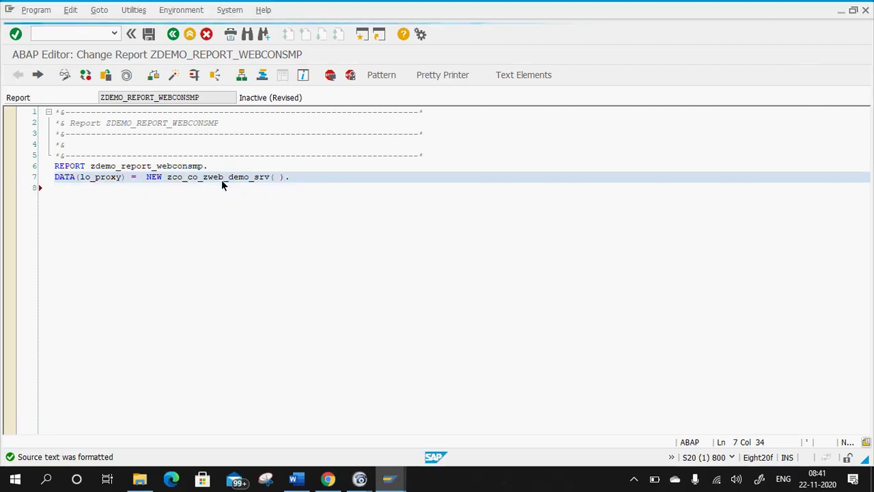
{"action": "key", "text": "F3"}
Save the report, review the proxy constructor's signature, and return to the report source.
{"action": "left_click", "coordinate": [175, 245]}
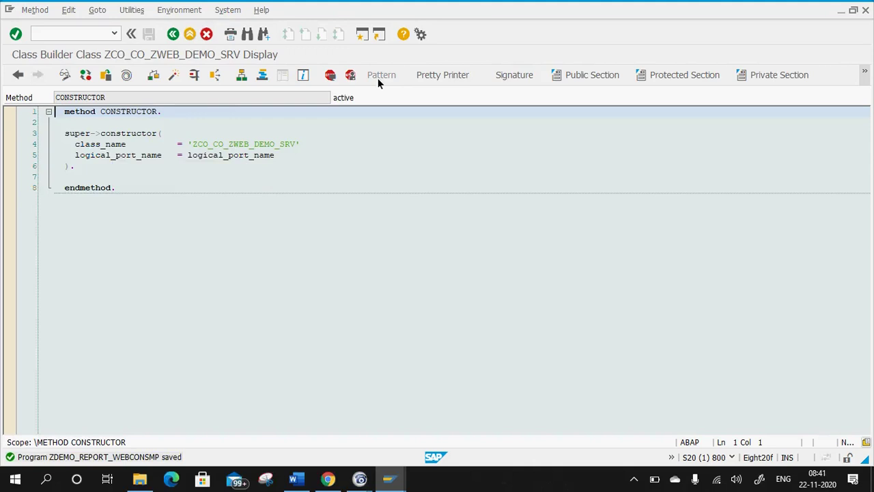
{"action": "left_click", "coordinate": [501, 76]}
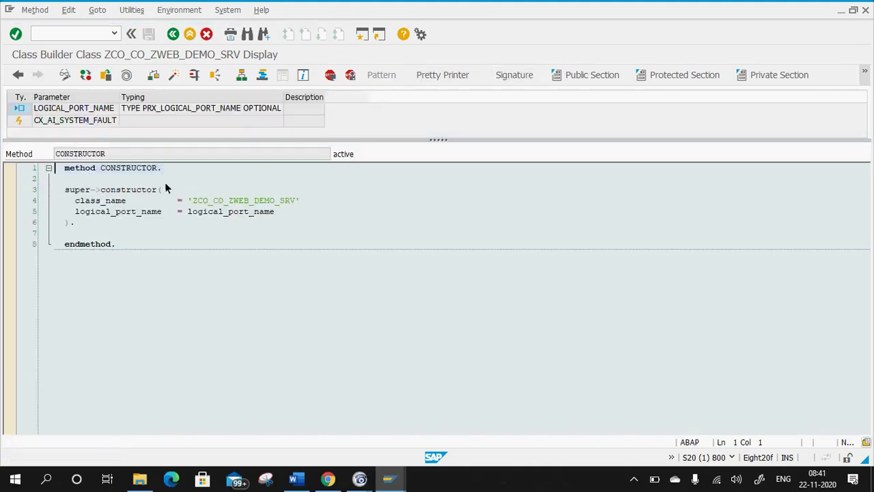
{"action": "left_click", "coordinate": [172, 35]}
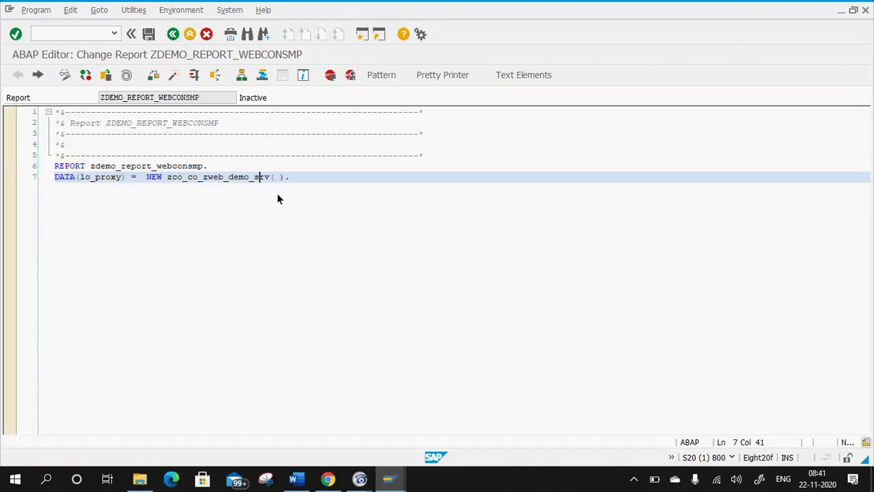
{"action": "left_click", "coordinate": [328, 478]}
{"action": "left_click", "coordinate": [362, 238]}
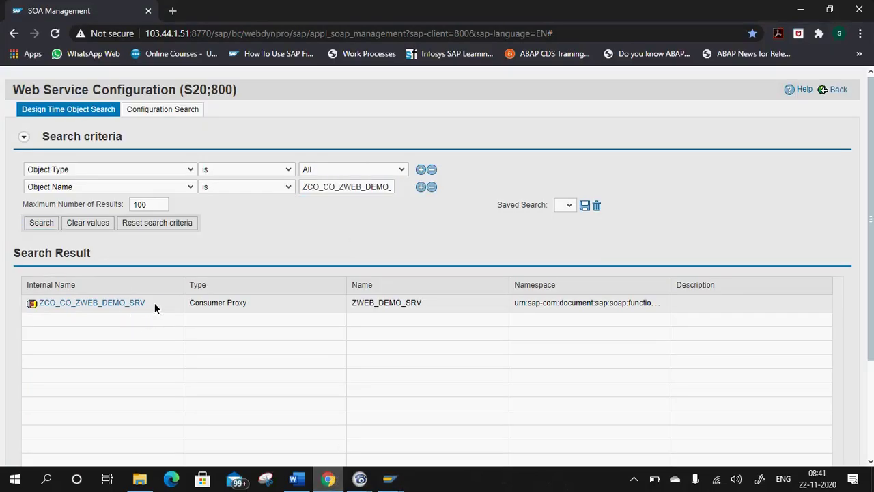
{"action": "key", "text": "alt+Tab"}
{"action": "left_click", "coordinate": [308, 193]}
{"action": "double_click", "coordinate": [245, 177]}
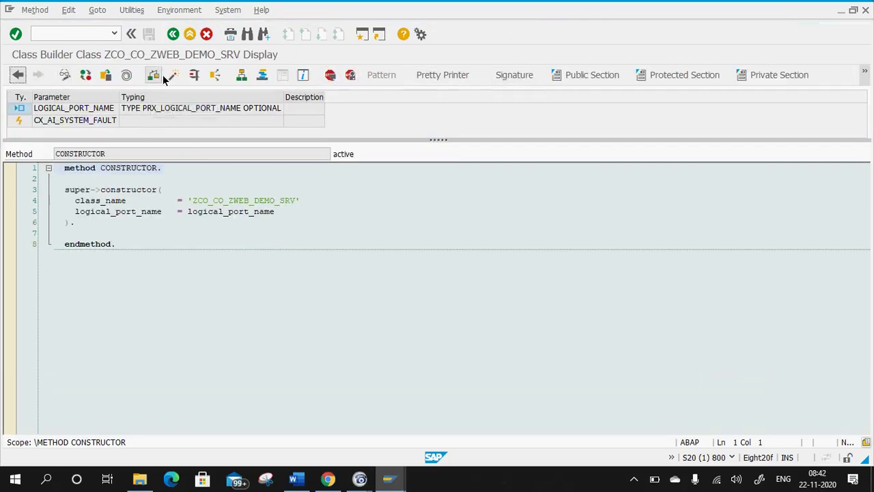
{"action": "left_click", "coordinate": [172, 34]}
Display class ZCO_CO_ZWEB_DEMO_SRV in SE24 in a new session and show ZFM_MAT_DETAIL's parameters.
{"action": "left_click_drag", "start_coordinate": [171, 178], "coordinate": [267, 179]}
{"action": "key", "text": "ctrl+c"}
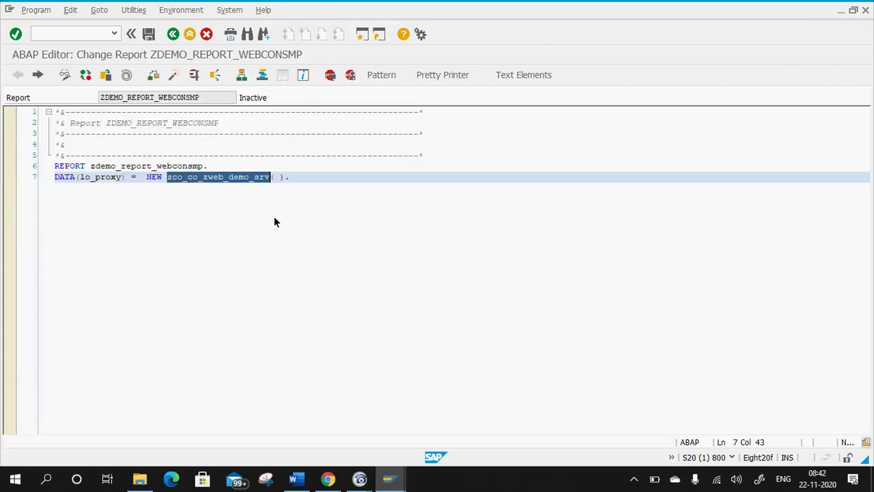
{"action": "left_click", "coordinate": [56, 40]}
{"action": "type", "text": "/o se24"}
{"action": "key", "text": "Return"}
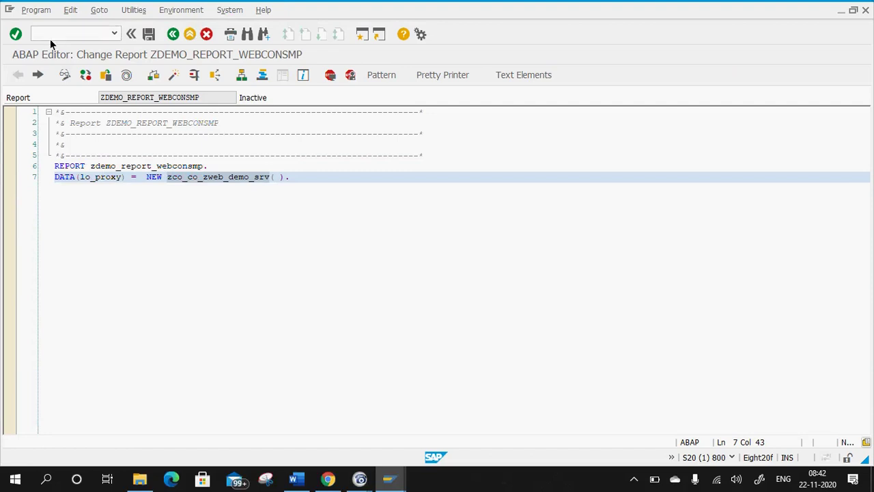
{"action": "key", "text": "ctrl+v"}
{"action": "left_click", "coordinate": [52, 153]}
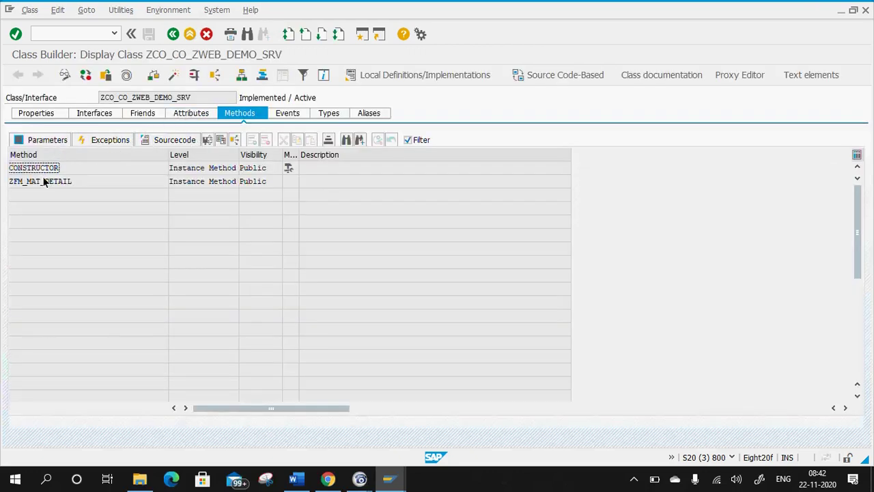
{"action": "left_click", "coordinate": [49, 138]}
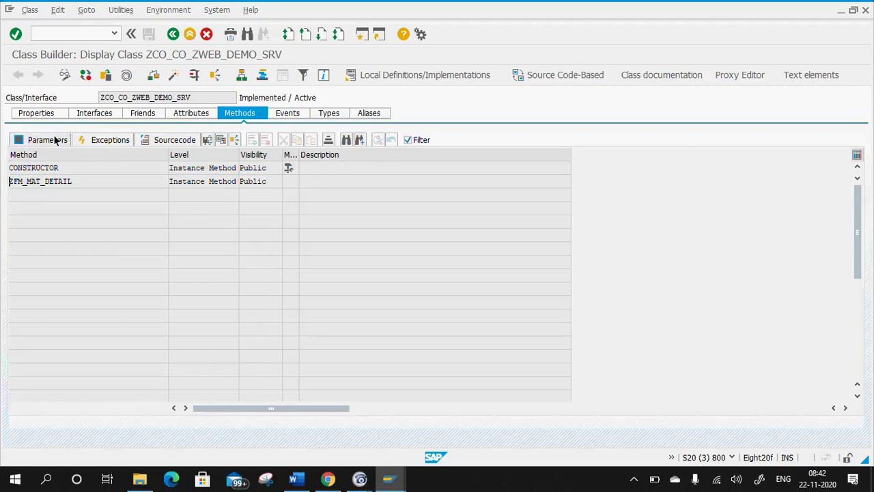
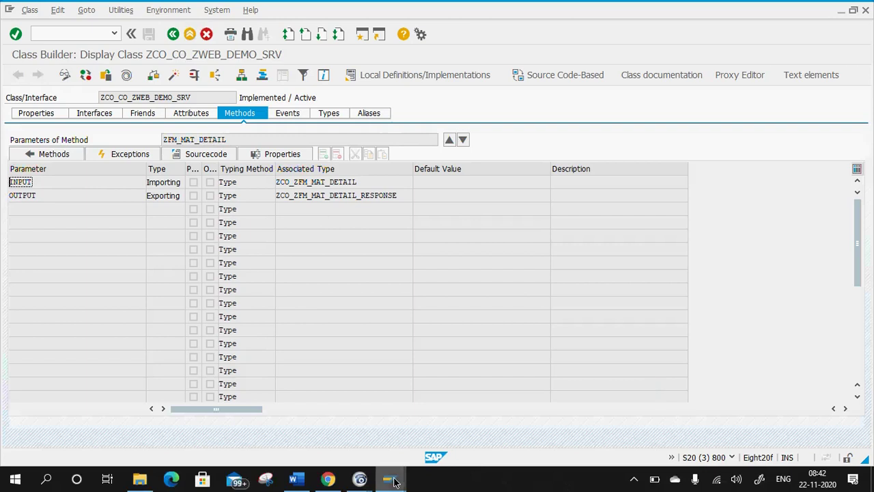
Declare 'DATA: input TYPE zco_zfm_mat_detail', copying the type name from Class Builder.
{"action": "mouse_move", "coordinate": [400, 478]}
{"action": "left_click", "coordinate": [341, 437]}
{"action": "left_click", "coordinate": [302, 178]}
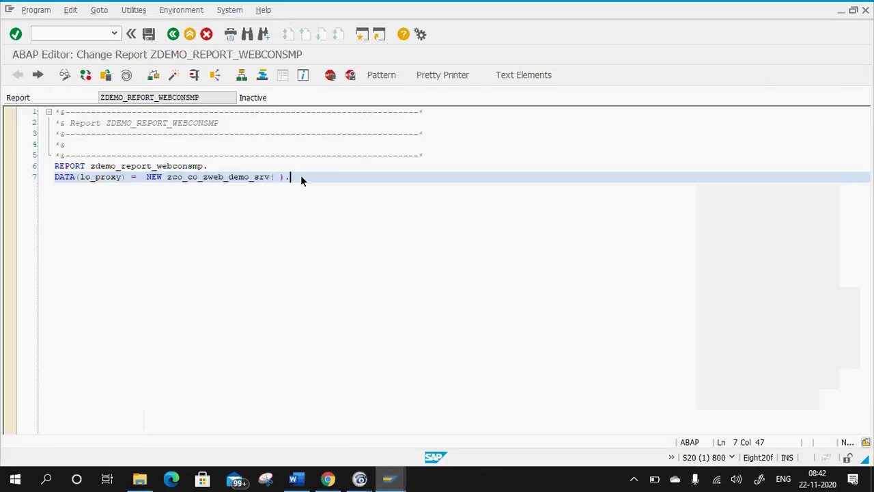
{"action": "key", "text": "Return"}
{"action": "key", "text": "Caps_Lock"}
{"action": "type", "text": "DATA:"}
{"action": "key", "text": "Caps_Lock"}
{"action": "type", "text": "input"}
{"action": "key", "text": "Caps_Lock"}
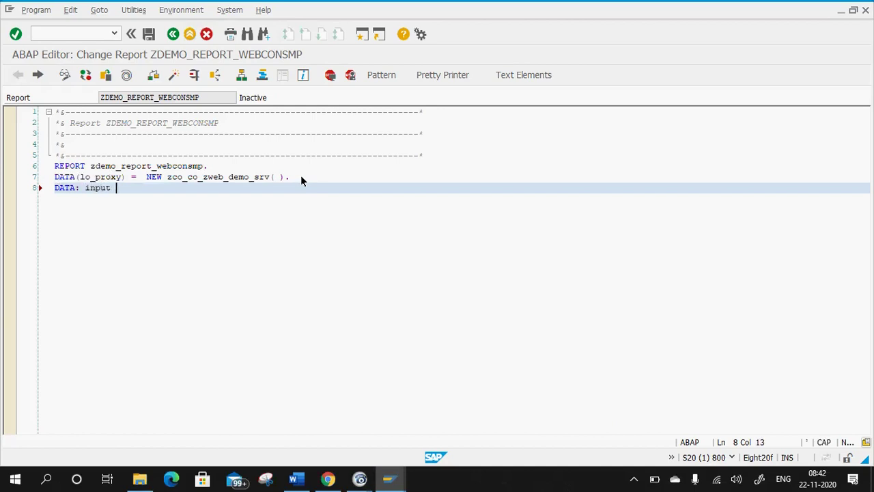
{"action": "type", "text": "TYPE"}
{"action": "key", "text": "Caps_Lock"}
{"action": "key", "text": "alt+Tab"}
{"action": "key", "text": "alt+Tab"}
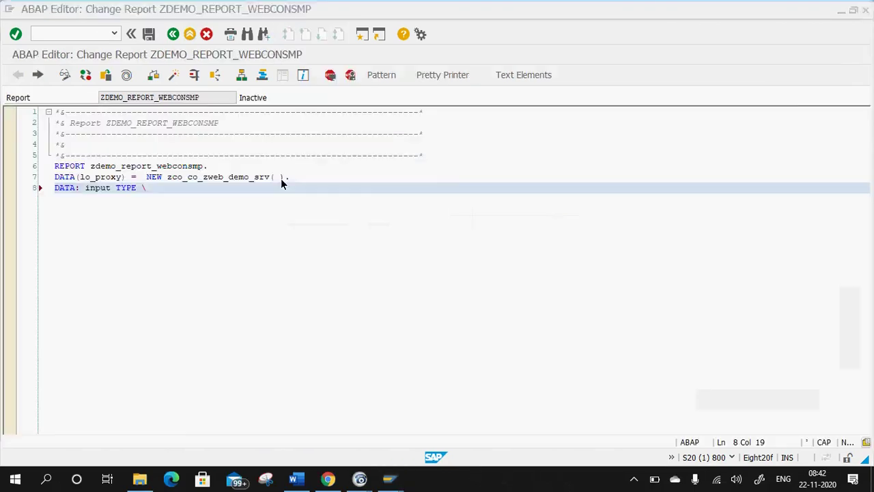
{"action": "key", "text": "alt+Tab"}
{"action": "left_click", "coordinate": [312, 195]}
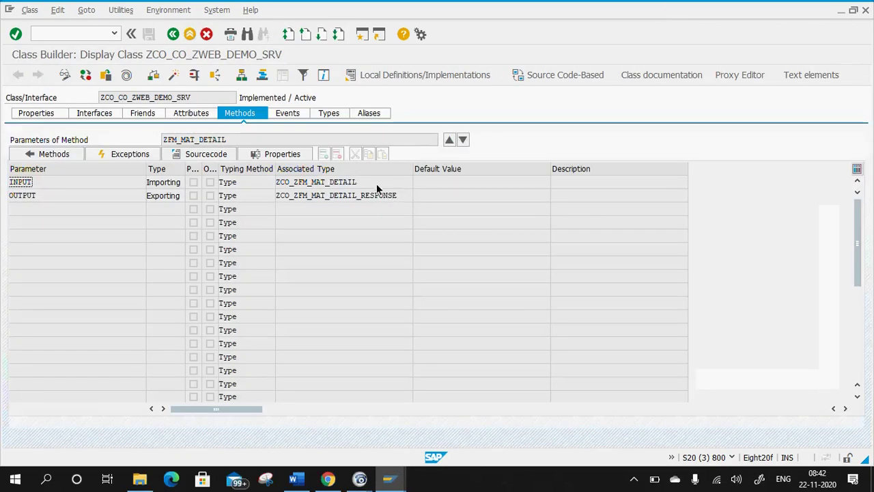
{"action": "key", "text": "ctrl+c"}
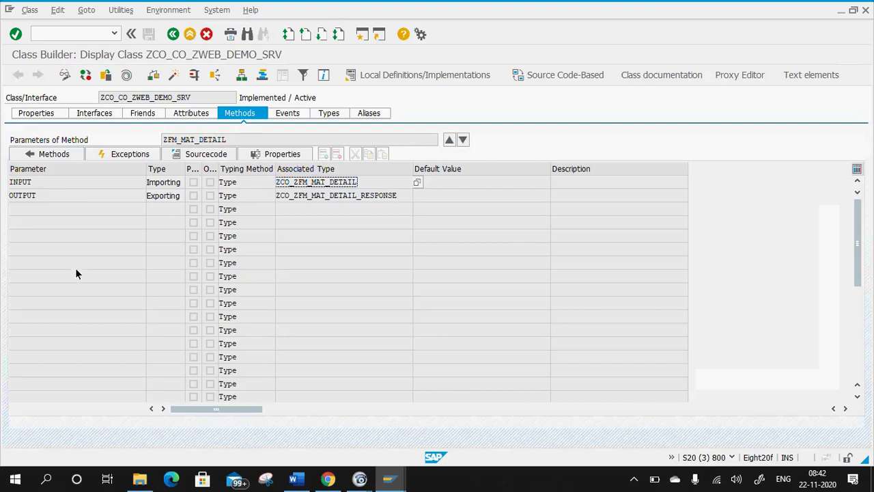
{"action": "key", "text": "alt+Tab"}
{"action": "key", "text": "ctrl+v"}
Add 'output TYPE zco_zfm_mat_detail_response' and format the source with Pretty Printer.
{"action": "type", "text": ","}
{"action": "key", "text": "Return"}
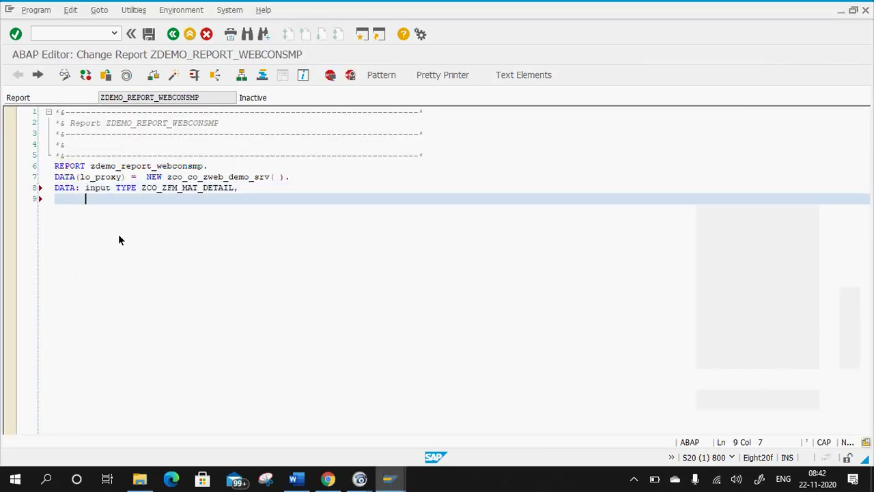
{"action": "type", "text": "o"}
{"action": "key", "text": "BackSpace"}
{"action": "type", "text": "ou"}
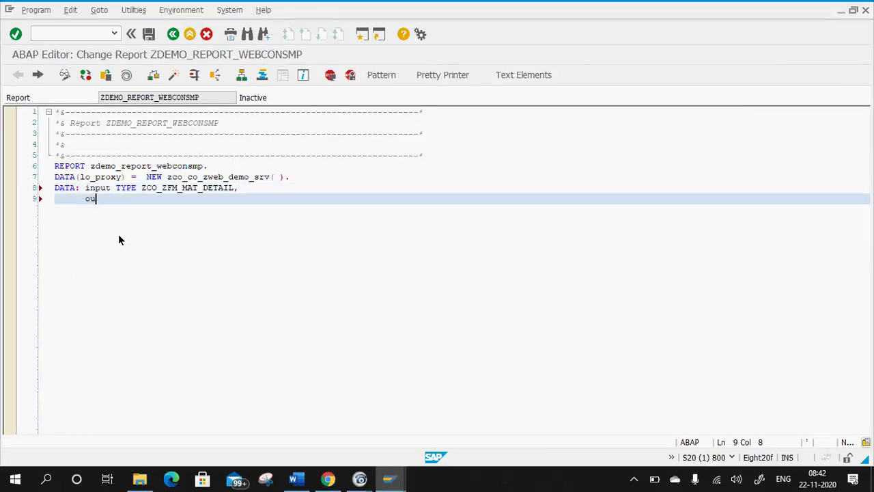
{"action": "type", "text": "tput TYPE"}
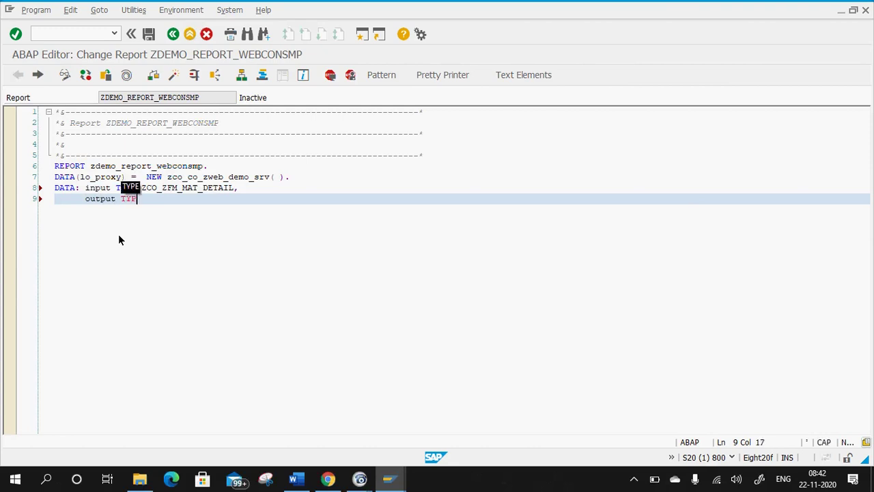
{"action": "key", "text": "alt+Tab"}
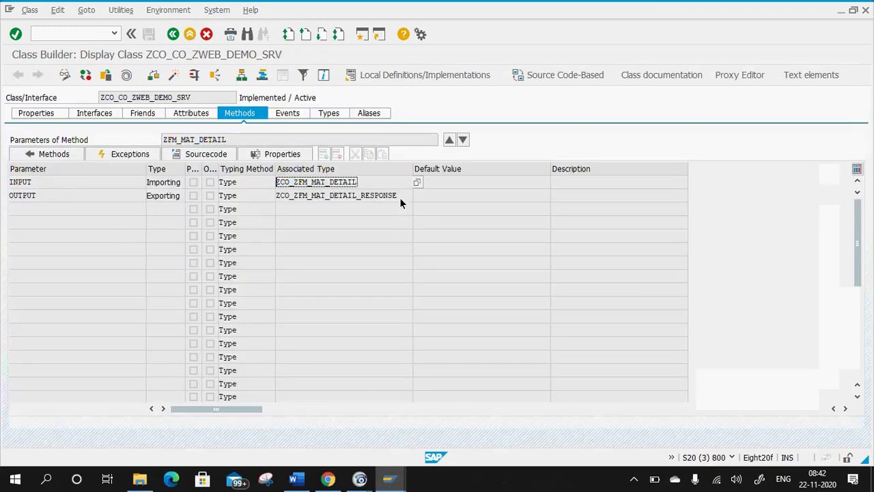
{"action": "double_click", "coordinate": [396, 196]}
{"action": "key", "text": "ctrl+c"}
{"action": "key", "text": "alt+Tab"}
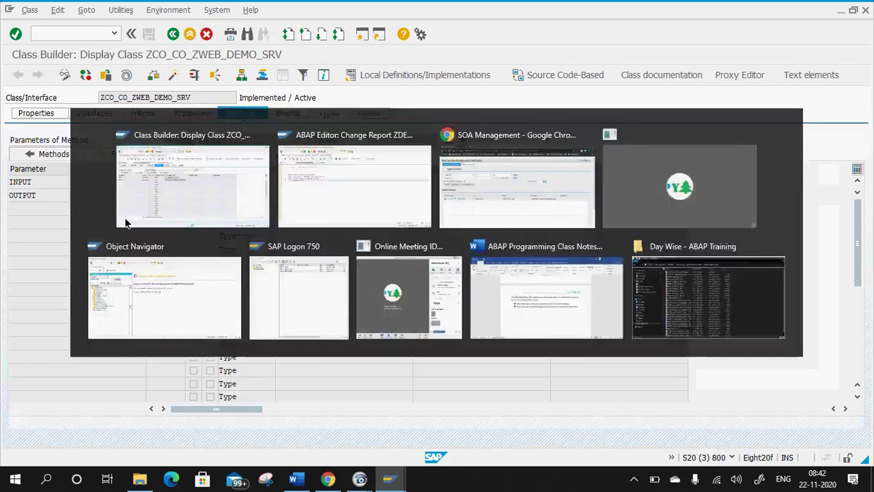
{"action": "key", "text": "ctrl+v"}
{"action": "type", "text": "."}
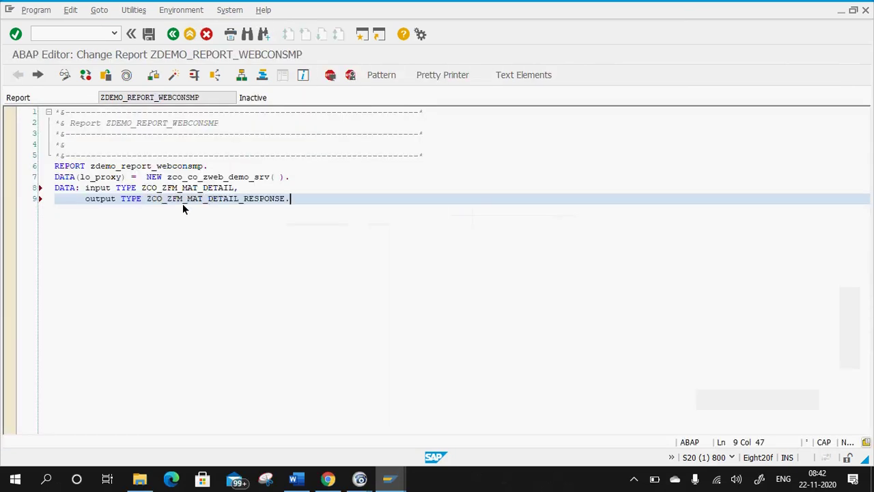
{"action": "key", "text": "shift+F1"}
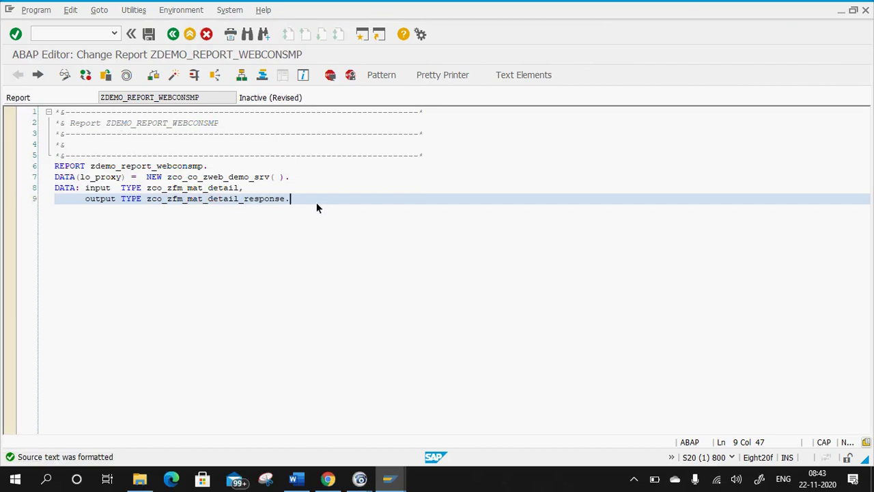
{"action": "key", "text": "Return"}
Write 'CREATE OBJECT lo_proxy EXPORTING logical_port_name' on line 10 using code completion.
{"action": "type", "text": "CREATE "}
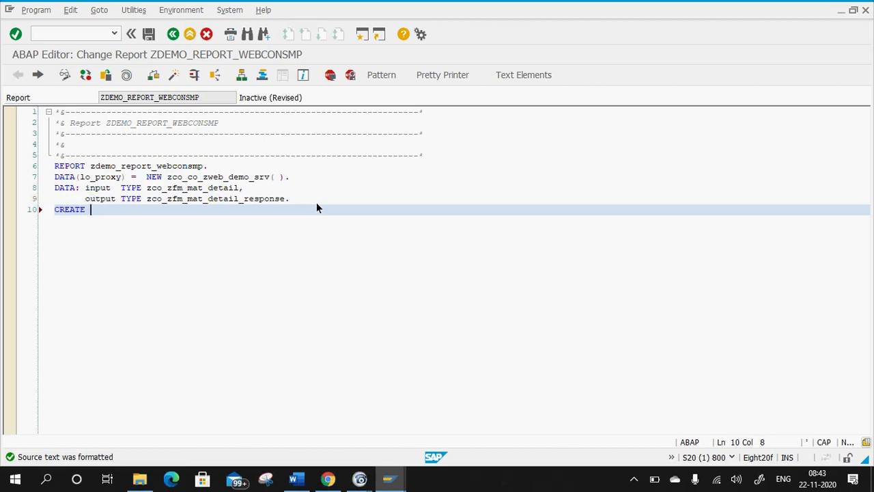
{"action": "type", "text": "OBJECT "}
{"action": "type", "text": "lo"}
{"action": "type", "text": "__"}
{"action": "key", "text": "BackSpace"}
{"action": "key", "text": "BackSpace"}
{"action": "type", "text": "_proxy"}
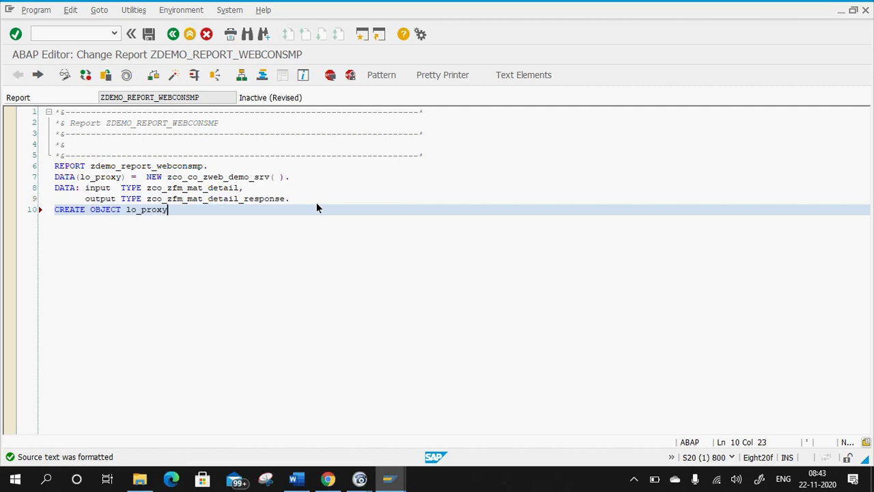
{"action": "type", "text": " ex"}
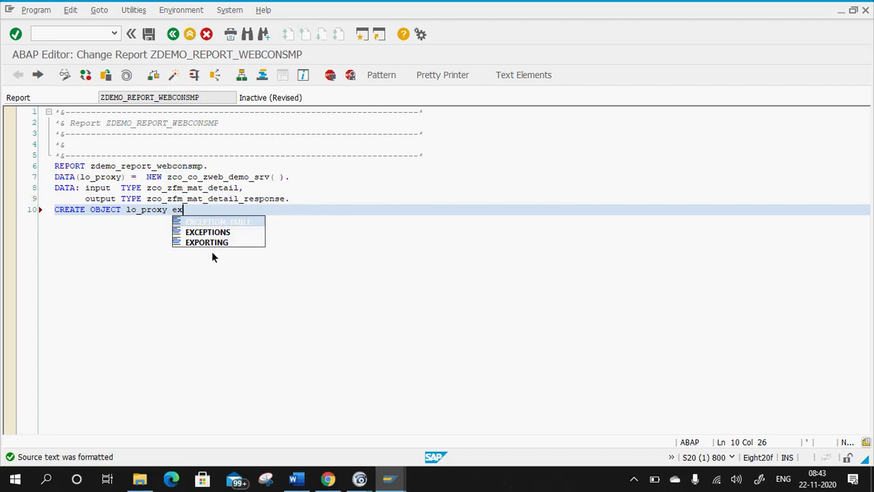
{"action": "double_click", "coordinate": [210, 243]}
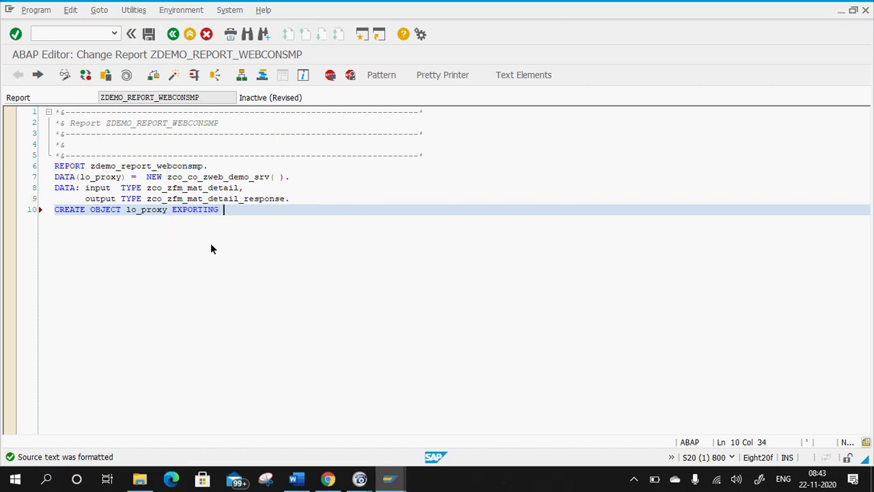
{"action": "type", "text": "l"}
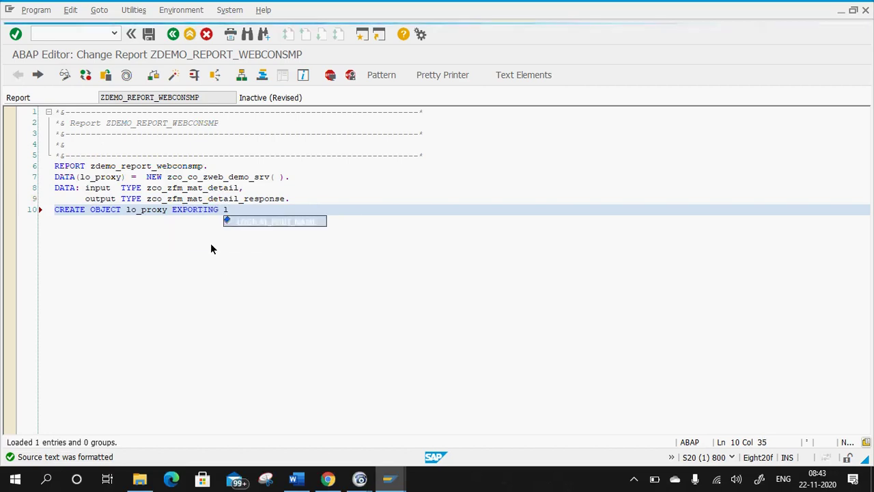
{"action": "double_click", "coordinate": [261, 222]}
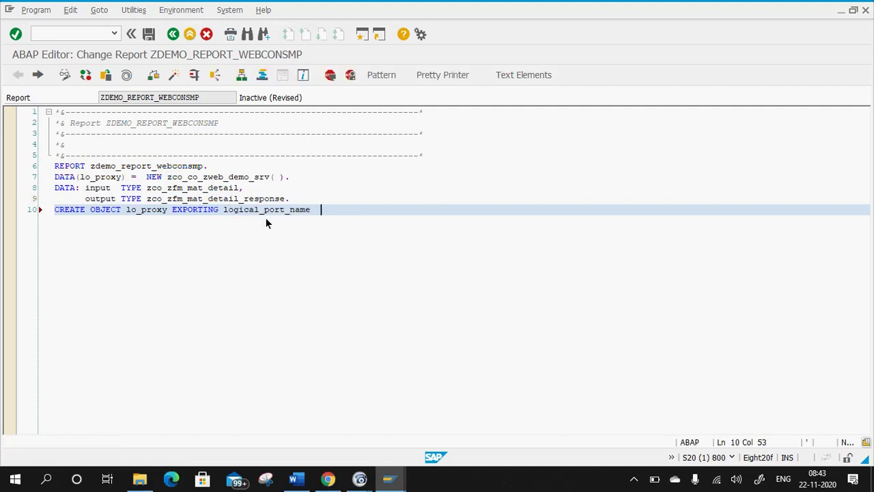
End line 10 with '=' and look up logical port ZDEMO_LP for proxy ZCO_CO_ZWEB_DEMO_SRV.
{"action": "type", "text": "="}
{"action": "left_click", "coordinate": [328, 478]}
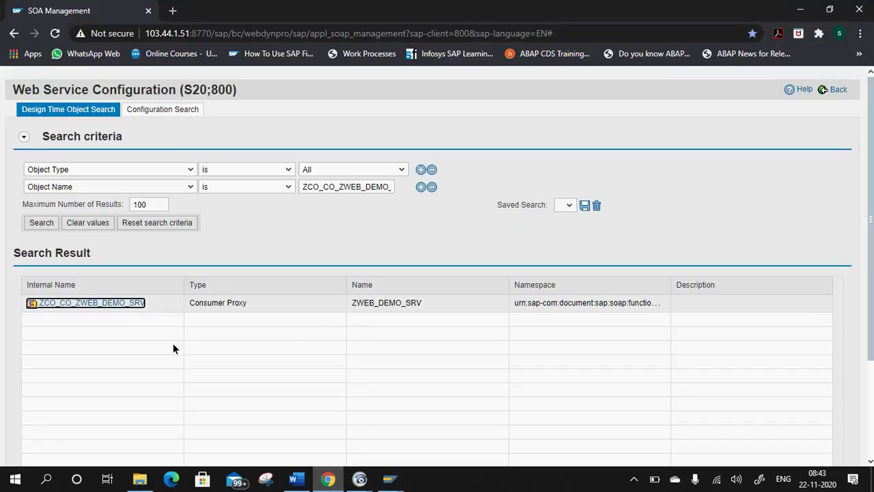
{"action": "left_click", "coordinate": [114, 304]}
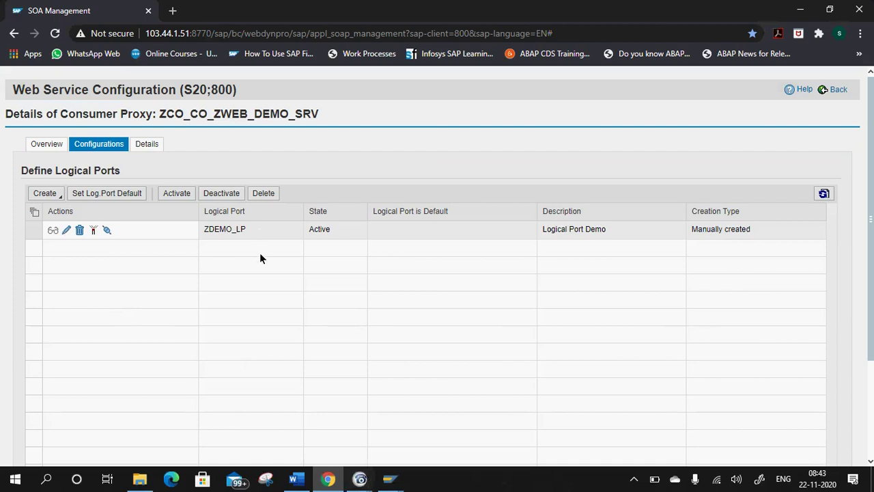
{"action": "left_click", "coordinate": [257, 229]}
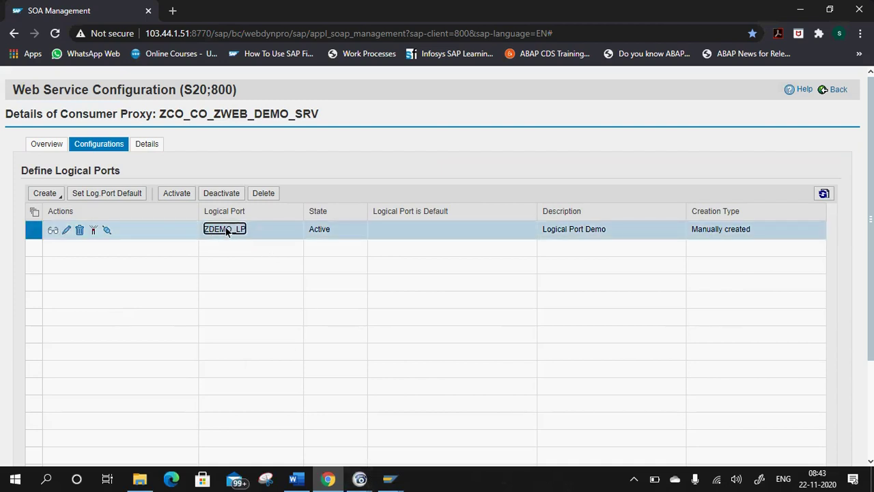
{"action": "left_click", "coordinate": [296, 478]}
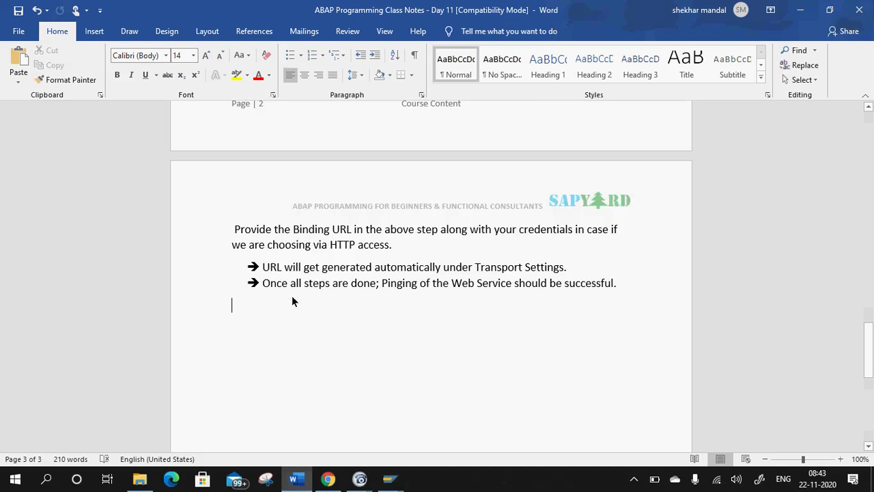
Note 'Port Name:- ZDEMO_LP' under the bullets on page 3 of the Day 11 notes.
{"action": "scroll", "coordinate": [323, 273], "scroll_direction": "up", "scroll_amount": 3}
{"action": "scroll", "coordinate": [320, 277], "scroll_direction": "down", "scroll_amount": 3}
{"action": "scroll", "coordinate": [328, 293], "scroll_direction": "up", "scroll_amount": 3}
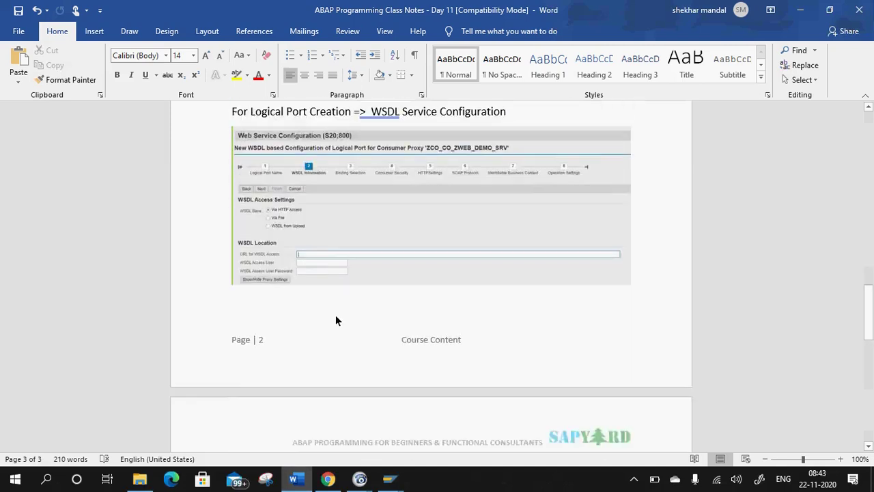
{"action": "scroll", "coordinate": [337, 319], "scroll_direction": "down", "scroll_amount": 3}
{"action": "type", "text": "Port Name"}
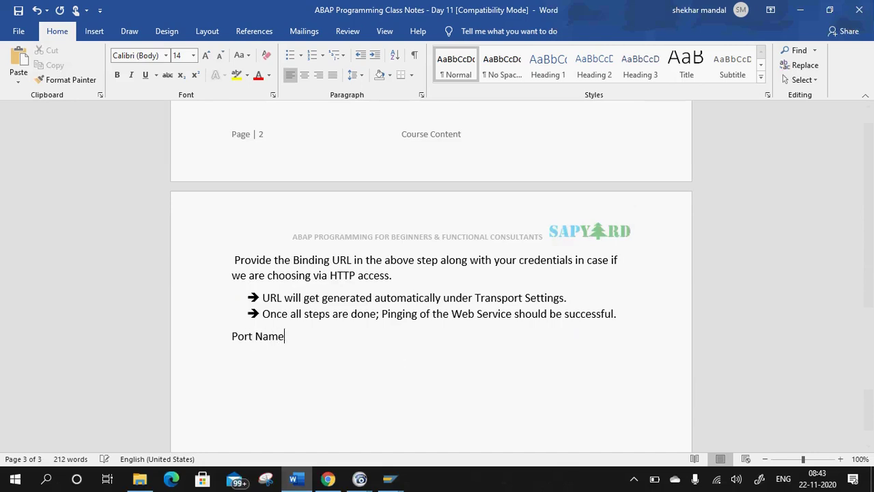
{"action": "type", "text": ":- ZDEMO_LP"}
{"action": "key", "text": "alt+Tab"}
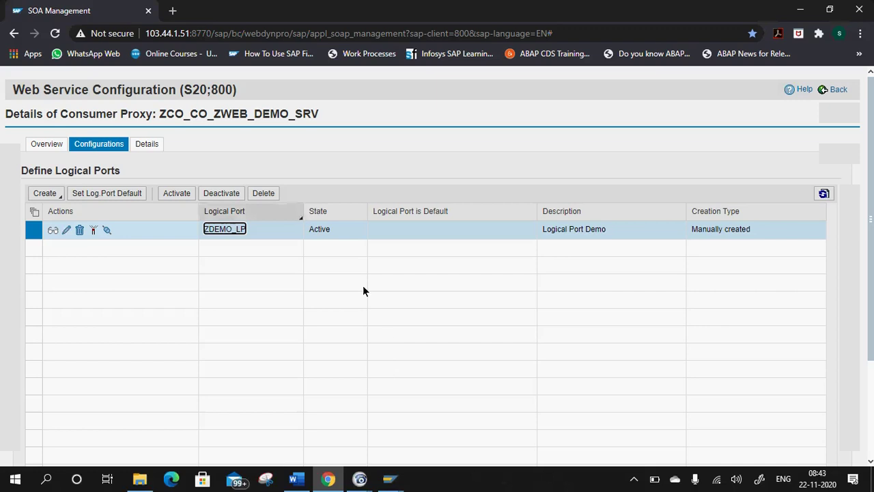
Complete line 10 with logical_port_name = 'ZDEMO_LP'.
{"action": "mouse_move", "coordinate": [391, 480]}
{"action": "left_click", "coordinate": [314, 424]}
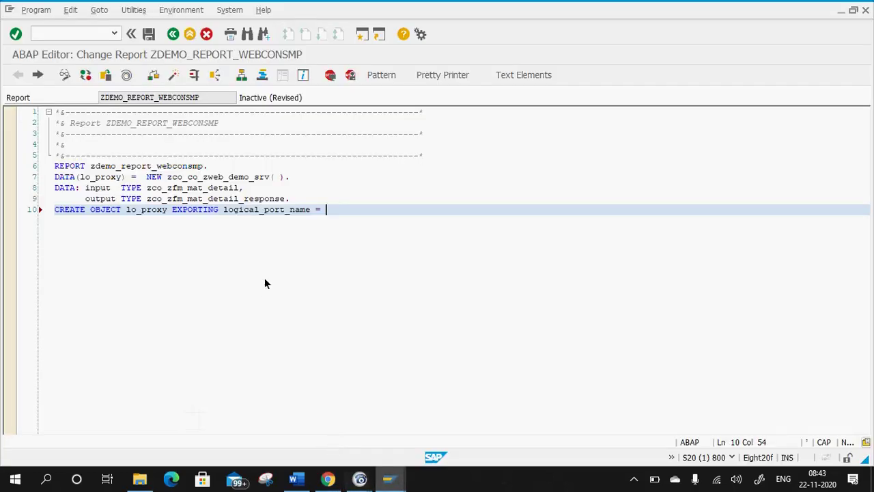
{"action": "type", "text": "'ZDEMO_LP'."}
{"action": "left_click", "coordinate": [83, 177]}
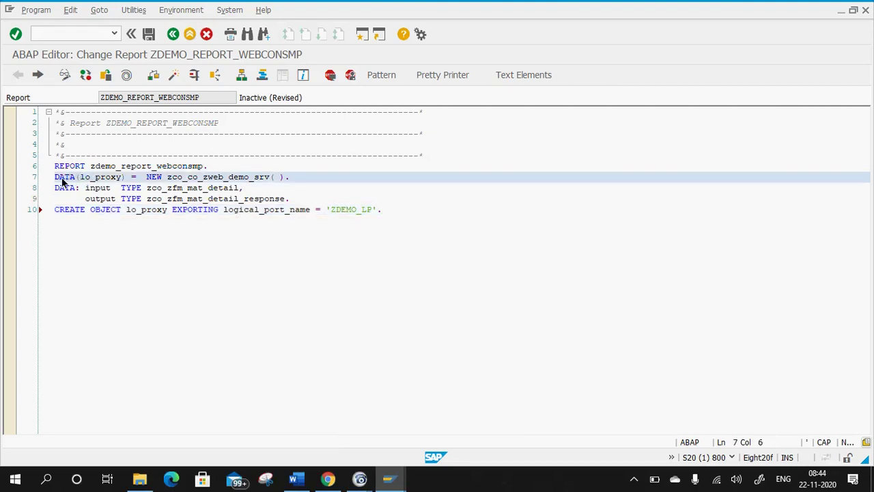
Rewrite line 7 as 'DATA: lo_proxy TYPE REF TO zco_co_zweb_demo_srv'.
{"action": "left_click", "coordinate": [76, 178]}
{"action": "type", "text": ":"}
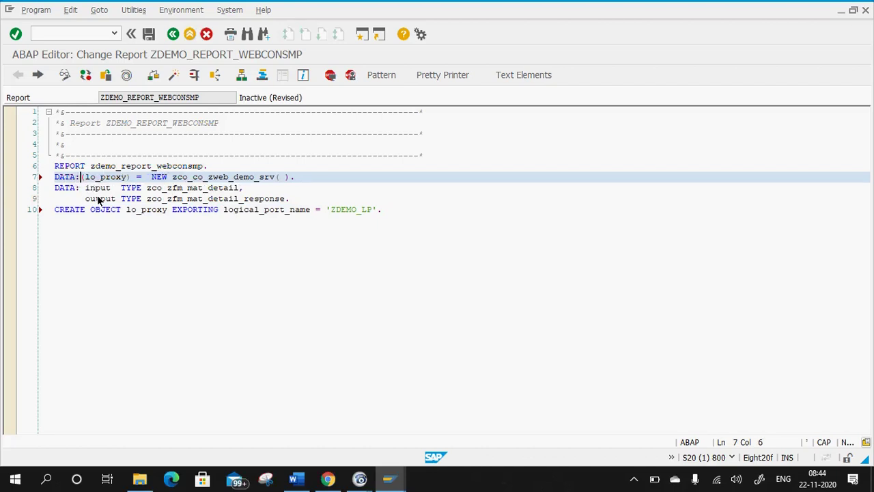
{"action": "key", "text": "BackSpace"}
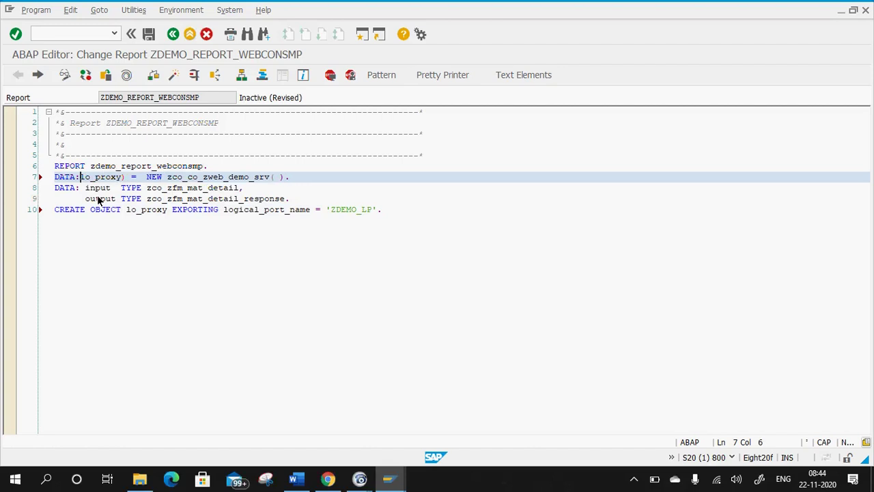
{"action": "left_click", "coordinate": [126, 177]}
{"action": "key", "text": "BackSpace"}
{"action": "key", "text": "Right"}
{"action": "key", "text": "Right"}
{"action": "key", "text": "Right"}
{"action": "key", "text": "Right"}
{"action": "key", "text": "Right"}
{"action": "key", "text": "Right"}
{"action": "key", "text": "Right"}
{"action": "key", "text": "Right"}
{"action": "key", "text": "BackSpace"}
{"action": "key", "text": "BackSpace"}
{"action": "key", "text": "BackSpace"}
{"action": "key", "text": "BackSpace"}
{"action": "key", "text": "BackSpace"}
{"action": "key", "text": "BackSpace"}
{"action": "key", "text": "BackSpace"}
{"action": "type", "text": "TYPE REF TO"}
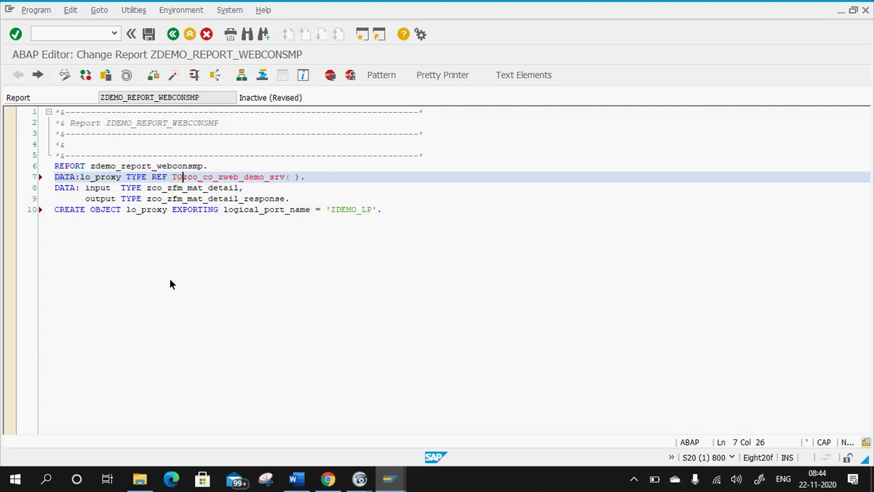
{"action": "left_click", "coordinate": [303, 177]}
{"action": "key", "text": "BackSpace"}
{"action": "key", "text": "BackSpace"}
{"action": "key", "text": "BackSpace"}
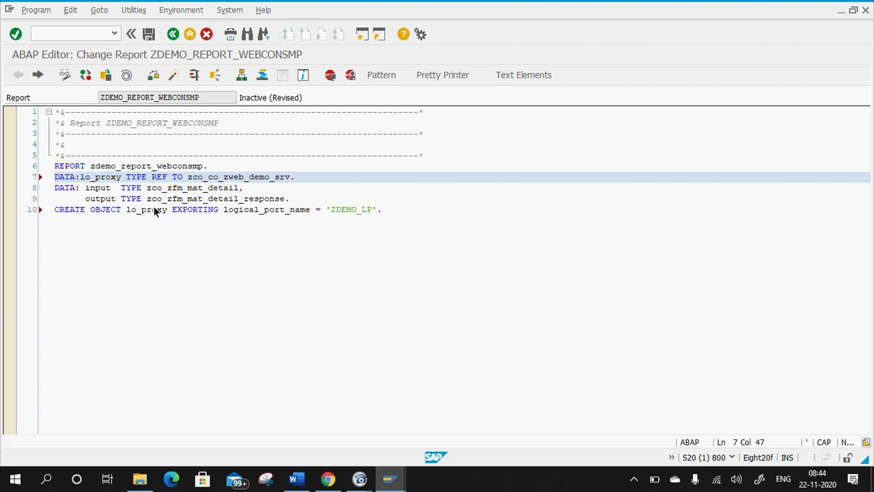
Review the declaration and CREATE OBJECT lines, then format the source with Pretty Printer.
{"action": "left_click", "coordinate": [119, 211]}
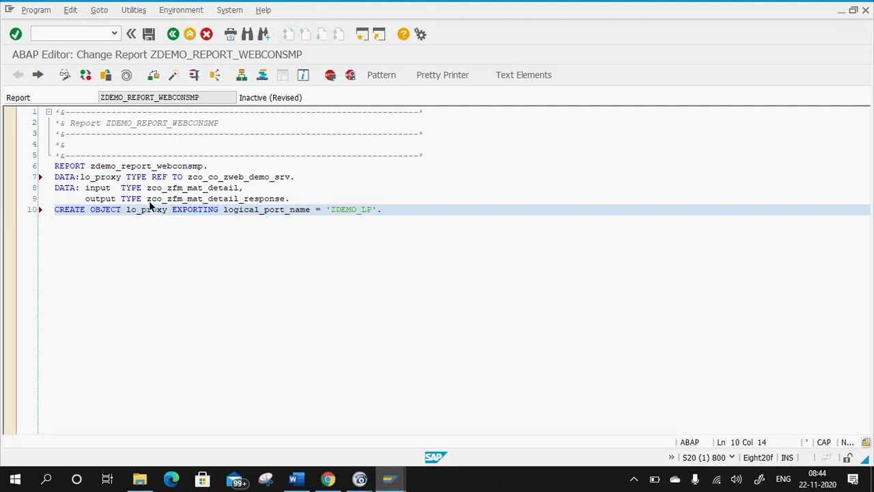
{"action": "left_click", "coordinate": [90, 176]}
{"action": "left_click", "coordinate": [85, 176]}
{"action": "left_click", "coordinate": [186, 176]}
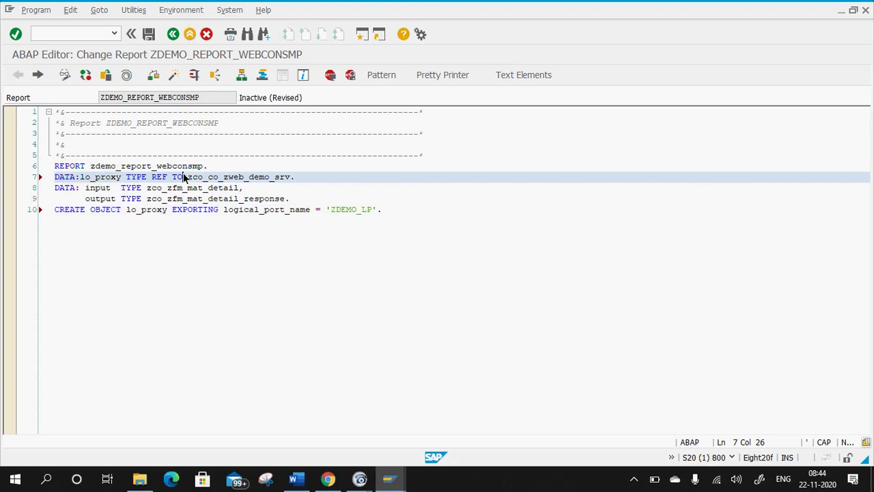
{"action": "left_click", "coordinate": [119, 209]}
{"action": "left_click", "coordinate": [286, 210]}
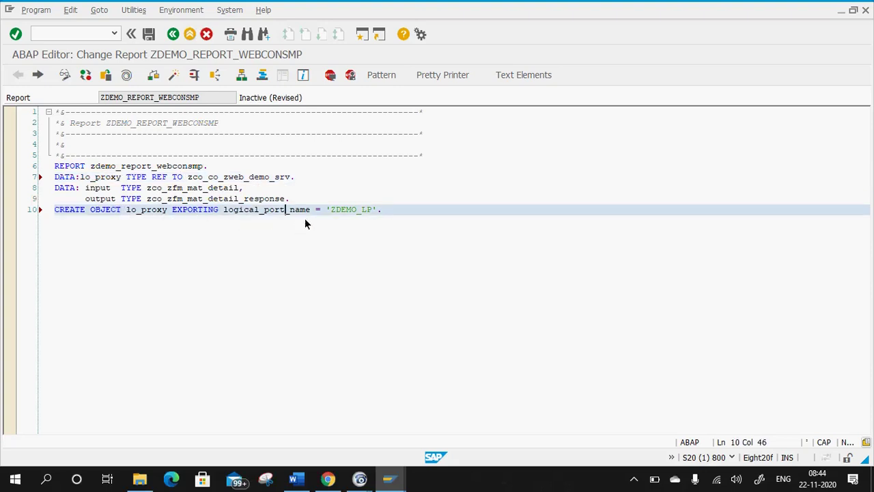
{"action": "left_click", "coordinate": [384, 213]}
{"action": "key", "text": "shift+F1"}
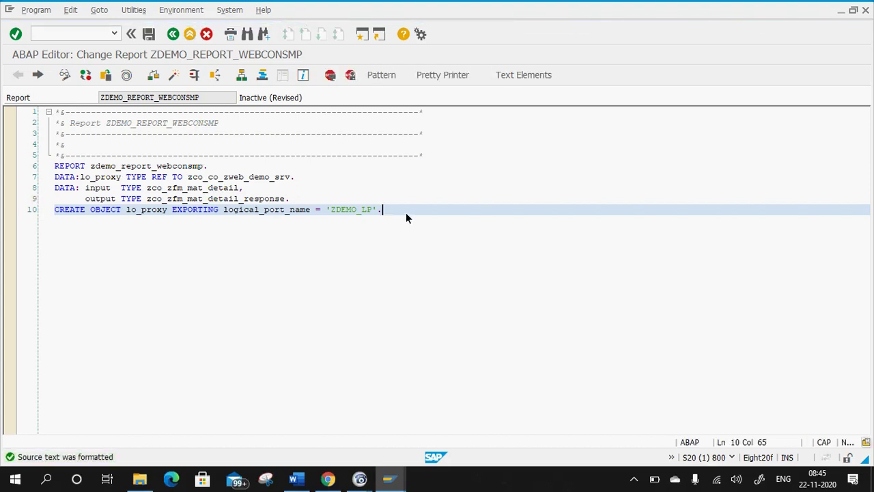
Start a new line with lo_proxy-> and check the proxy class's methods in Class Builder.
{"action": "key", "text": "Return"}
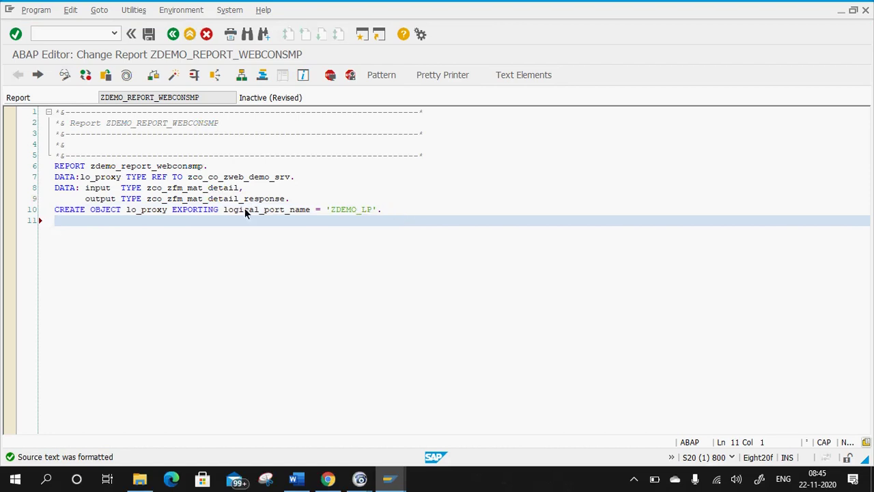
{"action": "scroll", "coordinate": [237, 216], "scroll_direction": "down", "scroll_amount": 3}
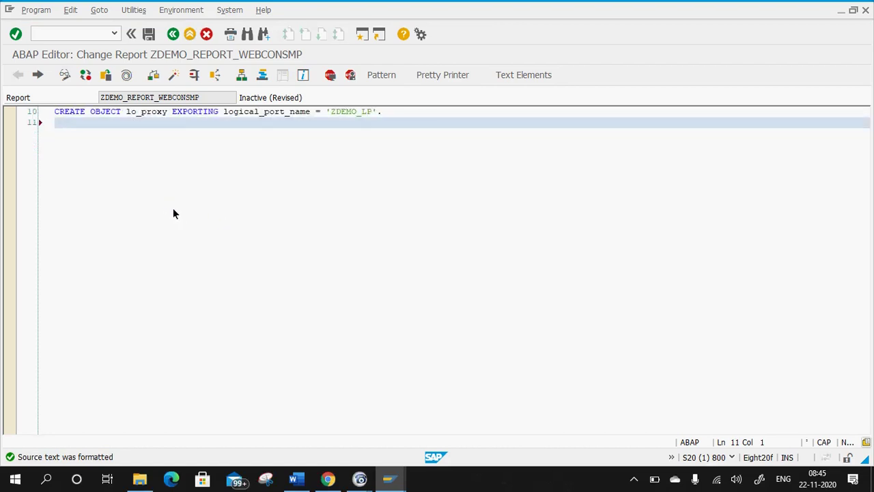
{"action": "scroll", "coordinate": [173, 209], "scroll_direction": "up", "scroll_amount": 3}
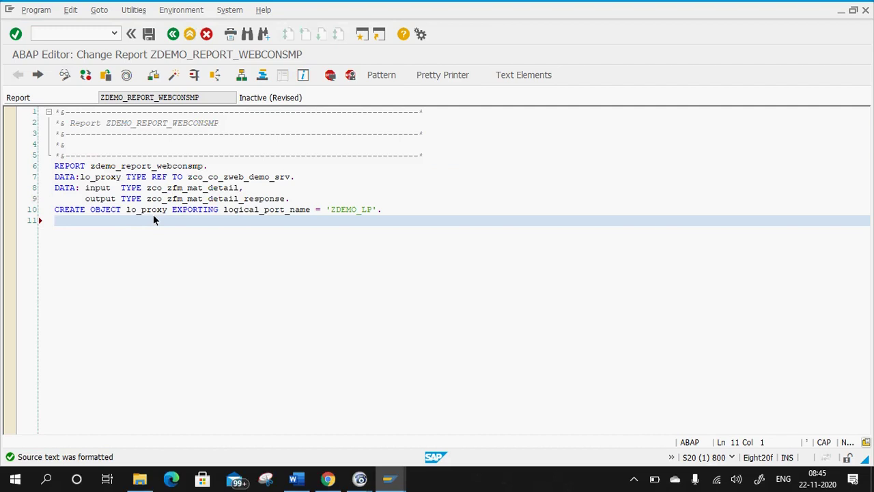
{"action": "type", "text": "lo_pr"}
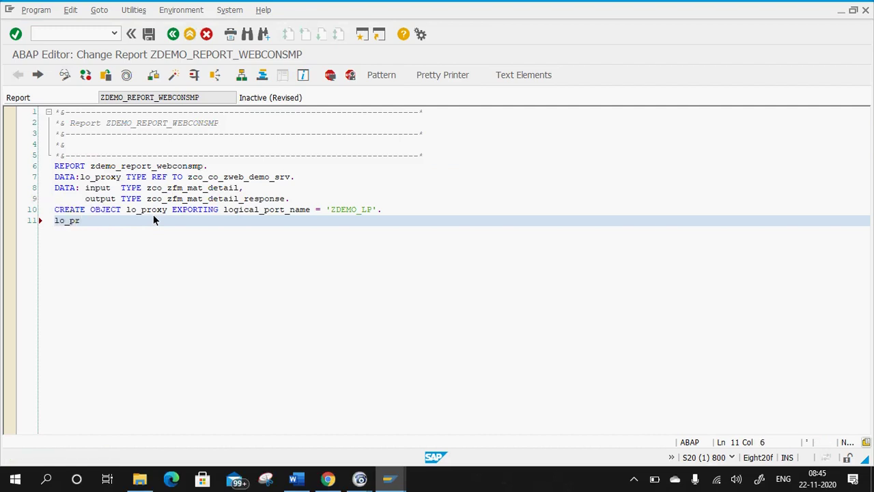
{"action": "left_click", "coordinate": [94, 230]}
{"action": "type", "text": "->"}
{"action": "key", "text": "BackSpace"}
{"action": "type", "text": "->"}
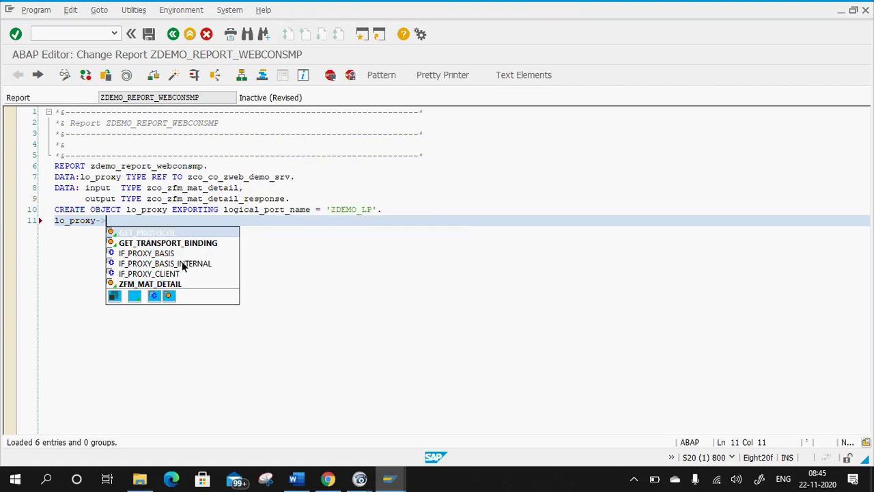
{"action": "left_click", "coordinate": [389, 478]}
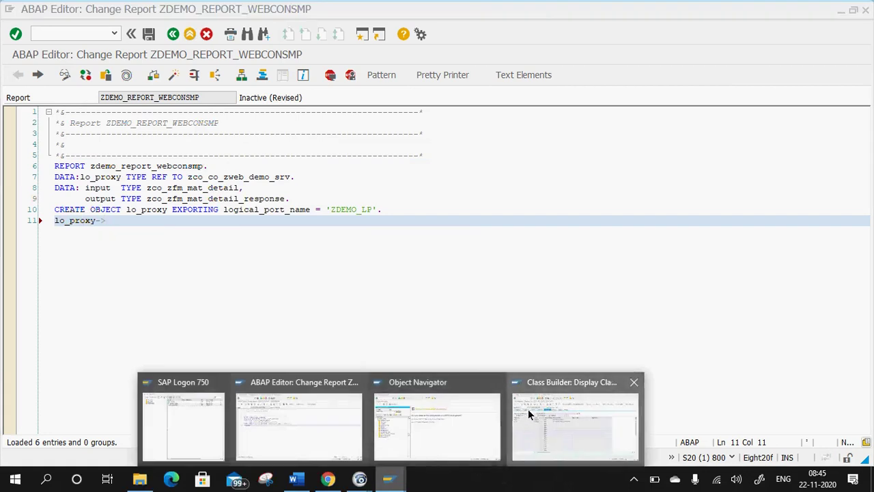
{"action": "left_click", "coordinate": [528, 409]}
{"action": "left_click", "coordinate": [49, 153]}
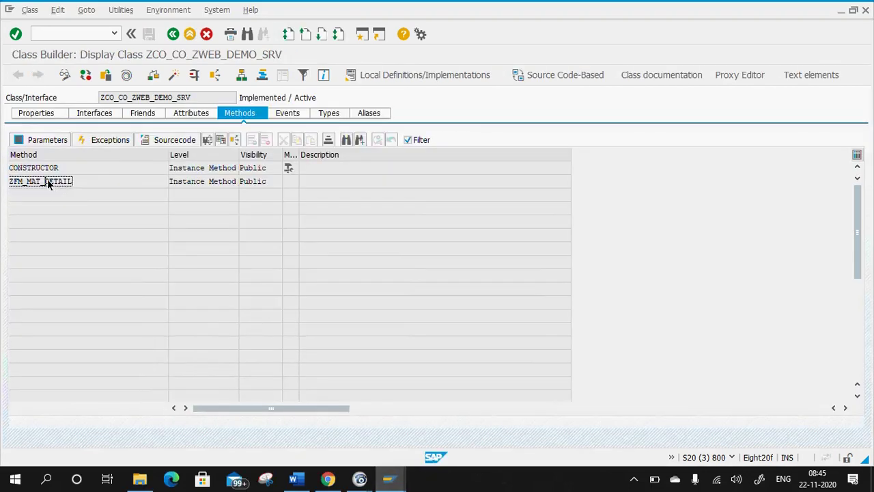
{"action": "key", "text": "alt+Tab"}
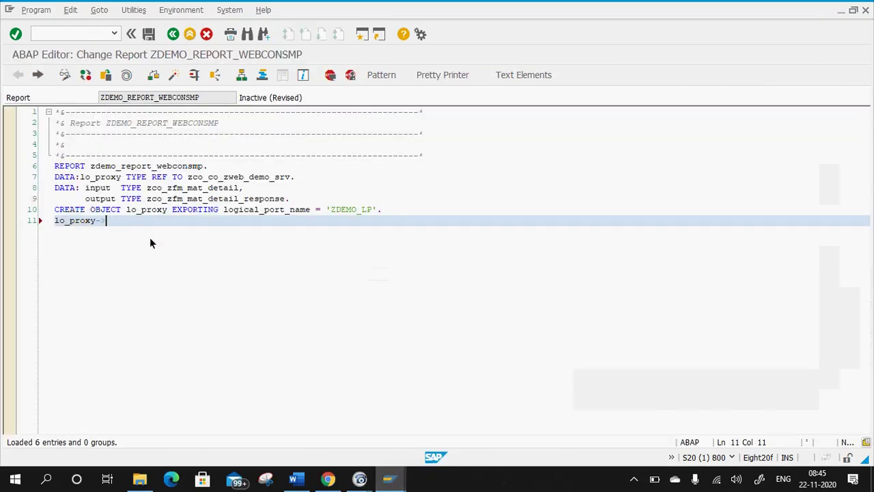
Insert the zfm_mat_detail call pattern after lo_proxy->.
{"action": "key", "text": "ctrl+space"}
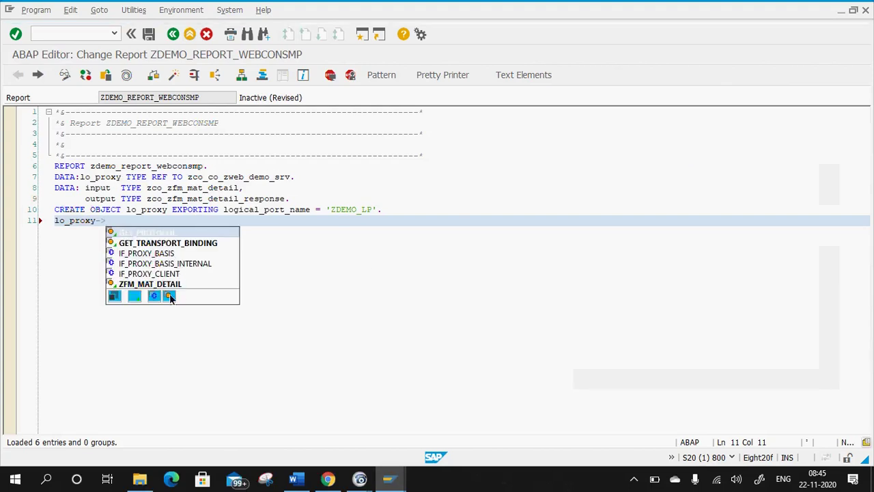
{"action": "double_click", "coordinate": [153, 283]}
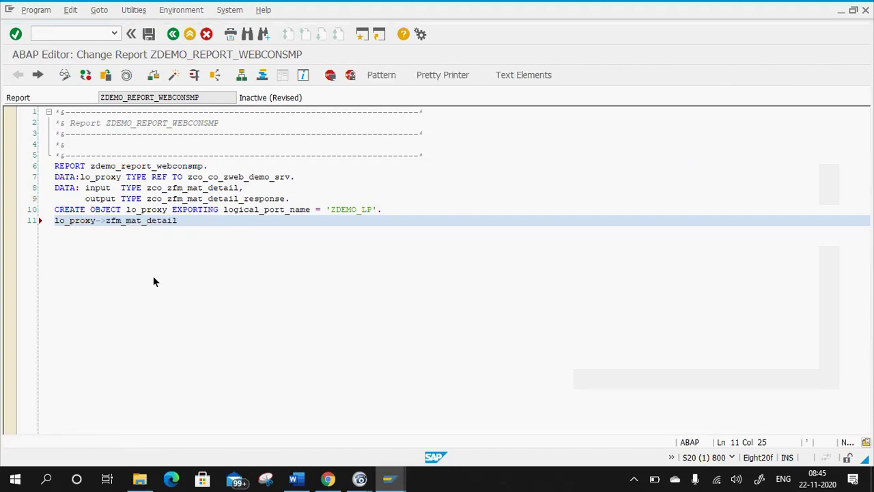
{"action": "key", "text": "ctrl+space"}
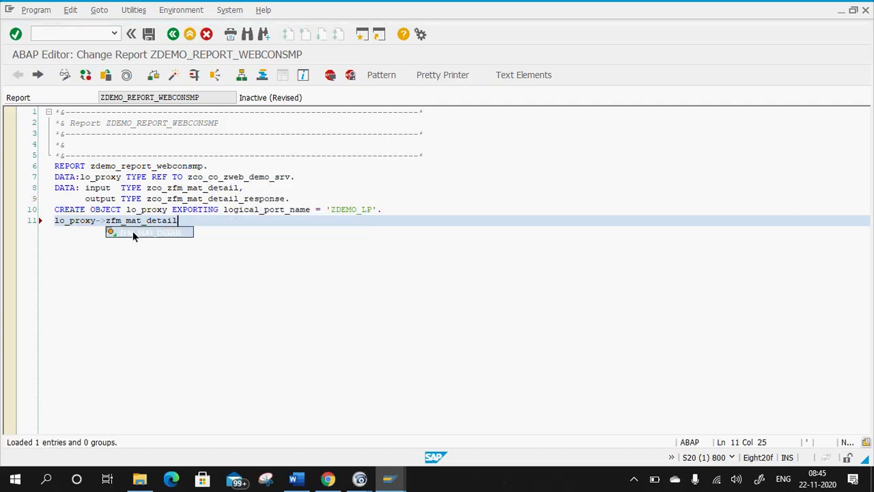
{"action": "key", "text": "Escape"}
{"action": "key", "text": "shift+Return"}
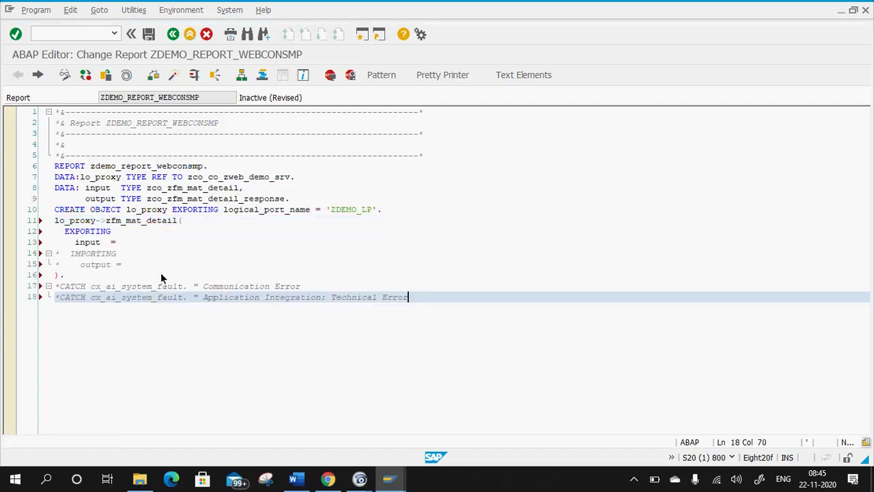
Delete the Technical Error CATCH comment and uncomment the IMPORTING output lines.
{"action": "left_click", "coordinate": [325, 299]}
{"action": "left_click_drag", "start_coordinate": [413, 297], "coordinate": [27, 300]}
{"action": "key", "text": "Delete"}
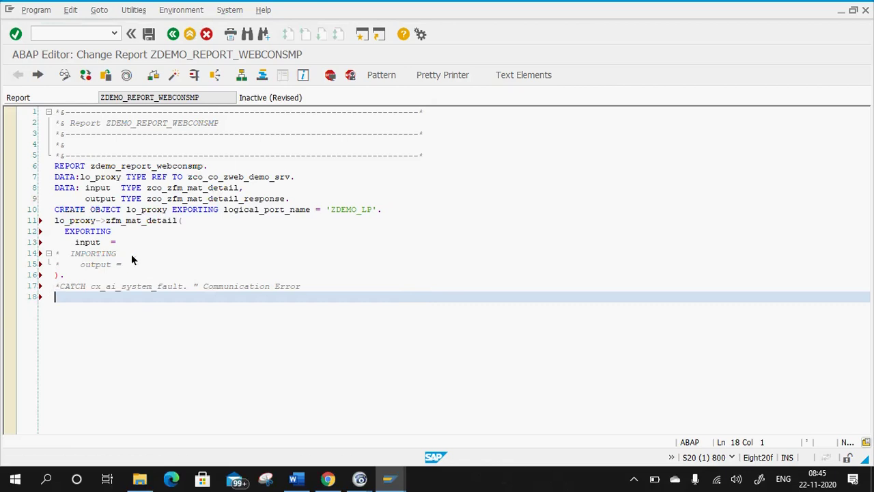
{"action": "left_click", "coordinate": [124, 253]}
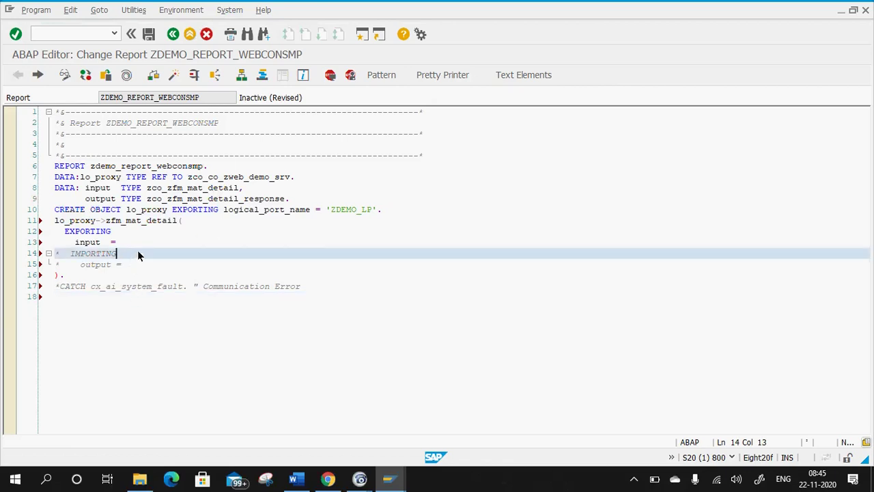
{"action": "left_click", "coordinate": [126, 242]}
{"action": "left_click_drag", "start_coordinate": [106, 277], "coordinate": [19, 252]}
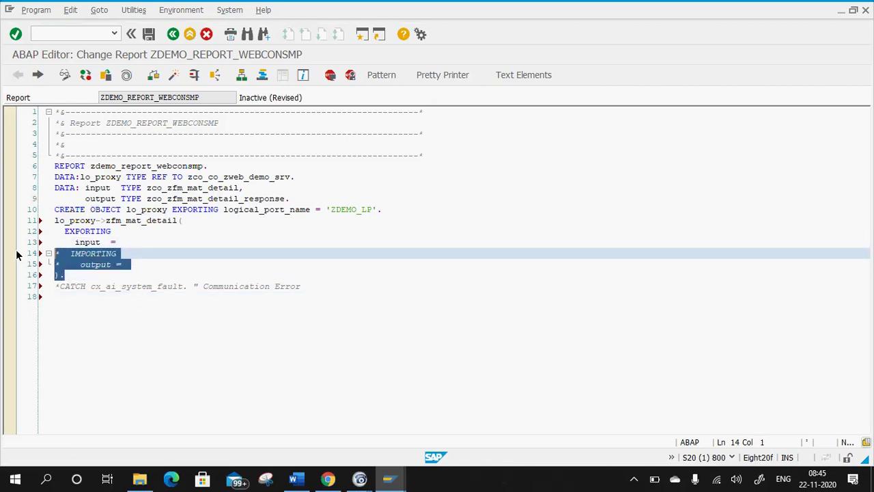
{"action": "key", "text": "ctrl+greater"}
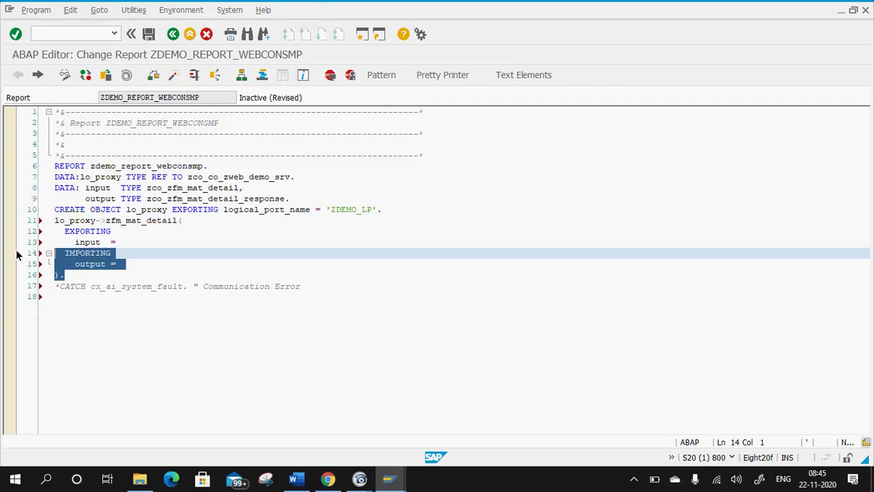
{"action": "left_click", "coordinate": [128, 221]}
{"action": "left_click", "coordinate": [145, 243]}
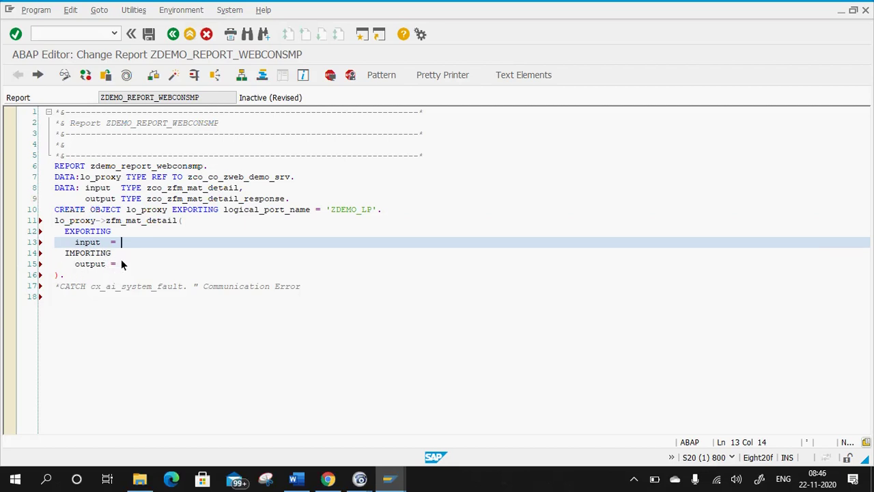
{"action": "left_click", "coordinate": [402, 211]}
{"action": "key", "text": "Return"}
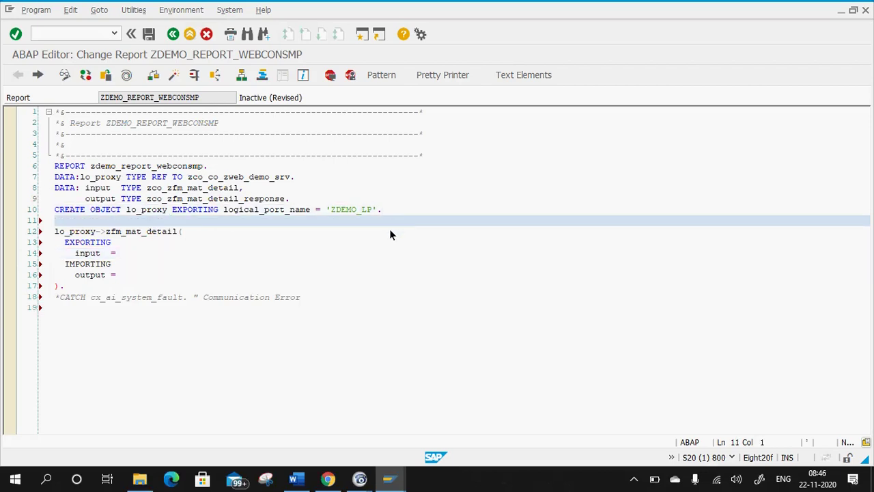
{"action": "type", "text": "in"}
{"action": "key", "text": "ctrl+space"}
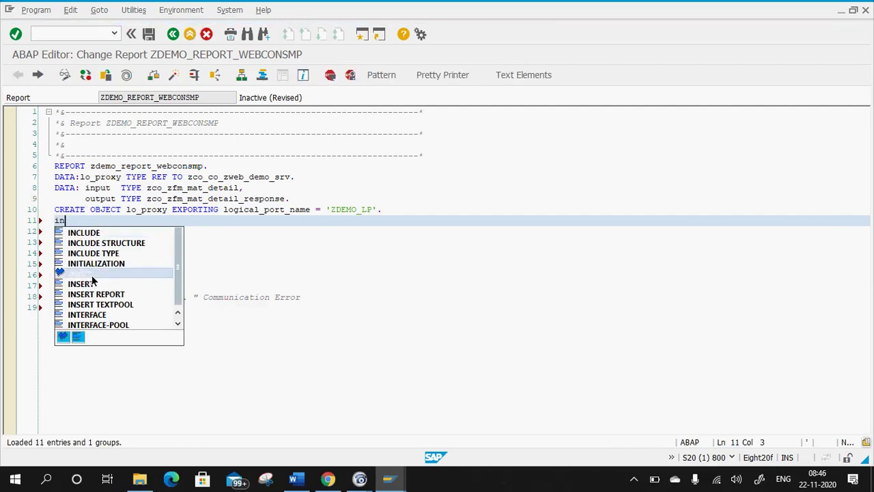
{"action": "double_click", "coordinate": [93, 274]}
{"action": "type", "text": "-"}
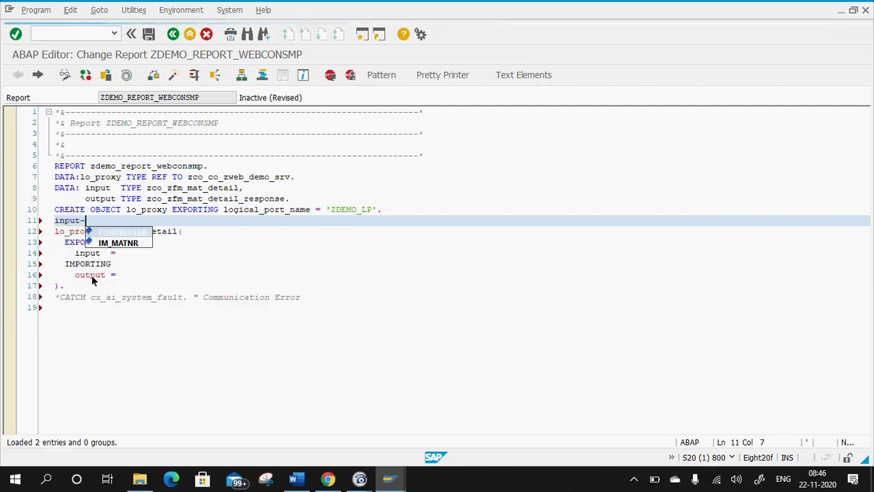
{"action": "double_click", "coordinate": [118, 242]}
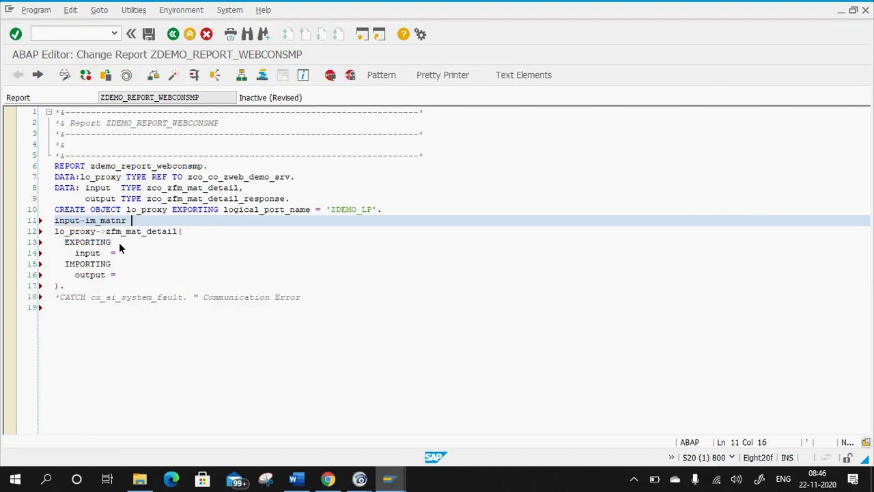
{"action": "type", "text": "= '0000000"}
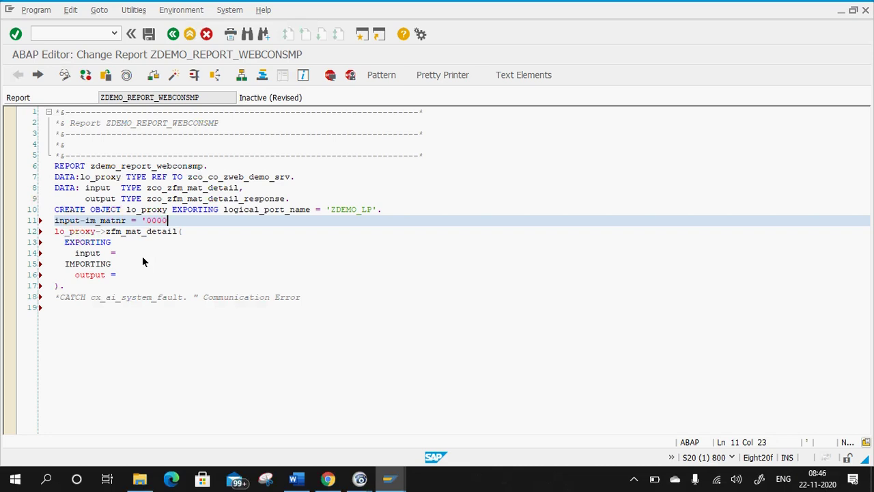
{"action": "type", "text": "00000000021'."}
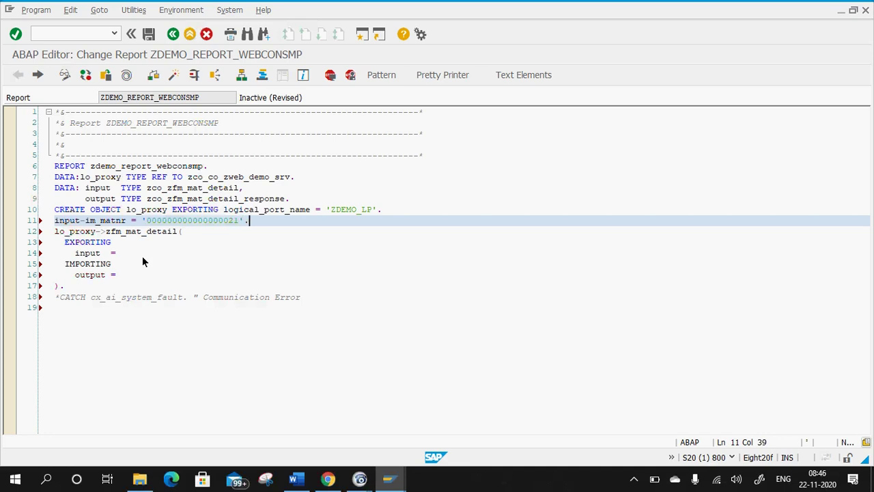
Fill the call parameters as input = input and output = output.
{"action": "left_click", "coordinate": [149, 266]}
{"action": "left_click", "coordinate": [139, 254]}
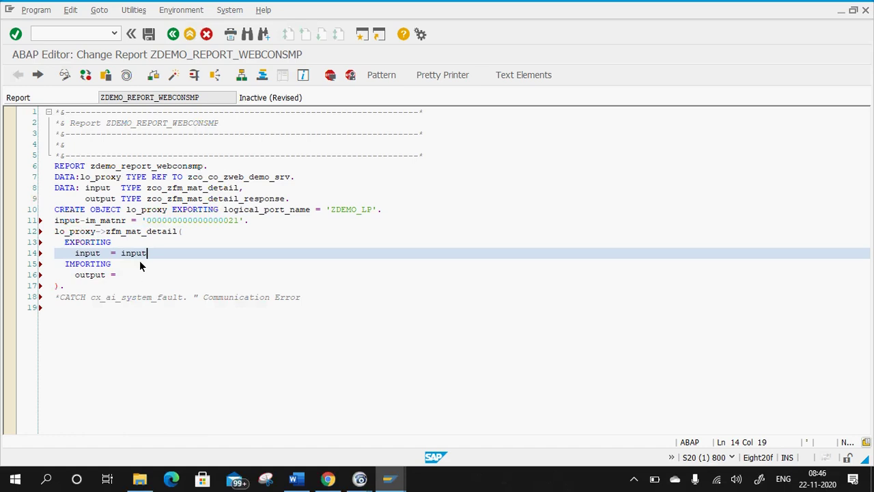
{"action": "left_click", "coordinate": [135, 273]}
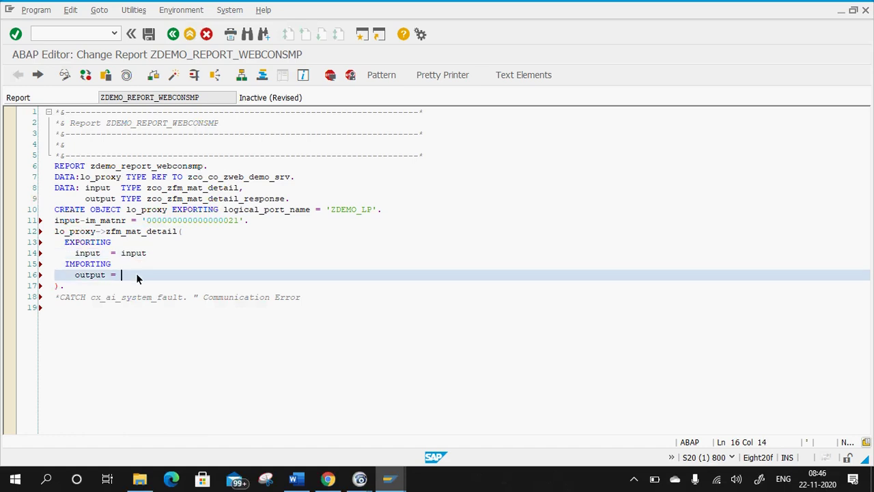
{"action": "type", "text": "output"}
{"action": "scroll", "coordinate": [147, 294], "scroll_direction": "down", "scroll_amount": 4}
{"action": "scroll", "coordinate": [123, 197], "scroll_direction": "down", "scroll_amount": 2}
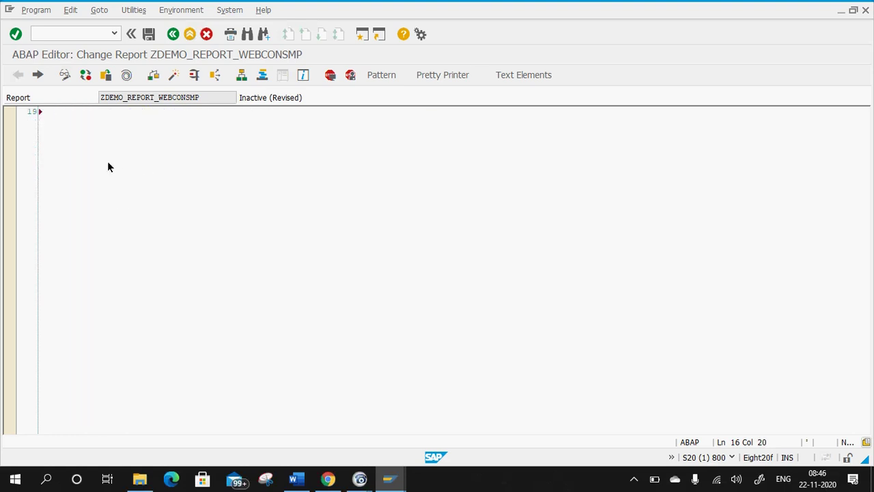
{"action": "scroll", "coordinate": [112, 204], "scroll_direction": "up", "scroll_amount": 4}
{"action": "left_click", "coordinate": [330, 233]}
Add 'WRITE:/ output-ex_mara-matkl.' on line 20 and run Pretty Printer.
{"action": "key", "text": "Return"}
{"action": "key", "text": "Return"}
{"action": "key", "text": "Caps_Lock"}
{"action": "type", "text": "WRITE"}
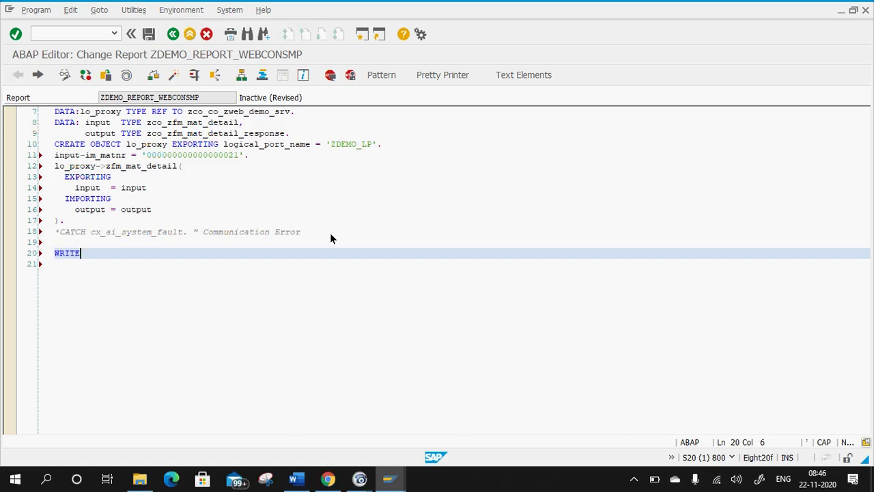
{"action": "type", "text": ":/"}
{"action": "key", "text": "Caps_Lock"}
{"action": "type", "text": "output-"}
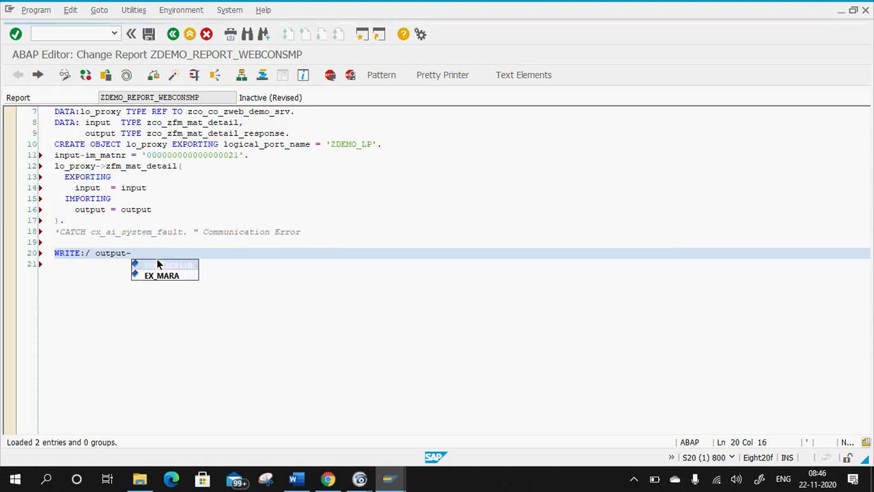
{"action": "double_click", "coordinate": [170, 277]}
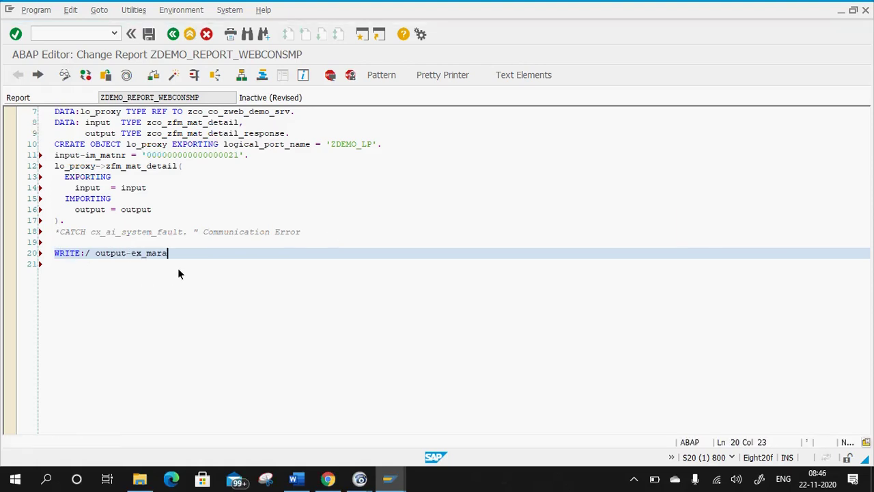
{"action": "type", "text": "-"}
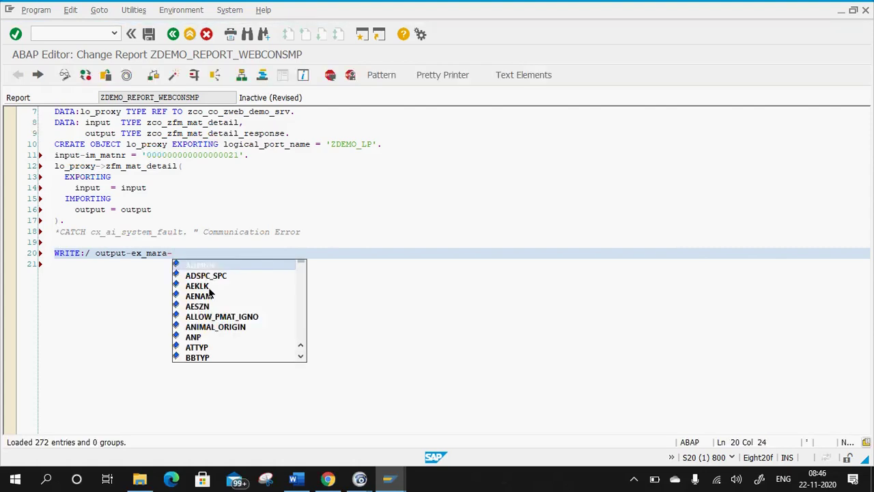
{"action": "scroll", "coordinate": [208, 309], "scroll_direction": "down", "scroll_amount": 2}
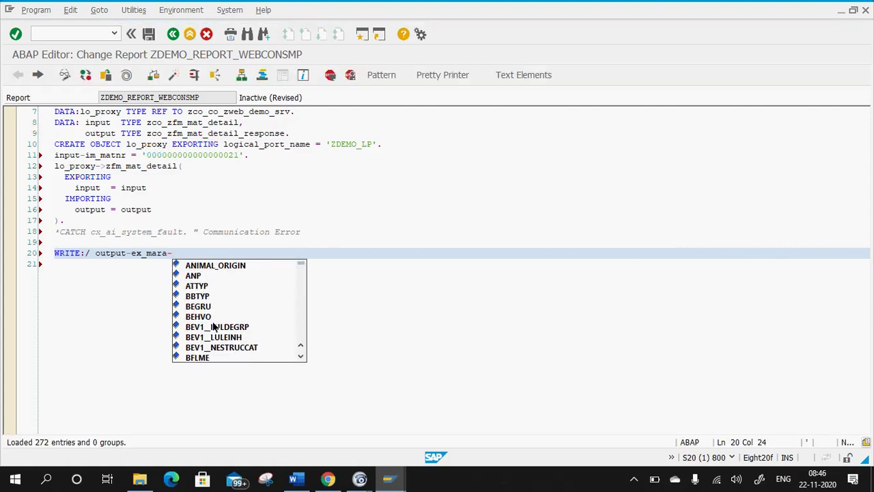
{"action": "type", "text": "mat"}
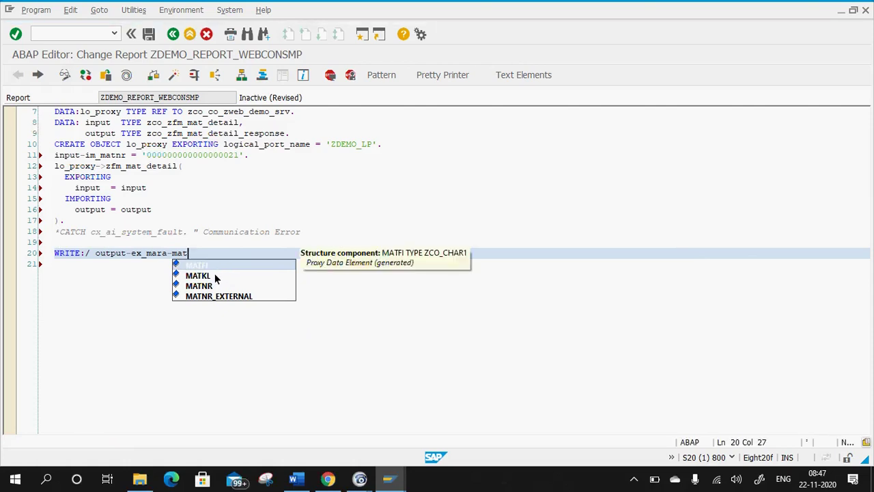
{"action": "double_click", "coordinate": [214, 273]}
{"action": "type", "text": "."}
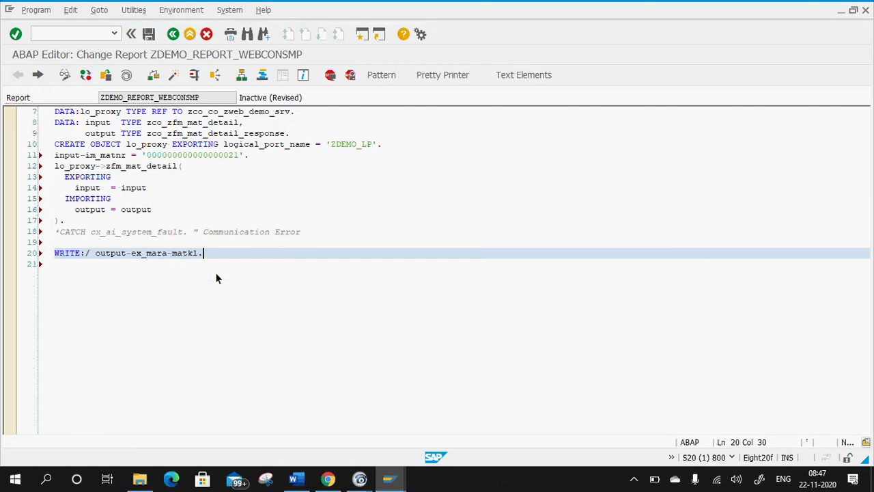
{"action": "key", "text": "shift+F1"}
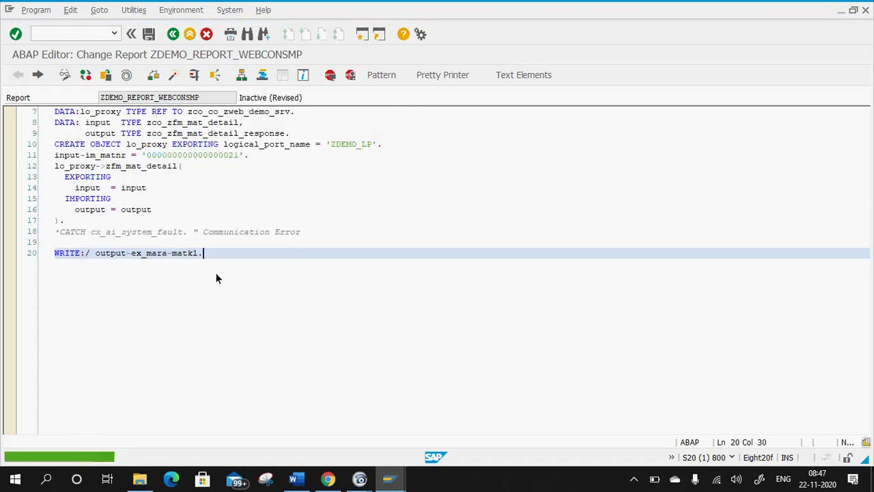
Activate report ZDEMO_REPORT_WEBCONSMP with Ctrl+F3 and generate it.
{"action": "key", "text": "ctrl+F3"}
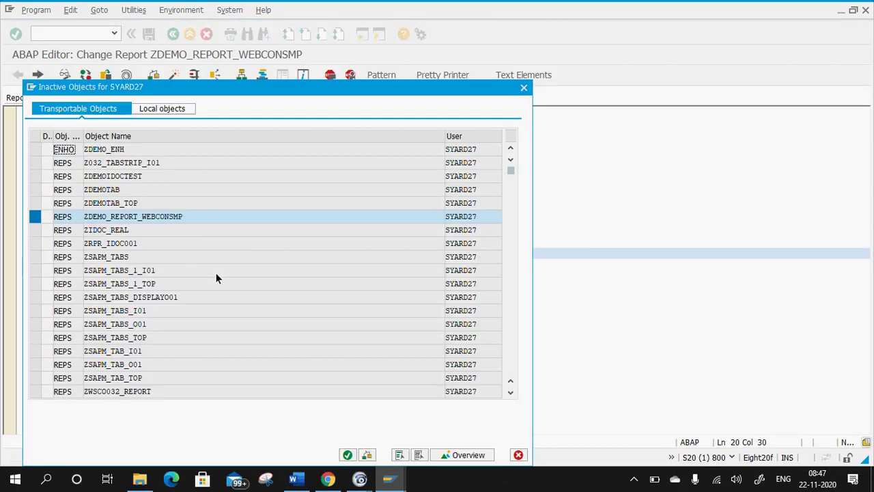
{"action": "key", "text": "Return"}
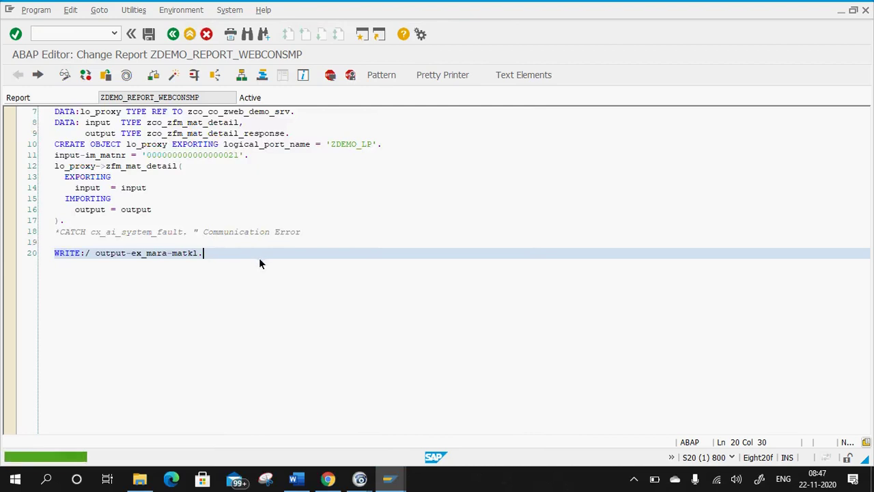
{"action": "left_click", "coordinate": [253, 244]}
{"action": "left_click", "coordinate": [98, 207]}
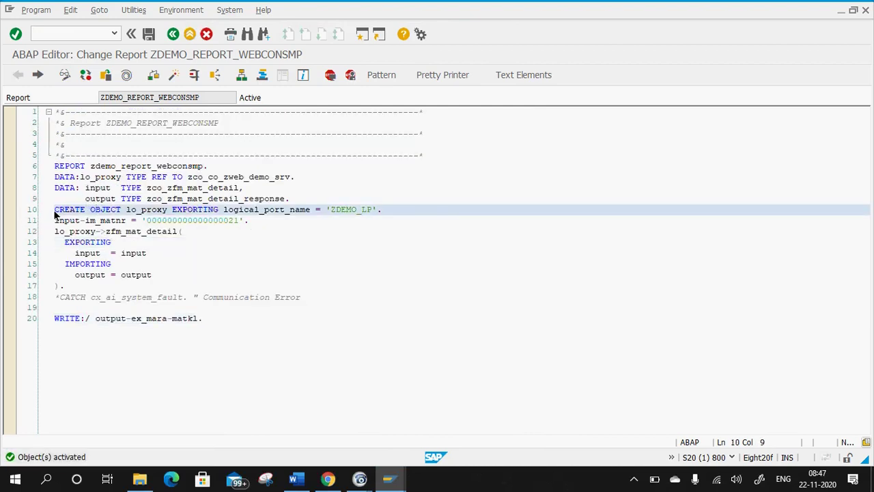
{"action": "left_click", "coordinate": [69, 221]}
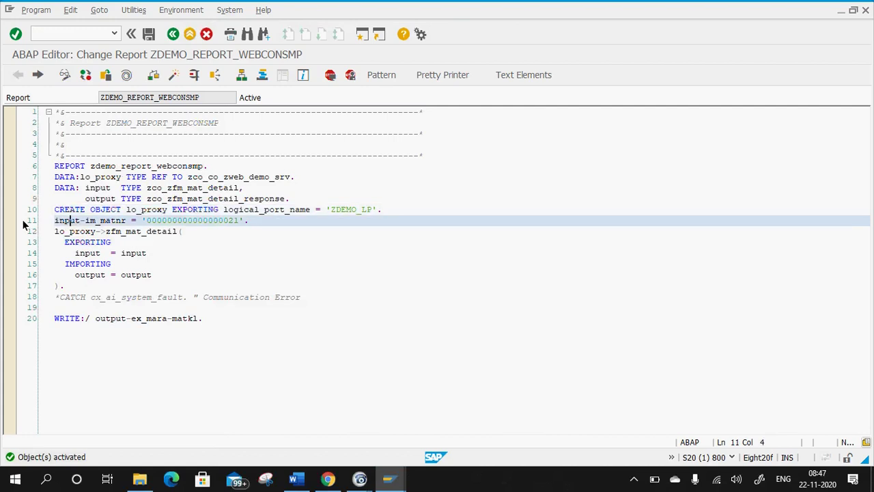
{"action": "left_click", "coordinate": [28, 222]}
{"action": "left_click", "coordinate": [175, 220]}
{"action": "left_click", "coordinate": [173, 76]}
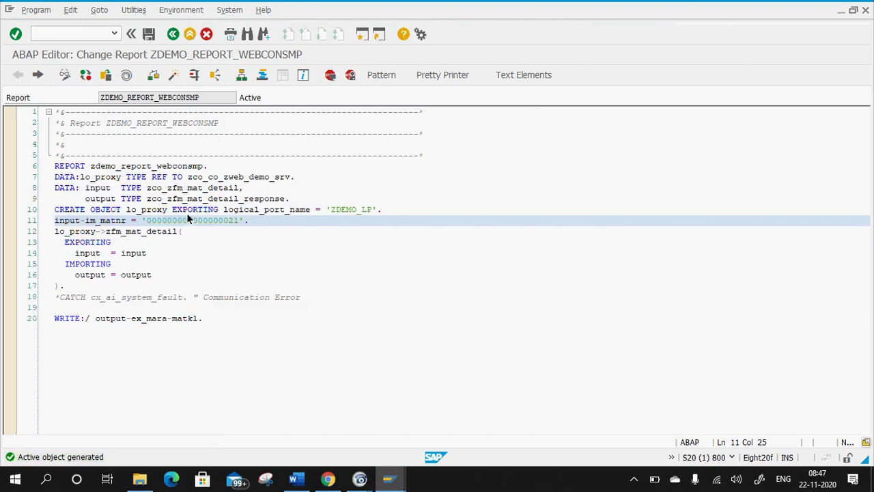
Set a session breakpoint on the CREATE OBJECT statement on line 10.
{"action": "left_click", "coordinate": [12, 220]}
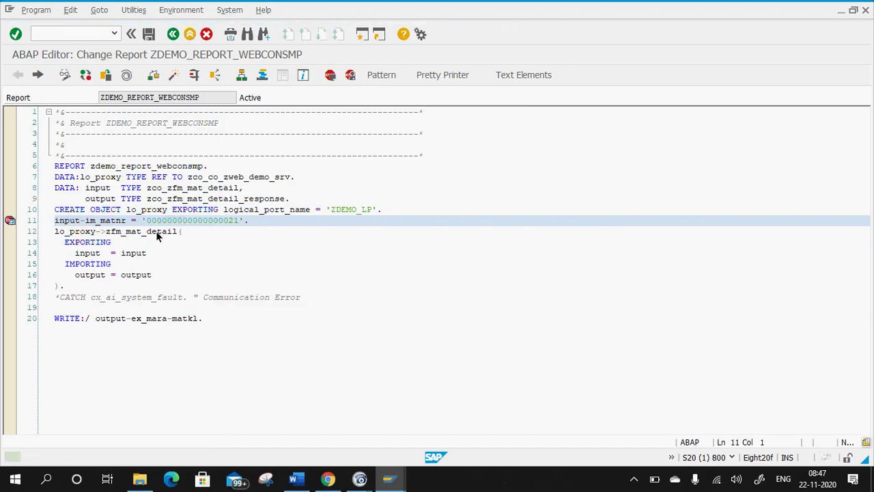
{"action": "left_click", "coordinate": [9, 221]}
{"action": "left_click", "coordinate": [9, 210]}
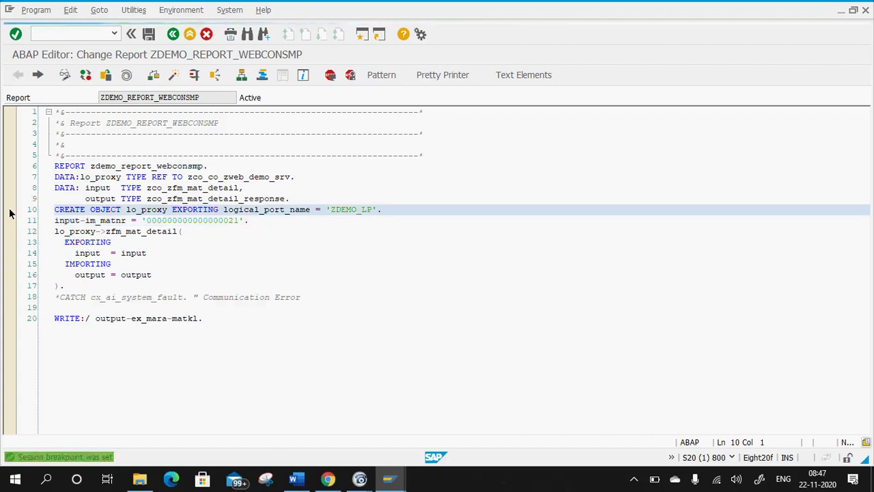
{"action": "left_click", "coordinate": [173, 74]}
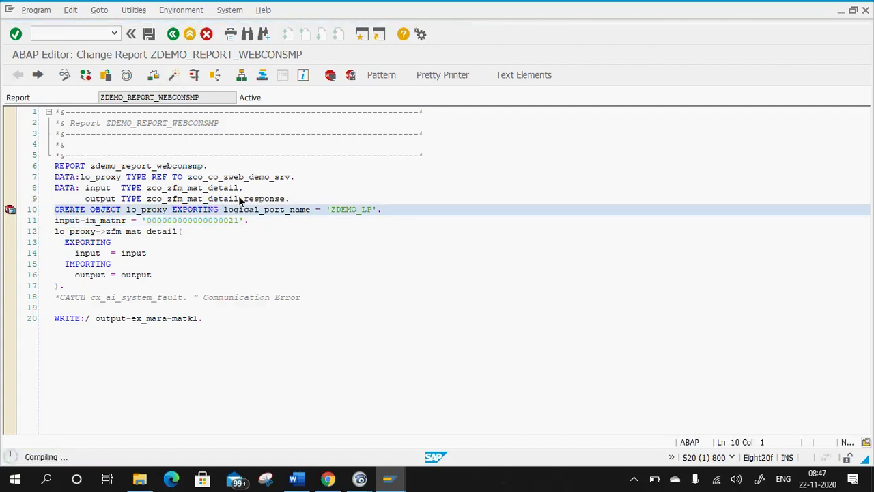
Run the report (output DEMG), move the breakpoint from line 10 to line 11, and rerun into the debugger.
{"action": "left_click", "coordinate": [196, 75]}
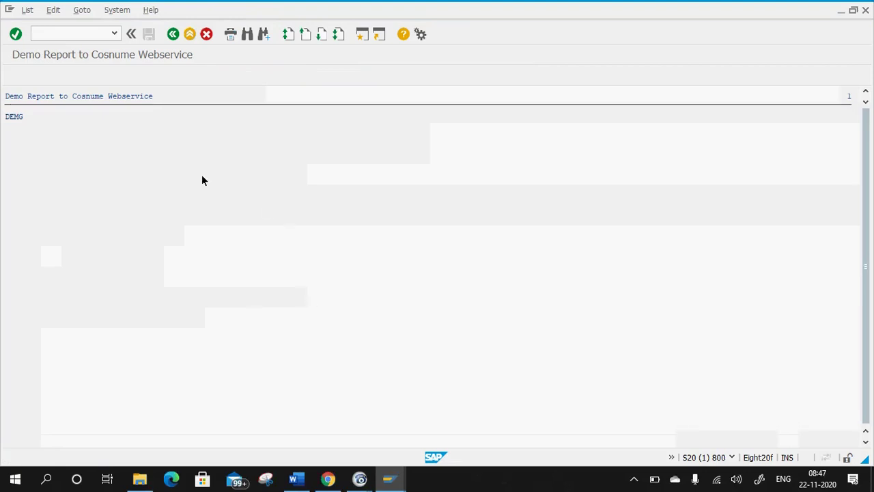
{"action": "left_click", "coordinate": [173, 34]}
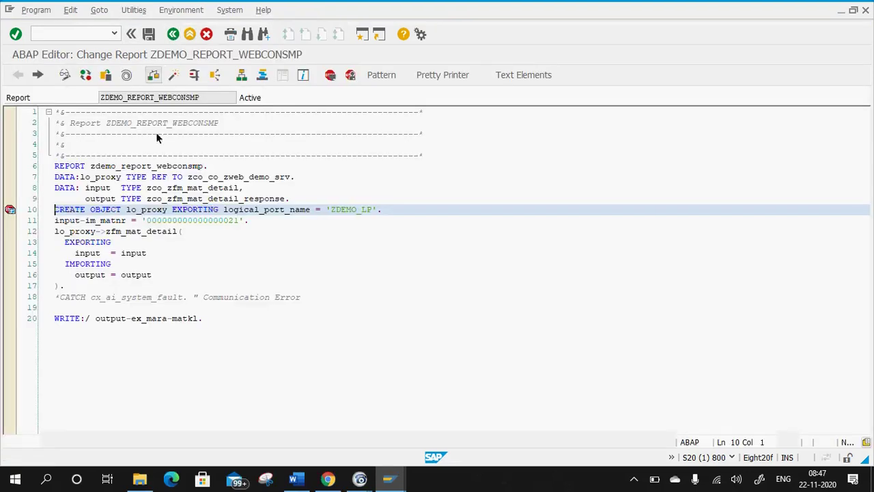
{"action": "left_click", "coordinate": [11, 210]}
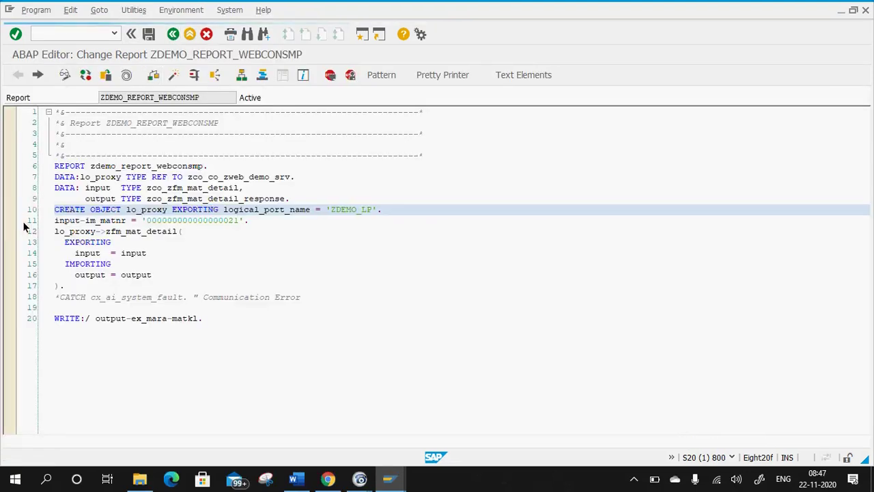
{"action": "left_click", "coordinate": [69, 224]}
{"action": "left_click", "coordinate": [329, 75]}
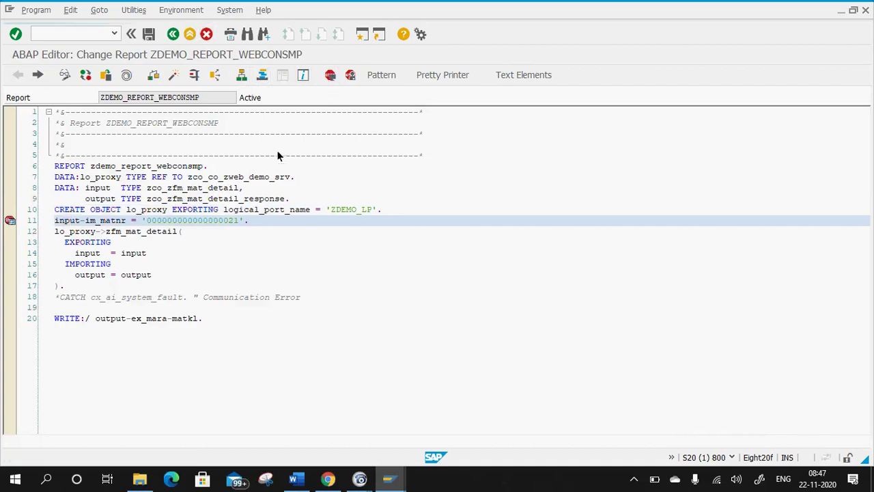
{"action": "left_click", "coordinate": [194, 76]}
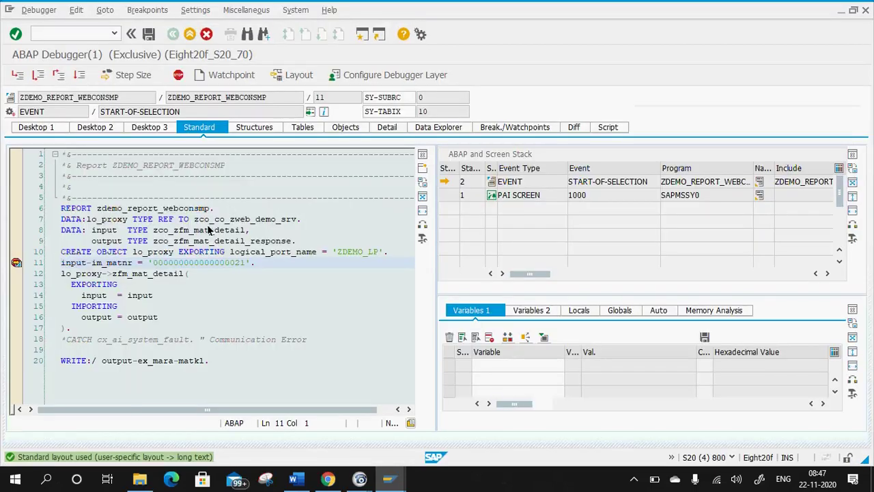
Show lo_proxy's value in Variables 1 and check its logical port in the browser's web service configuration.
{"action": "double_click", "coordinate": [167, 254]}
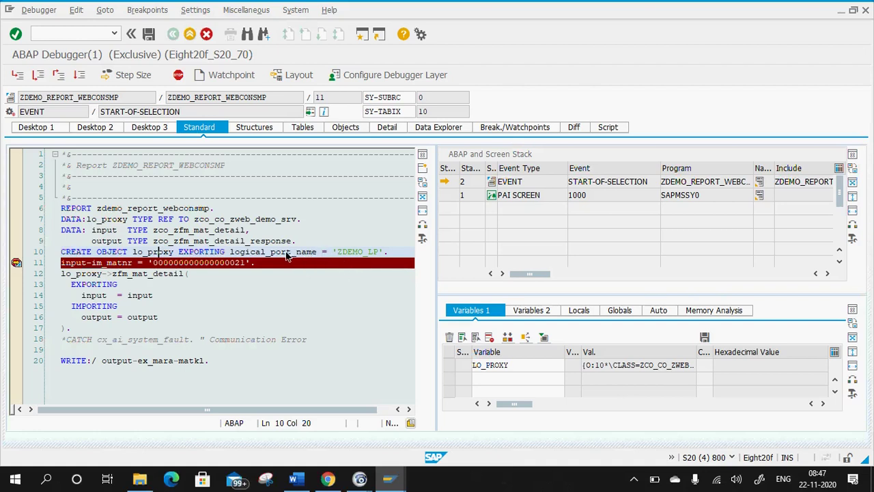
{"action": "left_click", "coordinate": [388, 478]}
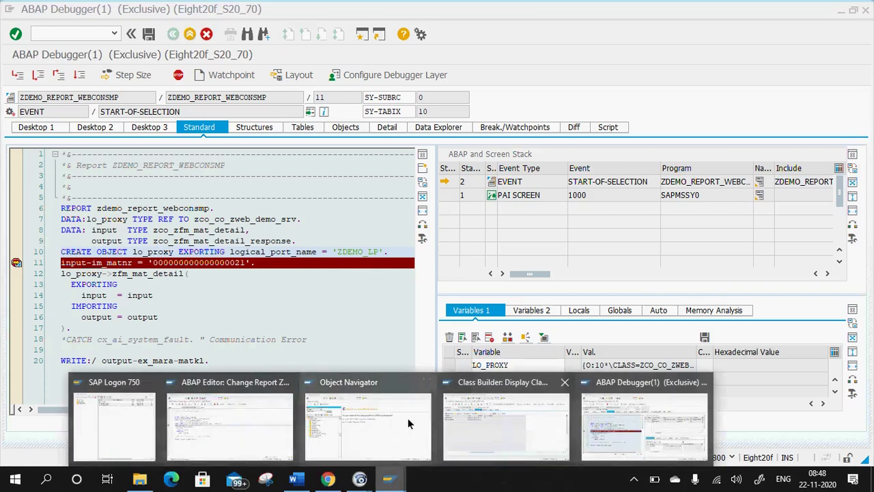
{"action": "left_click", "coordinate": [466, 419]}
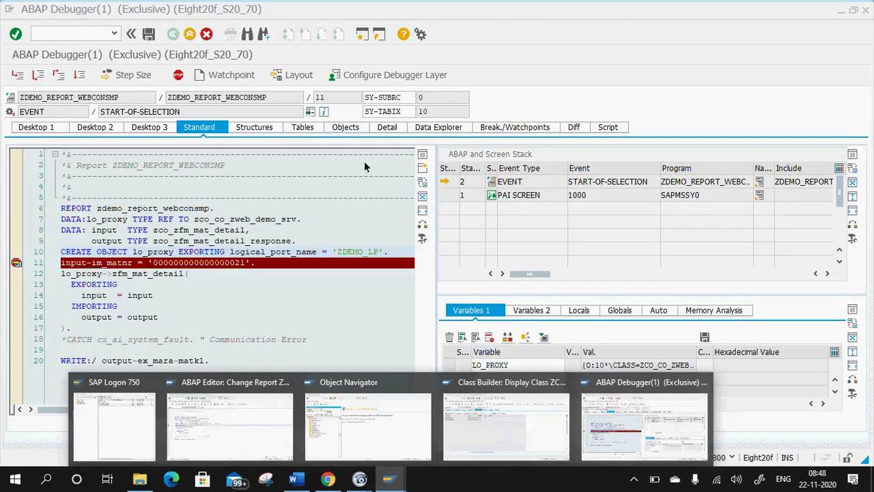
{"action": "left_click", "coordinate": [344, 277]}
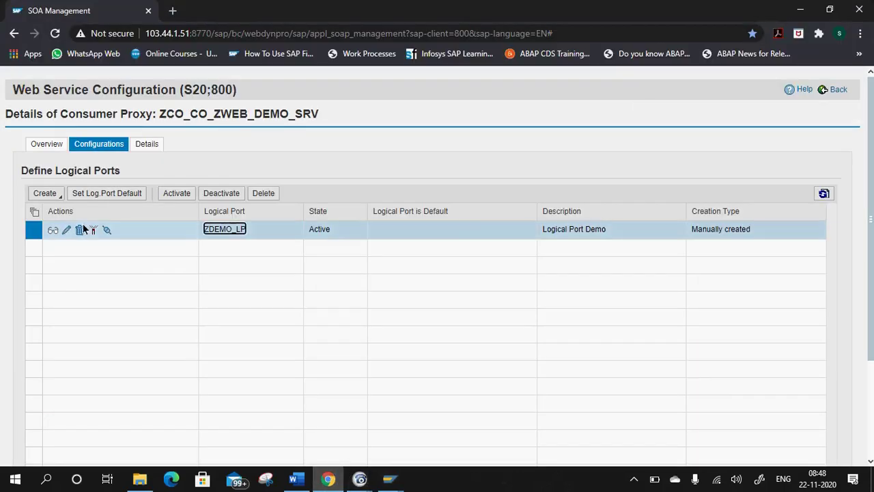
{"action": "left_click", "coordinate": [330, 482]}
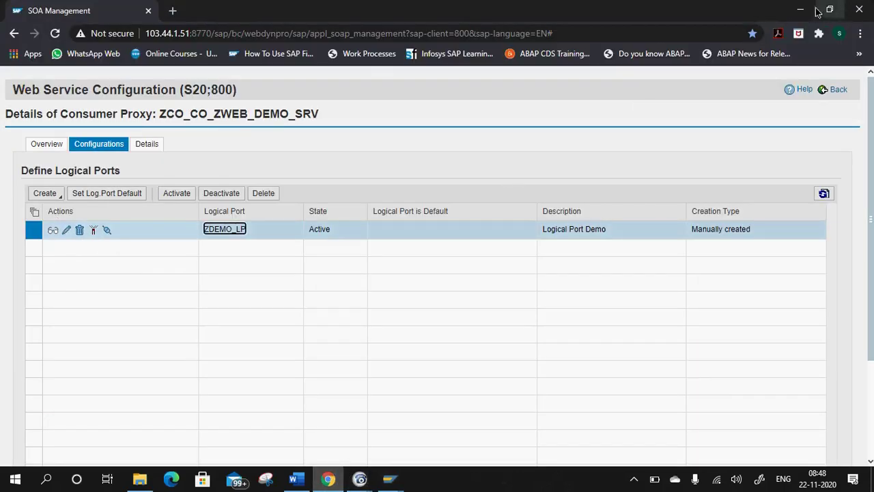
{"action": "left_click", "coordinate": [800, 10]}
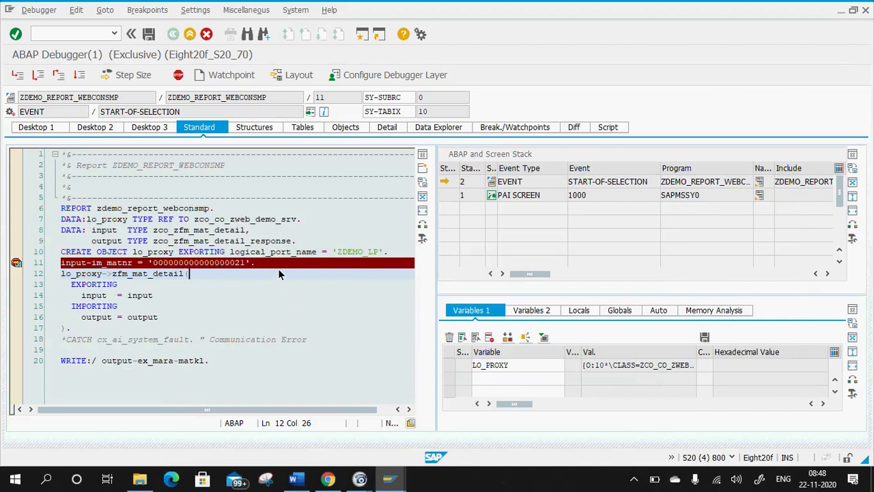
Step with F5 and F6 past the zfm_mat_detail proxy call to the WRITE on line 20.
{"action": "left_click", "coordinate": [65, 264]}
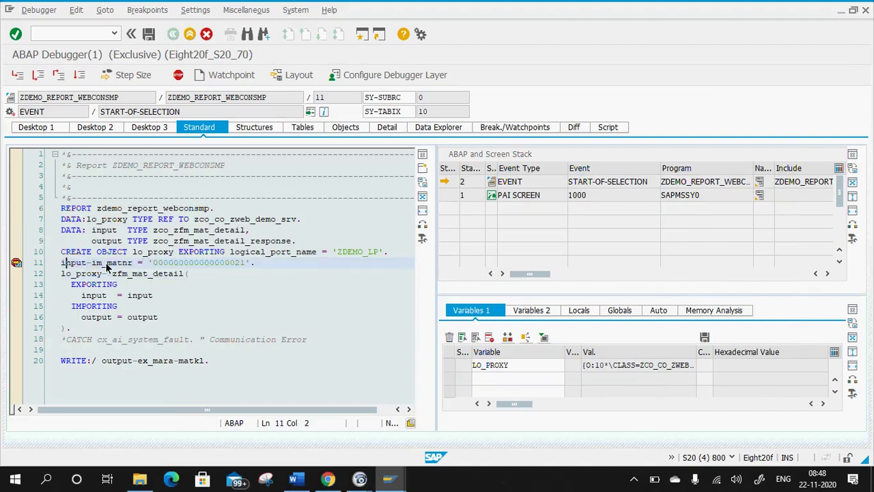
{"action": "key", "text": "F5"}
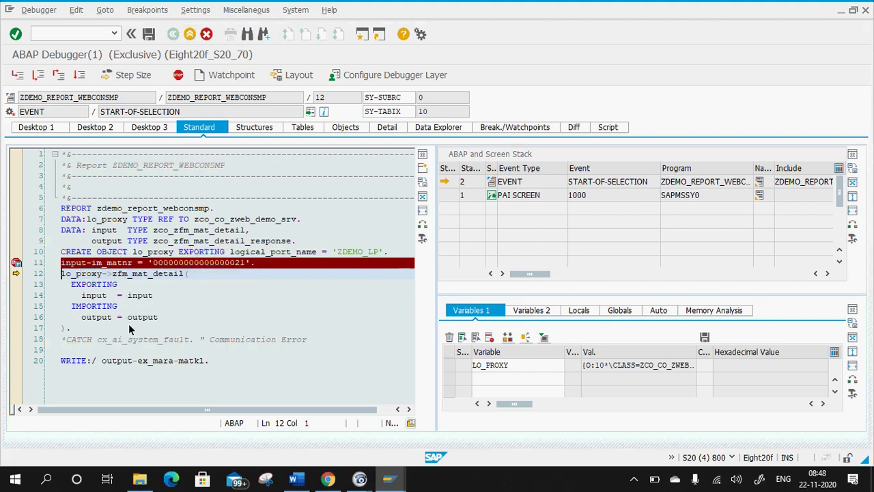
{"action": "left_click", "coordinate": [87, 274]}
{"action": "left_click", "coordinate": [145, 319]}
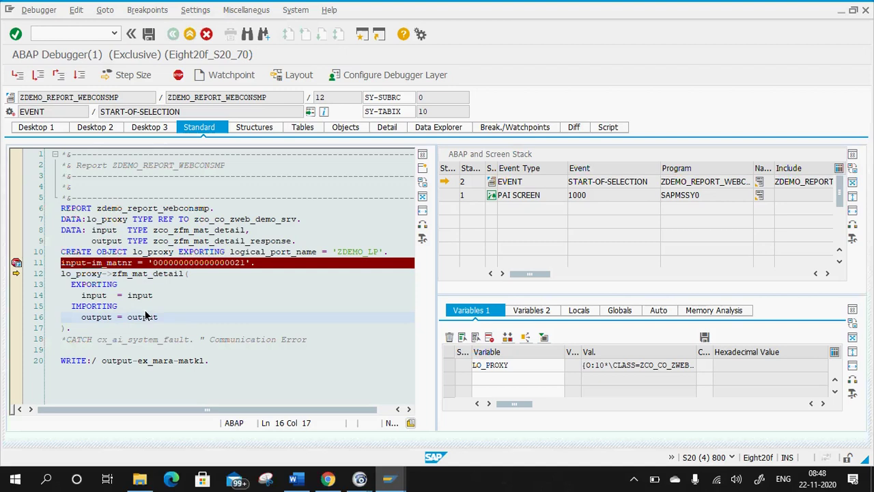
{"action": "key", "text": "F6"}
{"action": "left_click", "coordinate": [134, 232]}
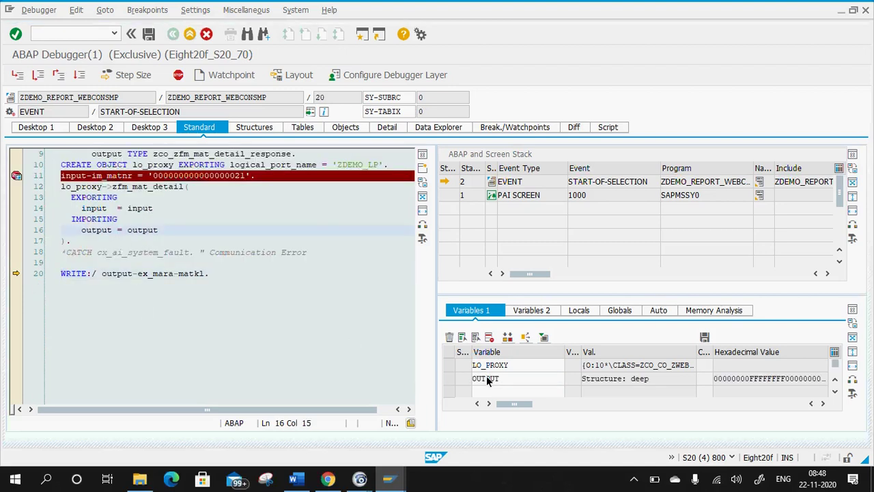
Drill from OUTPUT into the EX_MARA material fields, then continue so the output list shows DEMG.
{"action": "double_click", "coordinate": [482, 379]}
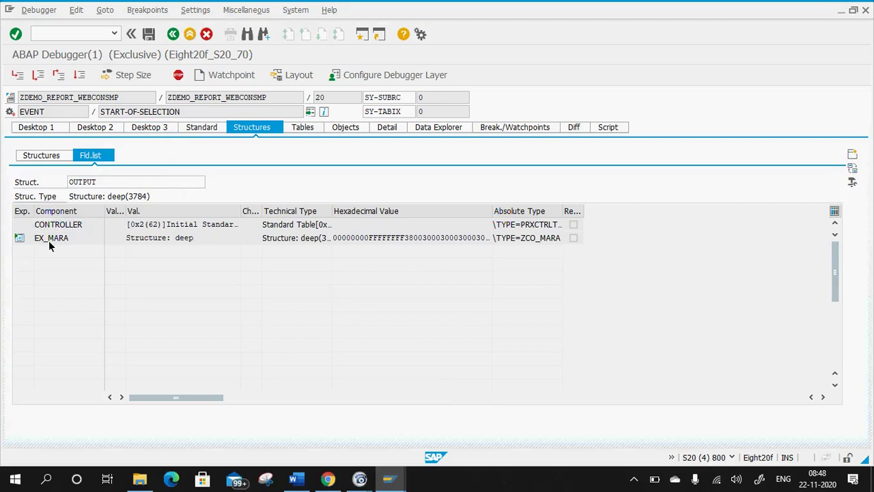
{"action": "double_click", "coordinate": [49, 239]}
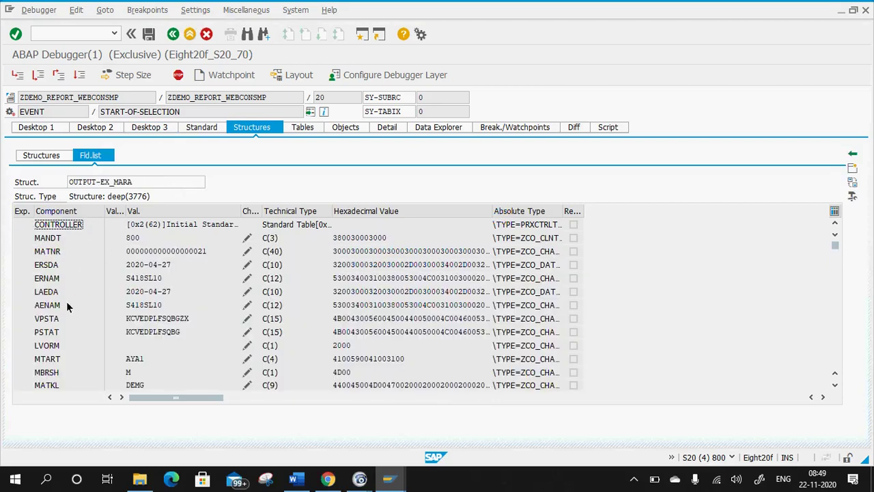
{"action": "scroll", "coordinate": [81, 331], "scroll_direction": "down", "scroll_amount": 1}
{"action": "scroll", "coordinate": [81, 333], "scroll_direction": "down", "scroll_amount": 1}
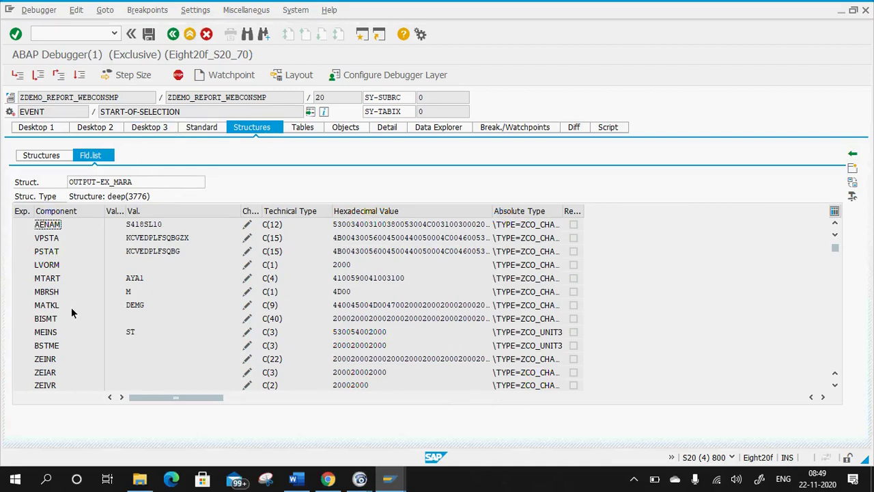
{"action": "left_click", "coordinate": [132, 127]}
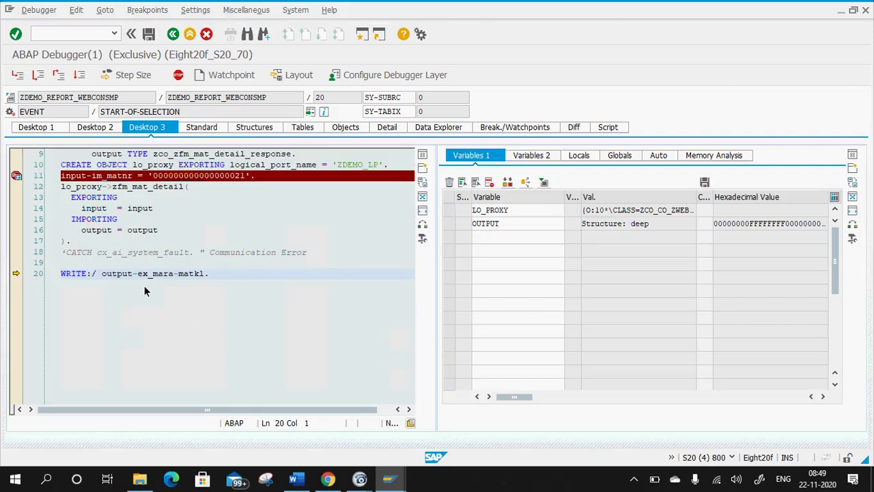
{"action": "key", "text": "F8"}
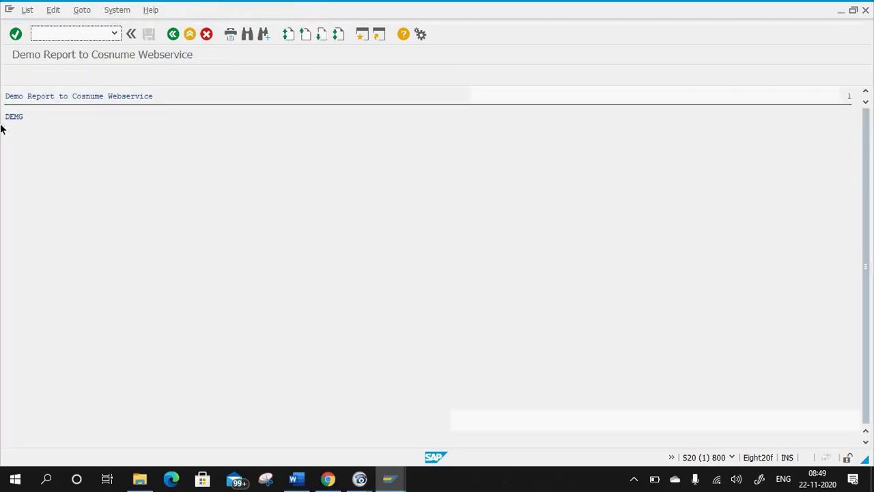
Return to the report source and delete the breakpoint on line 11.
{"action": "left_click", "coordinate": [173, 35]}
{"action": "left_click", "coordinate": [10, 220]}
{"action": "left_click", "coordinate": [350, 262]}
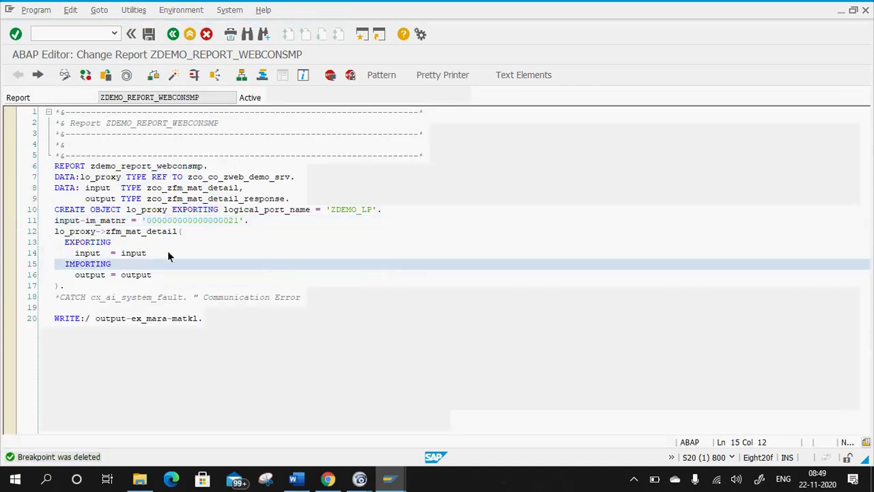
Walk through the code from the input-im_matnr assignment on line 11 to the WRITE output on line 20.
{"action": "left_click", "coordinate": [204, 222]}
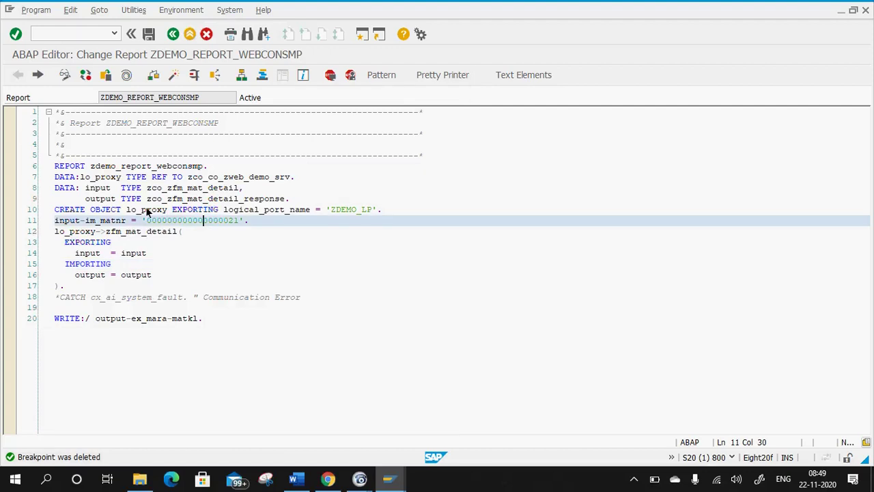
{"action": "left_click", "coordinate": [283, 225]}
{"action": "left_click", "coordinate": [70, 221]}
{"action": "left_click_drag", "start_coordinate": [249, 220], "coordinate": [48, 222]}
{"action": "left_click", "coordinate": [141, 233]}
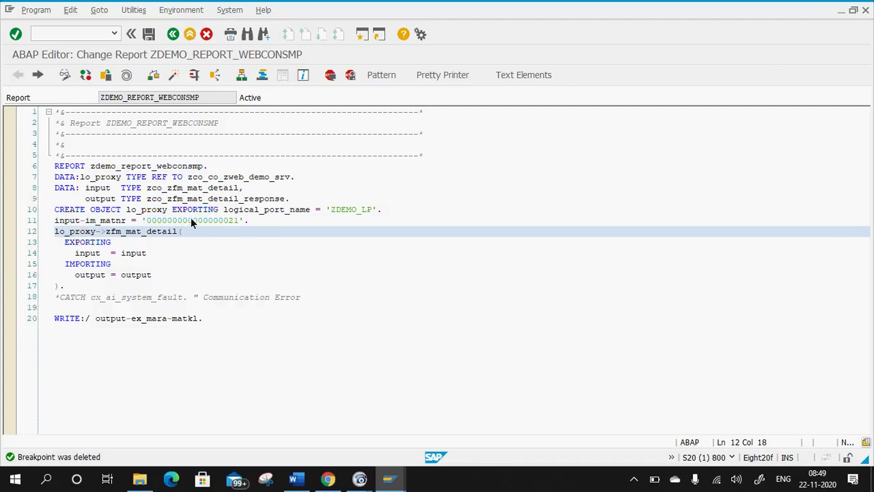
{"action": "left_click", "coordinate": [155, 264]}
{"action": "left_click", "coordinate": [85, 233]}
{"action": "left_click", "coordinate": [143, 279]}
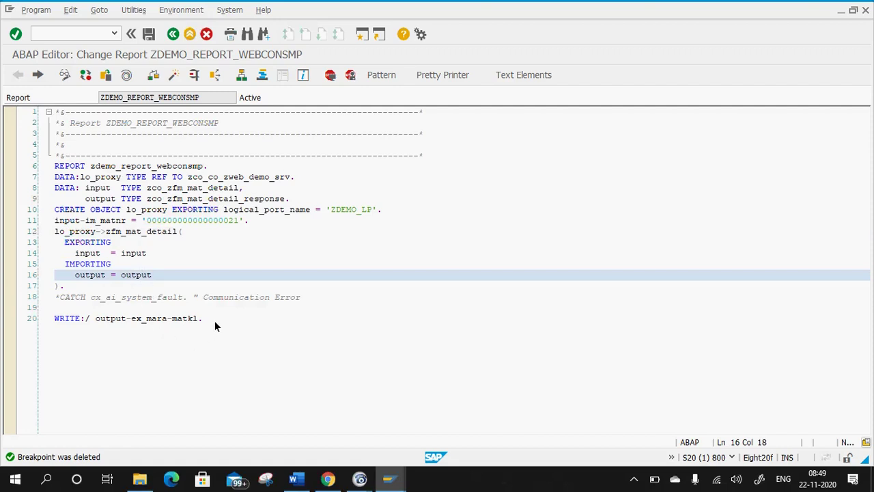
{"action": "left_click", "coordinate": [191, 320]}
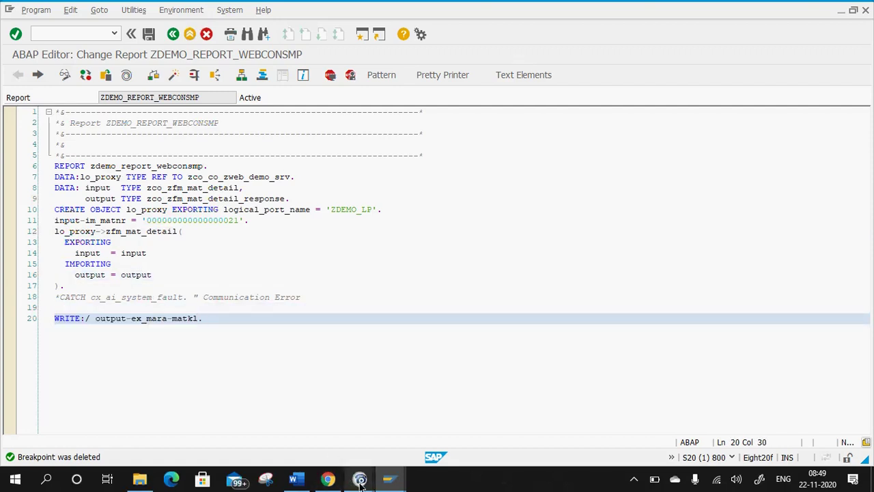
{"action": "mouse_move", "coordinate": [360, 478]}
{"action": "left_click", "coordinate": [300, 423]}
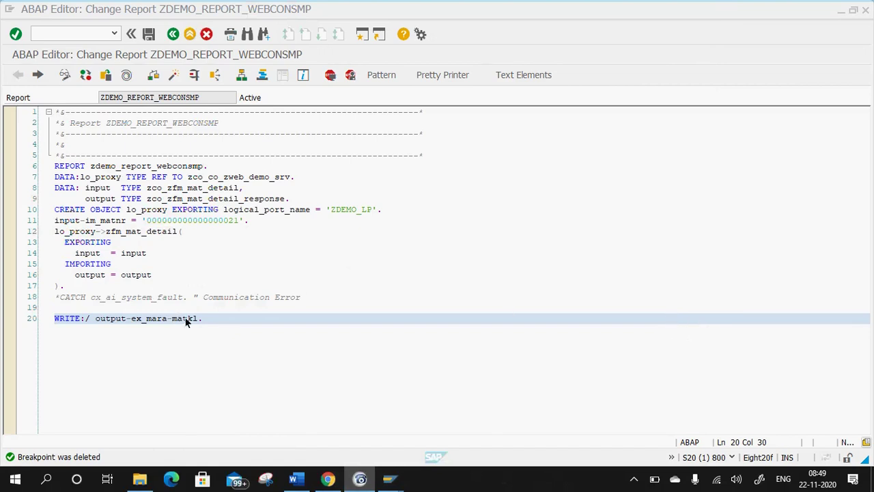
{"action": "left_click", "coordinate": [118, 331]}
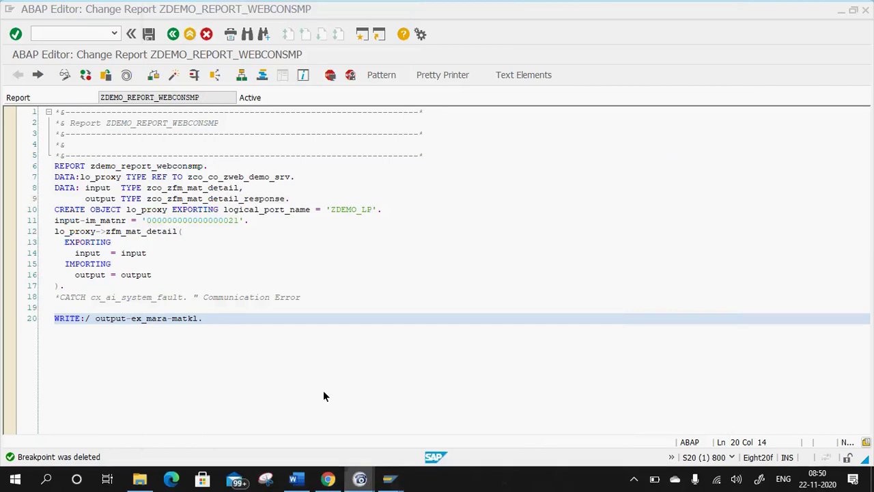
Select the report code from the WRITE statement up through the DATA declarations.
{"action": "left_click", "coordinate": [323, 390]}
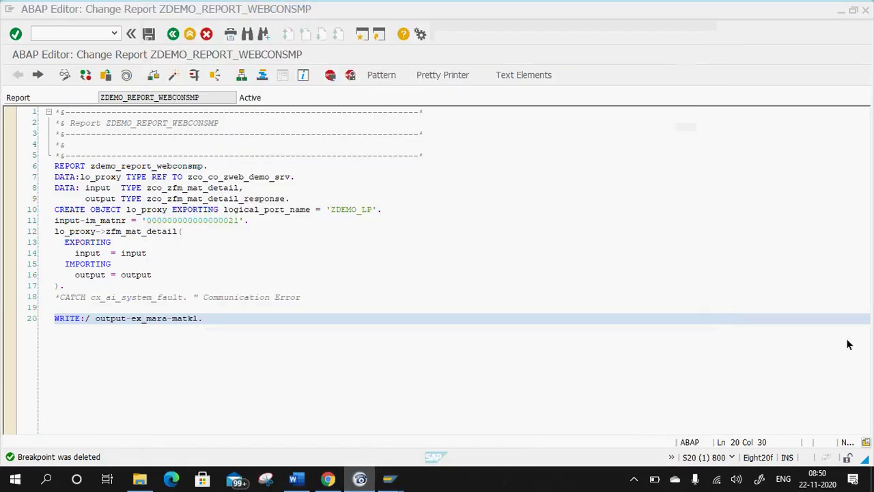
{"action": "left_click", "coordinate": [736, 310]}
{"action": "left_click_drag", "start_coordinate": [203, 318], "coordinate": [4, 181]}
{"action": "key", "text": "ctrl+c"}
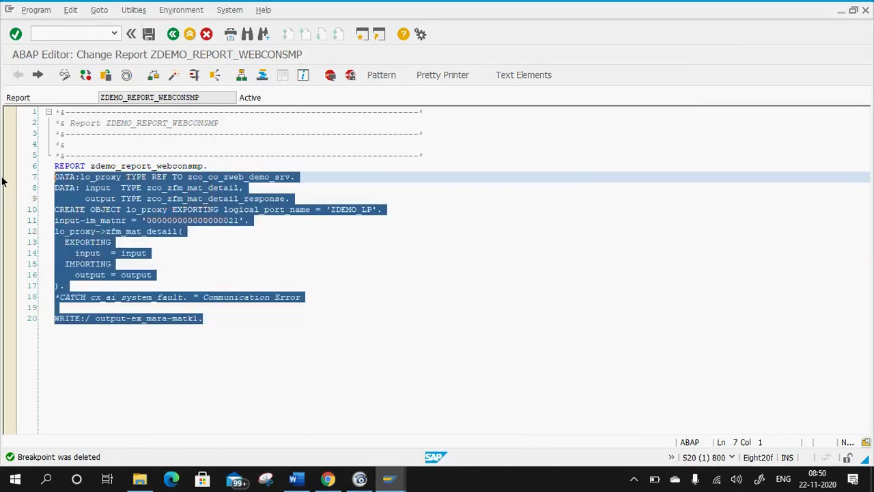
Type the heading 'Consuming the same via ABAP Report:-' below the Port Name line in Word.
{"action": "left_click", "coordinate": [296, 481]}
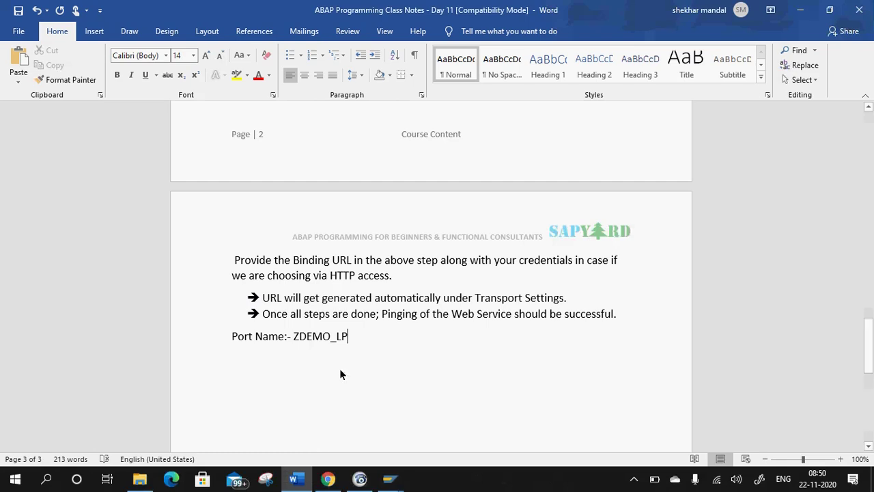
{"action": "key", "text": "Return"}
{"action": "key", "text": "Return"}
{"action": "type", "text": "Cos"}
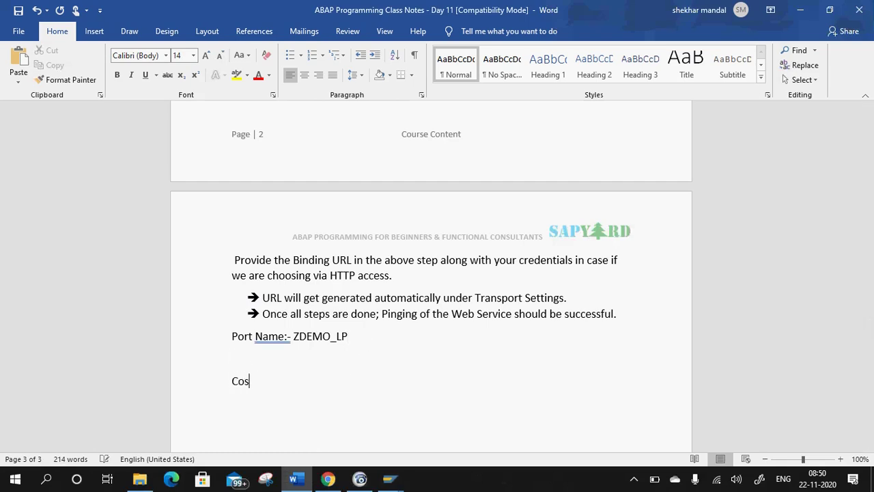
{"action": "key", "text": "BackSpace"}
{"action": "type", "text": "nsuming the same via"}
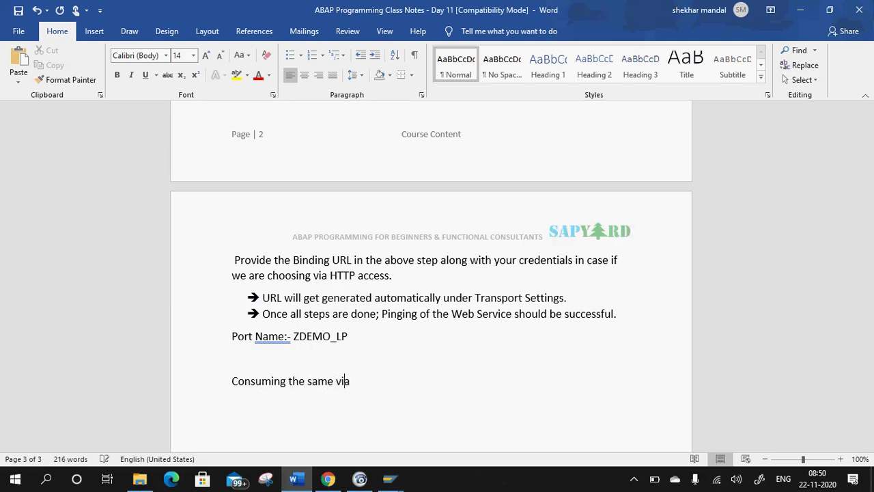
{"action": "type", "text": " ABAPO"}
{"action": "key", "text": "BackSpace"}
{"action": "key", "text": "BackSpace"}
{"action": "type", "text": "Report:-"}
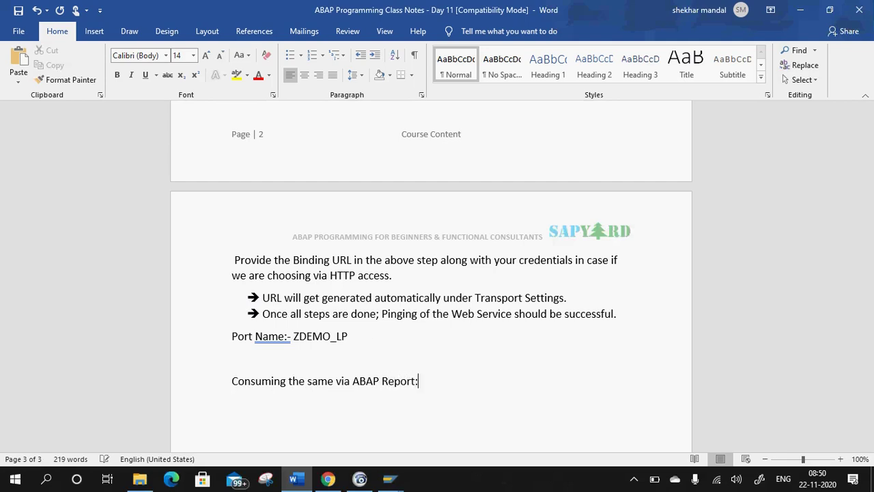
{"action": "key", "text": "Return"}
Paste the copied ABAP report code on a new line beneath the heading.
{"action": "left_click_drag", "start_coordinate": [438, 383], "coordinate": [240, 385]}
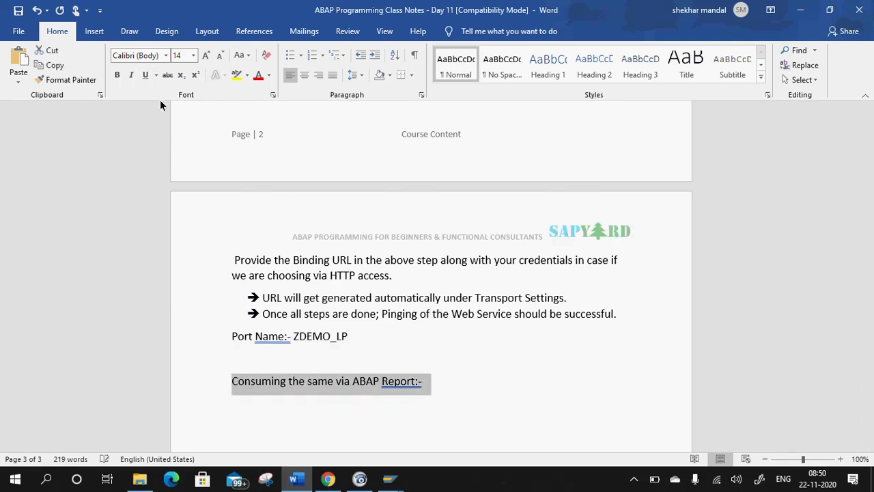
{"action": "left_click", "coordinate": [440, 382]}
{"action": "key", "text": "Return"}
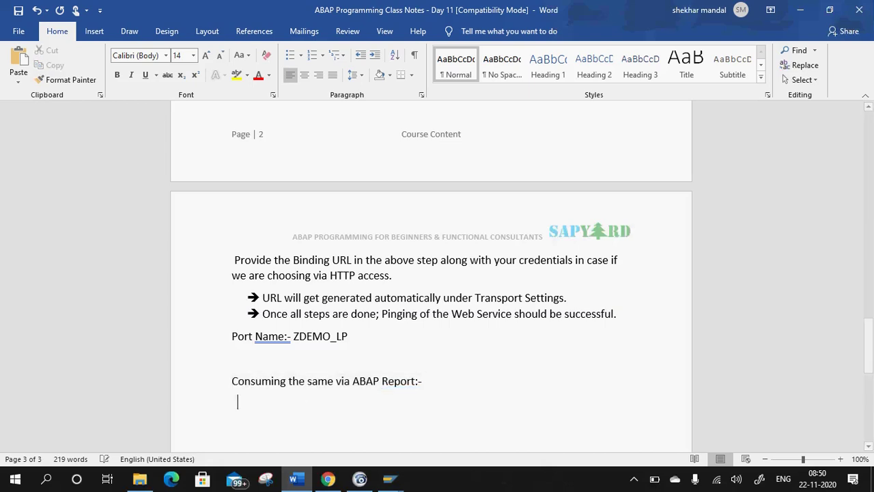
{"action": "key", "text": "ctrl+v"}
{"action": "scroll", "coordinate": [441, 381], "scroll_direction": "down", "scroll_amount": 3}
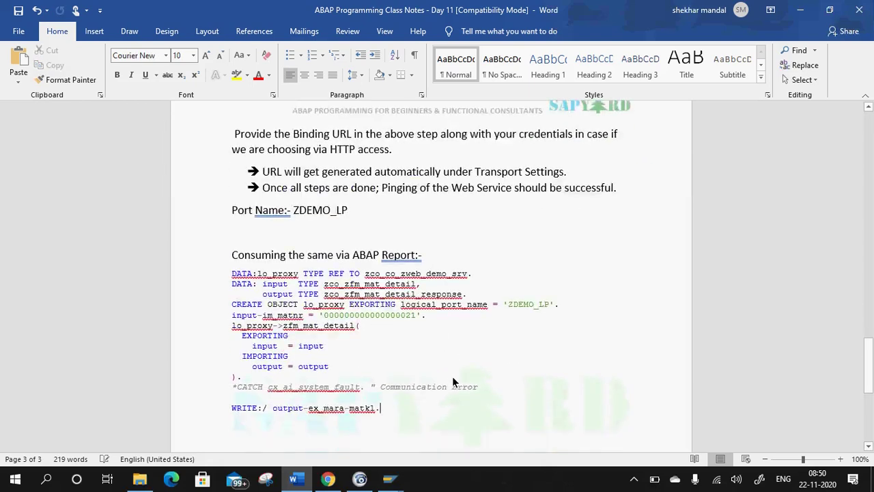
{"action": "scroll", "coordinate": [450, 376], "scroll_direction": "up", "scroll_amount": 8}
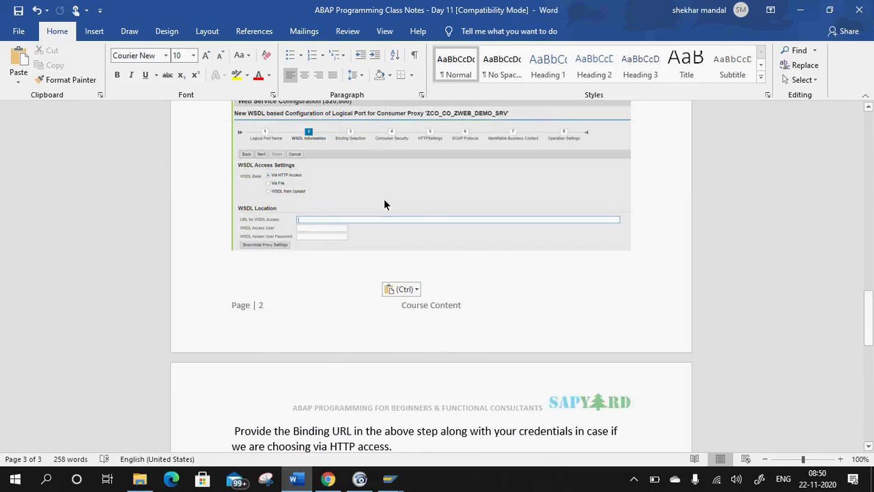
{"action": "scroll", "coordinate": [383, 212], "scroll_direction": "down", "scroll_amount": 3}
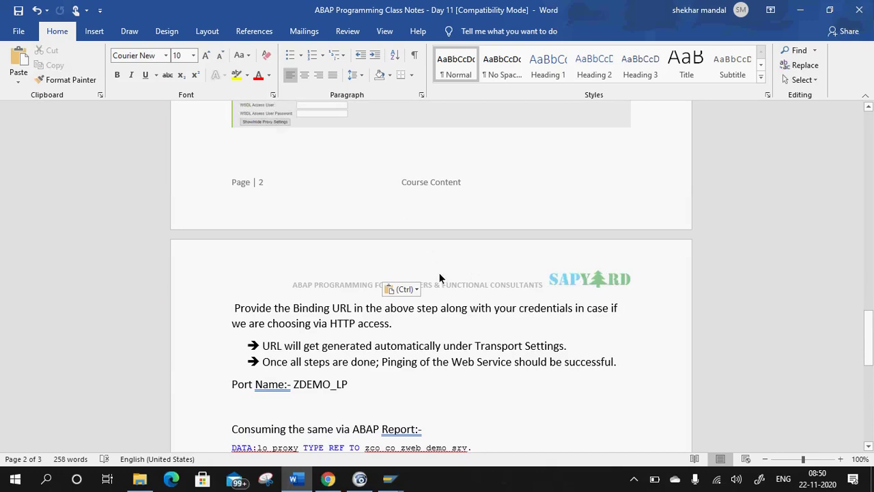
{"action": "scroll", "coordinate": [476, 289], "scroll_direction": "up", "scroll_amount": 4}
{"action": "scroll", "coordinate": [478, 287], "scroll_direction": "up", "scroll_amount": 18}
{"action": "scroll", "coordinate": [530, 283], "scroll_direction": "down", "scroll_amount": 11}
{"action": "scroll", "coordinate": [551, 276], "scroll_direction": "down", "scroll_amount": 14}
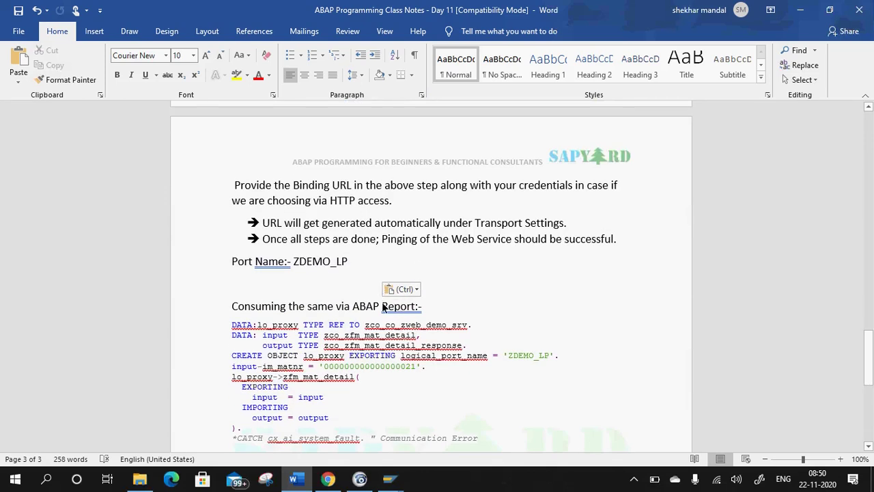
{"action": "scroll", "coordinate": [437, 300], "scroll_direction": "up", "scroll_amount": 7}
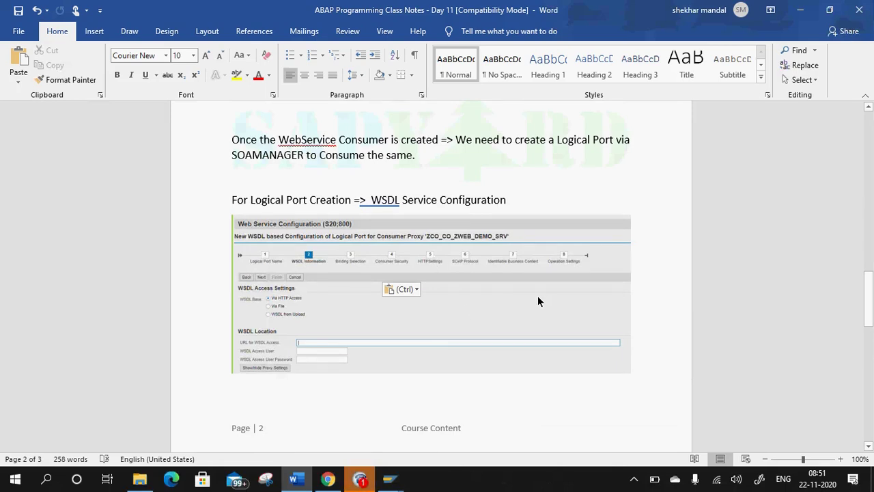
{"action": "scroll", "coordinate": [537, 296], "scroll_direction": "up", "scroll_amount": 3}
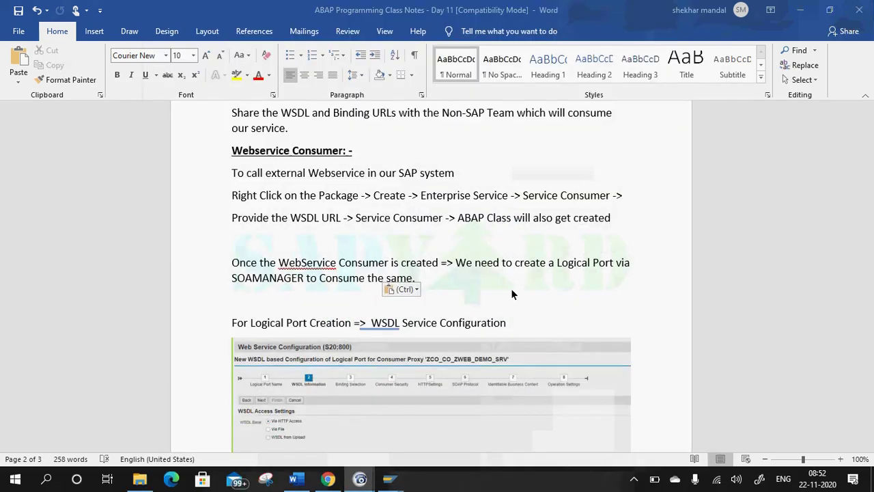
{"action": "scroll", "coordinate": [525, 341], "scroll_direction": "down", "scroll_amount": 15}
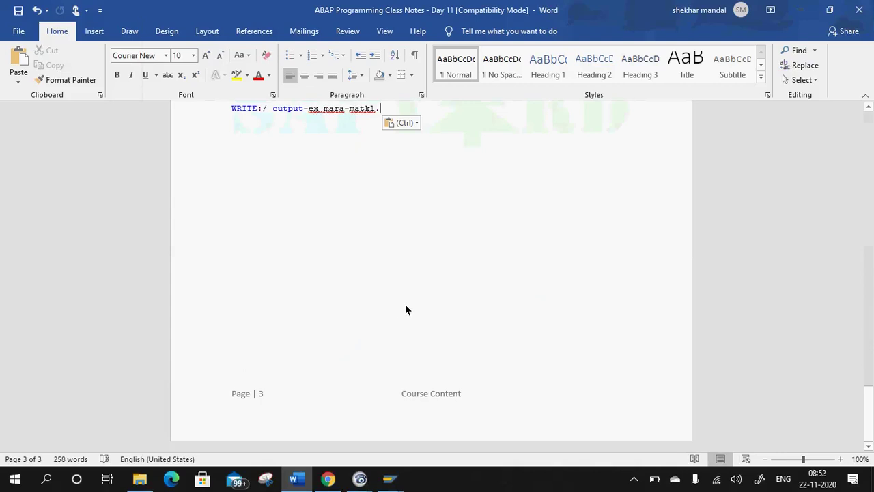
{"action": "scroll", "coordinate": [398, 273], "scroll_direction": "up", "scroll_amount": 5}
Open SRT_UTIL and add the current user under Users & Terminals & Request URI.
{"action": "mouse_move", "coordinate": [390, 478]}
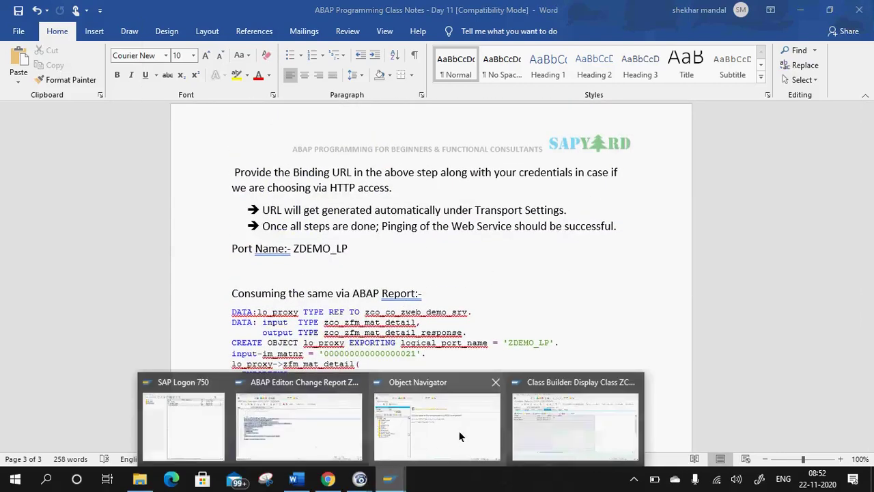
{"action": "left_click", "coordinate": [316, 402]}
{"action": "left_click", "coordinate": [89, 35]}
{"action": "type", "text": "/n"}
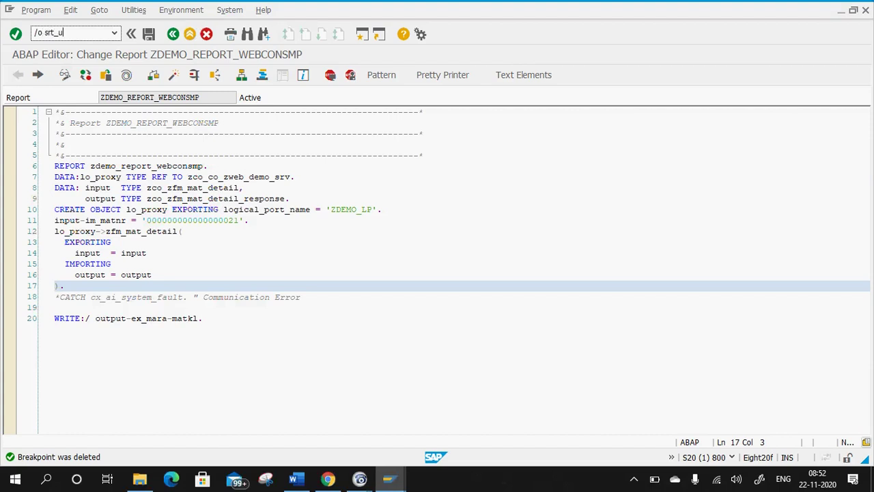
{"action": "key", "text": "Return"}
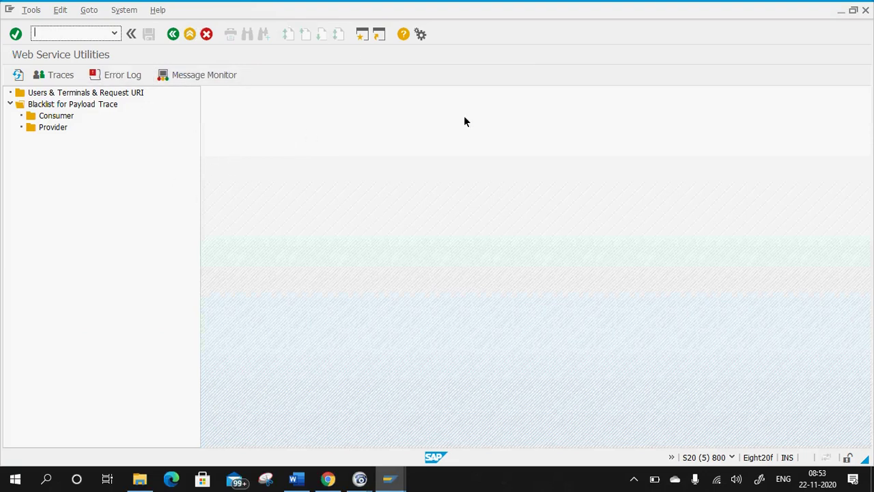
{"action": "left_click", "coordinate": [62, 93]}
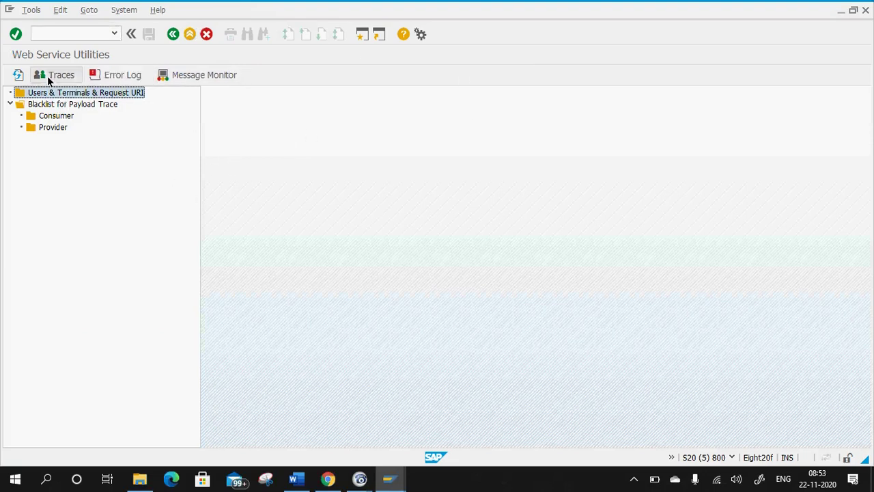
{"action": "right_click", "coordinate": [69, 98]}
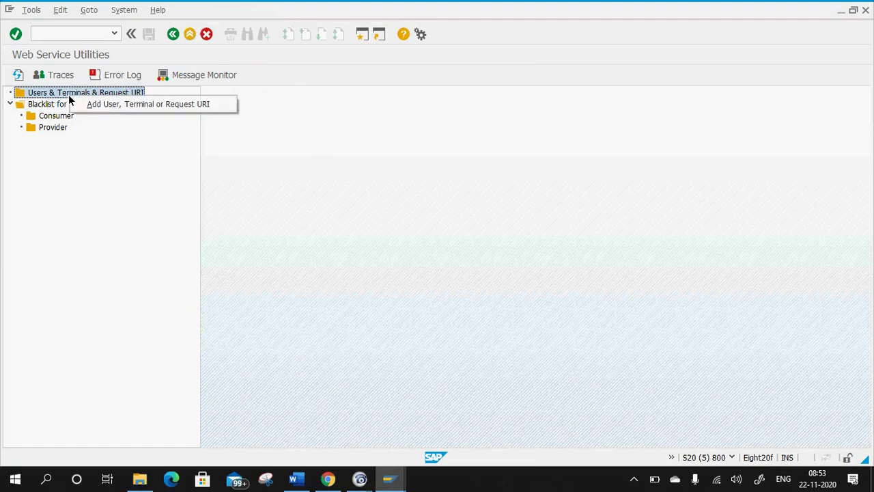
{"action": "left_click", "coordinate": [124, 105]}
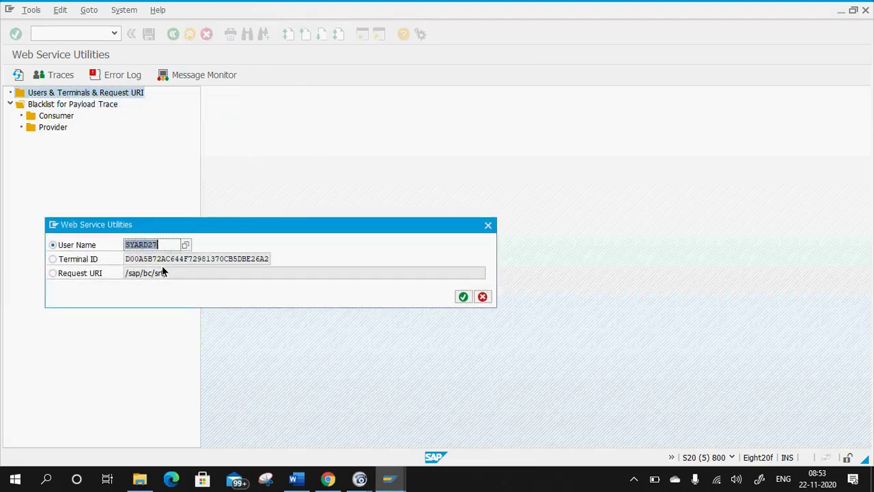
{"action": "left_click", "coordinate": [464, 298]}
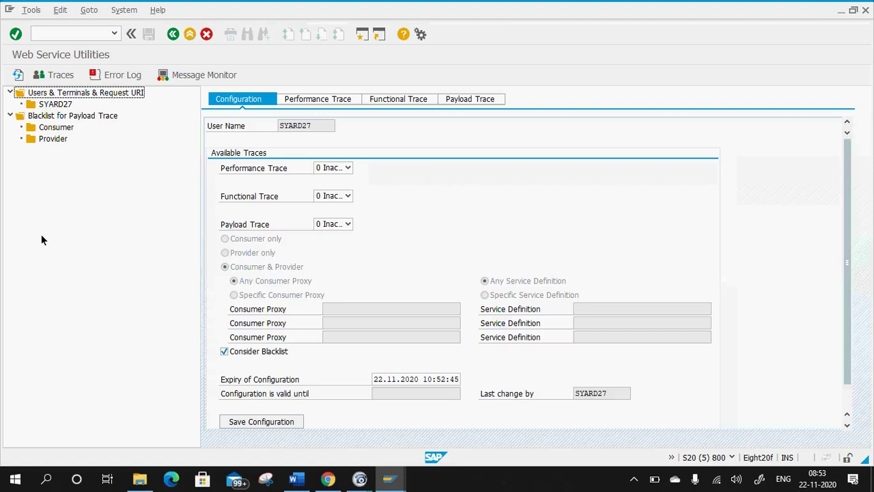
Set Performance Trace to 1 Active and Functional Trace to 2 High.
{"action": "left_click", "coordinate": [396, 100]}
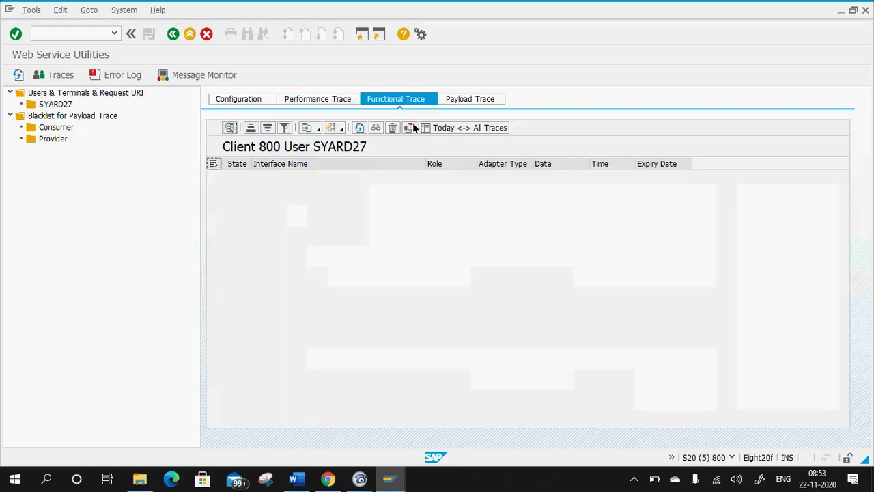
{"action": "left_click", "coordinate": [317, 102]}
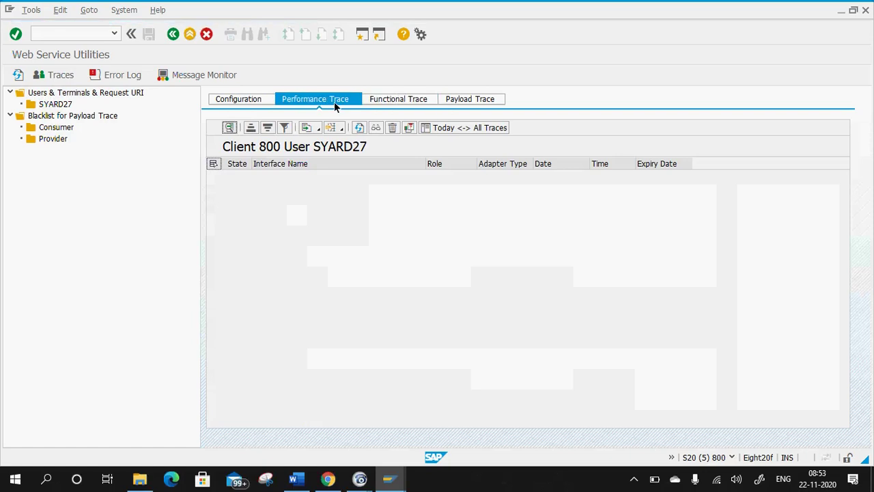
{"action": "left_click", "coordinate": [240, 103]}
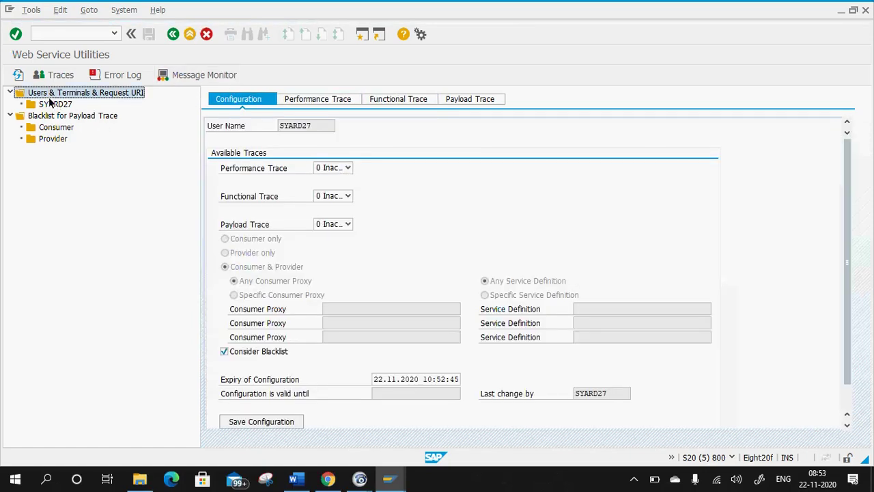
{"action": "left_click", "coordinate": [58, 106]}
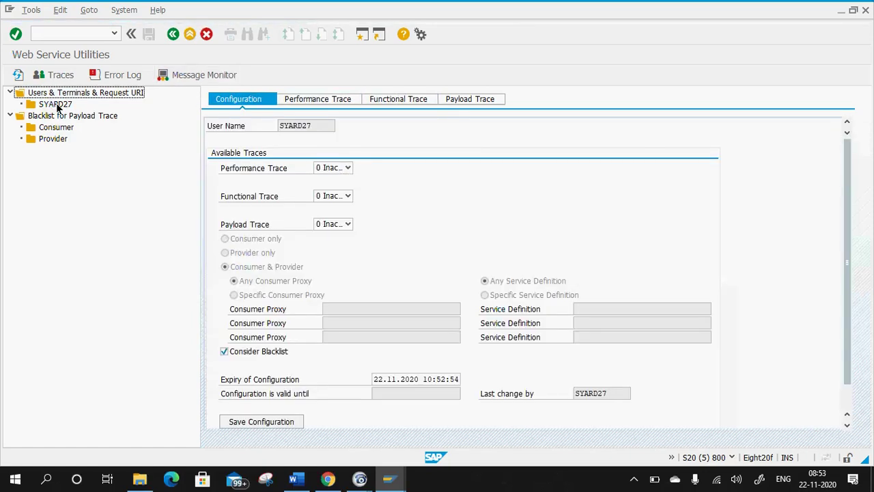
{"action": "left_click", "coordinate": [347, 168]}
{"action": "left_click", "coordinate": [333, 190]}
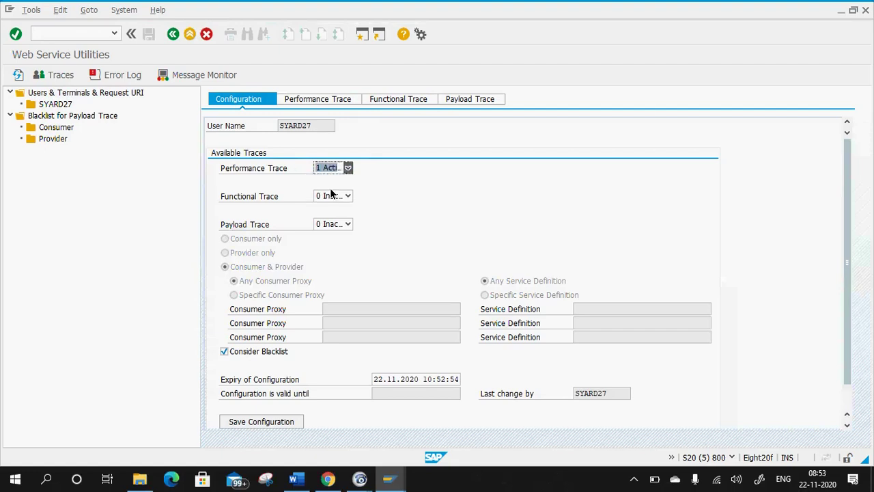
{"action": "left_click", "coordinate": [347, 196]}
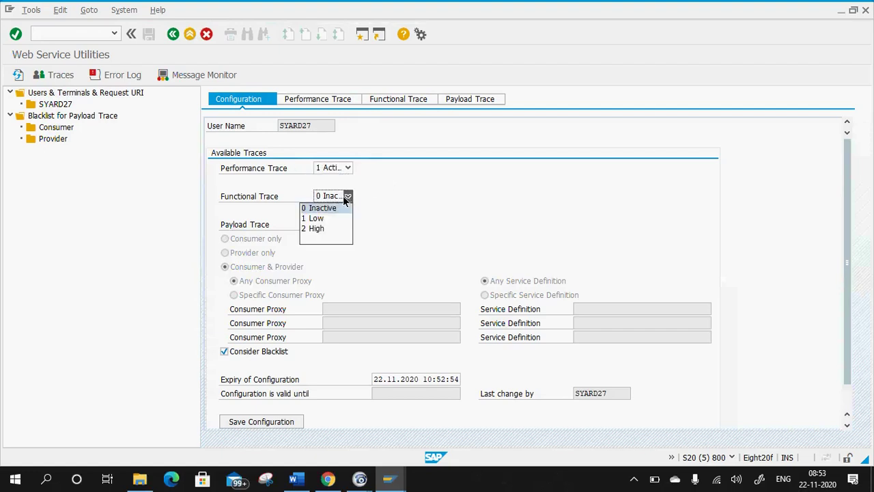
{"action": "left_click", "coordinate": [327, 231]}
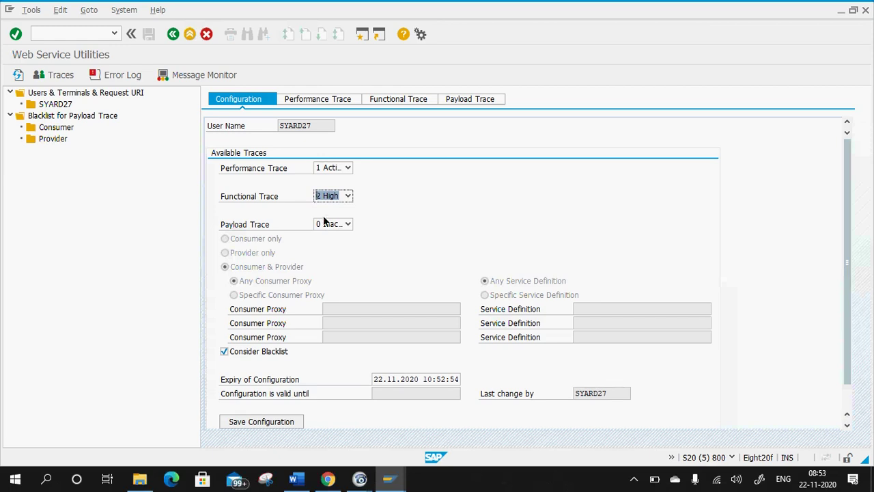
{"action": "left_click", "coordinate": [347, 168]}
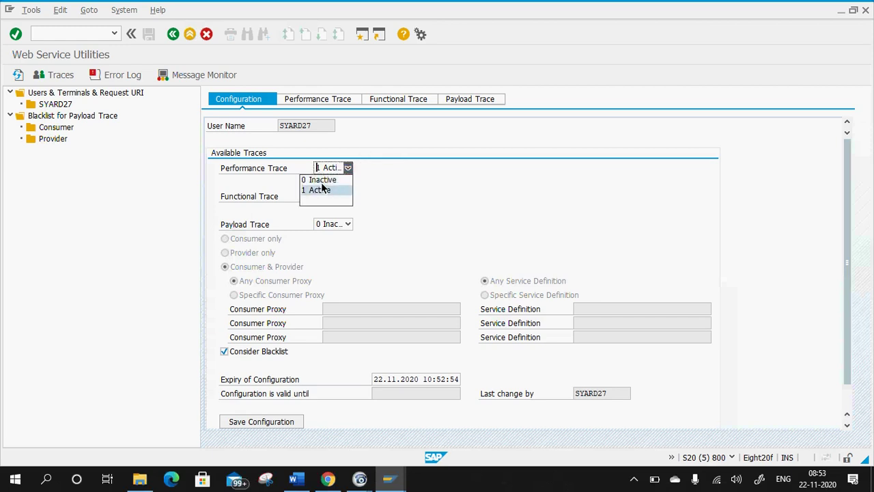
{"action": "left_click", "coordinate": [329, 189]}
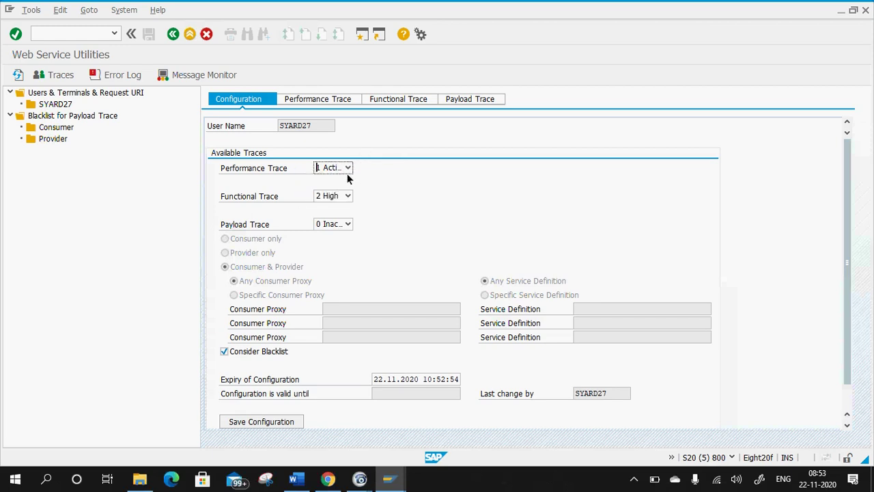
{"action": "left_click", "coordinate": [348, 196]}
{"action": "left_click", "coordinate": [324, 226]}
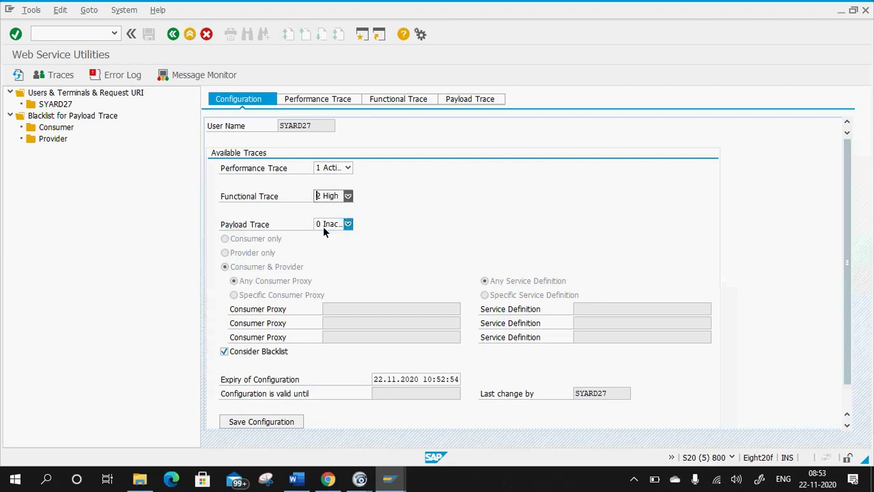
Save the trace configuration and dismiss the reopened add-user menu.
{"action": "scroll", "coordinate": [416, 258], "scroll_direction": "down", "scroll_amount": 1}
{"action": "scroll", "coordinate": [437, 258], "scroll_direction": "up", "scroll_amount": 1}
{"action": "scroll", "coordinate": [429, 251], "scroll_direction": "down", "scroll_amount": 1}
{"action": "left_click", "coordinate": [263, 393]}
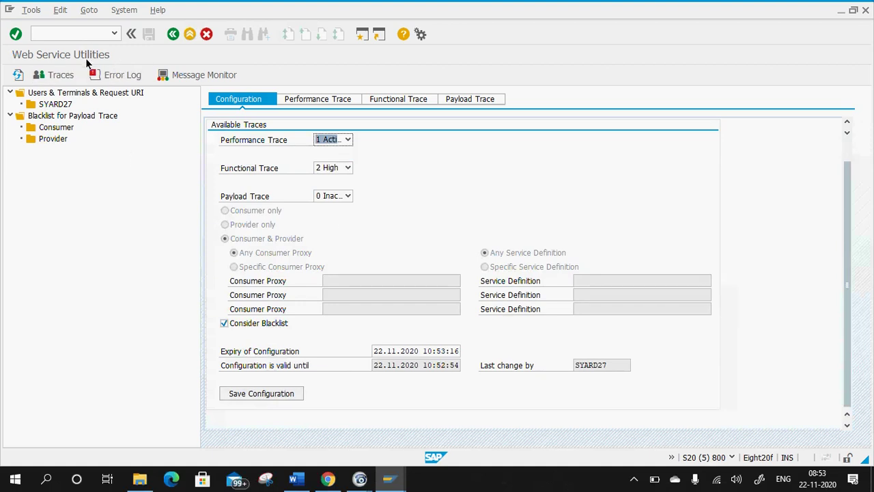
{"action": "left_click", "coordinate": [70, 95]}
{"action": "right_click", "coordinate": [71, 94]}
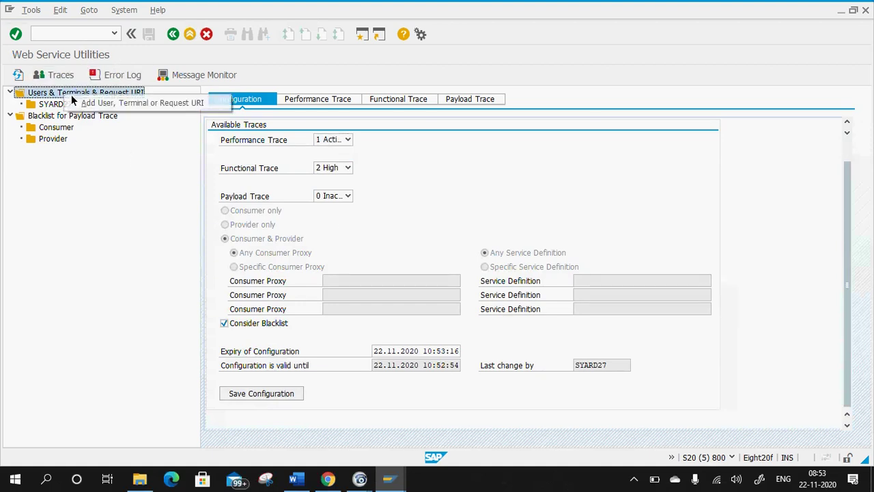
{"action": "left_click", "coordinate": [103, 108]}
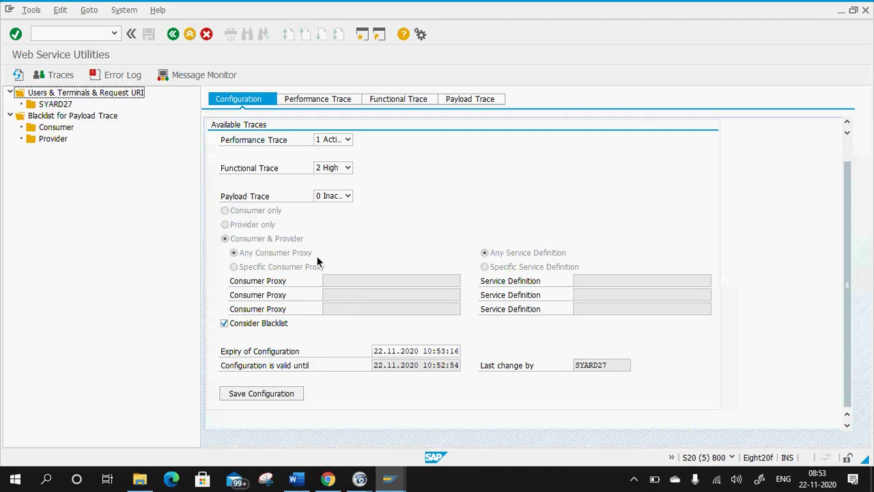
Run the web service demo report in the ABAP Editor, then leave its output.
{"action": "mouse_move", "coordinate": [389, 478]}
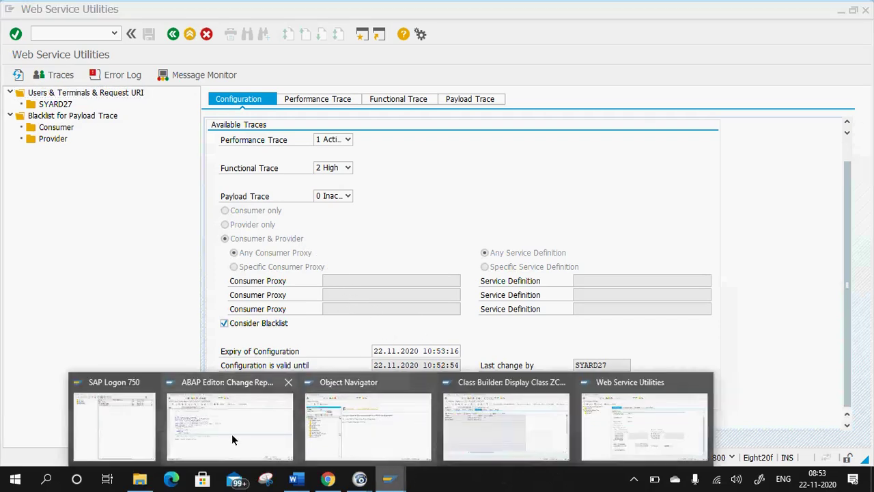
{"action": "left_click", "coordinate": [232, 433]}
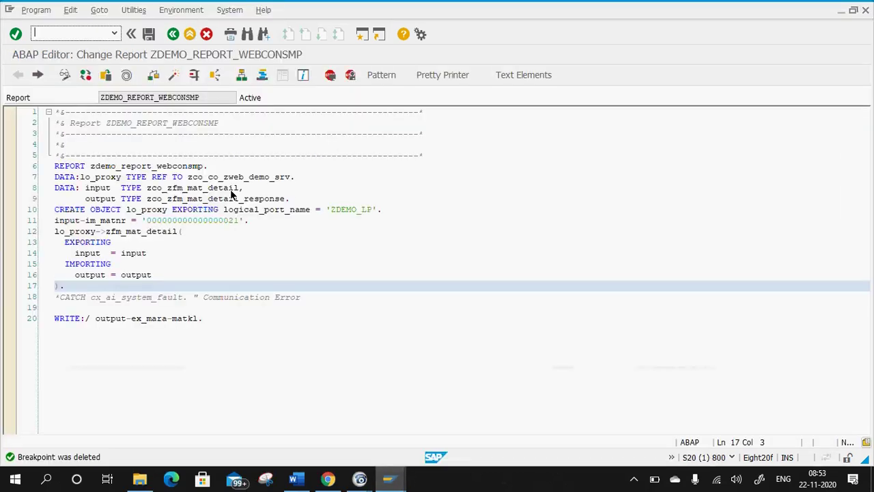
{"action": "left_click", "coordinate": [193, 77]}
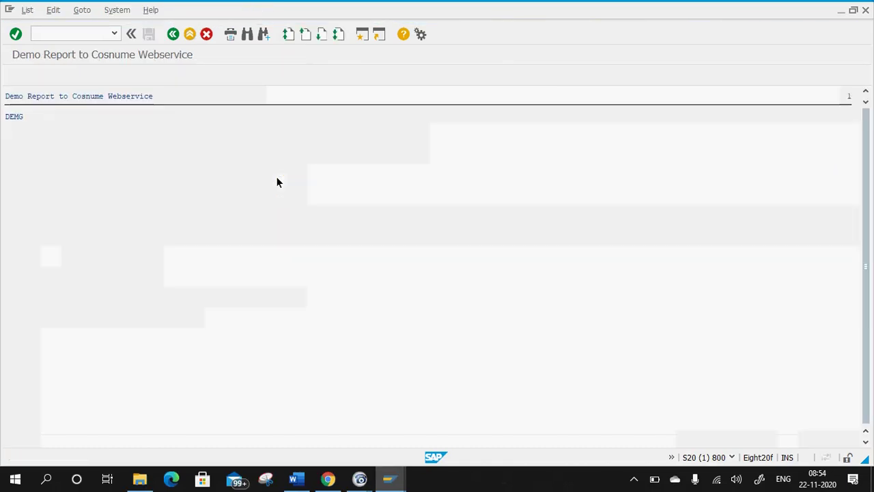
{"action": "left_click", "coordinate": [183, 38]}
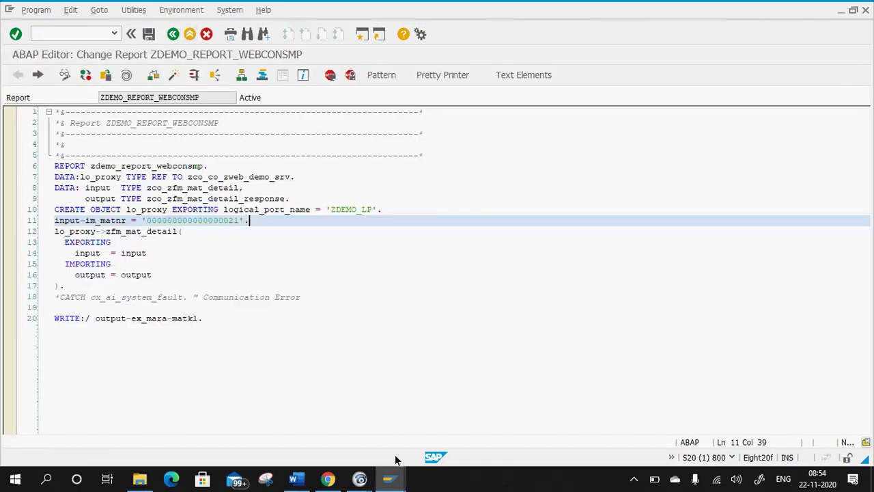
Check the functional, payload and performance trace lists in Web Service Utilities, then return to Configuration.
{"action": "mouse_move", "coordinate": [389, 478]}
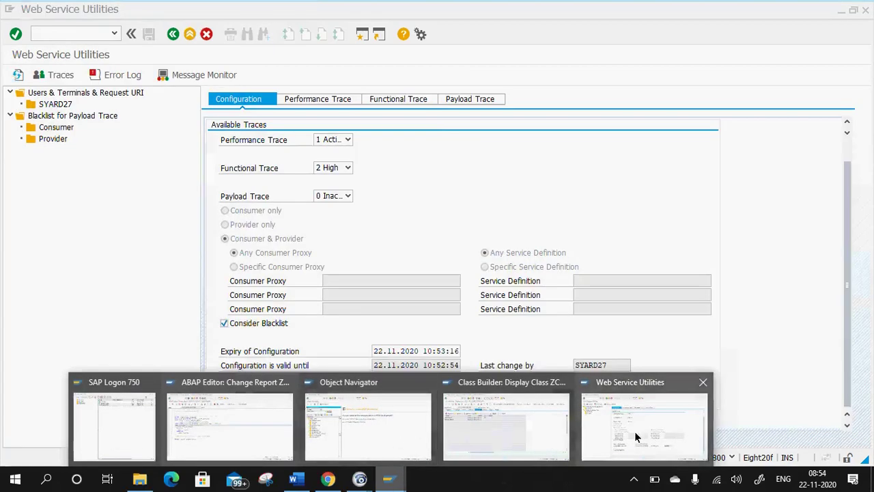
{"action": "left_click", "coordinate": [635, 431]}
{"action": "left_click", "coordinate": [403, 101]}
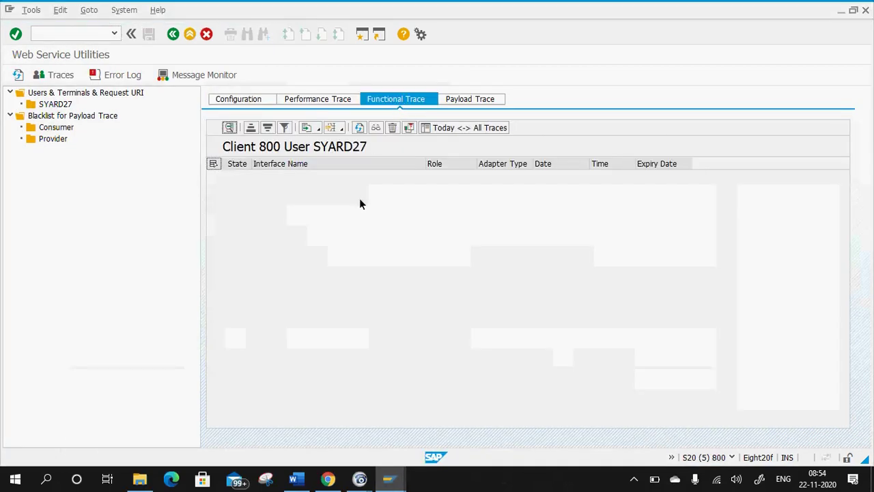
{"action": "left_click", "coordinate": [454, 101]}
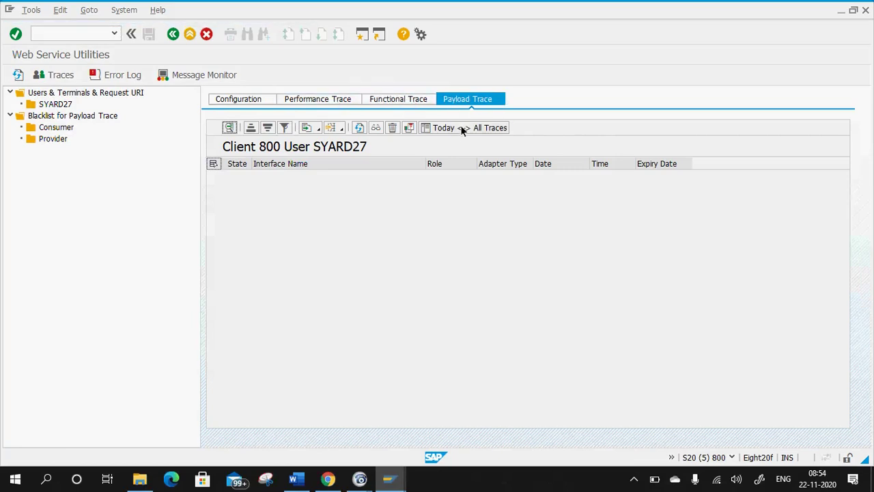
{"action": "left_click", "coordinate": [332, 97]}
{"action": "left_click", "coordinate": [258, 100]}
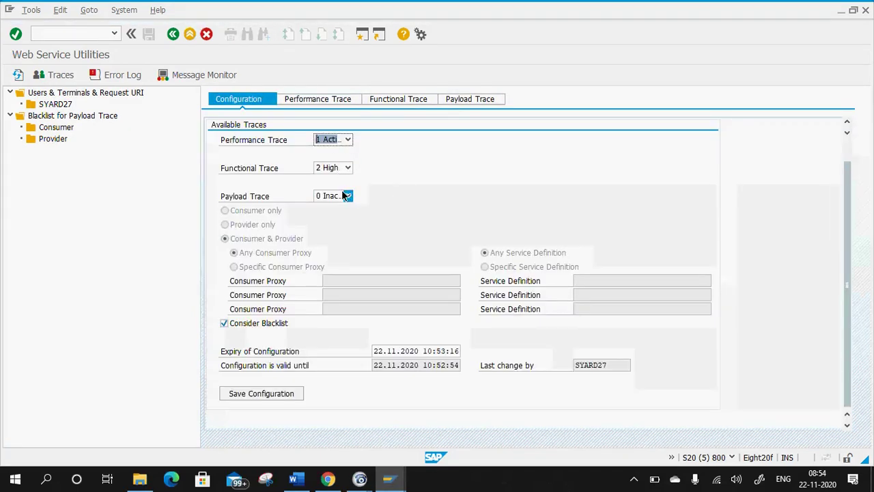
Set Payload Trace to 2 Active for consumer and provider and save the configuration.
{"action": "left_click", "coordinate": [345, 196]}
{"action": "left_click", "coordinate": [333, 229]}
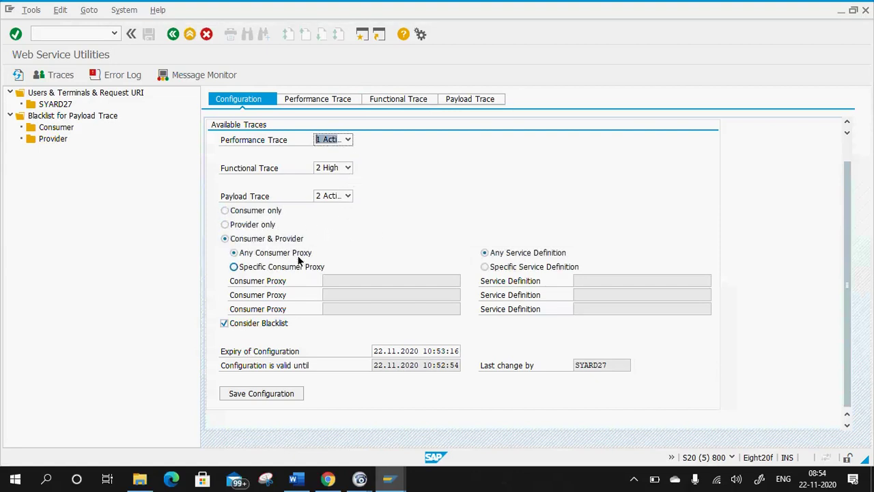
{"action": "left_click", "coordinate": [264, 394]}
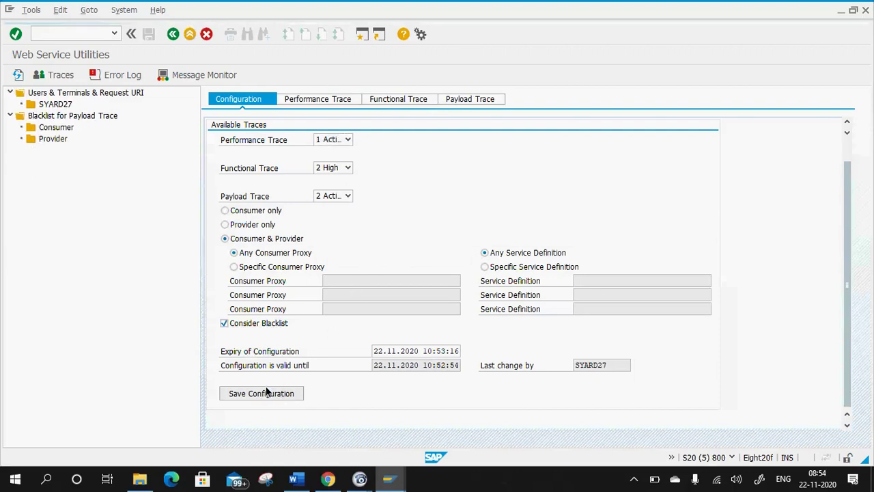
{"action": "left_click", "coordinate": [245, 394]}
{"action": "left_click", "coordinate": [255, 394]}
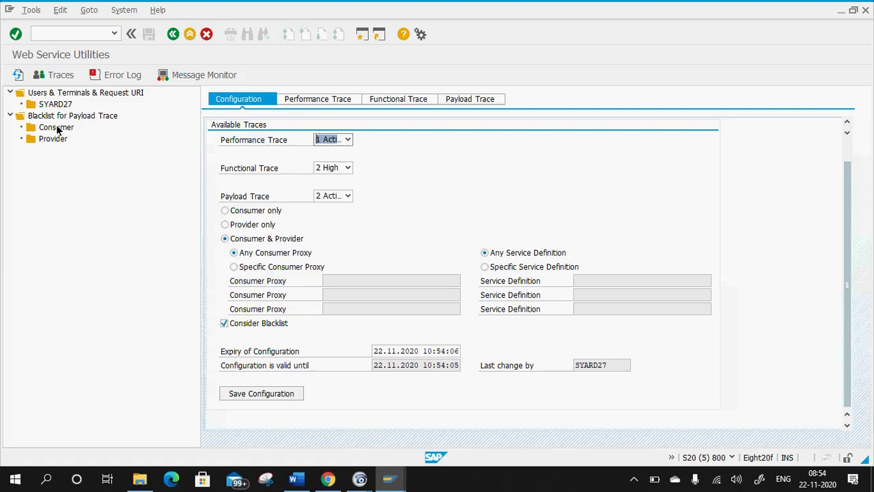
{"action": "left_click", "coordinate": [41, 107]}
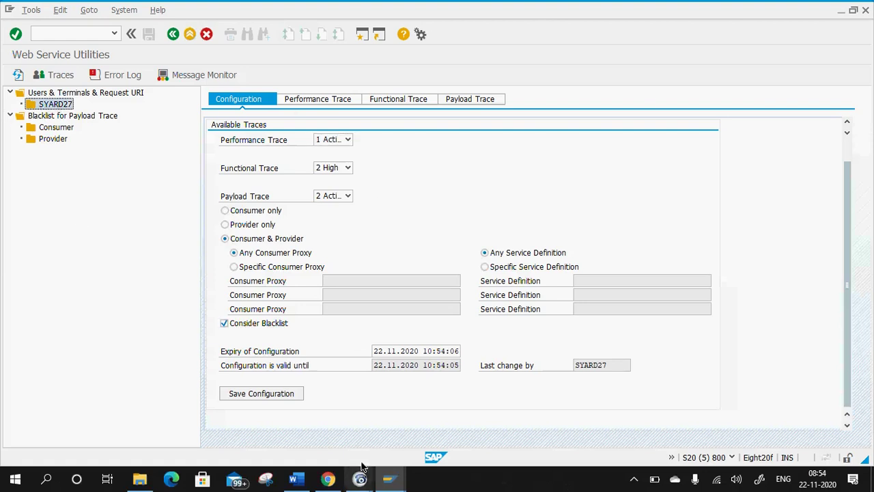
{"action": "mouse_move", "coordinate": [390, 478]}
{"action": "left_click", "coordinate": [235, 426]}
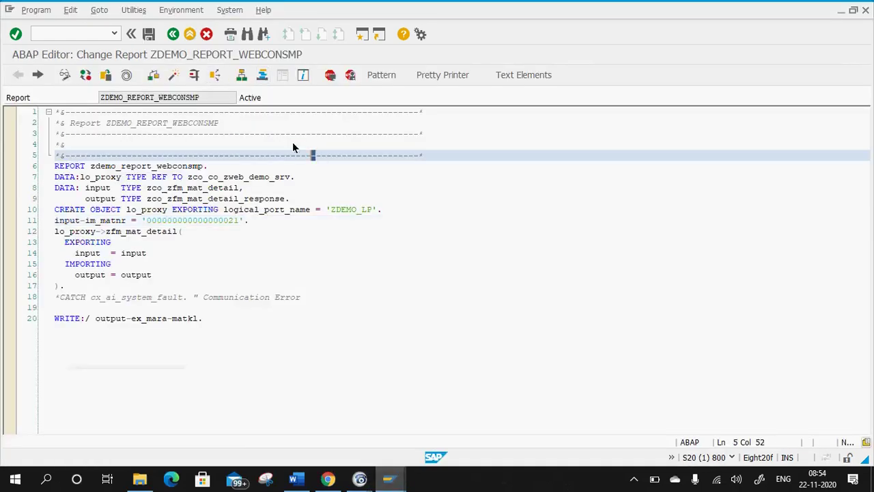
{"action": "left_click", "coordinate": [194, 74]}
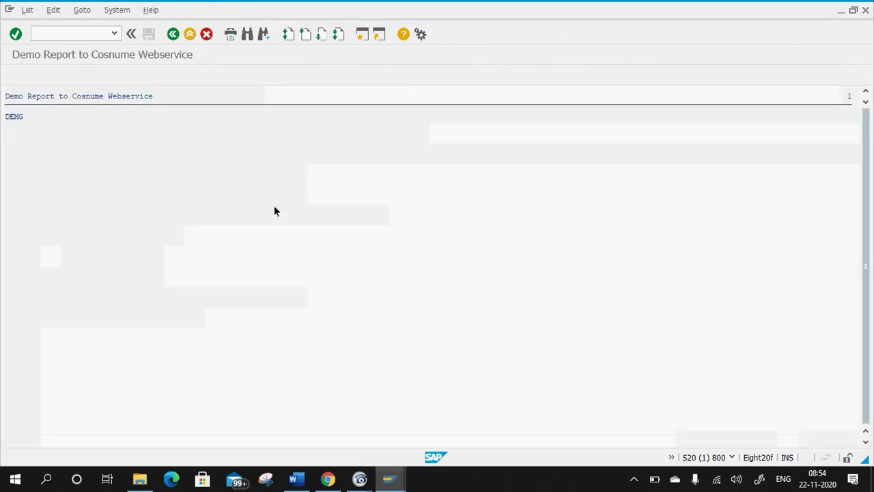
{"action": "mouse_move", "coordinate": [390, 477]}
{"action": "left_click", "coordinate": [594, 439]}
{"action": "left_click", "coordinate": [470, 103]}
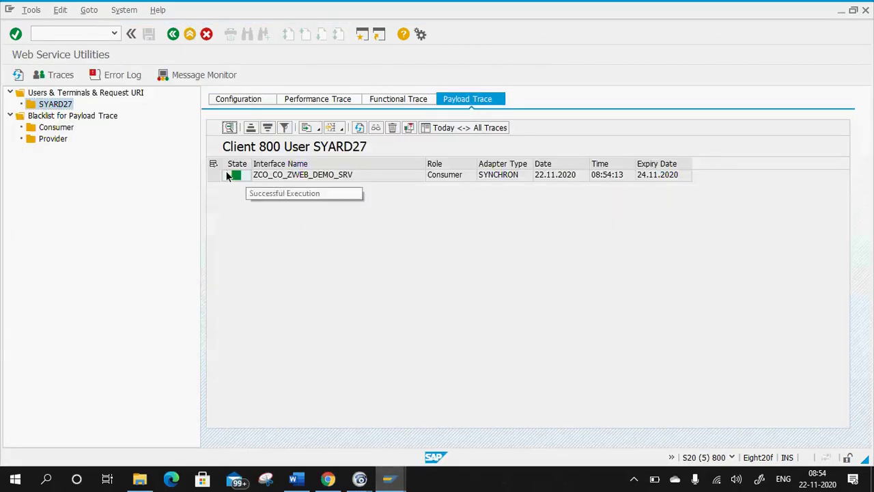
{"action": "left_click", "coordinate": [236, 175]}
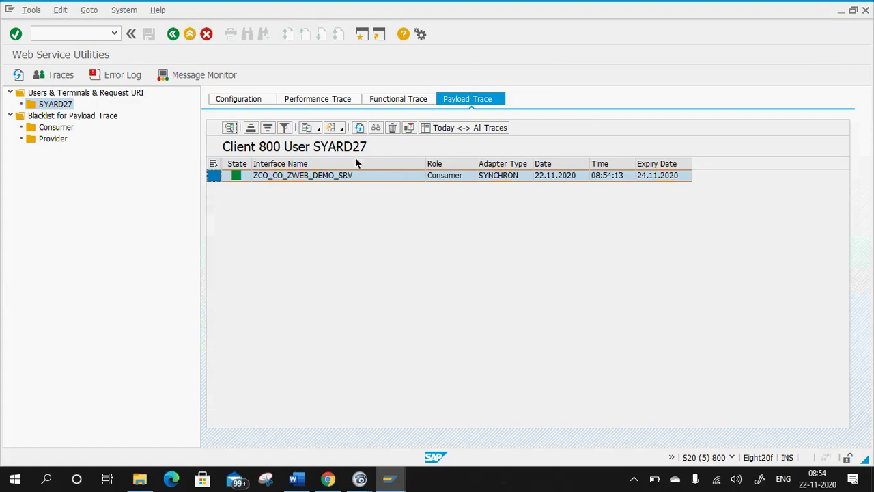
{"action": "left_click", "coordinate": [18, 74]}
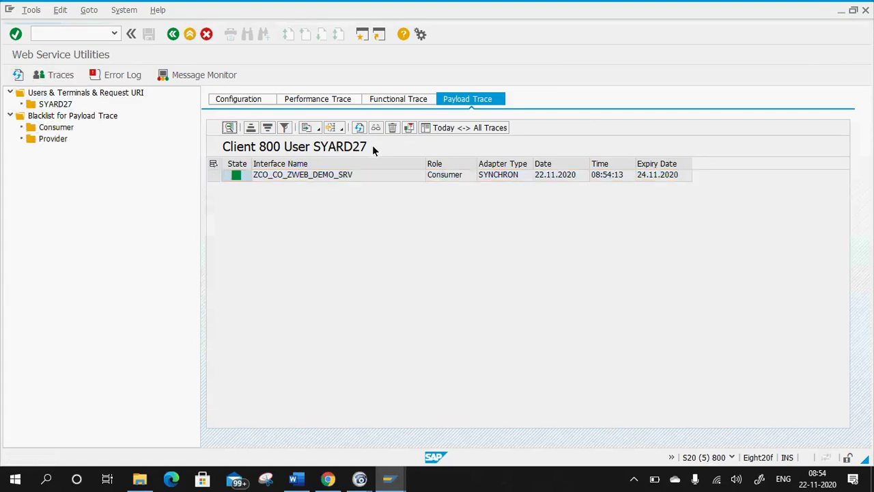
{"action": "left_click", "coordinate": [400, 101]}
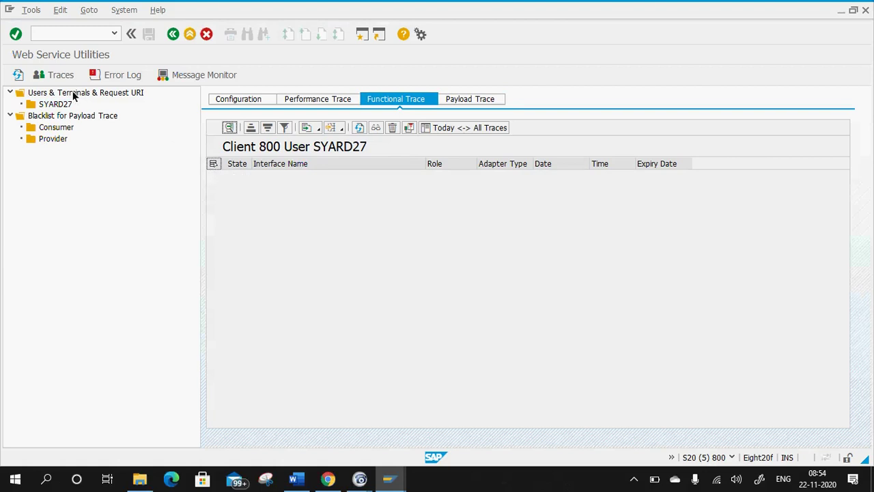
{"action": "left_click", "coordinate": [467, 98]}
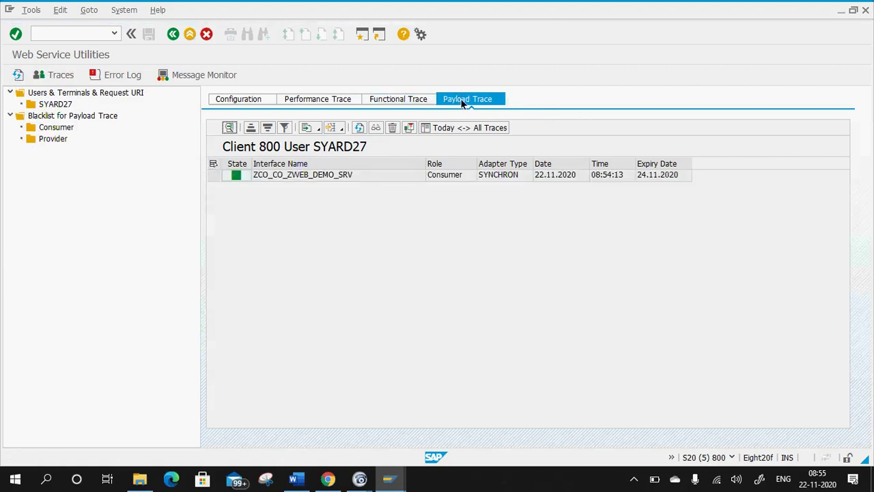
{"action": "left_click", "coordinate": [239, 175]}
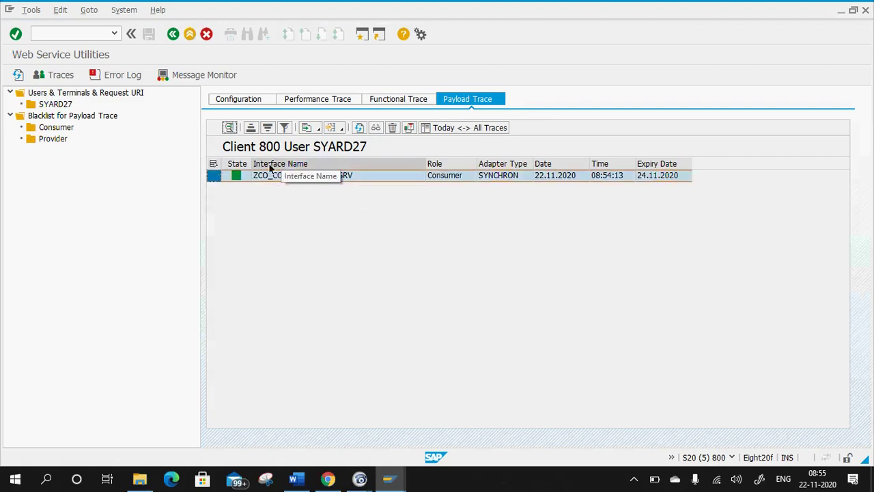
{"action": "mouse_move", "coordinate": [399, 475]}
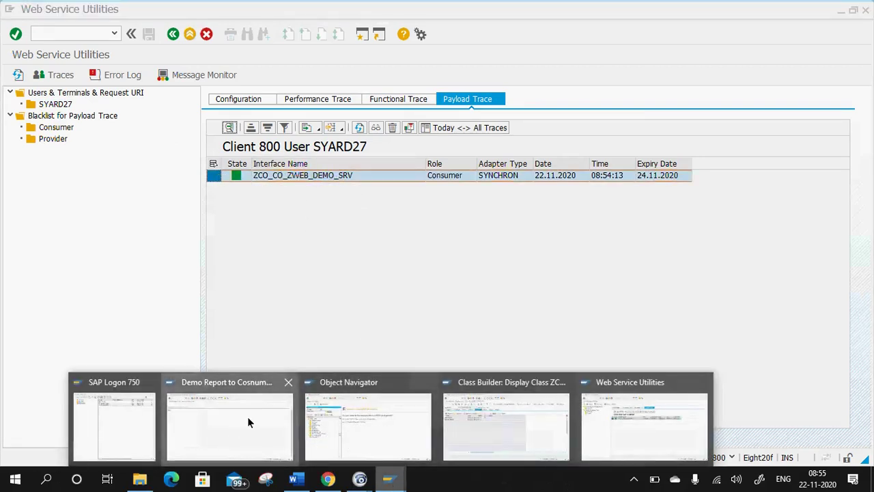
Rerun the demo report (output DEMG) and refresh payload traces to show the 08:54:45 entry.
{"action": "left_click", "coordinate": [234, 423]}
{"action": "left_click", "coordinate": [174, 38]}
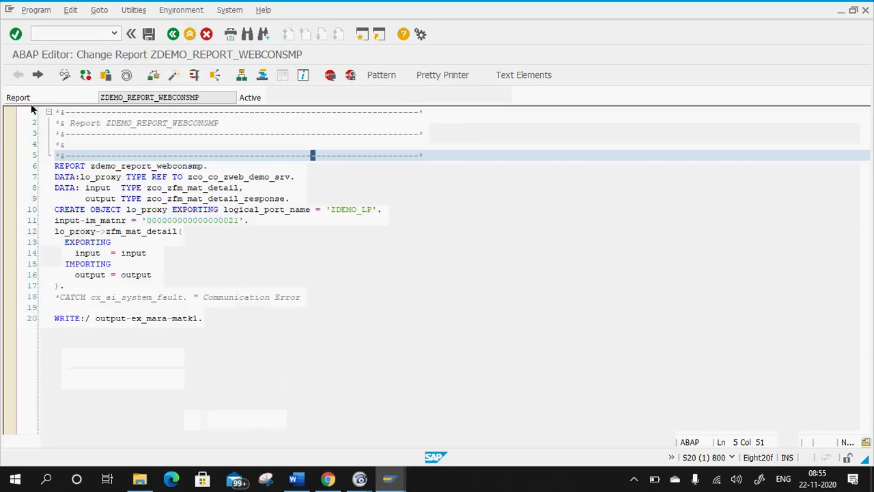
{"action": "left_click", "coordinate": [193, 77]}
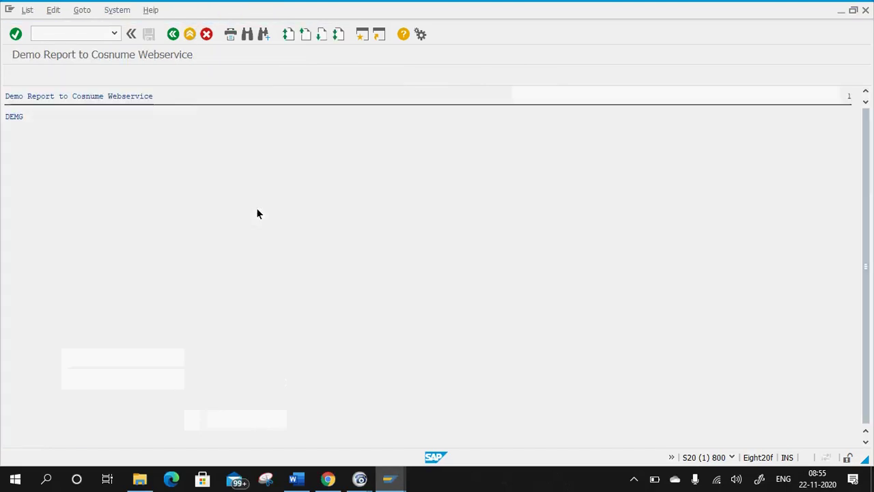
{"action": "left_click", "coordinate": [175, 40]}
{"action": "mouse_move", "coordinate": [389, 477]}
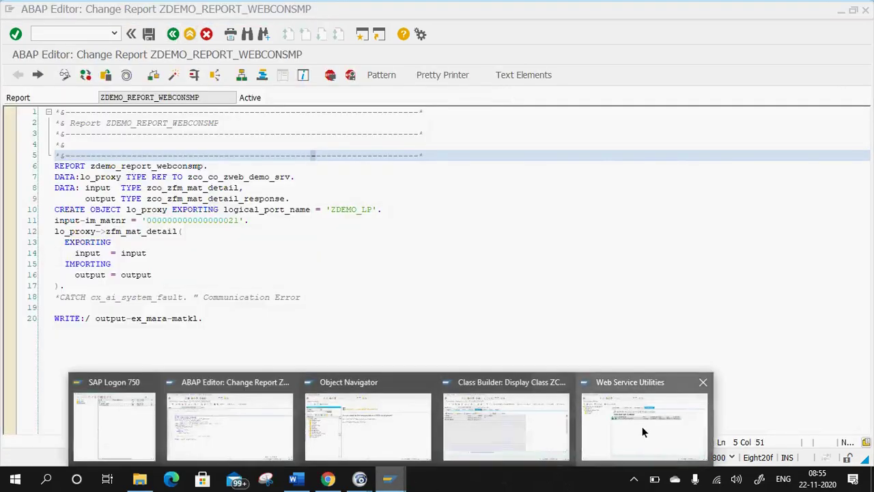
{"action": "left_click", "coordinate": [642, 426]}
{"action": "left_click", "coordinate": [18, 75]}
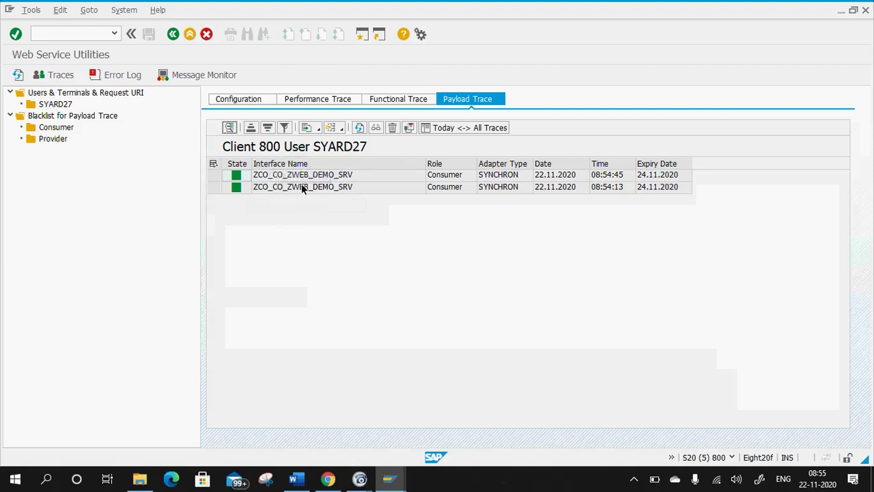
Review the newest payload trace's 8 consumer and provider steps, then back out and log off.
{"action": "double_click", "coordinate": [293, 174]}
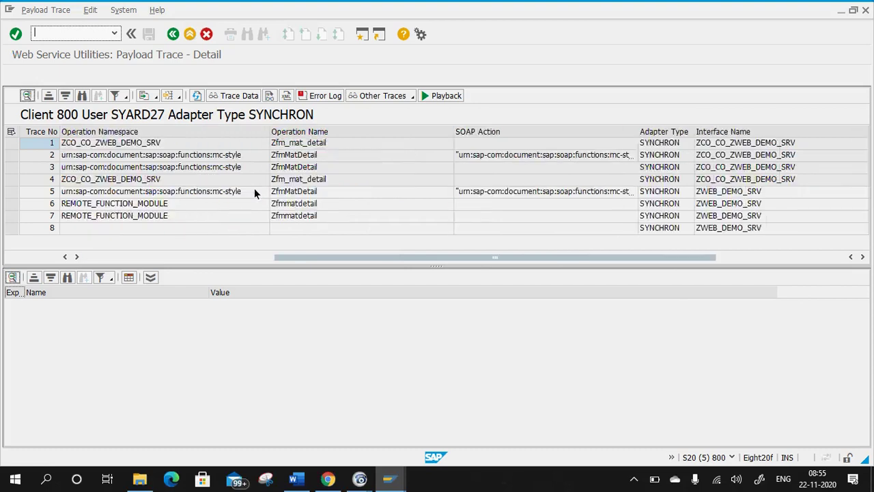
{"action": "scroll", "coordinate": [254, 188], "scroll_direction": "right", "scroll_amount": 5}
{"action": "scroll", "coordinate": [194, 233], "scroll_direction": "left", "scroll_amount": 5}
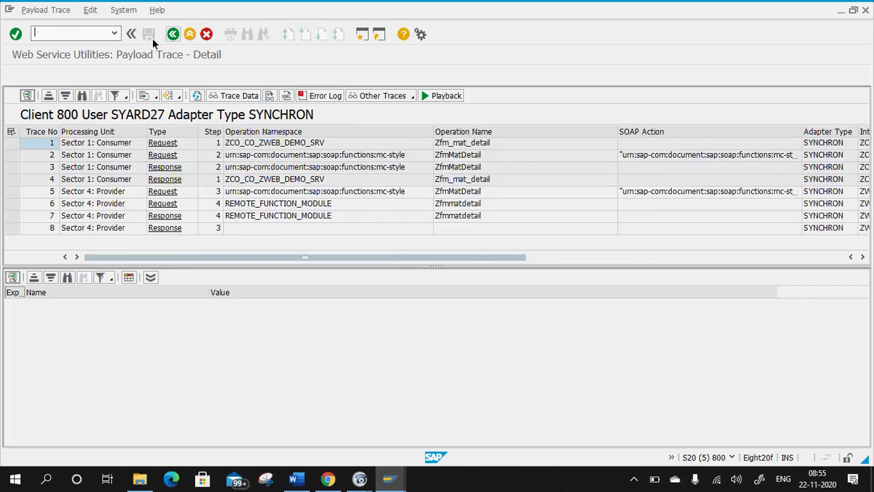
{"action": "left_click", "coordinate": [173, 34]}
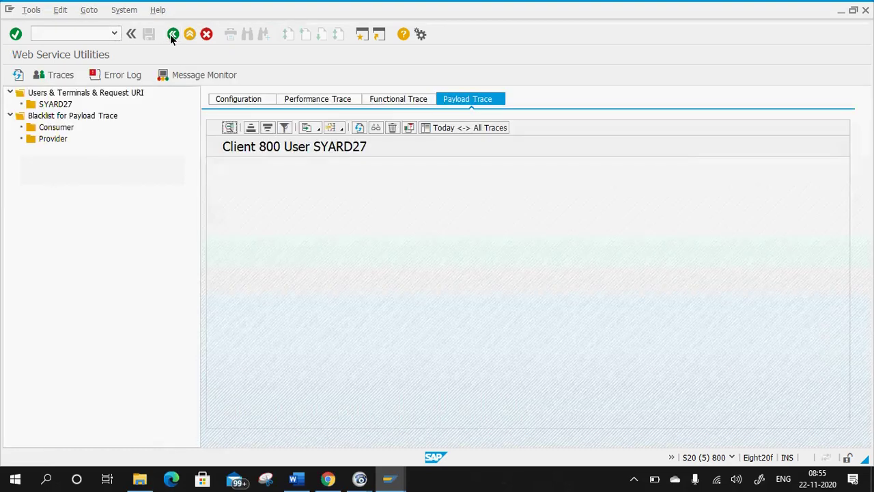
{"action": "left_click", "coordinate": [172, 35]}
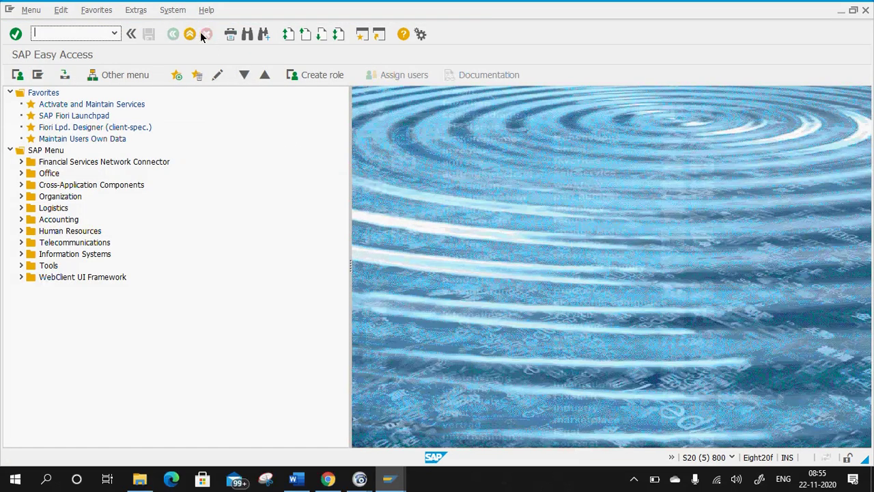
{"action": "left_click", "coordinate": [191, 35]}
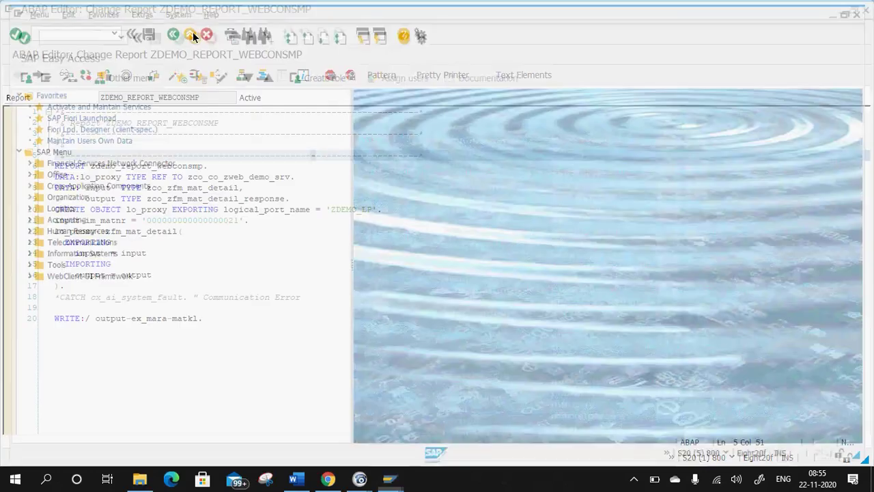
Below the pasted code in Word, type the SRT_UTIL note: 'Trace the Web Service and also to get the Logs'.
{"action": "left_click", "coordinate": [293, 478]}
{"action": "scroll", "coordinate": [386, 374], "scroll_direction": "down", "scroll_amount": 6}
{"action": "left_click", "coordinate": [310, 237]}
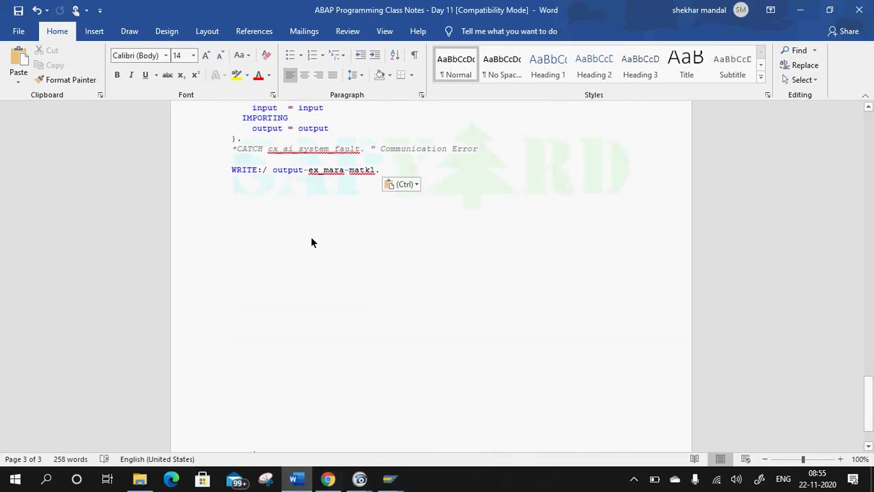
{"action": "type", "text": "SRT_UTIL =>"}
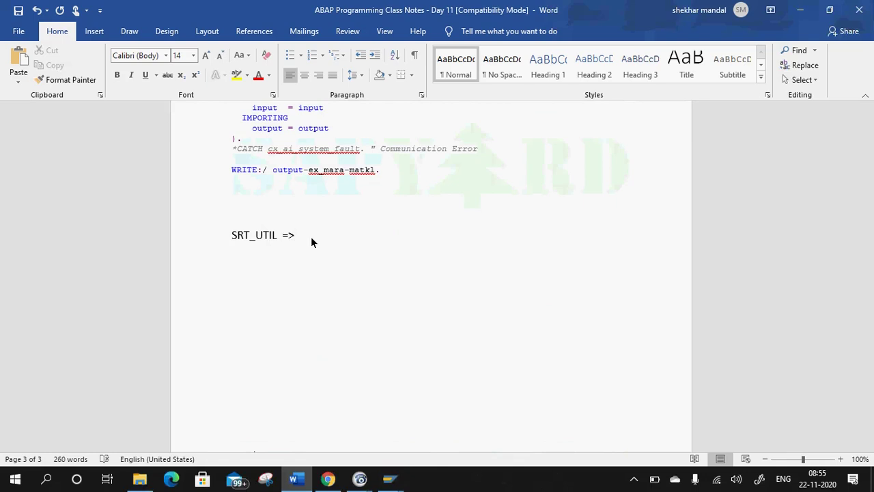
{"action": "type", "text": "Trac"}
{"action": "type", "text": "e"}
{"action": "key", "text": "BackSpace"}
{"action": "key", "text": "BackSpace"}
{"action": "key", "text": "BackSpace"}
{"action": "type", "text": "the "}
{"action": "type", "text": "Wwe"}
{"action": "key", "text": "BackSpace"}
{"action": "key", "text": "BackSpace"}
{"action": "type", "text": "eb S"}
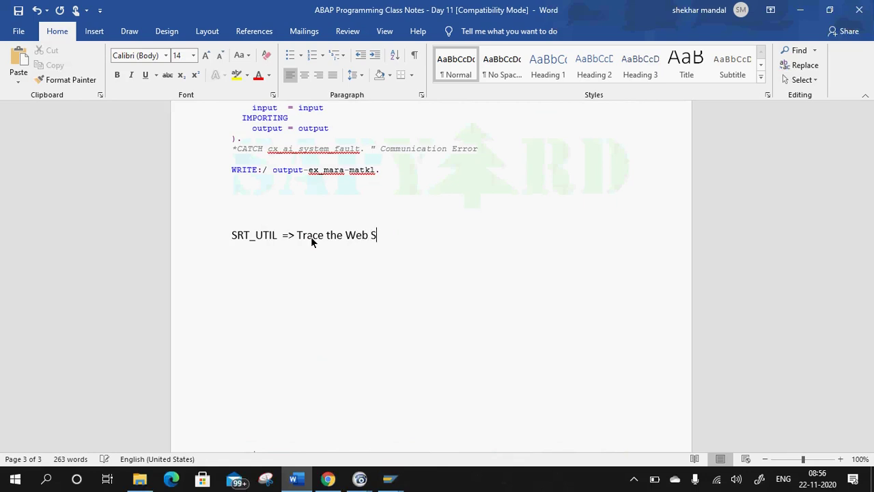
{"action": "type", "text": "ervice and also to get the Logs"}
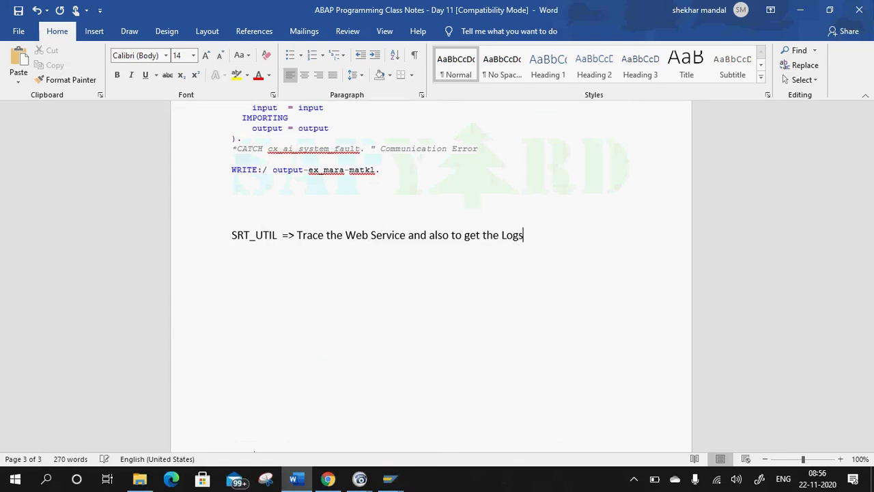
Single-underline the SRT_UTIL note line and accept the spelling correction for UTIL.
{"action": "left_click_drag", "start_coordinate": [538, 245], "coordinate": [231, 238]}
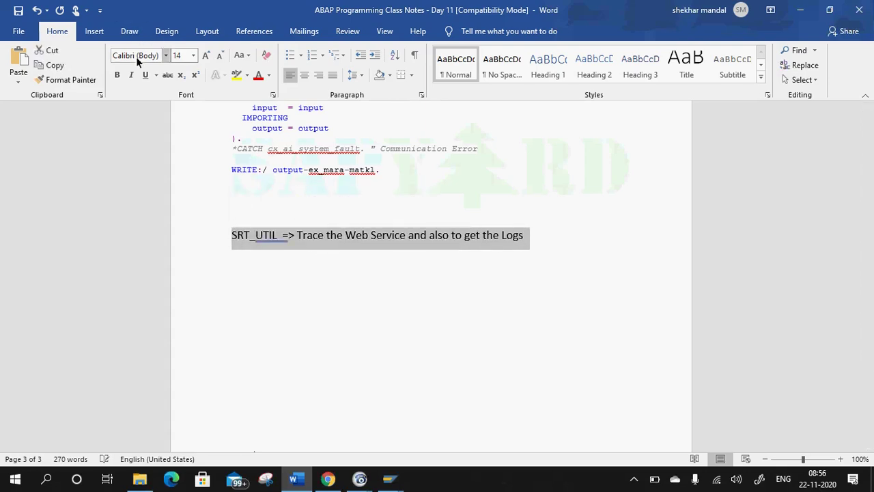
{"action": "left_click", "coordinate": [368, 236]}
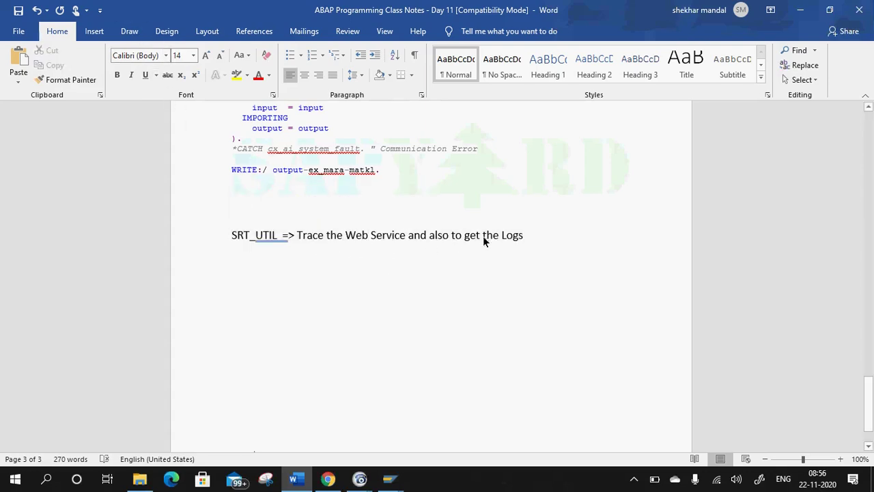
{"action": "left_click_drag", "start_coordinate": [534, 237], "coordinate": [197, 252]}
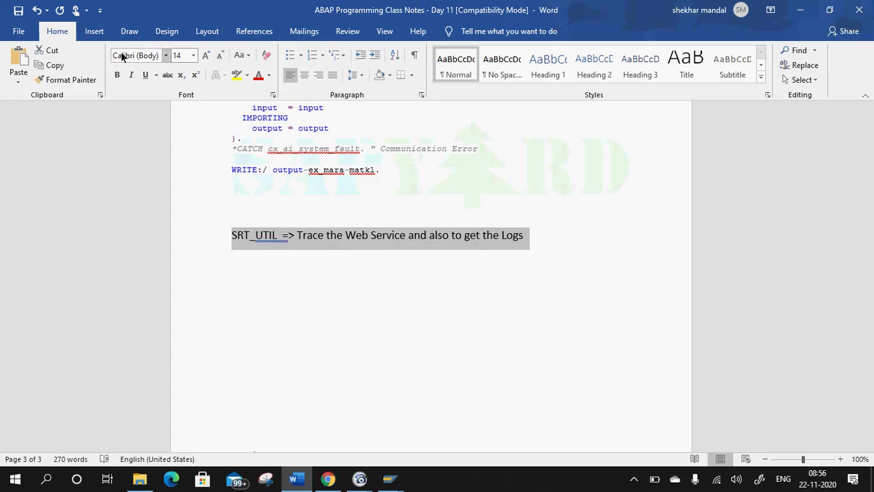
{"action": "left_click", "coordinate": [156, 76]}
{"action": "left_click", "coordinate": [168, 93]}
{"action": "left_click", "coordinate": [267, 239]}
{"action": "right_click", "coordinate": [270, 242]}
{"action": "left_click", "coordinate": [258, 252]}
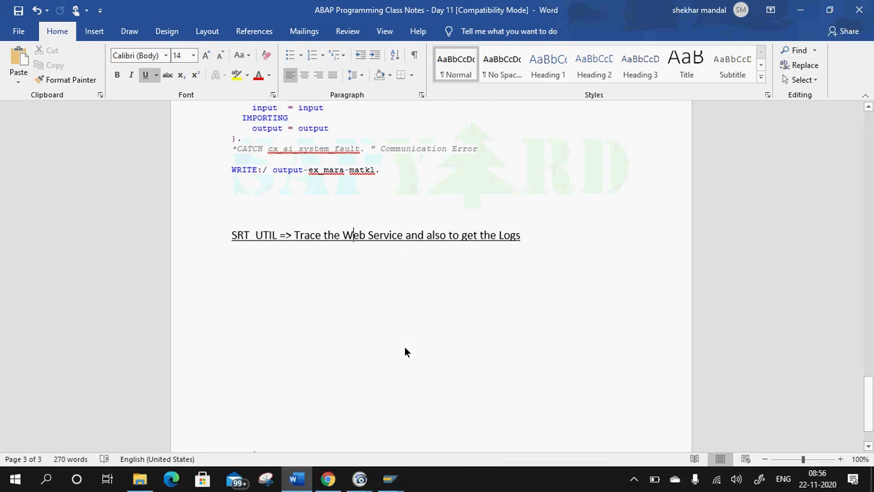
Leave the ZCO_CO_ZWEB_DEMO_SRV class display and start the SRT_UTIL Web Service Utilities transaction.
{"action": "mouse_move", "coordinate": [402, 483]}
{"action": "left_click", "coordinate": [411, 430]}
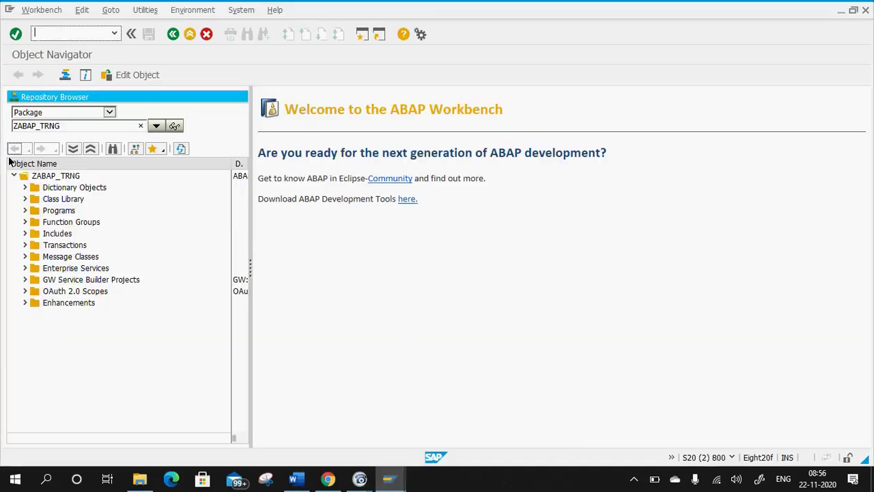
{"action": "left_click", "coordinate": [238, 419]}
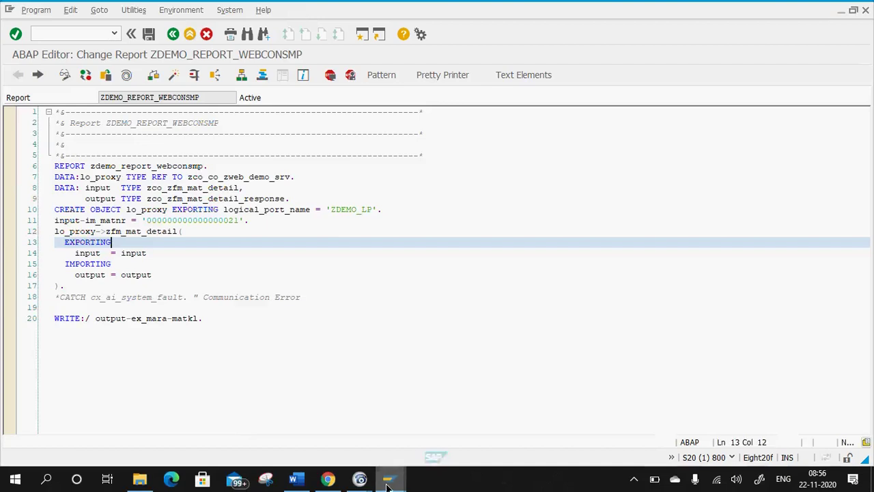
{"action": "left_click", "coordinate": [575, 424]}
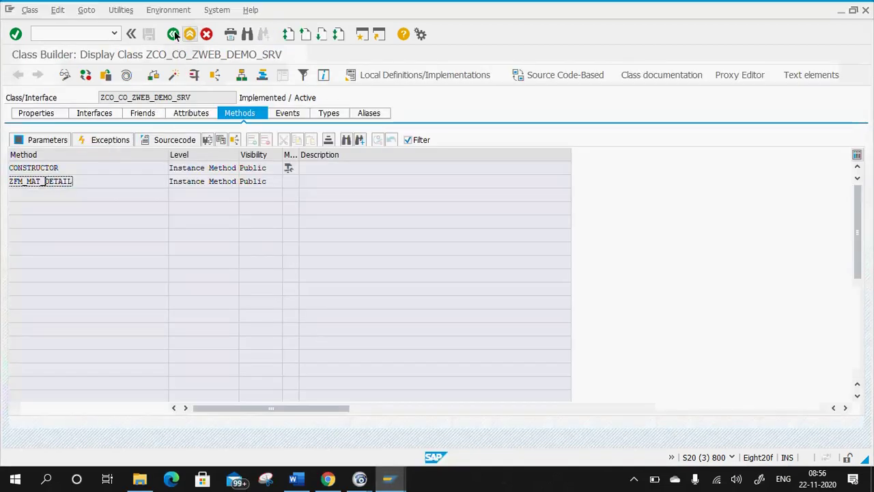
{"action": "key", "text": "F3"}
{"action": "left_click", "coordinate": [91, 33]}
{"action": "type", "text": "/n srt_util"}
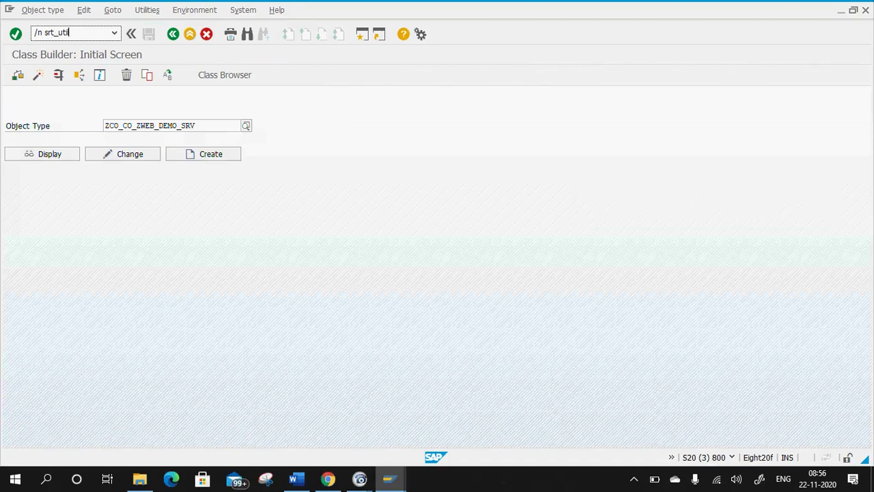
{"action": "key", "text": "Return"}
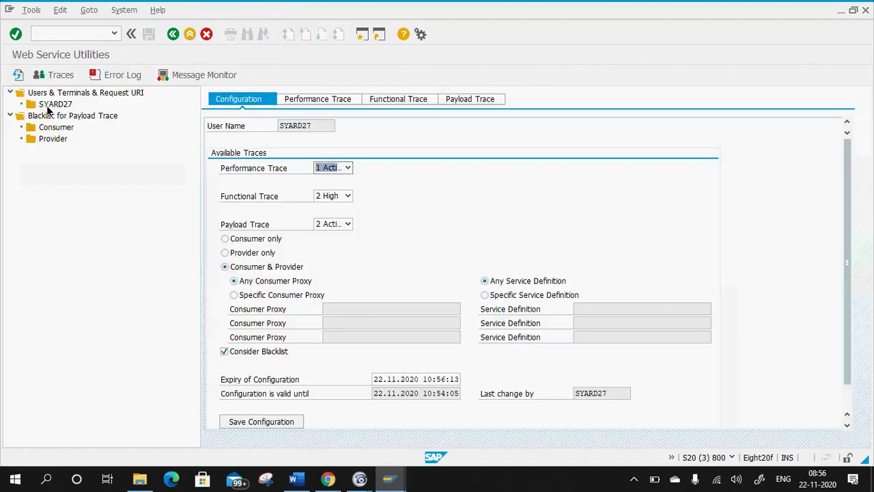
Confirm the user's trace levels (functional 2 High, payload 2 Active), then open the first payload trace's details.
{"action": "right_click", "coordinate": [62, 92]}
{"action": "left_click", "coordinate": [116, 156]}
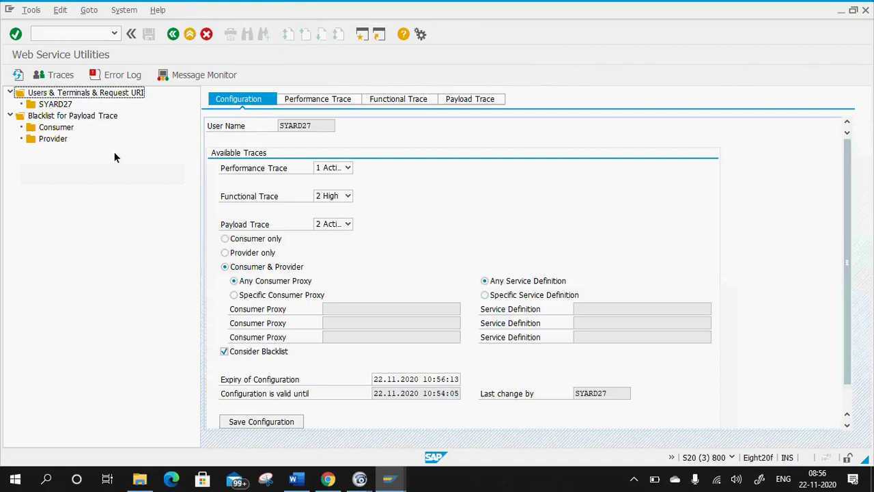
{"action": "left_click", "coordinate": [60, 104]}
{"action": "left_click", "coordinate": [331, 169]}
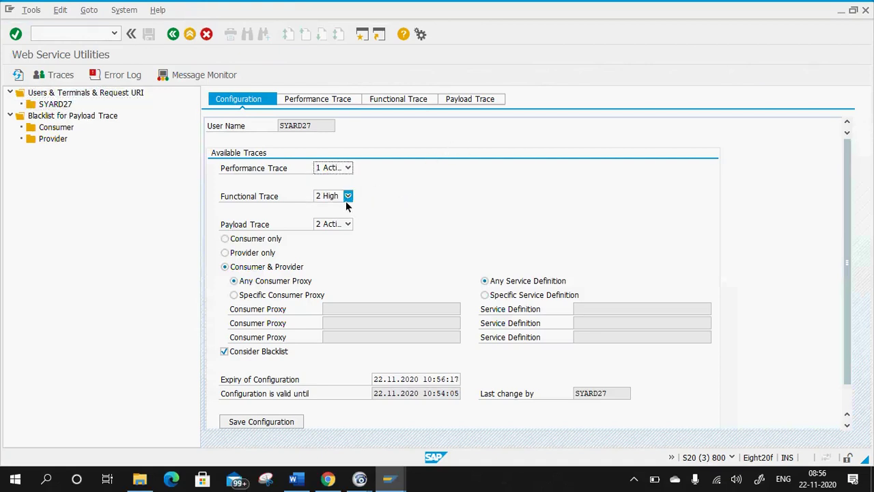
{"action": "left_click", "coordinate": [348, 196]}
{"action": "left_click", "coordinate": [347, 230]}
{"action": "left_click", "coordinate": [343, 228]}
{"action": "left_click", "coordinate": [333, 258]}
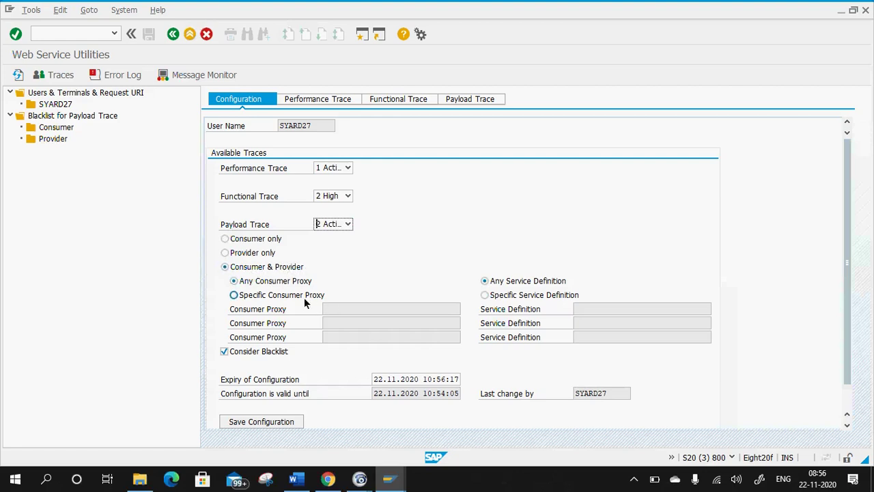
{"action": "left_click", "coordinate": [474, 102]}
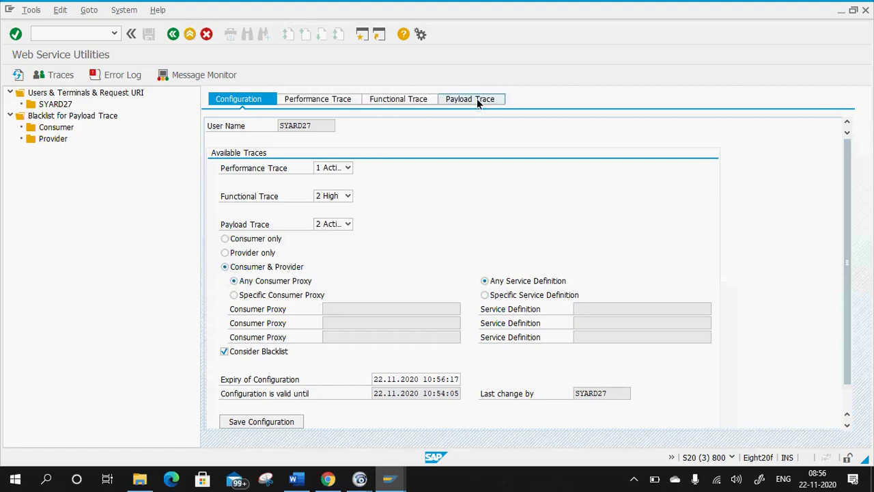
{"action": "double_click", "coordinate": [304, 175]}
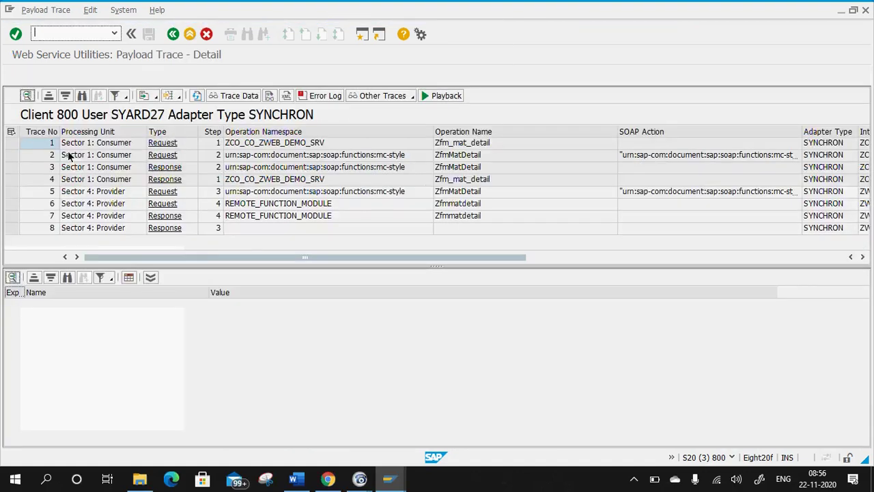
View the input, SOAP and EX_MARA output payloads of records 1, 2 and 4, then return to Easy Access.
{"action": "scroll", "coordinate": [270, 170], "scroll_direction": "right", "scroll_amount": 5}
{"action": "scroll", "coordinate": [283, 202], "scroll_direction": "left", "scroll_amount": 5}
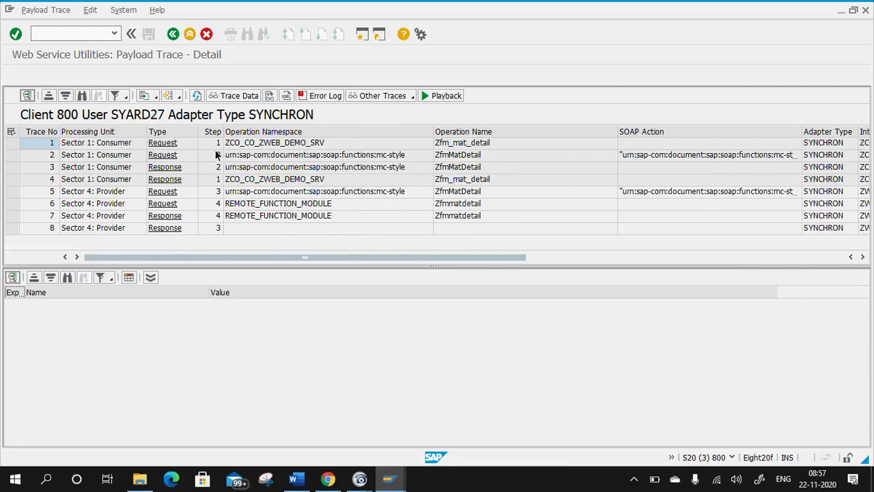
{"action": "left_click", "coordinate": [282, 144]}
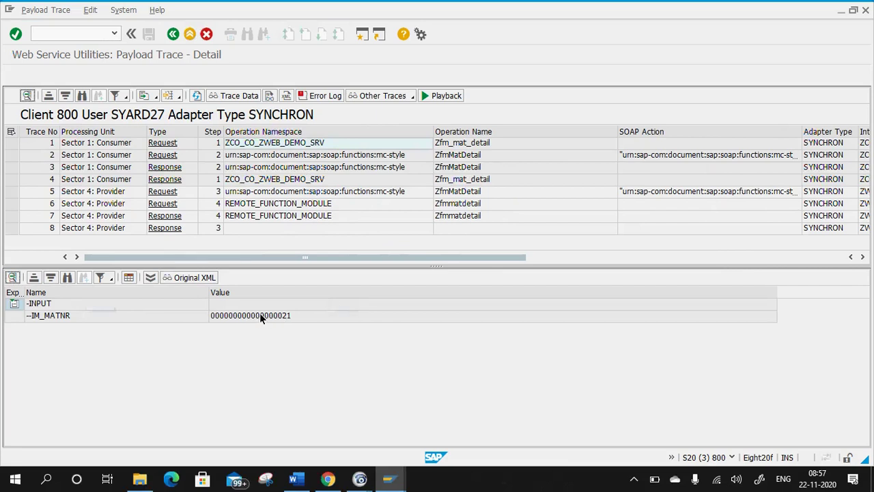
{"action": "left_click", "coordinate": [285, 156]}
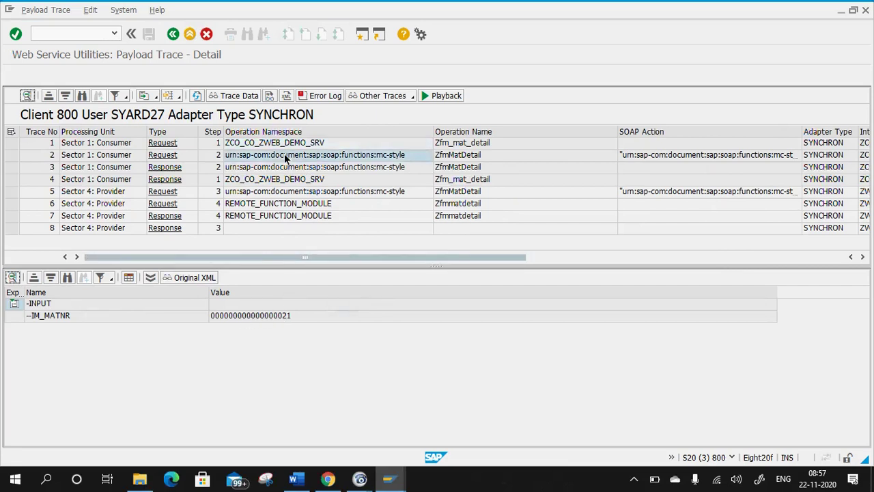
{"action": "scroll", "coordinate": [168, 346], "scroll_direction": "down", "scroll_amount": 2}
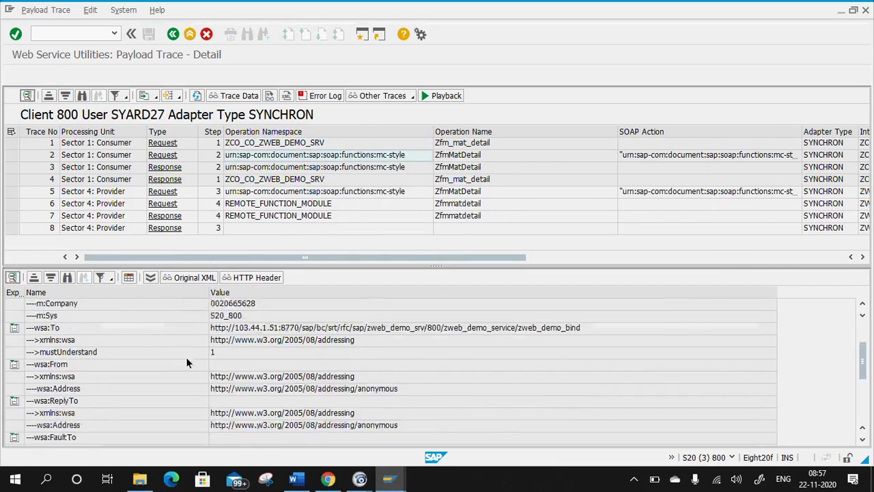
{"action": "left_click", "coordinate": [274, 179]}
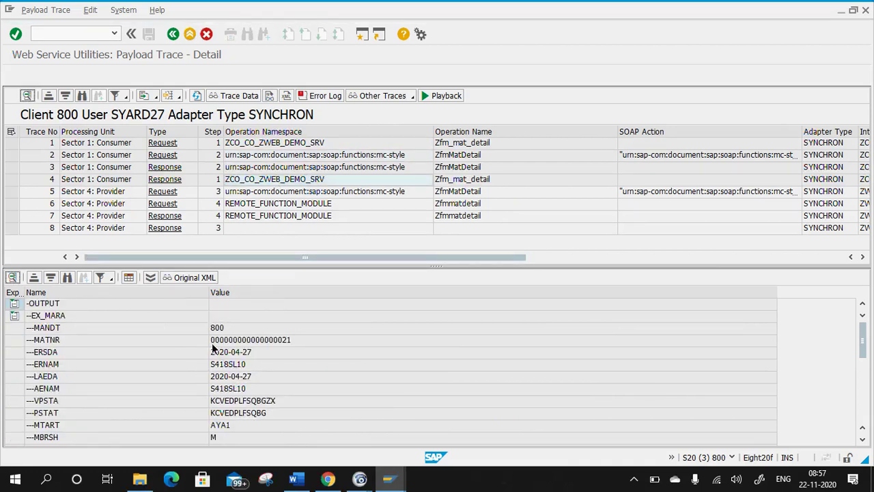
{"action": "scroll", "coordinate": [198, 341], "scroll_direction": "down", "scroll_amount": 12}
{"action": "scroll", "coordinate": [198, 340], "scroll_direction": "up", "scroll_amount": 12}
{"action": "left_click", "coordinate": [173, 34]}
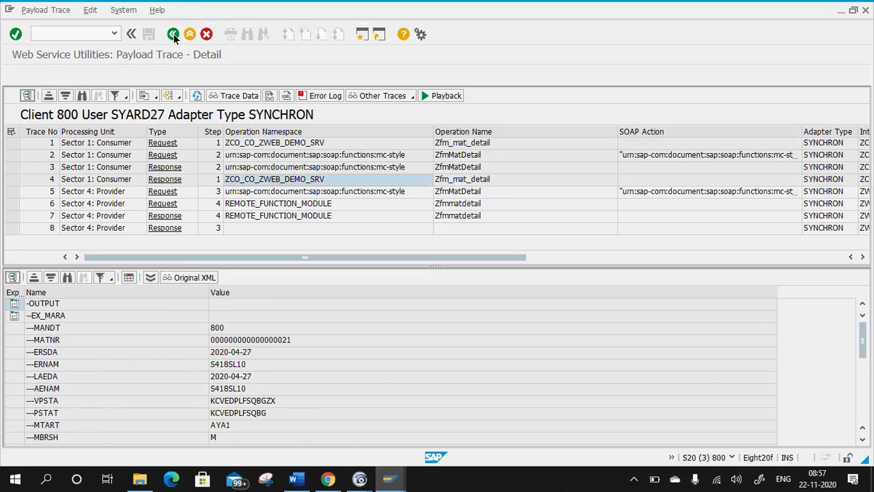
{"action": "left_click", "coordinate": [173, 34]}
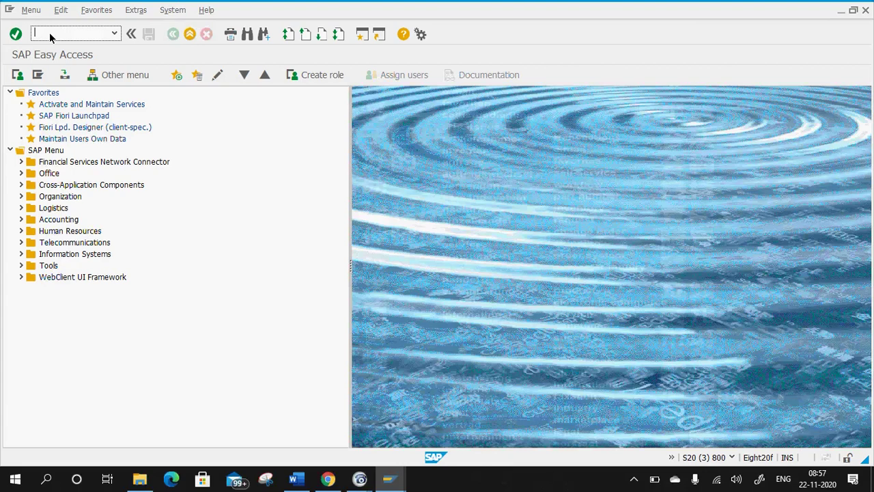
Run /n srt_elog to display the empty Web Service Utilities: Error Log.
{"action": "type", "text": "/n sm"}
{"action": "type", "text": "_elog"}
{"action": "key", "text": "Return"}
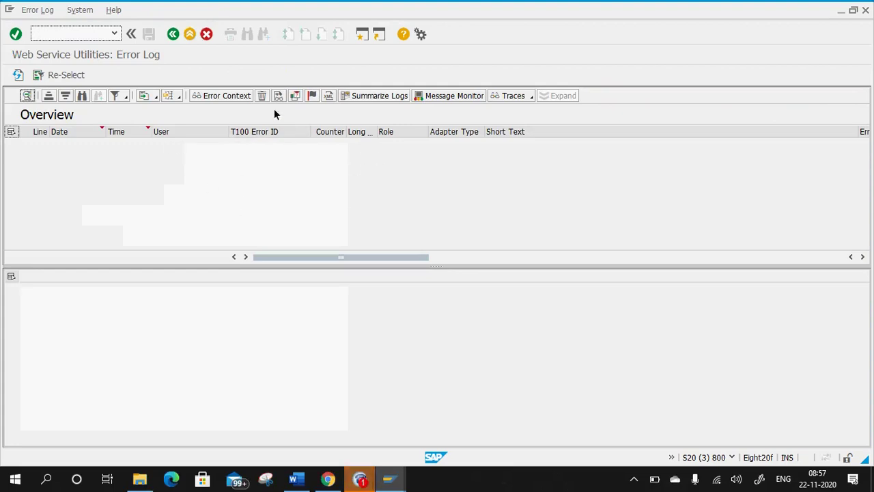
{"action": "left_click", "coordinate": [359, 479]}
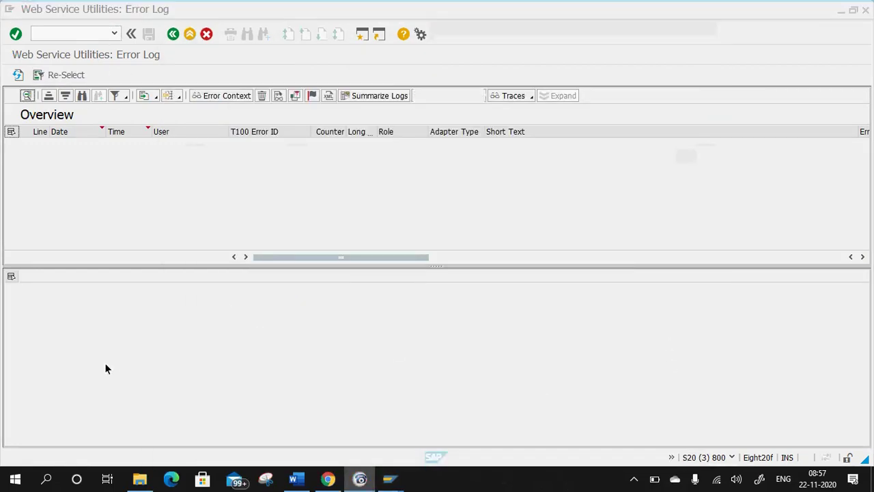
{"action": "left_click", "coordinate": [171, 48]}
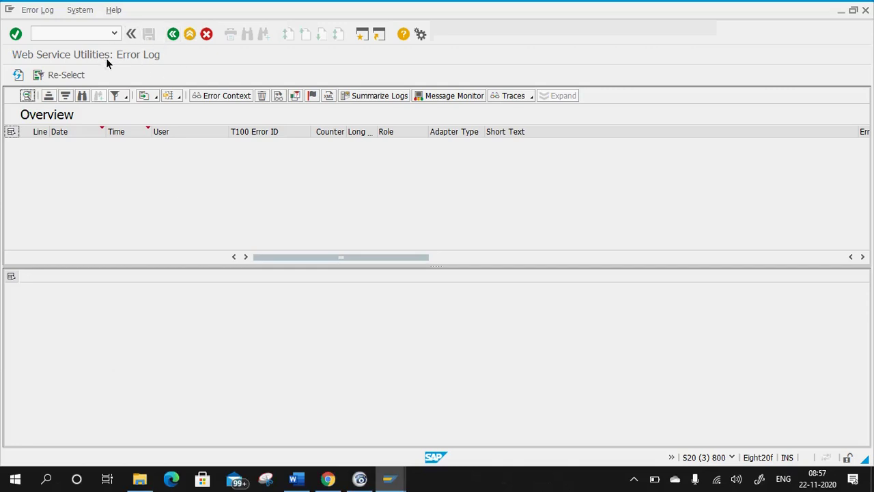
{"action": "left_click", "coordinate": [296, 479]}
Add the line 'SRT_ELOG => Error w.r.t Web Services' beneath the SRT_UTIL note.
{"action": "left_click", "coordinate": [547, 238]}
{"action": "key", "text": "Return"}
{"action": "type", "text": "SRT"}
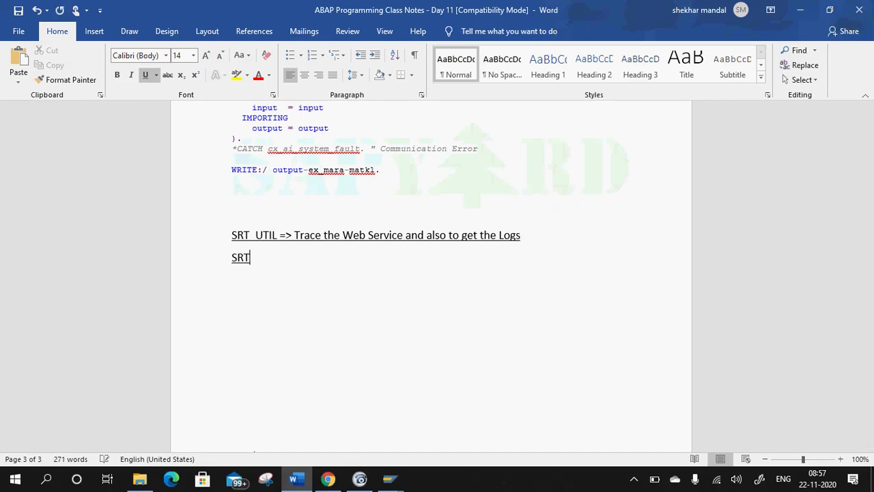
{"action": "type", "text": "_ELOG => Error w."}
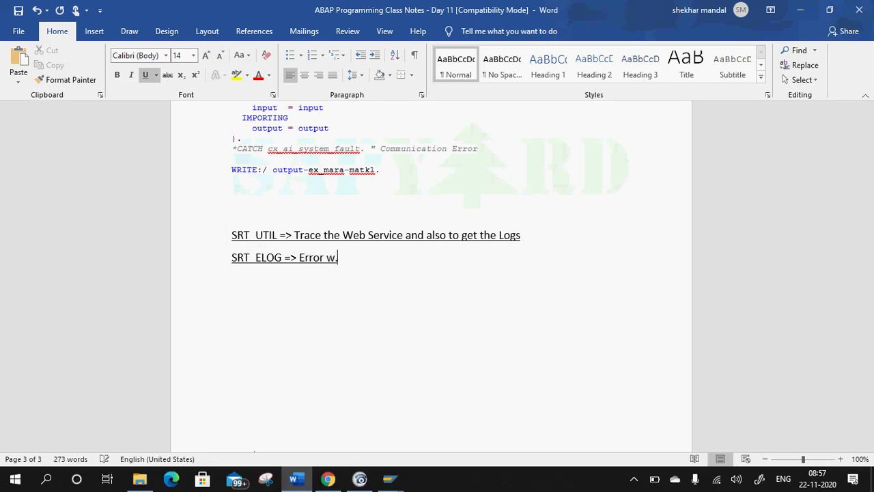
{"action": "type", "text": "r.t WE"}
{"action": "key", "text": "BackSpace"}
{"action": "type", "text": "e"}
{"action": "type", "text": "bN"}
{"action": "key", "text": "BackSpace"}
{"action": "type", "text": "N s"}
{"action": "key", "text": "BackSpace"}
{"action": "key", "text": "BackSpace"}
{"action": "key", "text": "BackSpace"}
{"action": "type", "text": "Services"}
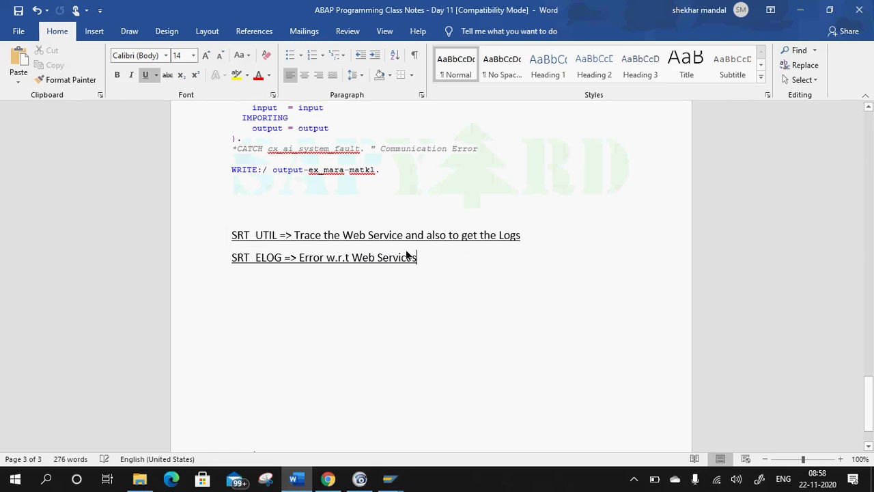
Bring the Error Log window forward and go back from it to the SAP Easy Access menu.
{"action": "mouse_move", "coordinate": [390, 478]}
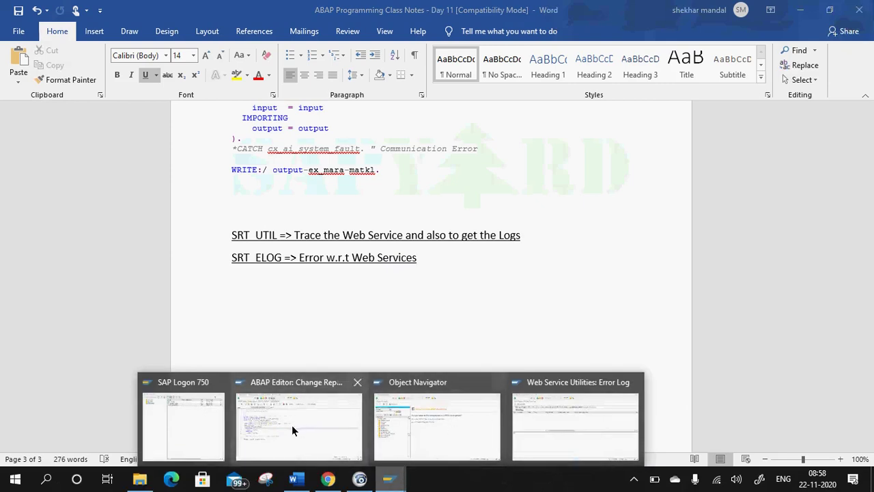
{"action": "left_click", "coordinate": [596, 432]}
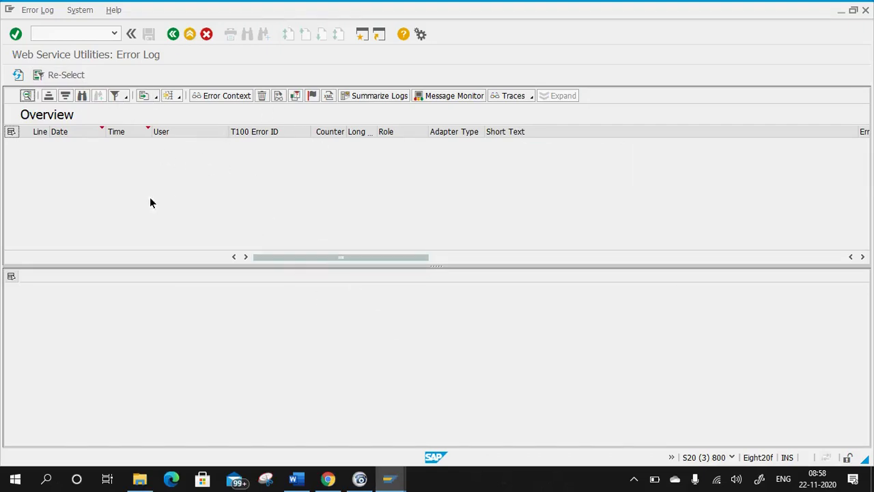
{"action": "left_click", "coordinate": [173, 34]}
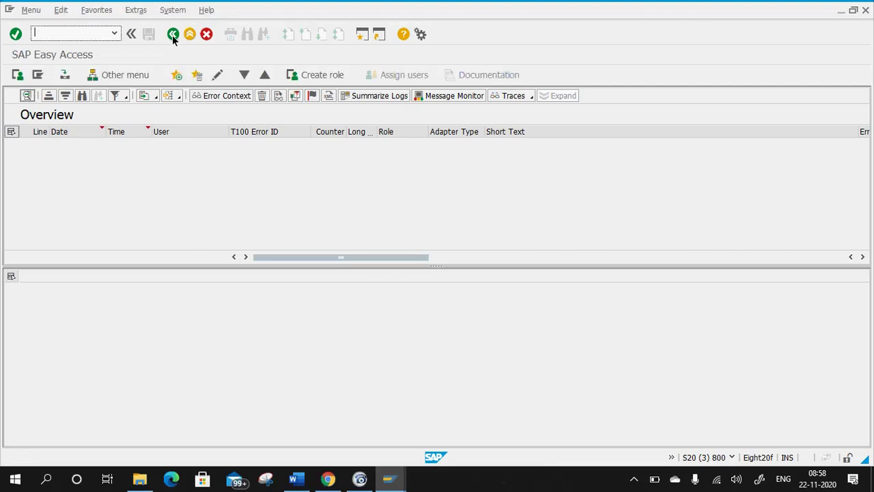
{"action": "mouse_move", "coordinate": [389, 478]}
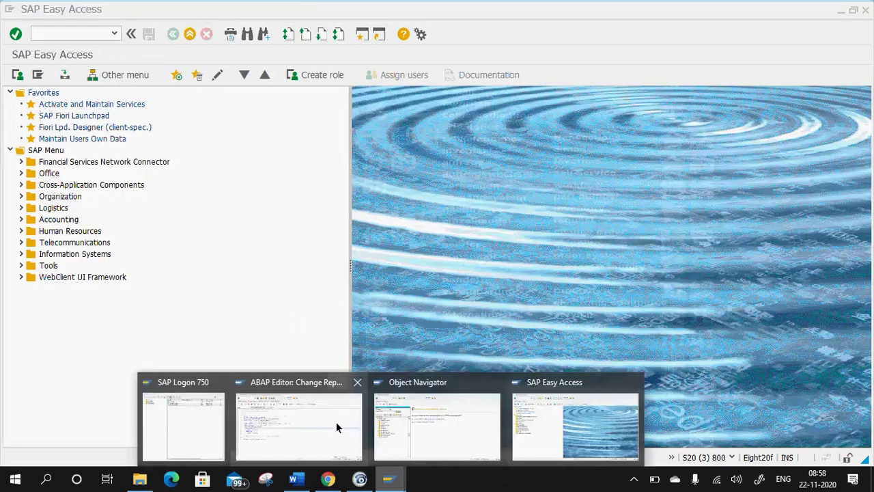
{"action": "mouse_move", "coordinate": [330, 422]}
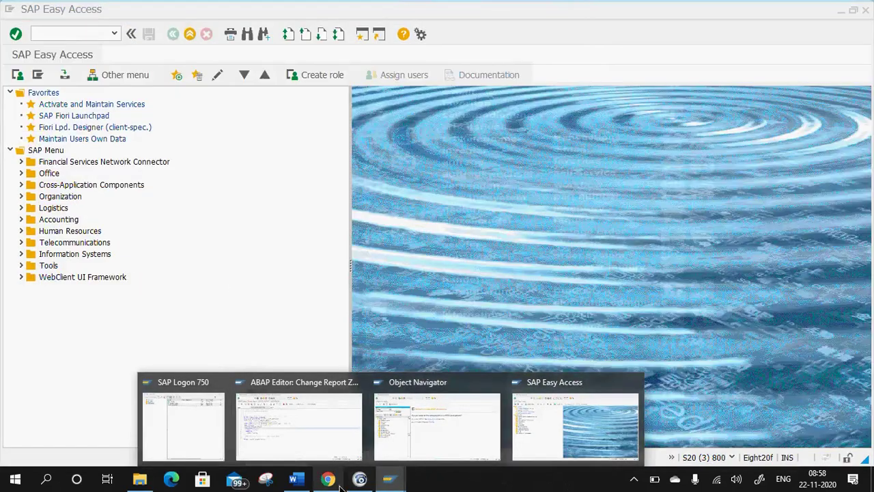
{"action": "left_click", "coordinate": [303, 480]}
{"action": "scroll", "coordinate": [542, 236], "scroll_direction": "up", "scroll_amount": 20}
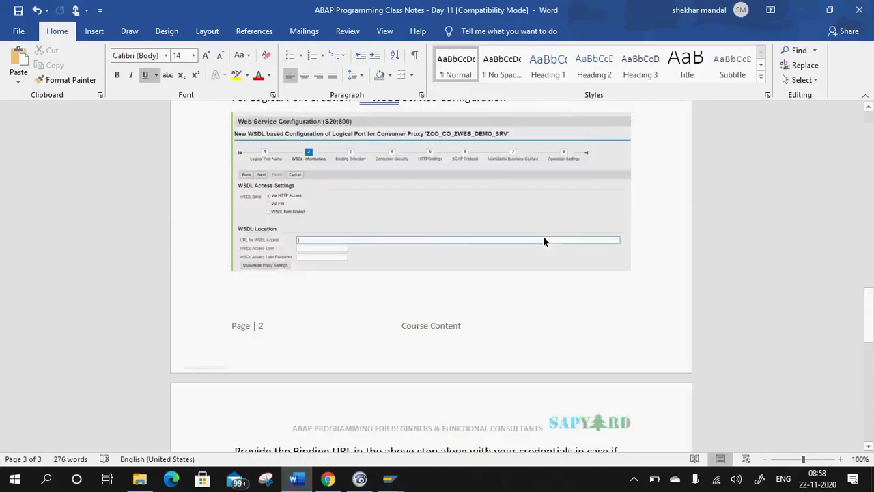
{"action": "scroll", "coordinate": [541, 242], "scroll_direction": "up", "scroll_amount": 12}
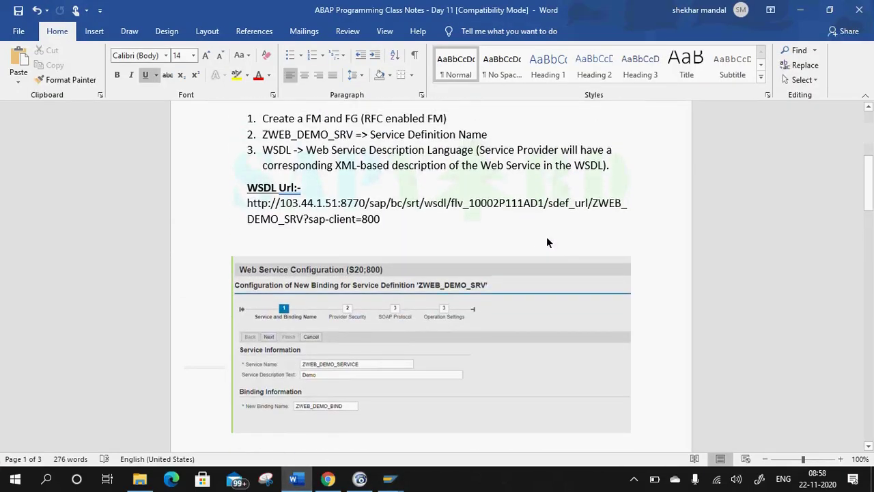
{"action": "scroll", "coordinate": [548, 241], "scroll_direction": "up", "scroll_amount": 1}
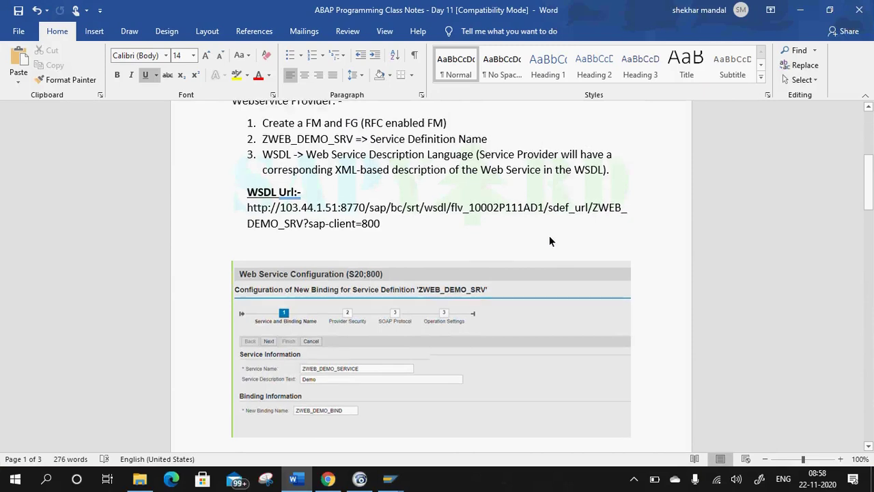
{"action": "scroll", "coordinate": [549, 237], "scroll_direction": "up", "scroll_amount": 8}
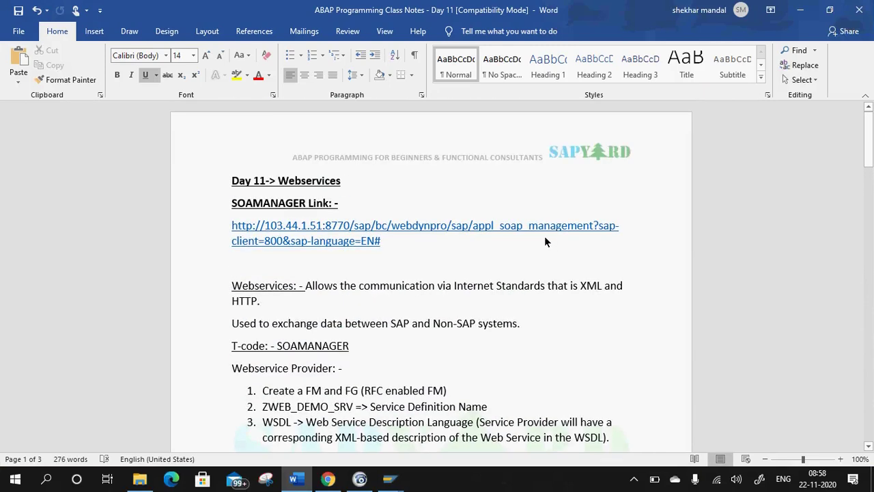
{"action": "scroll", "coordinate": [544, 237], "scroll_direction": "down", "scroll_amount": 3}
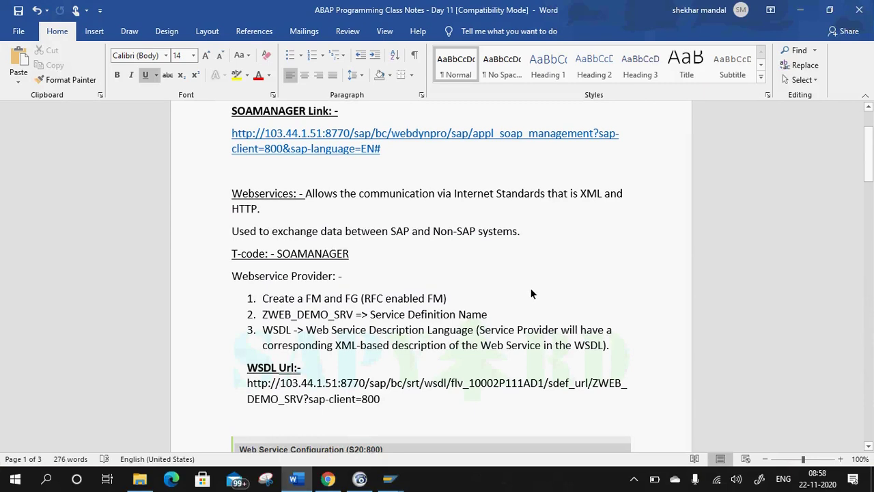
{"action": "scroll", "coordinate": [451, 282], "scroll_direction": "down", "scroll_amount": 17}
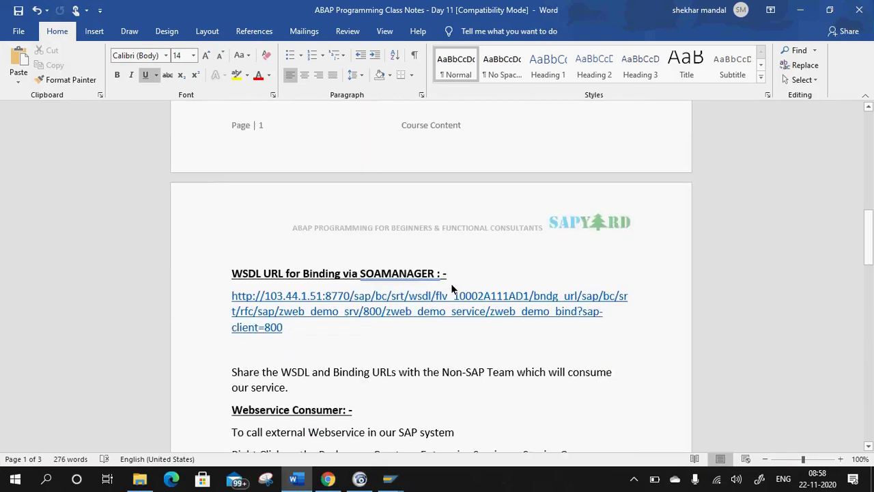
{"action": "scroll", "coordinate": [451, 284], "scroll_direction": "down", "scroll_amount": 5}
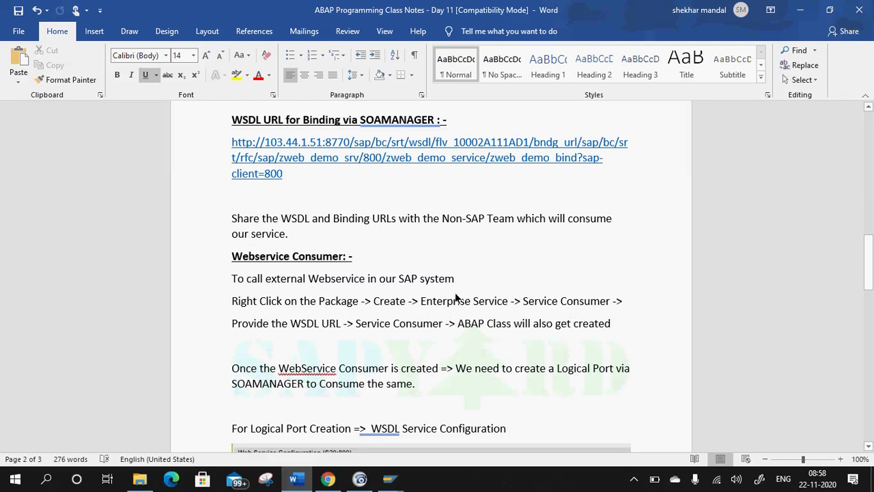
{"action": "scroll", "coordinate": [420, 269], "scroll_direction": "down", "scroll_amount": 2}
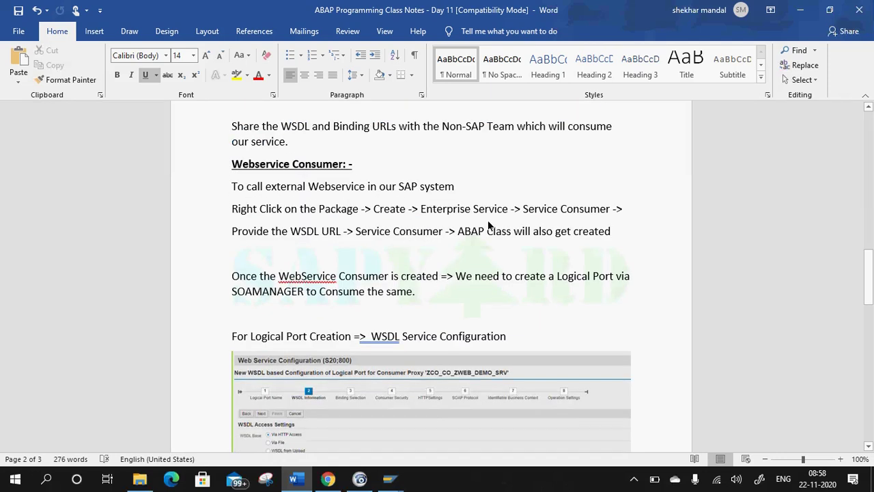